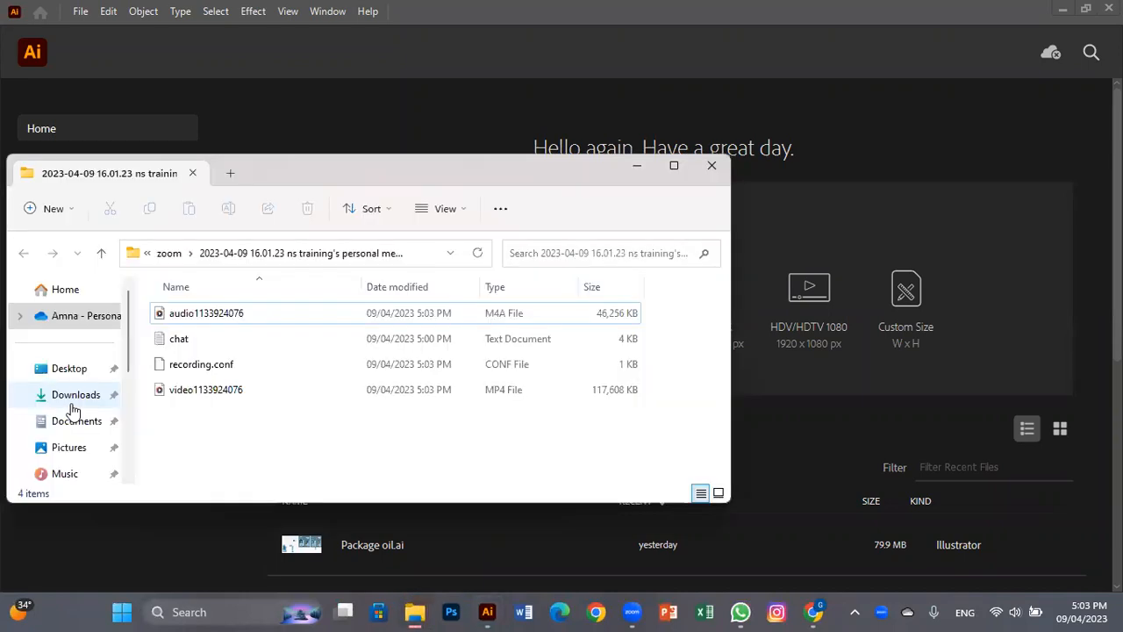
# - Open the image Vector tracing eg 2 from the NS WORK folder on the desktop
pyautogui.click(249, 520)
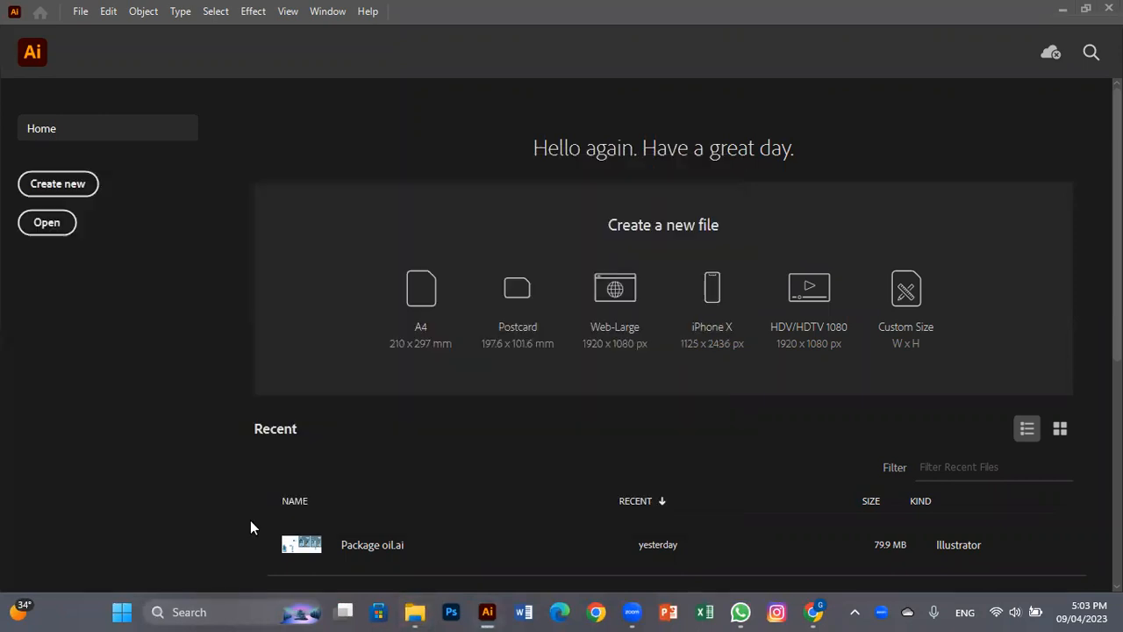
pyautogui.moveTo(417, 612)
pyautogui.click(415, 526)
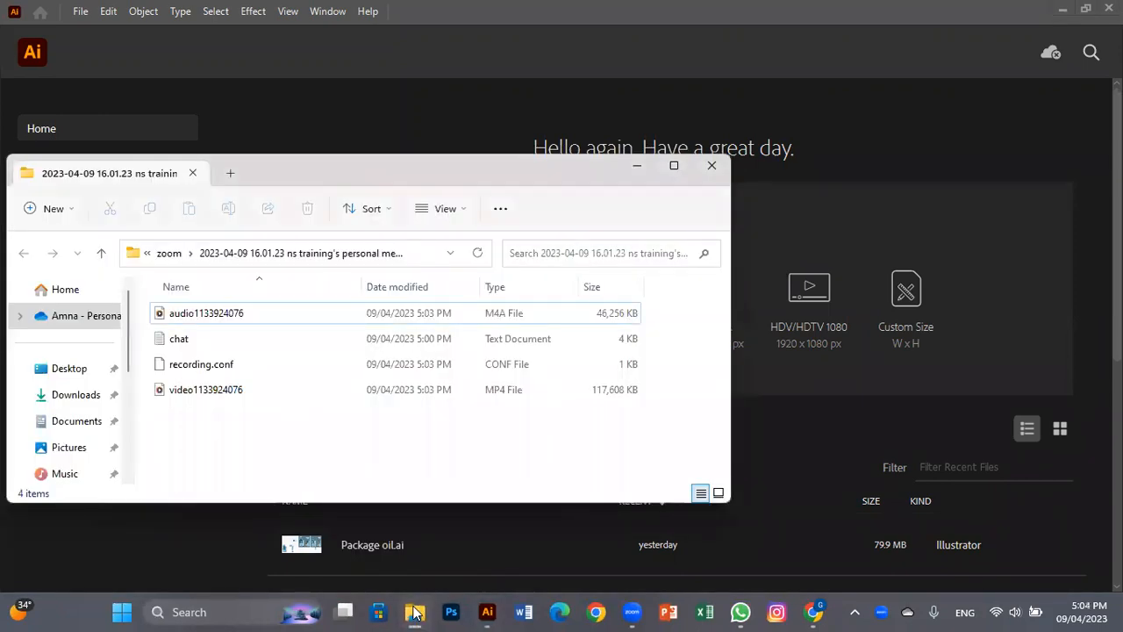
pyautogui.click(91, 374)
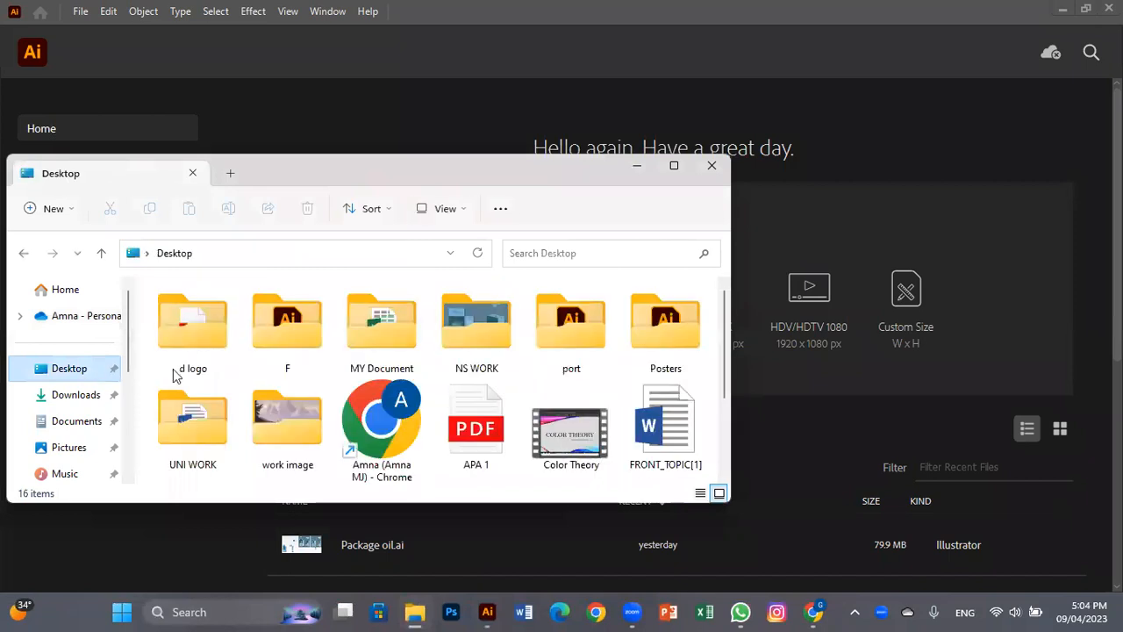
pyautogui.doubleClick(478, 333)
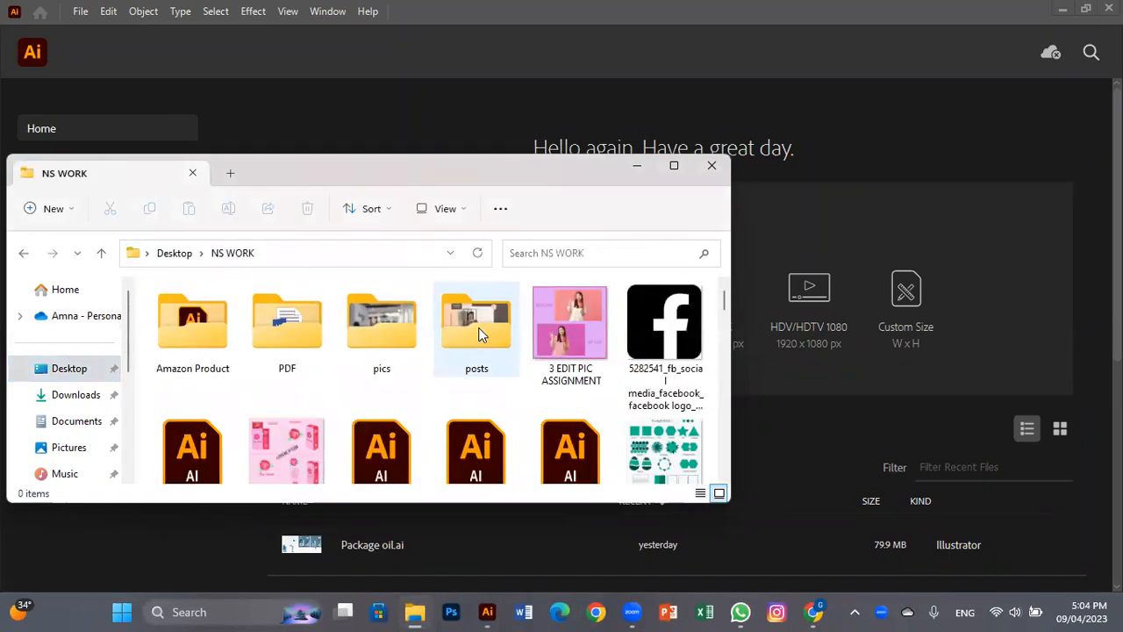
pyautogui.moveTo(722, 301); pyautogui.dragTo(727, 451)
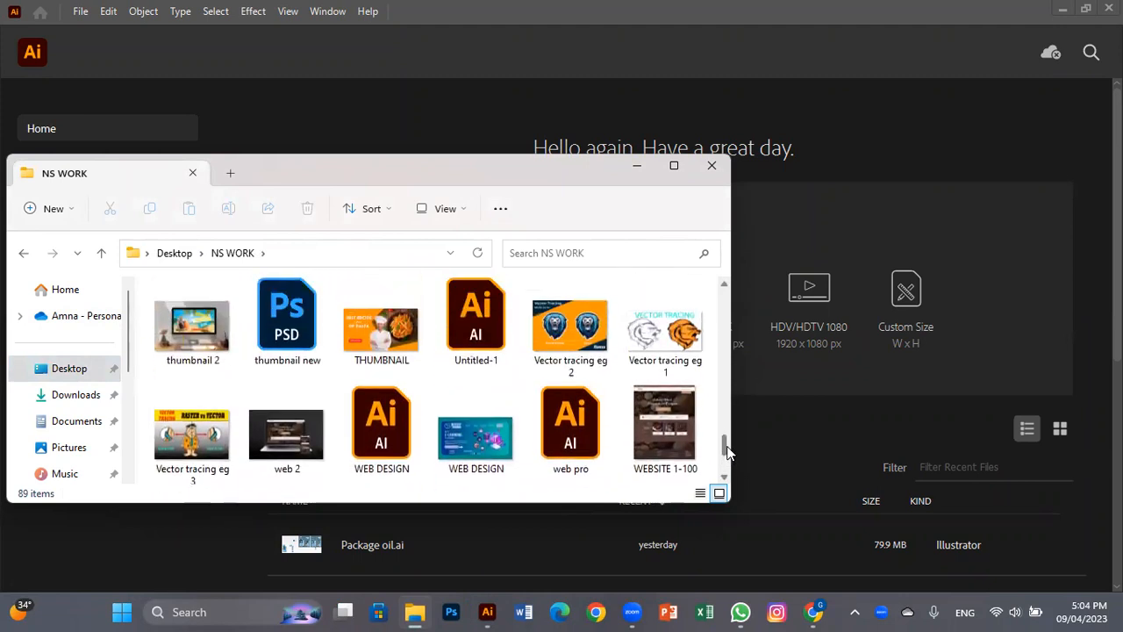
pyautogui.doubleClick(589, 351)
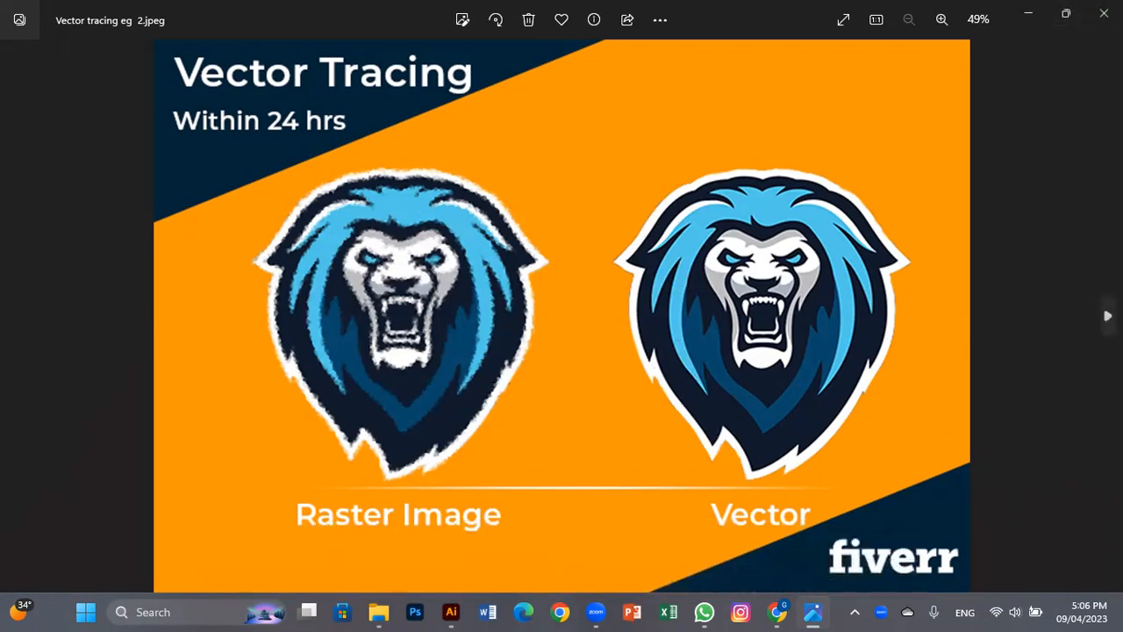
# - View the example images Vector tracing eg 1 and eg 3, and close the image viewer and the folder window
pyautogui.press('Left')
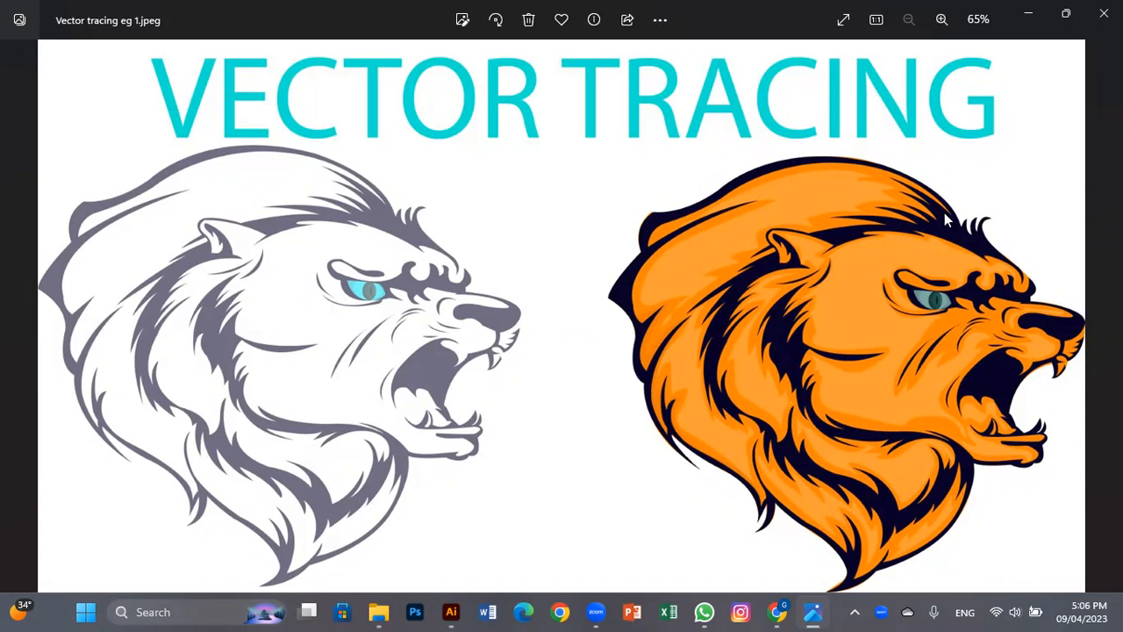
pyautogui.click(1107, 318)
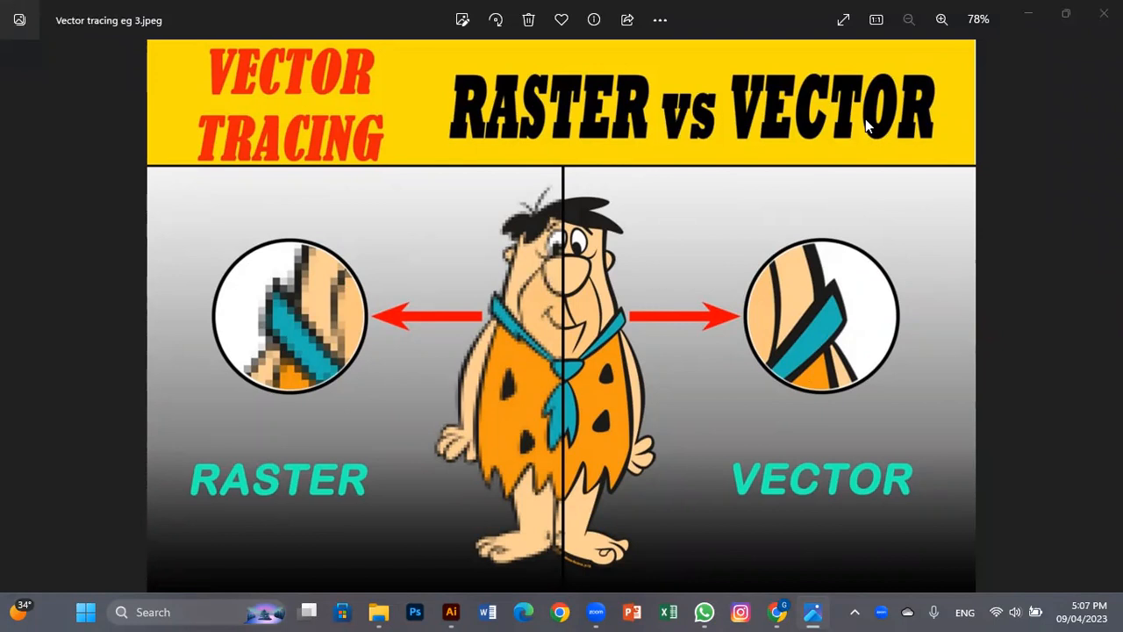
pyautogui.click(1103, 14)
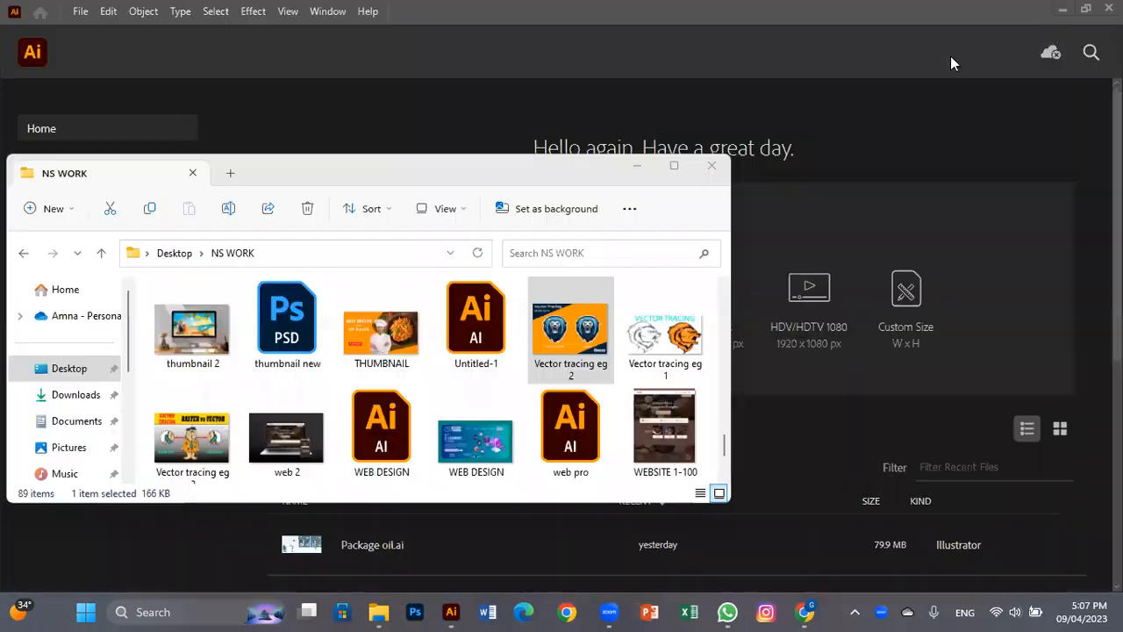
pyautogui.click(711, 166)
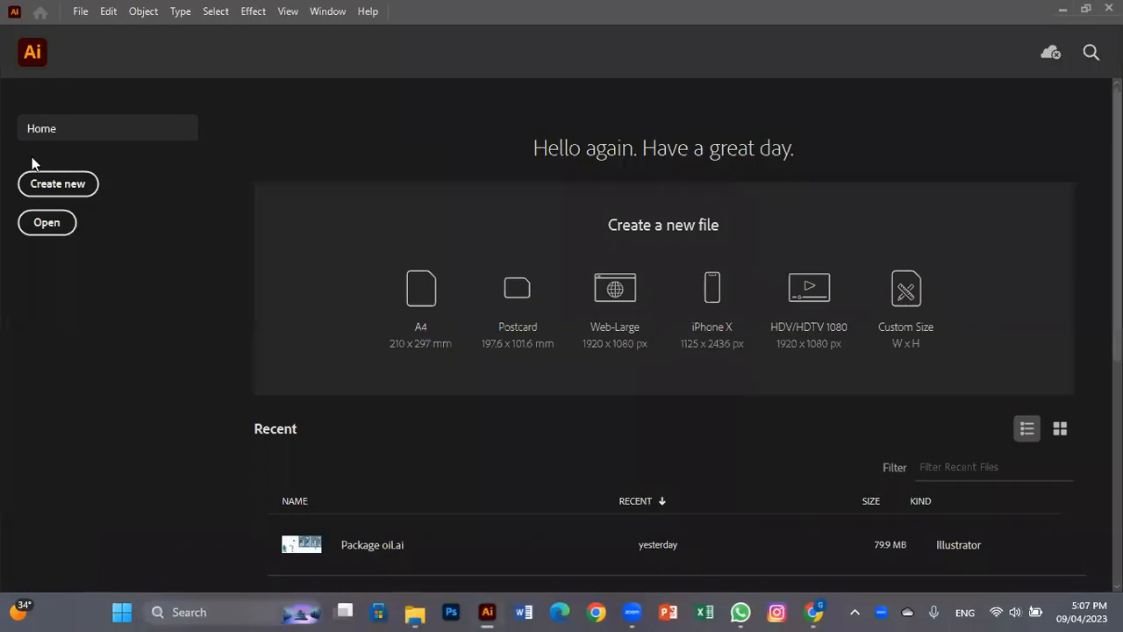
# - Create a new 1080 x 1080 px document with one artboard, RGB color mode and 72 ppi raster effects
pyautogui.click(33, 183)
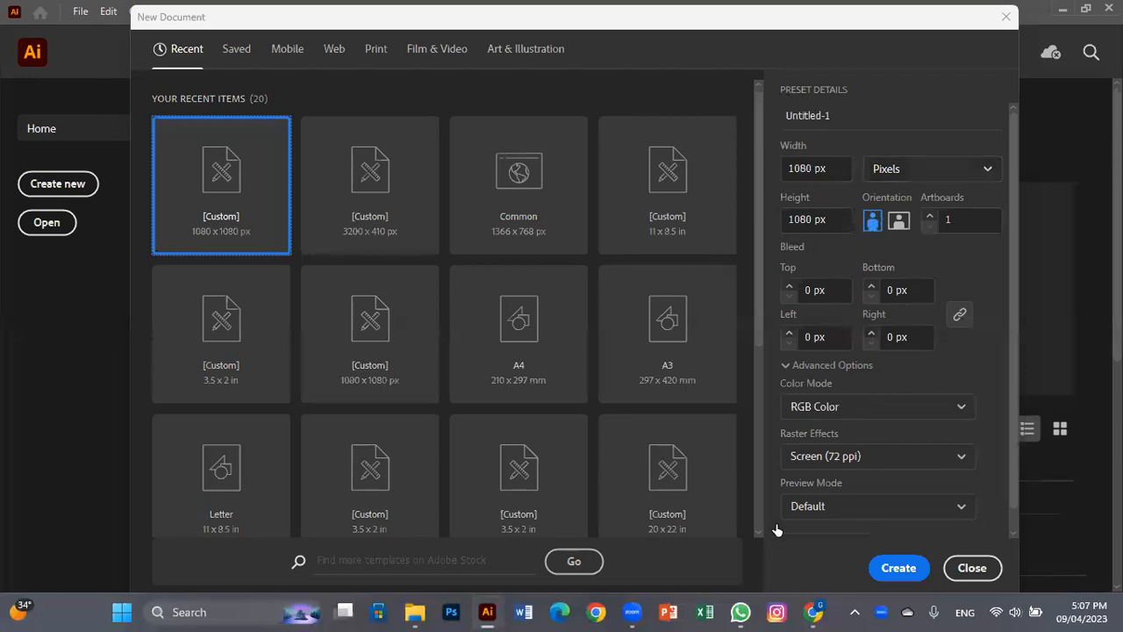
pyautogui.click(923, 570)
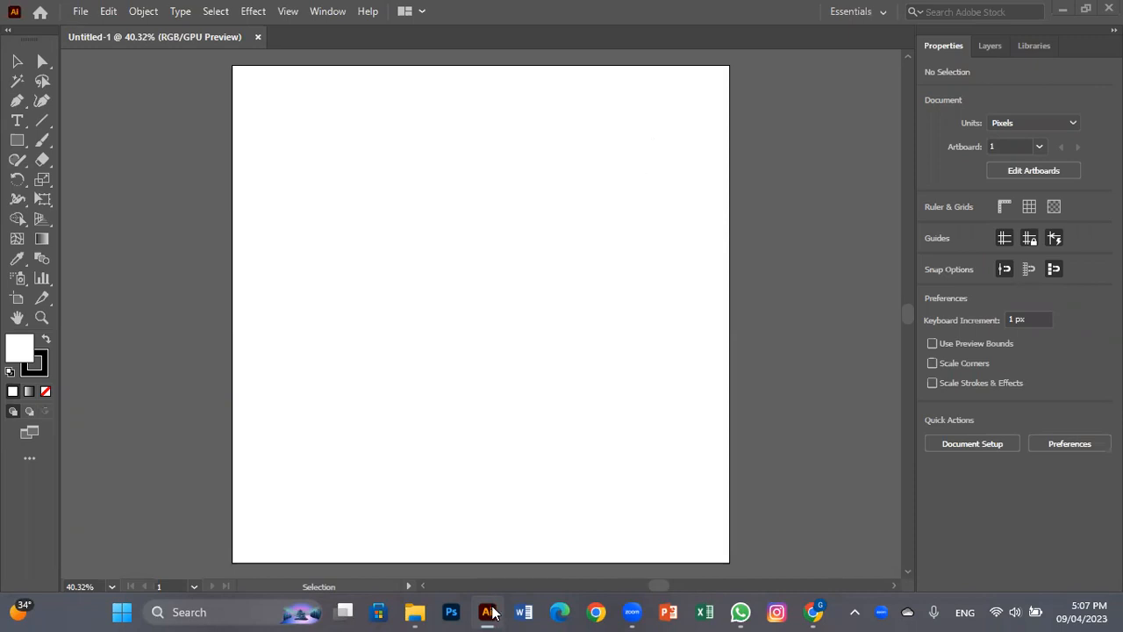
# - Switch to Chrome and search Google Images for vector cartoon in a new tab
pyautogui.moveTo(814, 613); pyautogui.dragTo(561, 608)
pyautogui.click(560, 608)
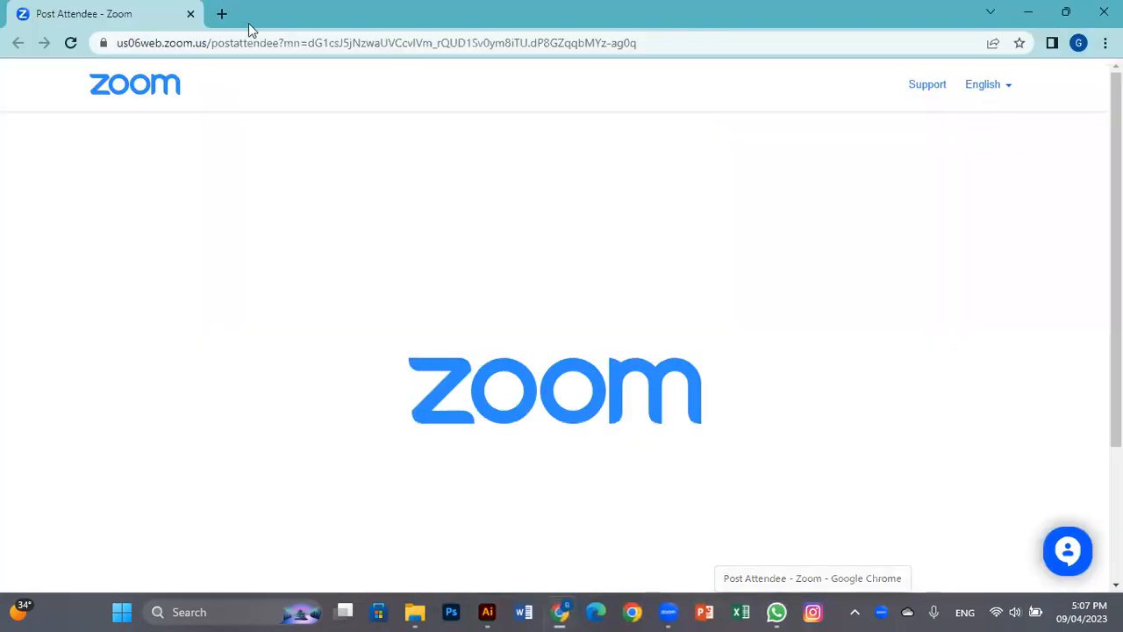
pyautogui.hotkey('ctrl', 't')
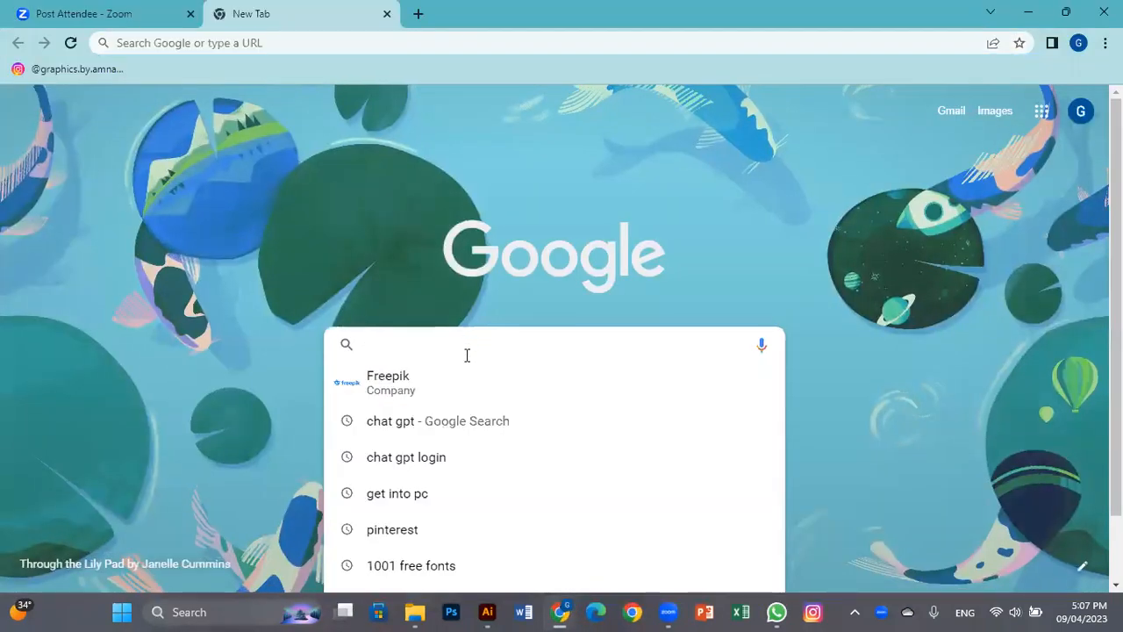
pyautogui.write('ve')
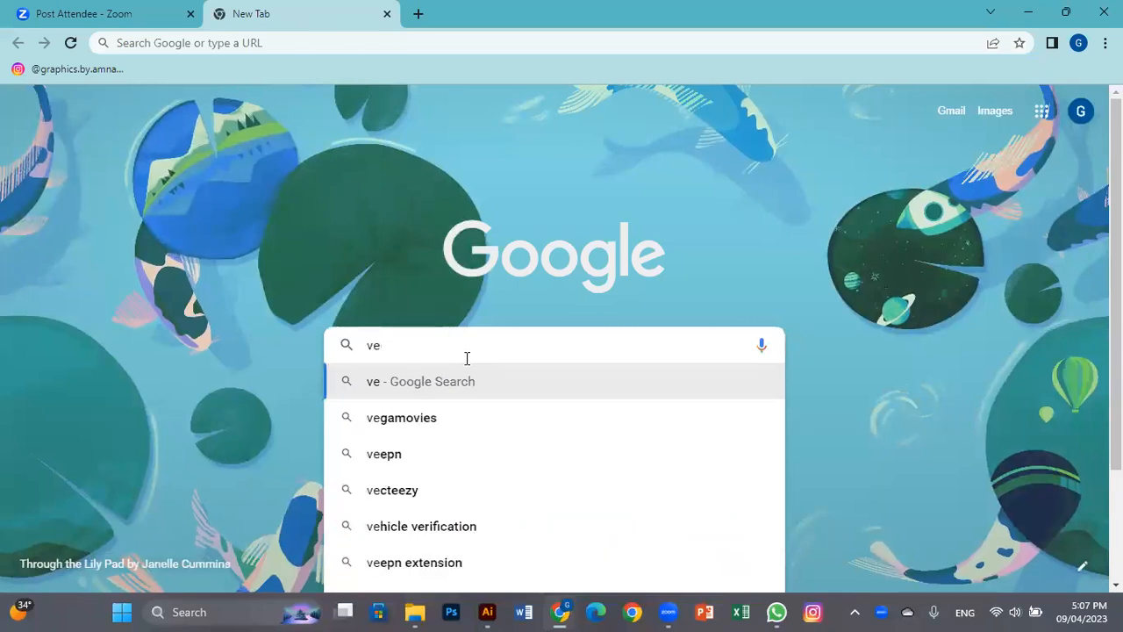
pyautogui.write('cto ca')
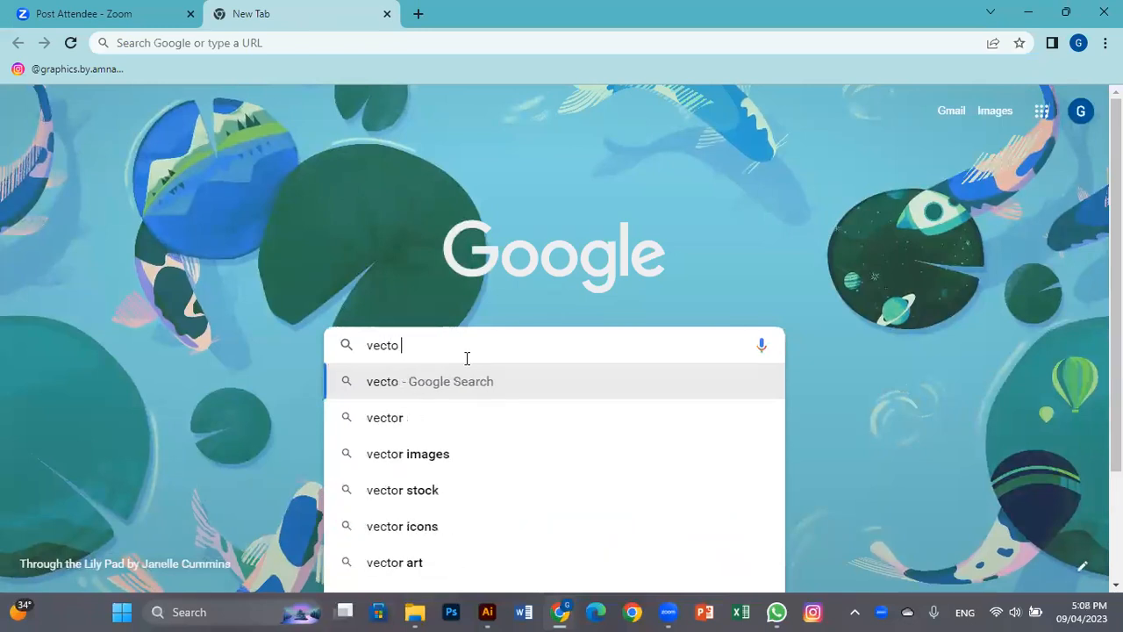
pyautogui.write('rtton')
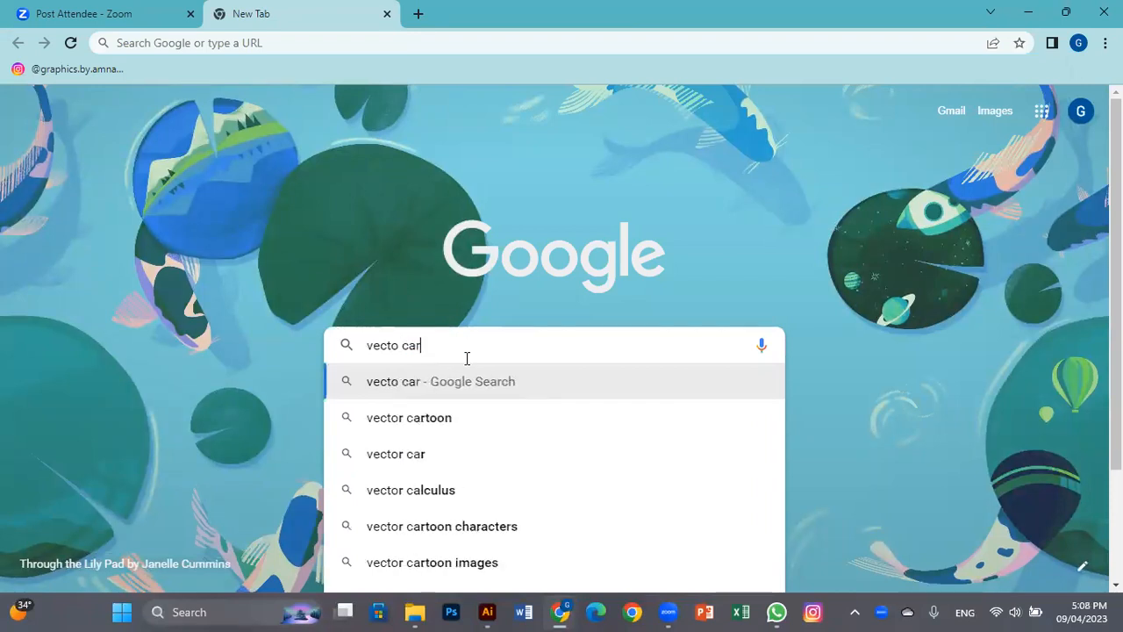
pyautogui.press('Return')
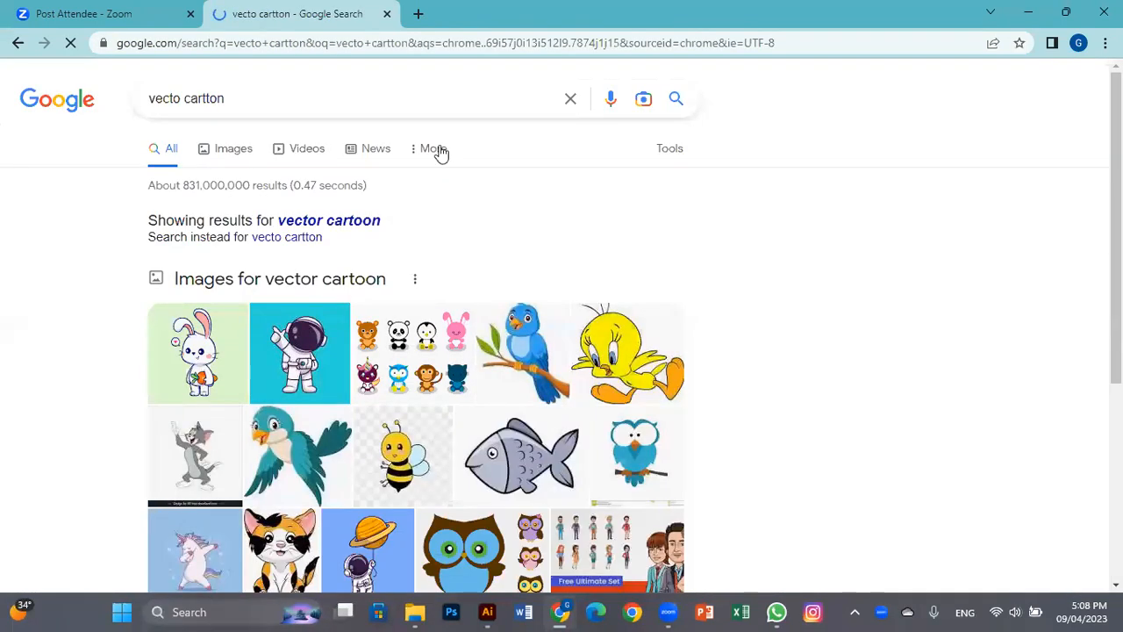
pyautogui.click(244, 152)
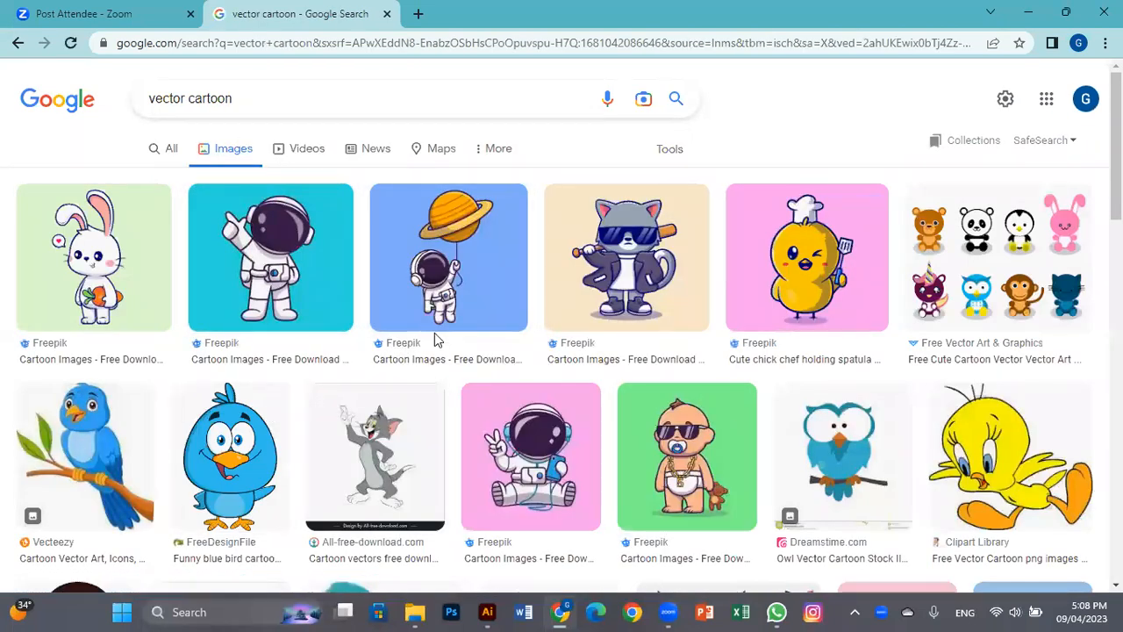
# - Preview the cat and rabbit pictures and copy the white rabbit holding a carrot
pyautogui.click(658, 244)
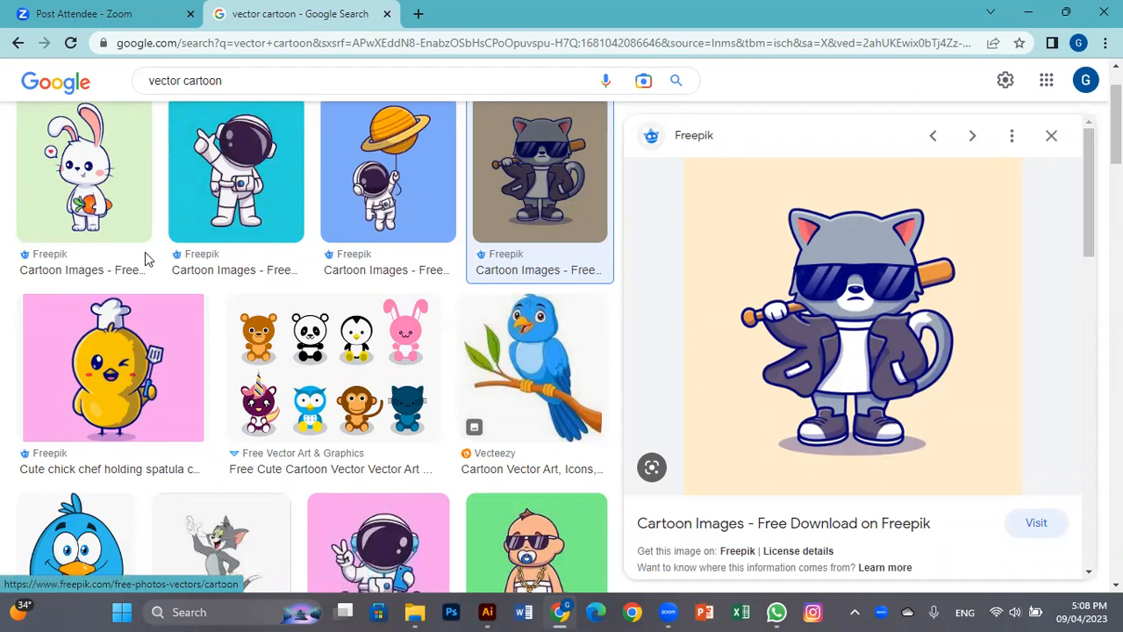
pyautogui.click(85, 200)
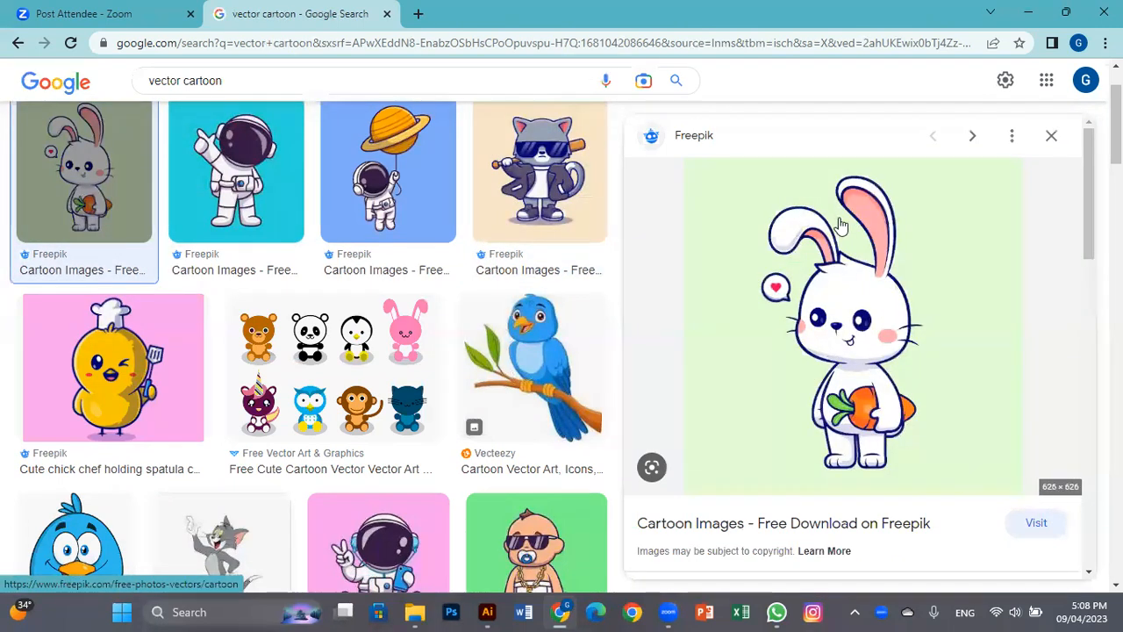
pyautogui.rightClick(825, 256)
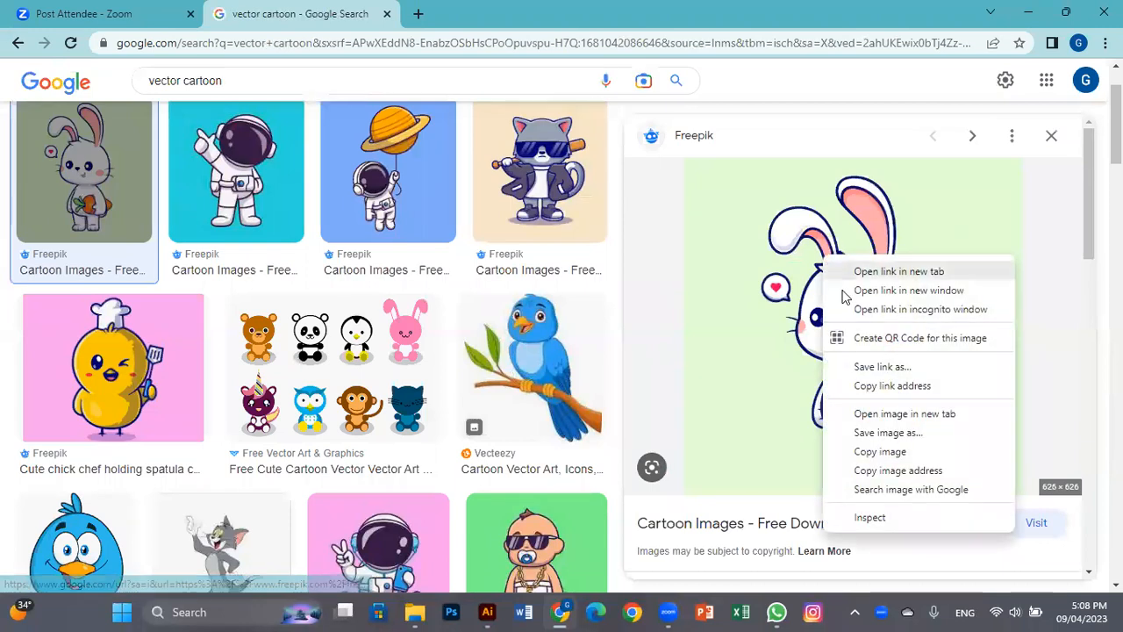
pyautogui.click(880, 452)
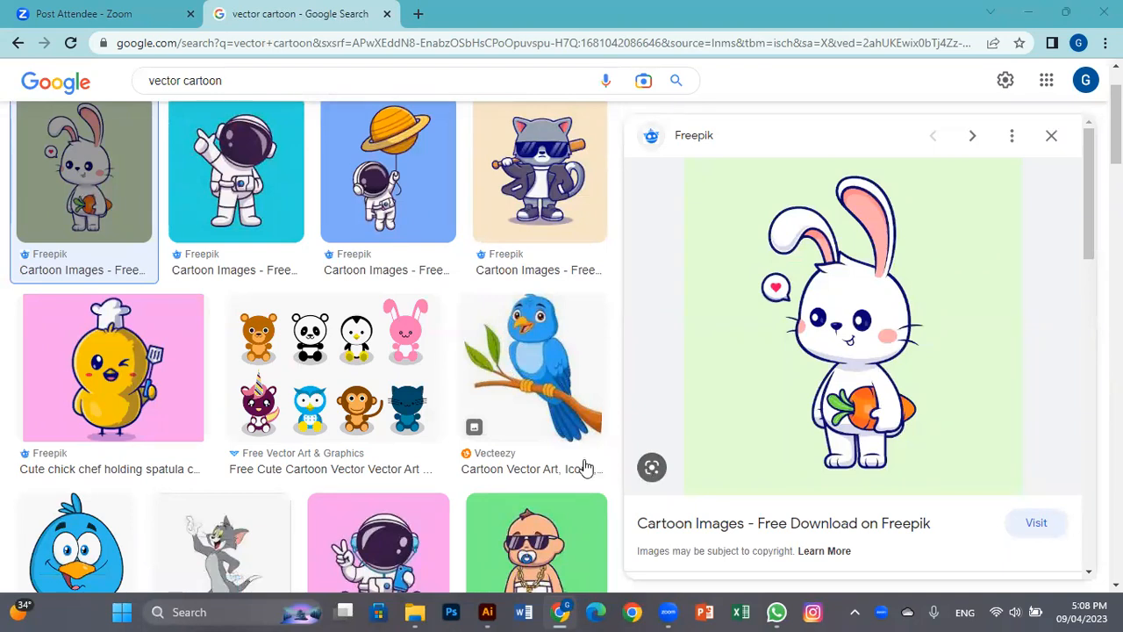
# - Switch to Illustrator, paste the rabbit image onto the artboard and move it to about X 502 px, Y 431 px
pyautogui.click(488, 612)
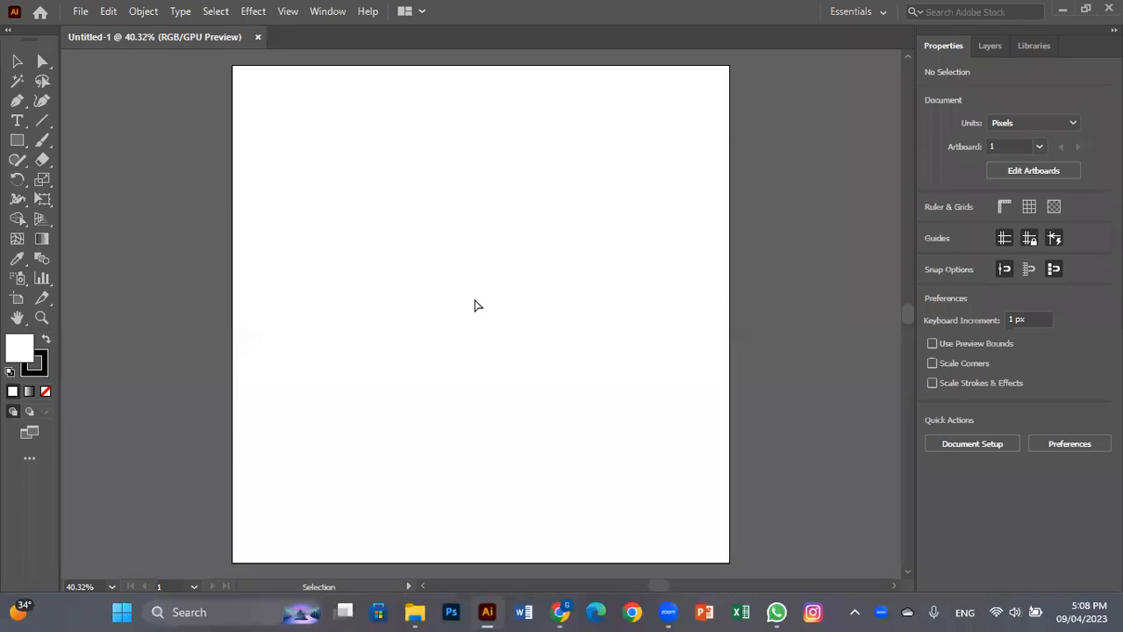
pyautogui.hotkey('ctrl', 'v')
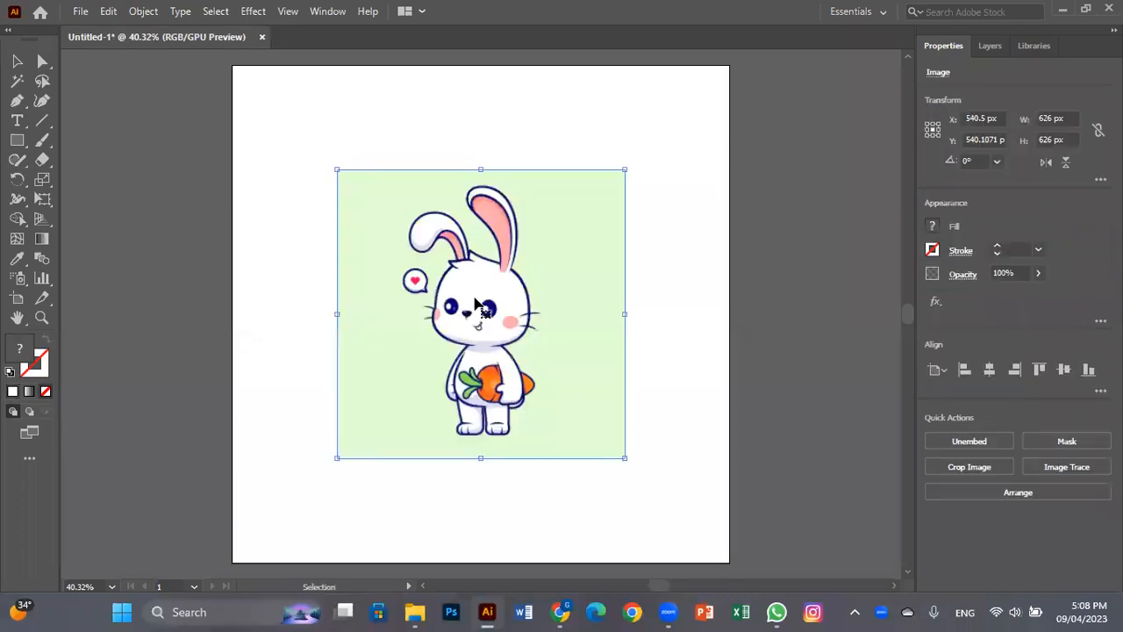
pyautogui.moveTo(501, 357); pyautogui.dragTo(480, 298)
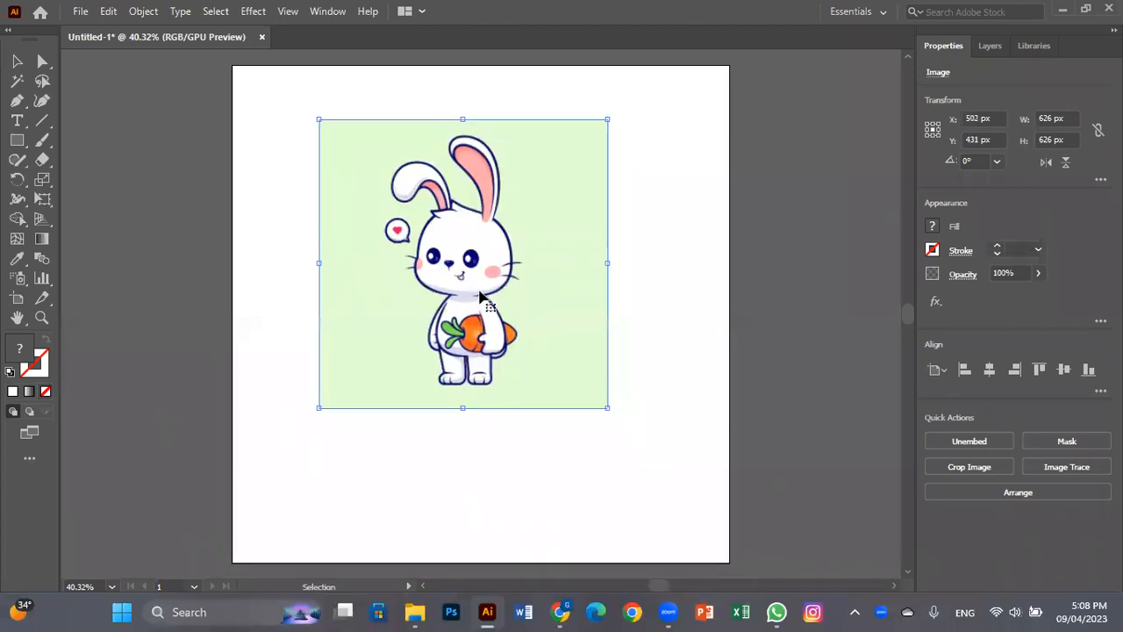
# - Examine the pixel edges of the rabbit's eyes, mouth, cheek and whiskers at 600% magnification
pyautogui.hotkey('ctrl', '=')
pyautogui.hotkey('ctrl', '=')
pyautogui.hotkey('ctrl', '=')
pyautogui.hotkey('ctrl', '=')
pyautogui.hotkey('ctrl', '=')
pyautogui.hotkey('ctrl', '=')
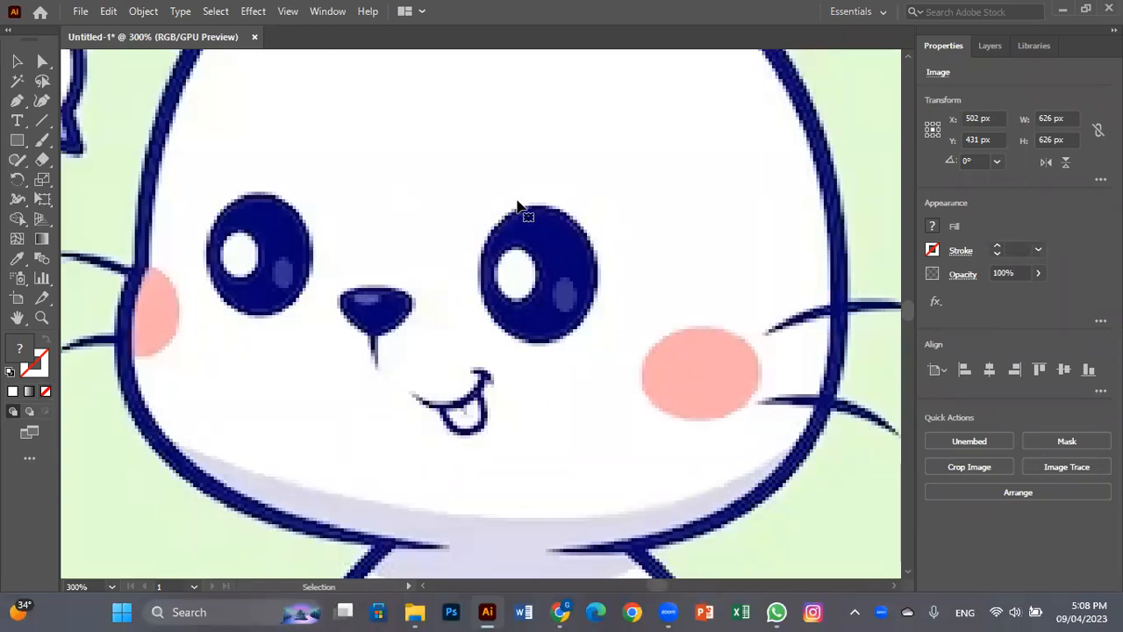
pyautogui.hotkey('ctrl', '+')
pyautogui.press('+')
pyautogui.hotkey('ctrl', '+')
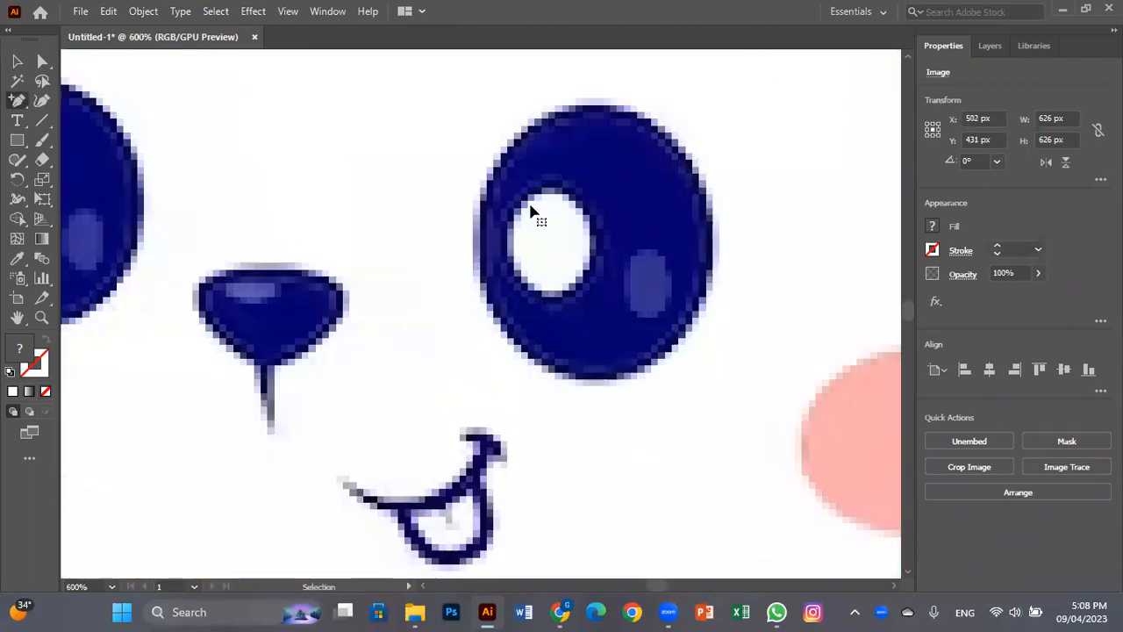
pyautogui.press('space')
pyautogui.moveTo(381, 388); pyautogui.dragTo(572, 377)
pyautogui.moveTo(297, 253); pyautogui.dragTo(254, 363)
pyautogui.moveTo(428, 353); pyautogui.dragTo(148, 225)
pyautogui.moveTo(402, 377); pyautogui.dragTo(189, 168)
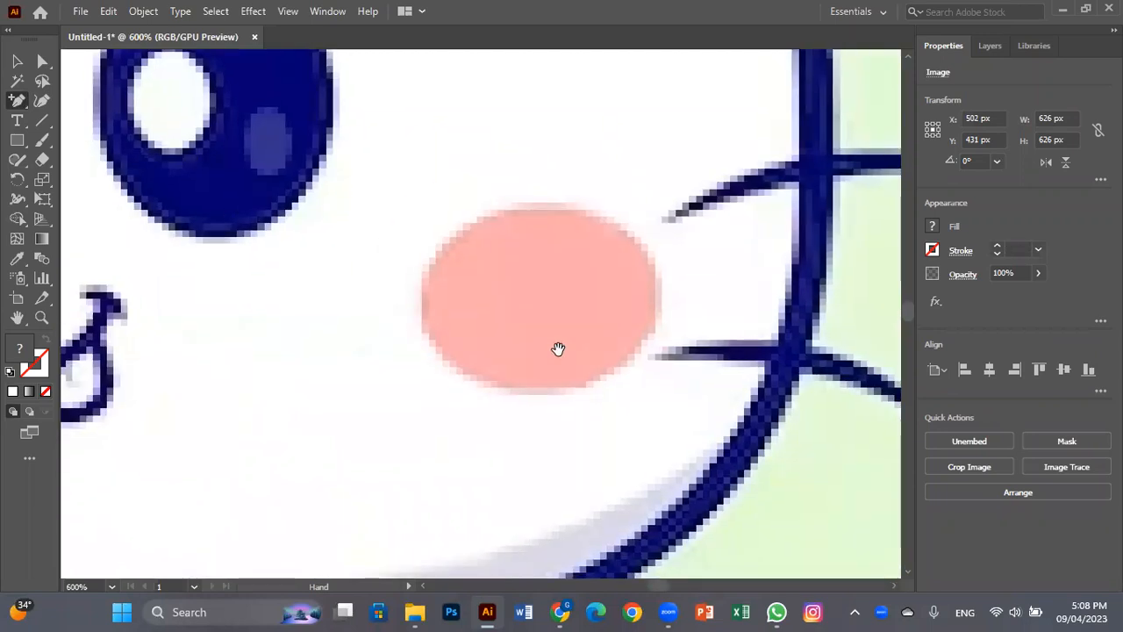
pyautogui.moveTo(649, 362); pyautogui.dragTo(365, 368)
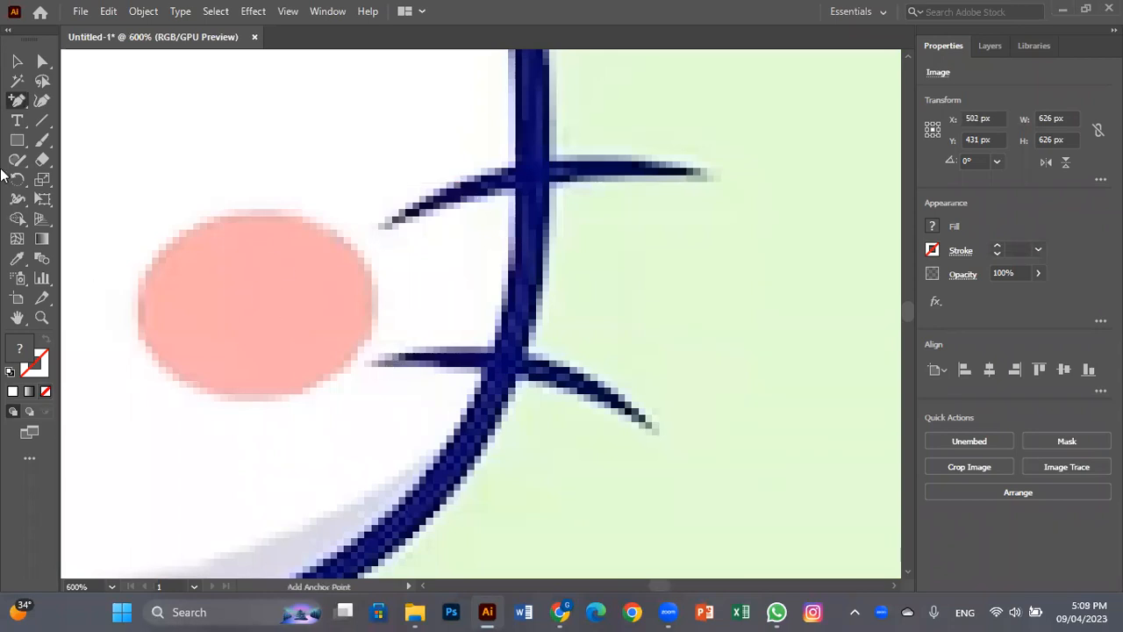
# - Apply Image Trace to the rabbit image with the [Default] preset
pyautogui.press('v')
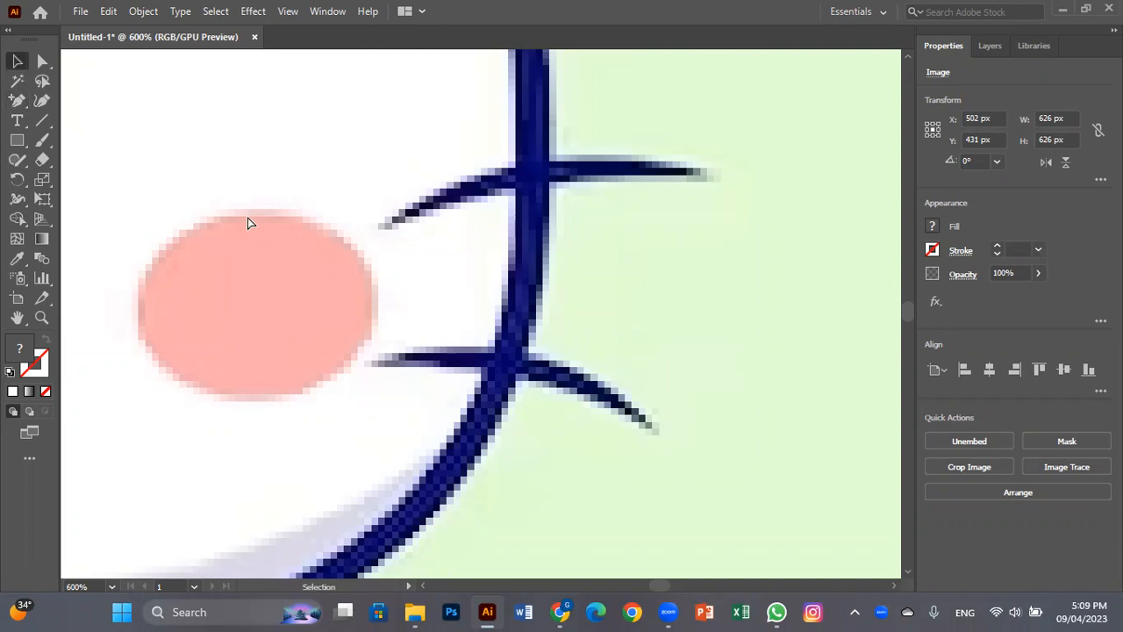
pyautogui.hotkey('ctrl', '0')
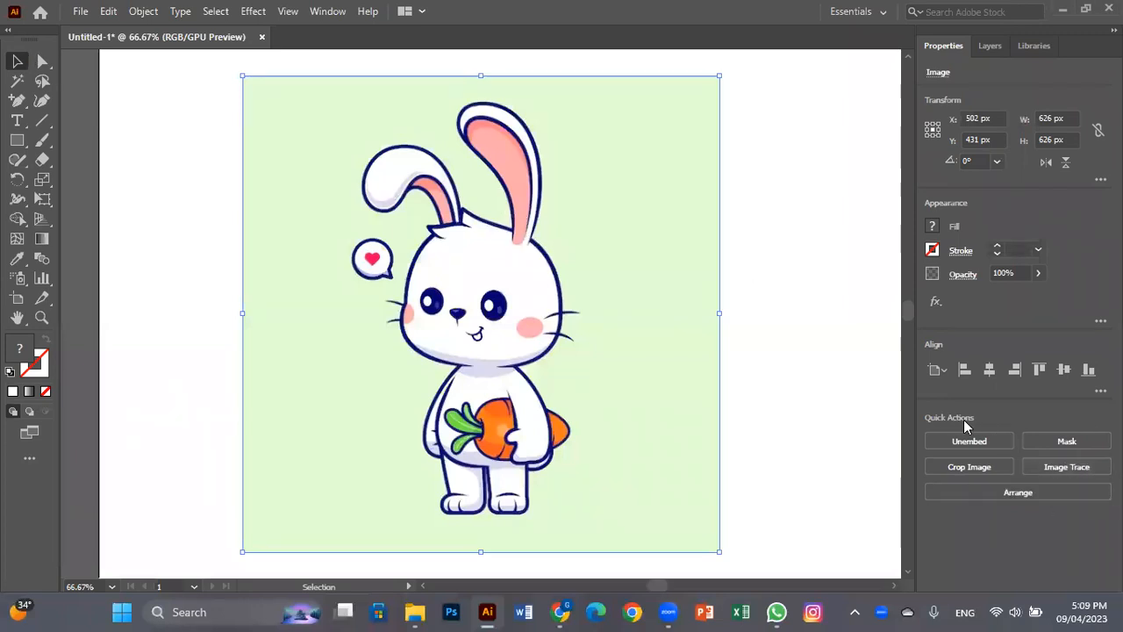
pyautogui.click(1066, 467)
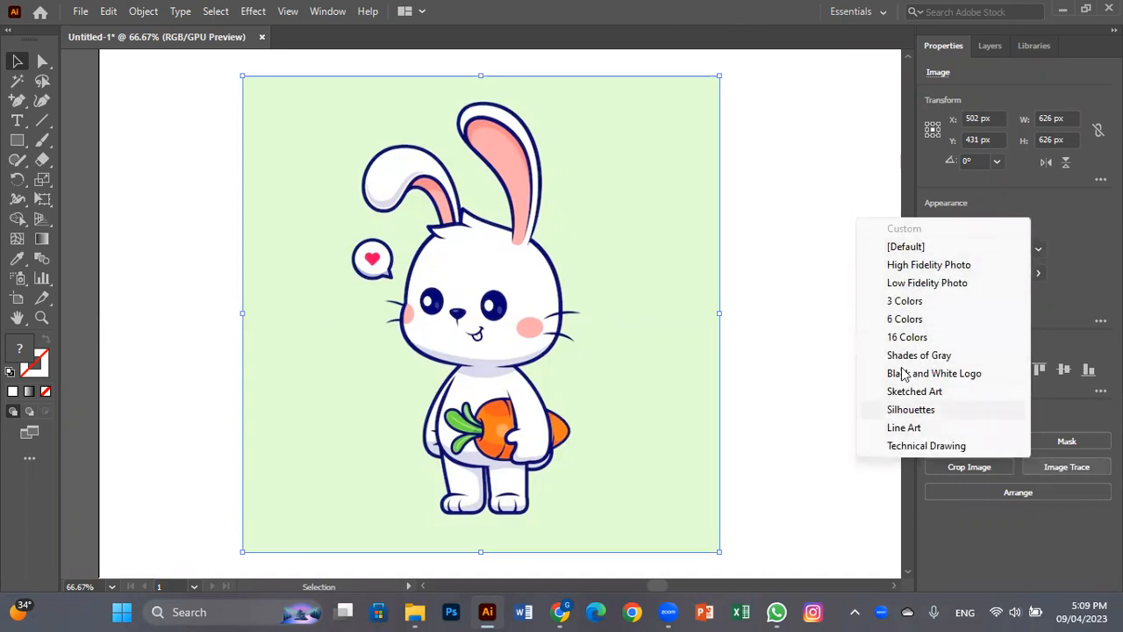
pyautogui.click(902, 250)
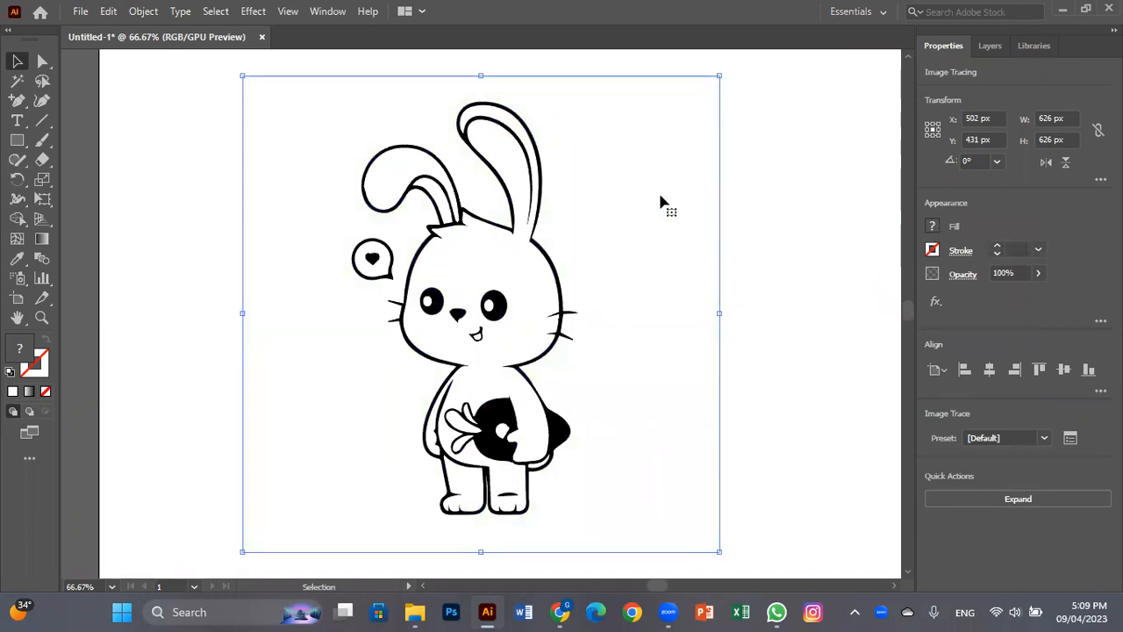
# - Examine the traced edges of the rabbit's eye, nose and mouth at magnifications up to 3200%
pyautogui.hotkey('ctrl', '+')
pyautogui.hotkey('ctrl', '+')
pyautogui.hotkey('ctrl', '+')
pyautogui.hotkey('ctrl', '+')
pyautogui.hotkey('ctrl', '+')
pyautogui.hotkey('ctrl', '+')
pyautogui.hotkey('ctrl', '+')
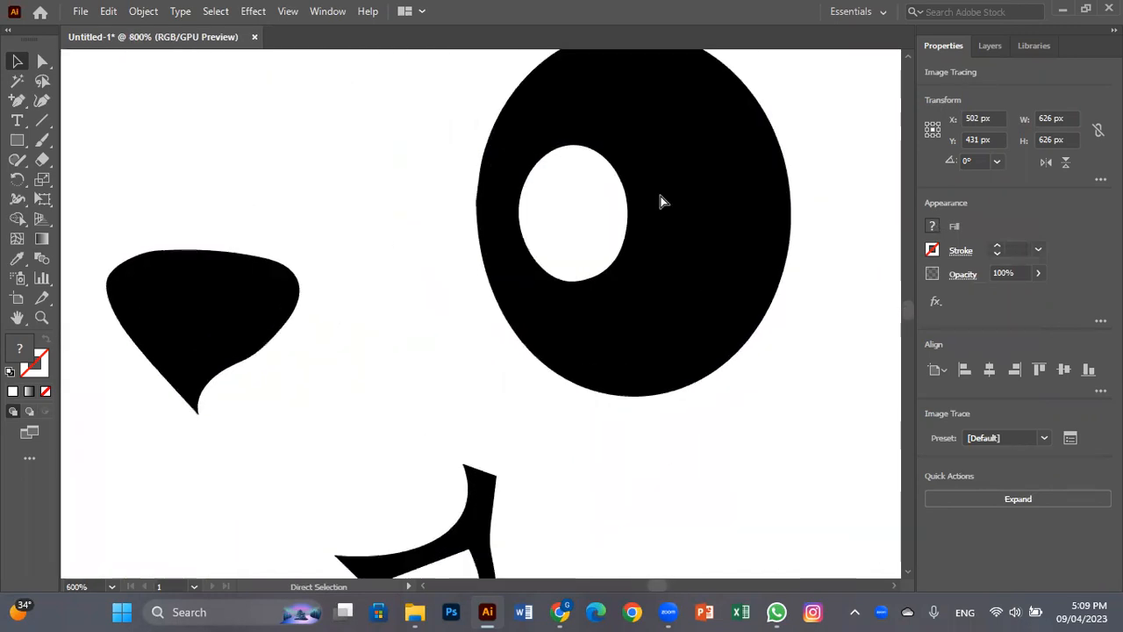
pyautogui.hotkey('ctrl', '+')
pyautogui.hotkey('ctrl', '+')
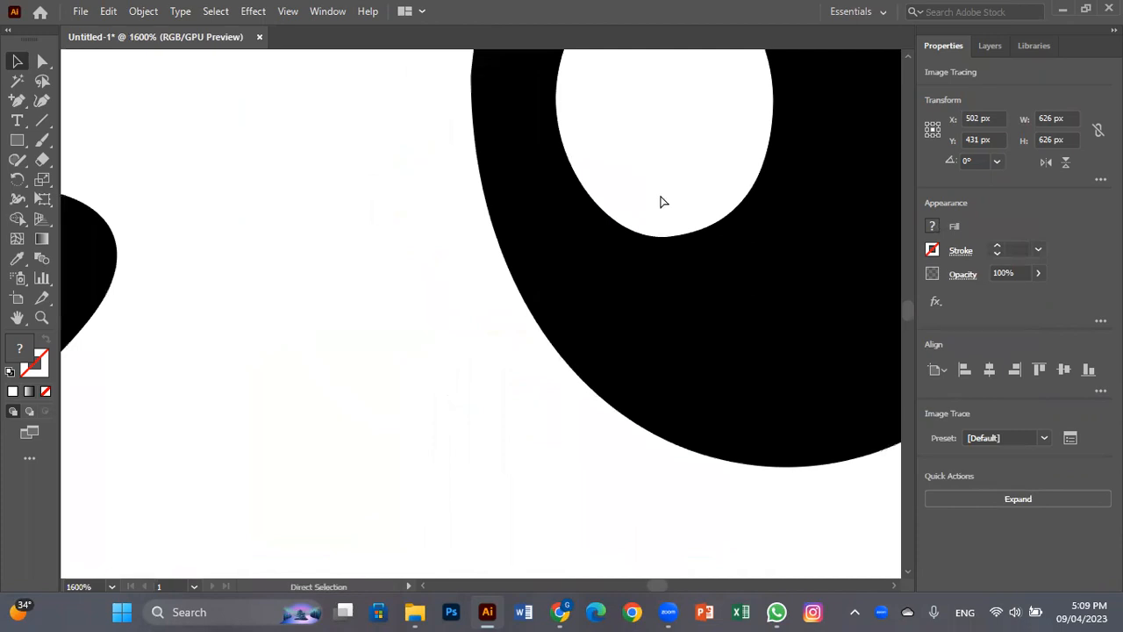
pyautogui.hotkey('ctrl', '+')
pyautogui.moveTo(660, 201); pyautogui.dragTo(599, 419)
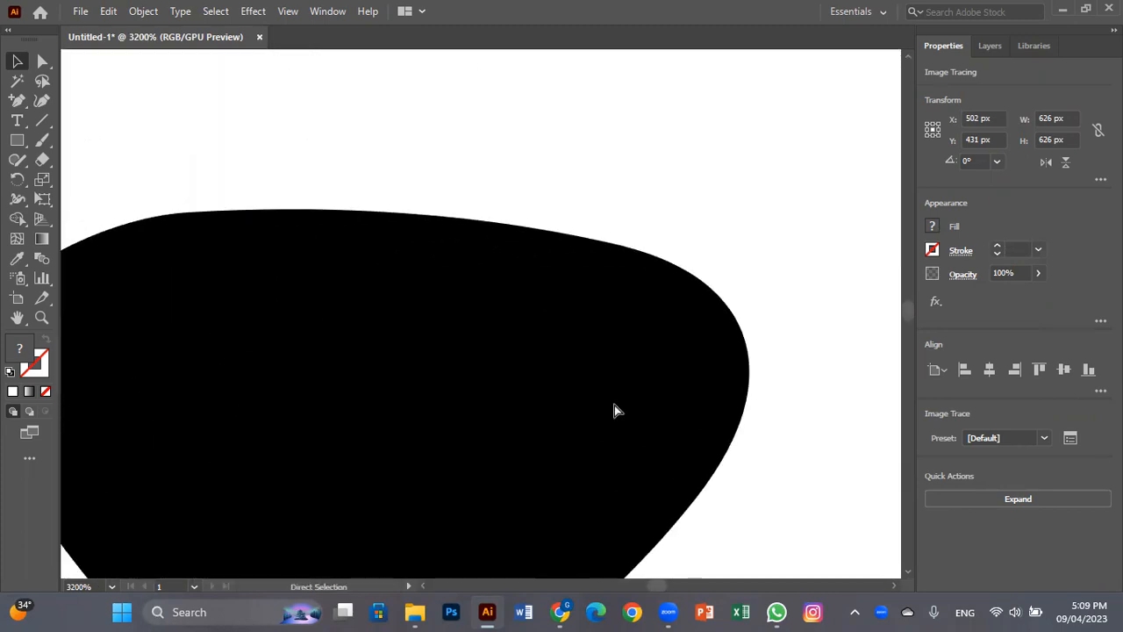
pyautogui.hotkey('ctrl', '-')
pyautogui.hotkey('ctrl', '-')
pyautogui.hotkey('ctrl', '-')
pyautogui.hotkey('ctrl', '-')
pyautogui.hotkey('ctrl', '-')
pyautogui.hotkey('ctrl', '-')
pyautogui.hotkey('ctrl', '-')
pyautogui.hotkey('ctrl', '-')
pyautogui.hotkey('ctrl', '-')
pyautogui.hotkey('ctrl', '-')
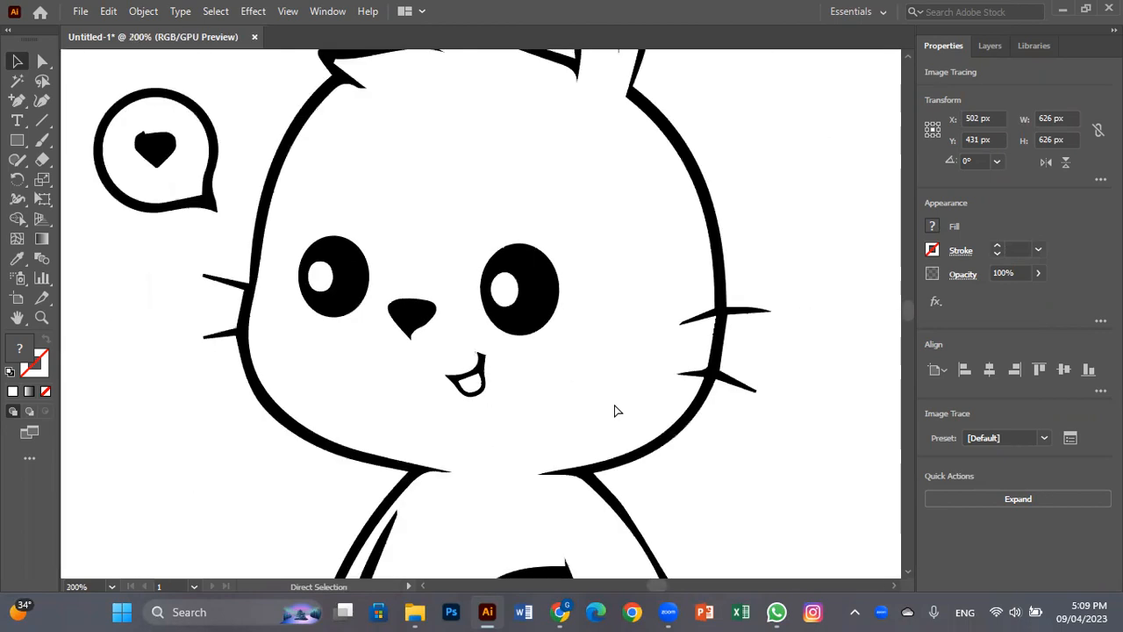
pyautogui.hotkey('ctrl', '-')
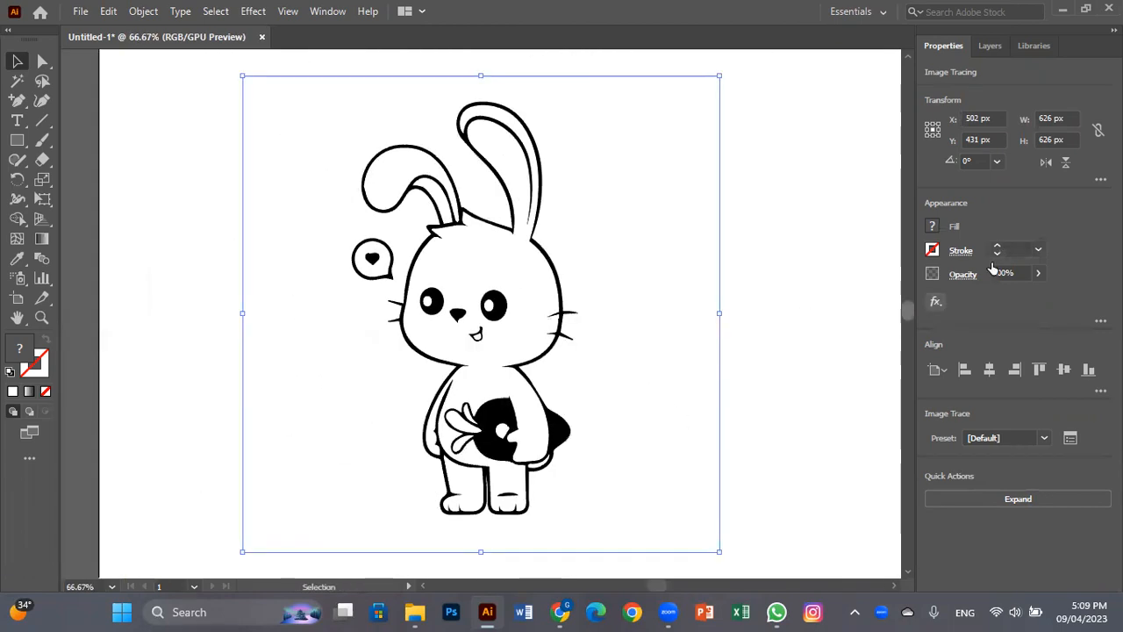
# - Switch the rabbit's Image Trace preset to High Fidelity Photo
pyautogui.click(1049, 441)
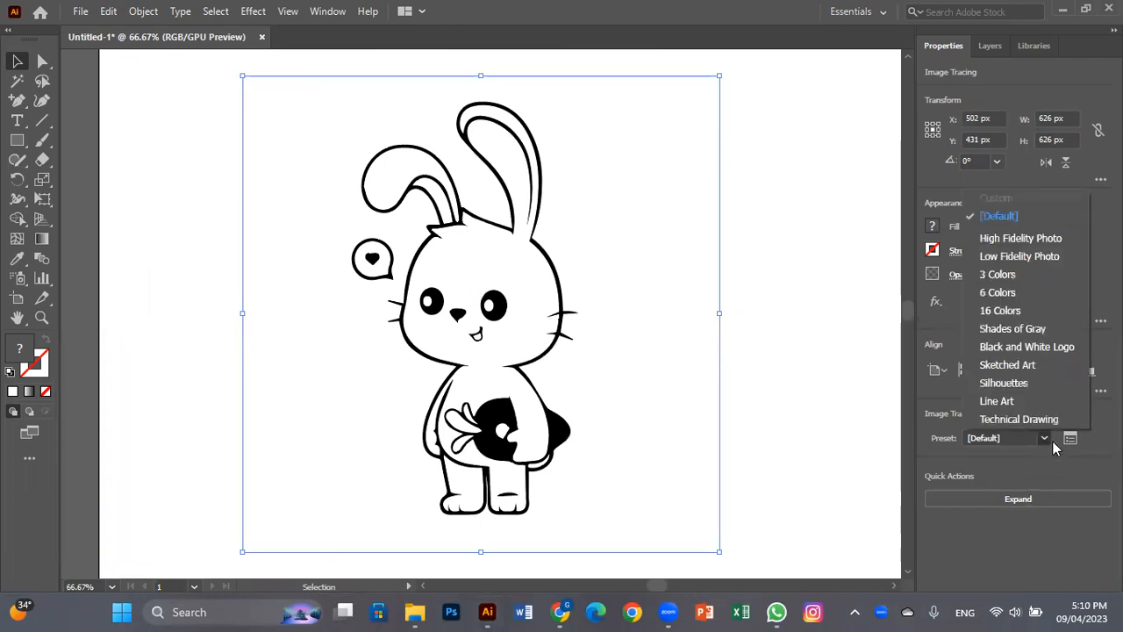
pyautogui.click(1006, 237)
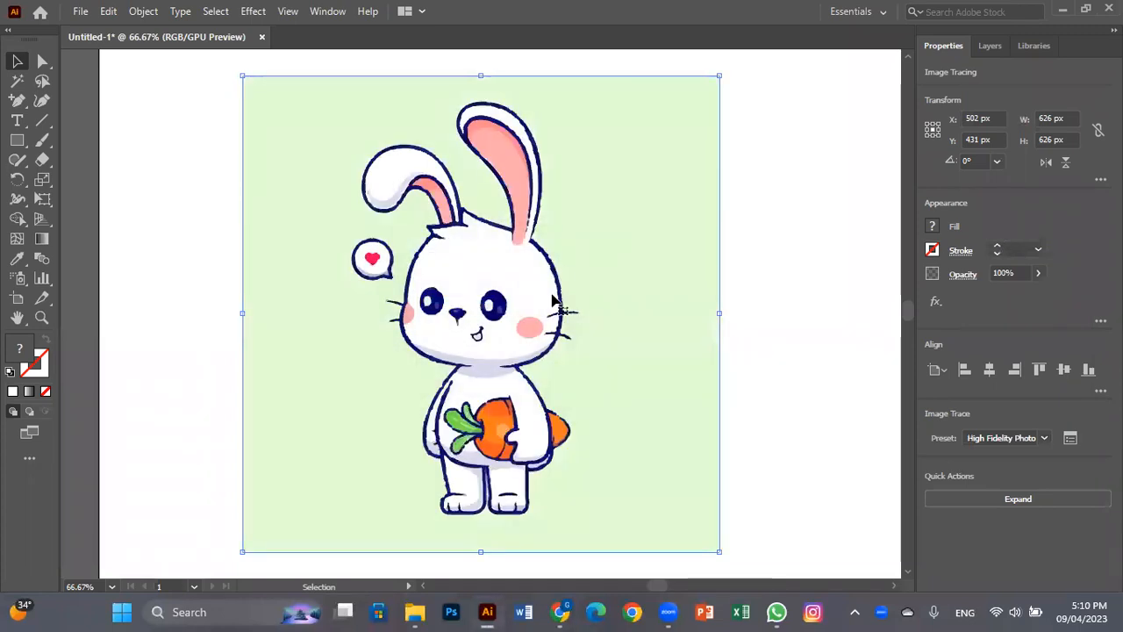
# - Examine the High Fidelity Photo trace around the rabbit's eye and nose at magnifications up to 4800%
pyautogui.hotkey('ctrl', '+')
pyautogui.hotkey('ctrl', '+')
pyautogui.hotkey('ctrl', '+')
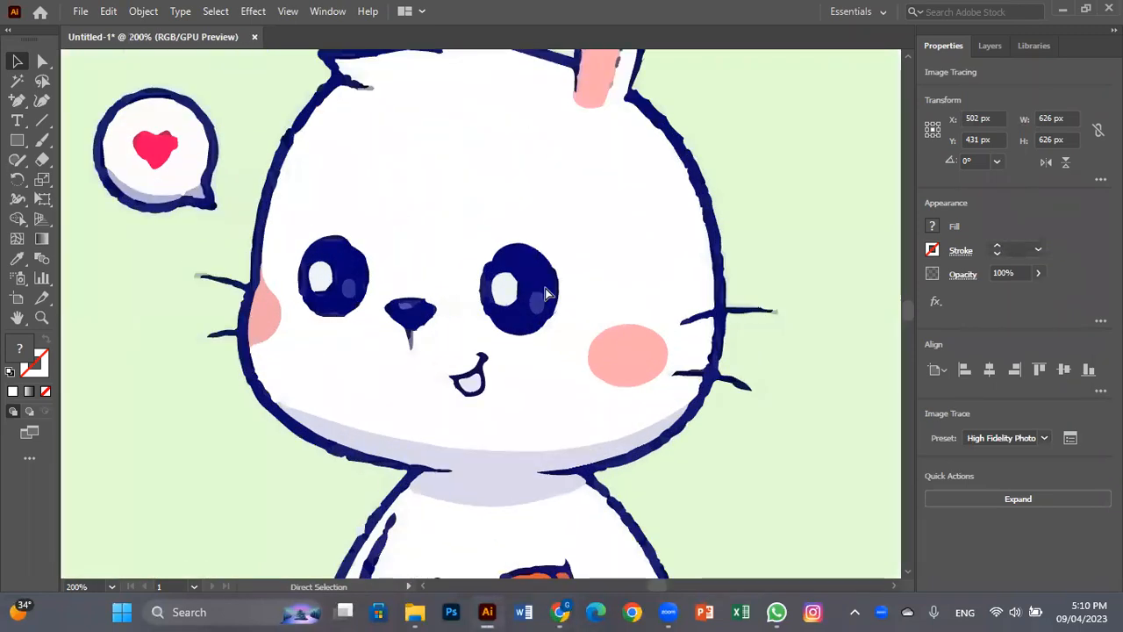
pyautogui.hotkey('ctrl', '+')
pyautogui.hotkey('ctrl', '+')
pyautogui.hotkey('ctrl', '+')
pyautogui.hotkey('ctrl', '+')
pyautogui.hotkey('ctrl', '+')
pyautogui.hotkey('ctrl', '+')
pyautogui.hotkey('ctrl', '+')
pyautogui.hotkey('ctrl', '+')
pyautogui.hotkey('ctrl', '+')
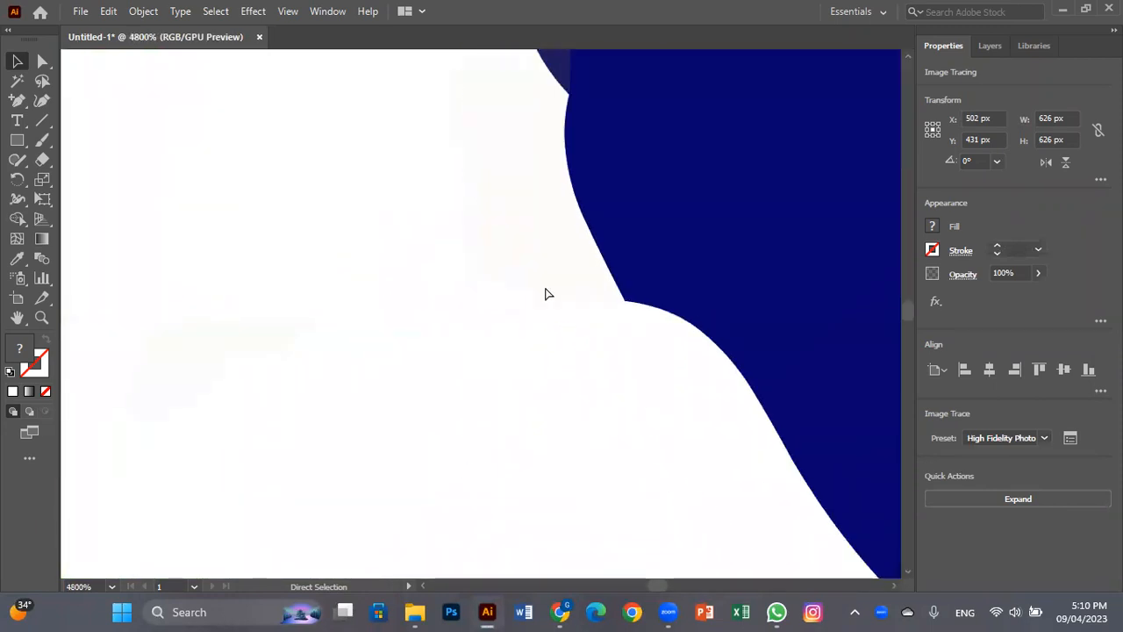
pyautogui.hotkey('ctrl', '-')
pyautogui.hotkey('ctrl', '-')
pyautogui.hotkey('ctrl', '-')
pyautogui.hotkey('ctrl', '-')
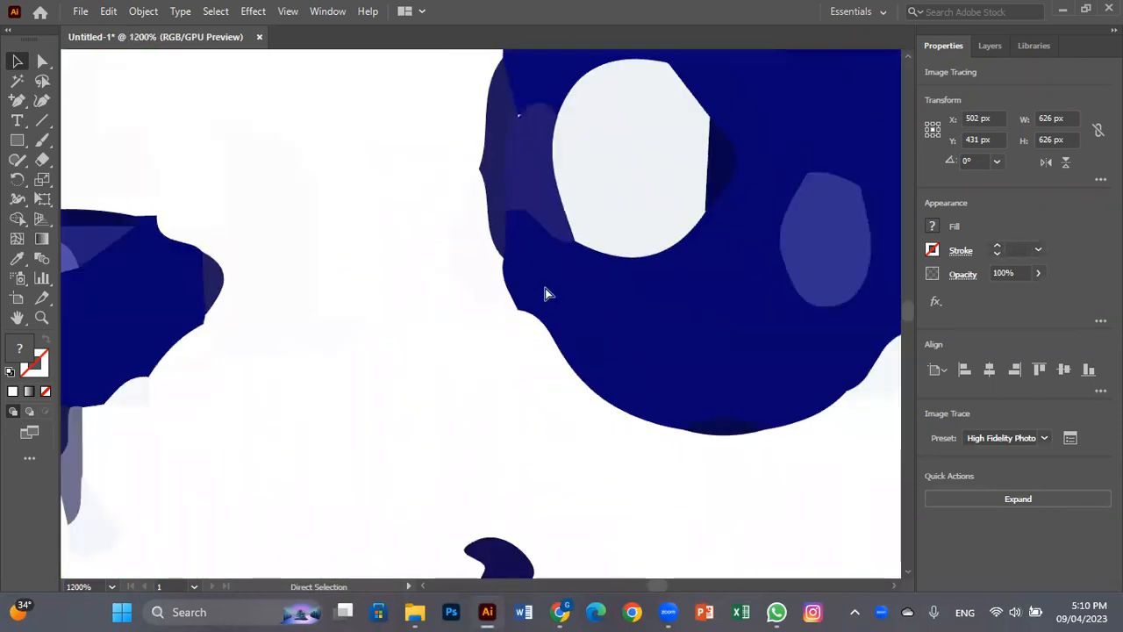
pyautogui.hotkey('ctrl', '-')
pyautogui.hotkey('ctrl', '-')
pyautogui.hotkey('ctrl', '-')
pyautogui.hotkey('ctrl', '-')
pyautogui.hotkey('ctrl', '-')
pyautogui.hotkey('ctrl', '-')
pyautogui.hotkey('ctrl', '-')
pyautogui.hotkey('ctrl', '-')
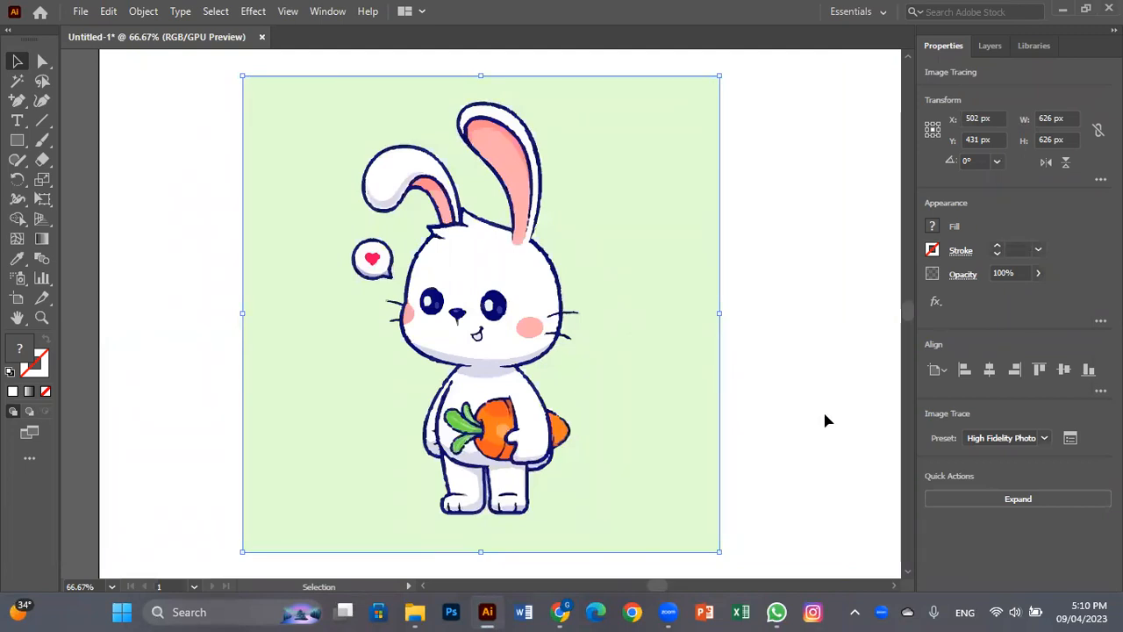
# - Change the rabbit's Image Trace preset to Low Fidelity Photo
pyautogui.click(1045, 437)
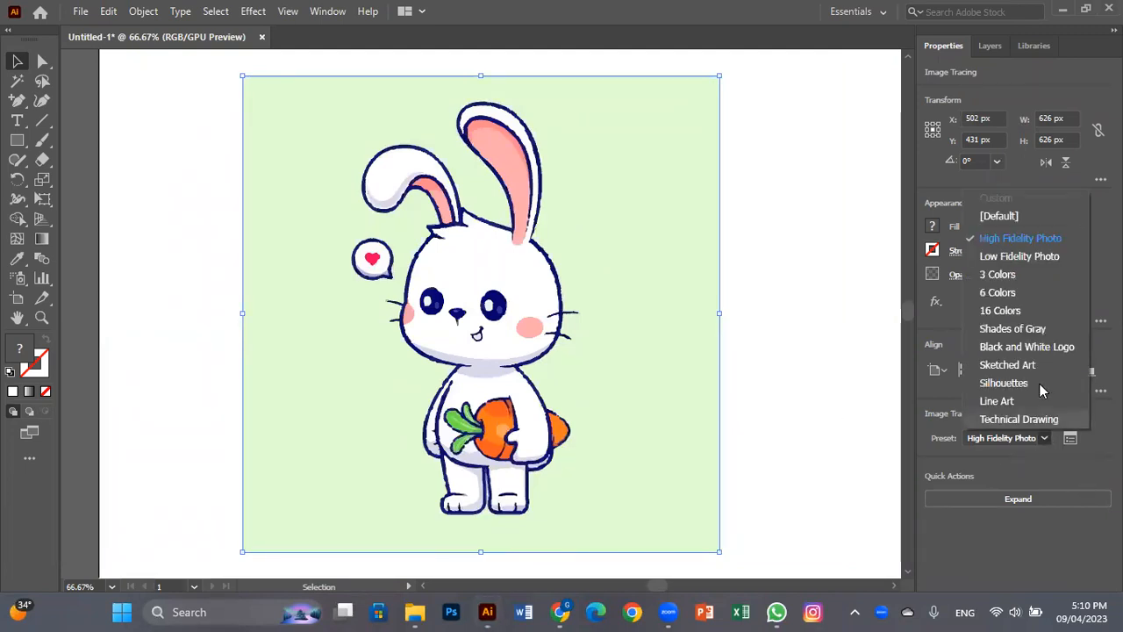
pyautogui.click(1010, 255)
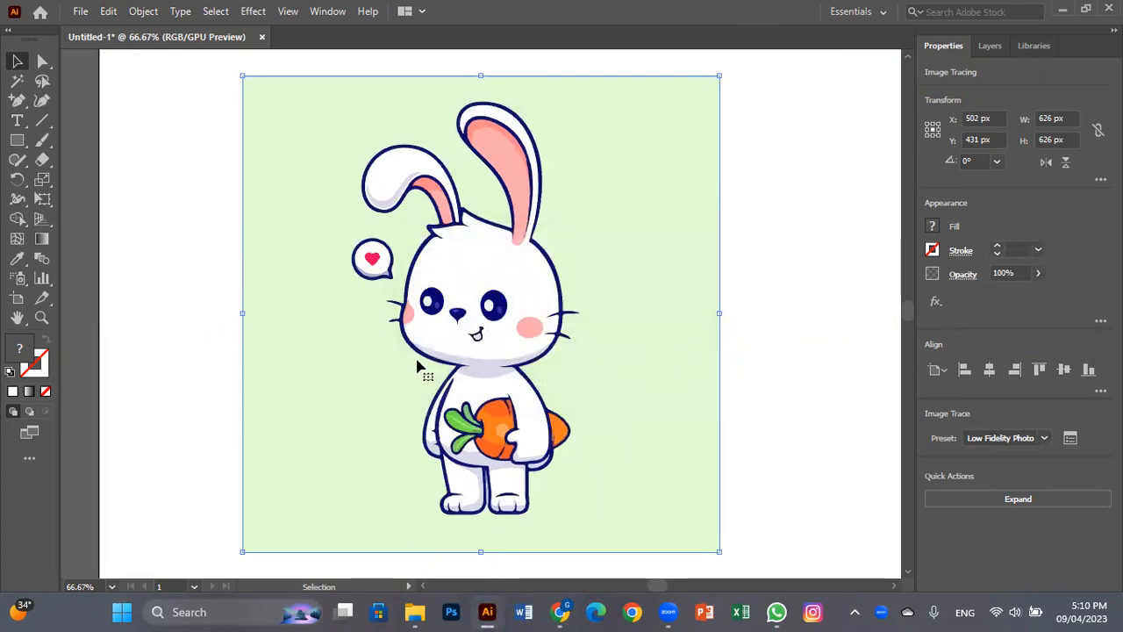
# - Examine the Low Fidelity Photo trace on the rabbit's face up close and view the list of tracing presets
pyautogui.hotkey('ctrl', '=')
pyautogui.hotkey('ctrl', '=')
pyautogui.hotkey('ctrl', '=')
pyautogui.hotkey('ctrl', '=')
pyautogui.hotkey('ctrl', '=')
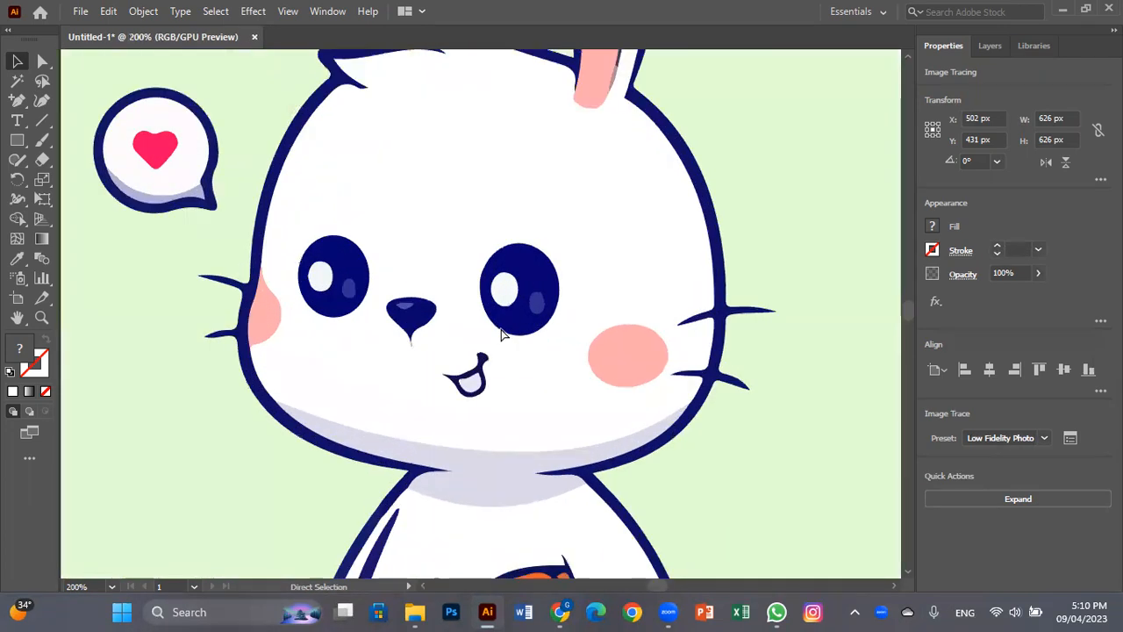
pyautogui.hotkey('ctrl', '=')
pyautogui.hotkey('ctrl', '=')
pyautogui.hotkey('ctrl', '=')
pyautogui.hotkey('ctrl', '=')
pyautogui.moveTo(524, 336); pyautogui.dragTo(285, 384)
pyautogui.hotkey('ctrl', '-')
pyautogui.hotkey('ctrl', '-')
pyautogui.hotkey('ctrl', '-')
pyautogui.hotkey('ctrl', '-')
pyautogui.hotkey('ctrl', '-')
pyautogui.hotkey('ctrl', '-')
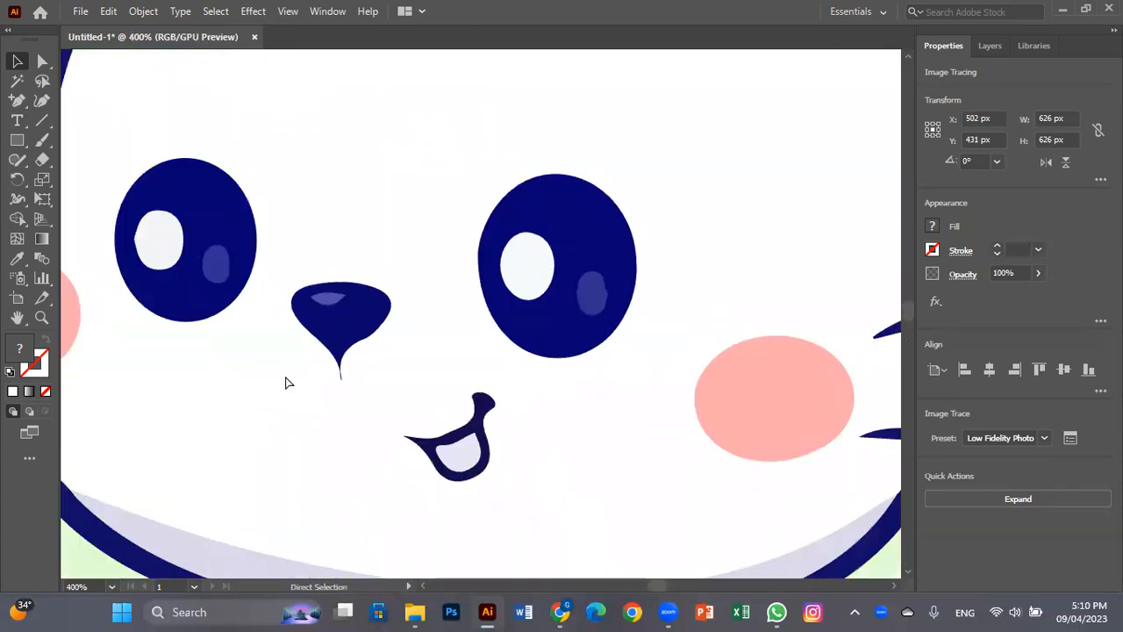
pyautogui.hotkey('ctrl', '-')
pyautogui.hotkey('ctrl', '-')
pyautogui.hotkey('ctrl', '-')
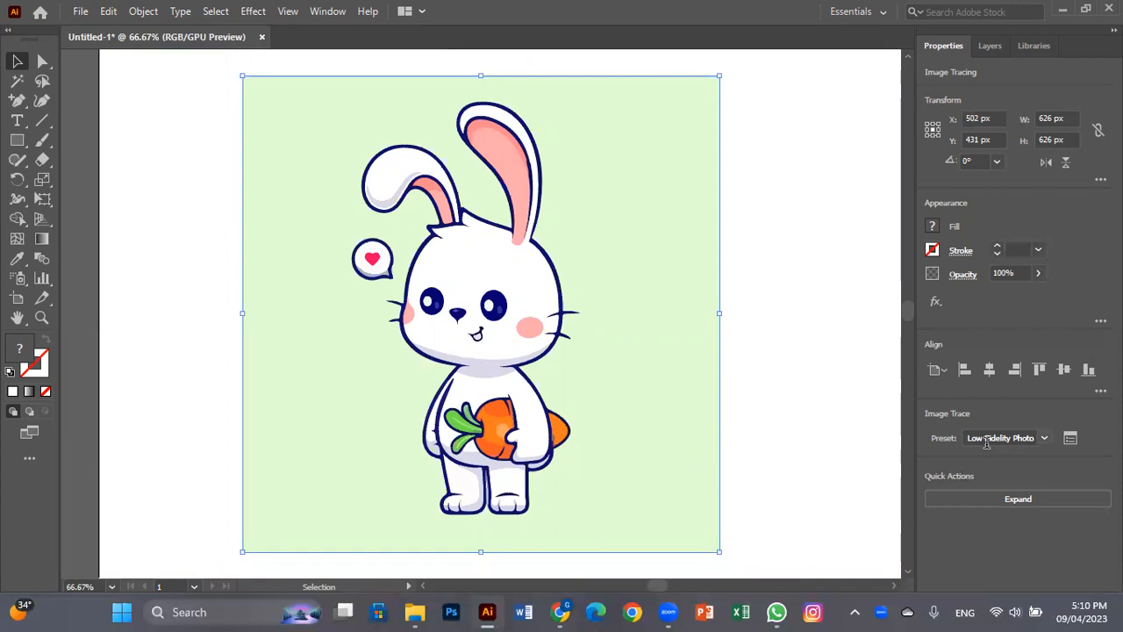
pyautogui.click(1040, 444)
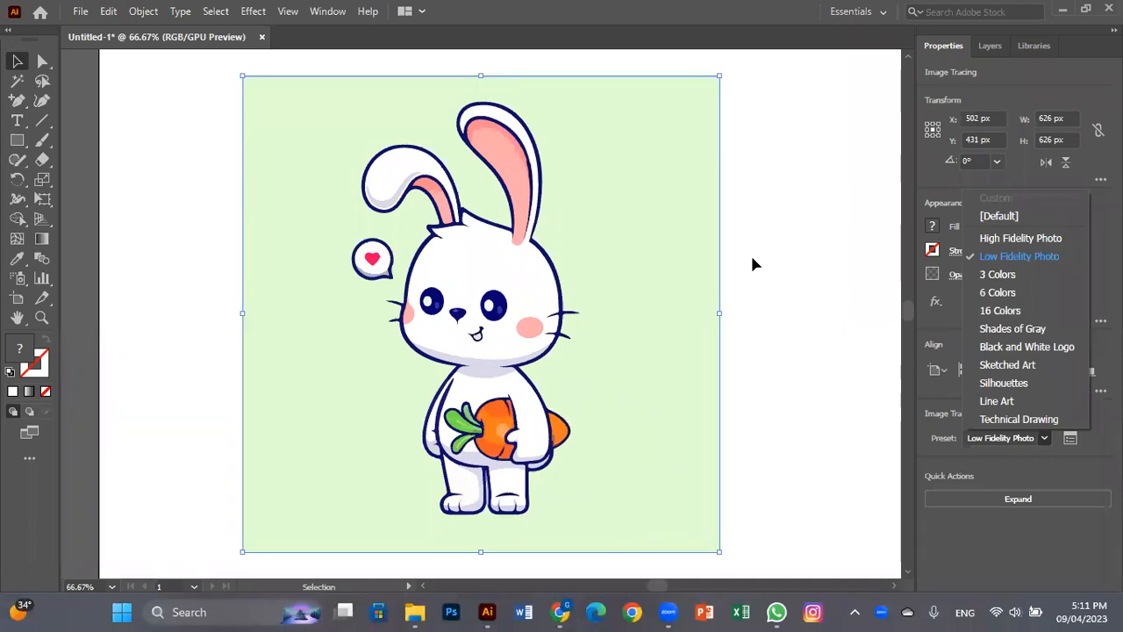
# - Switch to Chrome, browse the vector cartoon image results and preview the blue character wearing a cap
pyautogui.click(558, 611)
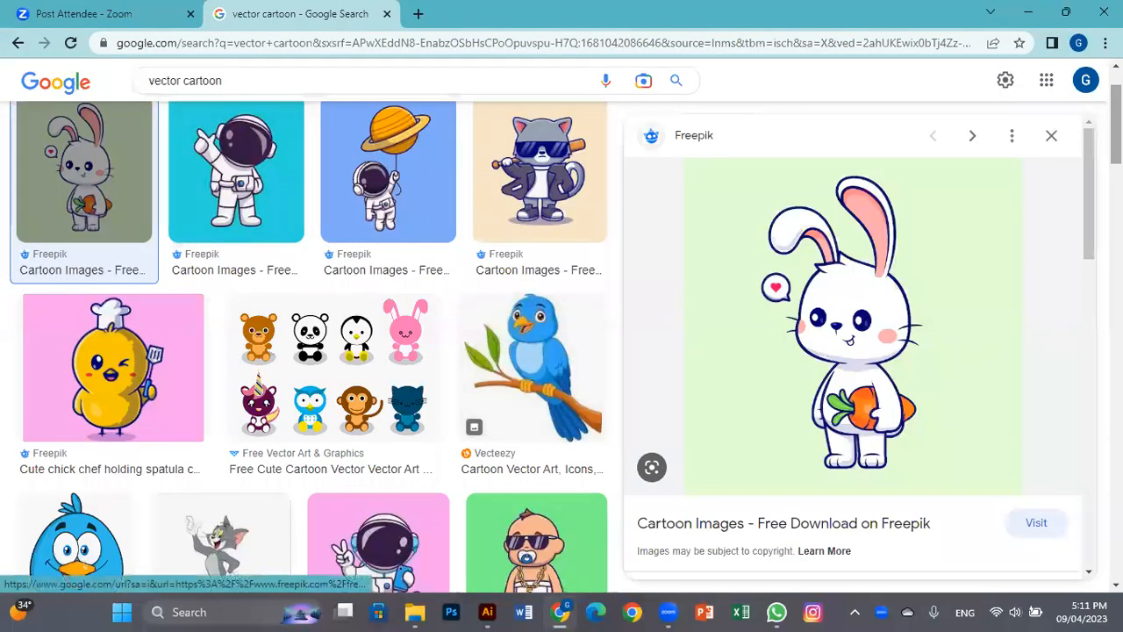
pyautogui.scroll(-2, 307, 351)
pyautogui.scroll(-3, 307, 351)
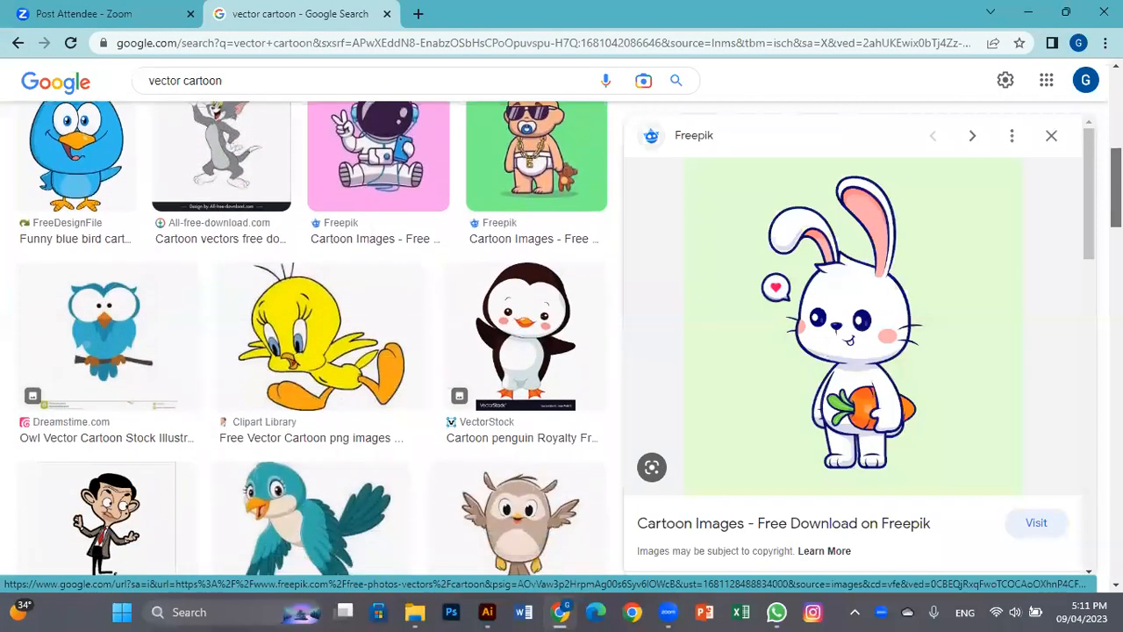
pyautogui.scroll(-7, 307, 350)
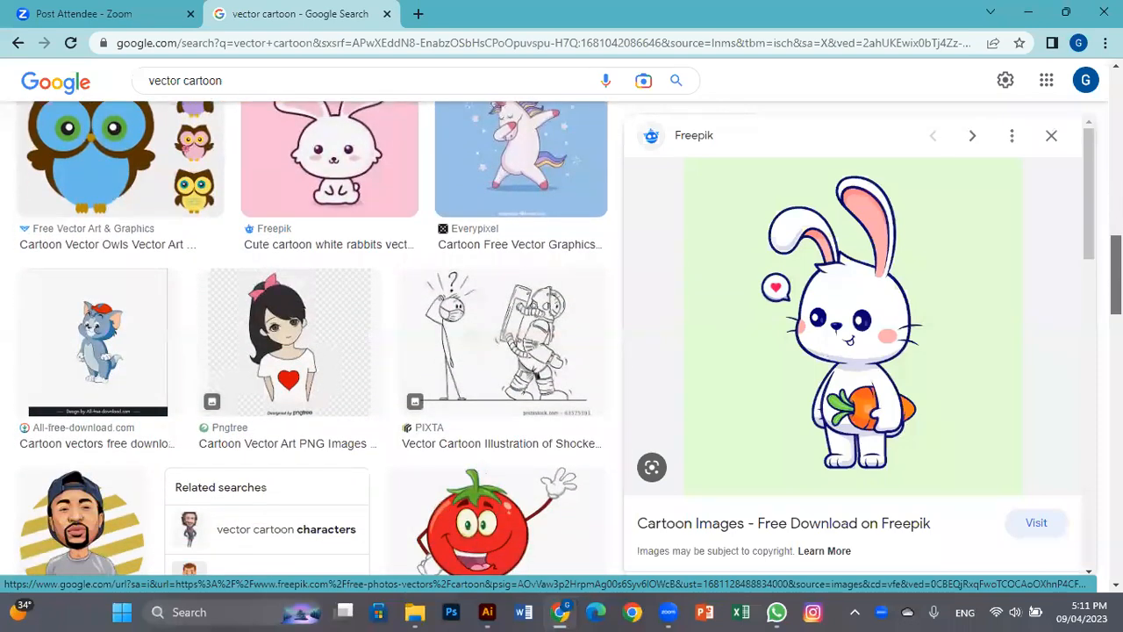
pyautogui.scroll(-5, 307, 351)
pyautogui.scroll(-6, 307, 351)
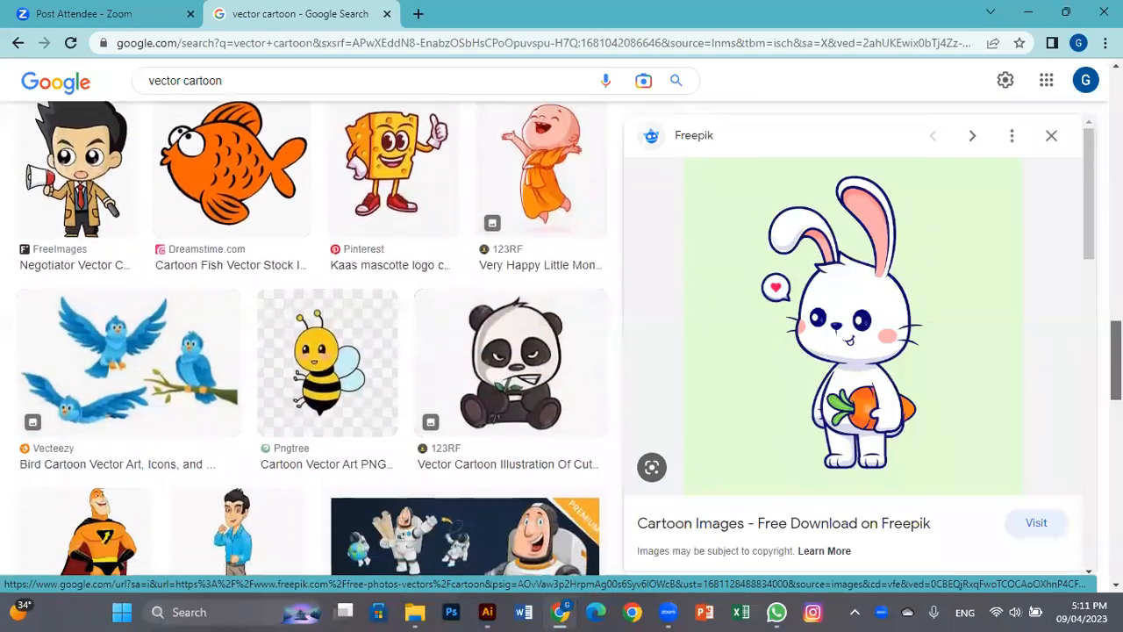
pyautogui.scroll(-9, 1081, 439)
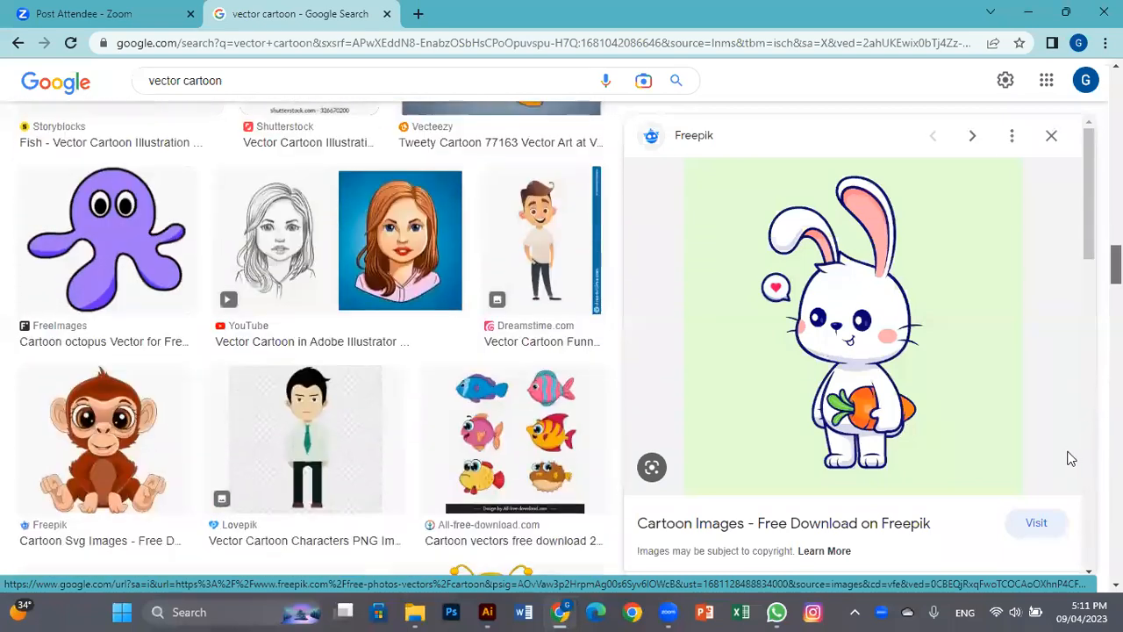
pyautogui.scroll(-3, 1058, 505)
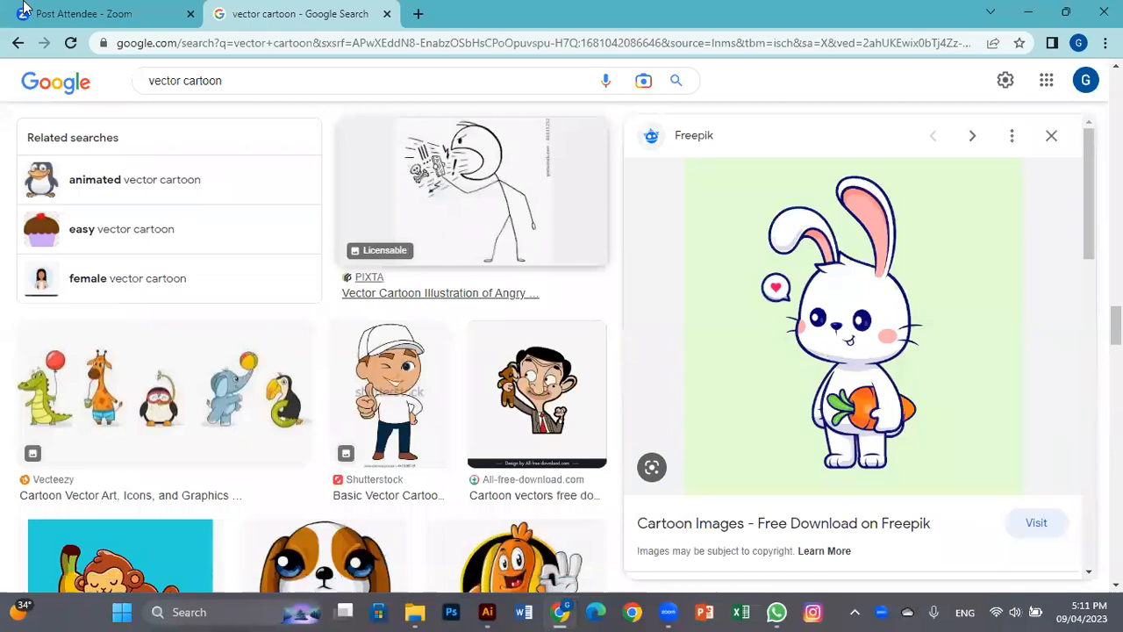
pyautogui.scroll(-11, 316, 342)
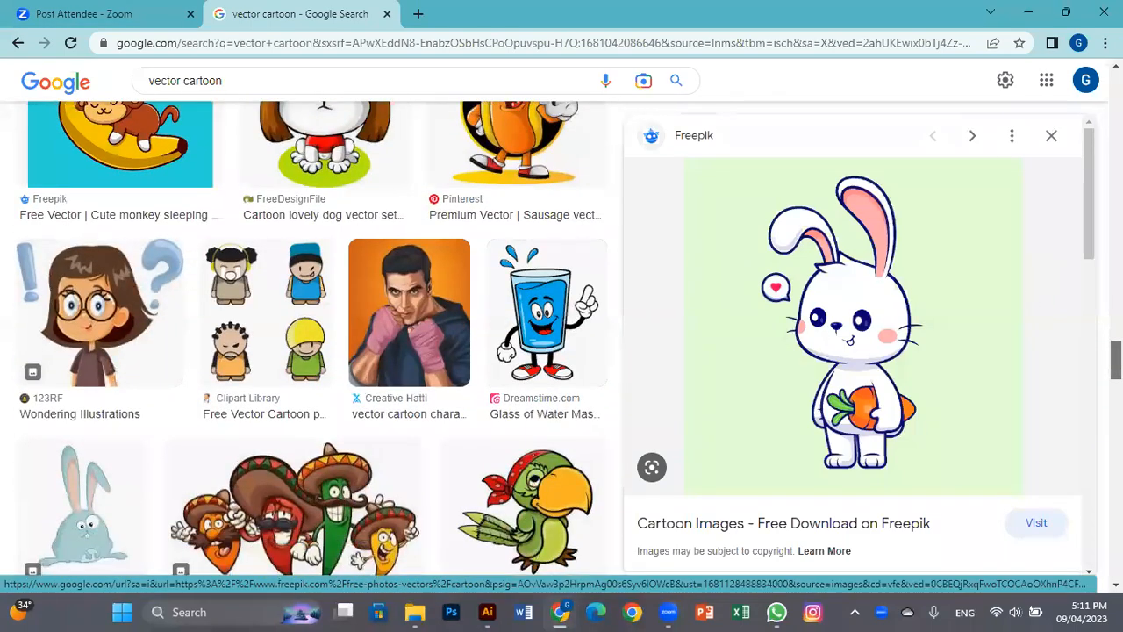
pyautogui.scroll(2, 316, 342)
pyautogui.scroll(-6, 311, 339)
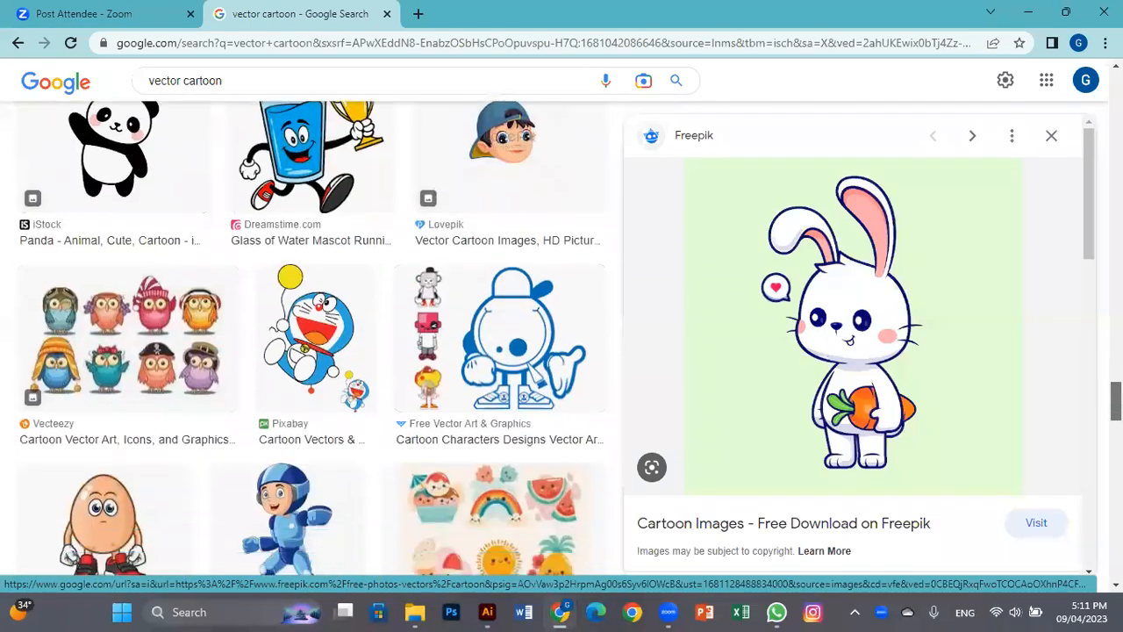
pyautogui.scroll(-1, 312, 339)
pyautogui.scroll(2, 311, 338)
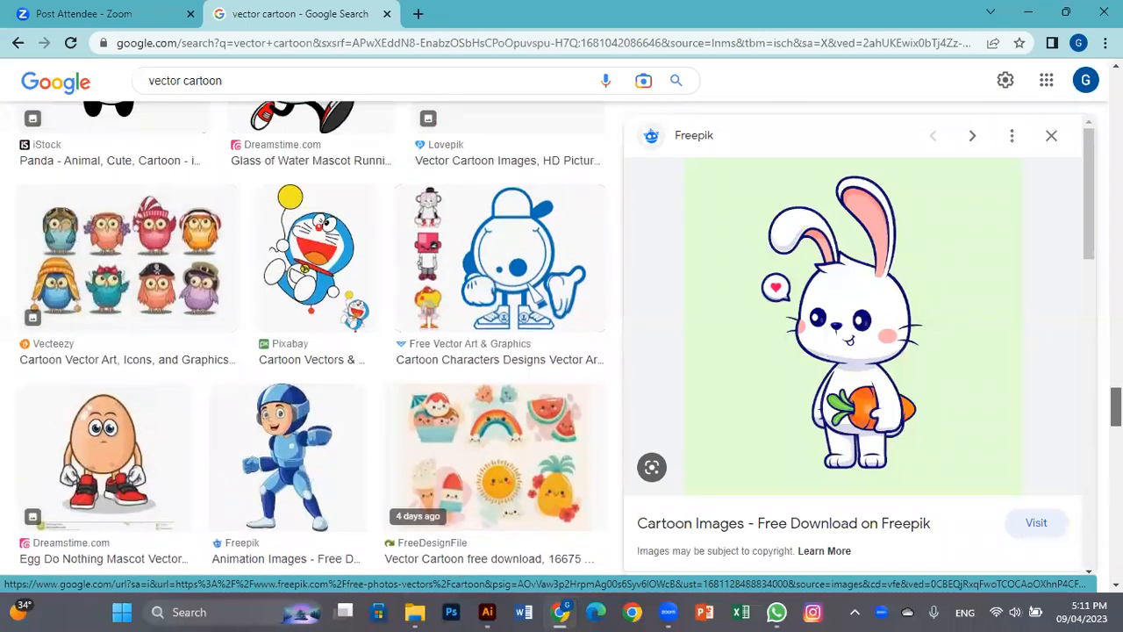
pyautogui.click(500, 281)
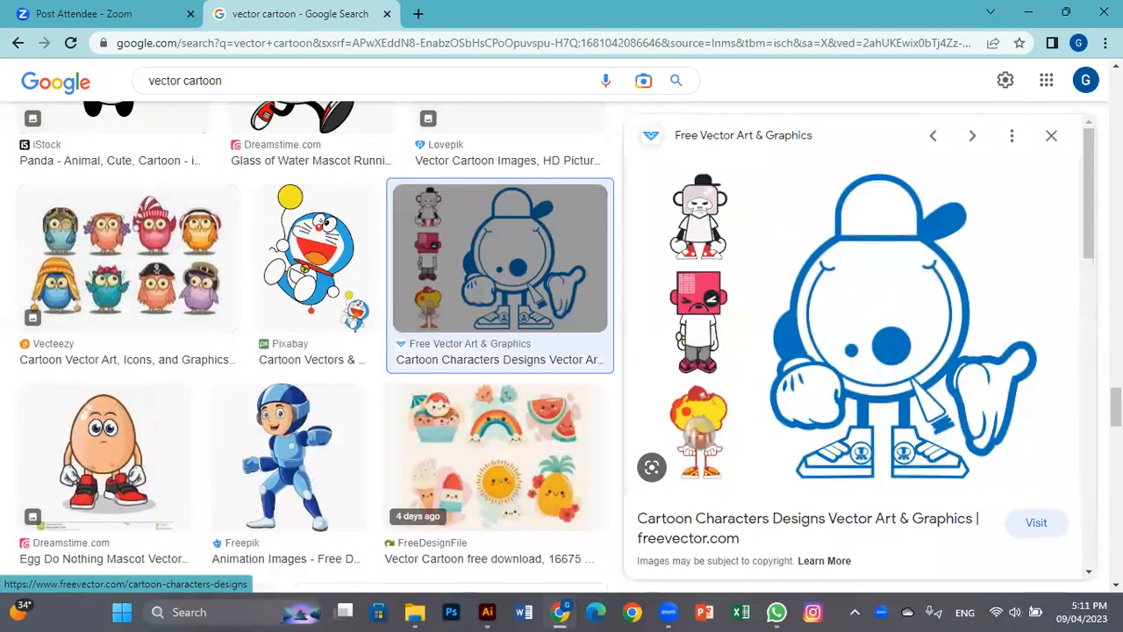
pyautogui.moveTo(1115, 407); pyautogui.dragTo(1115, 493)
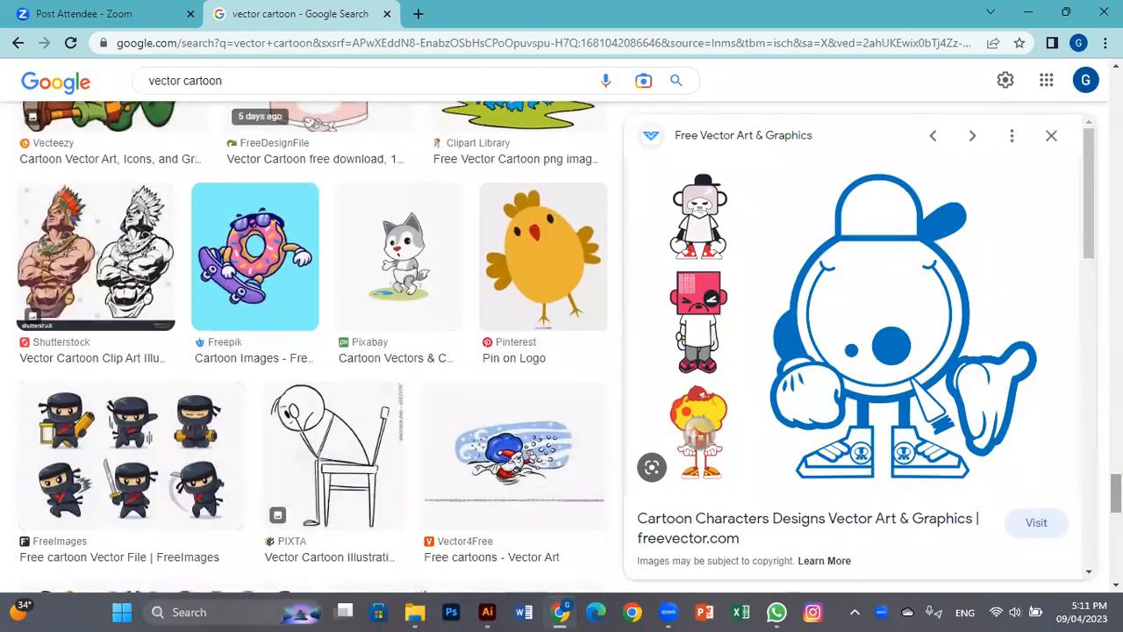
# - Preview the yellow chick picture in the image results and copy the image
pyautogui.click(551, 298)
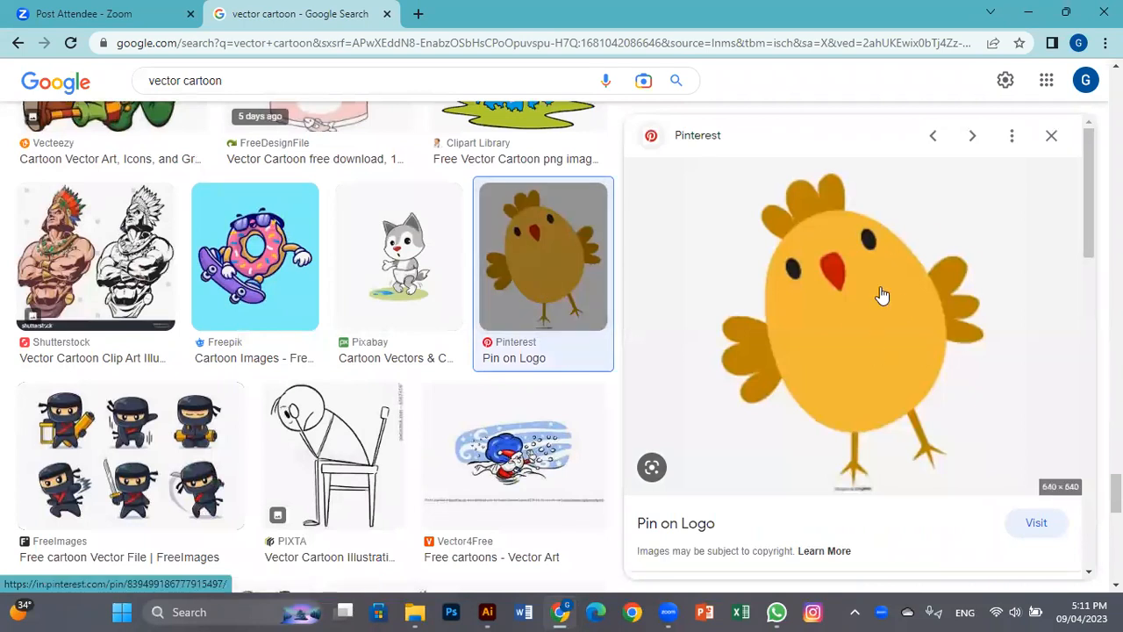
pyautogui.rightClick(795, 307)
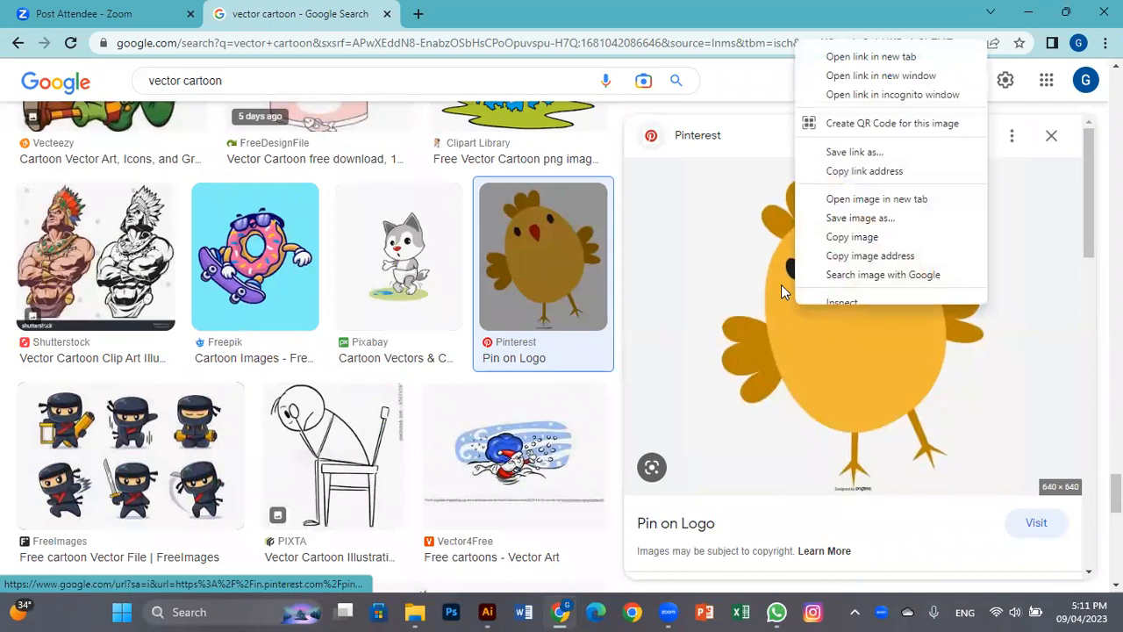
pyautogui.click(850, 238)
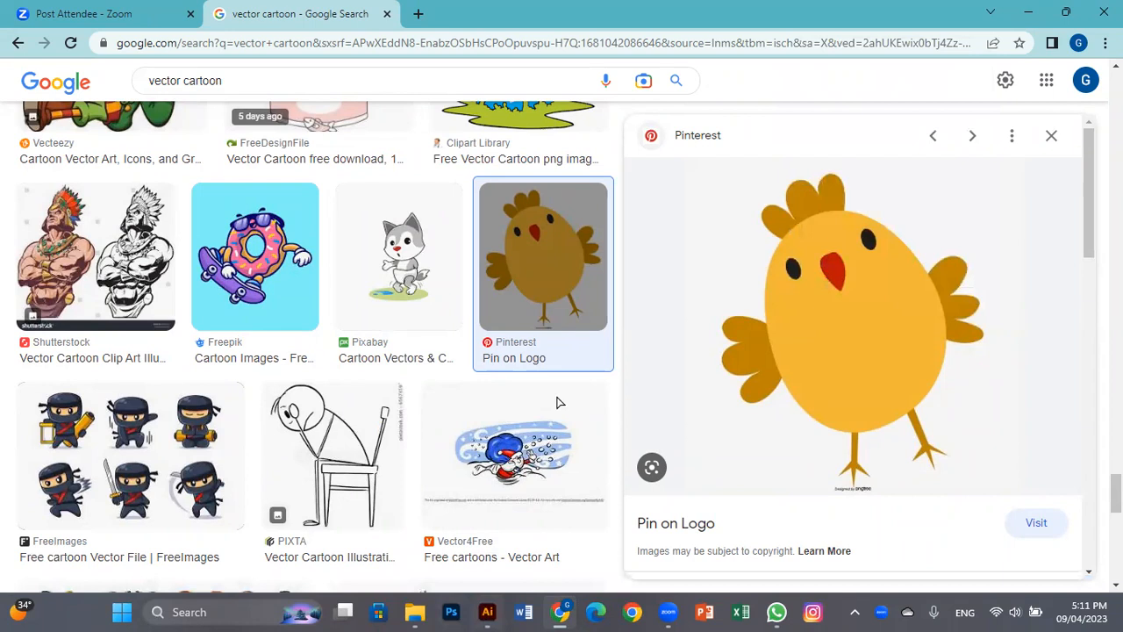
# - Switch to Illustrator, paste the chick image and move it beside the artboard to about X -345 px, Y 475 px
pyautogui.hotkey('ctrl', 'v')
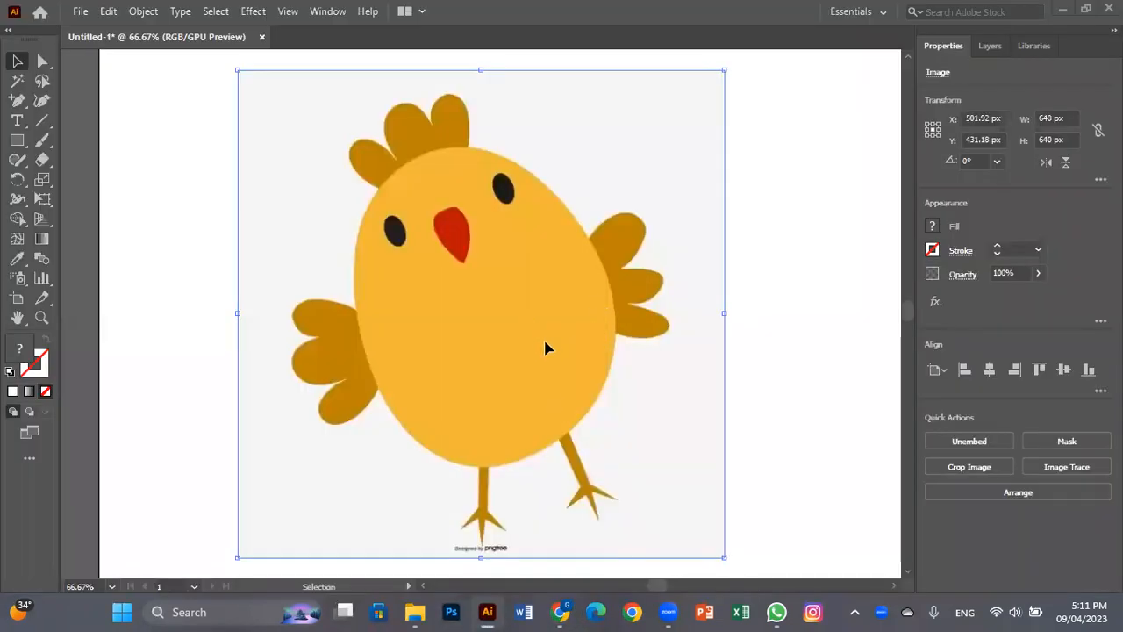
pyautogui.moveTo(545, 342); pyautogui.dragTo(407, 352)
pyautogui.press('space')
pyautogui.moveTo(459, 327); pyautogui.dragTo(770, 257)
pyautogui.moveTo(733, 267); pyautogui.dragTo(347, 281)
pyautogui.press('space')
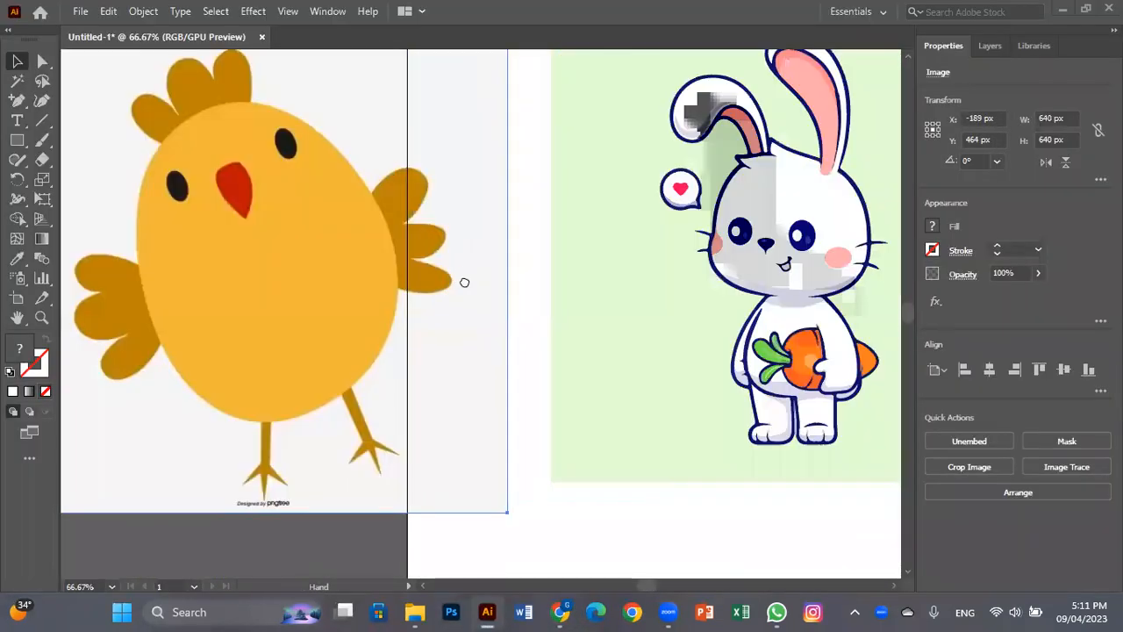
pyautogui.moveTo(461, 311); pyautogui.dragTo(657, 337)
pyautogui.moveTo(657, 337); pyautogui.dragTo(538, 346)
# - Apply Image Trace to the chick image with the 6 Colors preset
pyautogui.click(1064, 466)
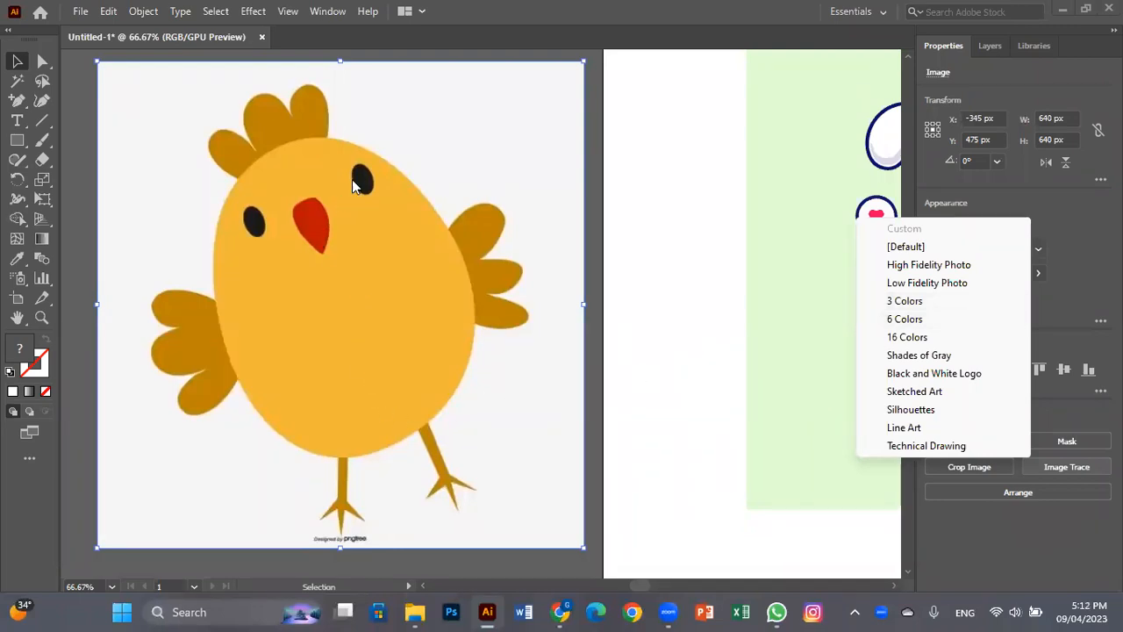
pyautogui.click(960, 325)
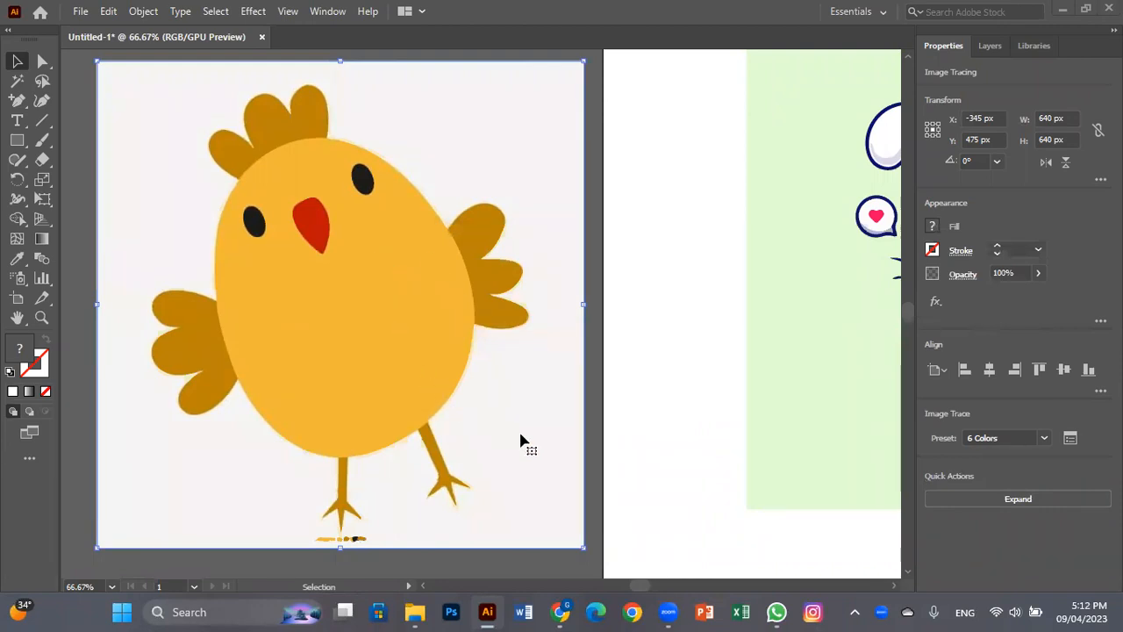
# - Expand the traced chick, and delete both the chick and the old rabbit artwork from the document
pyautogui.click(1045, 496)
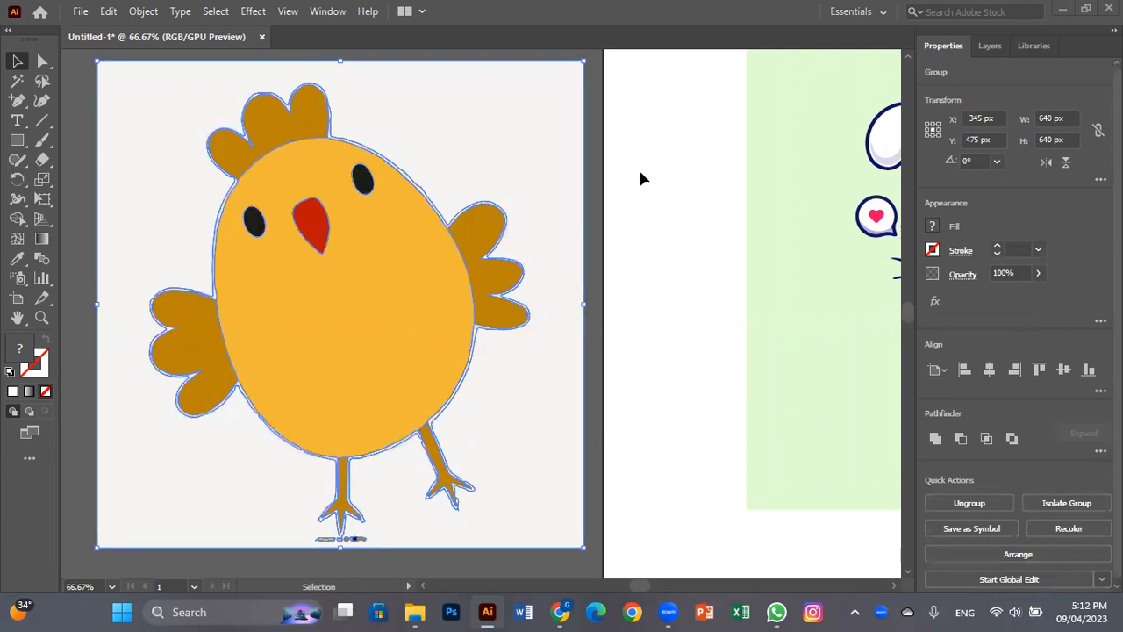
pyautogui.press('Delete')
pyautogui.moveTo(828, 258); pyautogui.dragTo(389, 271)
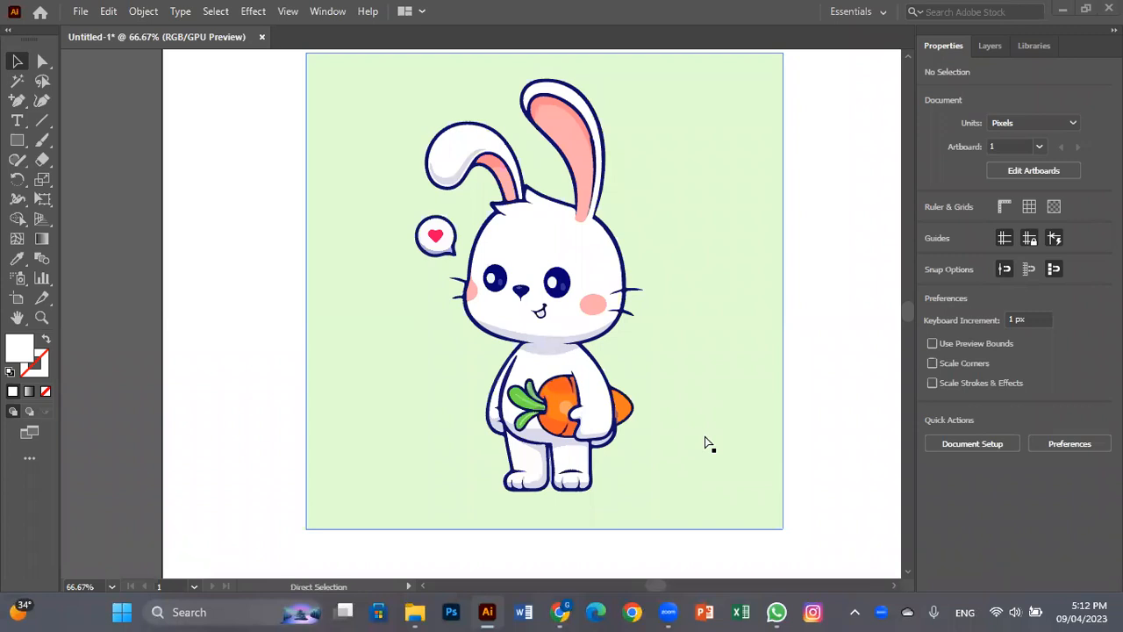
pyautogui.hotkey('ctrl', '-')
pyautogui.hotkey('ctrl', '-')
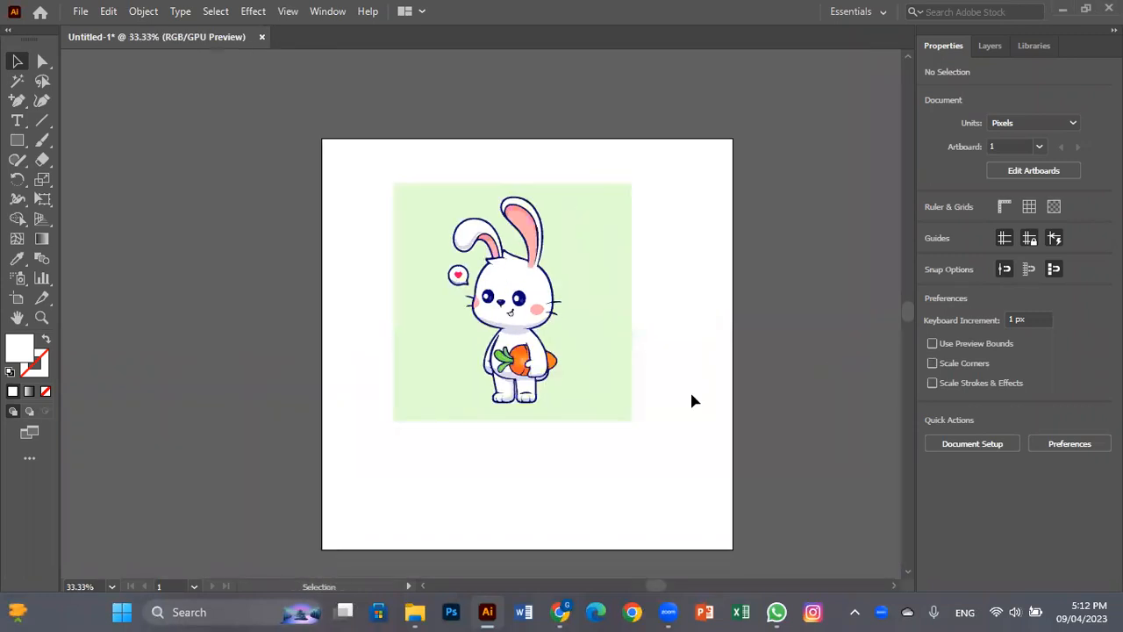
pyautogui.moveTo(509, 416); pyautogui.dragTo(559, 369)
pyautogui.moveTo(412, 124); pyautogui.dragTo(643, 373)
pyautogui.press('Delete')
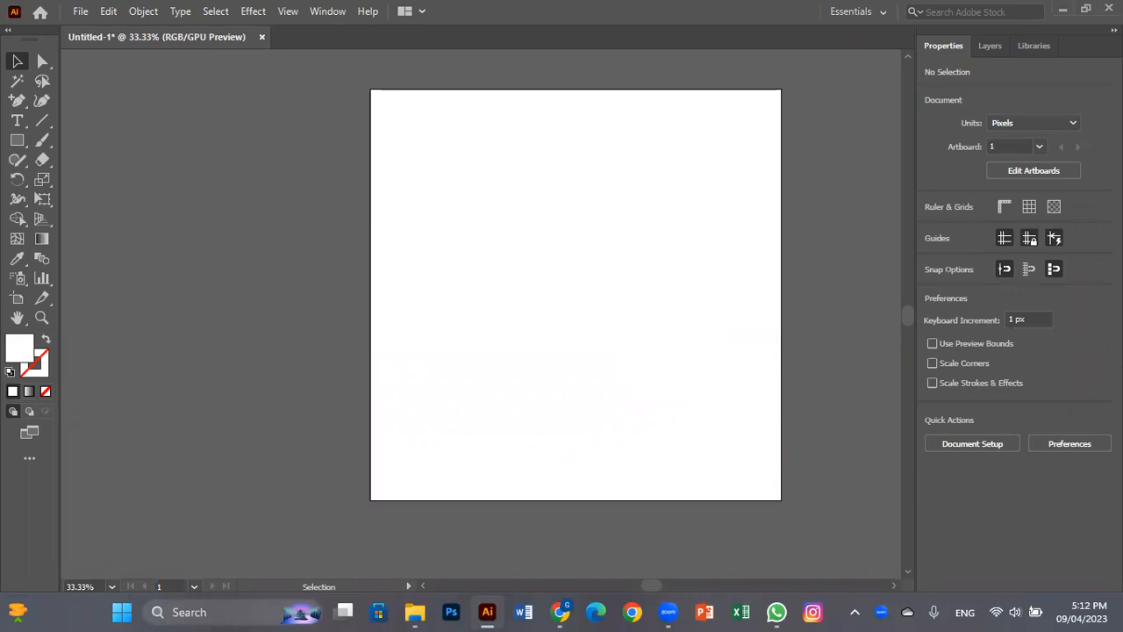
# - Switch to Chrome and preview the rabbit and astronaut pictures in the vector cartoon image results, returning to the rabbit
pyautogui.hotkey('alt', 'Tab')
pyautogui.scroll(5, 331, 275)
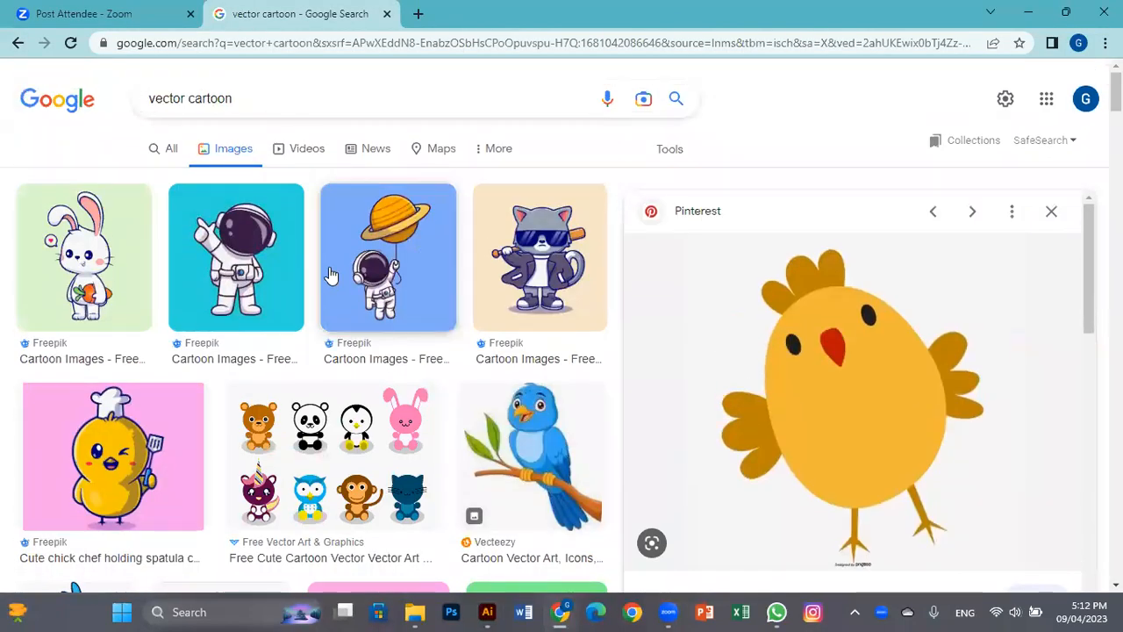
pyautogui.click(84, 259)
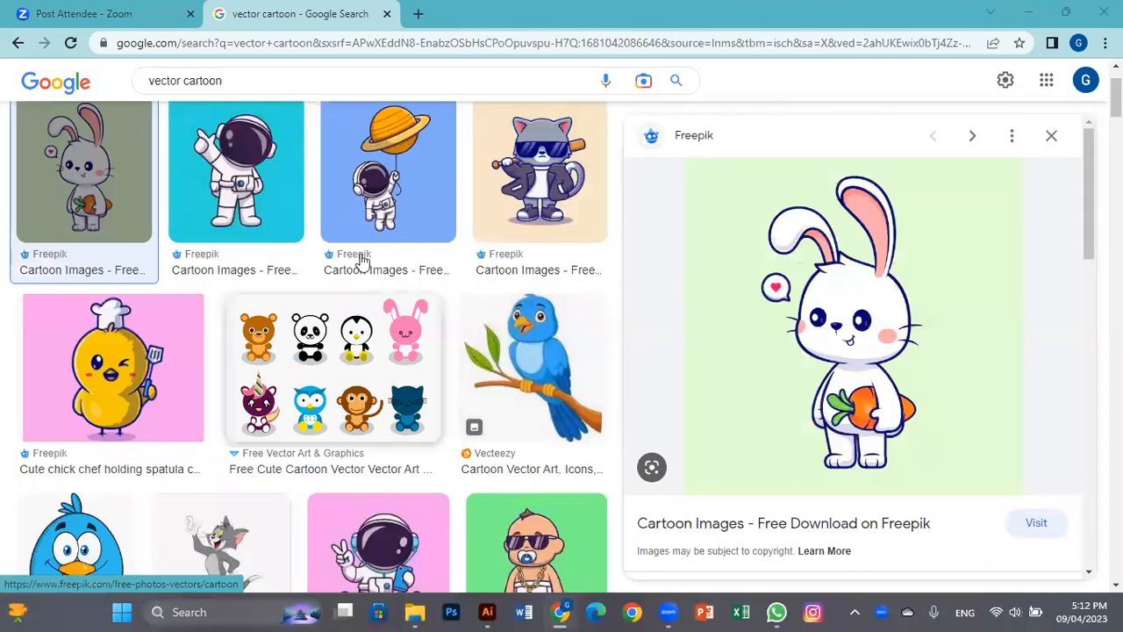
pyautogui.click(281, 180)
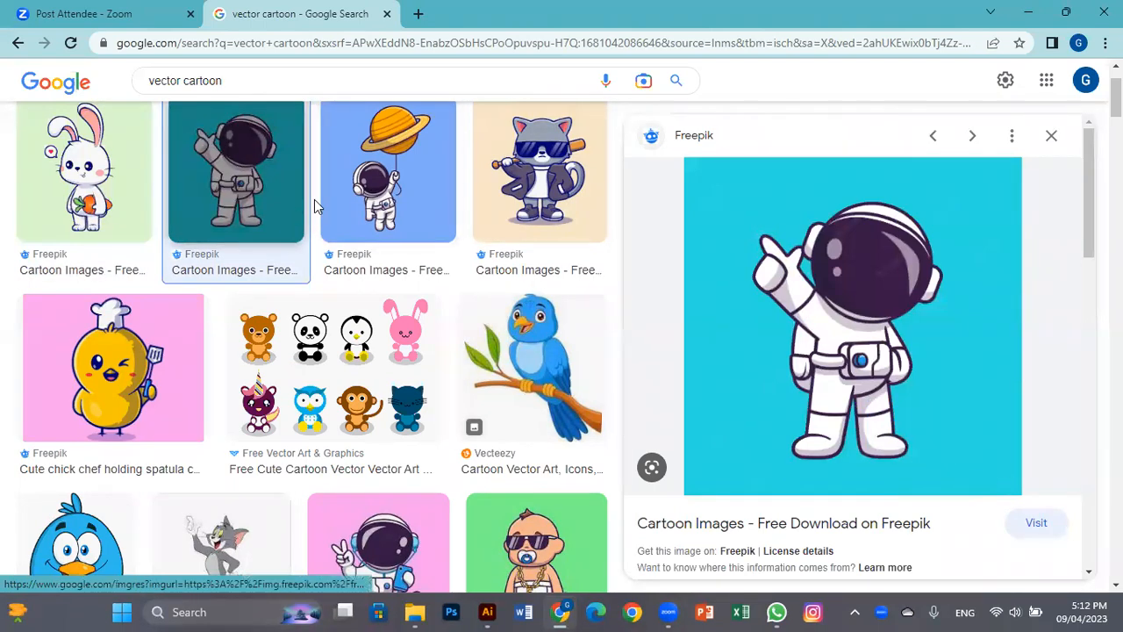
pyautogui.click(403, 191)
pyautogui.click(131, 198)
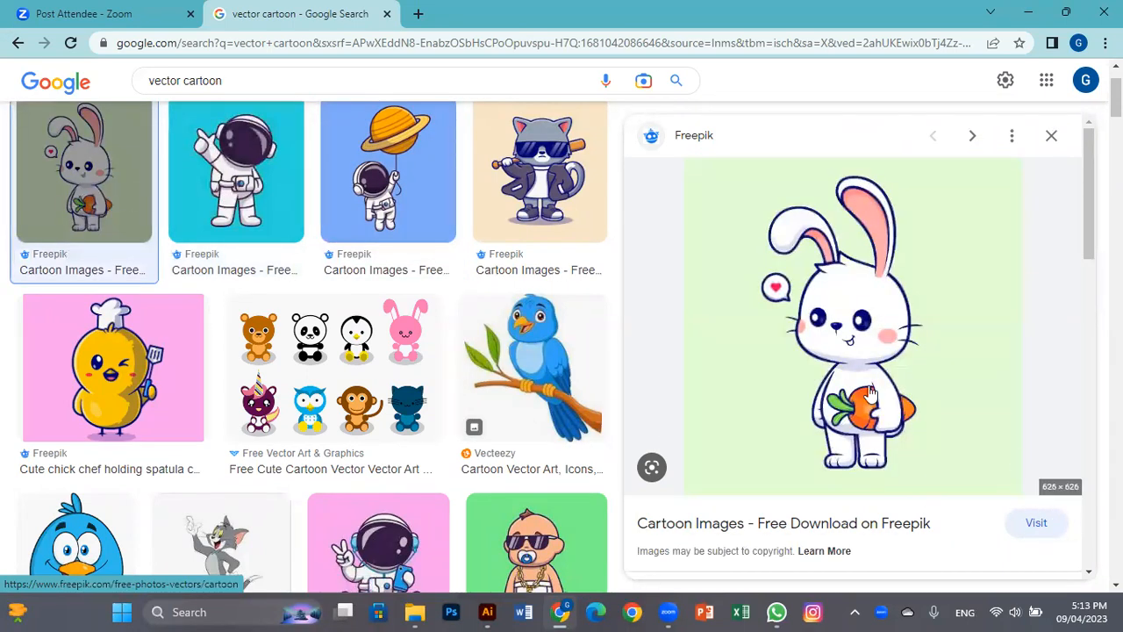
# - Copy the rabbit image from the preview, switch to Illustrator and paste it into the document
pyautogui.rightClick(833, 351)
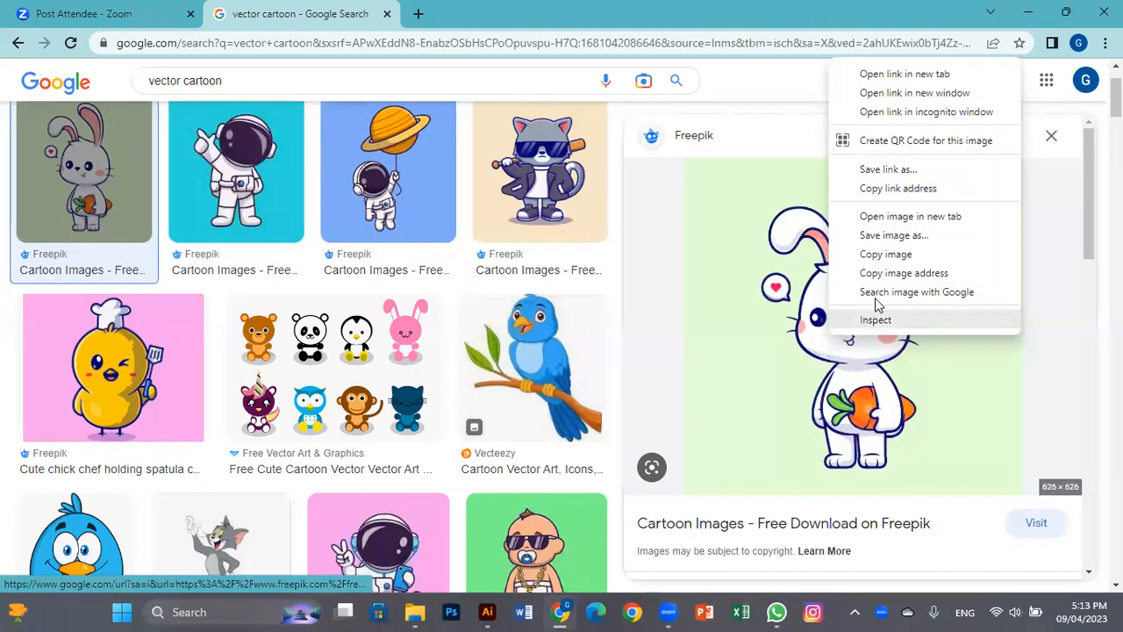
pyautogui.click(886, 255)
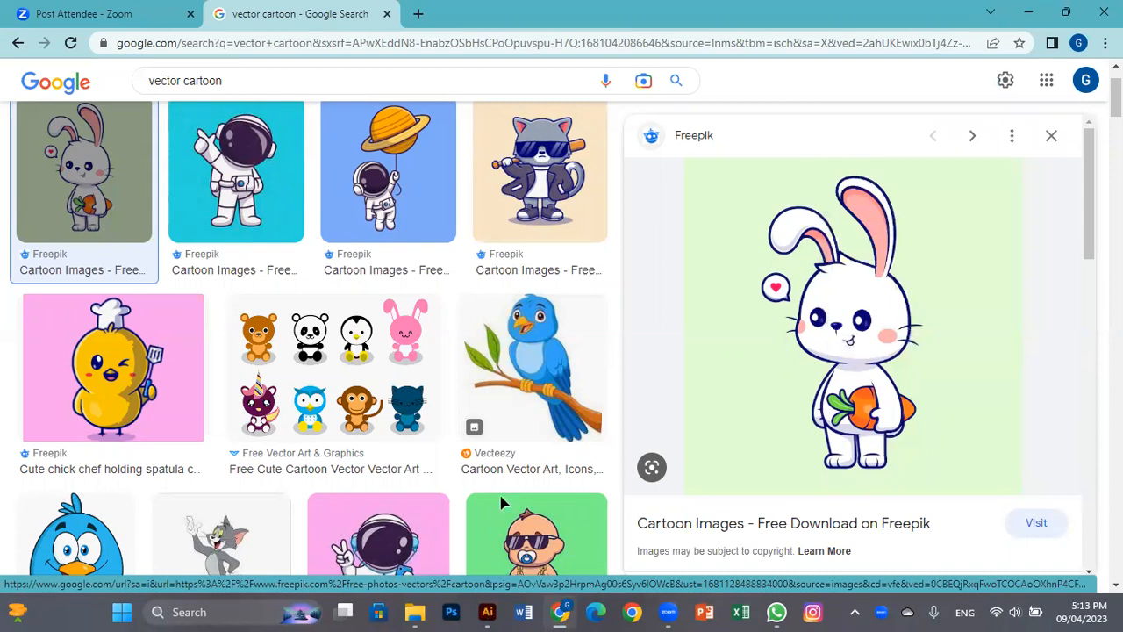
pyautogui.hotkey('alt', 'Tab')
pyautogui.hotkey('ctrl', 'v')
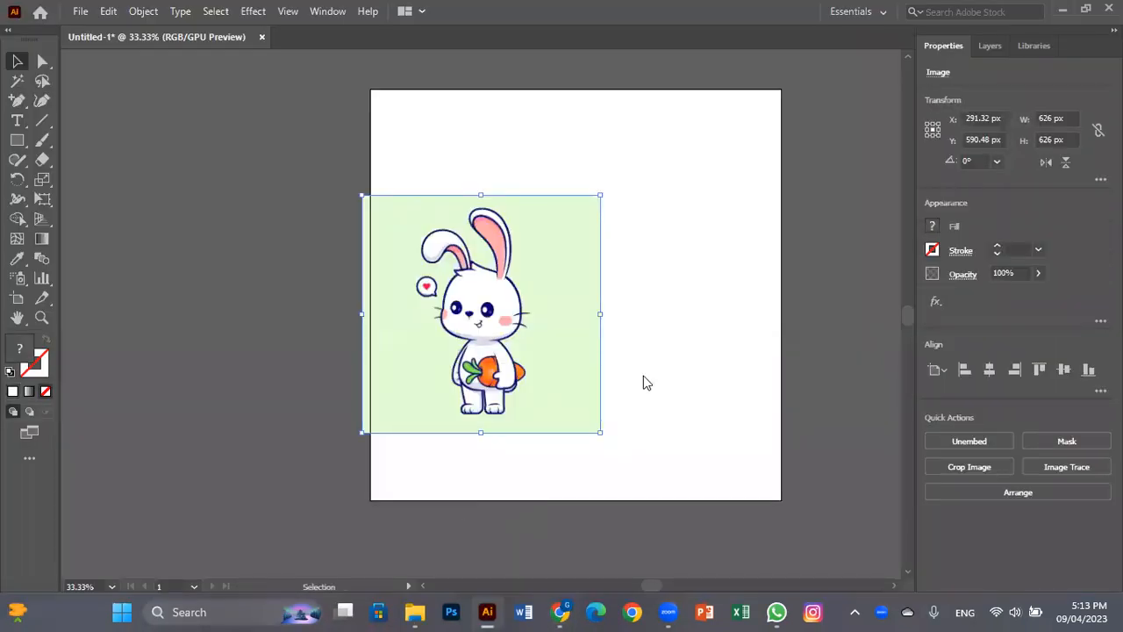
# - Place the Assignment 2 image from the NS WORK folder and move it beside the artboard to X -579 px, Y 497 px
pyautogui.hotkey('alt', 'Tab')
pyautogui.moveTo(725, 318)
pyautogui.mouseDown()
pyautogui.moveTo(723, 292)
pyautogui.moveTo(725, 324)
pyautogui.mouseUp()
pyautogui.moveTo(288, 395); pyautogui.dragTo(293, 120)
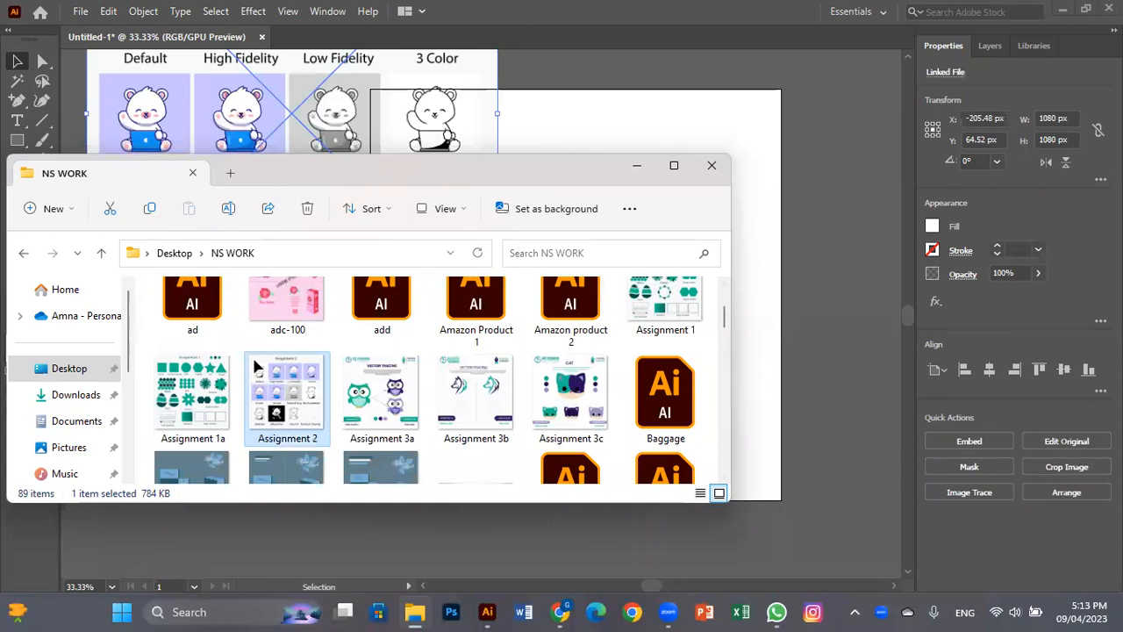
pyautogui.moveTo(479, 66); pyautogui.dragTo(337, 230)
pyautogui.moveTo(436, 370); pyautogui.dragTo(620, 373)
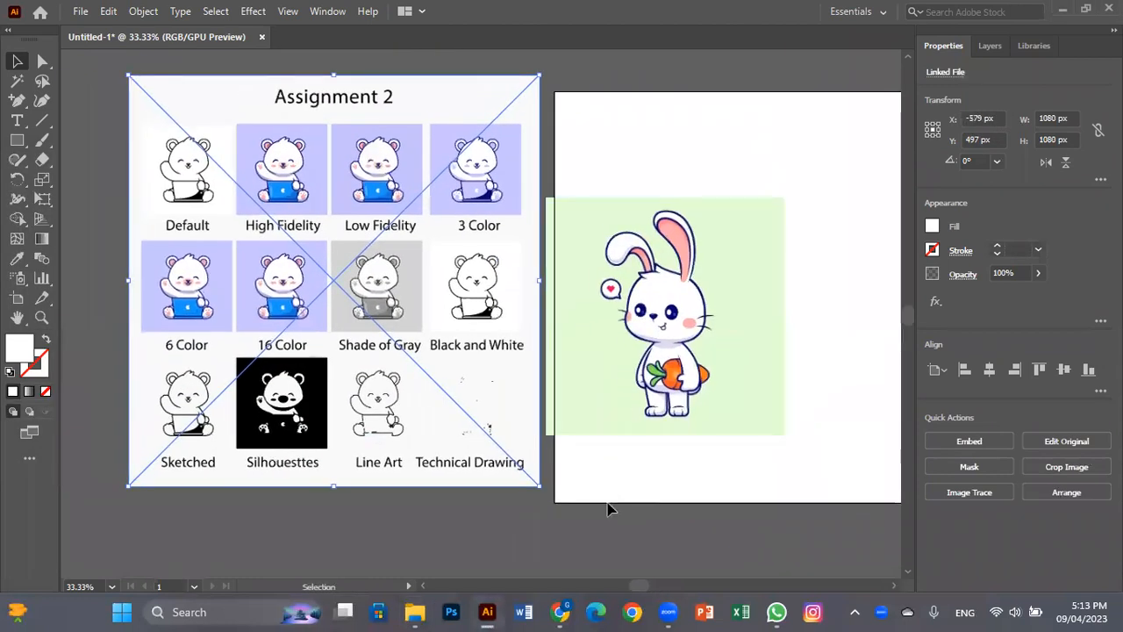
pyautogui.click(611, 509)
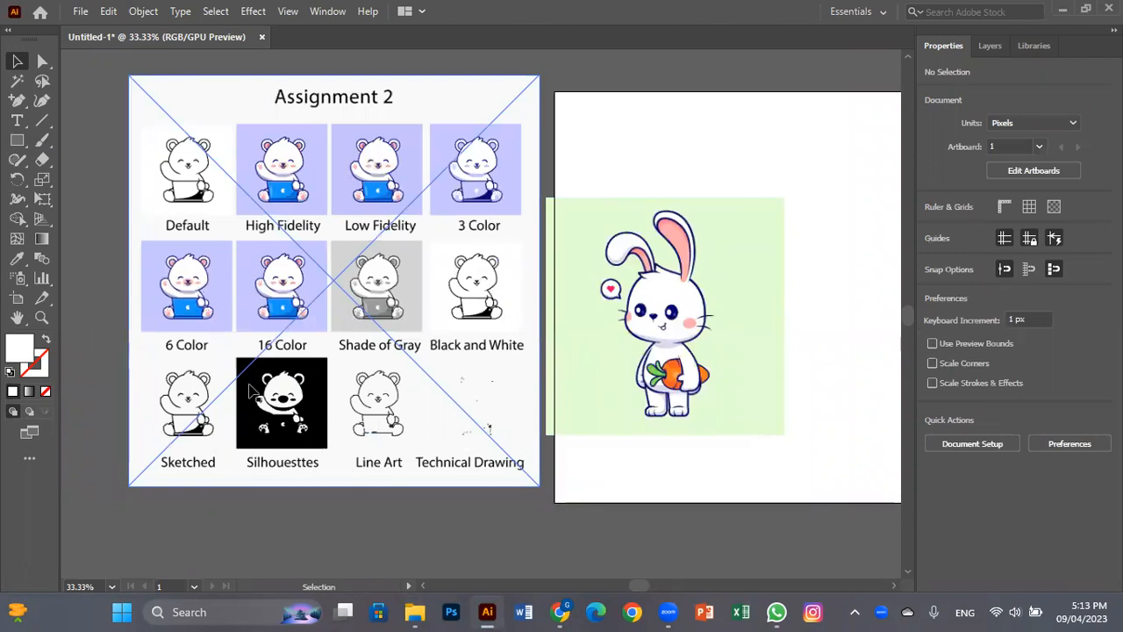
# - Move the rabbit image fully onto the artboard to X 503 px, Y 450 px
pyautogui.click(712, 342)
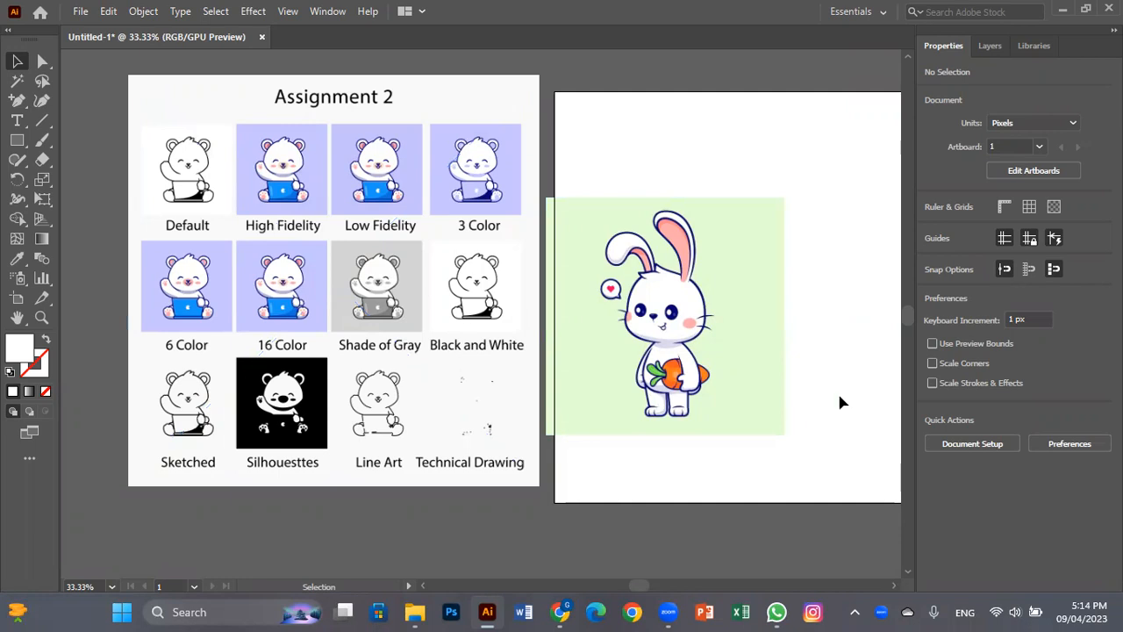
pyautogui.moveTo(742, 307); pyautogui.dragTo(636, 344)
pyautogui.press('space')
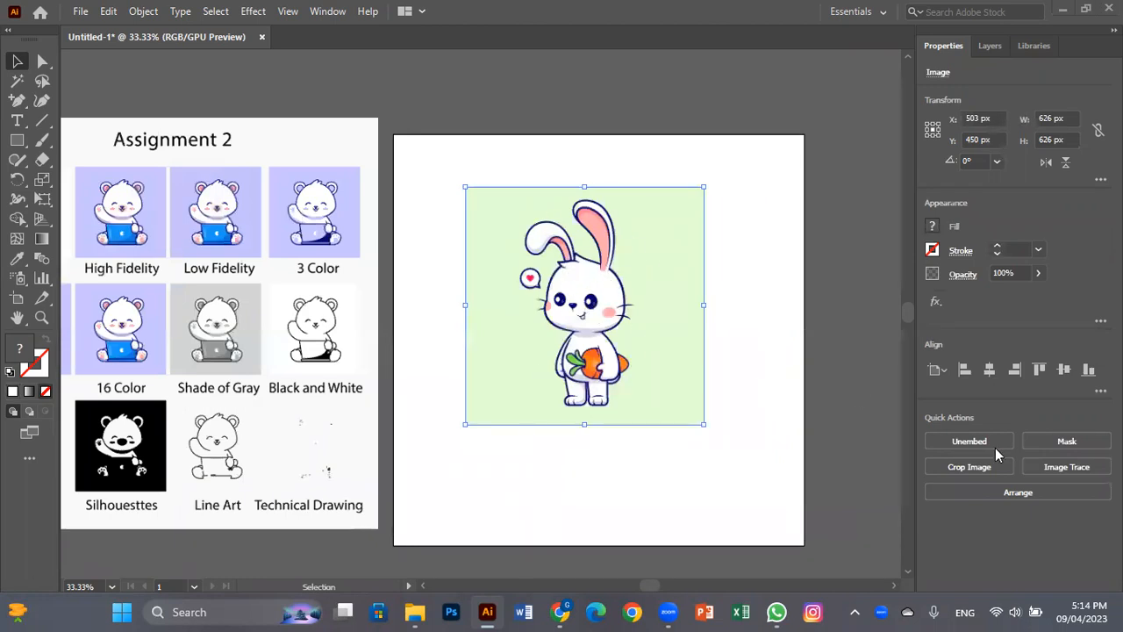
# - Try Image Trace on the rabbit image with the 3 Colors preset and expand the tracing
pyautogui.click(1055, 463)
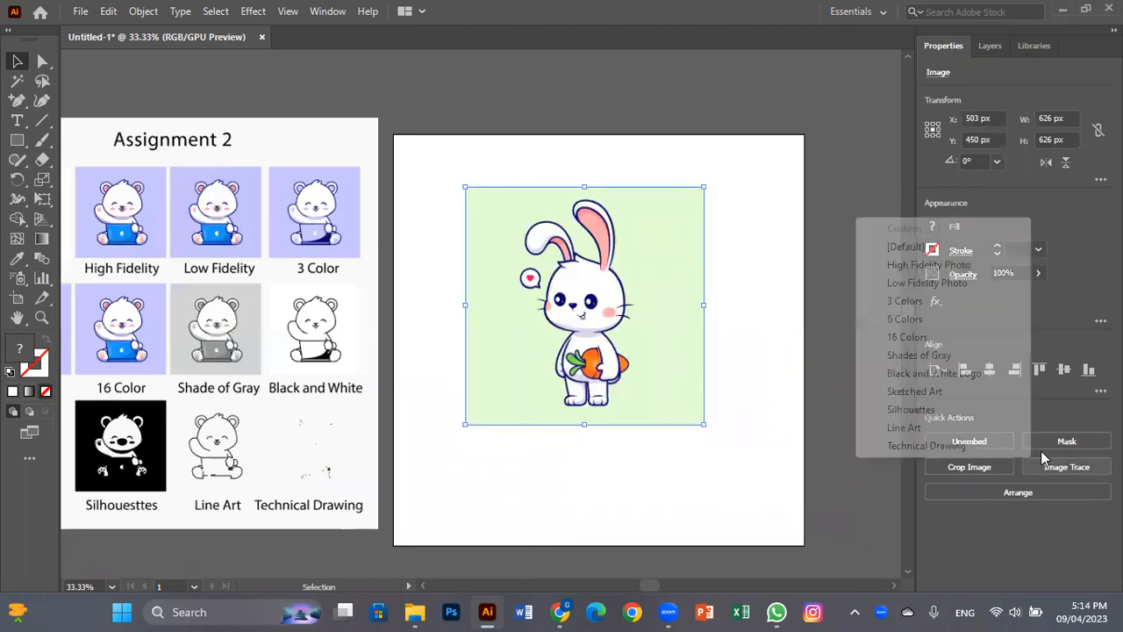
pyautogui.click(903, 301)
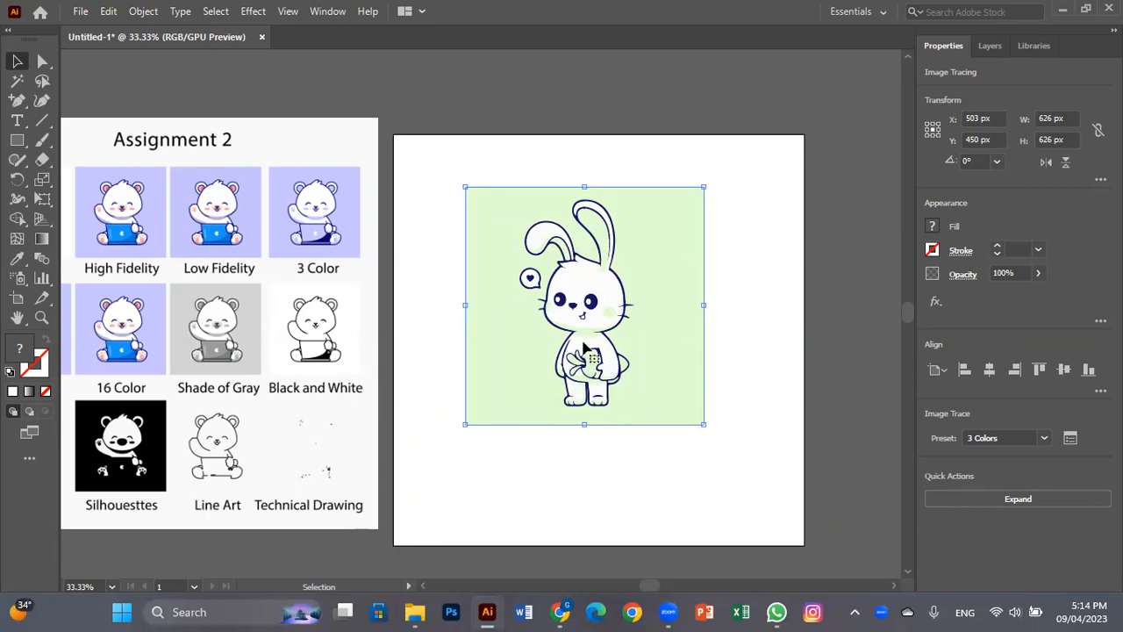
pyautogui.click(1032, 495)
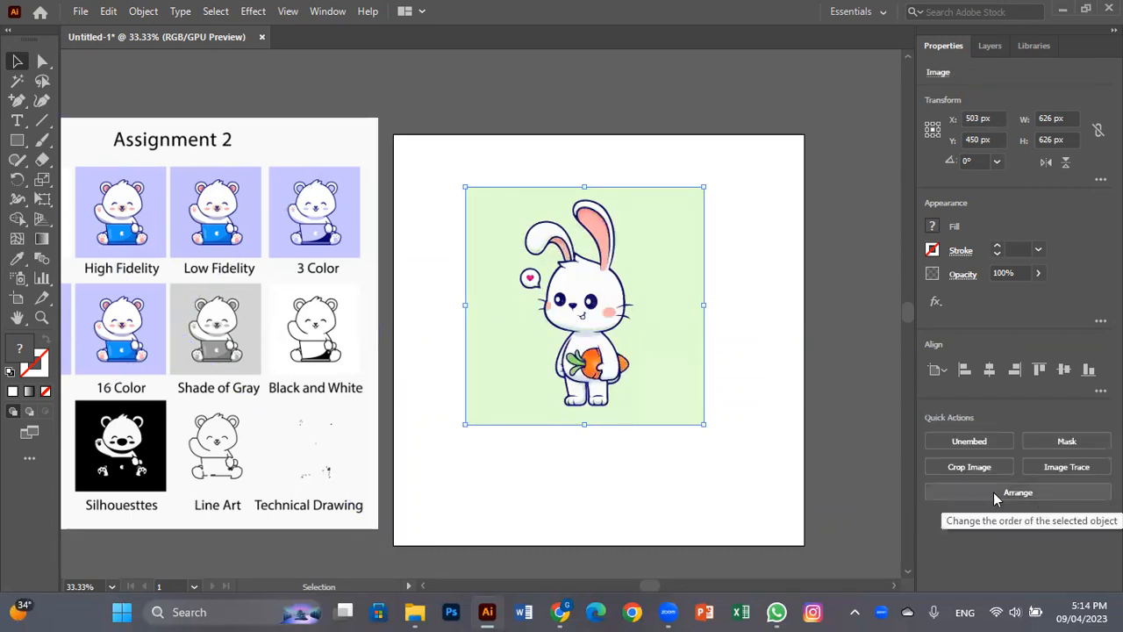
# - Scale the rabbit image down to 248 x 248 px in the artboard's upper-left corner and place a copy beside it
pyautogui.moveTo(704, 187); pyautogui.dragTo(474, 176)
pyautogui.moveTo(498, 238); pyautogui.dragTo(674, 226)
pyautogui.press('Delete')
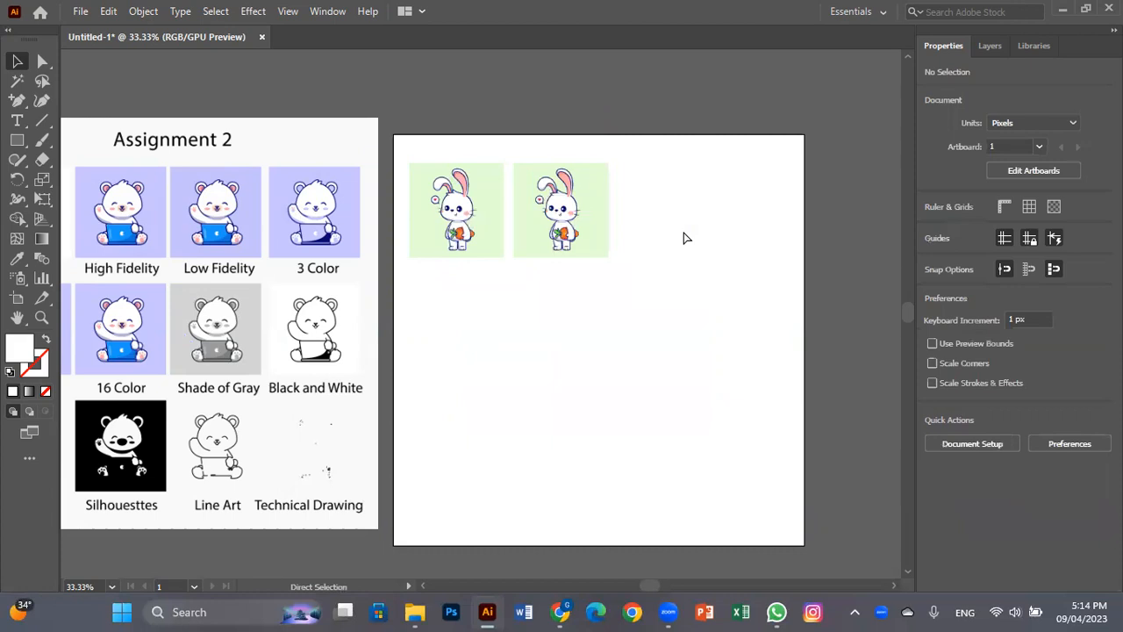
# - Duplicate the rabbit to complete a row of four, and copy that row twice below to form a 4 by 3 grid
pyautogui.moveTo(567, 231); pyautogui.dragTo(680, 229)
pyautogui.press('a')
pyautogui.hotkey('ctrl', 'd')
pyautogui.press('v')
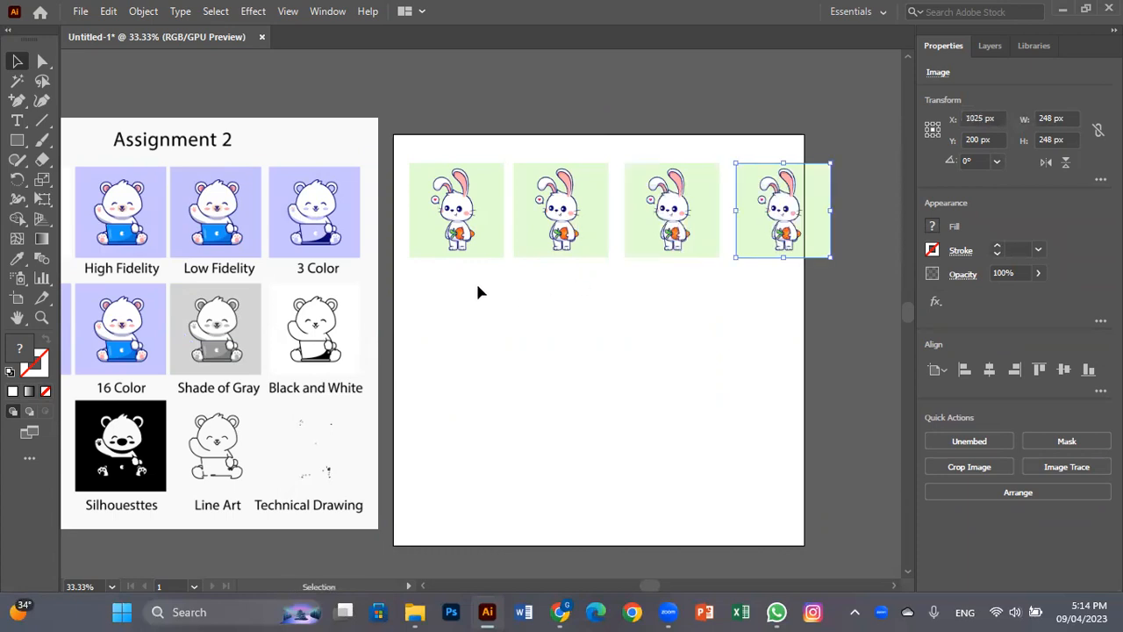
pyautogui.moveTo(395, 221); pyautogui.dragTo(834, 279)
pyautogui.moveTo(781, 235); pyautogui.dragTo(784, 454)
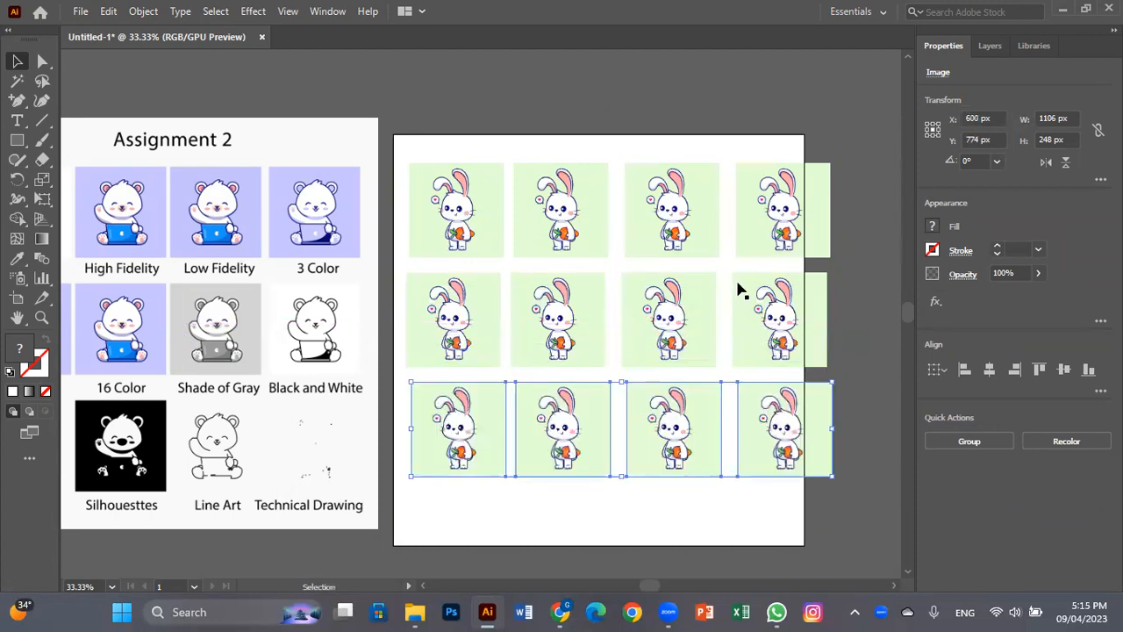
# - Bring the four top-row rabbits closer together and move the row inside the artboard to X 543 px, Y 185 px
pyautogui.click(588, 229)
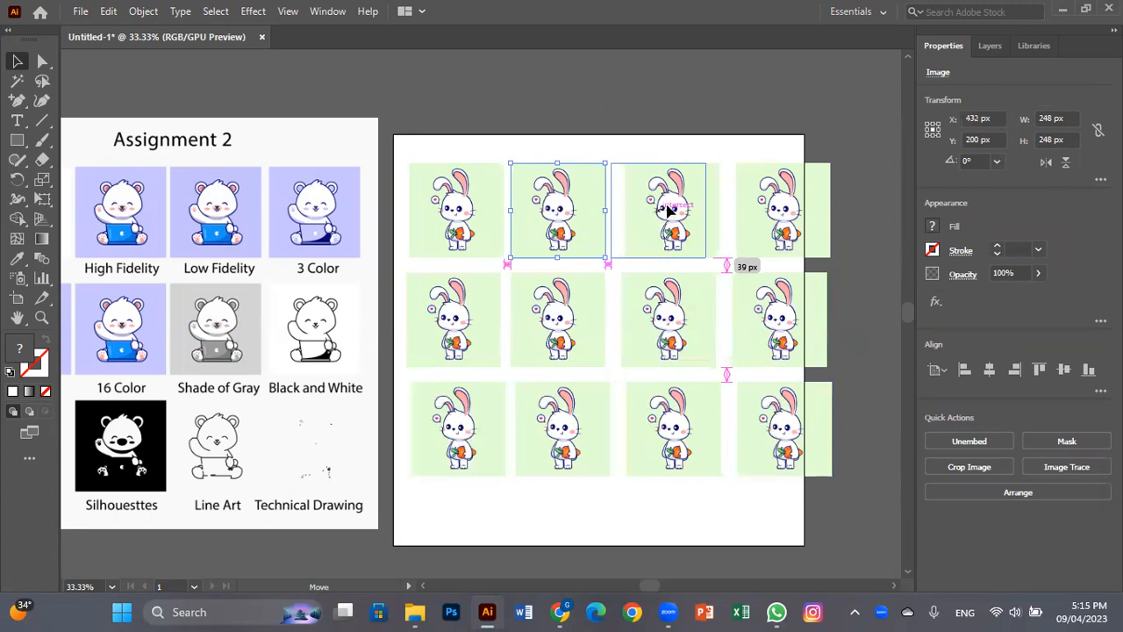
pyautogui.moveTo(751, 195)
pyautogui.mouseDown()
pyautogui.moveTo(734, 198)
pyautogui.moveTo(744, 207)
pyautogui.mouseUp()
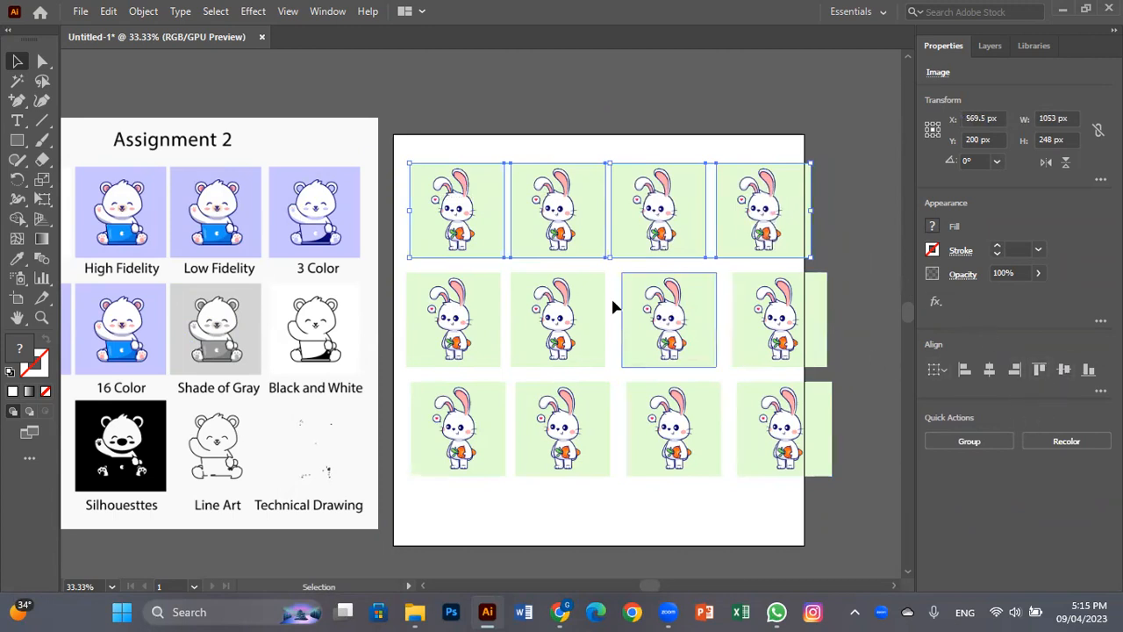
pyautogui.moveTo(774, 212)
pyautogui.mouseDown()
pyautogui.moveTo(759, 214)
pyautogui.moveTo(773, 210)
pyautogui.mouseUp()
pyautogui.click(833, 193)
pyautogui.click(833, 193)
pyautogui.moveTo(579, 200); pyautogui.dragTo(669, 203)
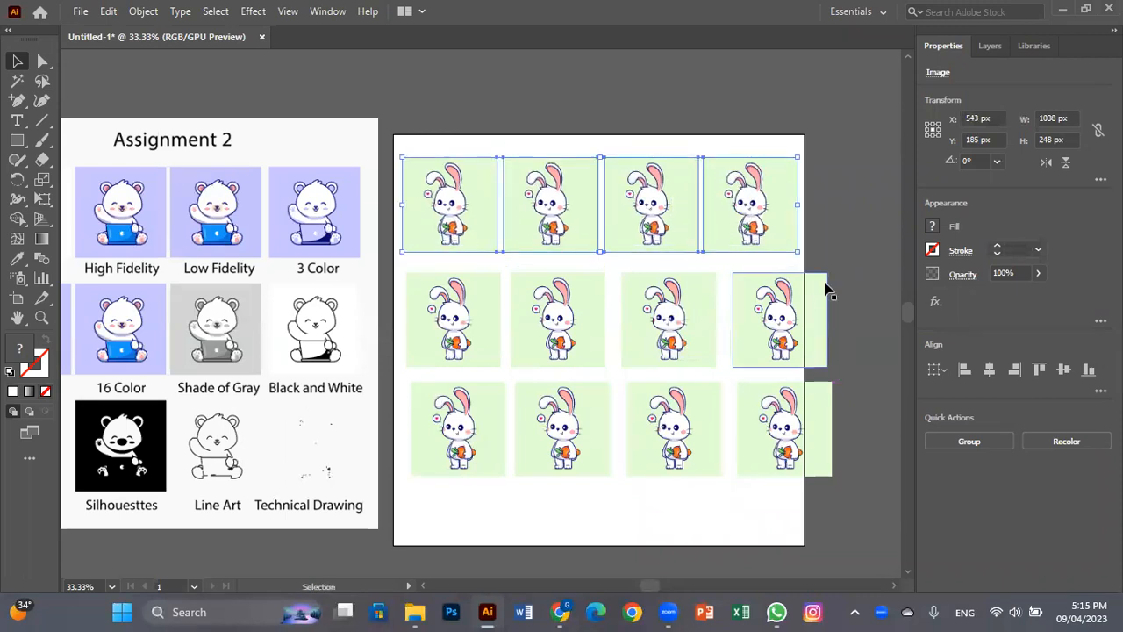
pyautogui.click(844, 283)
# - Align the three rabbits in each of the four columns by their horizontal centers
pyautogui.moveTo(445, 138); pyautogui.dragTo(480, 394)
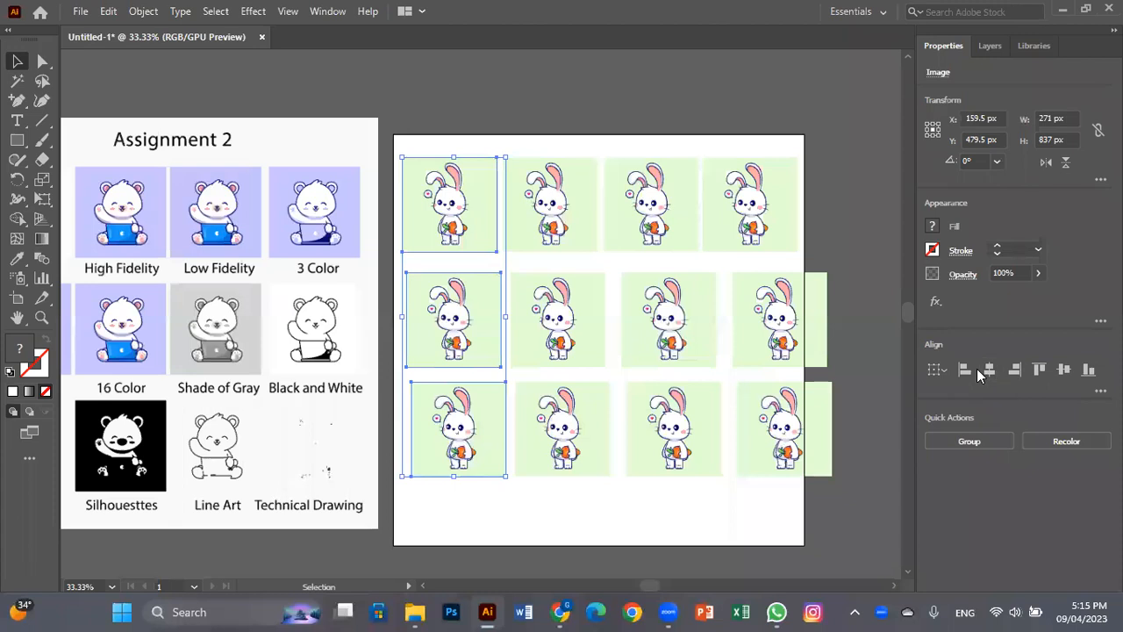
pyautogui.click(990, 369)
pyautogui.moveTo(551, 146); pyautogui.dragTo(584, 485)
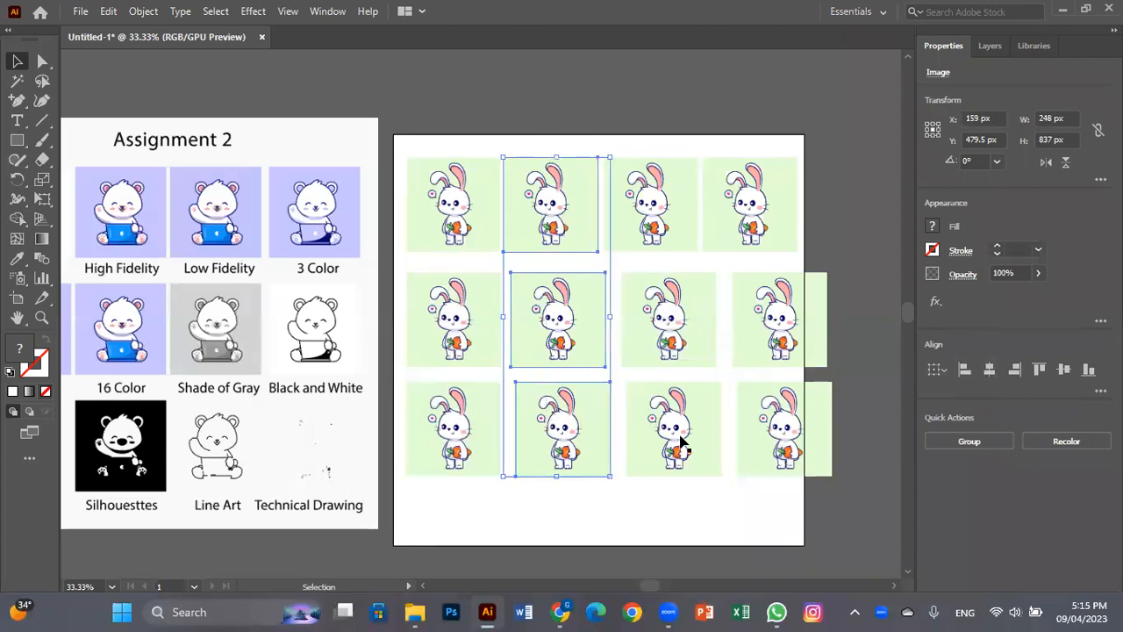
pyautogui.click(993, 370)
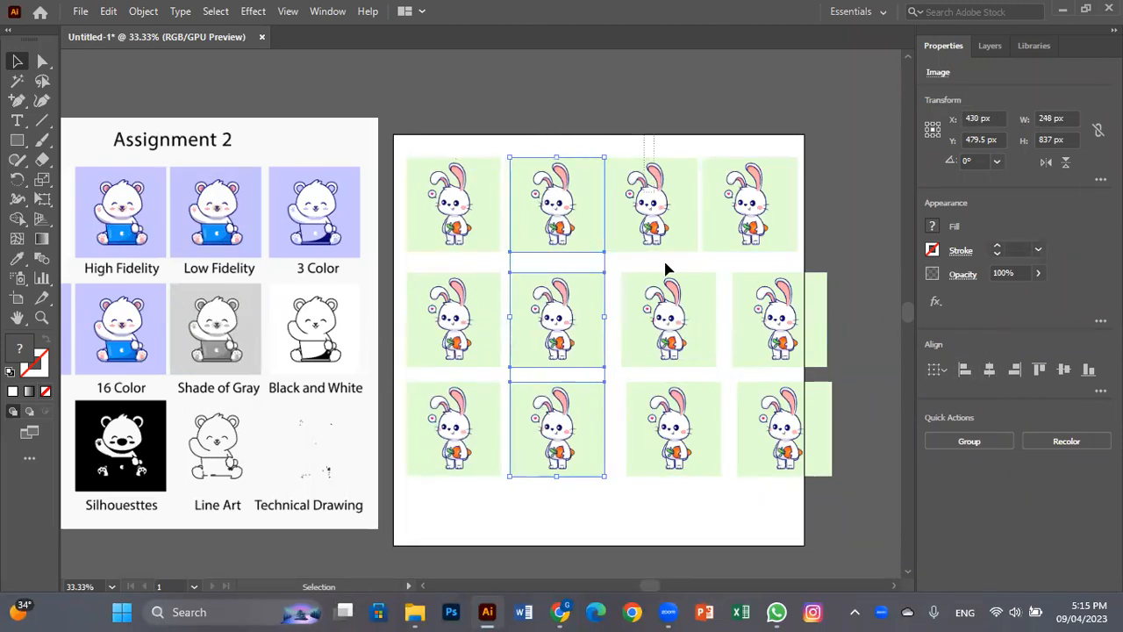
pyautogui.moveTo(677, 419); pyautogui.dragTo(677, 421)
pyautogui.click(990, 370)
pyautogui.moveTo(760, 136); pyautogui.dragTo(828, 422)
pyautogui.click(990, 369)
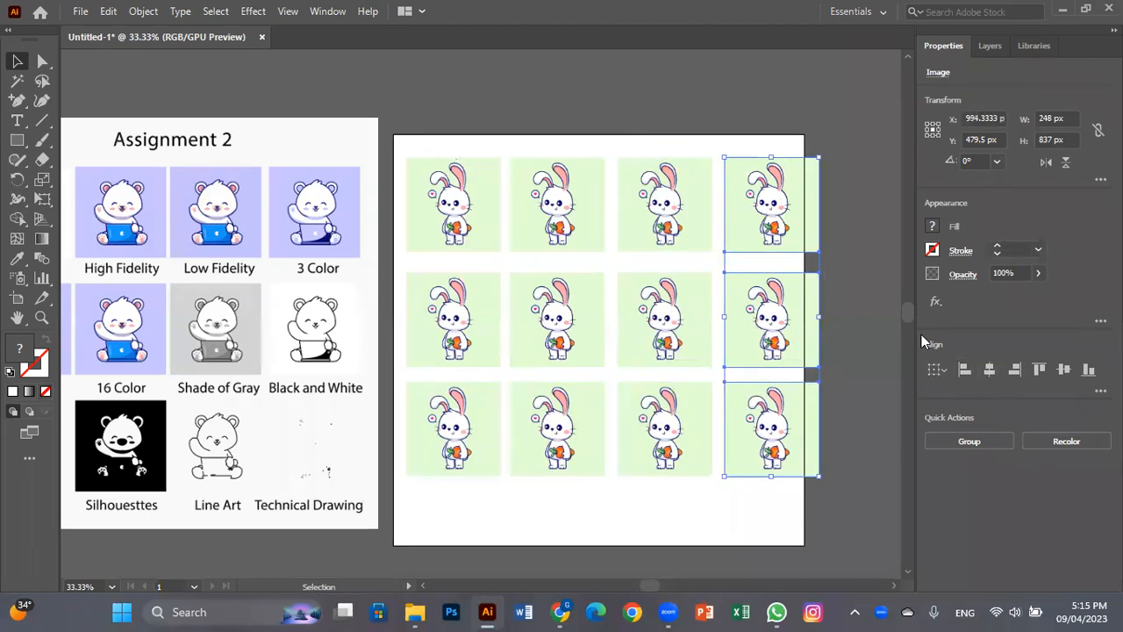
# - Select the whole rabbit grid and shift it slightly left and down on the artboard
pyautogui.click(888, 296)
pyautogui.moveTo(415, 125); pyautogui.dragTo(816, 405)
pyautogui.moveTo(775, 347); pyautogui.dragTo(767, 354)
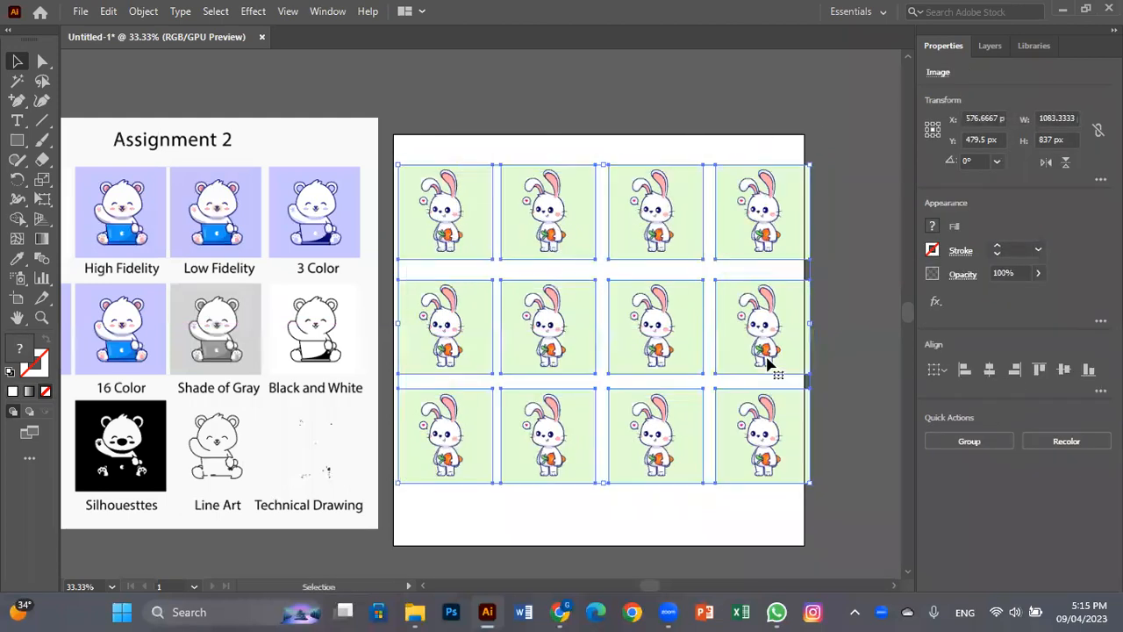
pyautogui.click(839, 217)
# - Move the fourth rabbits of the top and middle rows inside the artboard's right edge, placing the middle one at X 955 px, Y 505 px
pyautogui.click(780, 215)
pyautogui.moveTo(780, 215); pyautogui.dragTo(774, 216)
pyautogui.moveTo(776, 304); pyautogui.dragTo(762, 301)
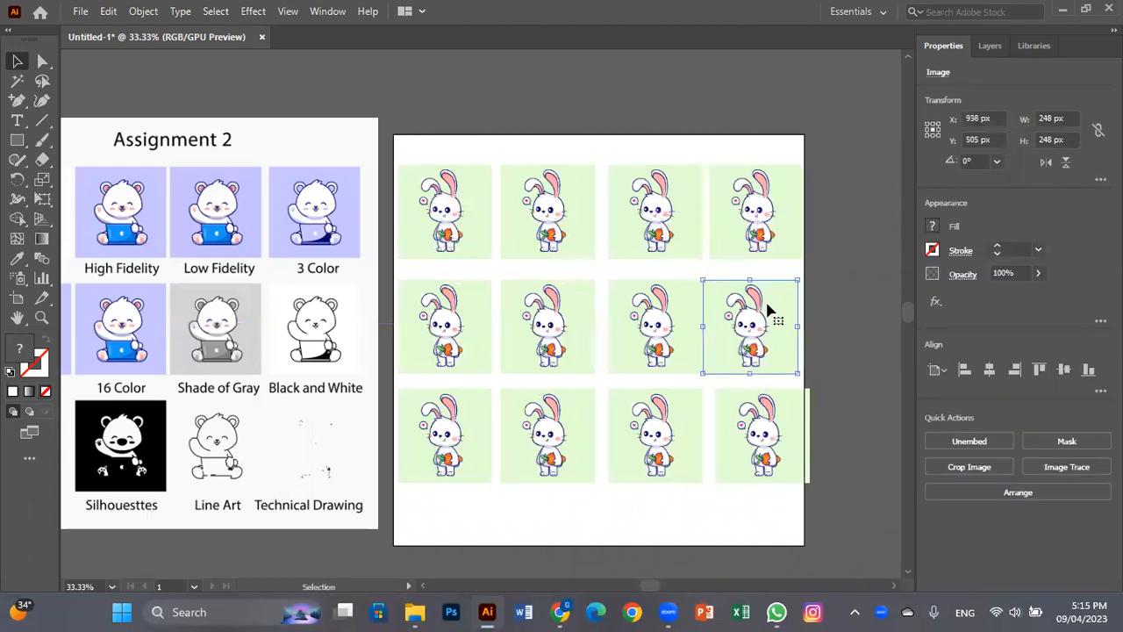
pyautogui.press('Right')
pyautogui.press('Right')
pyautogui.press('Right')
pyautogui.press('Right')
pyautogui.press('Right')
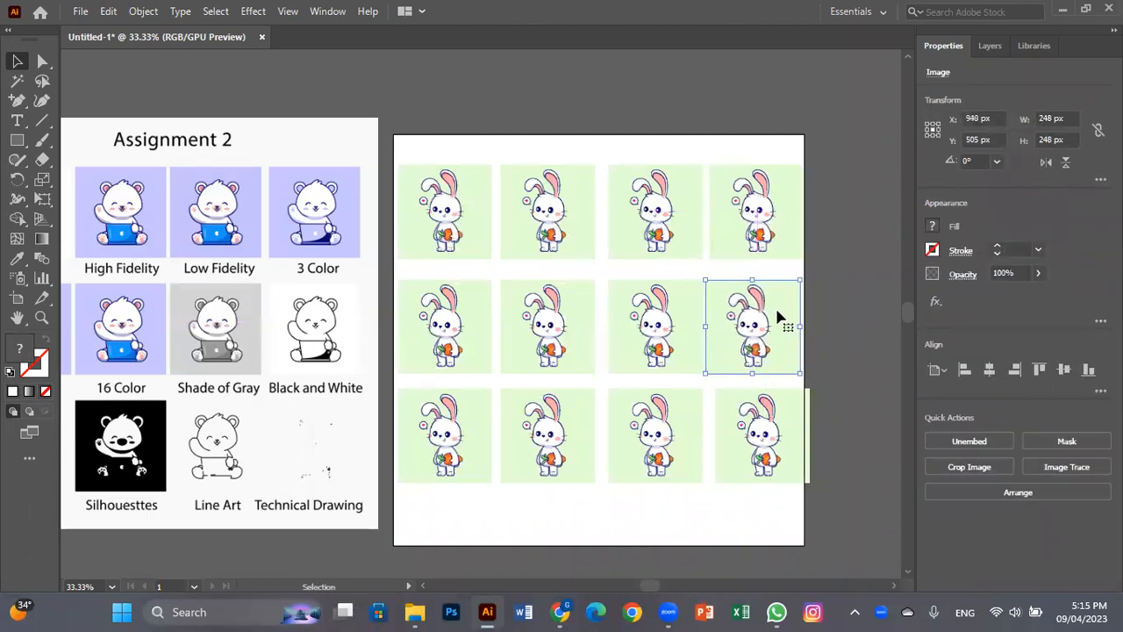
pyautogui.moveTo(776, 314); pyautogui.dragTo(778, 314)
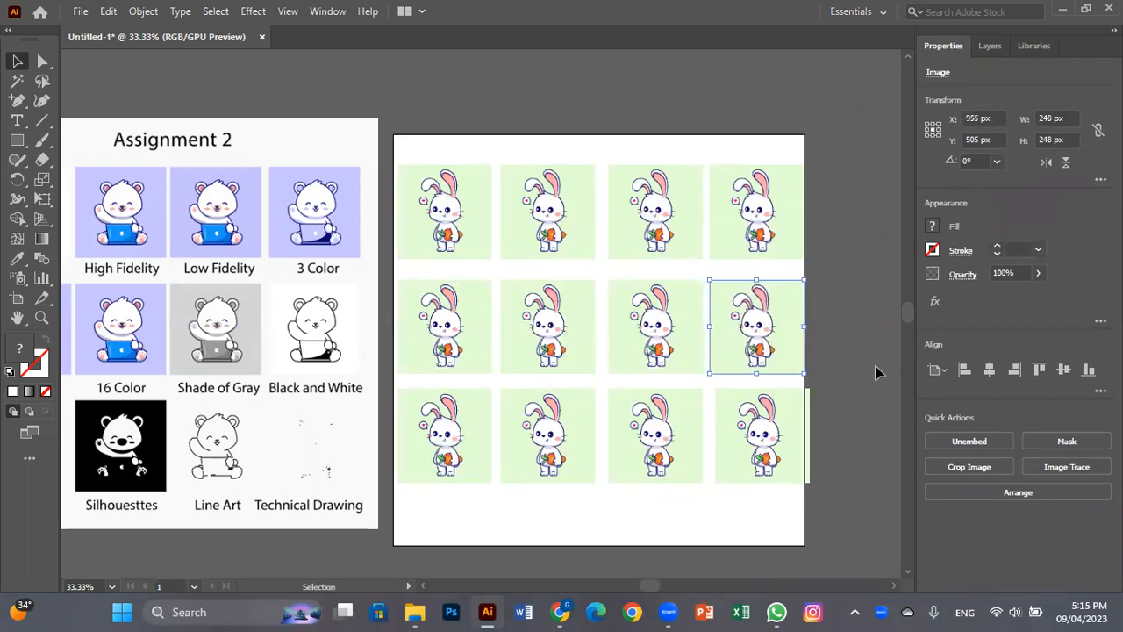
# - Move the bottom row's fourth rabbit inside the artboard's right edge, in line with the two rabbits above it
pyautogui.scroll(-3, 880, 373)
pyautogui.scroll(2, 779, 353)
pyautogui.hscroll(2, 637, 408)
pyautogui.moveTo(582, 321); pyautogui.dragTo(581, 321)
pyautogui.click(689, 265)
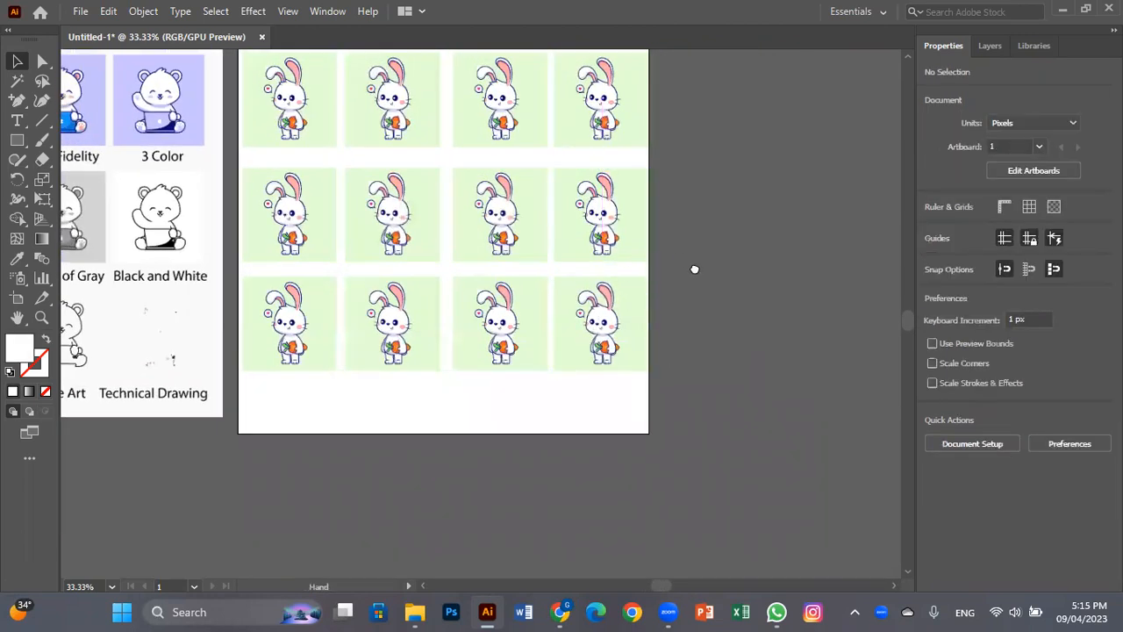
# - Shift the three rabbits of the third column slightly left to even out the gaps between columns
pyautogui.scroll(1, 727, 308)
pyautogui.hscroll(-1, 728, 308)
pyautogui.click(579, 267)
pyautogui.moveTo(579, 267); pyautogui.dragTo(577, 263)
pyautogui.moveTo(571, 184); pyautogui.dragTo(567, 170)
pyautogui.moveTo(574, 357); pyautogui.dragTo(570, 358)
# - Shift the fourth column's bottom and middle rabbits slightly left, and align the column's three rabbits by their horizontal centers
pyautogui.moveTo(697, 386); pyautogui.dragTo(693, 386)
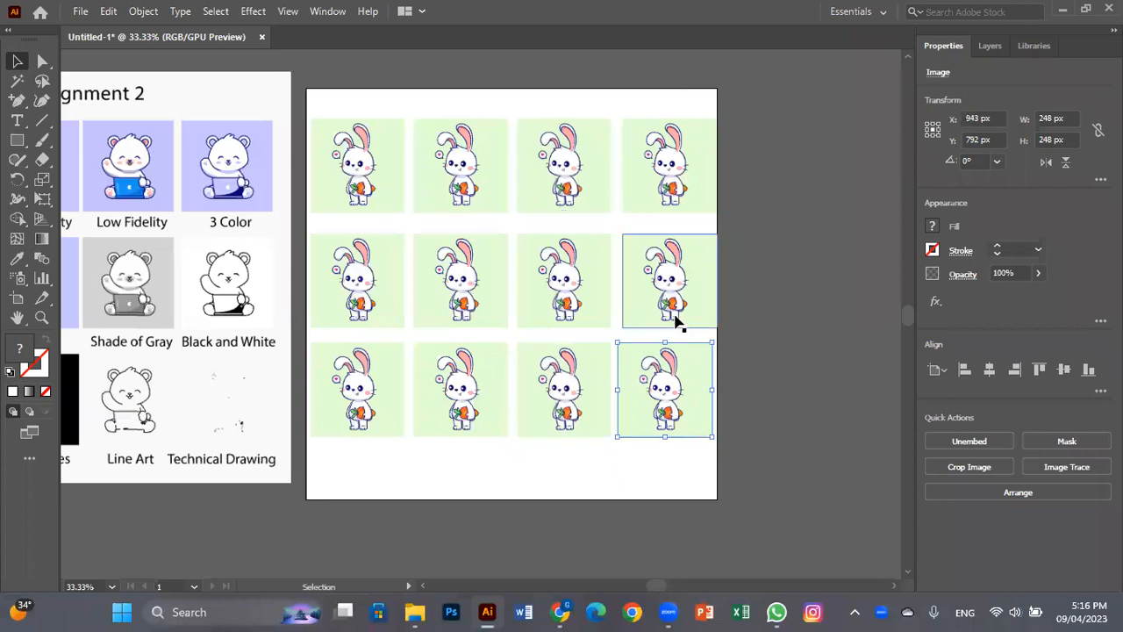
pyautogui.moveTo(683, 285); pyautogui.dragTo(678, 285)
pyautogui.moveTo(707, 85); pyautogui.dragTo(647, 360)
pyautogui.click(985, 369)
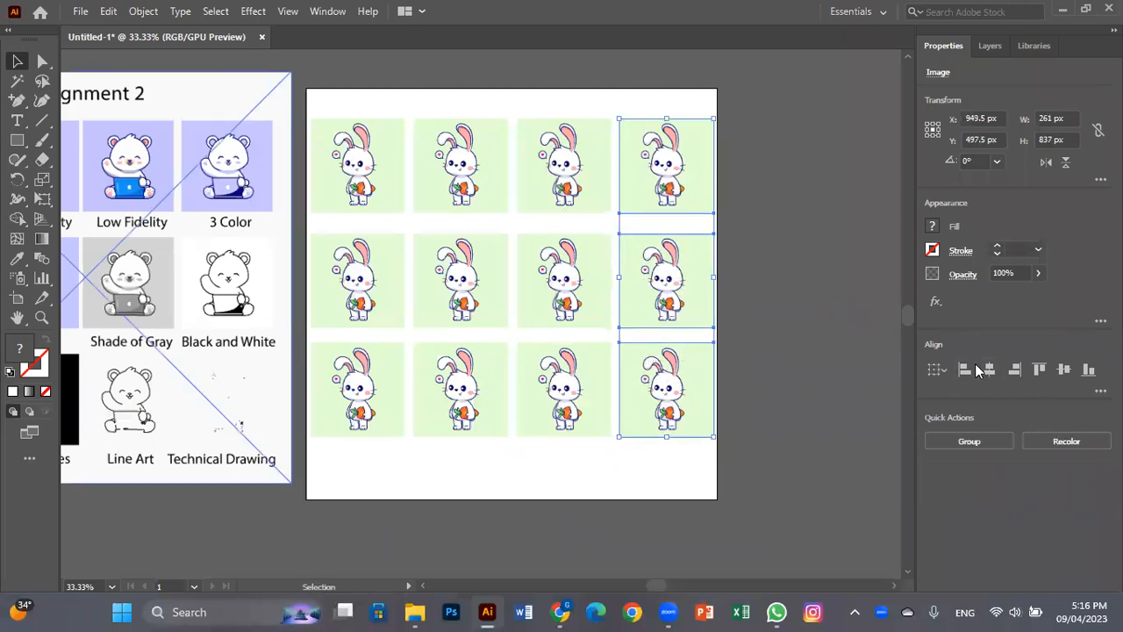
pyautogui.click(823, 317)
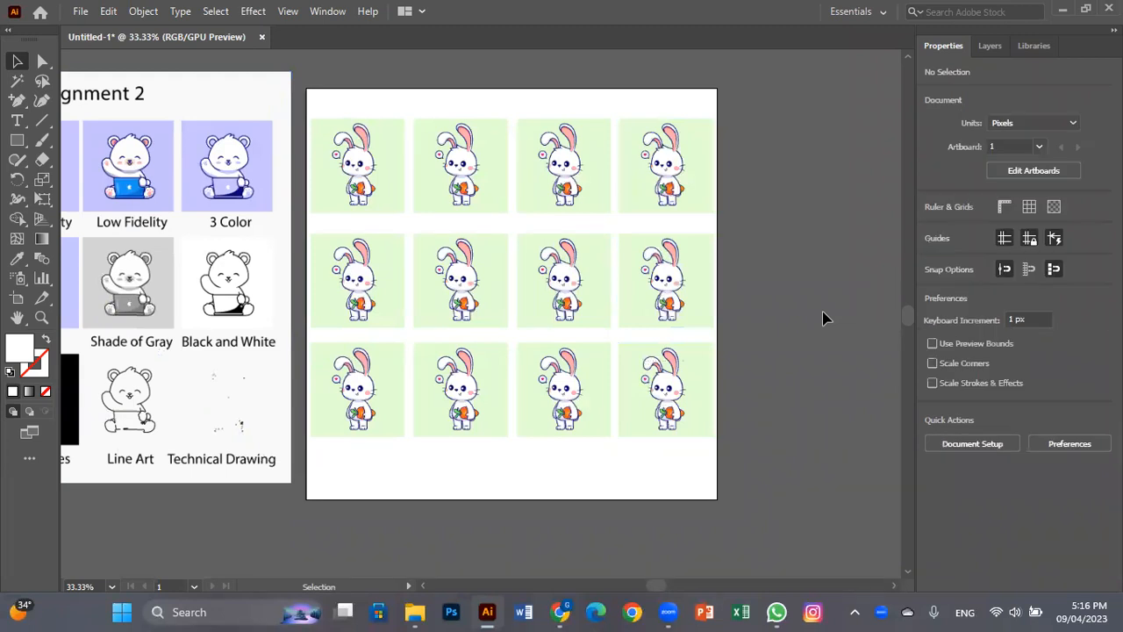
# - Scale the whole rabbit grid down so each image is about 239 px wide, and reposition it within the artboard margins
pyautogui.moveTo(346, 115); pyautogui.dragTo(658, 342)
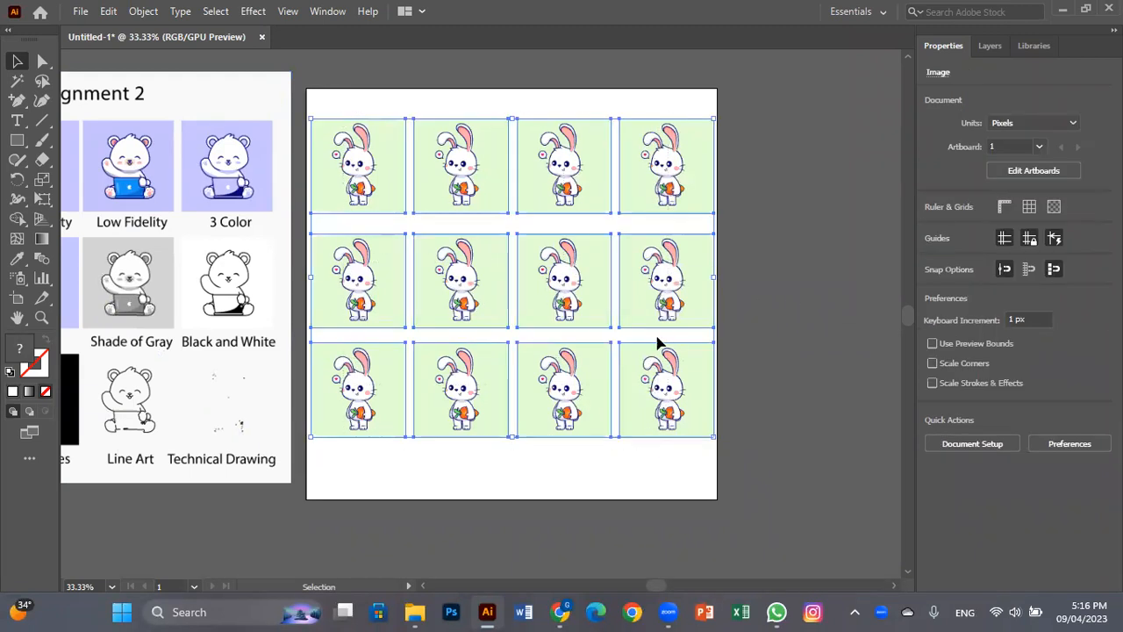
pyautogui.press('capslock')
pyautogui.moveTo(713, 119); pyautogui.dragTo(702, 130)
pyautogui.moveTo(660, 189); pyautogui.dragTo(670, 167)
pyautogui.click(799, 170)
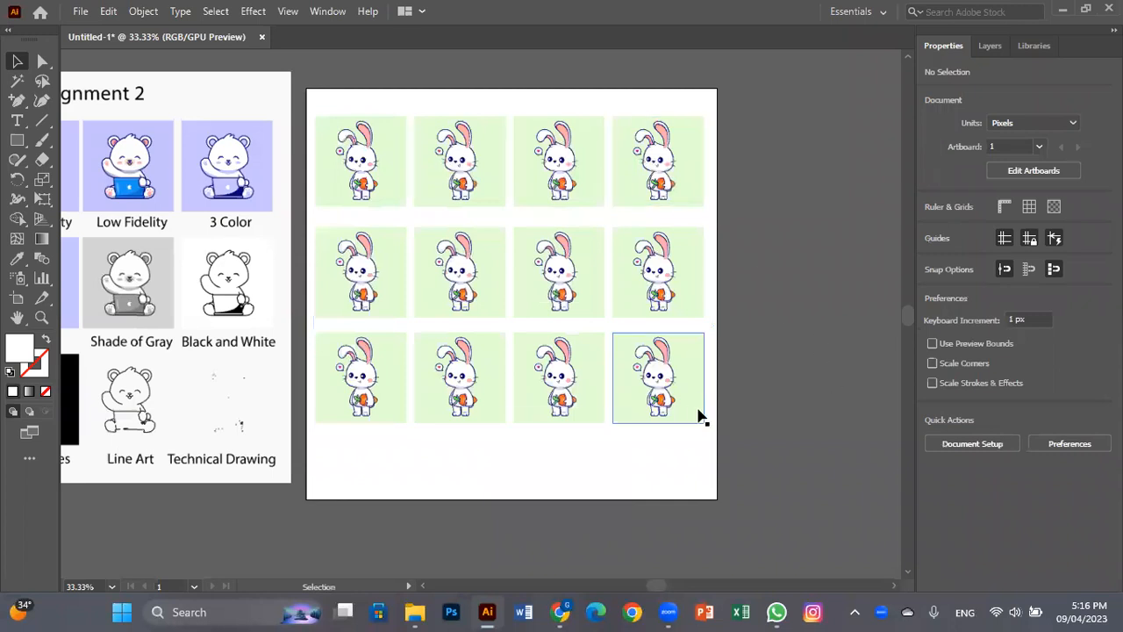
pyautogui.press('capslock')
# - Image Trace the top row's first rabbit with the [Default] preset and the second with High Fidelity Photo
pyautogui.click(364, 174)
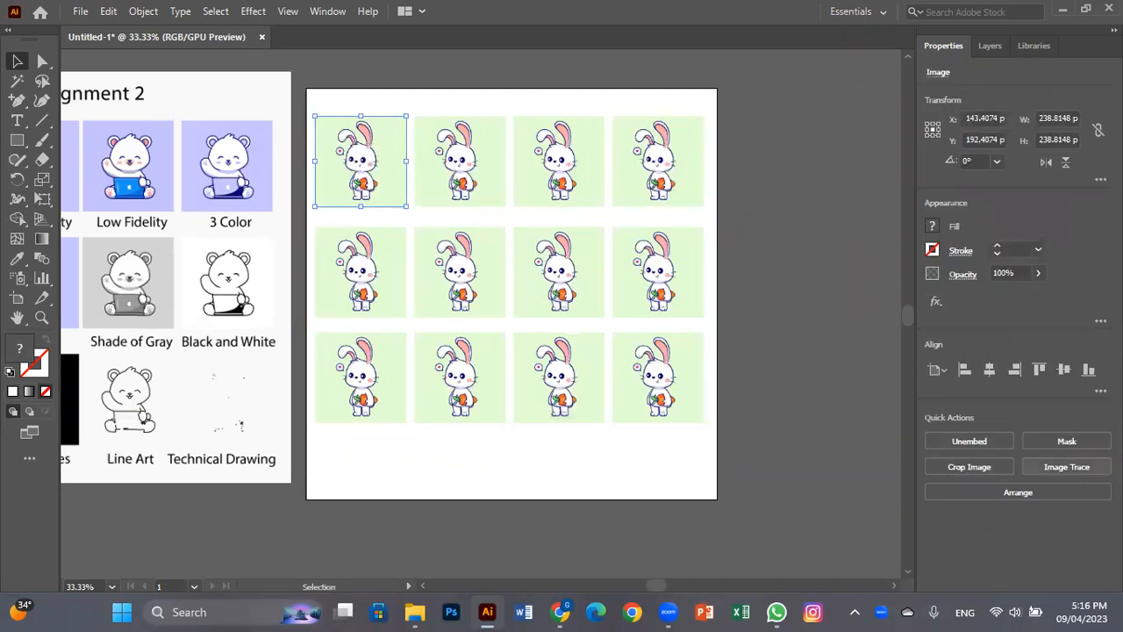
pyautogui.click(1088, 466)
pyautogui.click(953, 247)
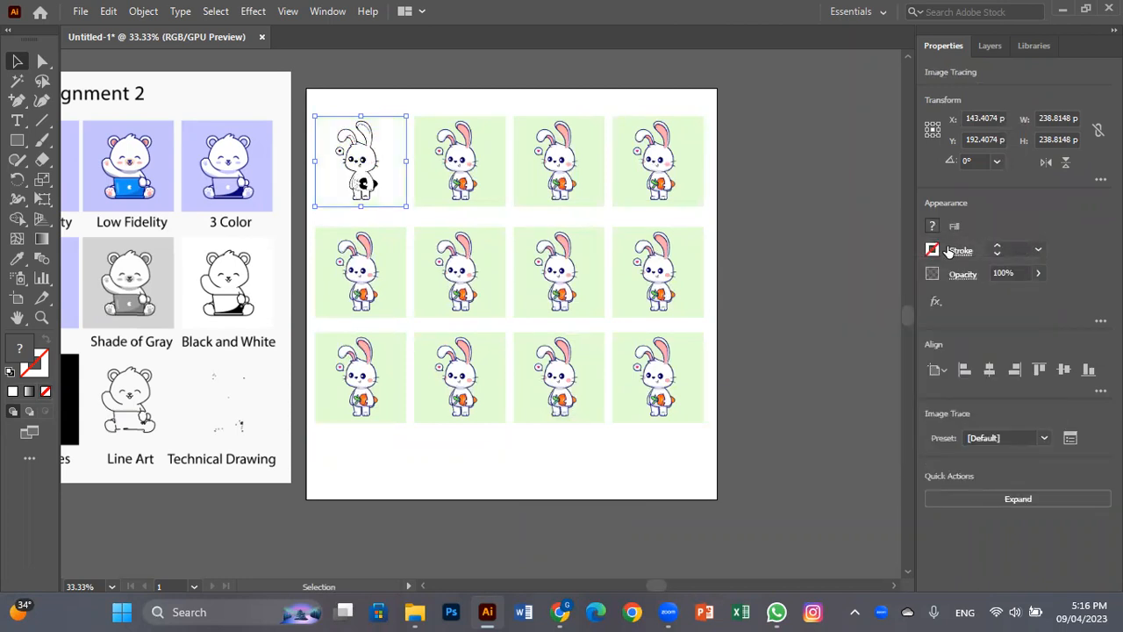
pyautogui.click(487, 171)
pyautogui.click(1053, 458)
pyautogui.click(921, 272)
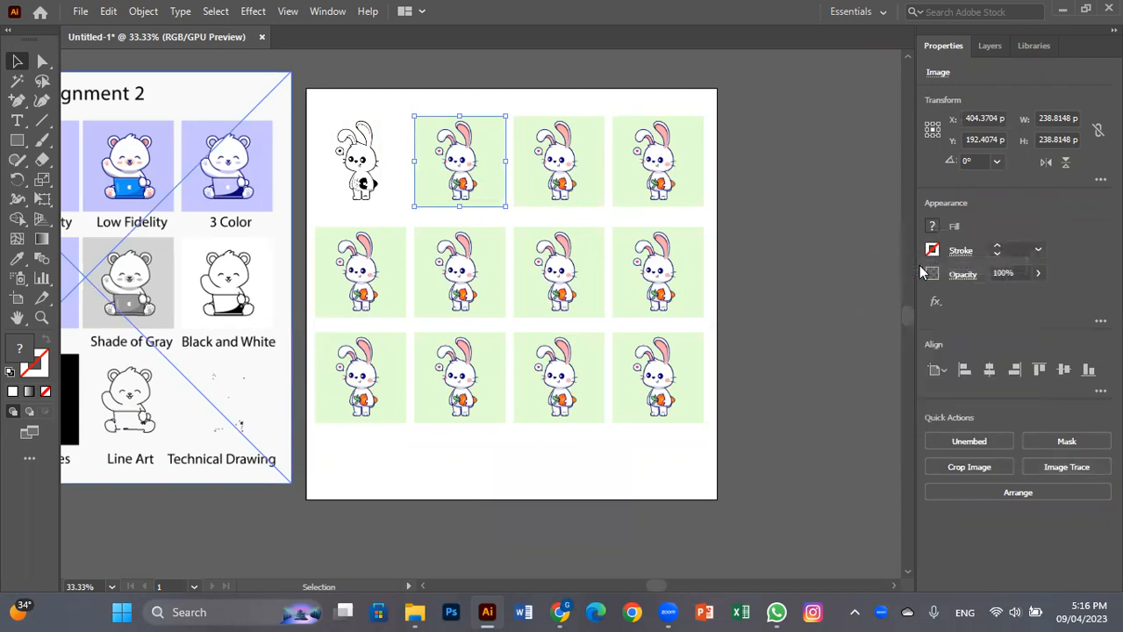
# - Image Trace the top row's third rabbit with the Low Fidelity Photo preset and the fourth with 3 Colors
pyautogui.click(572, 170)
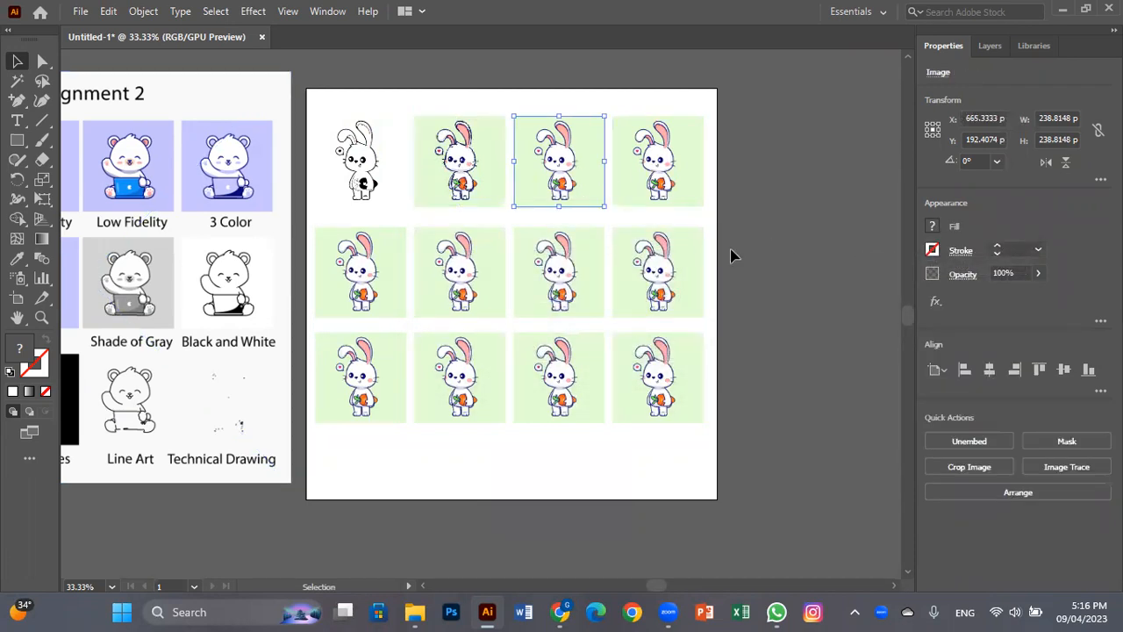
pyautogui.click(1061, 466)
pyautogui.click(911, 283)
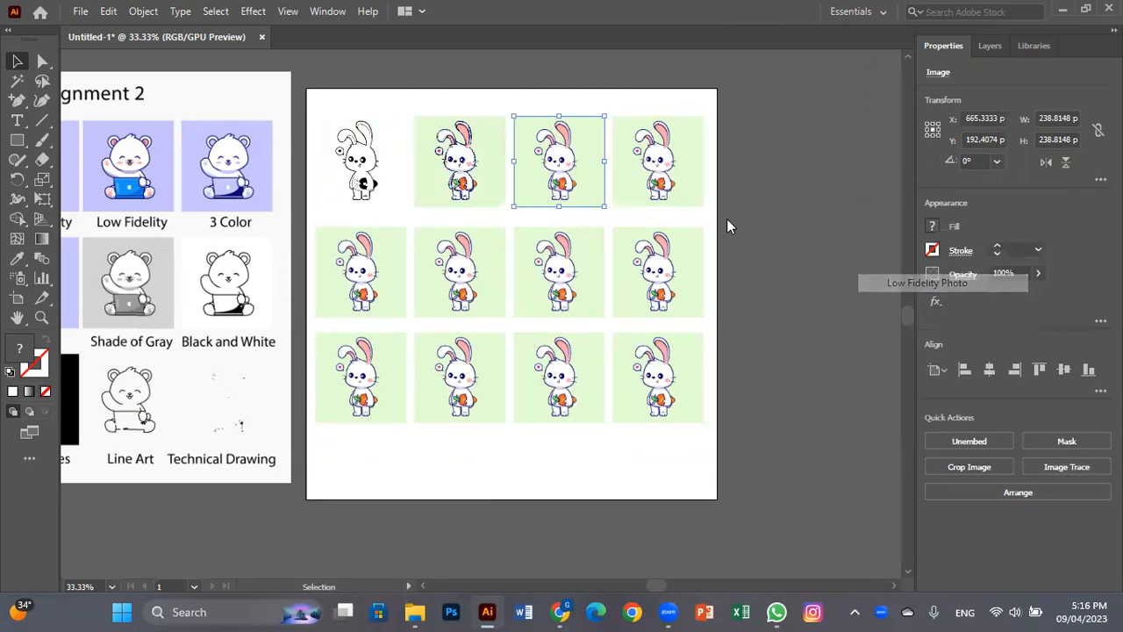
pyautogui.click(665, 179)
pyautogui.click(1059, 465)
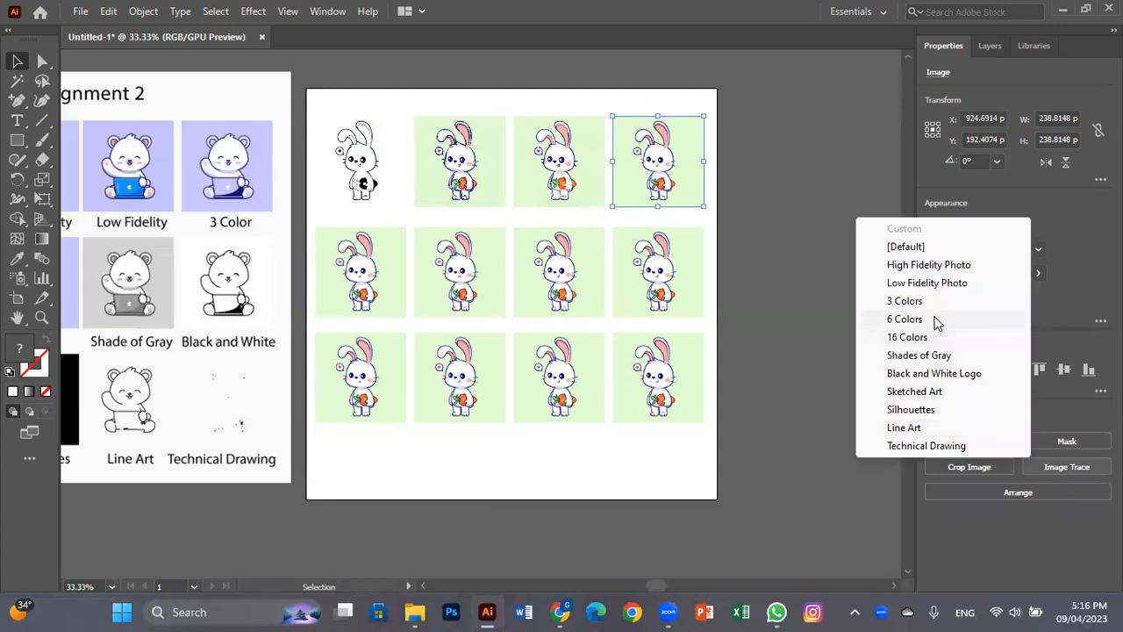
pyautogui.click(922, 305)
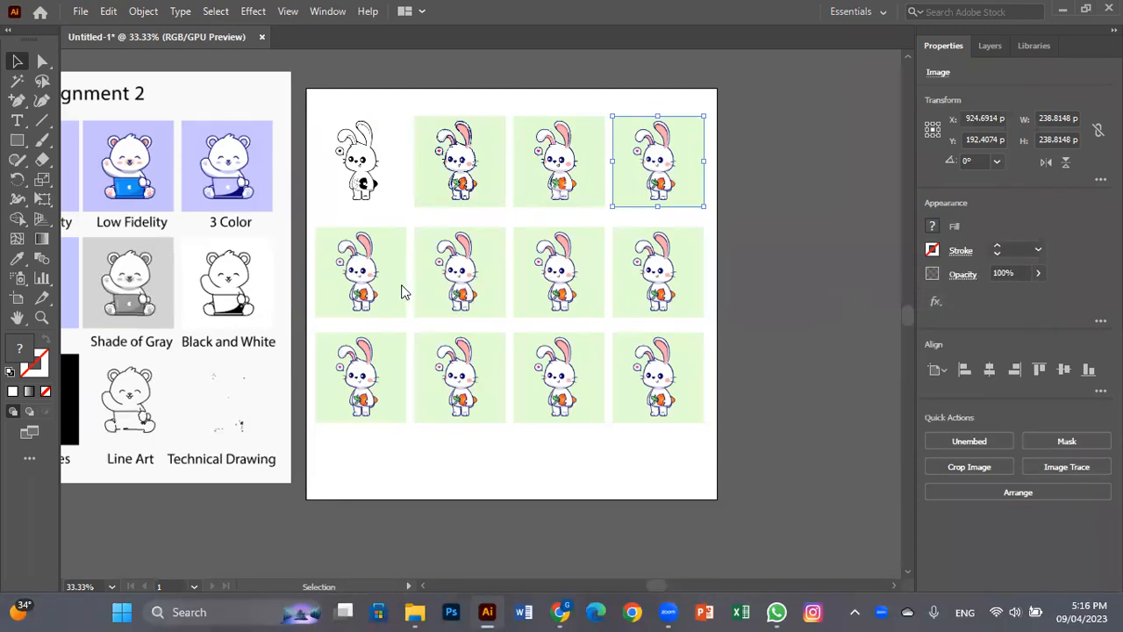
# - Image Trace the middle row's first rabbit with the 6 Colors preset and the second with 16 Colors
pyautogui.click(366, 289)
pyautogui.click(1055, 463)
pyautogui.click(918, 319)
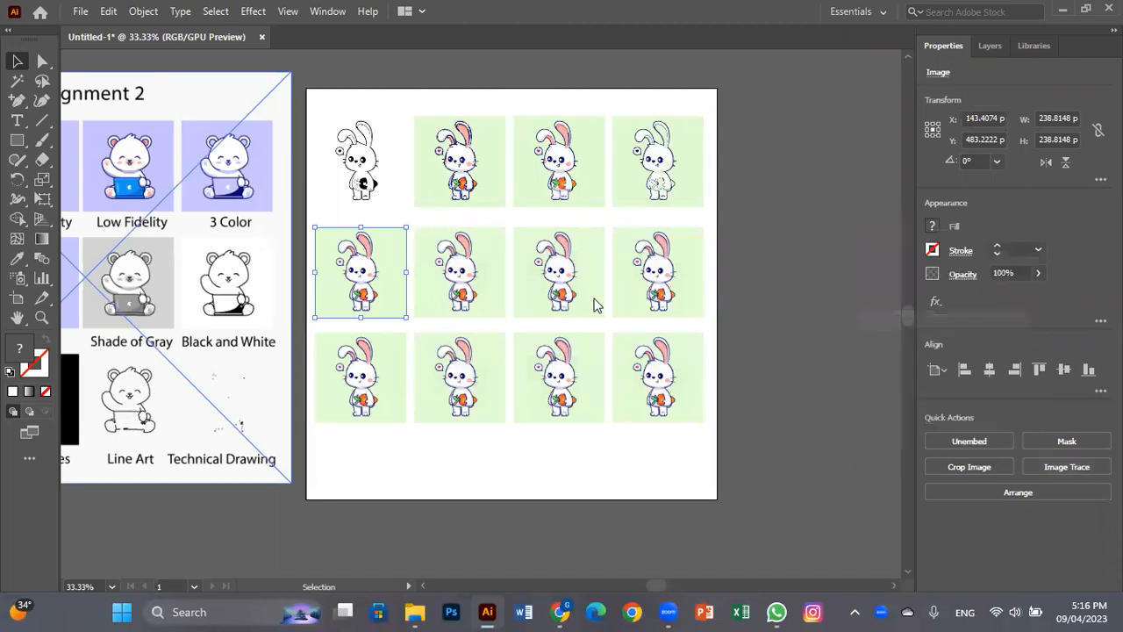
pyautogui.click(478, 288)
pyautogui.click(1034, 466)
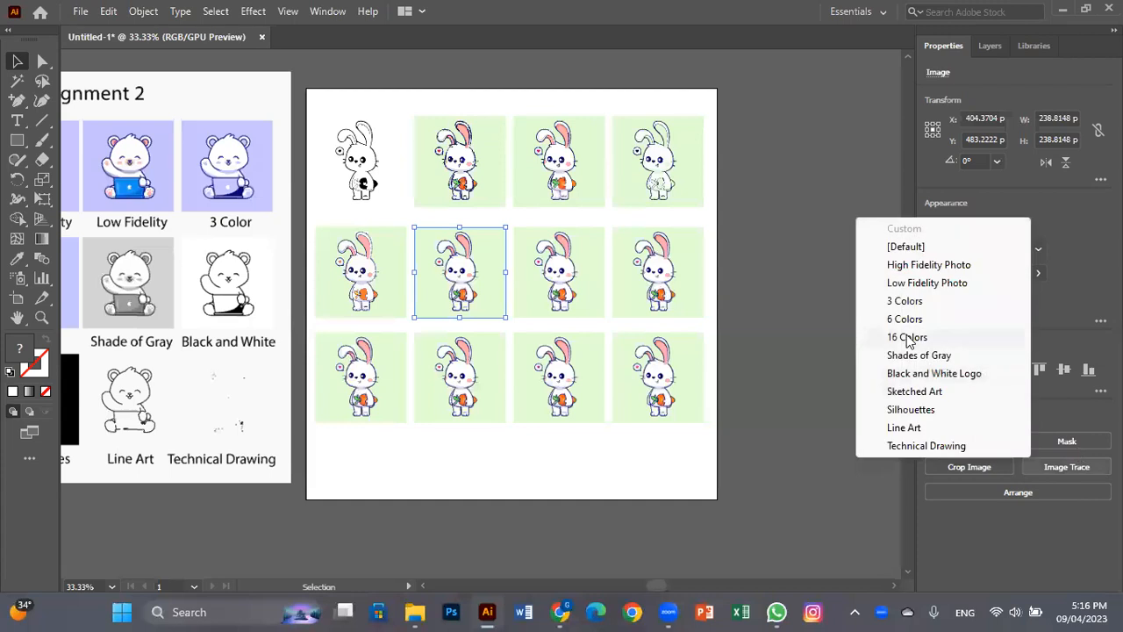
pyautogui.click(904, 336)
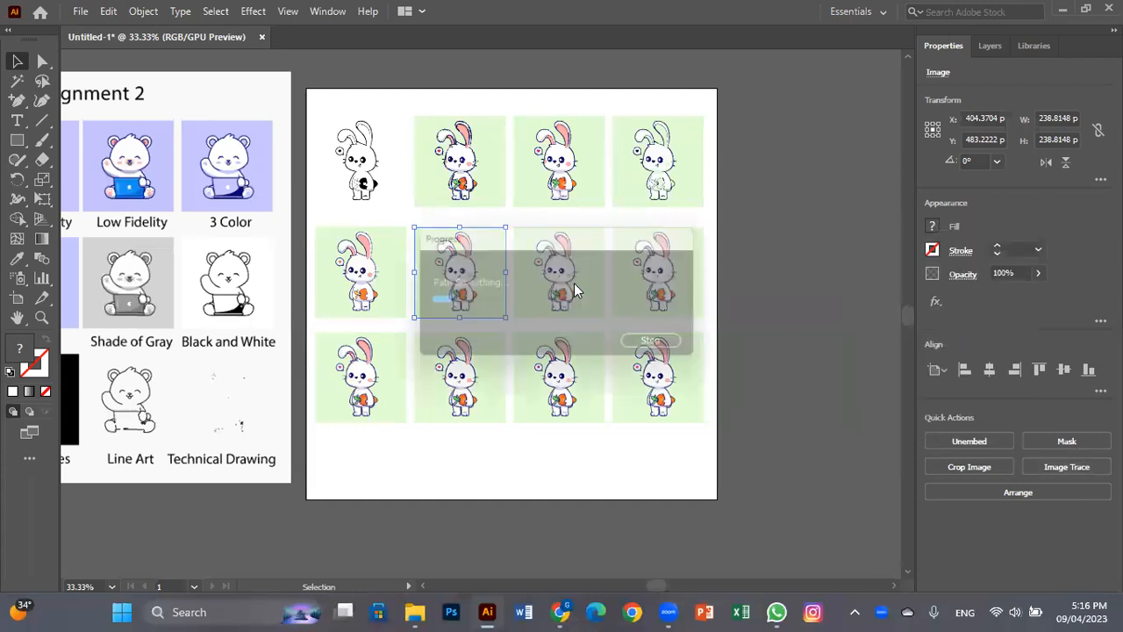
# - Image Trace the middle row's third rabbit with the Shades of Gray preset and the fourth with Black and White Logo
pyautogui.click(573, 282)
pyautogui.click(1028, 467)
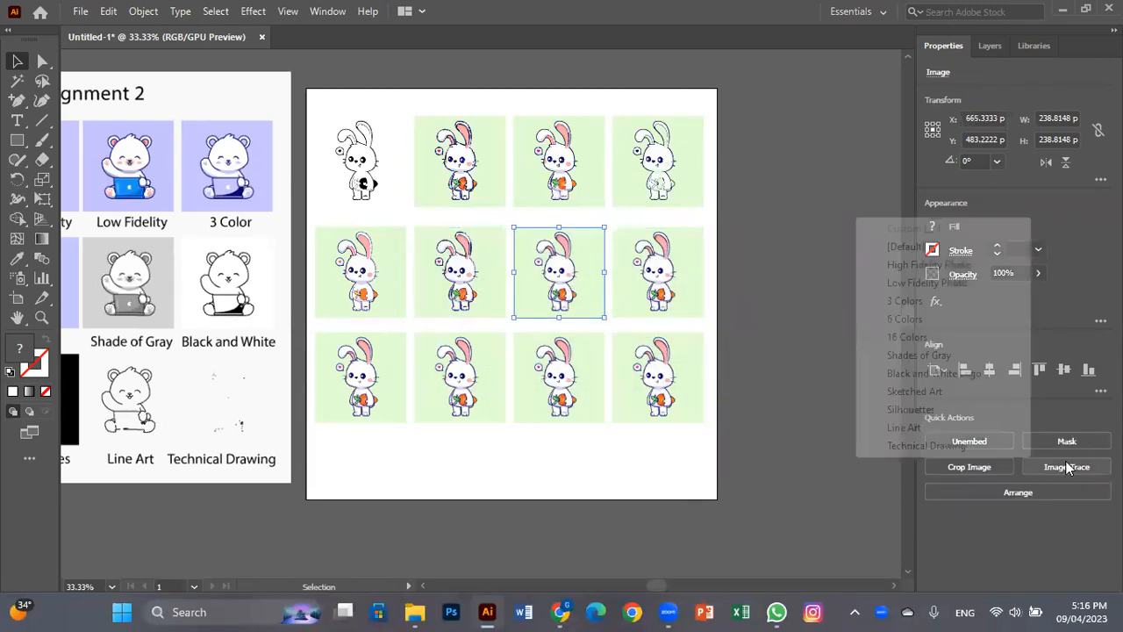
pyautogui.click(914, 355)
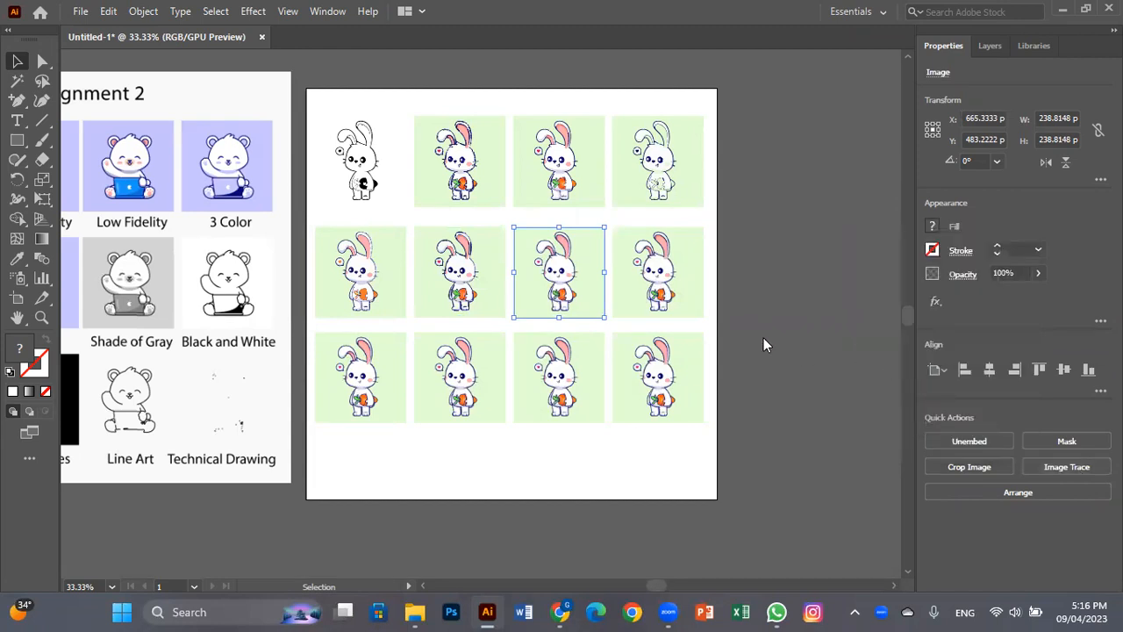
pyautogui.click(668, 280)
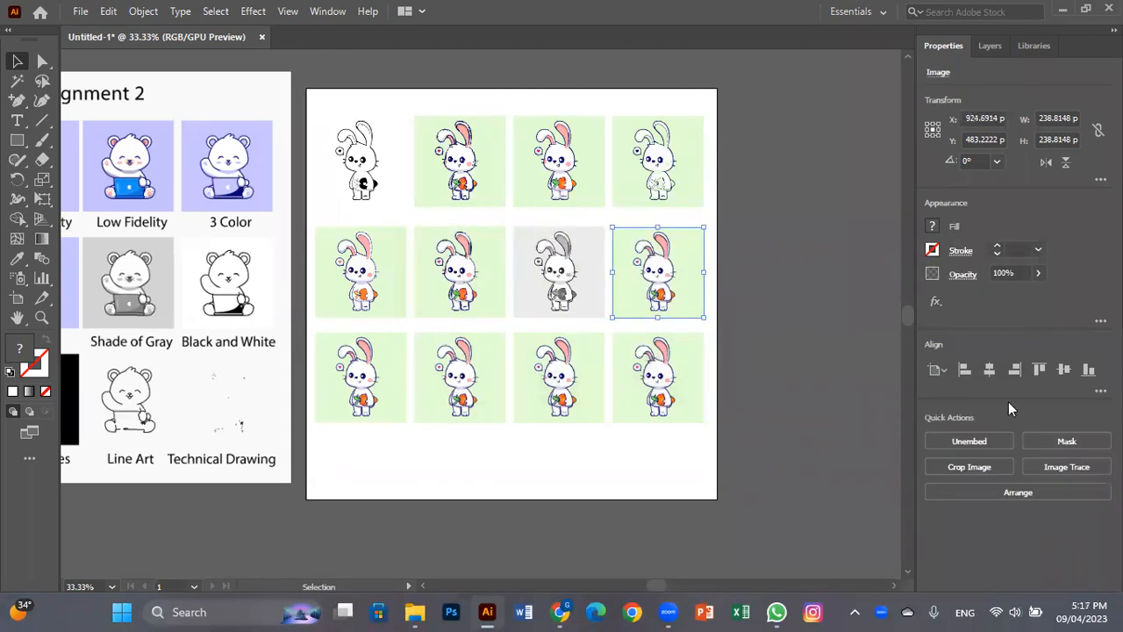
pyautogui.click(1072, 465)
pyautogui.click(919, 374)
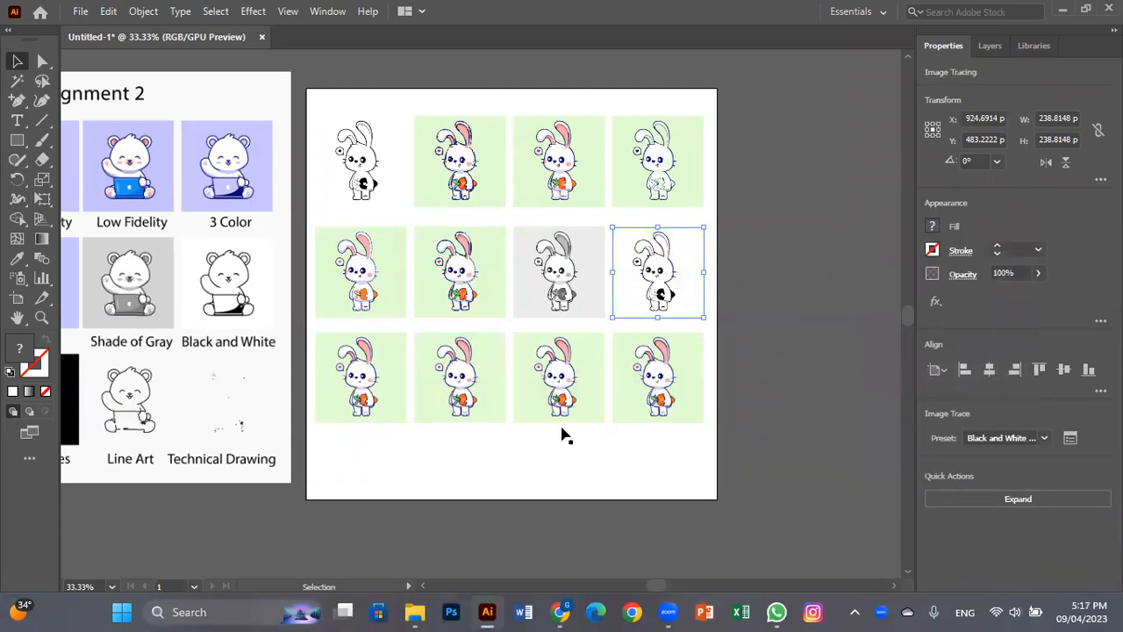
# - Image Trace the bottom row's first rabbit with the Sketched Art preset and the second with Silhouettes
pyautogui.click(364, 372)
pyautogui.click(1040, 467)
pyautogui.click(969, 393)
pyautogui.click(491, 386)
pyautogui.click(1057, 466)
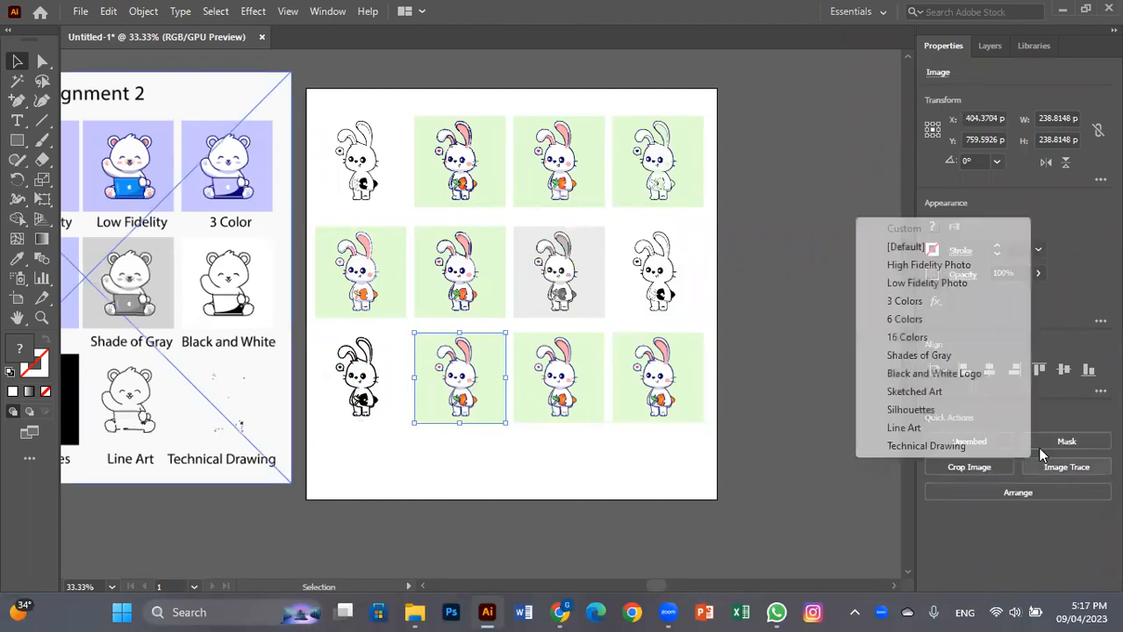
pyautogui.click(957, 409)
# - Image Trace the bottom row's third rabbit with the Line Art preset and the fourth with Technical Drawing
pyautogui.click(559, 377)
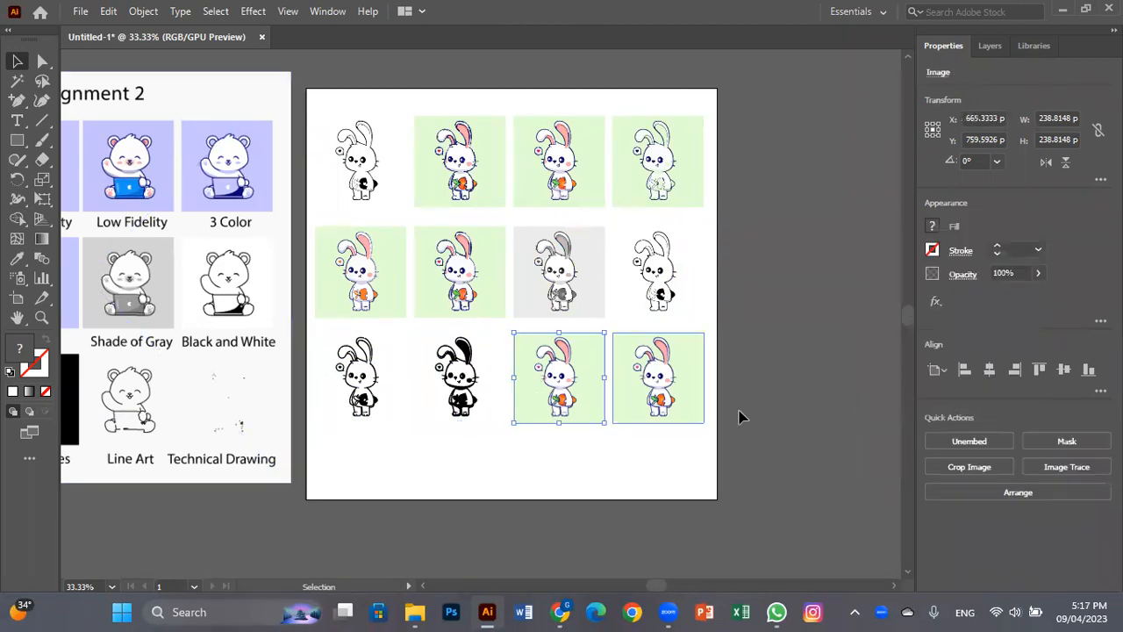
pyautogui.click(1049, 464)
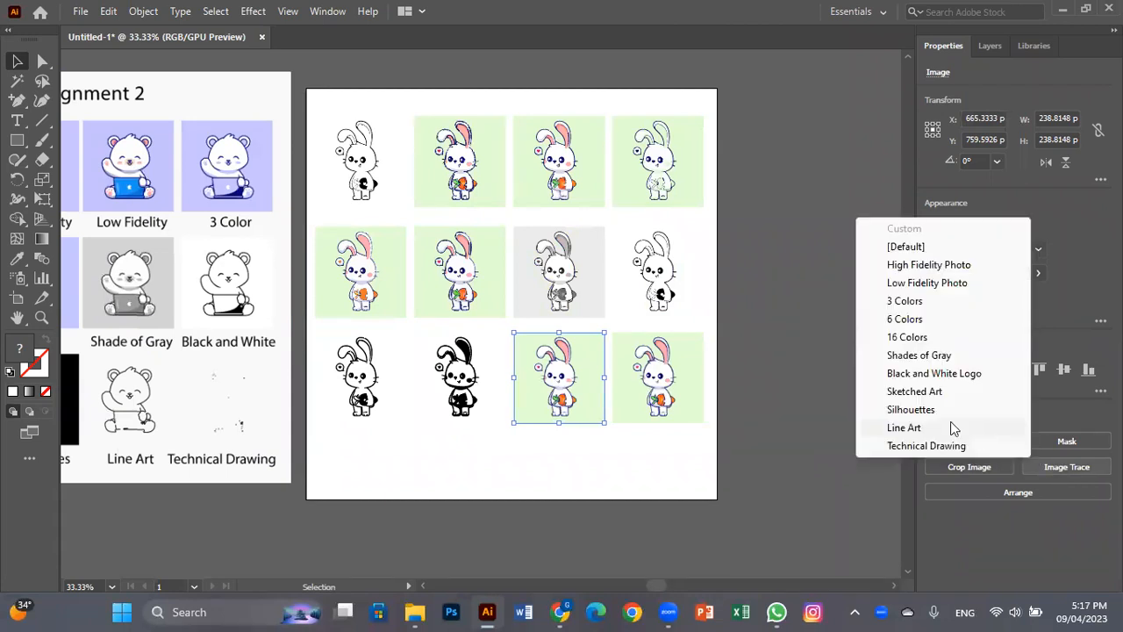
pyautogui.click(905, 427)
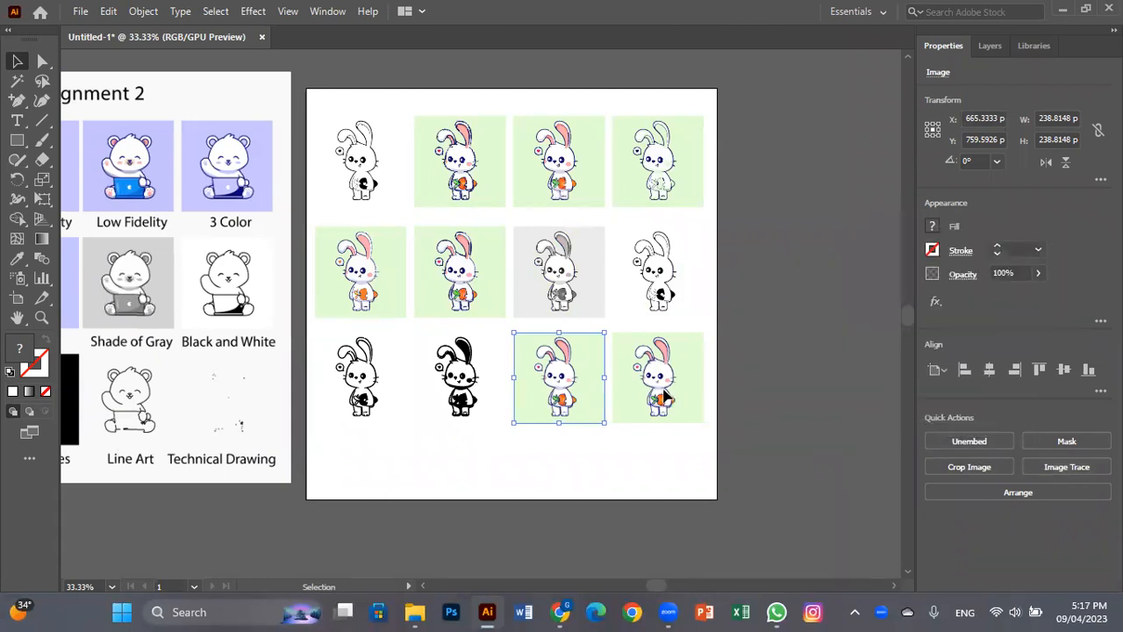
pyautogui.click(664, 397)
pyautogui.click(1065, 466)
pyautogui.click(959, 448)
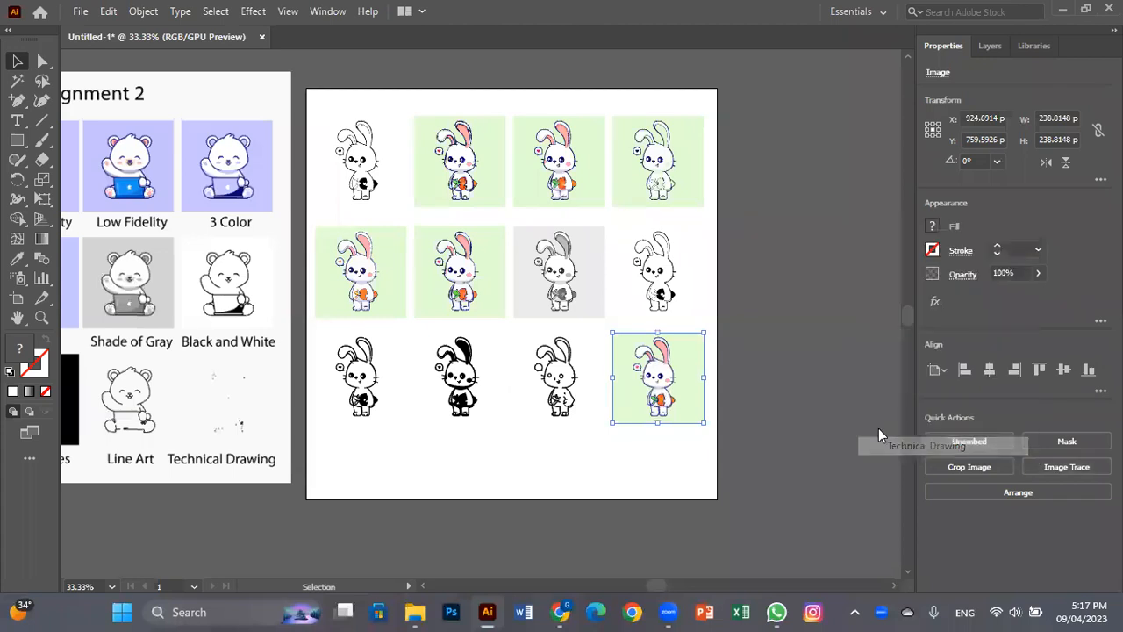
pyautogui.click(810, 416)
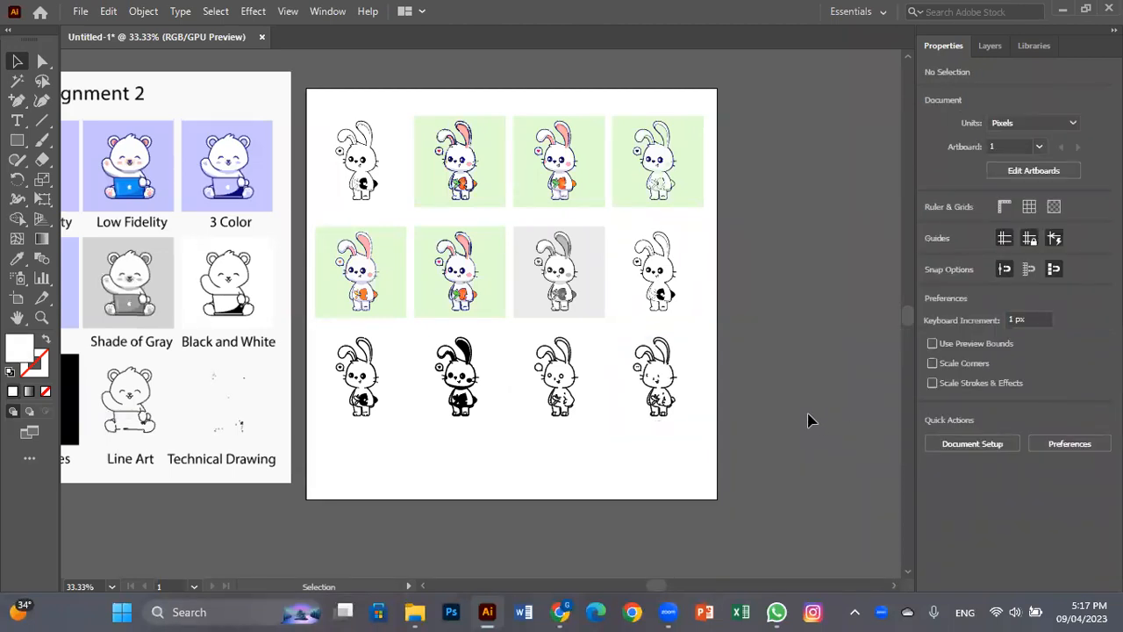
pyautogui.moveTo(393, 437); pyautogui.dragTo(563, 422)
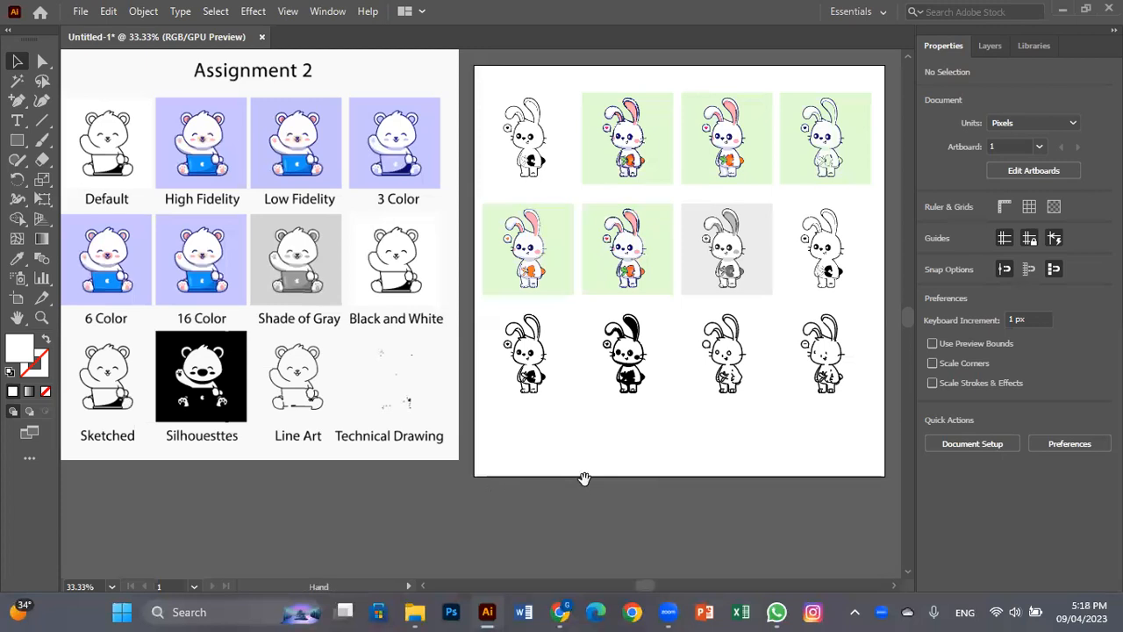
# - Switch to Chrome and preview the cartoon portrait of the man in a backwards cap among the vector cartoon image results
pyautogui.click(560, 612)
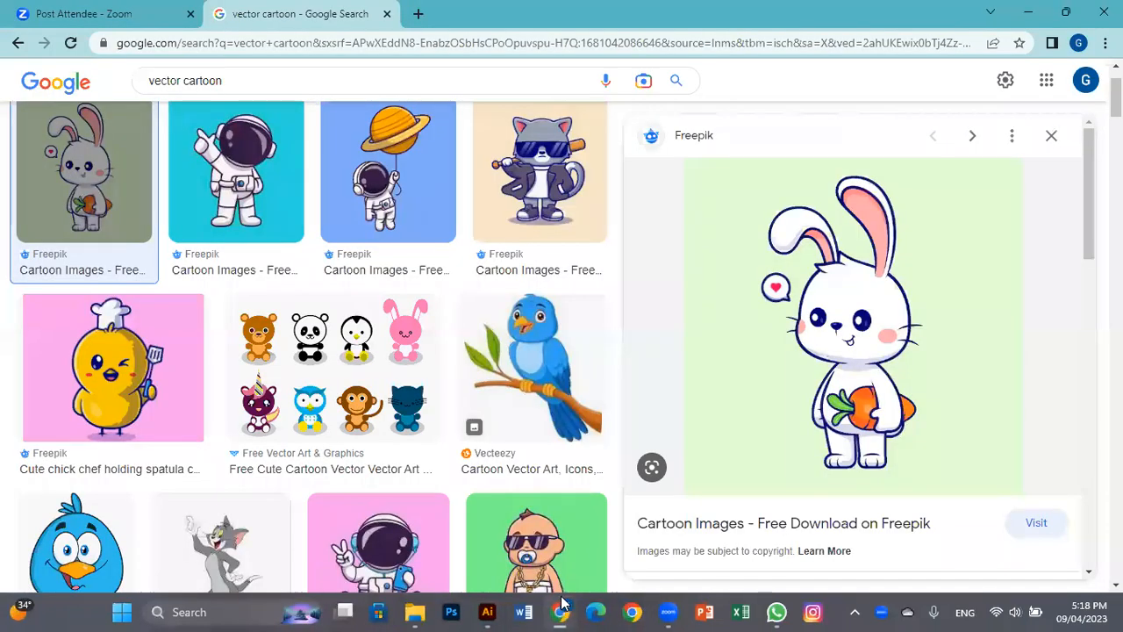
pyautogui.scroll(-10, 413, 467)
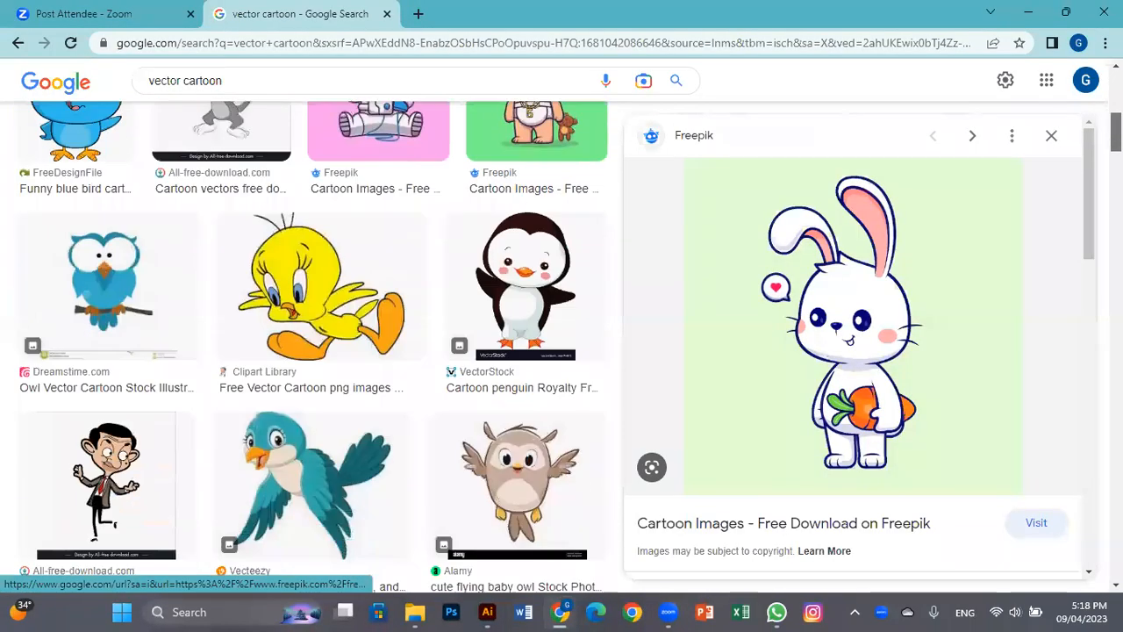
pyautogui.scroll(-4, 155, 158)
pyautogui.scroll(3, 155, 158)
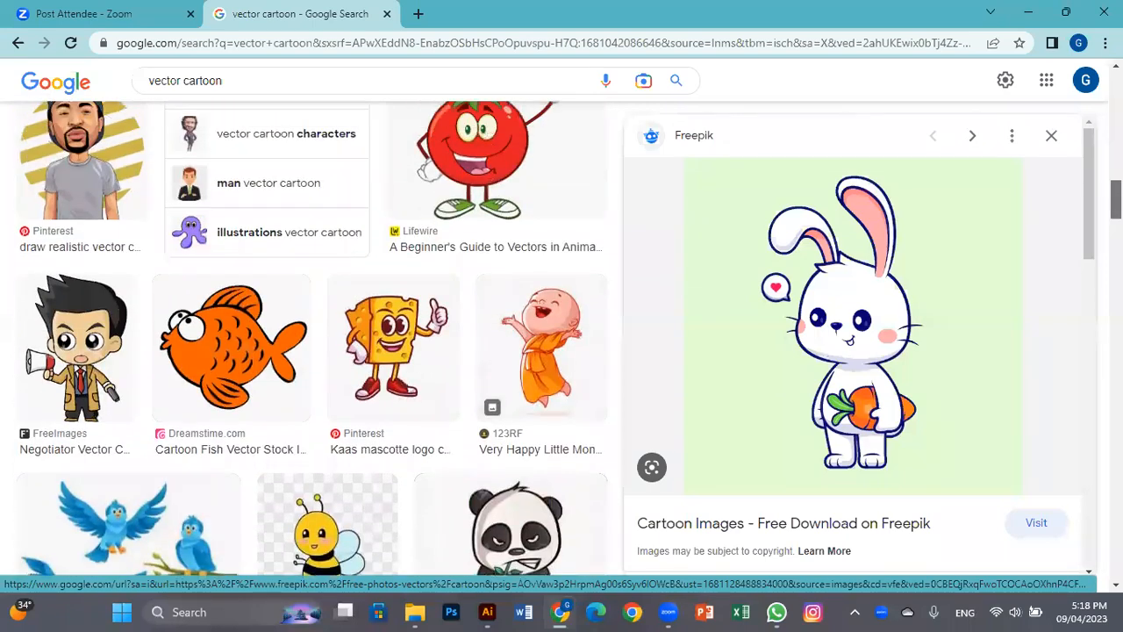
pyautogui.click(88, 171)
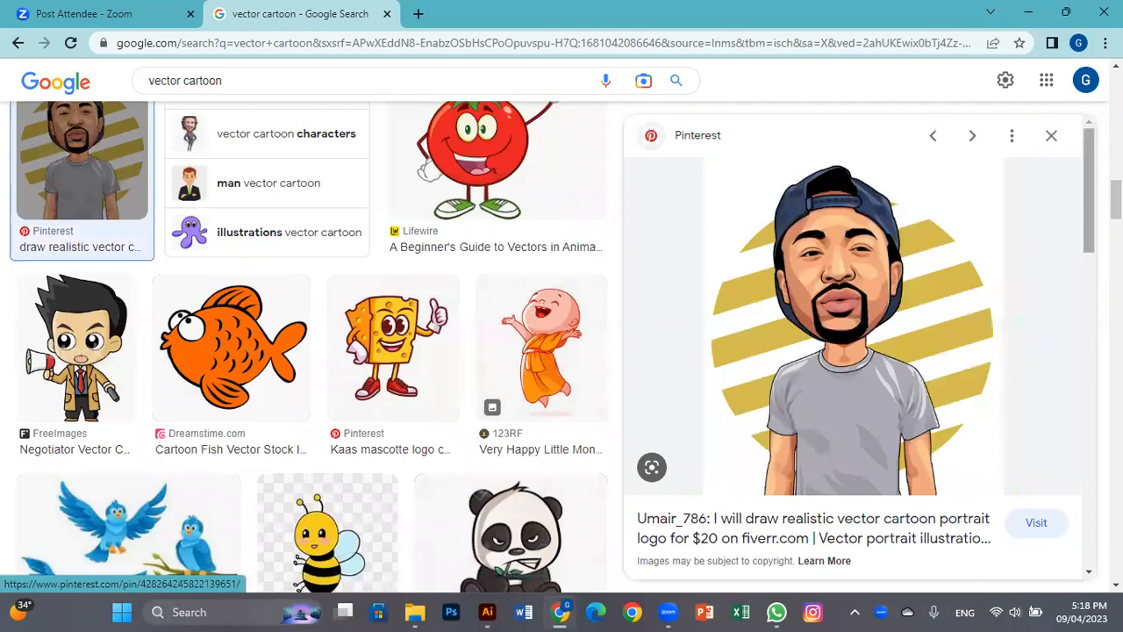
# - Browse further down the vector cartoon results and preview the realistic portrait of a man with wrapped fists on orange
pyautogui.scroll(-10, 314, 345)
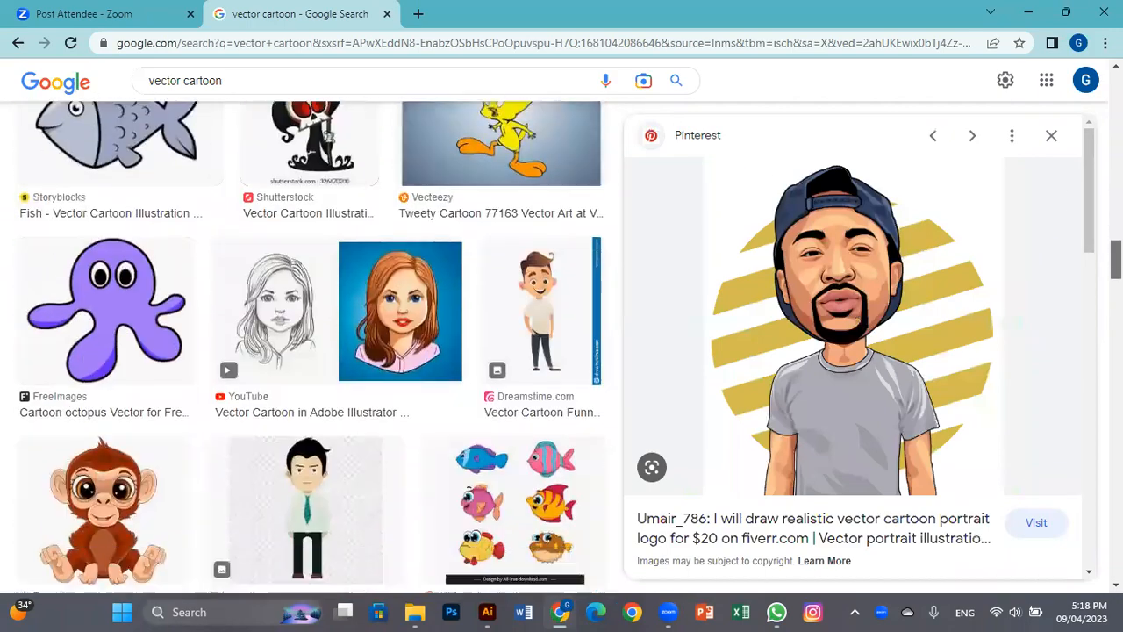
pyautogui.scroll(-6, 314, 346)
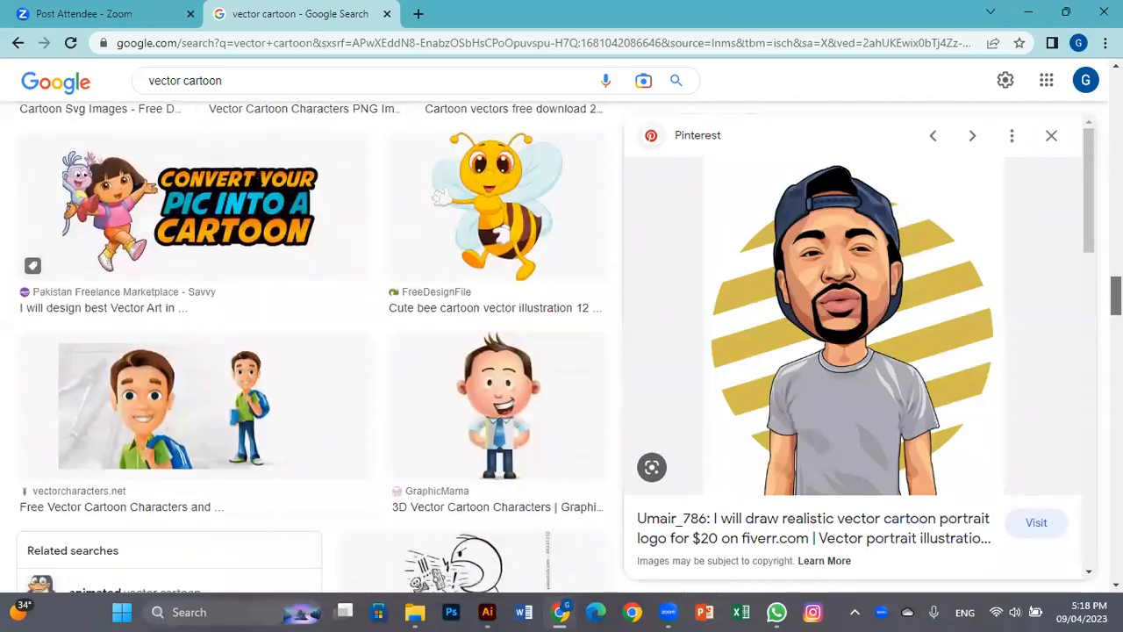
pyautogui.scroll(-12, 477, 277)
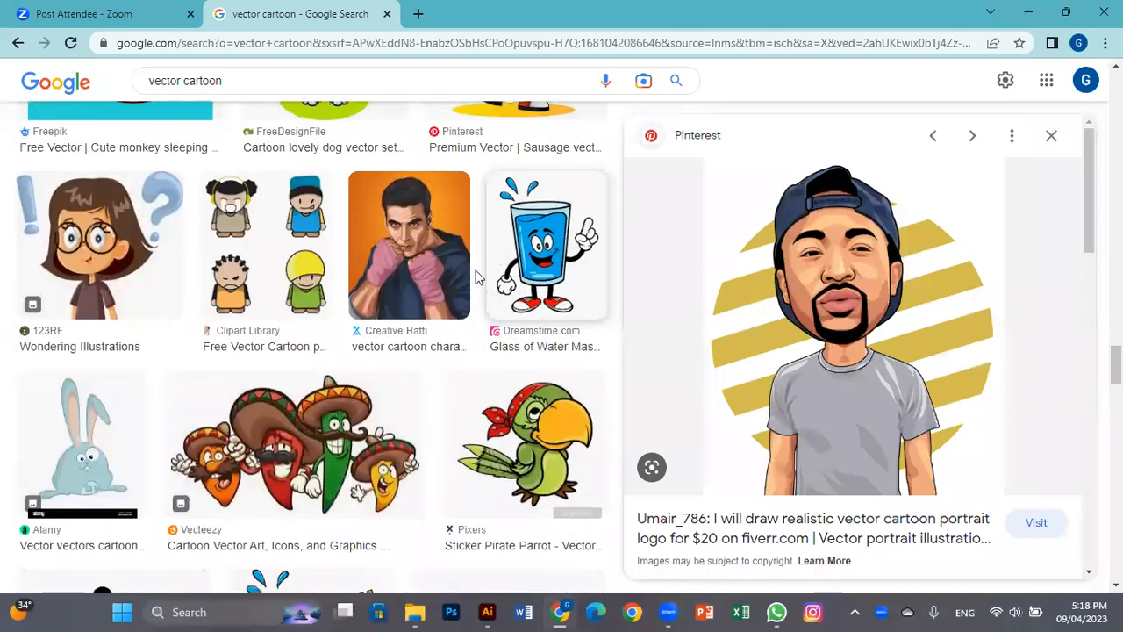
pyautogui.click(408, 263)
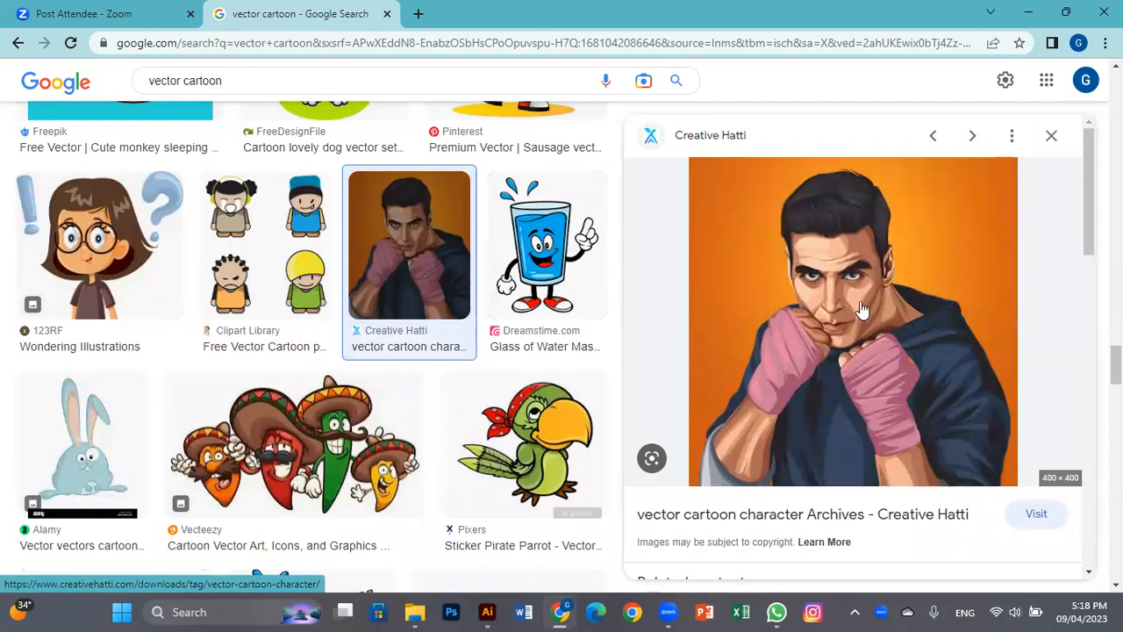
# - Look further through the vector cartoon results and preview the waving panda illustration
pyautogui.scroll(-3, 311, 322)
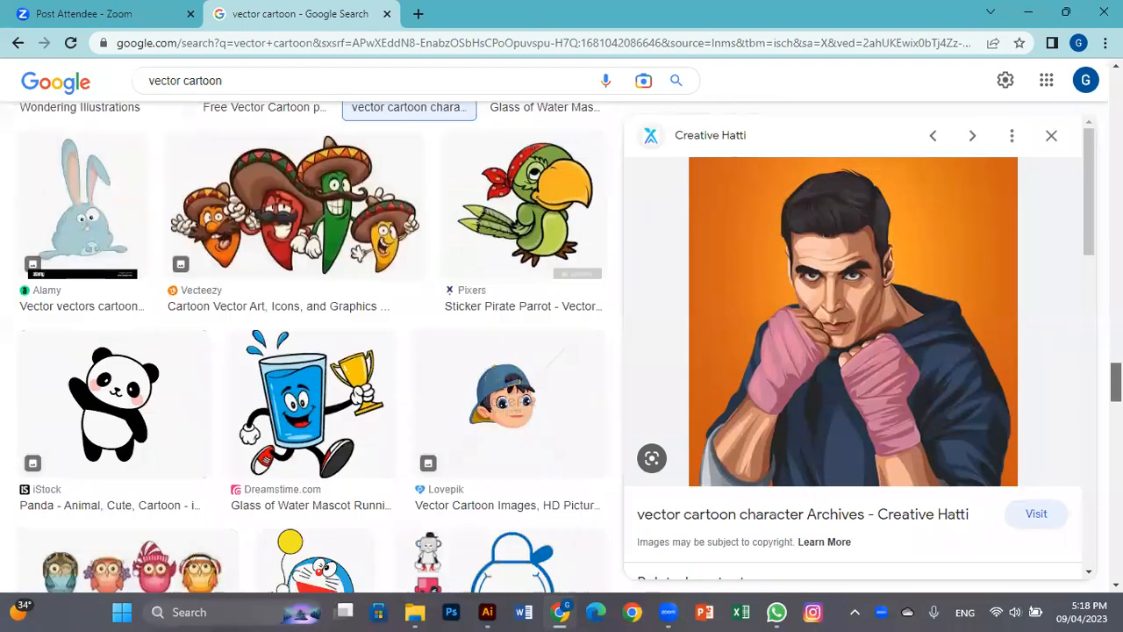
pyautogui.scroll(-2, 310, 351)
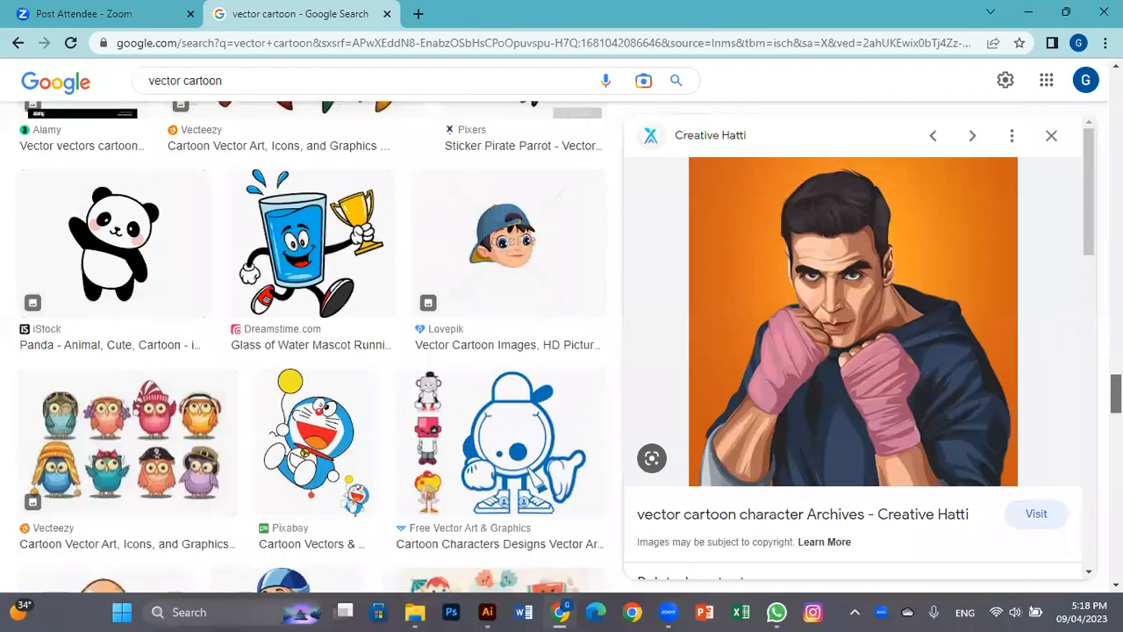
pyautogui.click(127, 197)
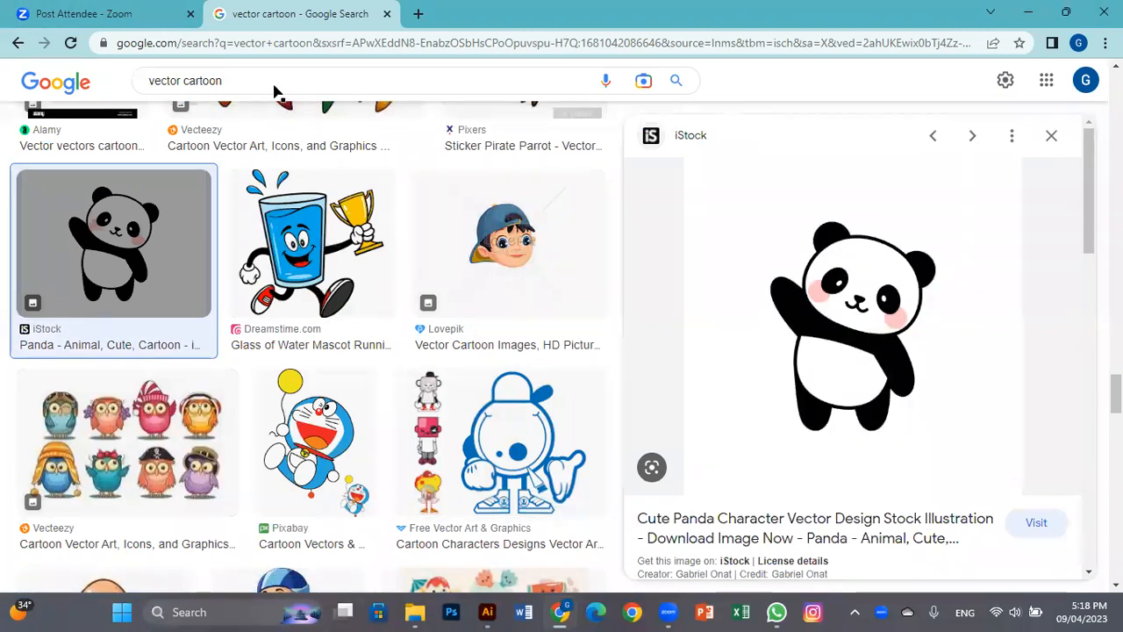
# - Switch back to Illustrator and create a new 1080 x 1080 px document in RGB Color
pyautogui.hotkey('alt', 'Tab')
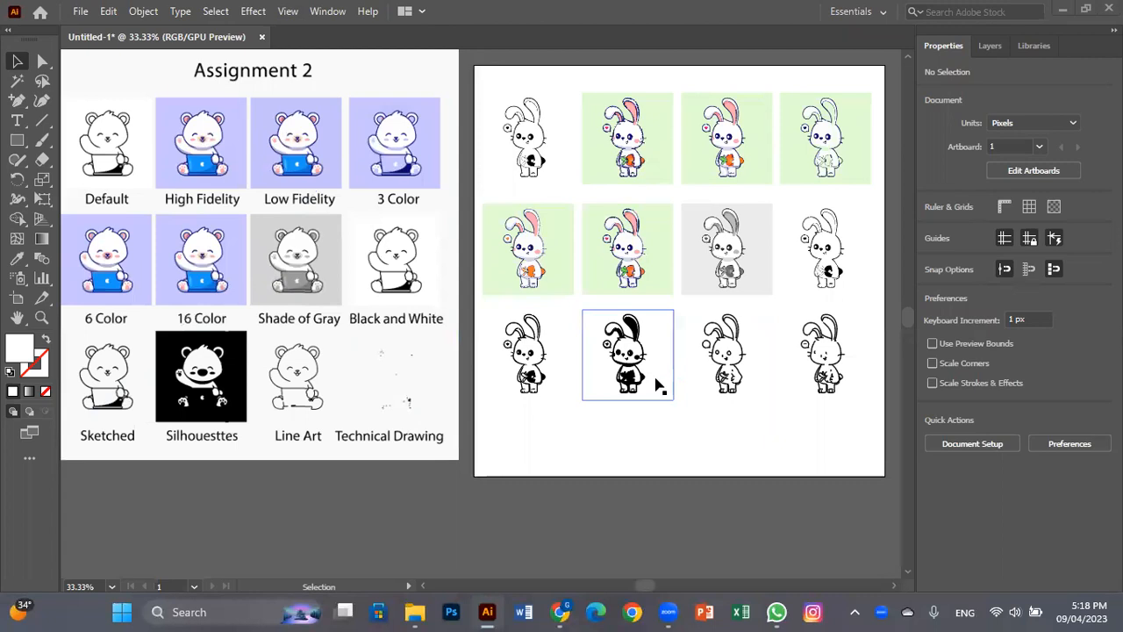
pyautogui.click(78, 12)
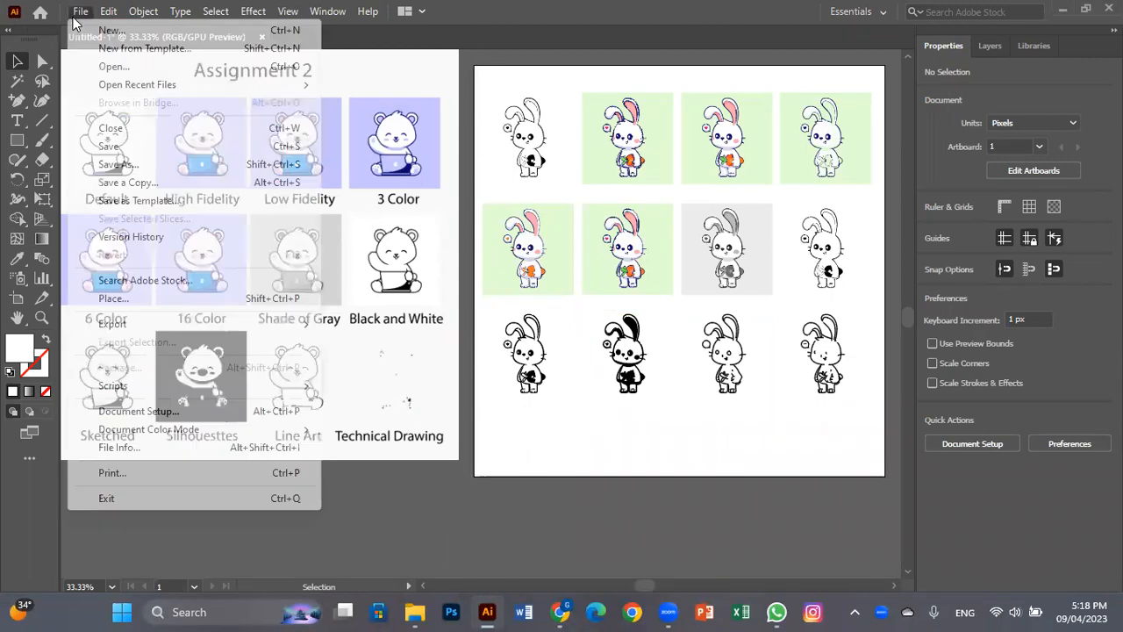
pyautogui.click(101, 26)
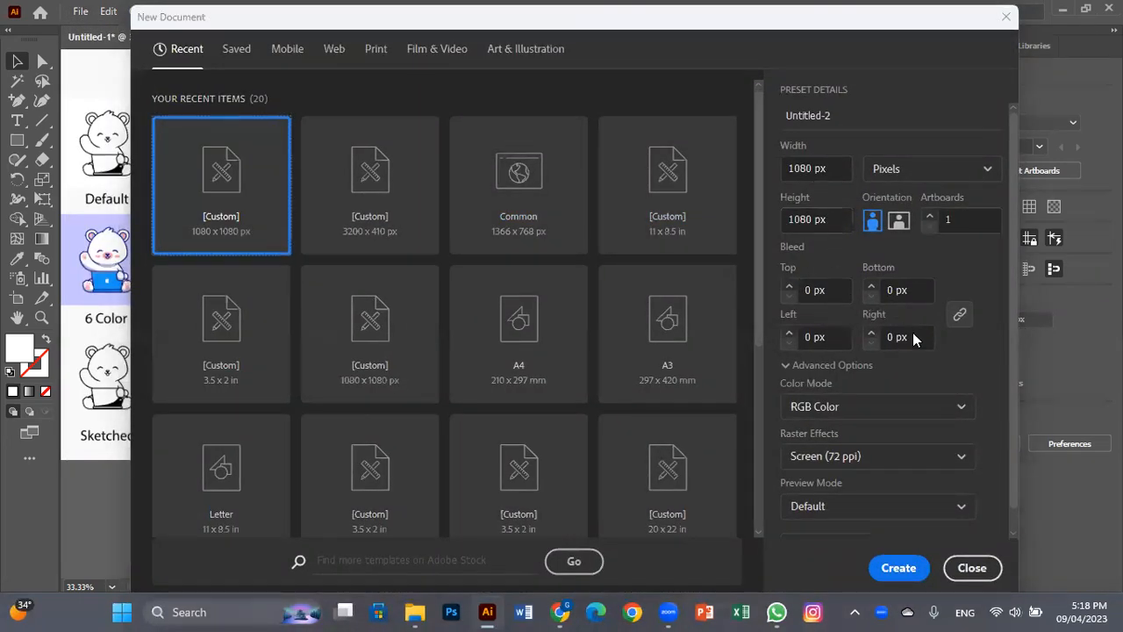
pyautogui.press('Return')
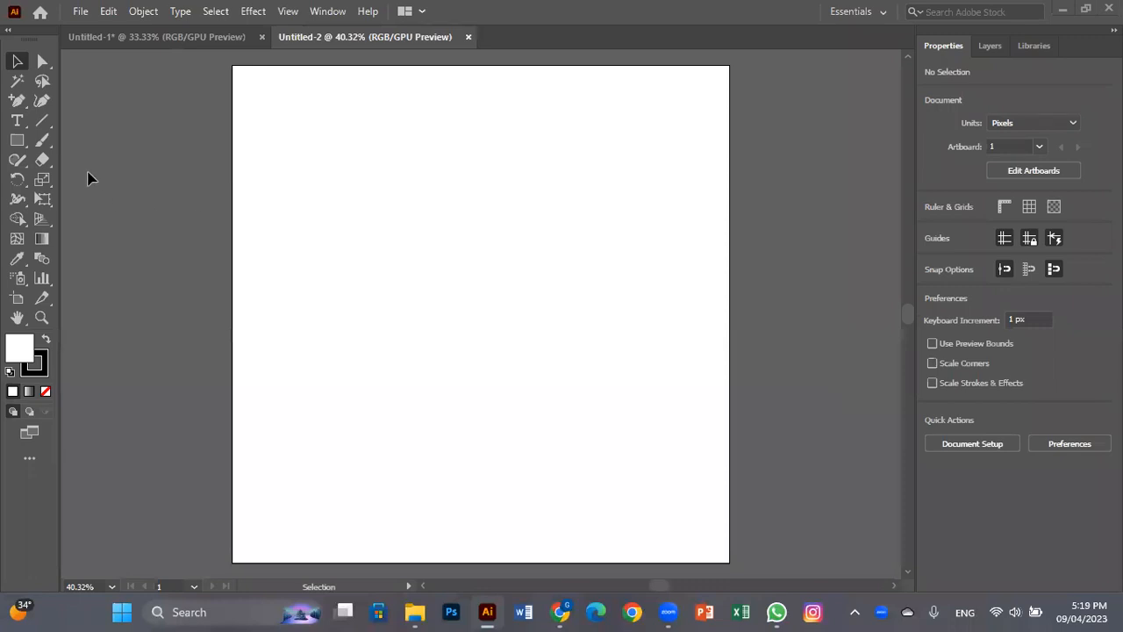
# - Draw a closed nine-point shape of straight segments with the Pen tool on the blank artboard and delete it
pyautogui.click(18, 101)
pyautogui.click(70, 100)
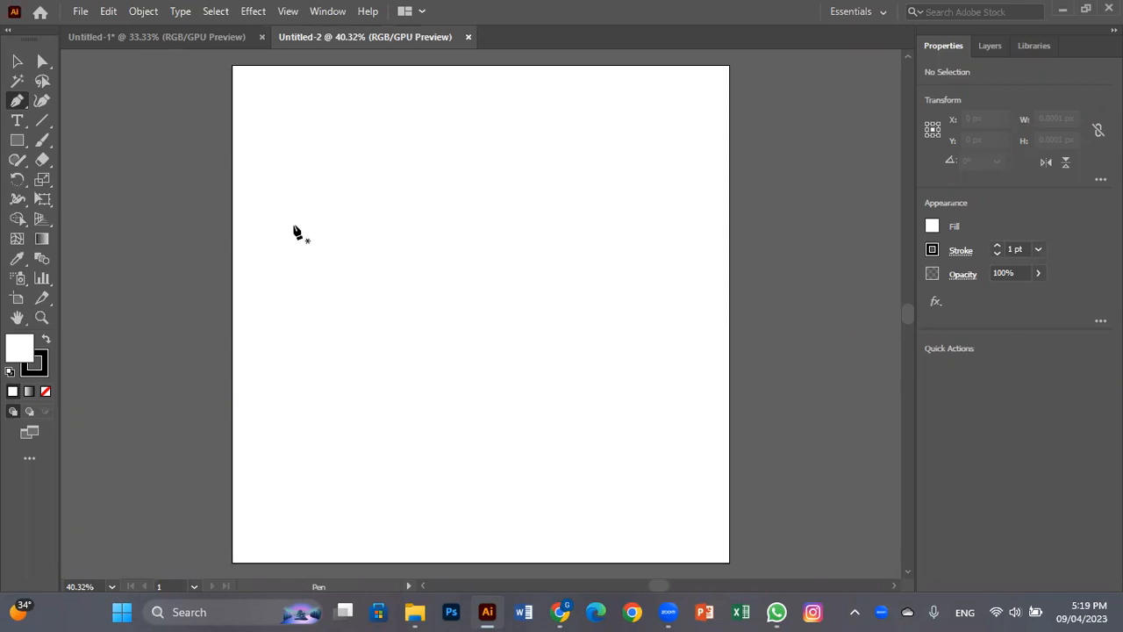
pyautogui.click(285, 191)
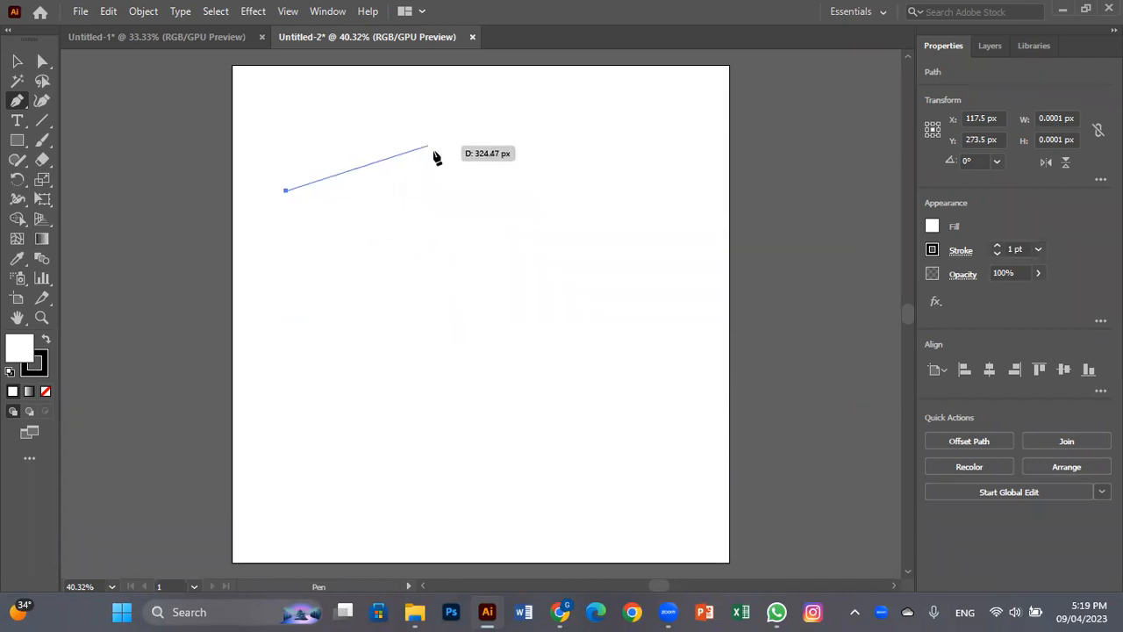
pyautogui.click(463, 143)
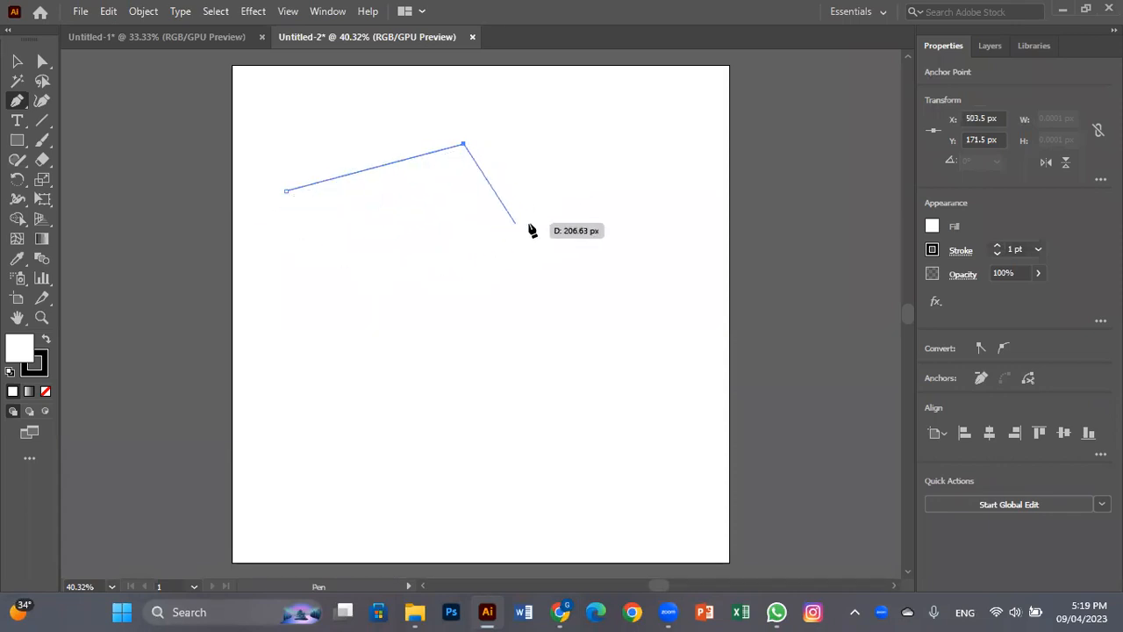
pyautogui.click(515, 245)
pyautogui.click(457, 388)
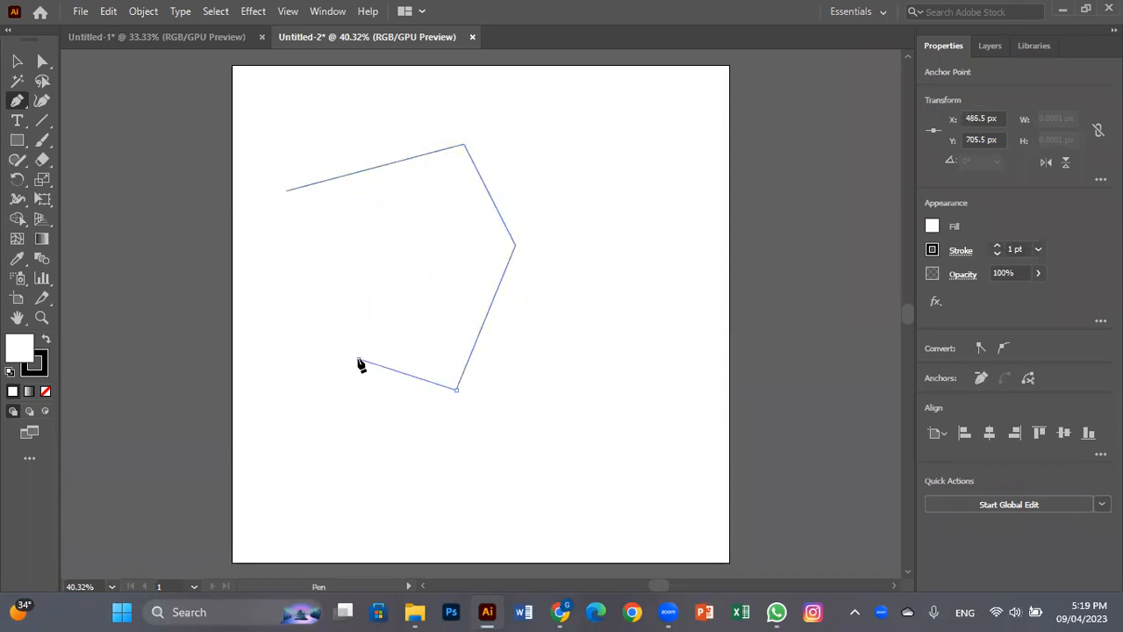
pyautogui.click(364, 308)
pyautogui.click(286, 298)
pyautogui.click(282, 247)
pyautogui.click(322, 237)
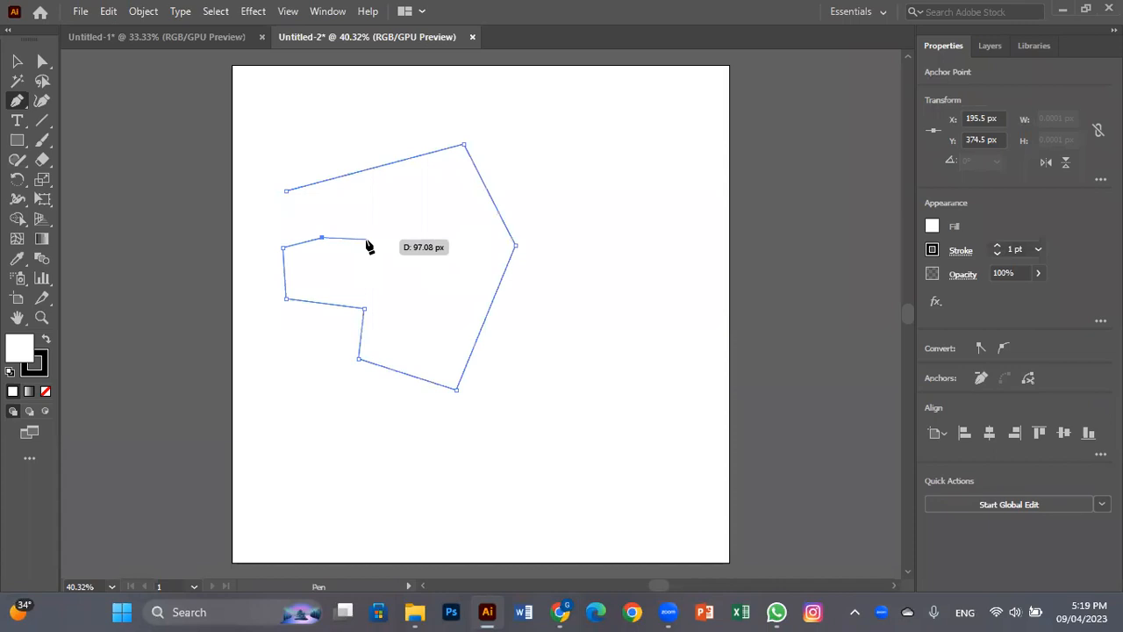
pyautogui.click(285, 191)
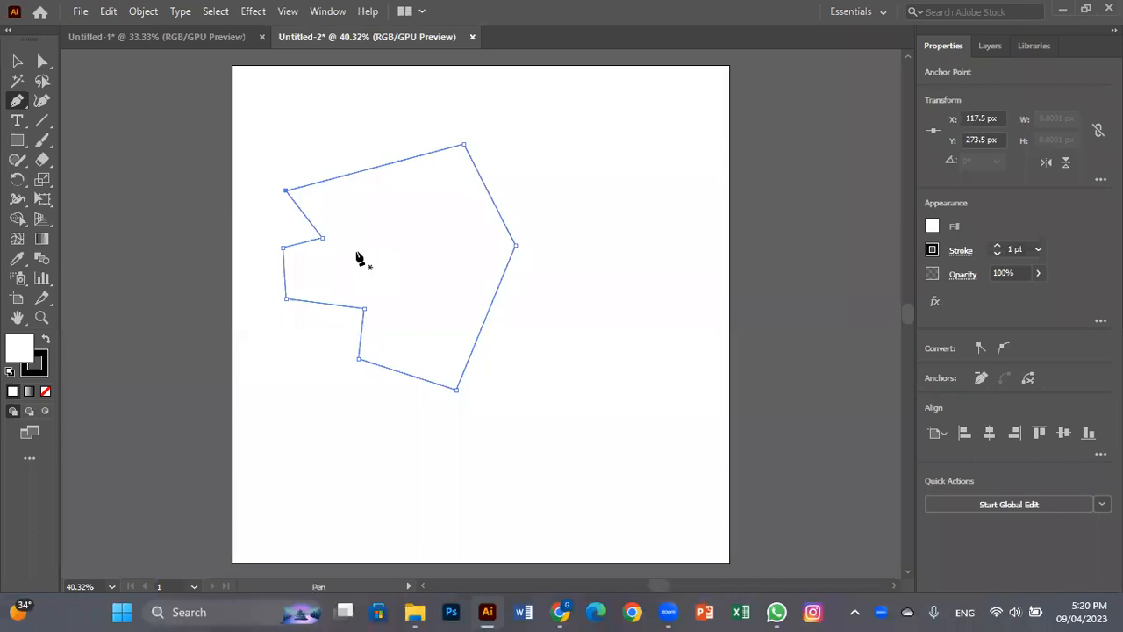
pyautogui.press('Delete')
pyautogui.press('Delete')
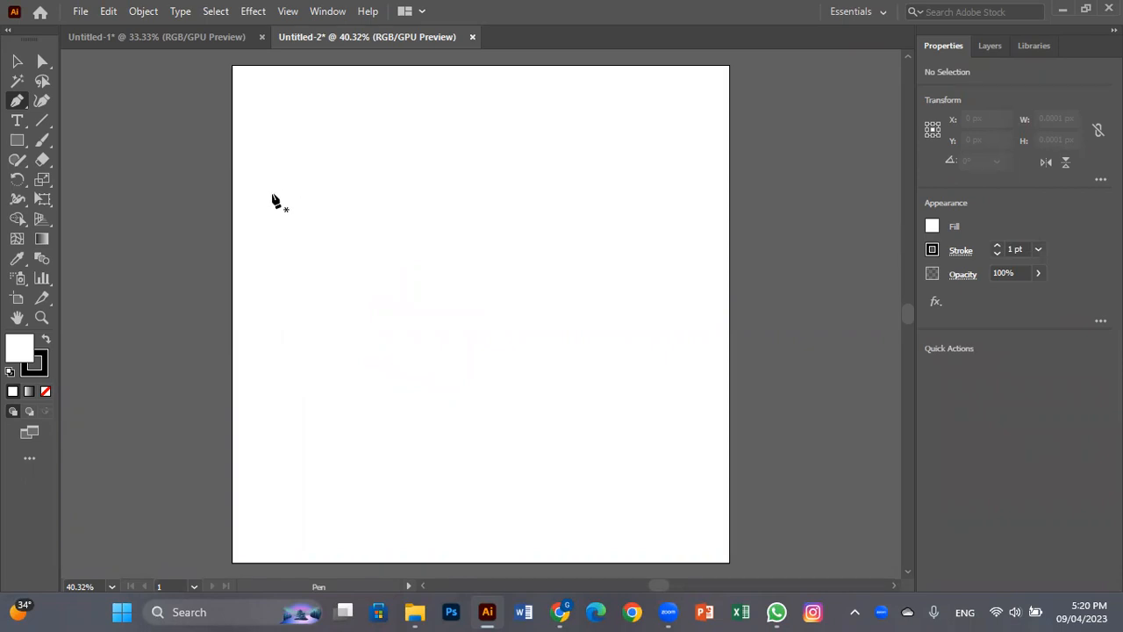
# - Draw a closed, rounded shape with curved Pen tool segments in the artboard's upper left area
pyautogui.click(276, 159)
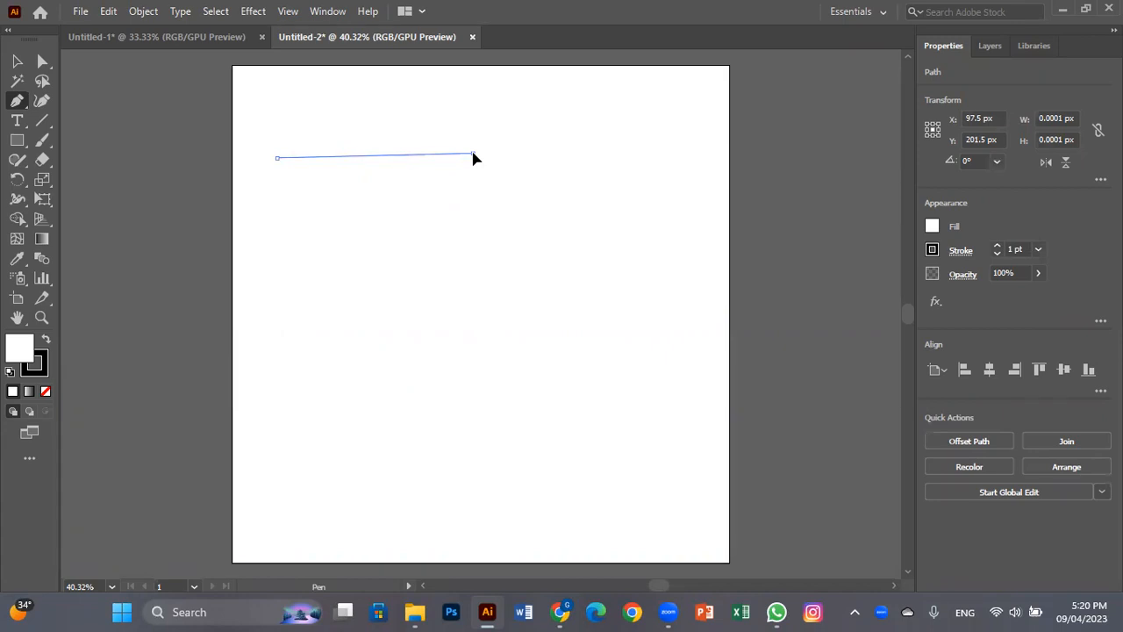
pyautogui.moveTo(473, 154); pyautogui.dragTo(568, 291)
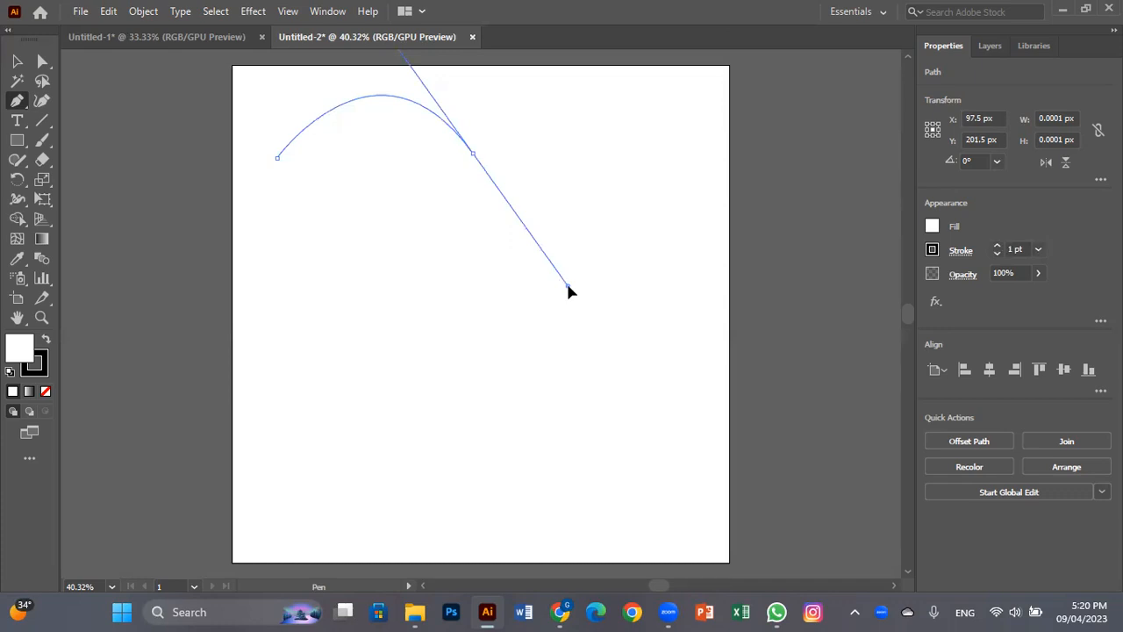
pyautogui.moveTo(568, 287); pyautogui.dragTo(568, 286)
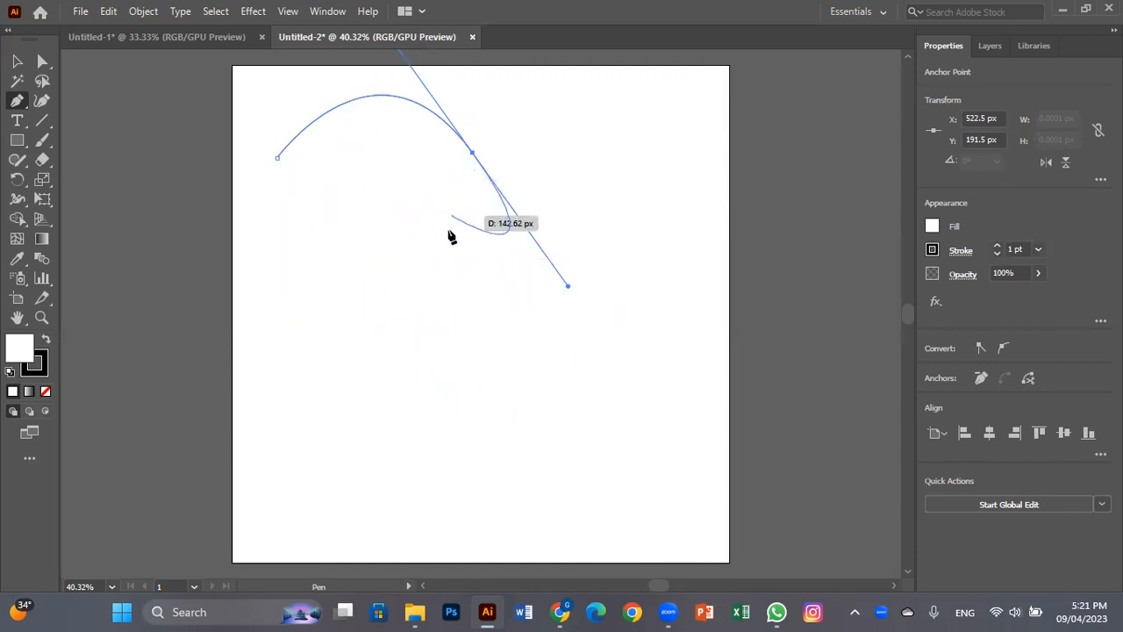
pyautogui.moveTo(418, 316); pyautogui.dragTo(258, 293)
pyautogui.moveTo(257, 292); pyautogui.dragTo(211, 189)
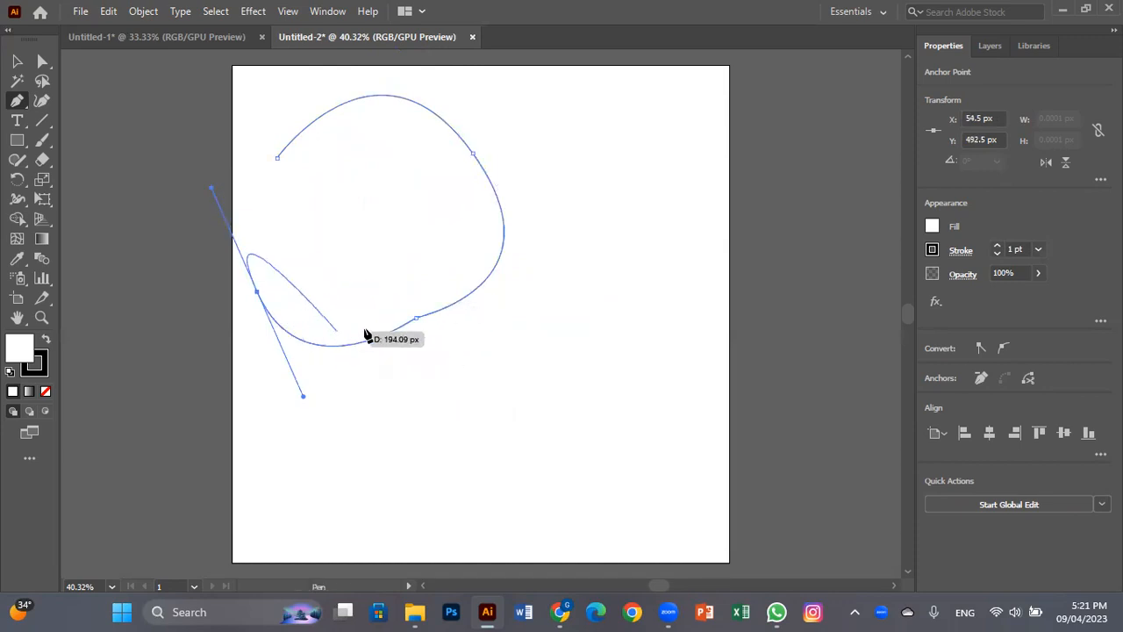
pyautogui.click(276, 160)
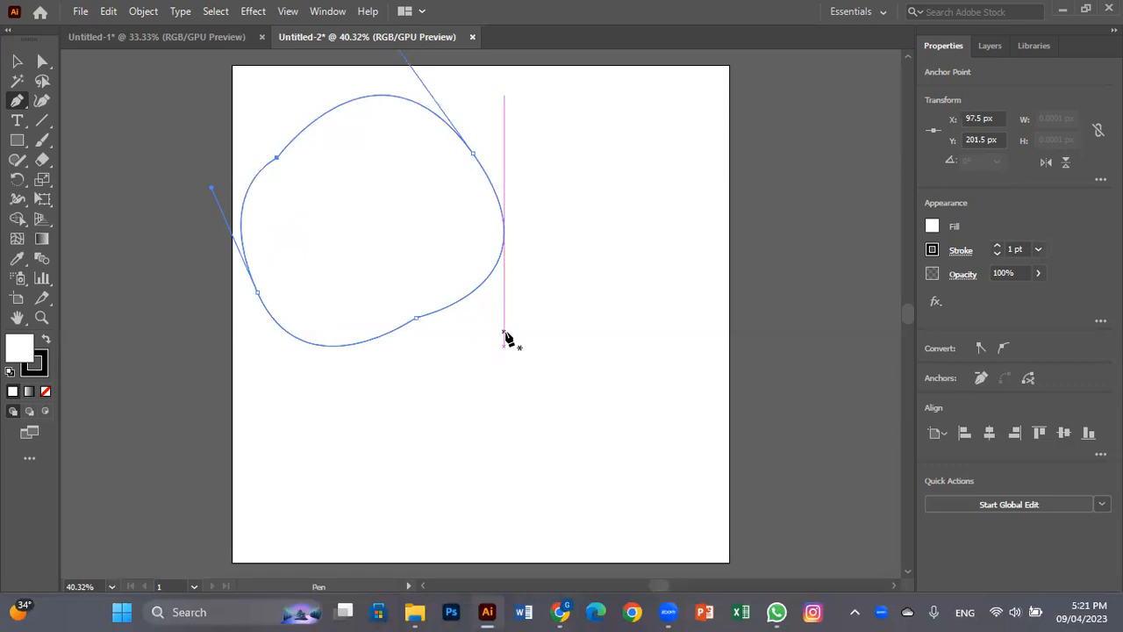
# - Undo all the curved Pen tool segments until the artboard is empty
pyautogui.hotkey('ctrl', 'z')
pyautogui.hotkey('ctrl', 'z')
pyautogui.hotkey('ctrl', 'z')
pyautogui.hotkey('ctrl', 'z')
pyautogui.hotkey('ctrl', 'z')
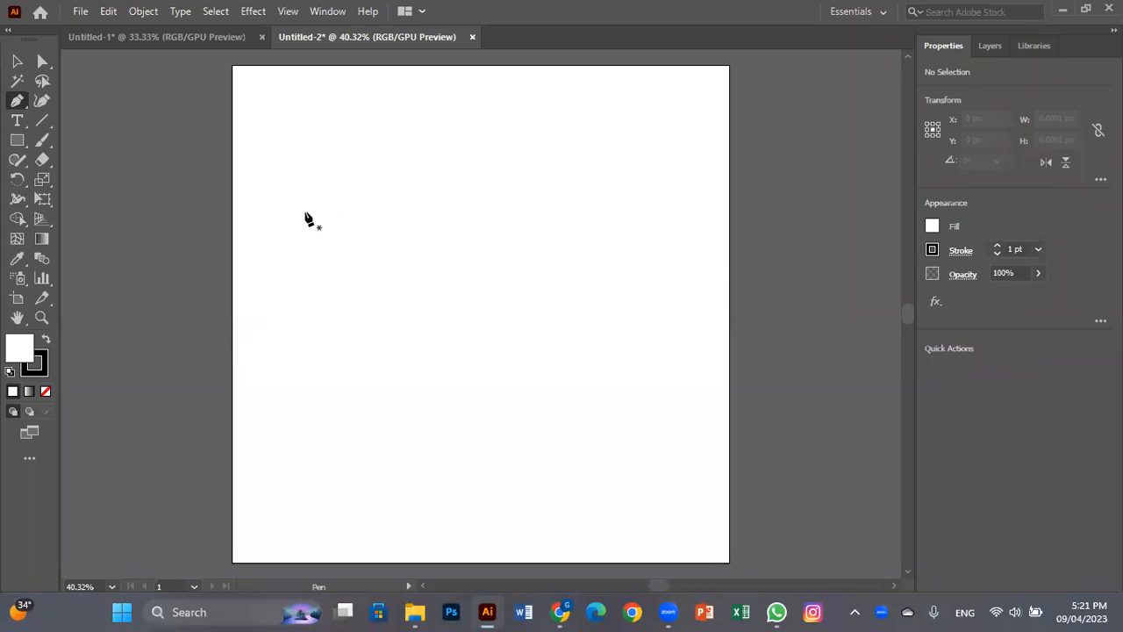
# - Draw an open three-anchor path of straight Pen tool segments, about 498 px wide and 263 px high, and end it
pyautogui.click(293, 182)
pyautogui.click(521, 158)
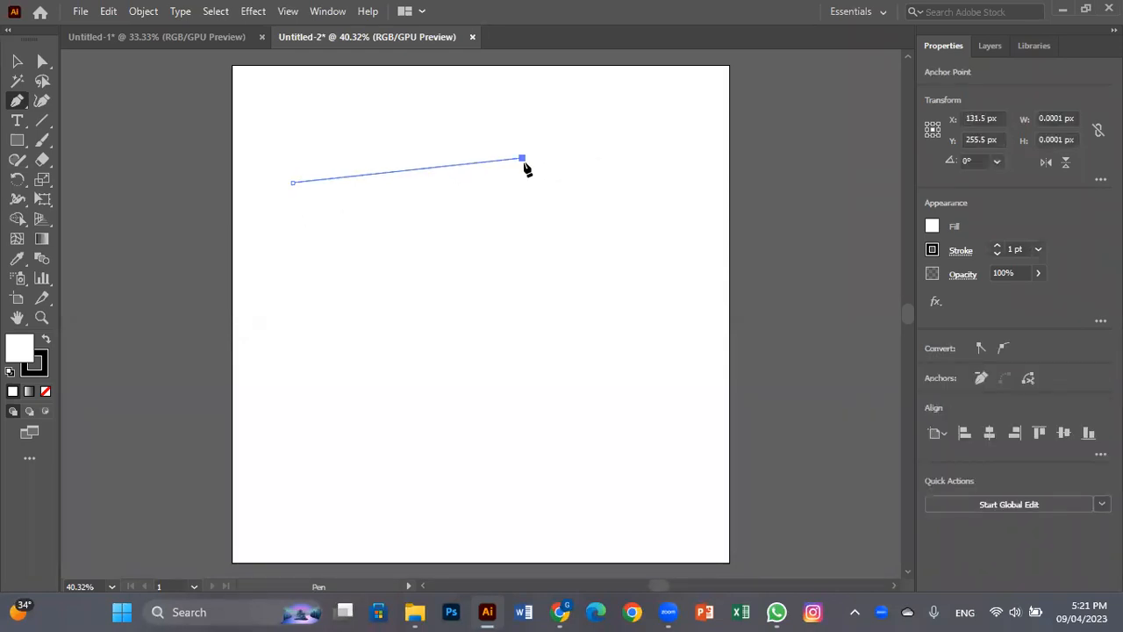
pyautogui.click(518, 279)
pyautogui.click(455, 334)
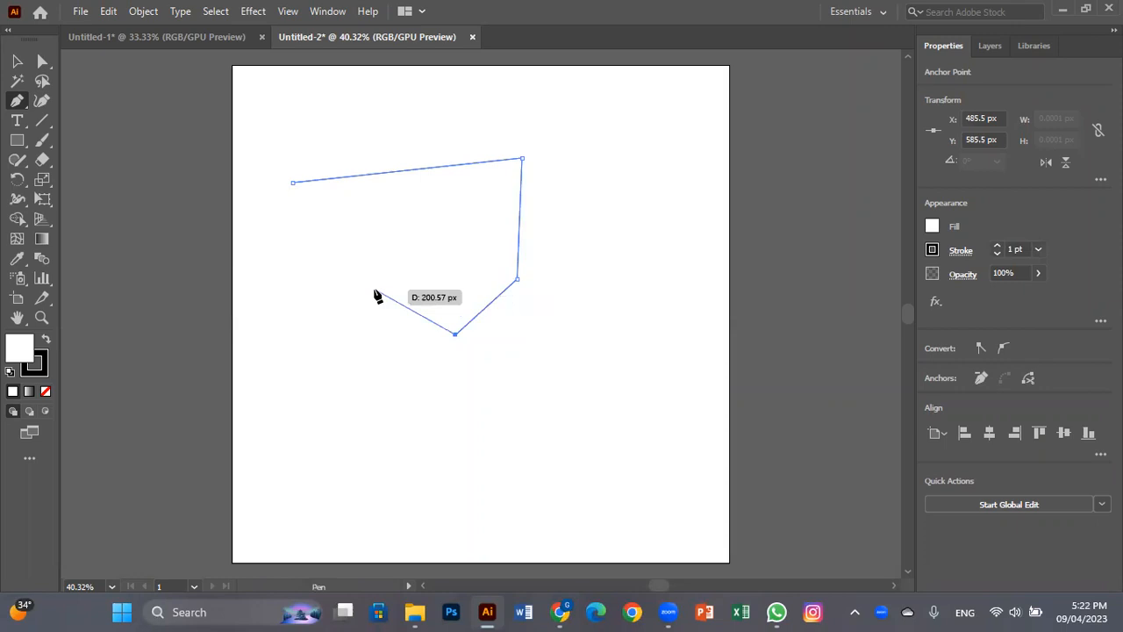
pyautogui.press('Escape')
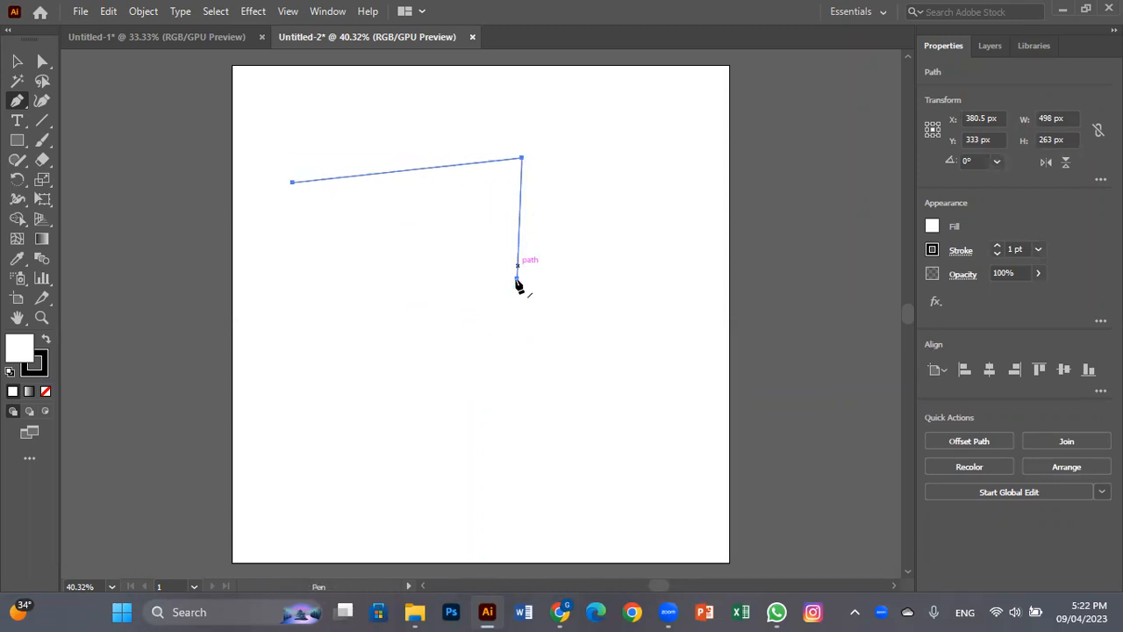
# - Delete and restore the open path, and continue it from its lower endpoint with a smooth curved segment
pyautogui.press('Delete')
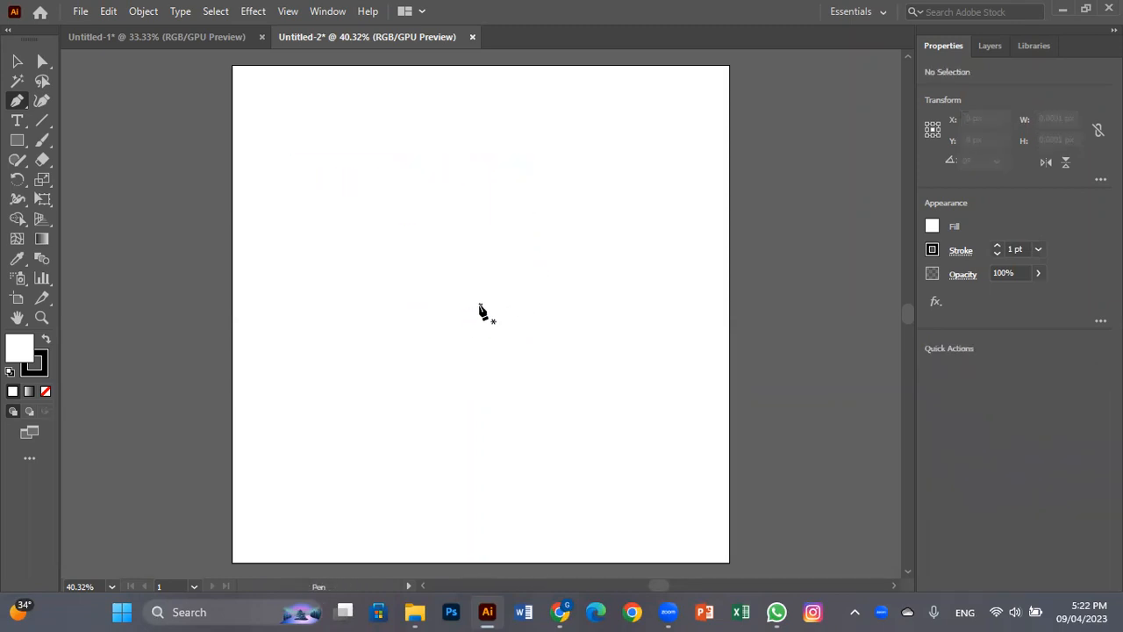
pyautogui.hotkey('ctrl', 'z')
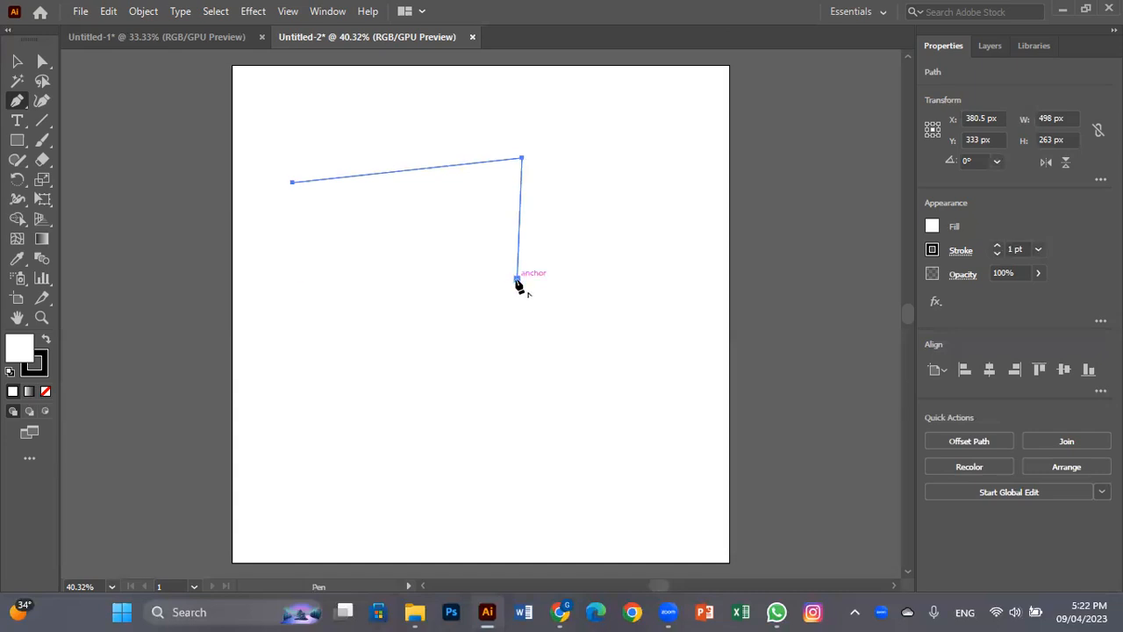
pyautogui.click(516, 280)
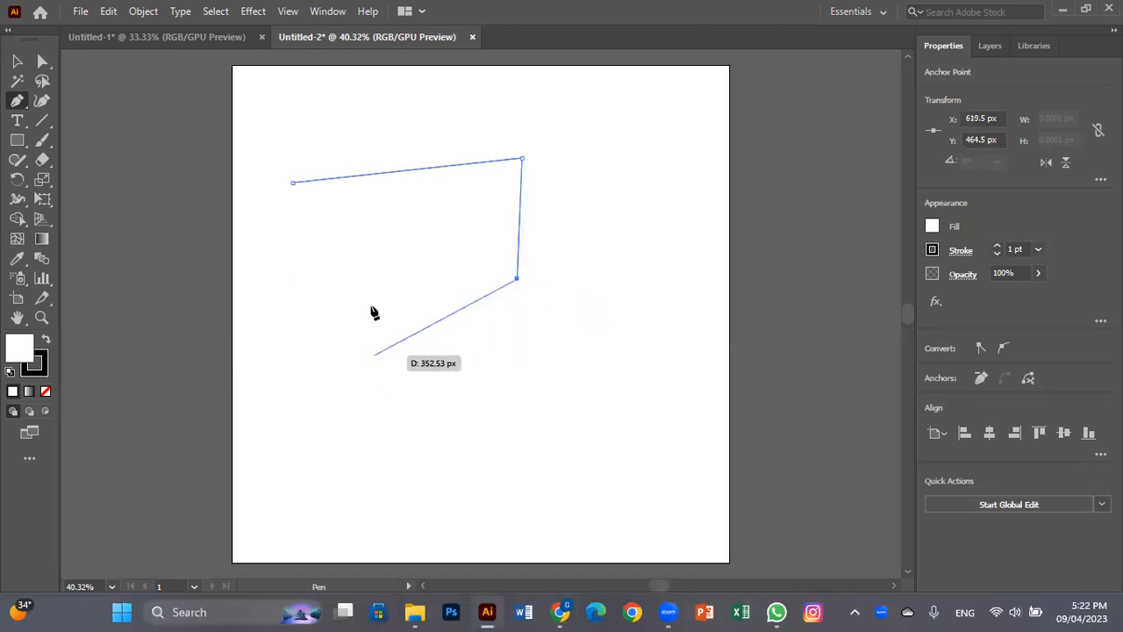
pyautogui.moveTo(423, 402); pyautogui.dragTo(291, 397)
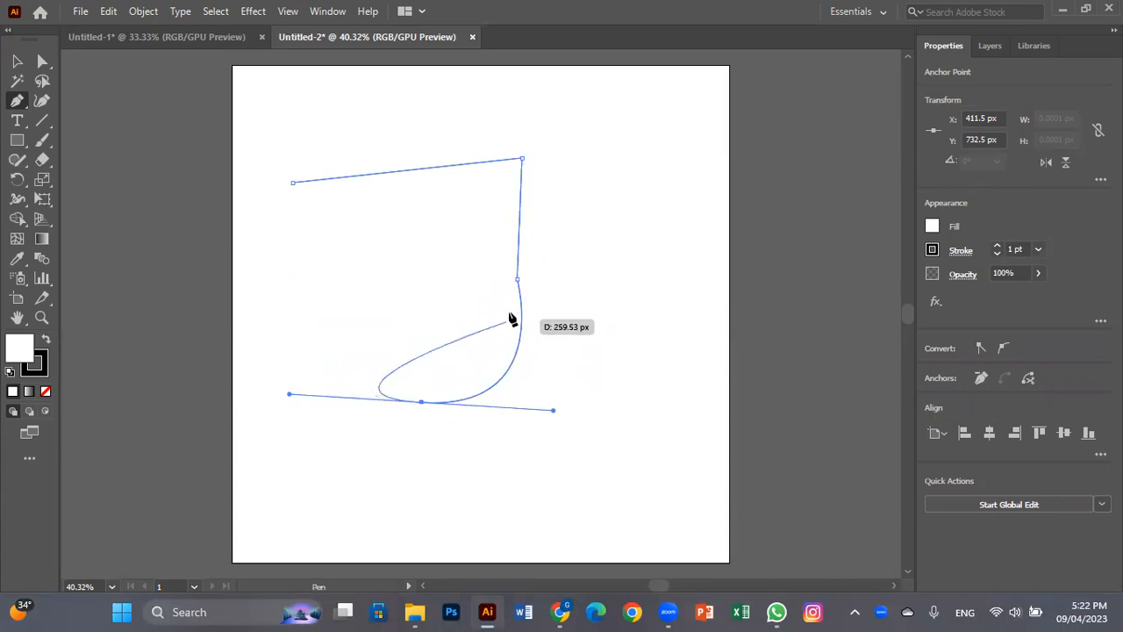
# - Undo the curved segment, extend the path from its lower endpoint with a straight segment, and try and undo a further one
pyautogui.hotkey('ctrl', 'z')
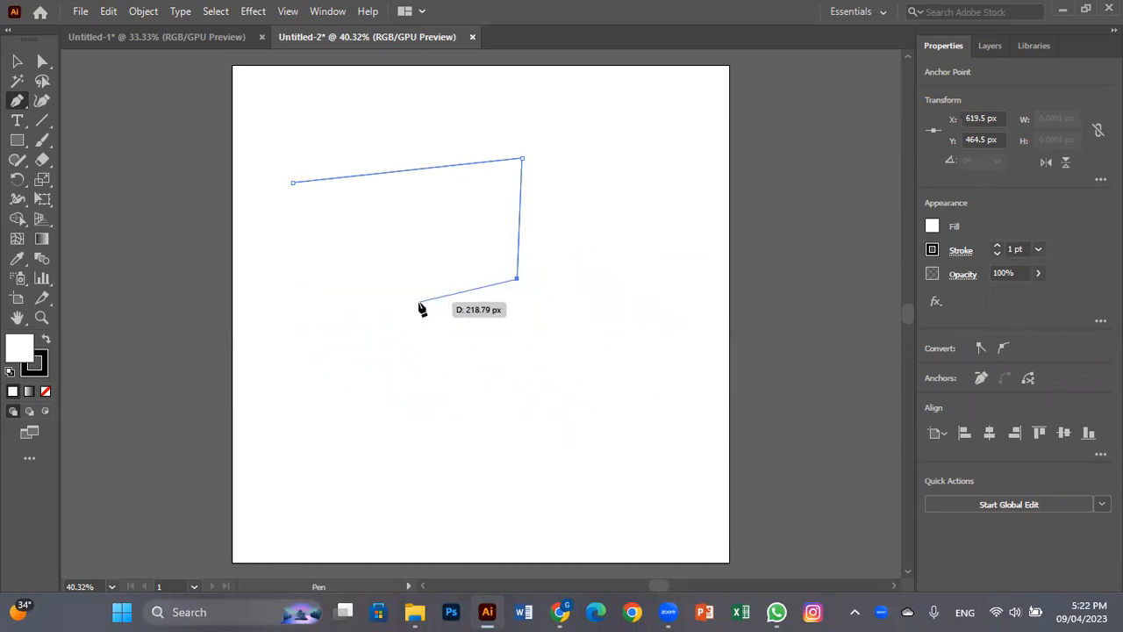
pyautogui.click(481, 349)
pyautogui.click(397, 393)
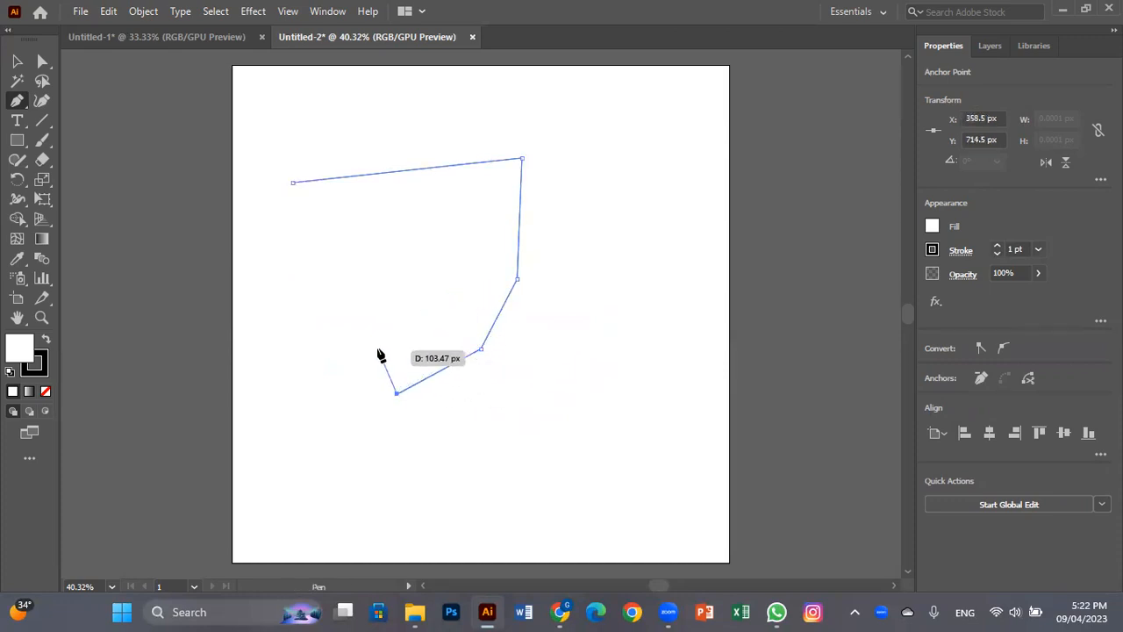
pyautogui.hotkey('ctrl', 'z')
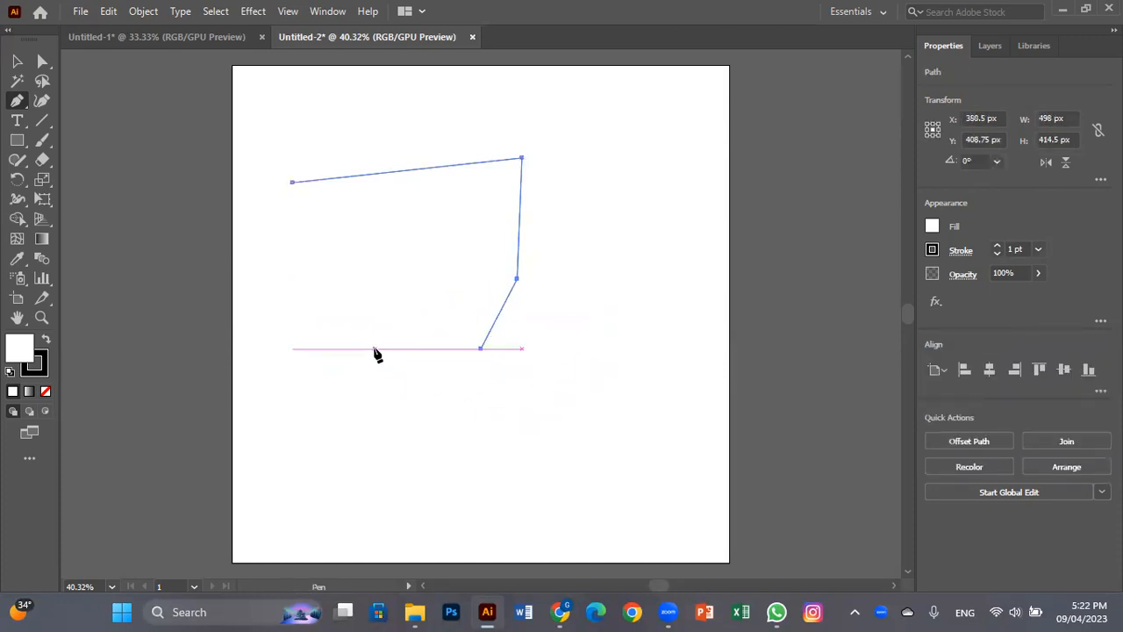
pyautogui.click(480, 349)
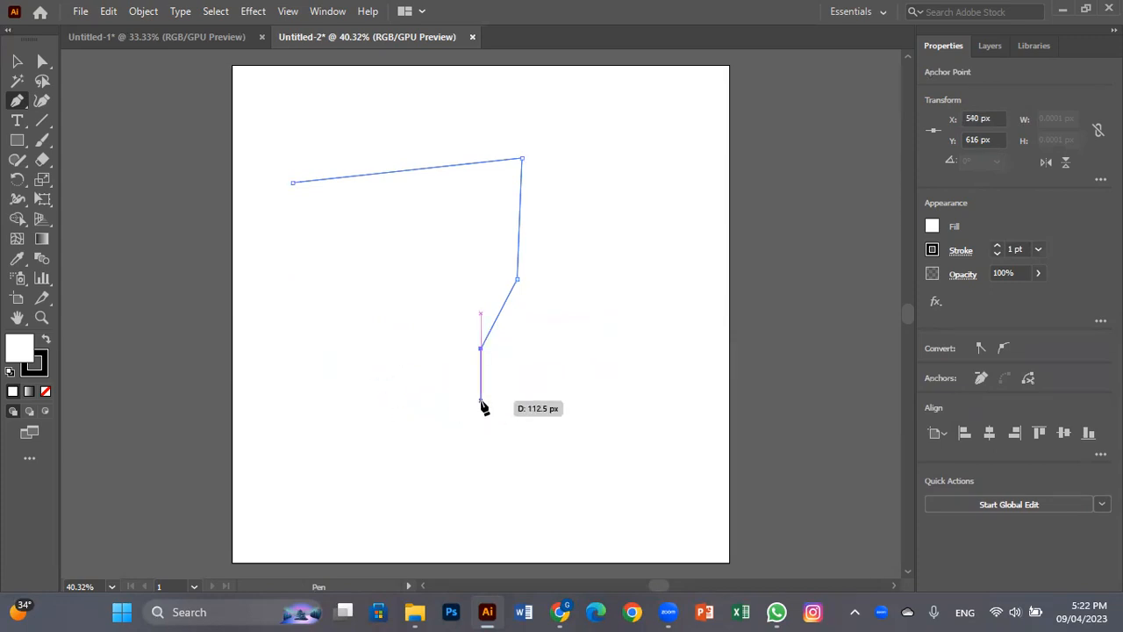
pyautogui.click(370, 406)
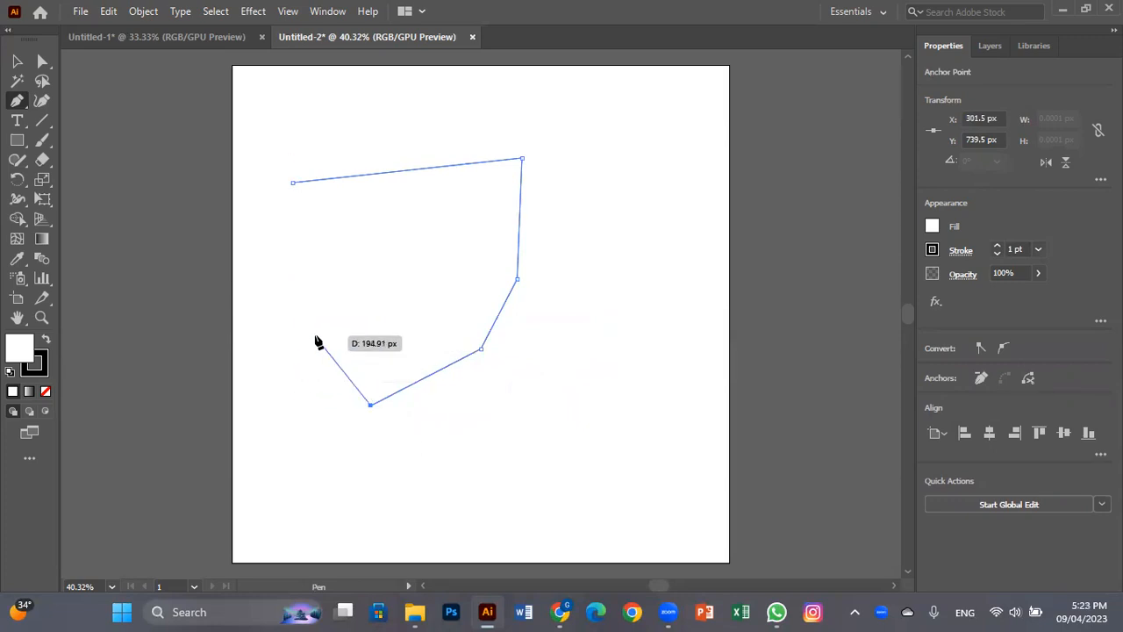
pyautogui.hotkey('ctrl', 'z')
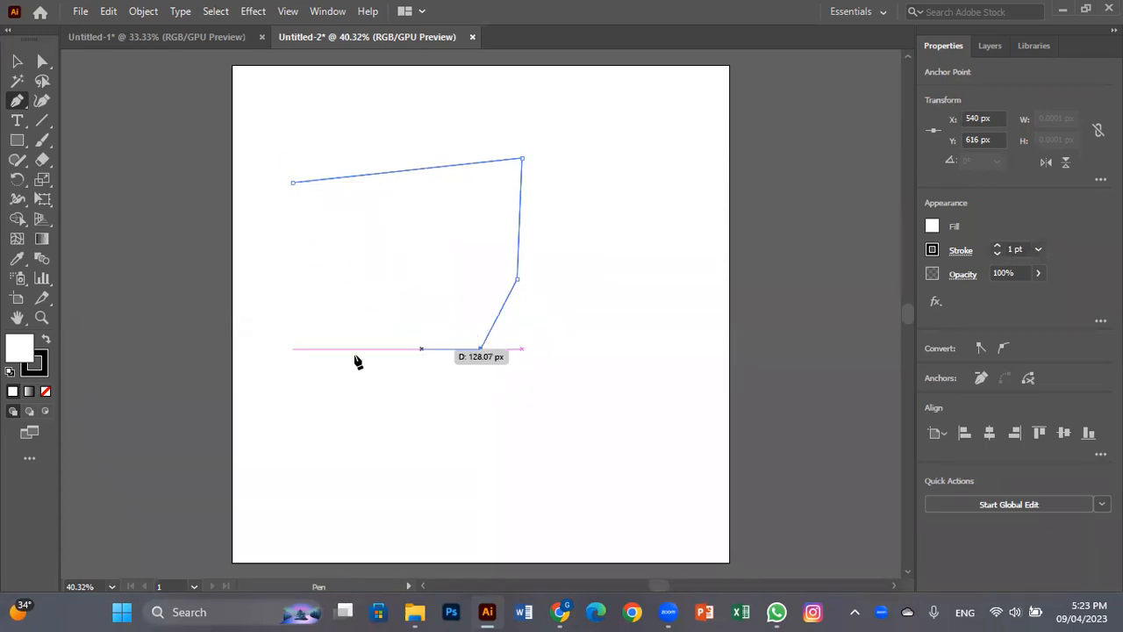
# - Set the path's fill to None, make its stroke active, and close the path with a straight segment at its first anchor
pyautogui.click(46, 390)
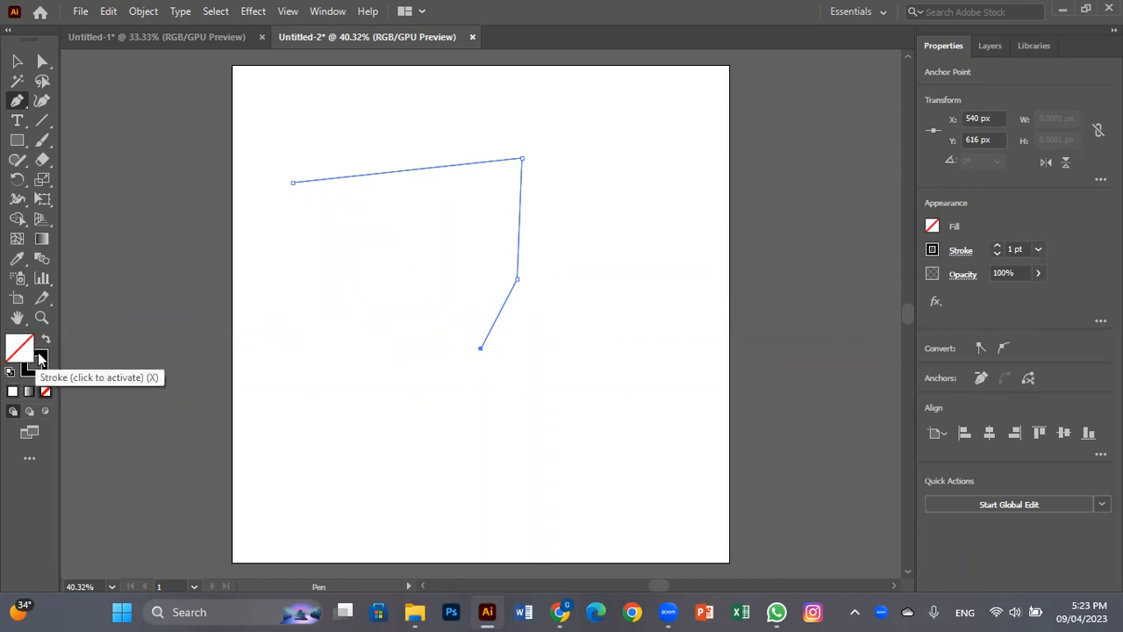
pyautogui.click(39, 363)
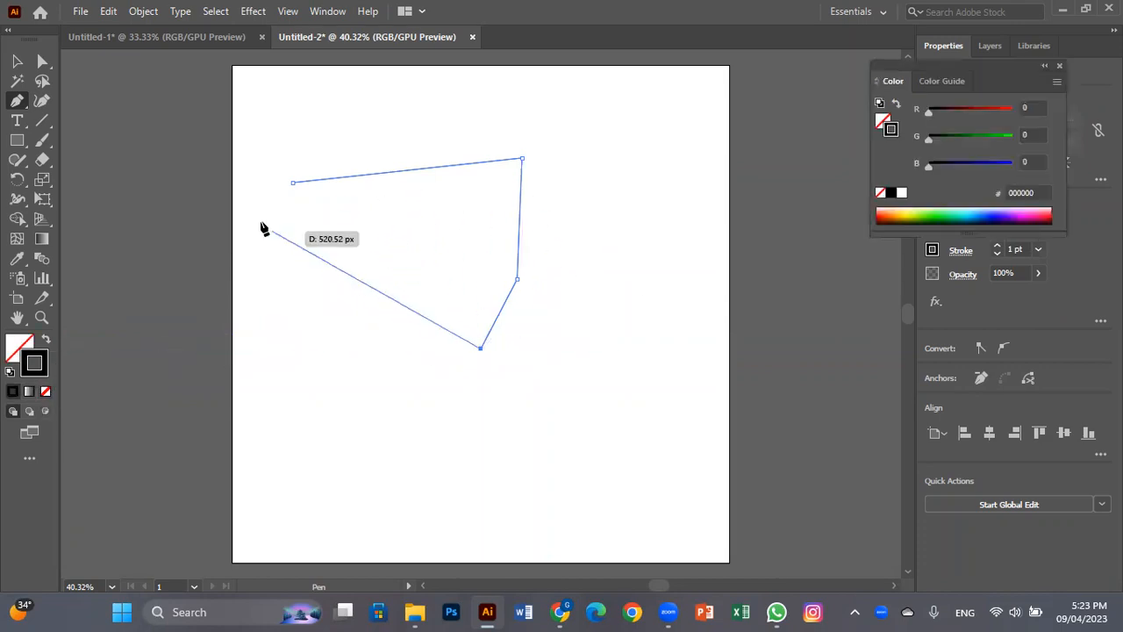
pyautogui.click(293, 184)
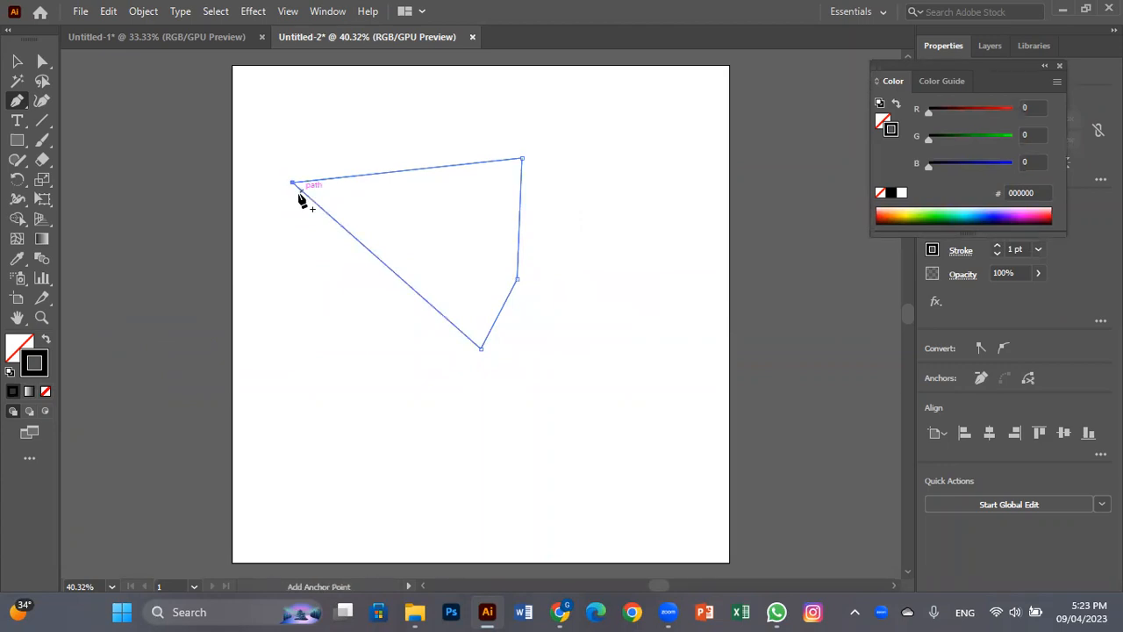
# - Undo the whole straight-segment path until the artboard is empty, and dismiss the floating color settings
pyautogui.hotkey('ctrl', 'z')
pyautogui.hotkey('ctrl', 'z')
pyautogui.hotkey('ctrl', 'z')
pyautogui.hotkey('ctrl', 'z')
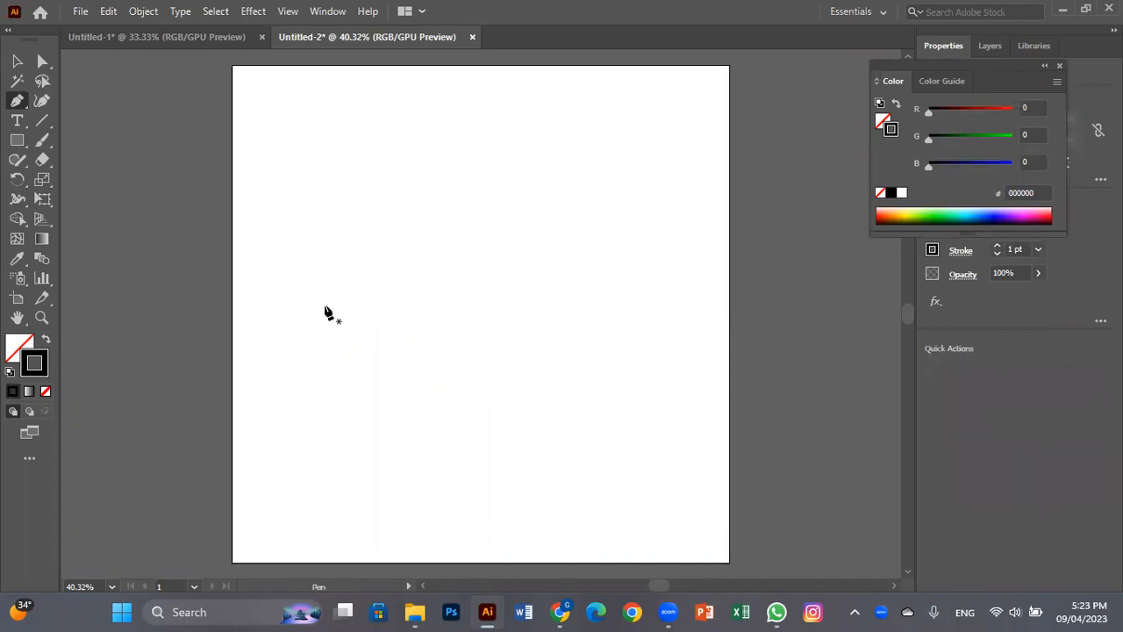
pyautogui.click(1058, 66)
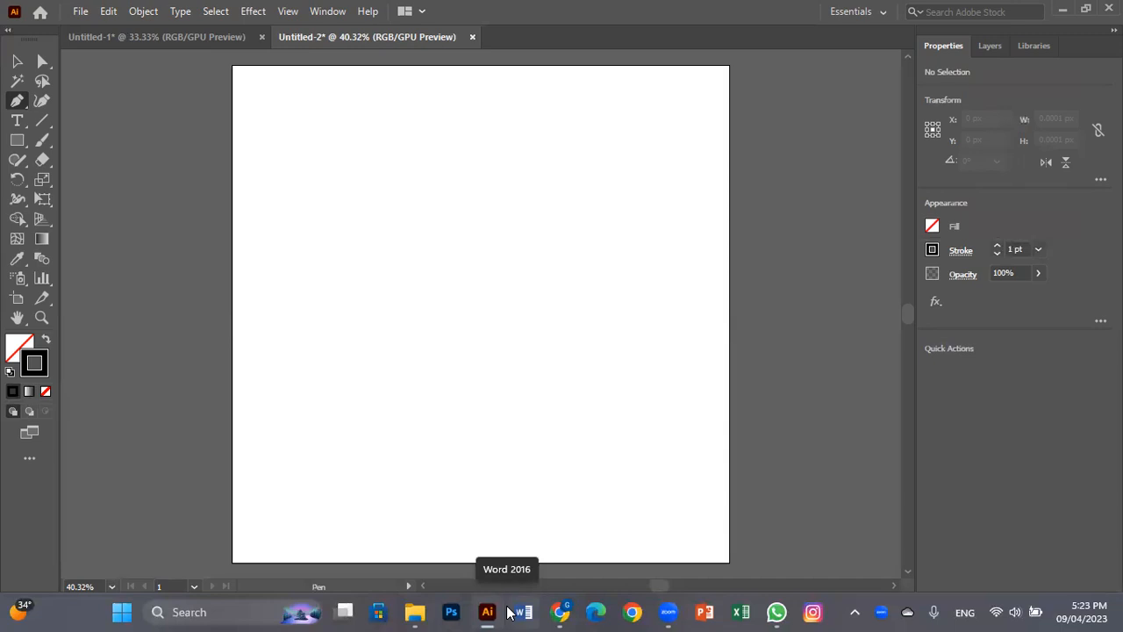
# - Switch to Chrome and browse the vector cartoon image results for a character to use
pyautogui.click(559, 612)
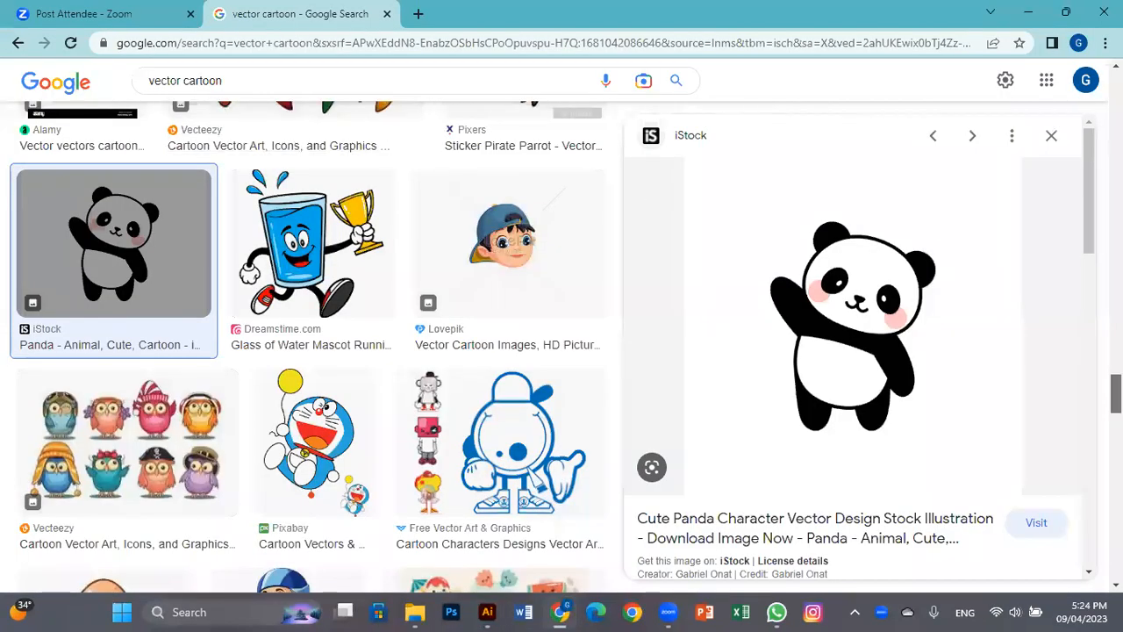
pyautogui.scroll(5, 307, 351)
pyautogui.scroll(10, 307, 351)
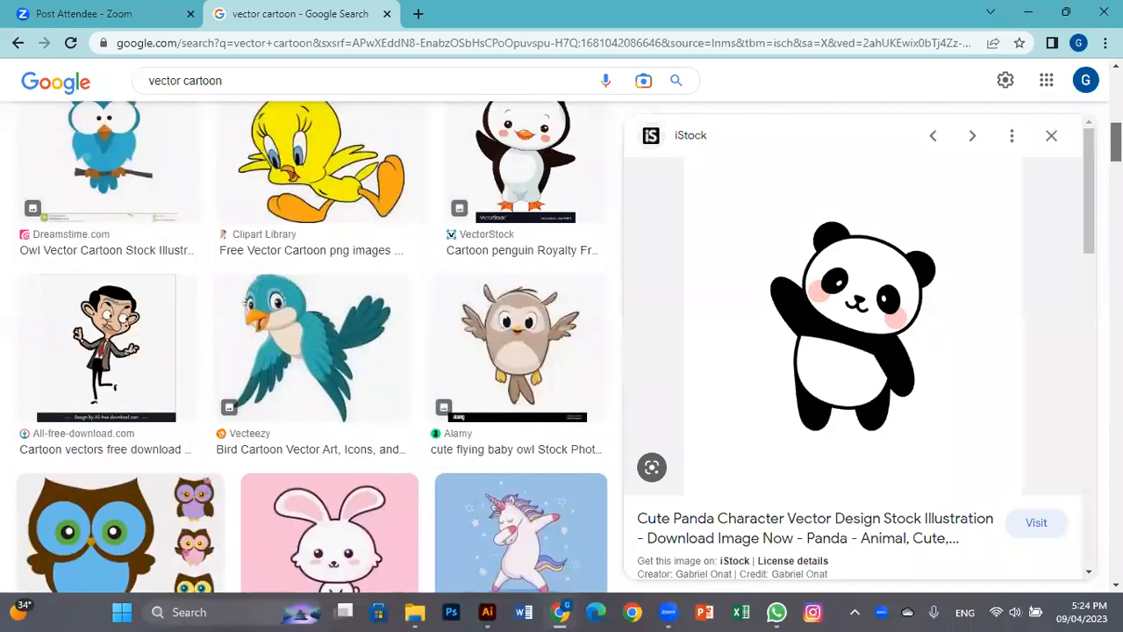
pyautogui.scroll(3, 307, 351)
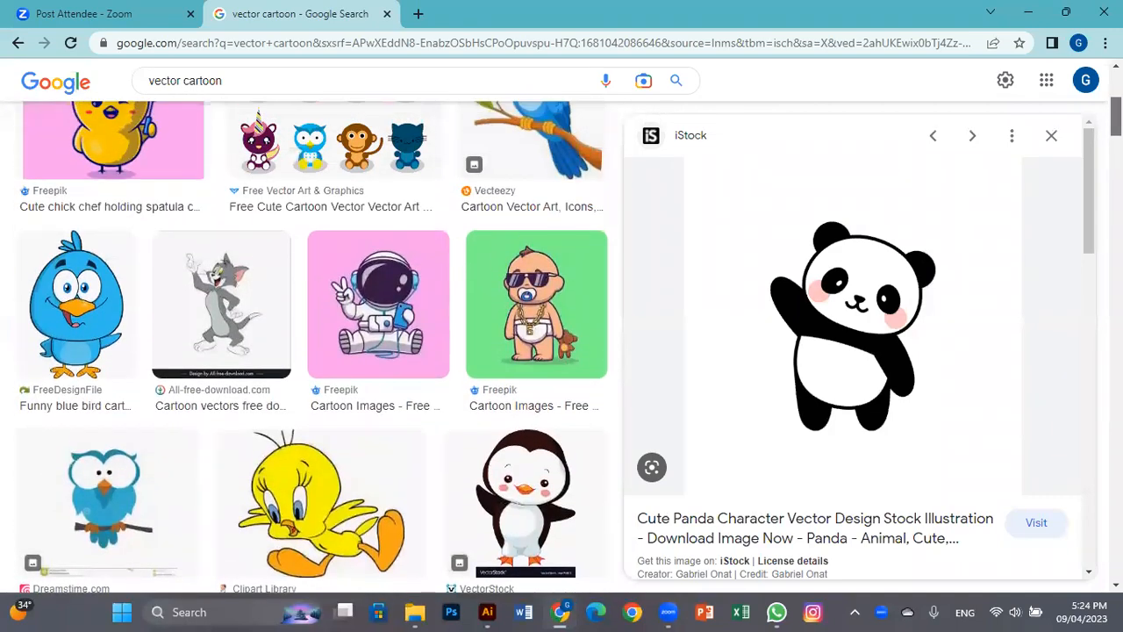
pyautogui.scroll(3, 307, 351)
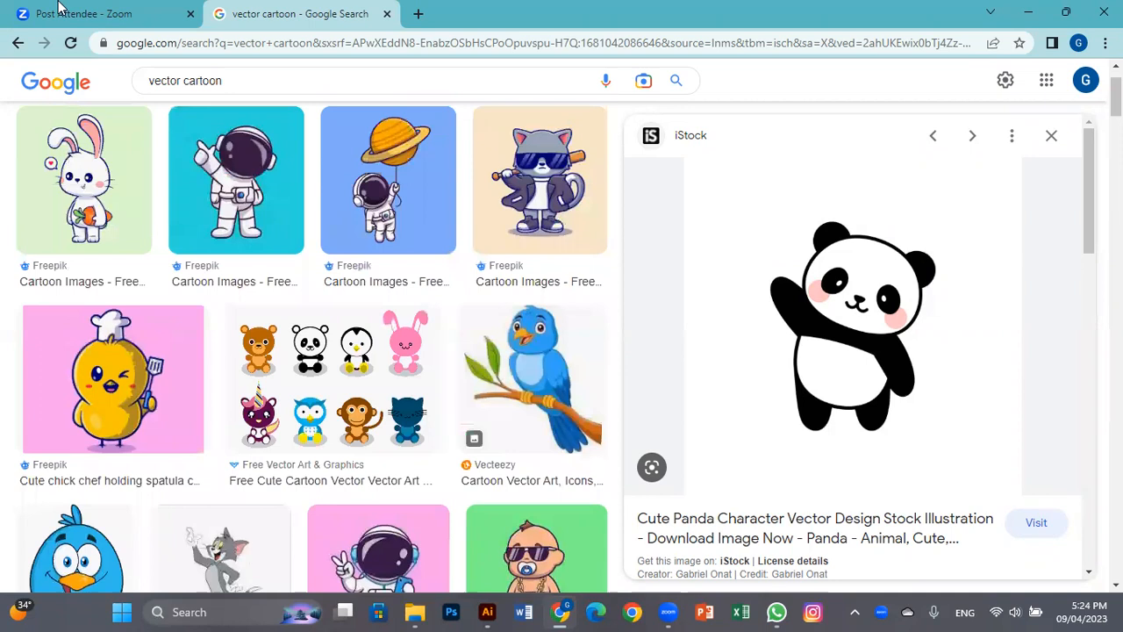
pyautogui.scroll(1, 307, 351)
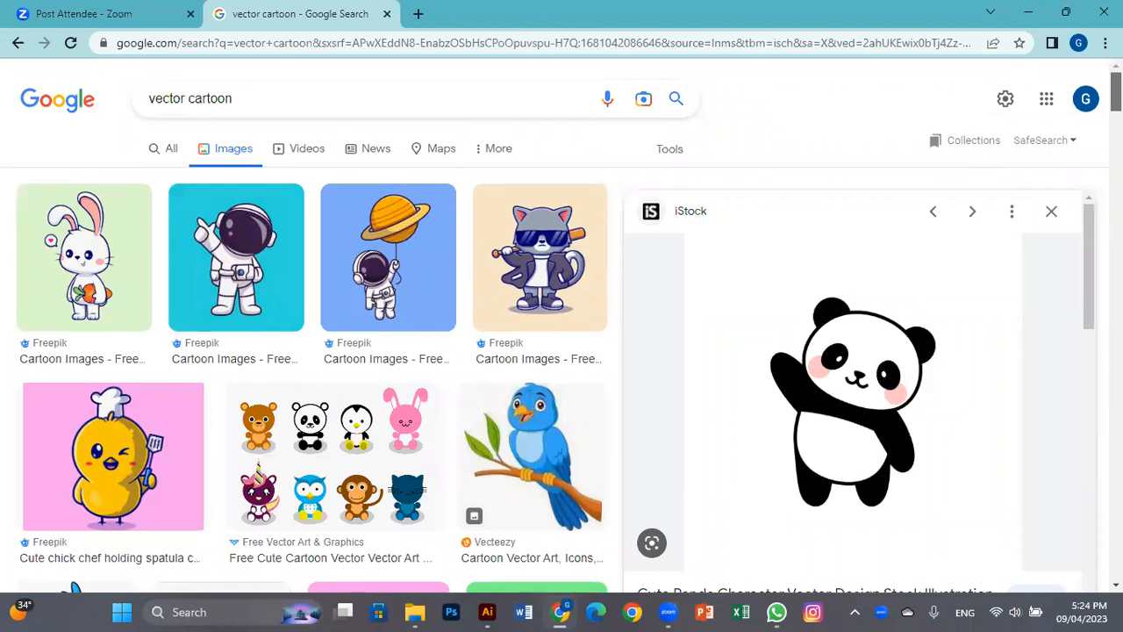
pyautogui.scroll(-2, 74, 588)
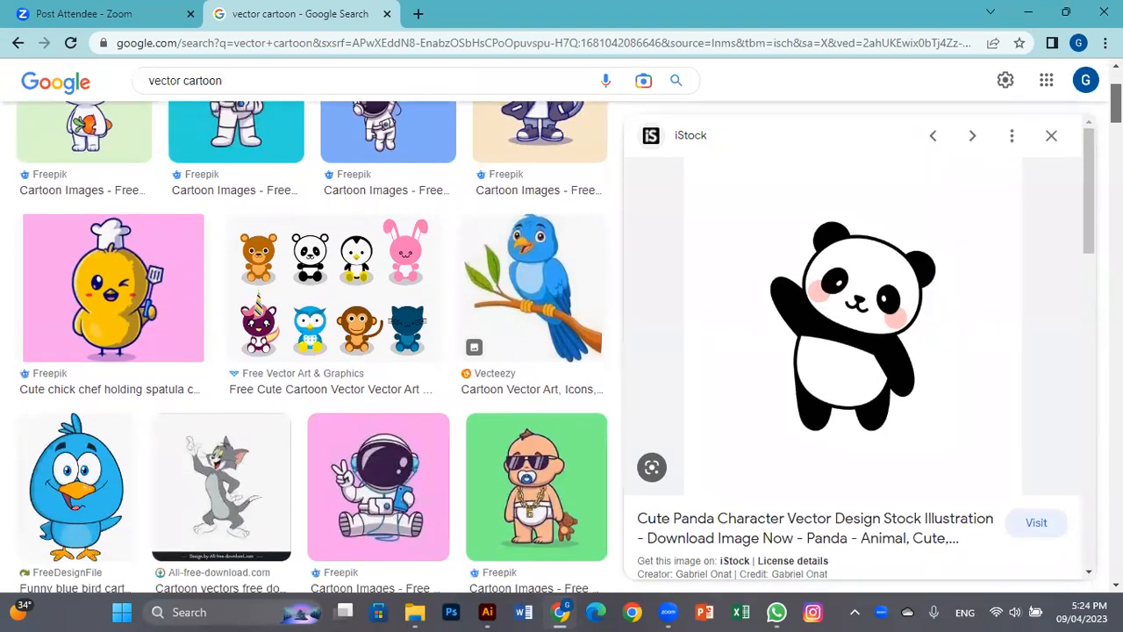
pyautogui.scroll(-10, 307, 351)
pyautogui.scroll(-8, 307, 350)
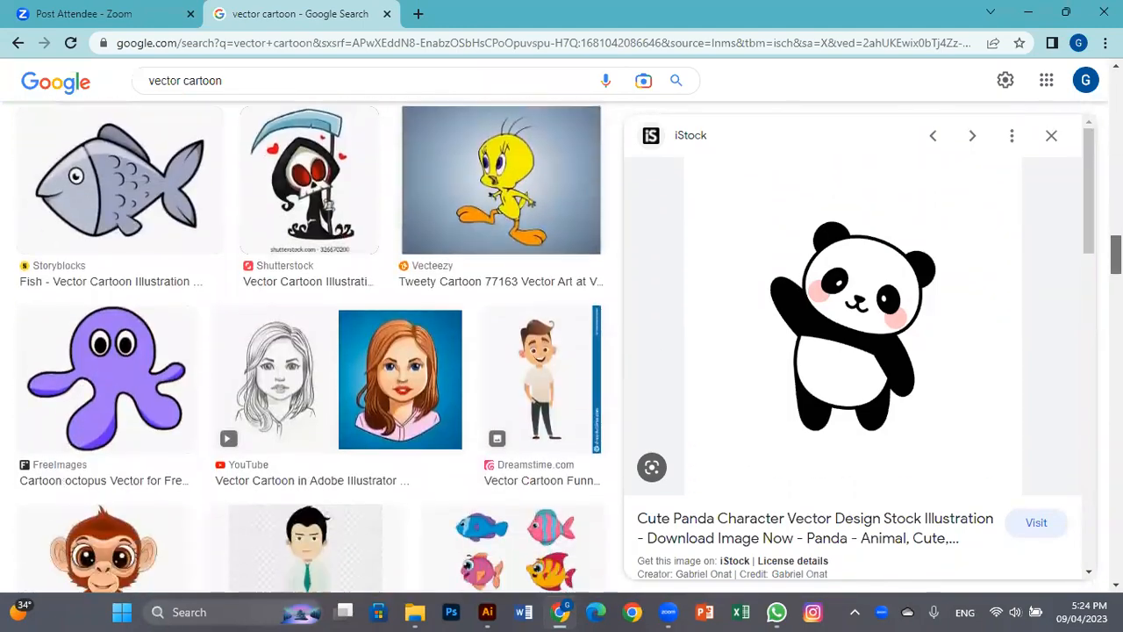
pyautogui.scroll(-8, 307, 351)
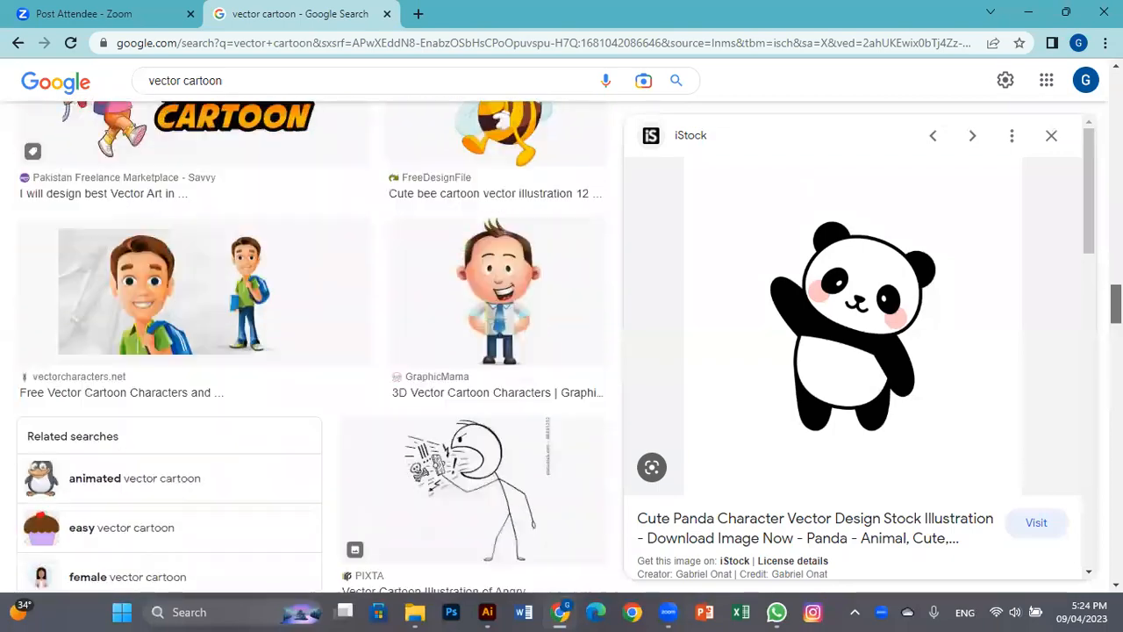
pyautogui.scroll(-8, 307, 351)
pyautogui.scroll(10, 307, 351)
pyautogui.scroll(10, 307, 351)
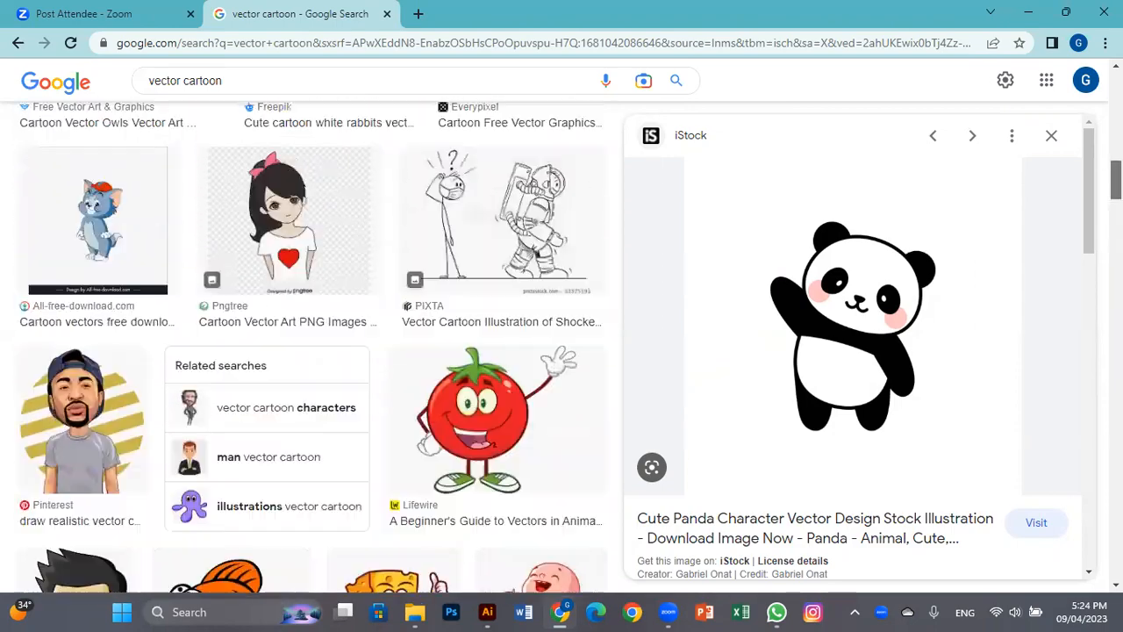
pyautogui.scroll(10, 313, 347)
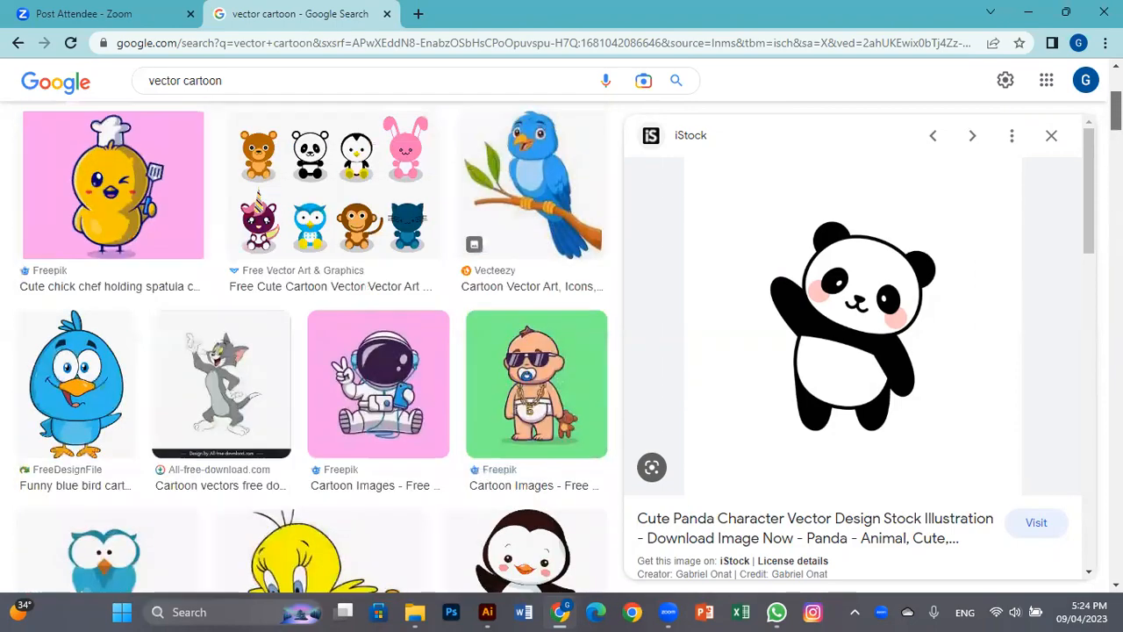
pyautogui.scroll(5, 313, 347)
pyautogui.scroll(-10, 313, 347)
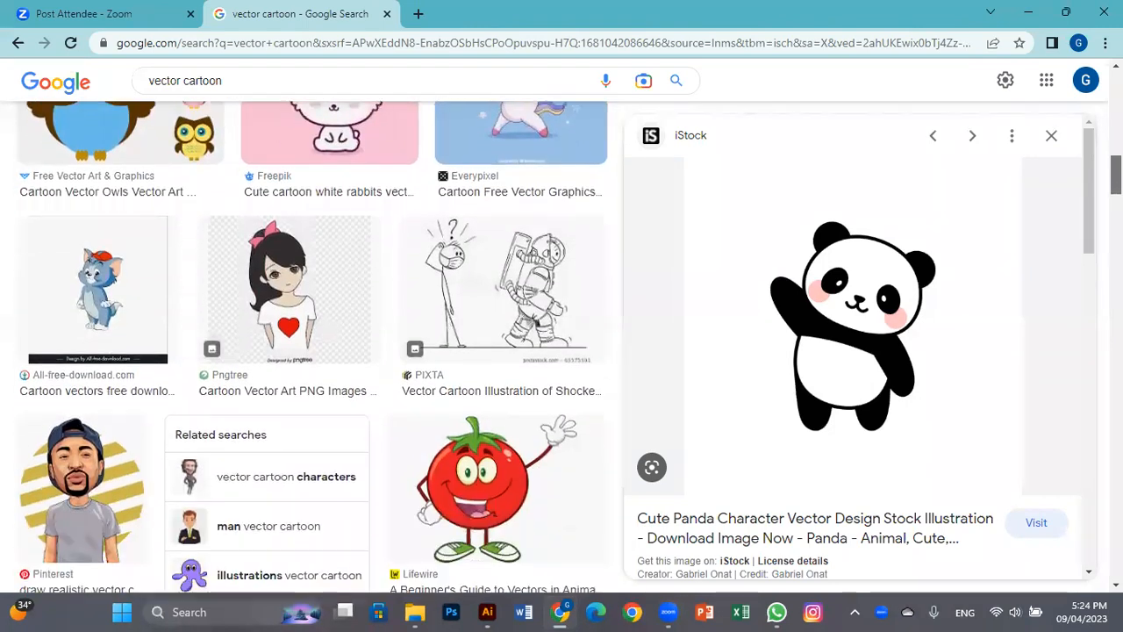
# - Open the preview of the Cartoon Vector Owls image and copy the image
pyautogui.moveTo(1117, 174); pyautogui.dragTo(1117, 162)
pyautogui.click(140, 259)
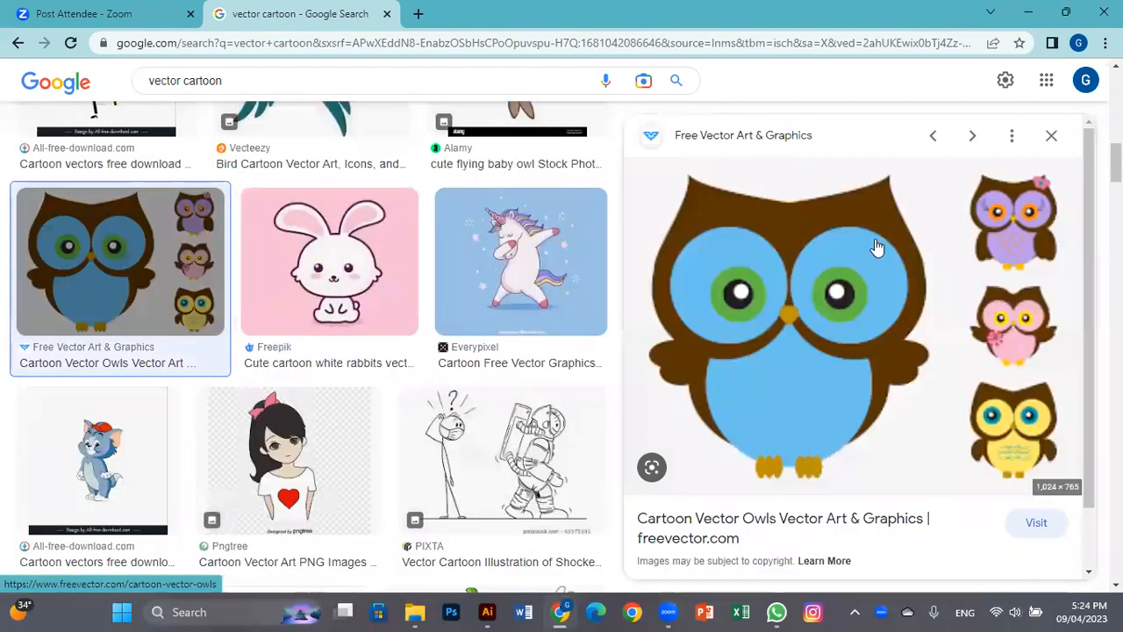
pyautogui.rightClick(759, 266)
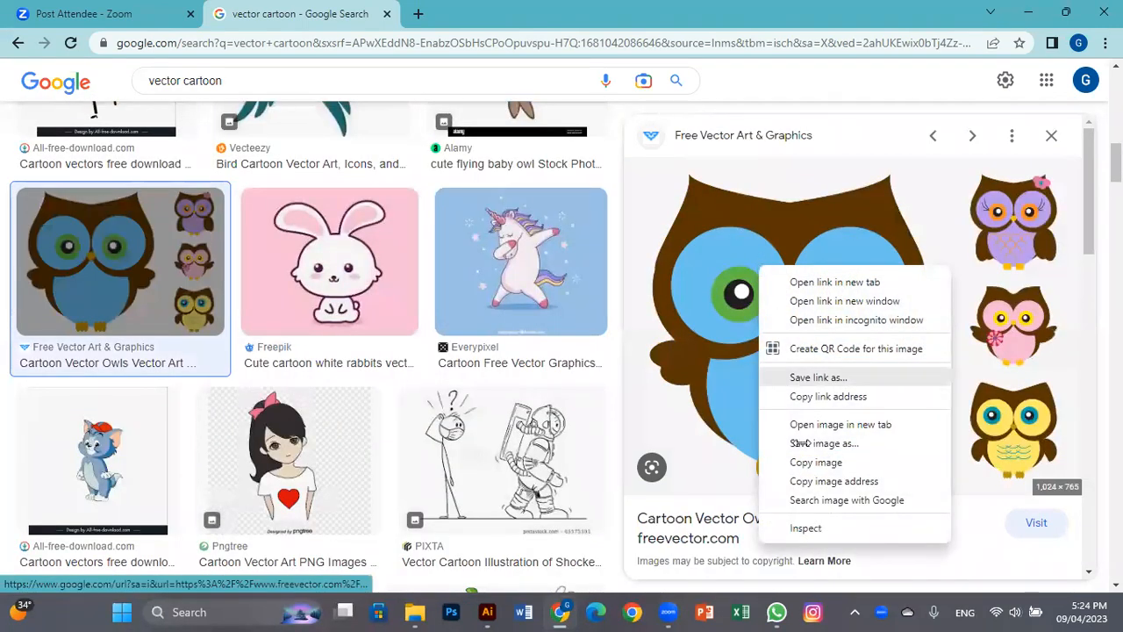
pyautogui.click(742, 283)
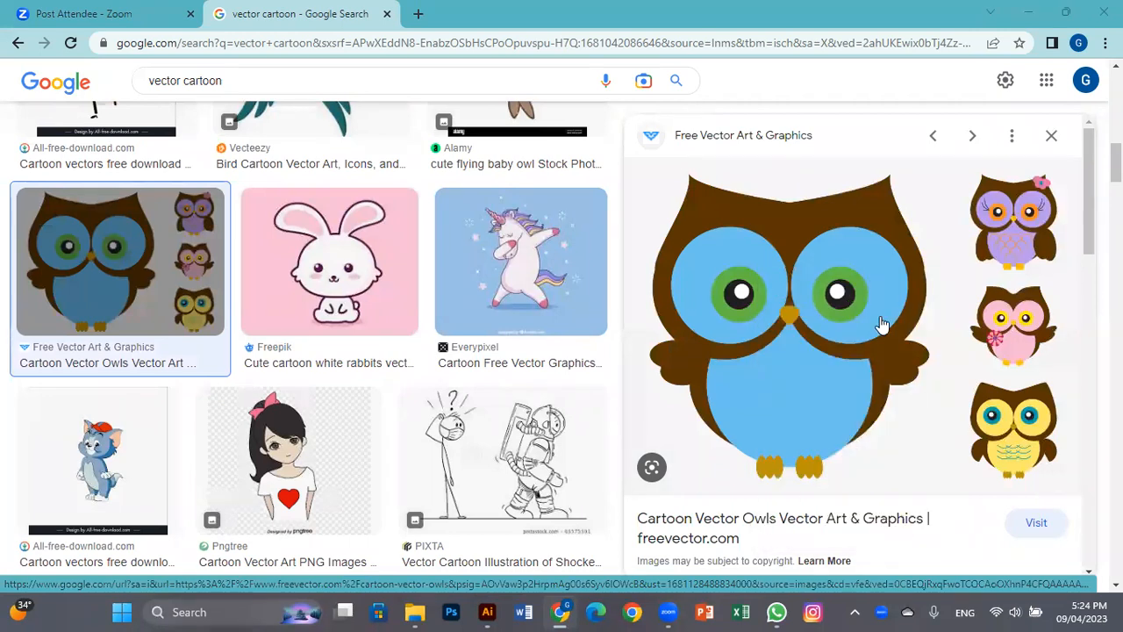
pyautogui.rightClick(845, 311)
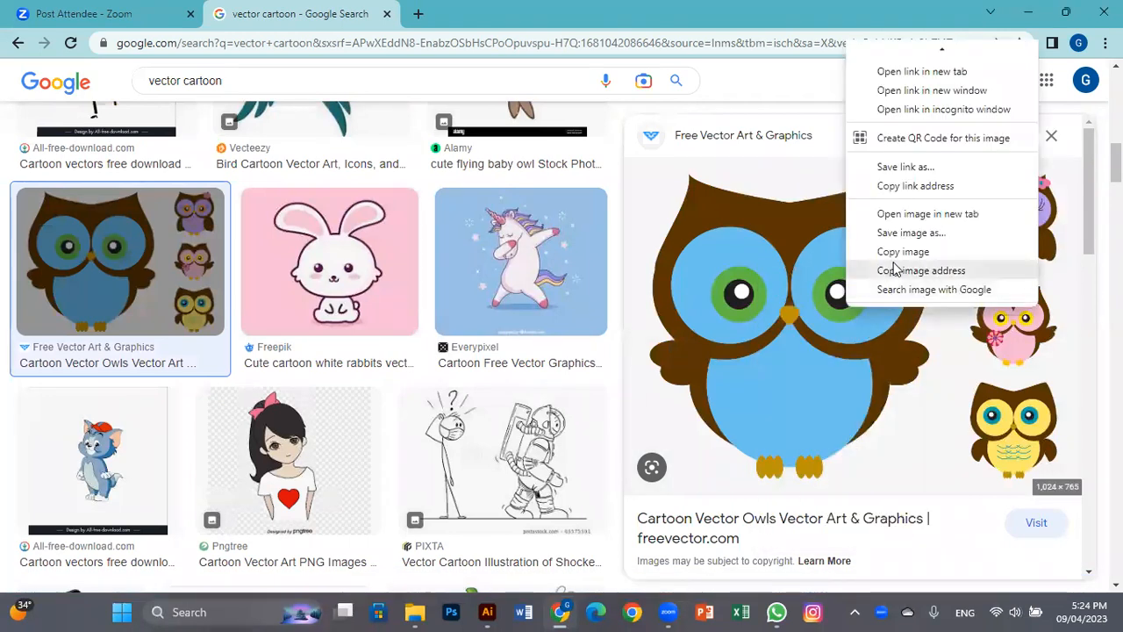
pyautogui.click(894, 255)
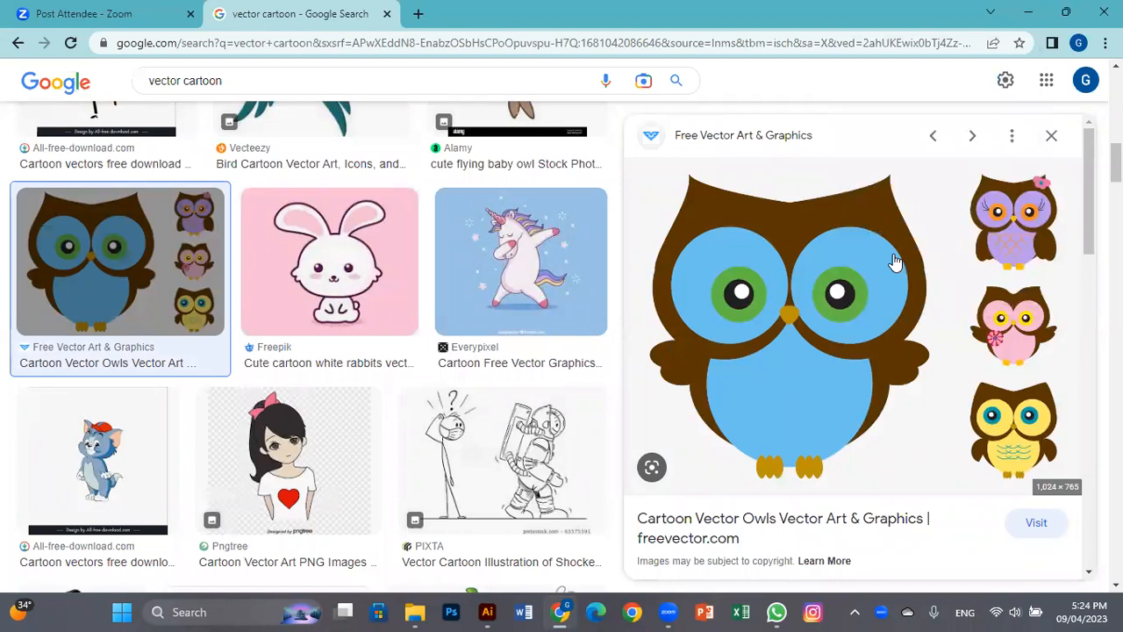
# - Switch back to Illustrator, paste the copied owls image onto the Untitled-2 artboard, and activate the Selection tool
pyautogui.click(485, 612)
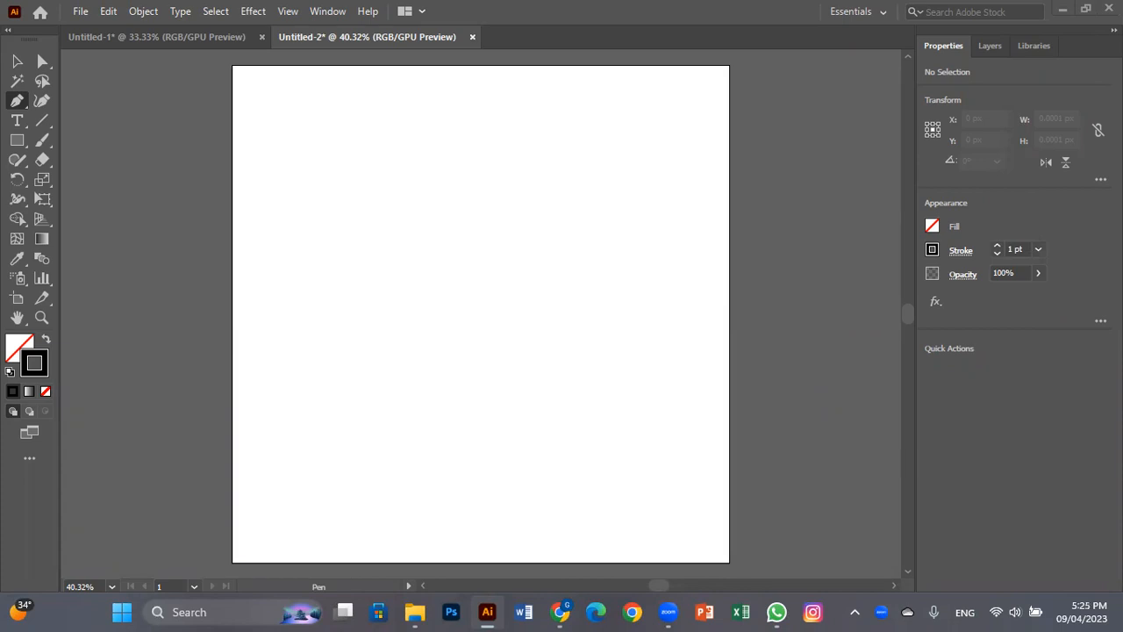
pyautogui.click(618, 350)
pyautogui.click(617, 350)
pyautogui.press('ctrl')
pyautogui.hotkey('ctrl', 'v')
pyautogui.press('v')
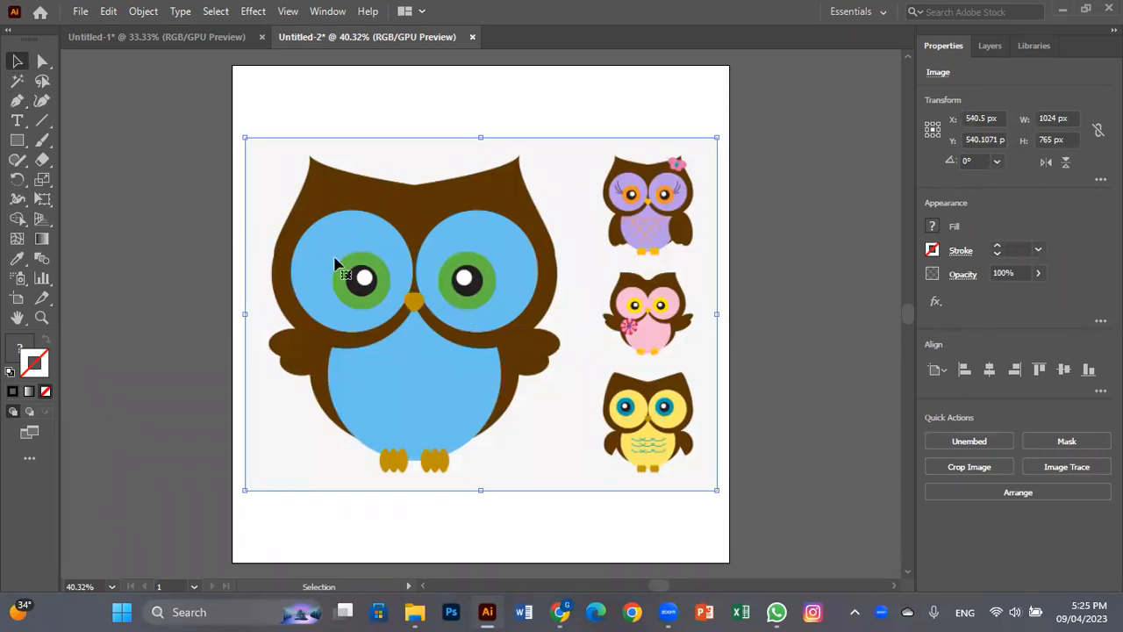
# - Crop the pasted owls image to the large blue-and-brown owl, with a crop area of about 671 by 730 px
pyautogui.press('ctrl')
pyautogui.scroll(6, 338, 267)
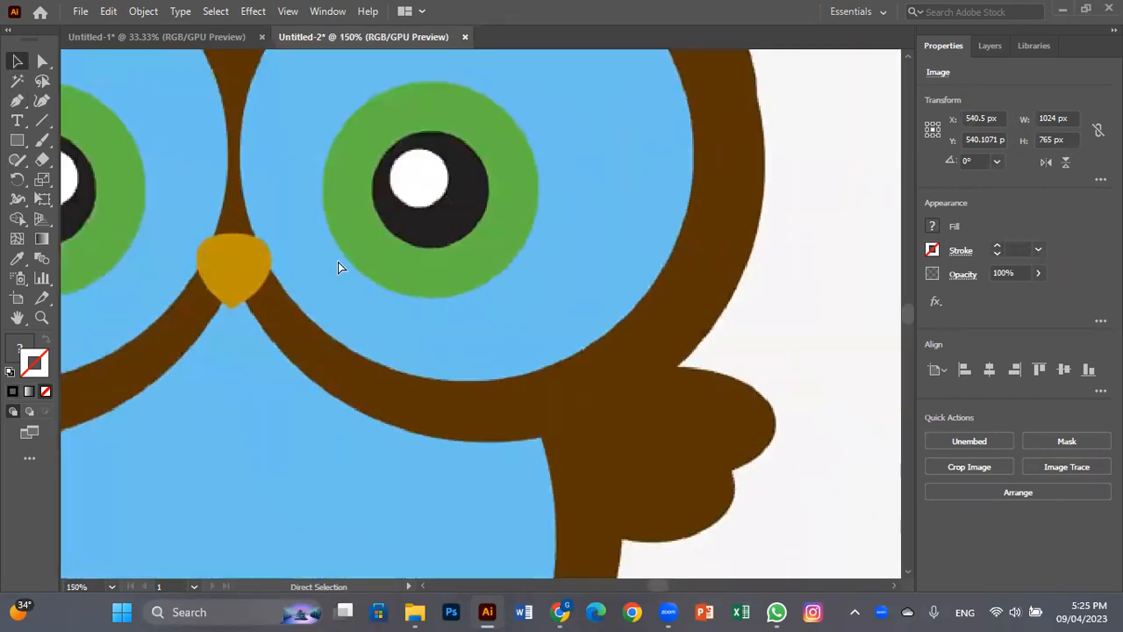
pyautogui.scroll(-6, 338, 268)
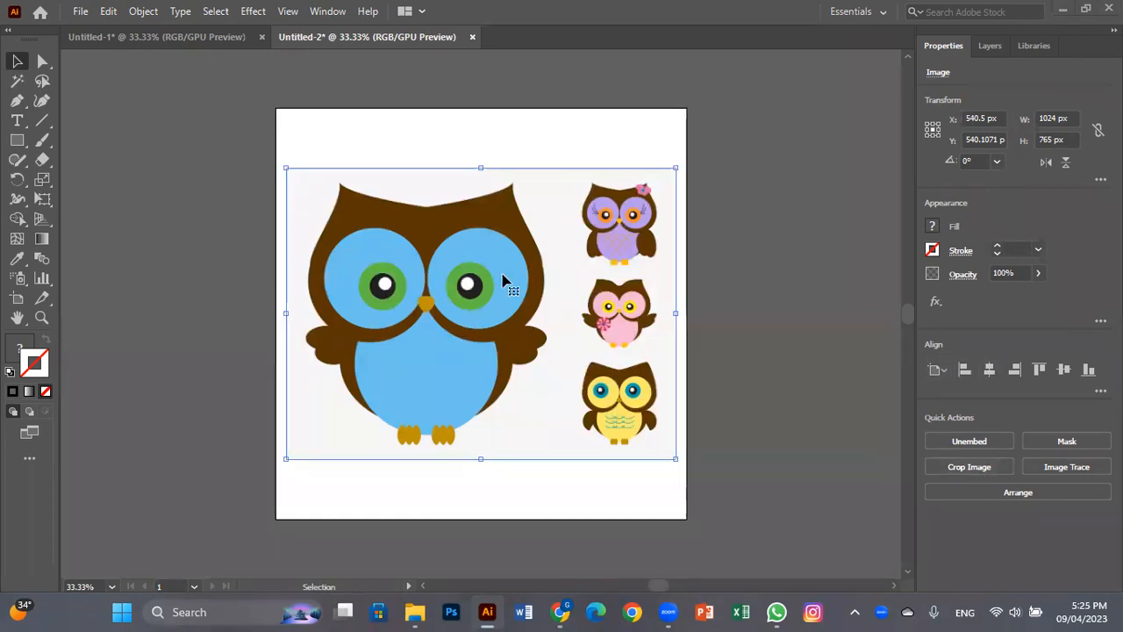
pyautogui.click(987, 468)
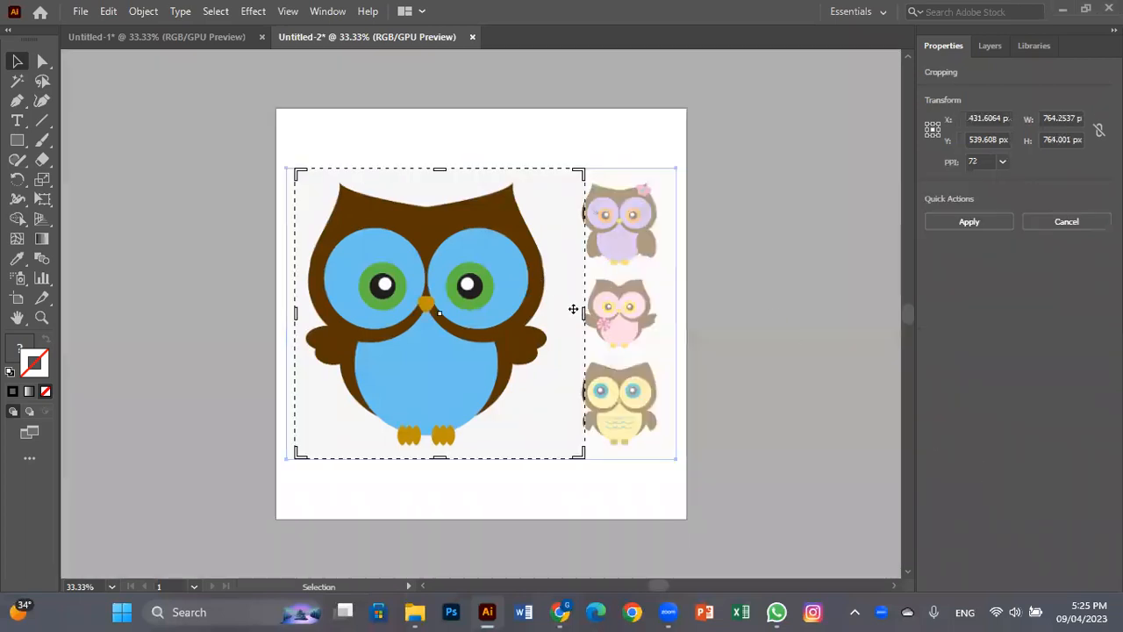
pyautogui.moveTo(583, 315); pyautogui.dragTo(558, 318)
pyautogui.moveTo(296, 323); pyautogui.dragTo(307, 315)
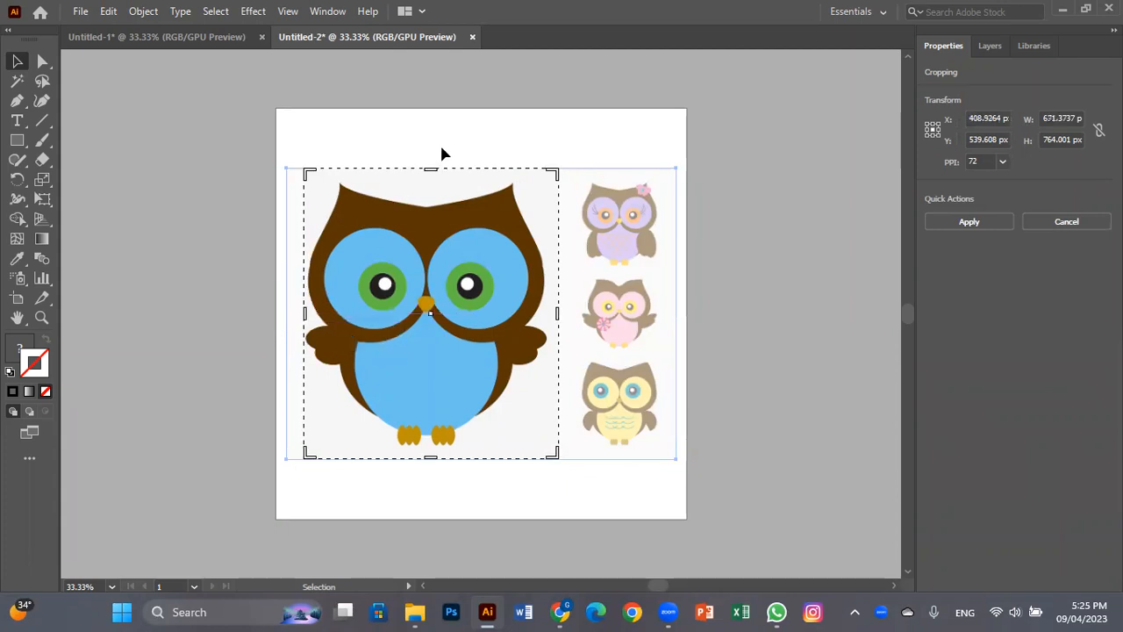
pyautogui.moveTo(431, 170); pyautogui.dragTo(431, 177)
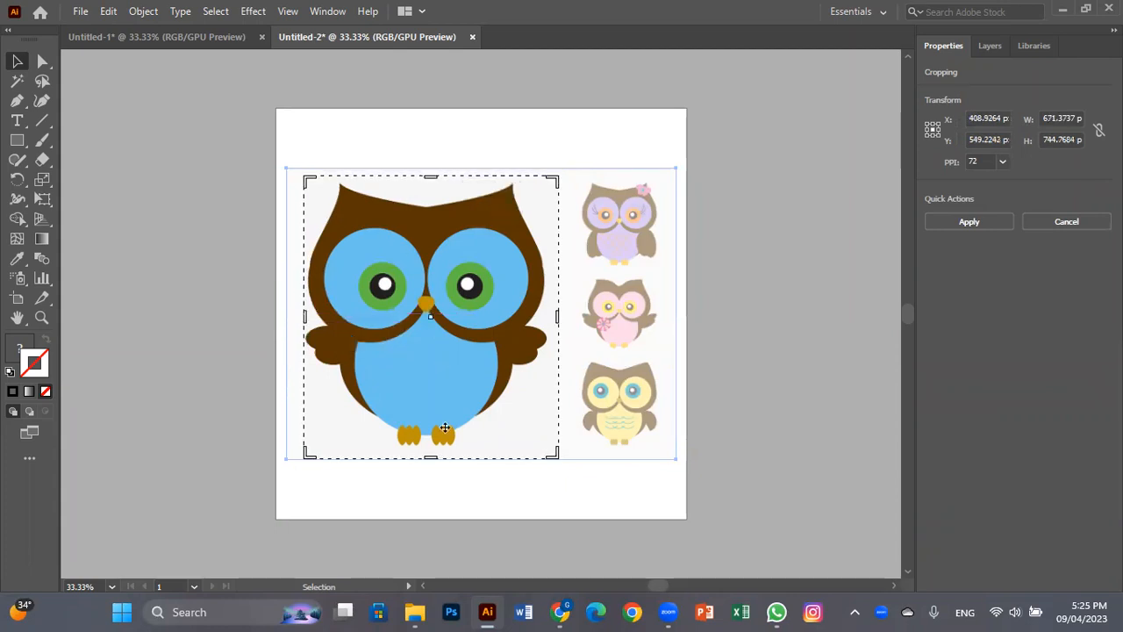
pyautogui.moveTo(431, 456); pyautogui.dragTo(432, 453)
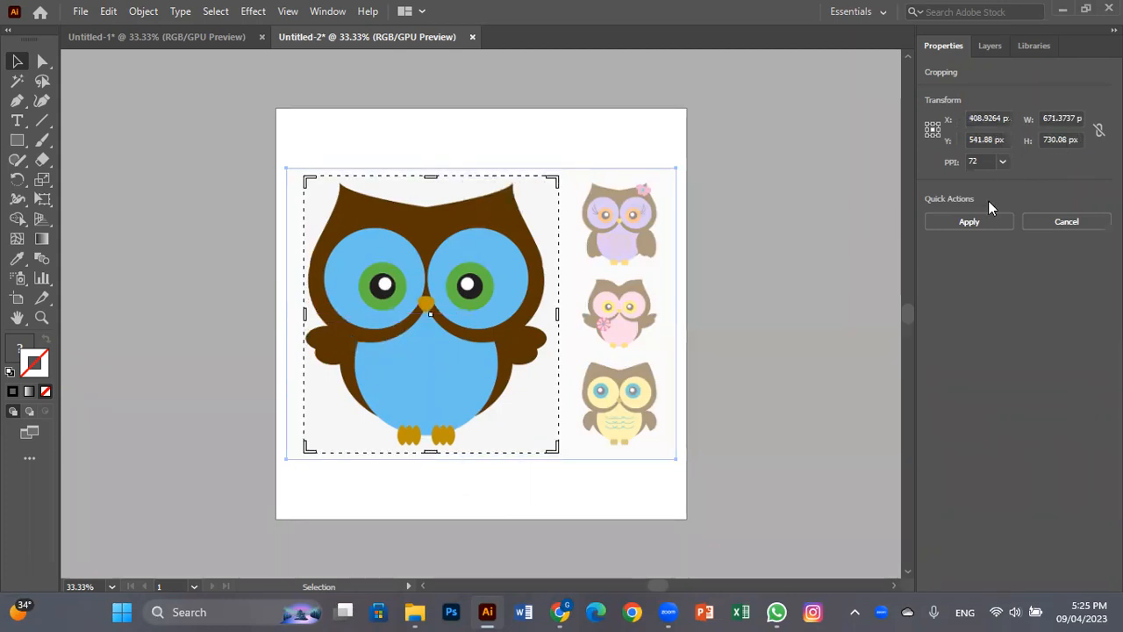
pyautogui.click(975, 219)
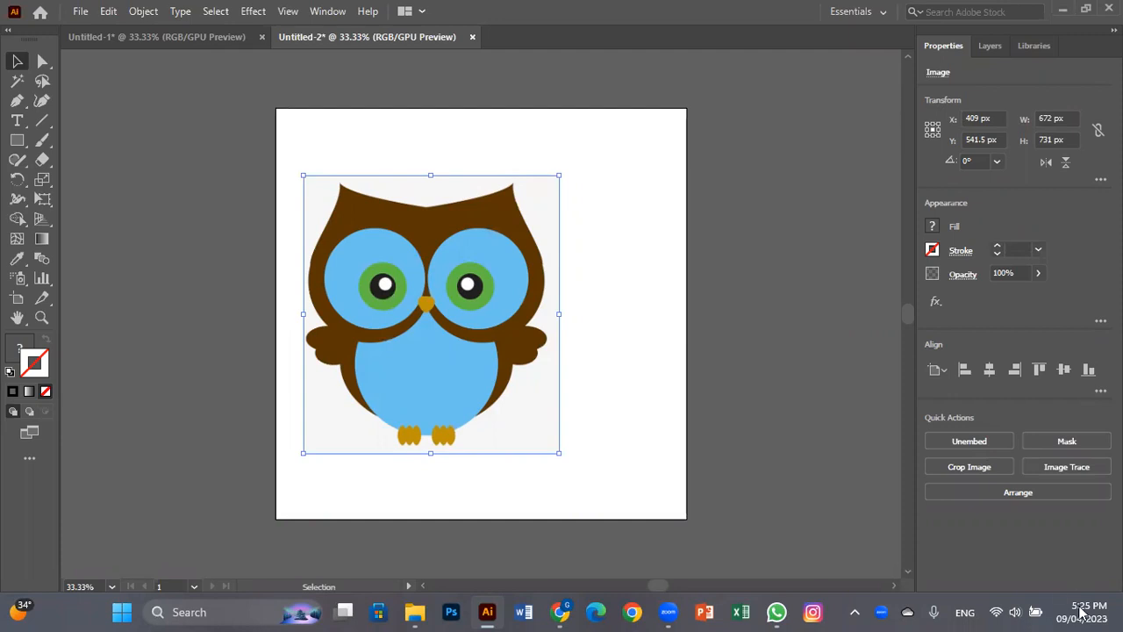
# - Move the cropped owl image to the middle of the artboard and lock it in place
pyautogui.moveTo(496, 342); pyautogui.dragTo(557, 325)
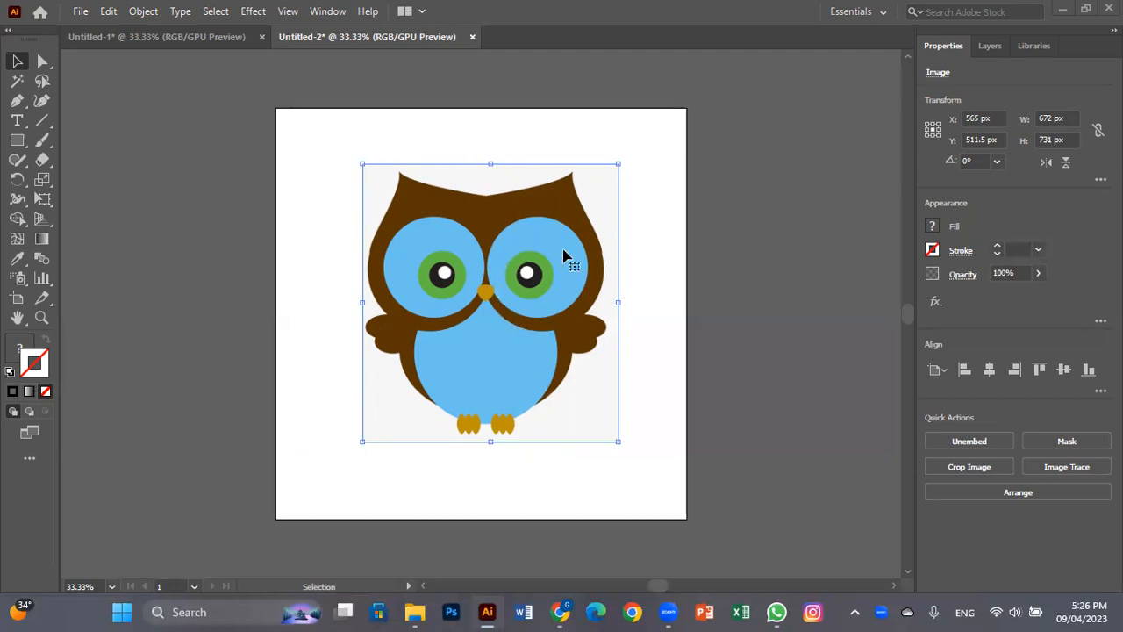
pyautogui.click(645, 237)
pyautogui.click(538, 255)
pyautogui.click(153, 16)
pyautogui.moveTo(193, 124)
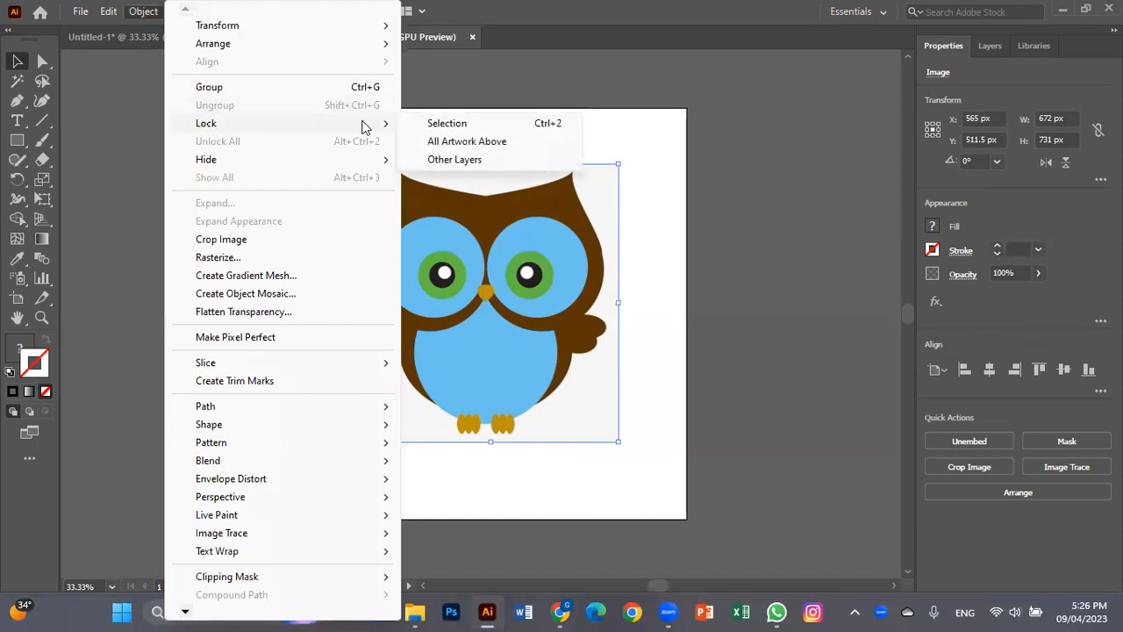
pyautogui.click(448, 125)
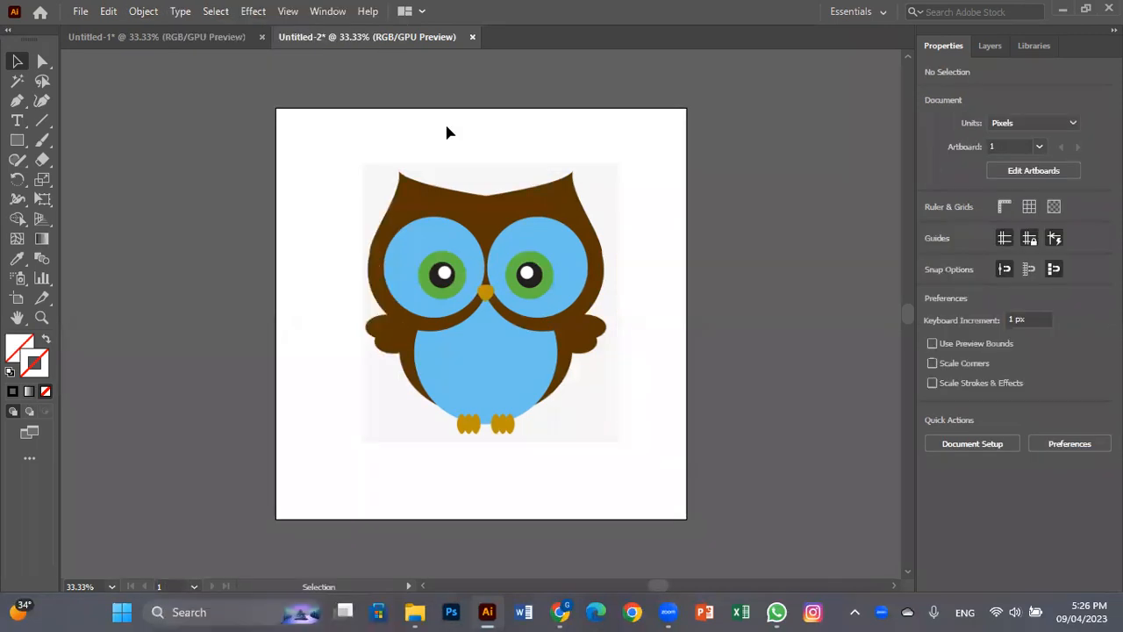
# - Try to marquee-select the locked owl image, unlock all objects, and select the owl image
pyautogui.moveTo(336, 150); pyautogui.dragTo(495, 321)
pyautogui.moveTo(390, 141); pyautogui.dragTo(500, 317)
pyautogui.click(140, 11)
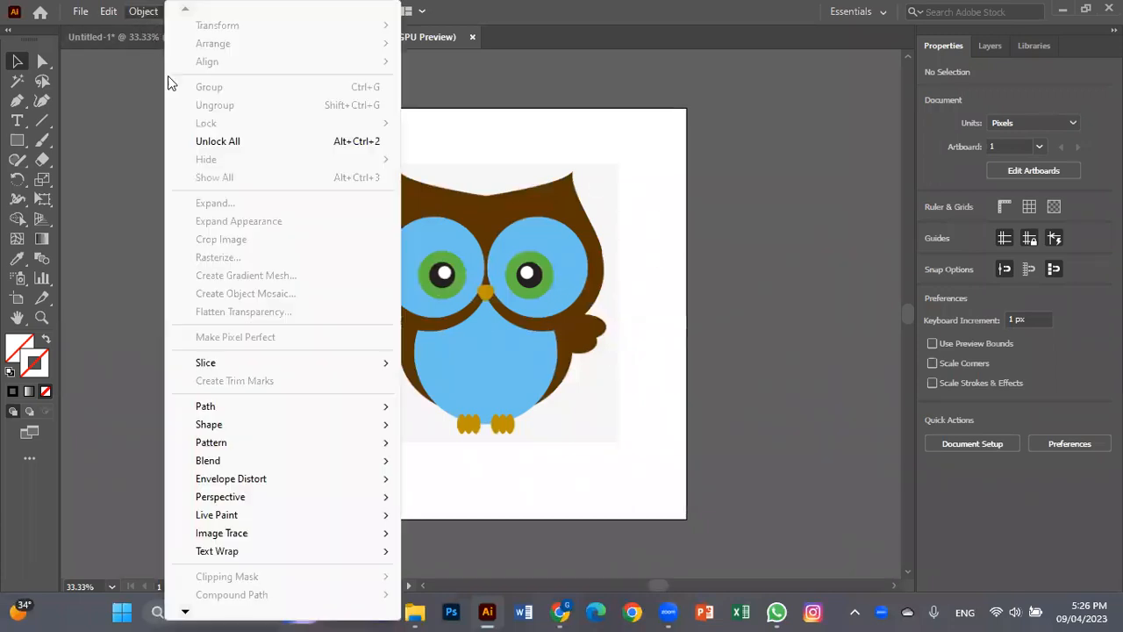
pyautogui.click(210, 142)
pyautogui.click(640, 165)
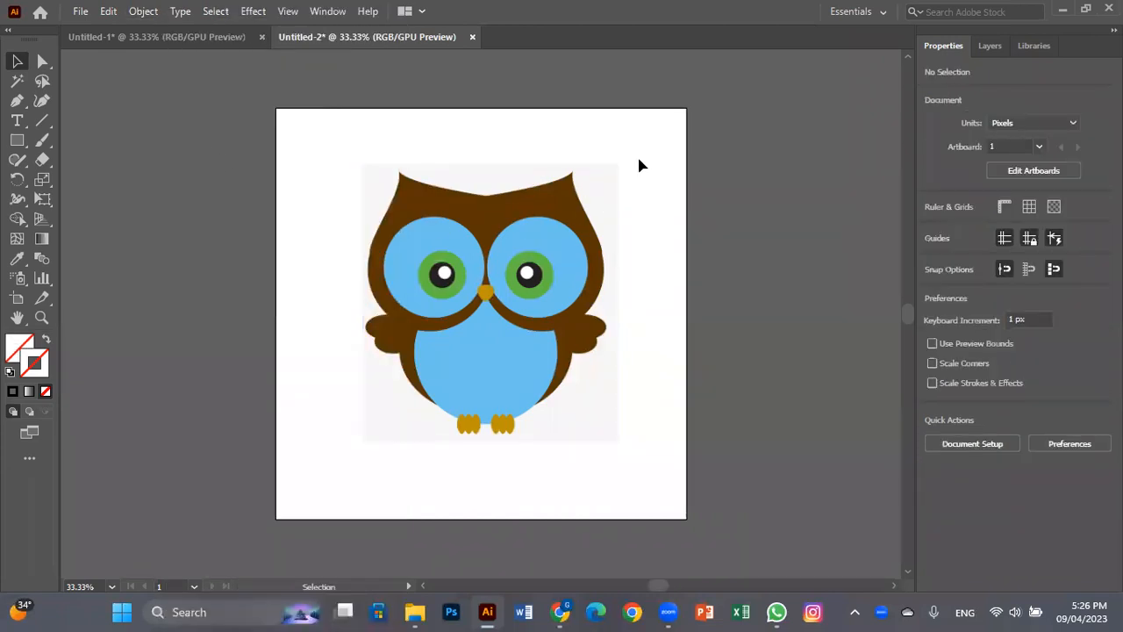
pyautogui.click(548, 232)
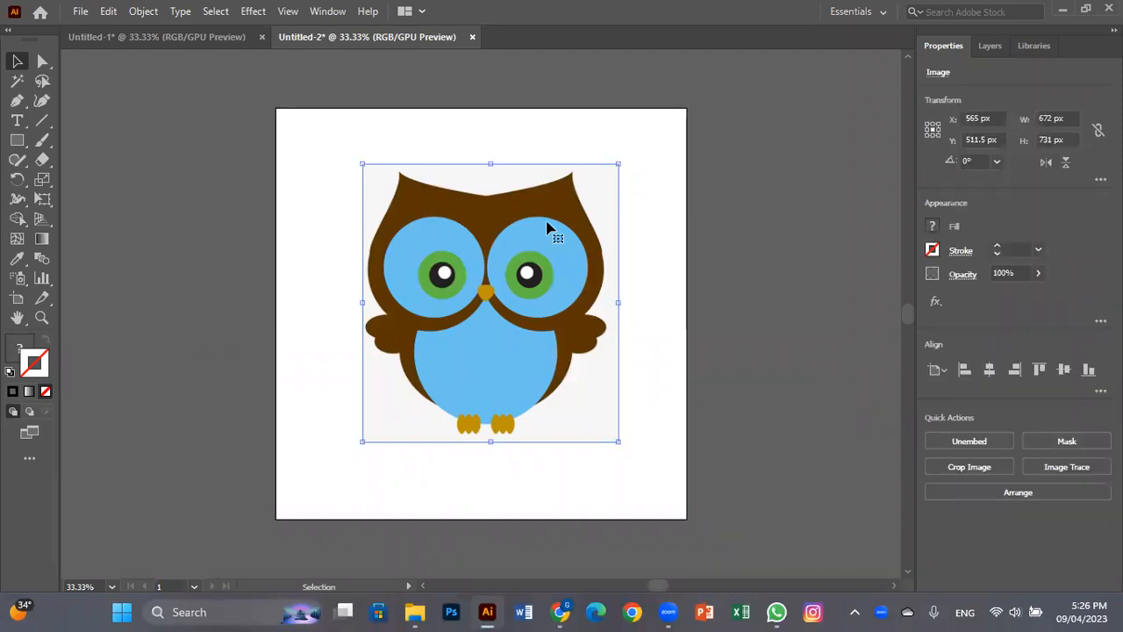
# - Lock the owl image on the artboard again, leaving nothing selected
pyautogui.hotkey('ctrl', 'shift', 'a')
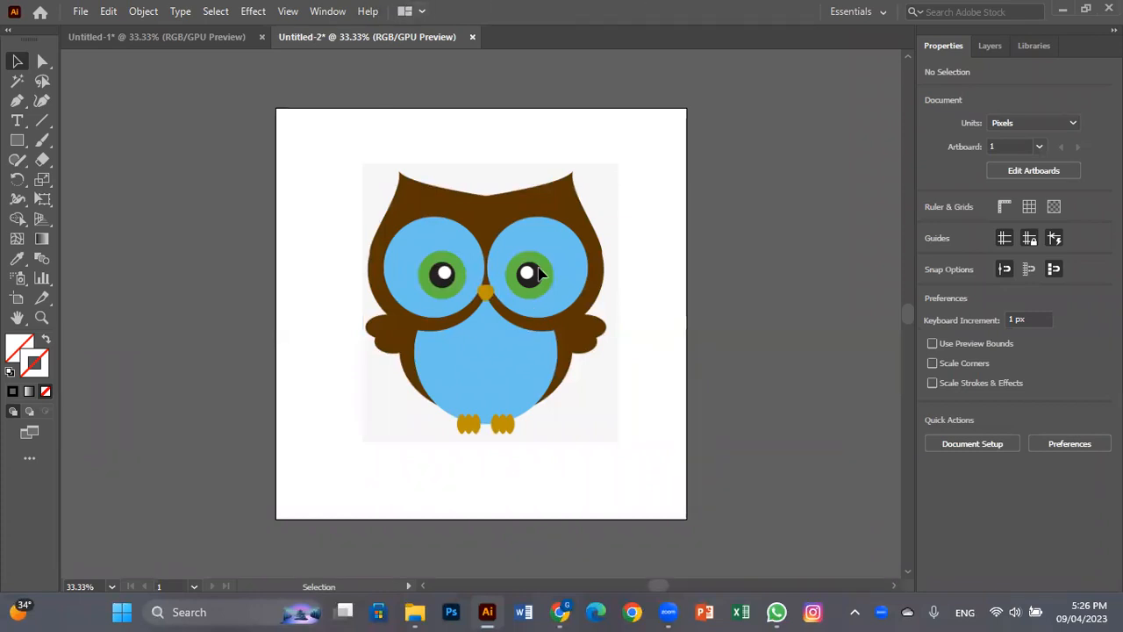
pyautogui.click(564, 307)
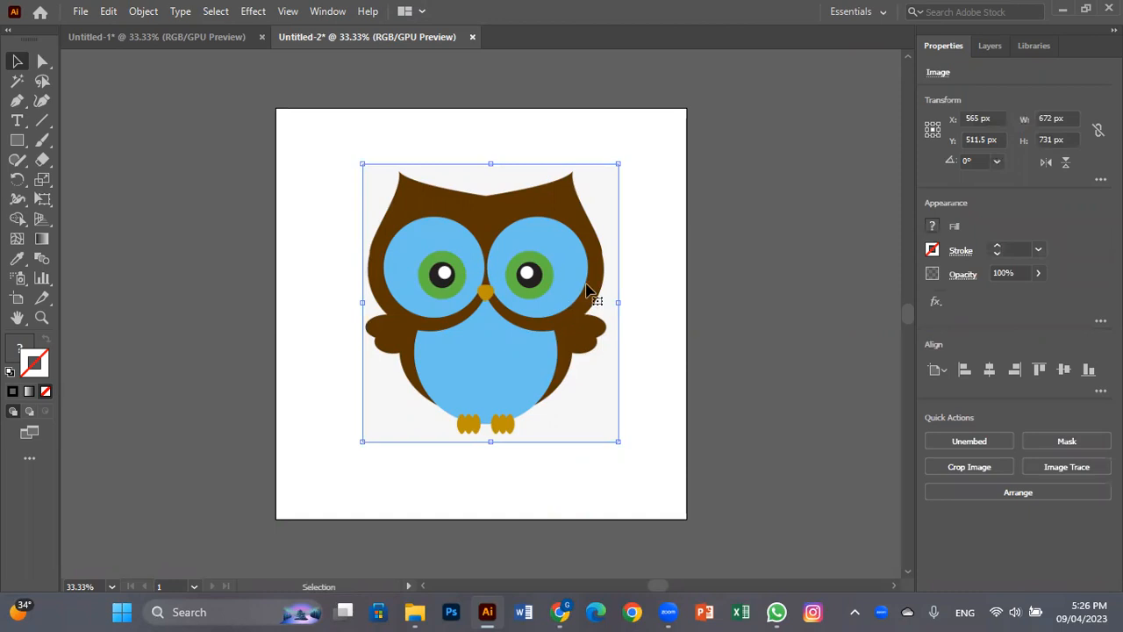
pyautogui.click(646, 265)
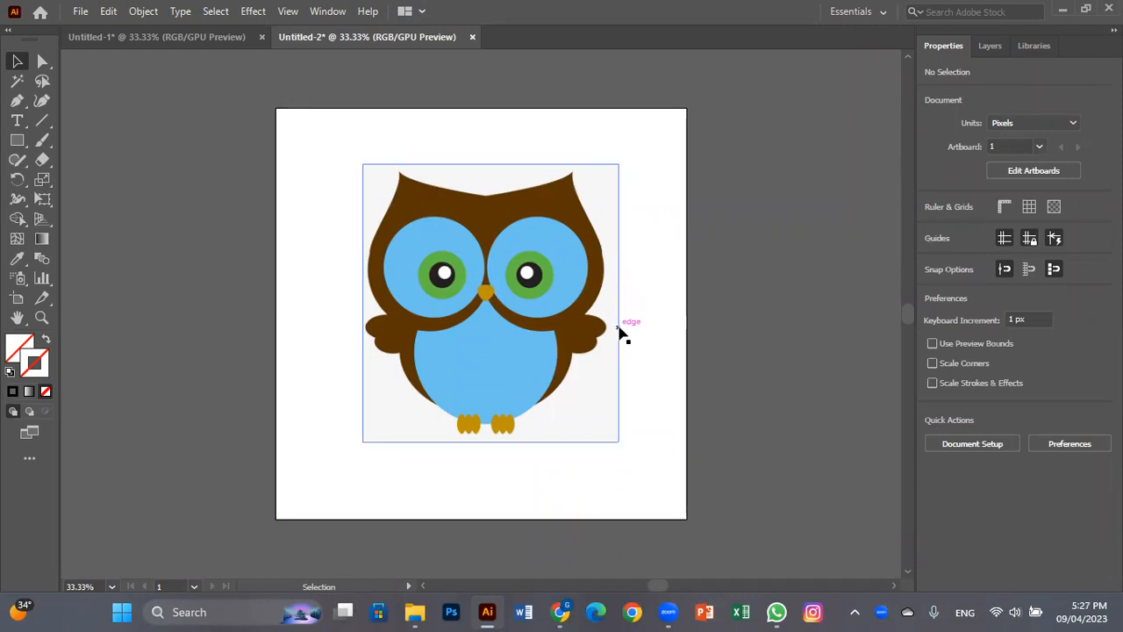
pyautogui.click(571, 303)
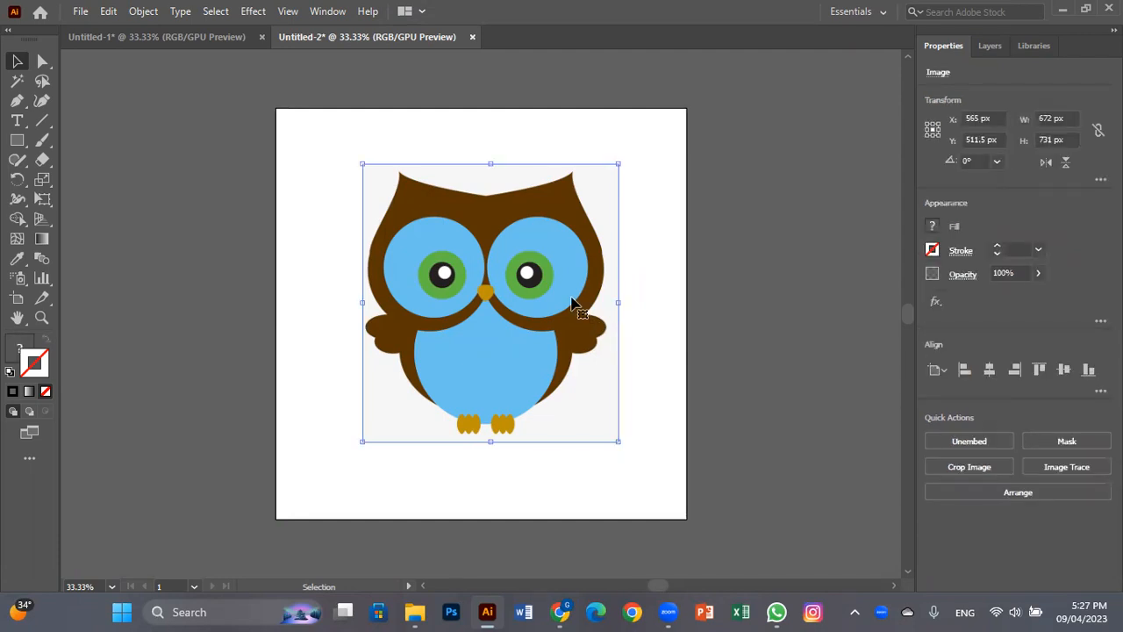
pyautogui.hotkey('ctrl', 'shift', 'a')
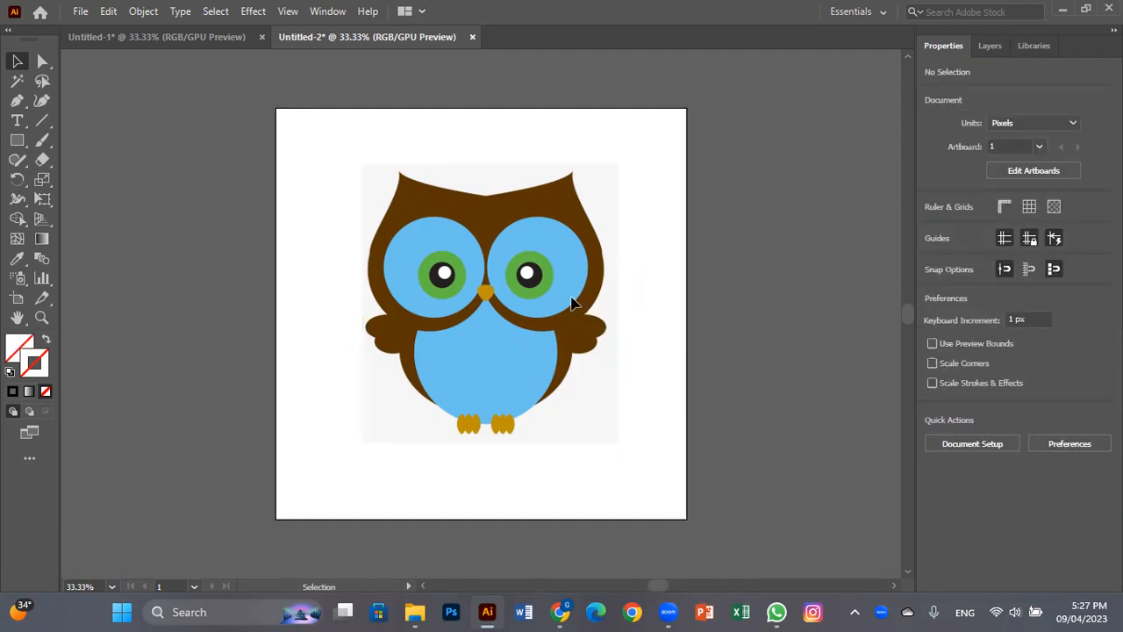
# - Activate the Pen tool for tracing the outline of the owl's head
pyautogui.press('a')
pyautogui.hotkey('ctrl', '=')
pyautogui.hotkey('ctrl', '=')
pyautogui.hotkey('ctrl', '=')
pyautogui.hotkey('ctrl', '=')
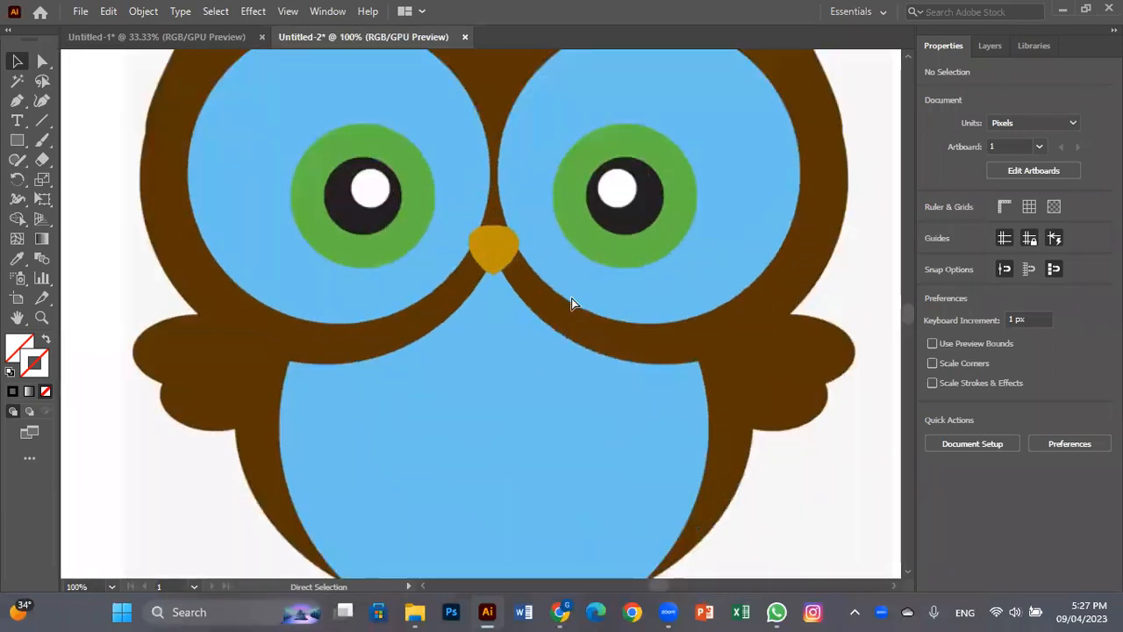
pyautogui.moveTo(514, 183); pyautogui.dragTo(590, 509)
pyautogui.moveTo(394, 318); pyautogui.dragTo(452, 386)
pyautogui.moveTo(430, 237); pyautogui.dragTo(428, 238)
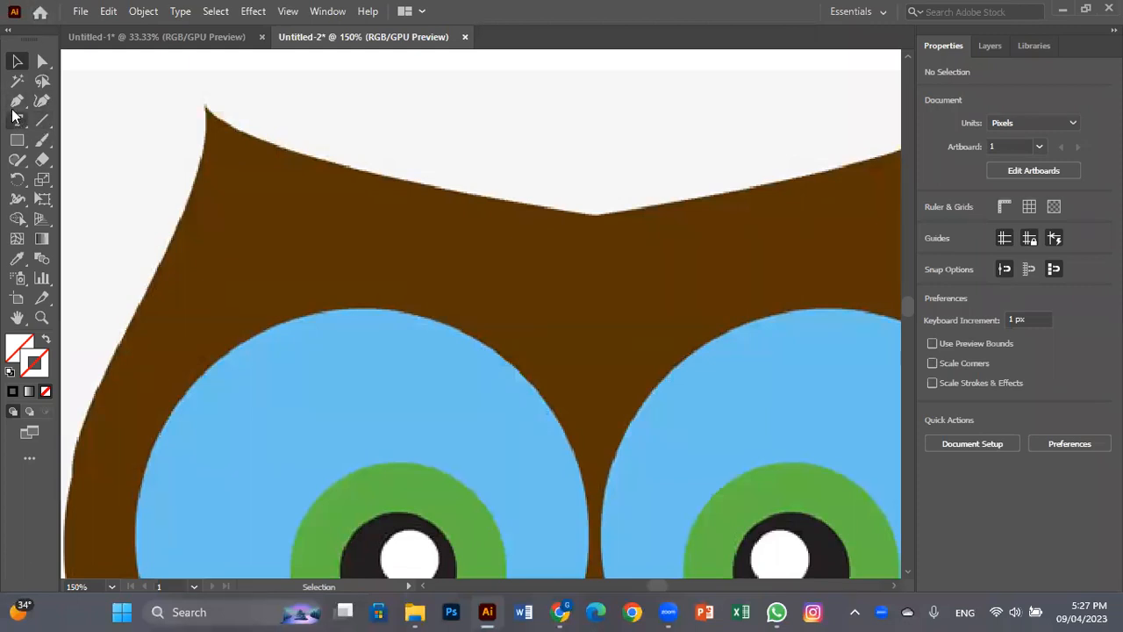
pyautogui.click(14, 103)
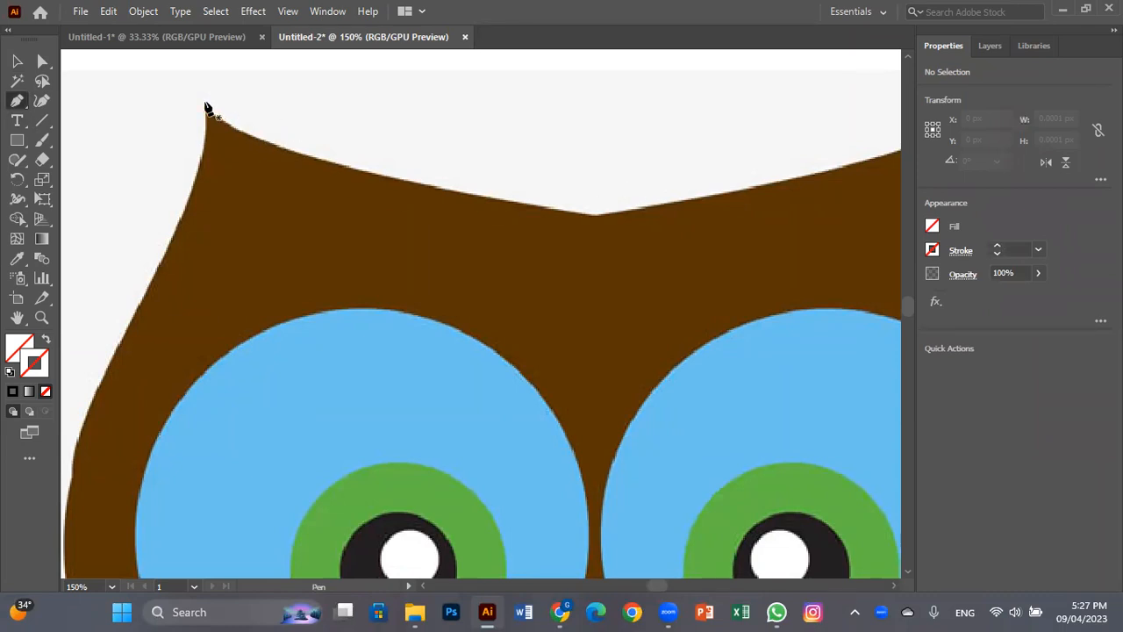
pyautogui.hotkey('ctrl', '-')
pyautogui.hotkey('ctrl', '-')
pyautogui.hotkey('ctrl', '-')
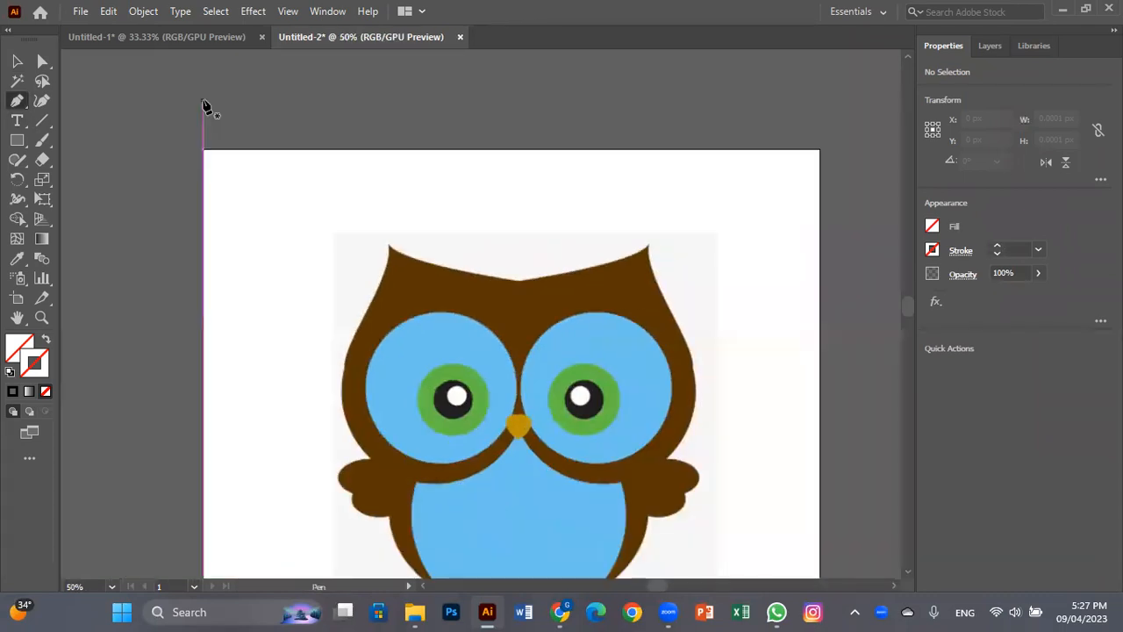
pyautogui.press('space')
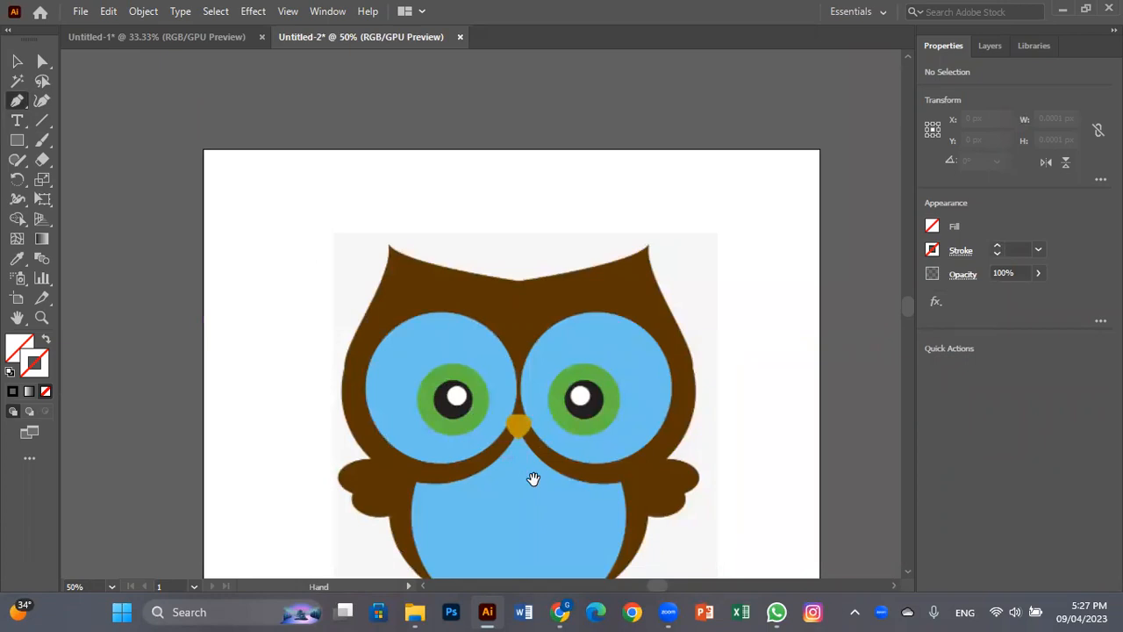
pyautogui.moveTo(532, 482); pyautogui.dragTo(492, 338)
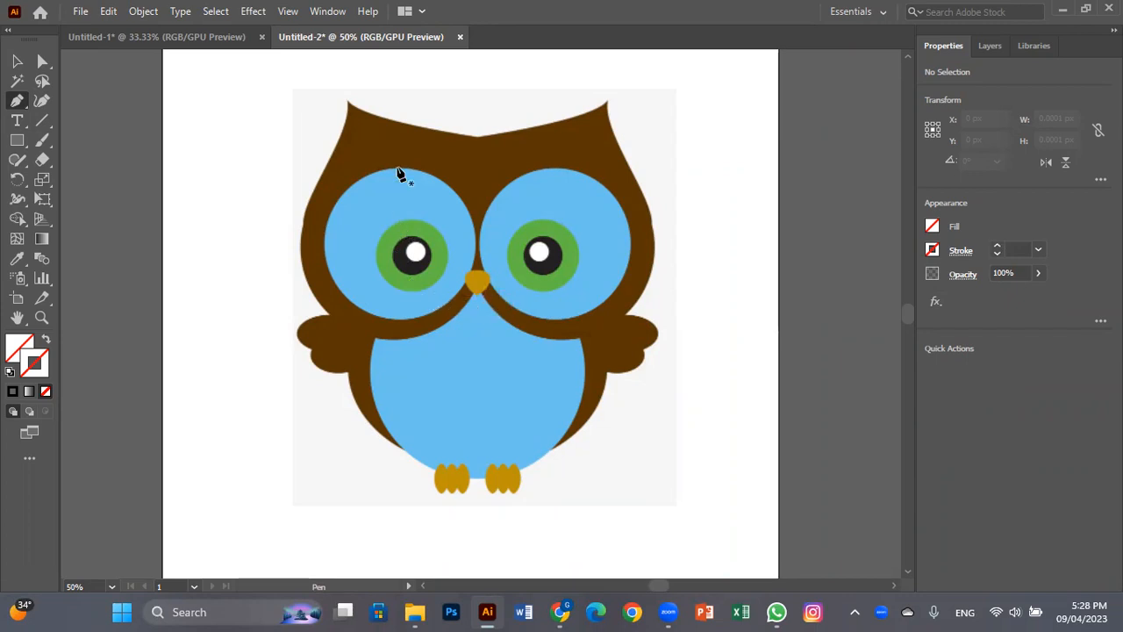
# - Start a Pen path at the tip of the owl's left ear and give it a solid black stroke with no fill
pyautogui.hotkey('ctrl', '+')
pyautogui.hotkey('ctrl', '+')
pyautogui.hotkey('ctrl', '+')
pyautogui.hotkey('ctrl', '+')
pyautogui.hotkey('ctrl', '+')
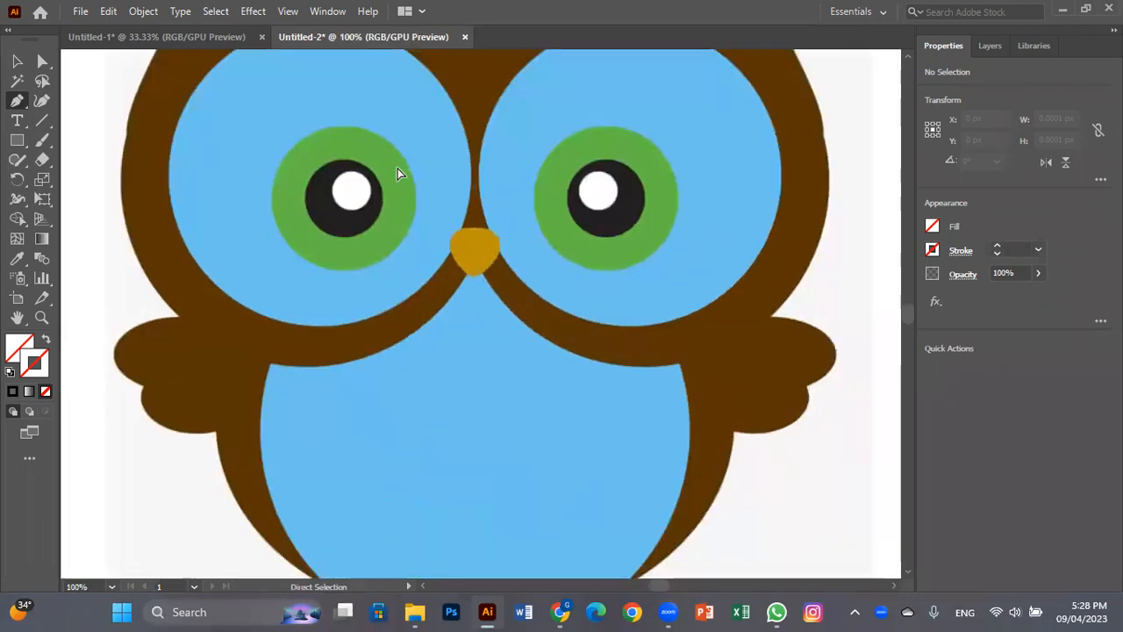
pyautogui.press('space')
pyautogui.moveTo(268, 132); pyautogui.dragTo(458, 480)
pyautogui.moveTo(279, 207); pyautogui.dragTo(445, 487)
pyautogui.moveTo(301, 169); pyautogui.dragTo(500, 460)
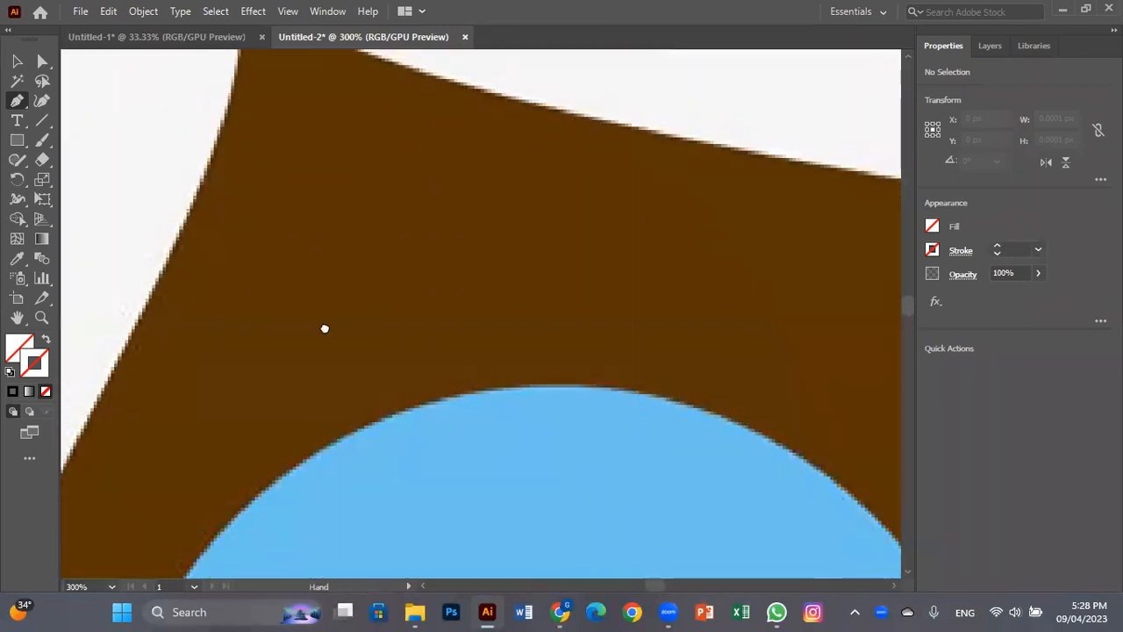
pyautogui.moveTo(324, 242); pyautogui.dragTo(261, 457)
pyautogui.hotkey('ctrl', '-')
pyautogui.hotkey('ctrl', '-')
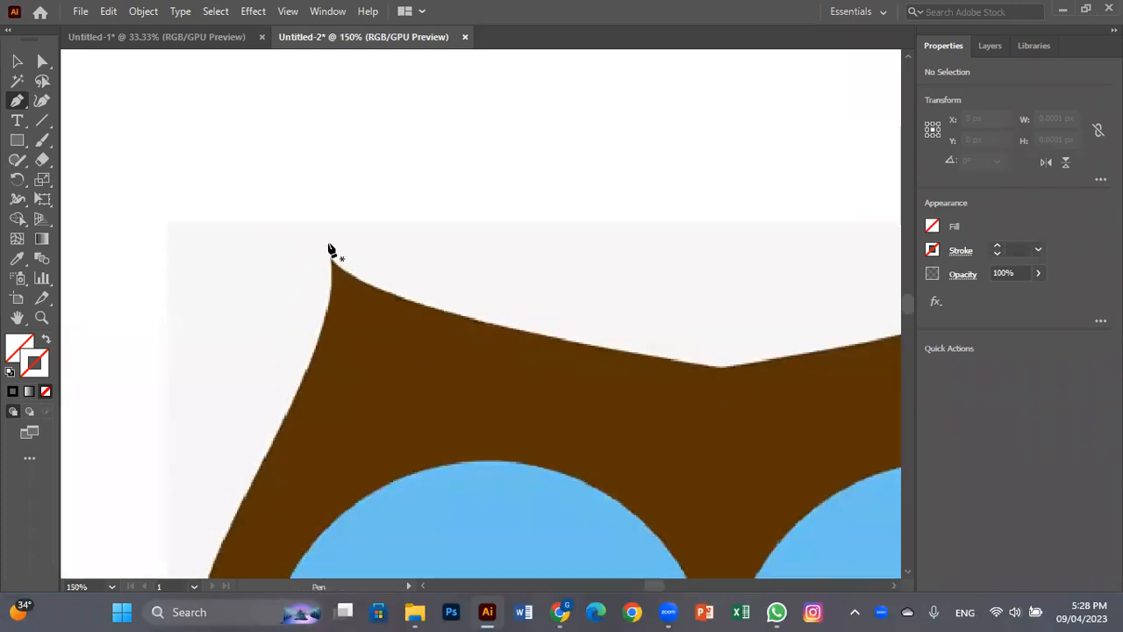
pyautogui.click(330, 256)
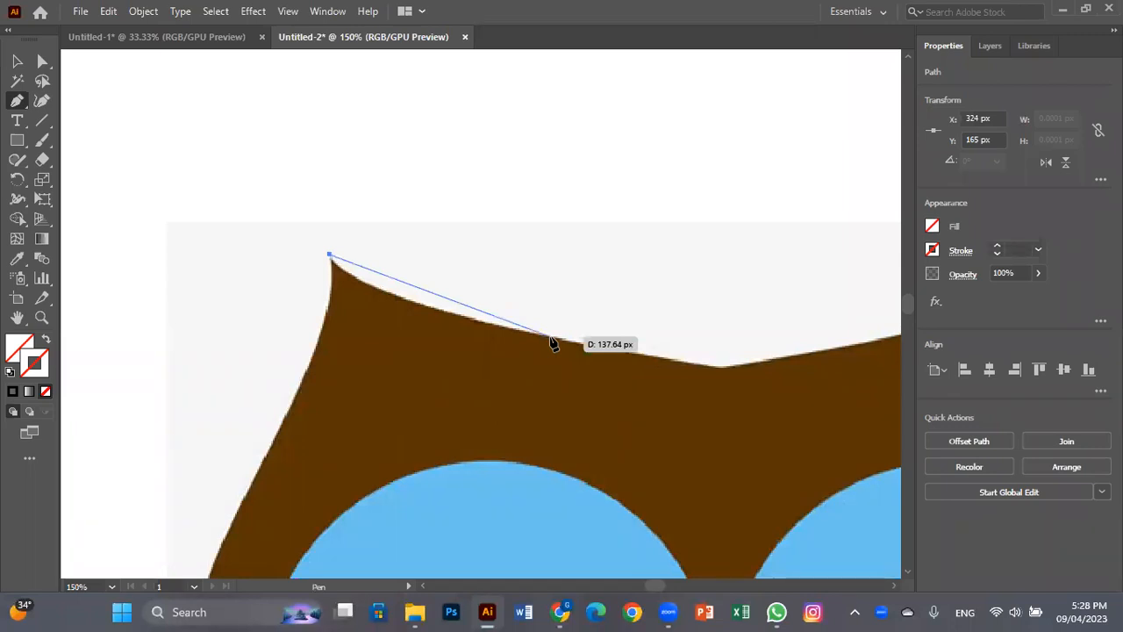
pyautogui.click(13, 392)
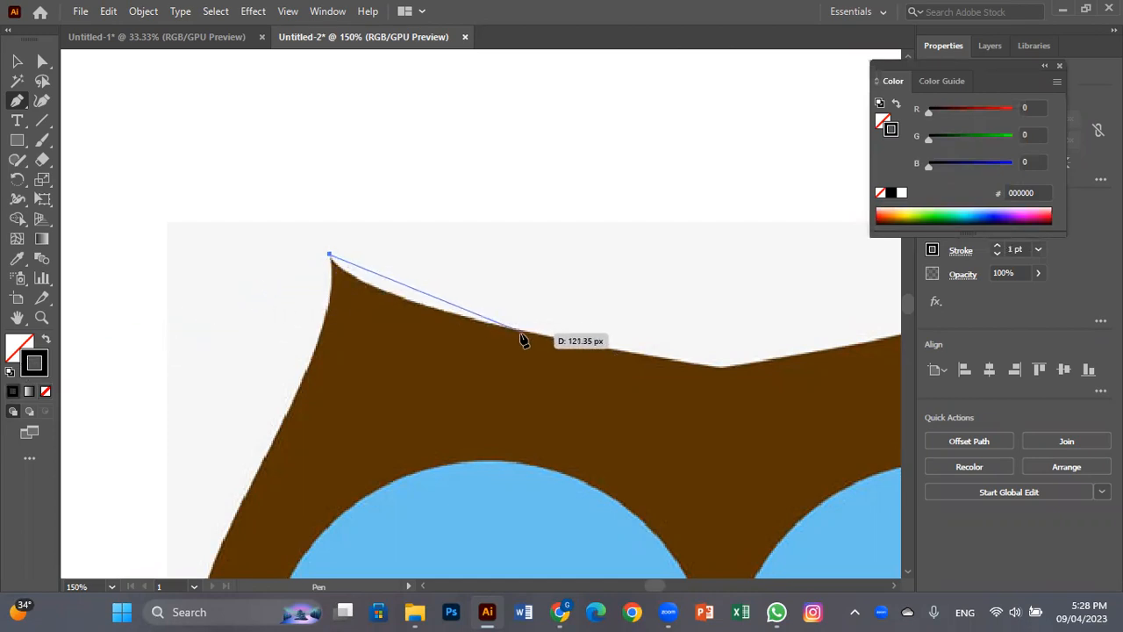
# - Trace the head's top edge with curved segments through the central dip to partway up the right ear, removing the last anchor's outgoing handle
pyautogui.moveTo(534, 336); pyautogui.dragTo(729, 374)
pyautogui.press('space')
pyautogui.moveTo(792, 354); pyautogui.dragTo(289, 401)
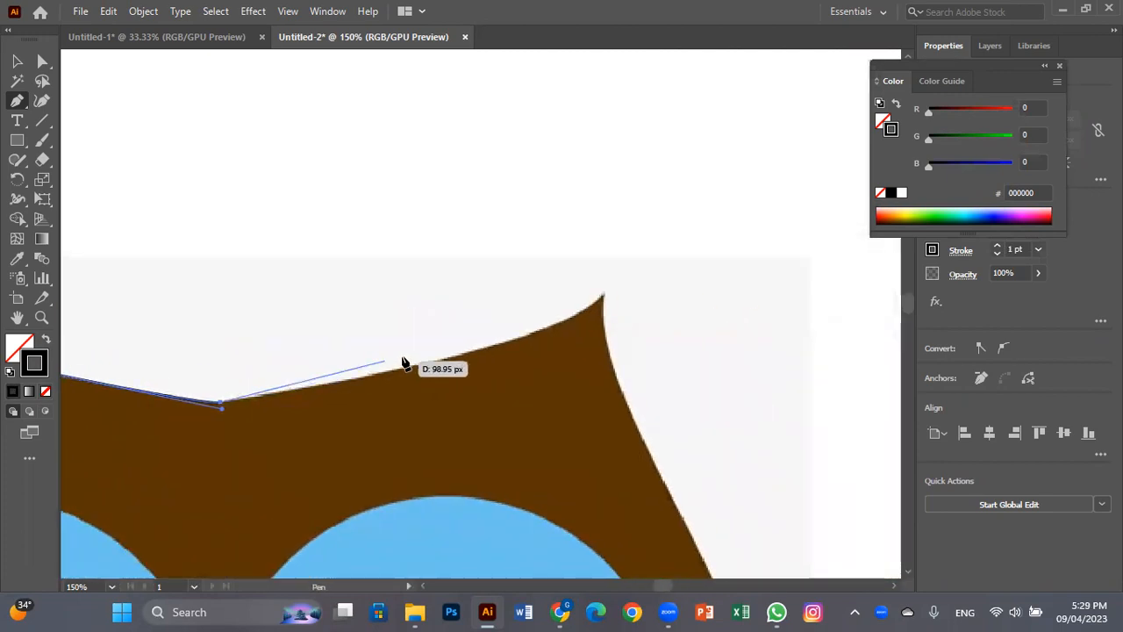
pyautogui.click(457, 358)
pyautogui.moveTo(472, 351); pyautogui.dragTo(474, 352)
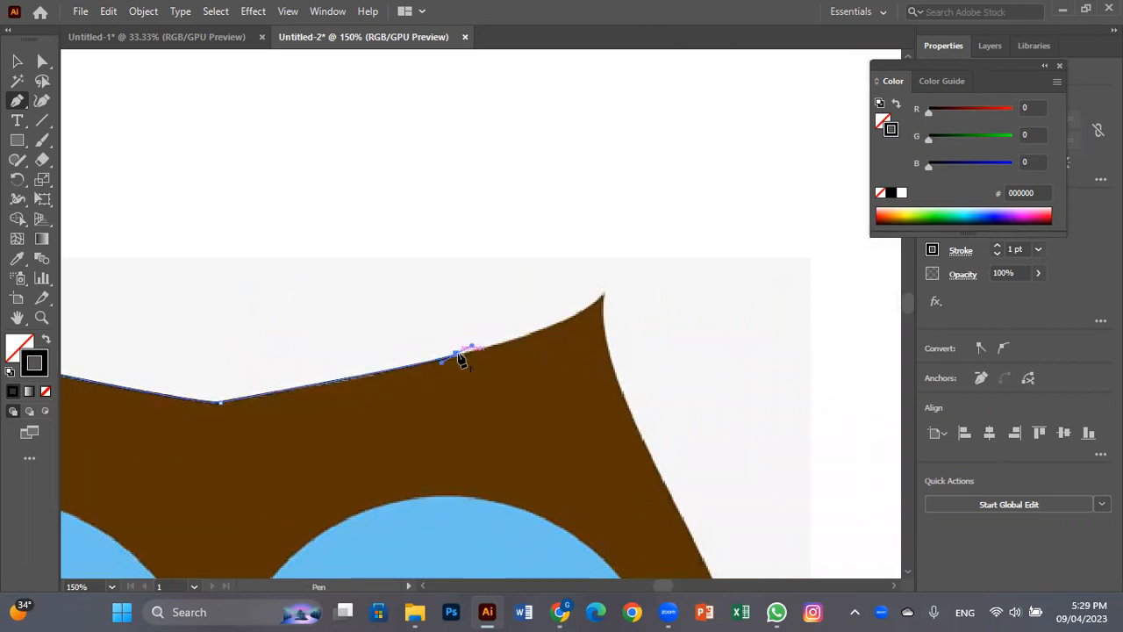
pyautogui.click(456, 355)
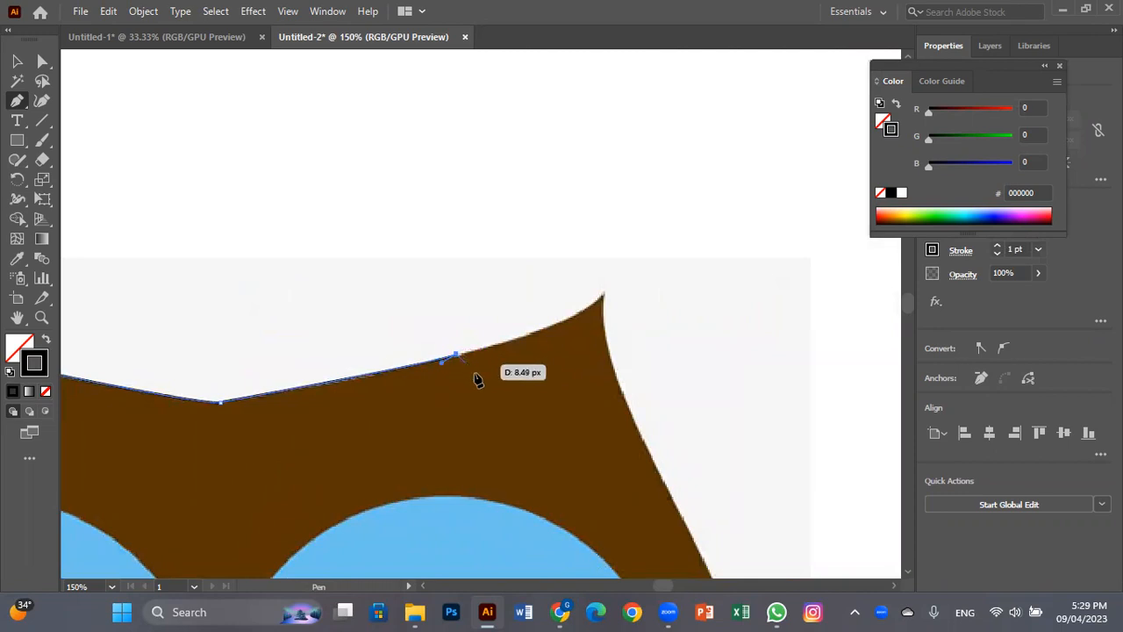
# - Extend the head path with a curved segment to the right ear tip and remove that anchor's outgoing handle
pyautogui.moveTo(458, 355); pyautogui.dragTo(605, 295)
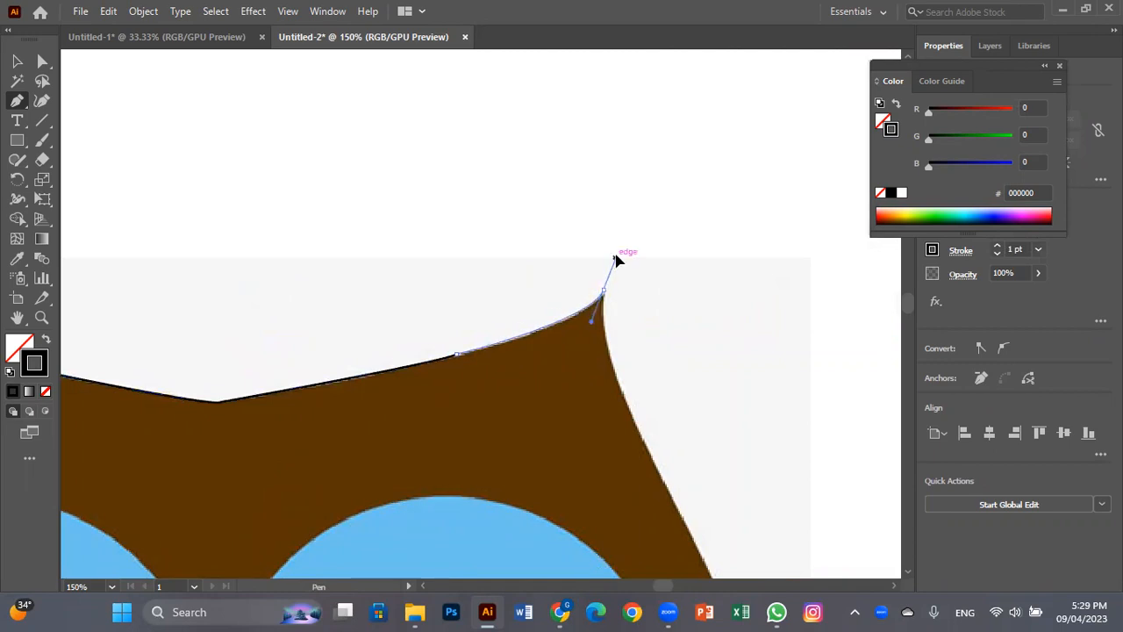
pyautogui.moveTo(616, 255); pyautogui.dragTo(603, 299)
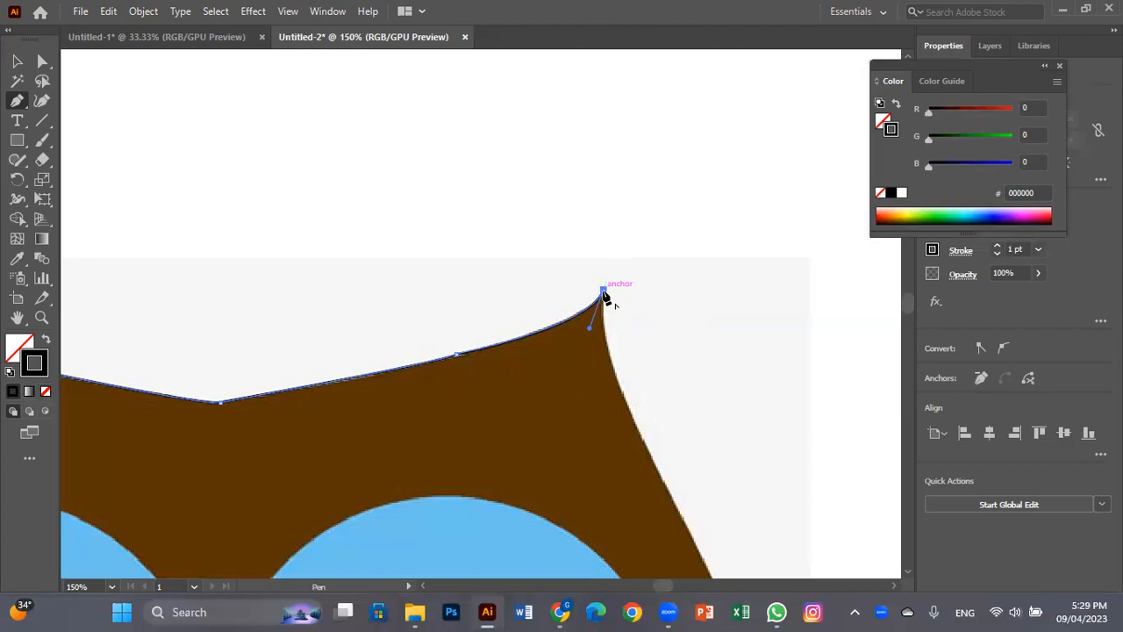
pyautogui.moveTo(606, 299); pyautogui.dragTo(651, 433)
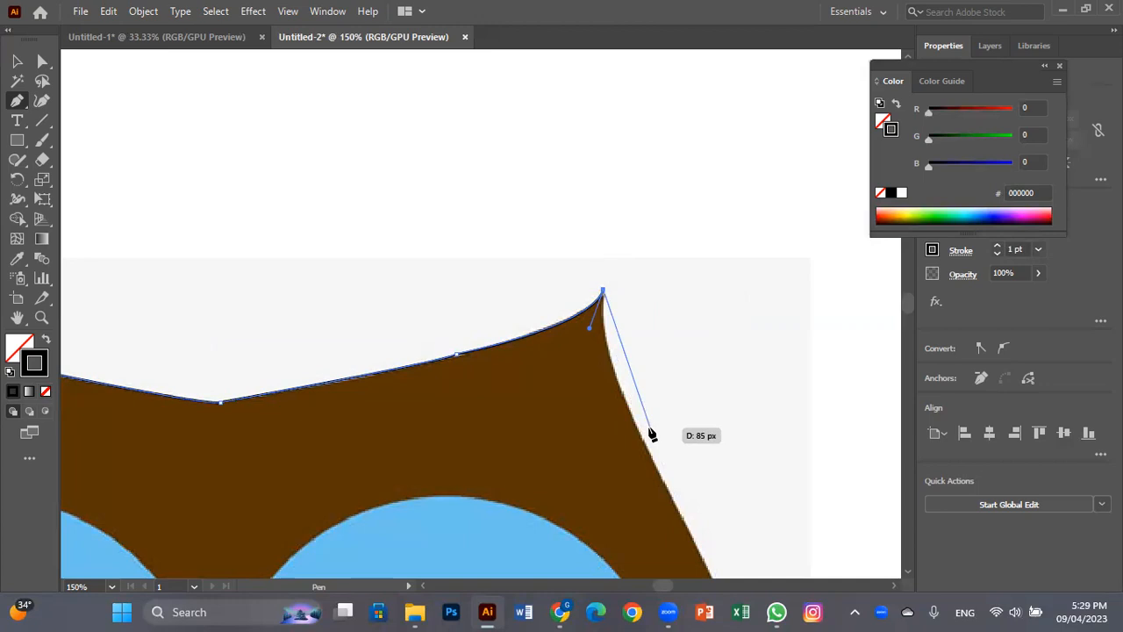
# - Continue the head path with curved segments from the right ear tip down the head's right edge to beside the eye's upper part
pyautogui.press('space')
pyautogui.moveTo(630, 375); pyautogui.dragTo(590, 266)
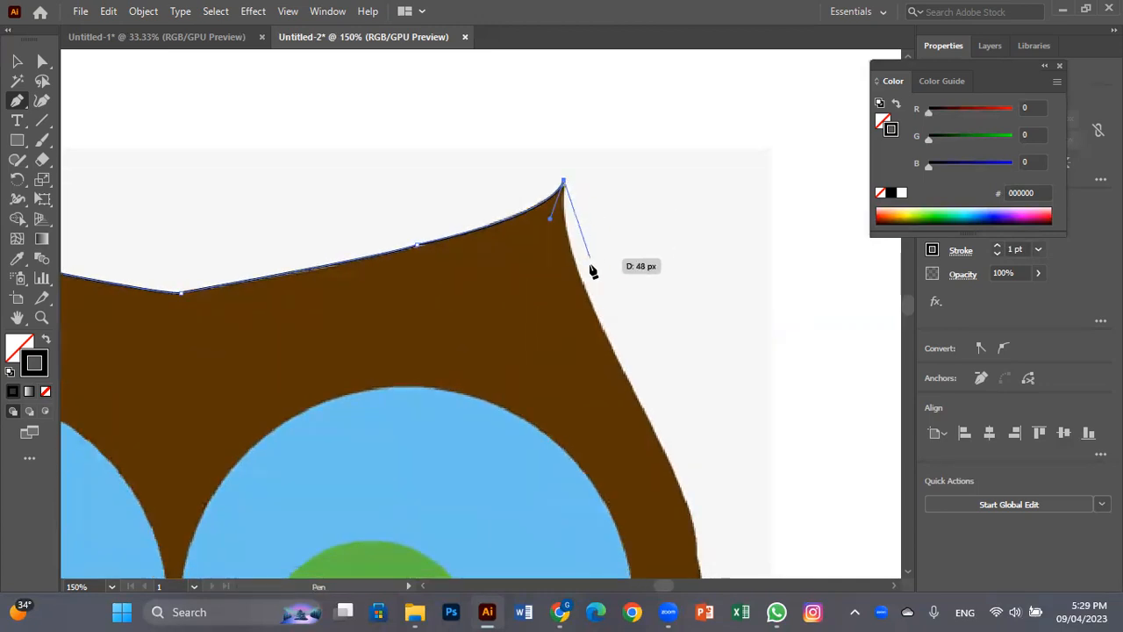
pyautogui.moveTo(602, 320); pyautogui.dragTo(596, 321)
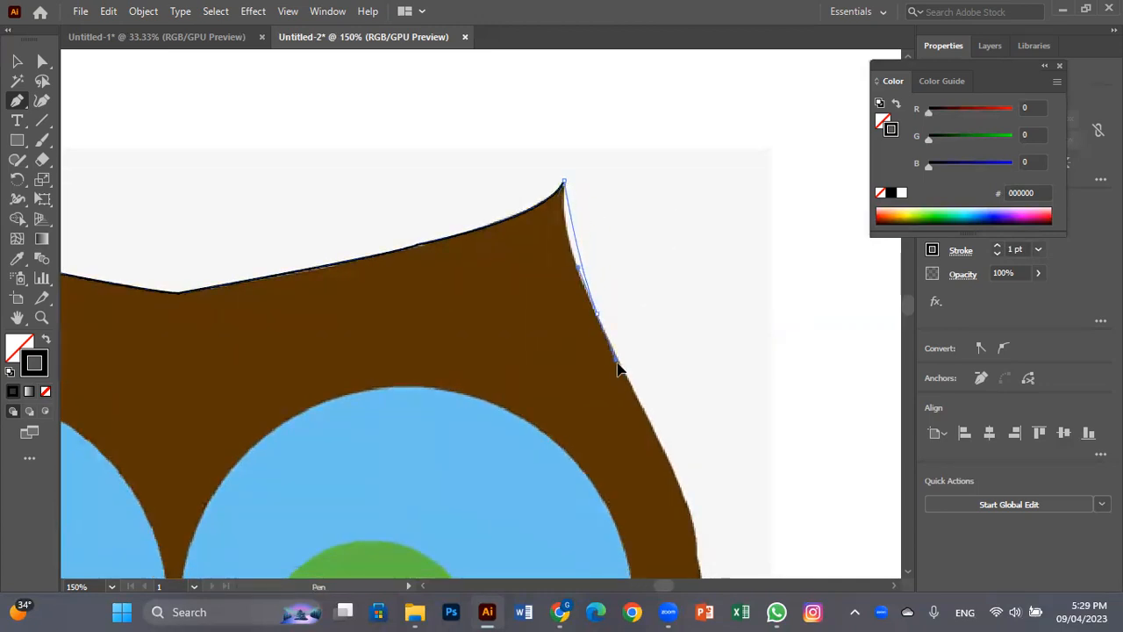
pyautogui.moveTo(634, 392); pyautogui.dragTo(599, 322)
pyautogui.moveTo(639, 367)
pyautogui.mouseDown()
pyautogui.moveTo(680, 463)
pyautogui.moveTo(676, 484)
pyautogui.moveTo(689, 487)
pyautogui.mouseUp()
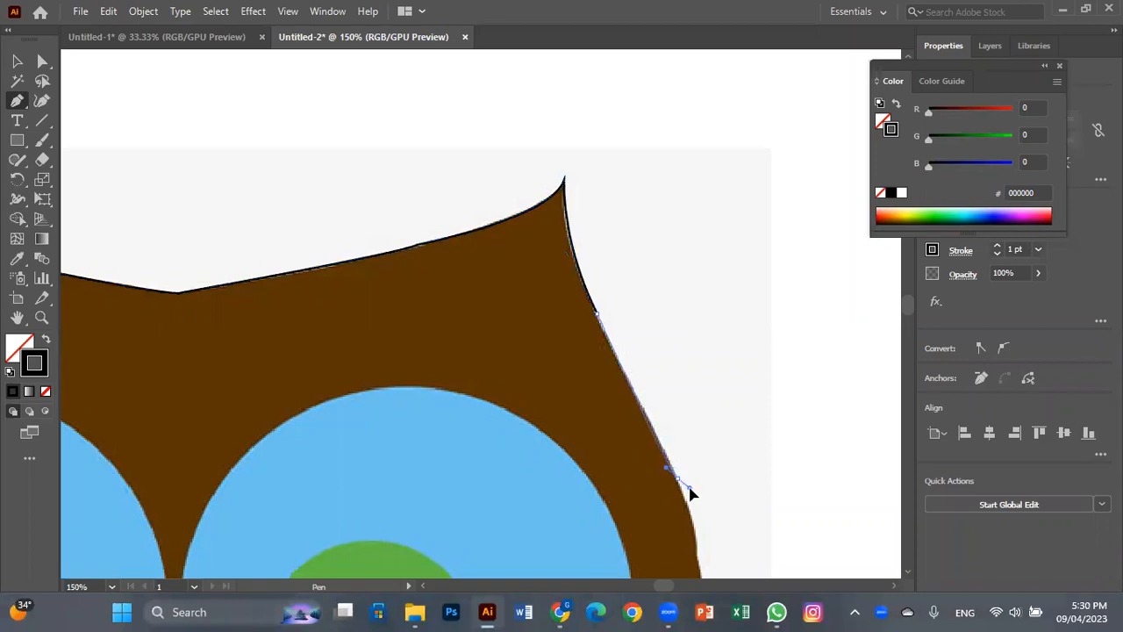
pyautogui.click(690, 504)
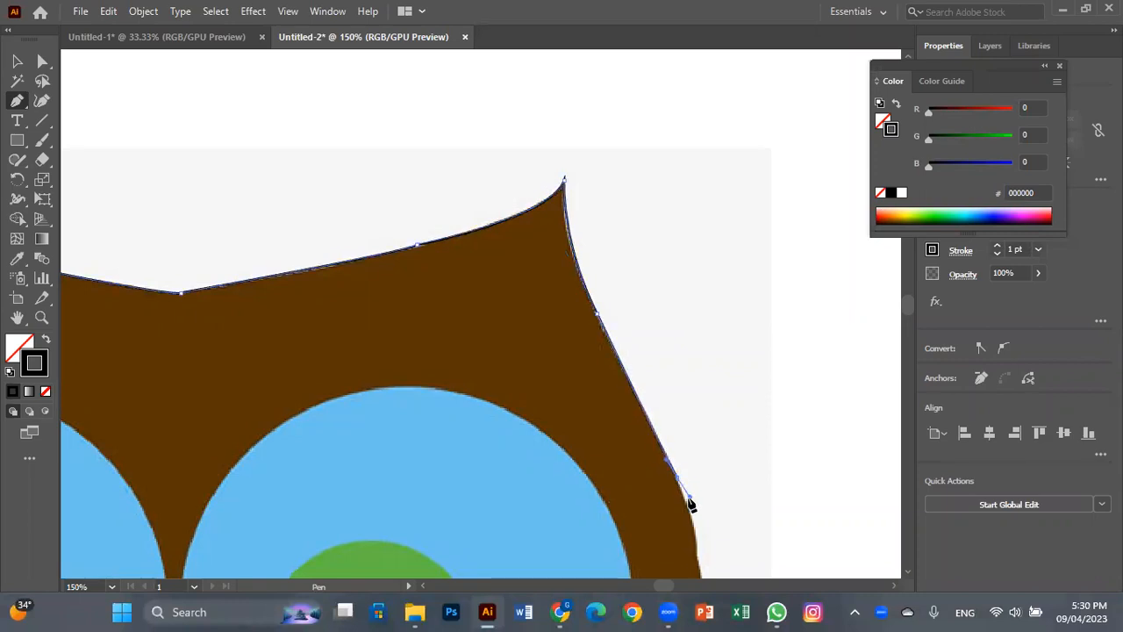
pyautogui.moveTo(688, 499); pyautogui.dragTo(536, 170)
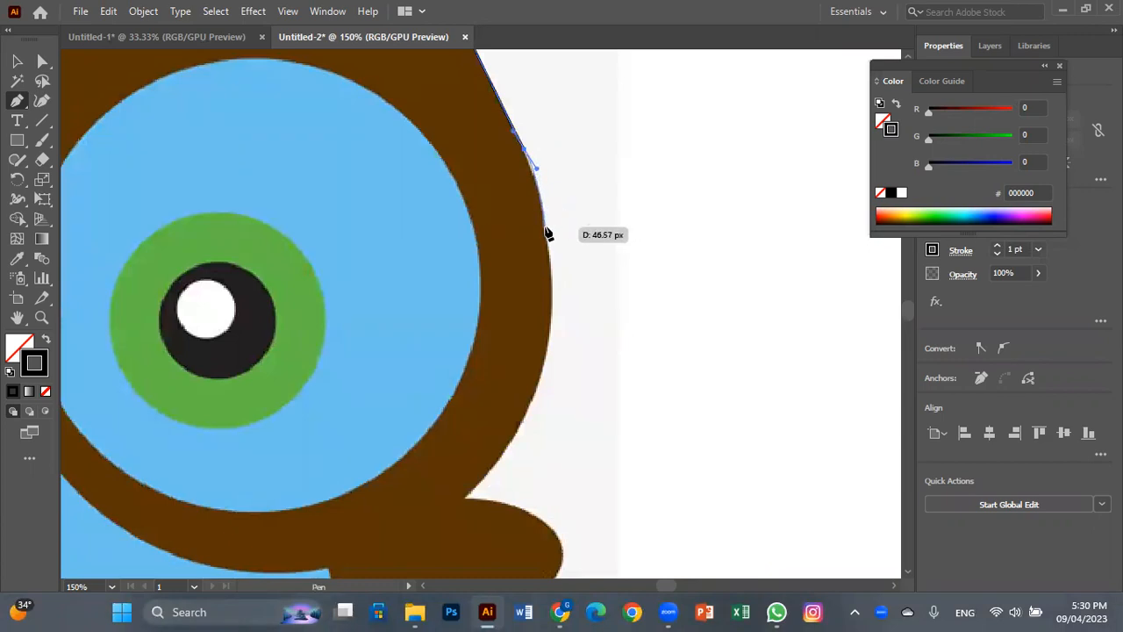
# - Extend the path around the right side of the head to the notch above the right wing and remove that anchor's outgoing handle
pyautogui.click(545, 232)
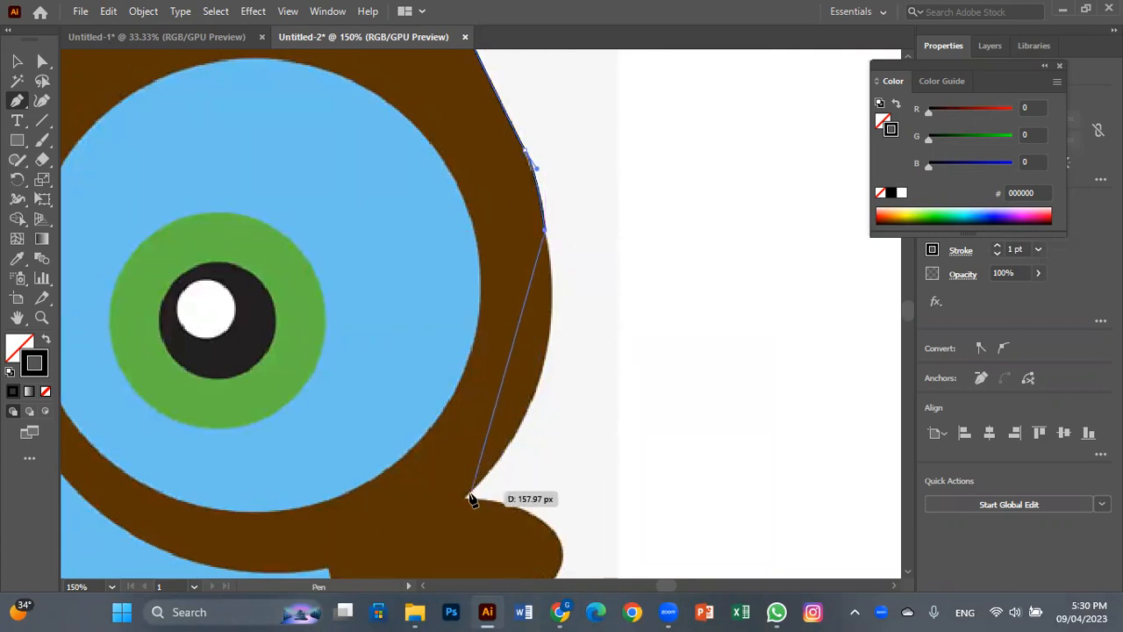
pyautogui.moveTo(466, 504); pyautogui.dragTo(343, 310)
pyautogui.press('space')
pyautogui.moveTo(422, 243); pyautogui.dragTo(298, 404)
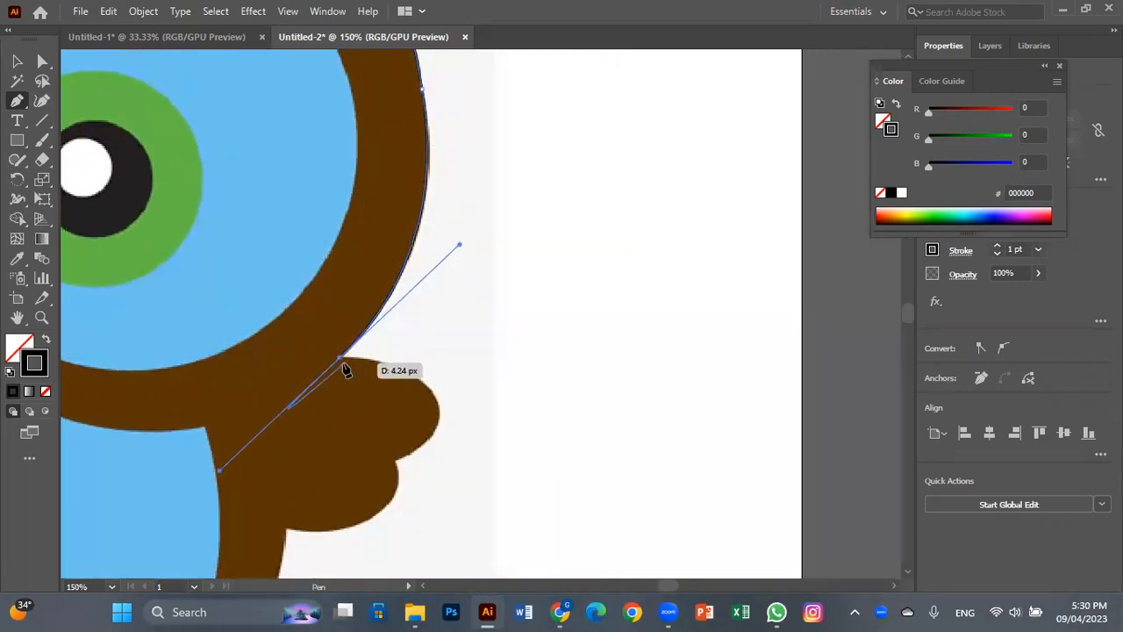
# - Trace both rounded lobes of the right wing with curved segments, ending at the wing's lower notch, and undo the stray segment
pyautogui.moveTo(340, 359)
pyautogui.mouseDown()
pyautogui.moveTo(406, 384)
pyautogui.moveTo(440, 427)
pyautogui.mouseUp()
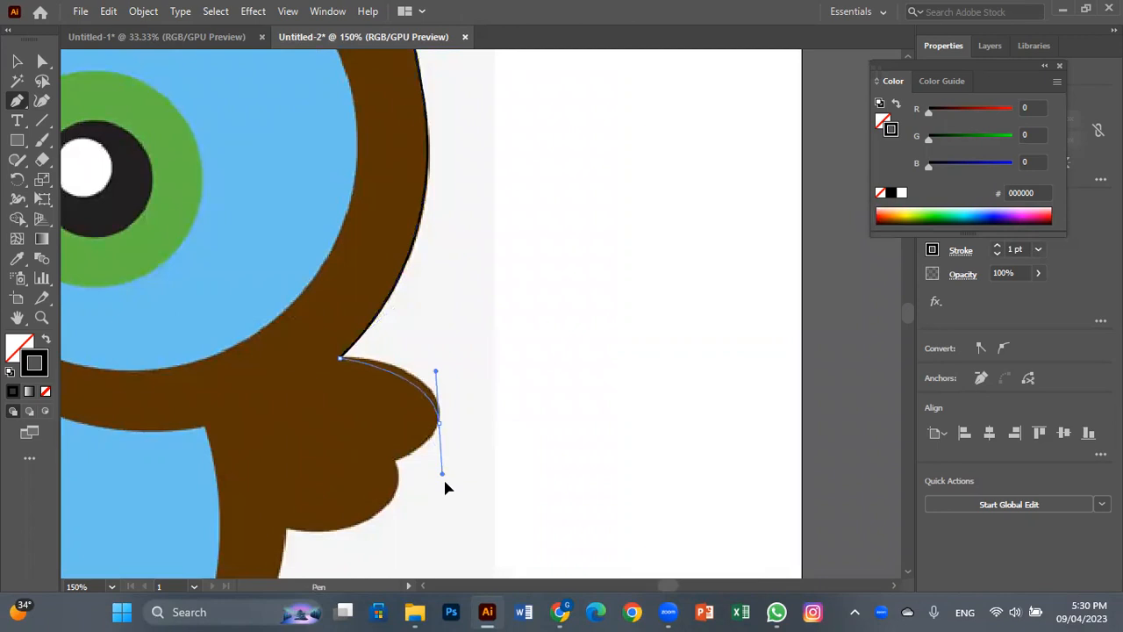
pyautogui.moveTo(432, 484); pyautogui.dragTo(433, 486)
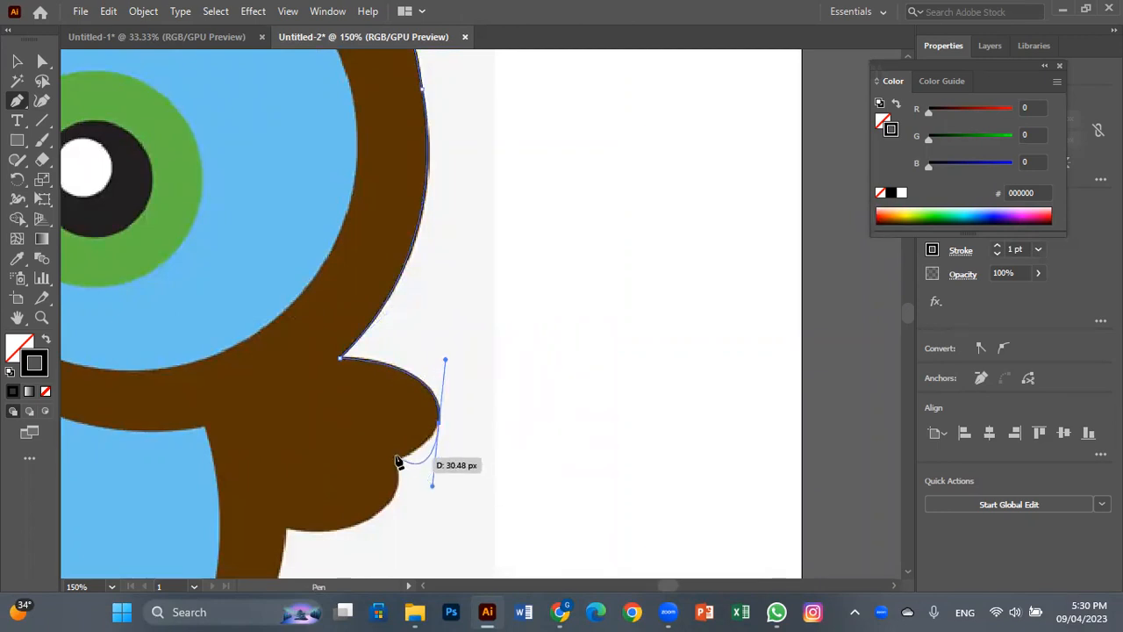
pyautogui.moveTo(440, 427)
pyautogui.mouseDown()
pyautogui.moveTo(392, 465)
pyautogui.moveTo(432, 452)
pyautogui.moveTo(528, 290)
pyautogui.mouseUp()
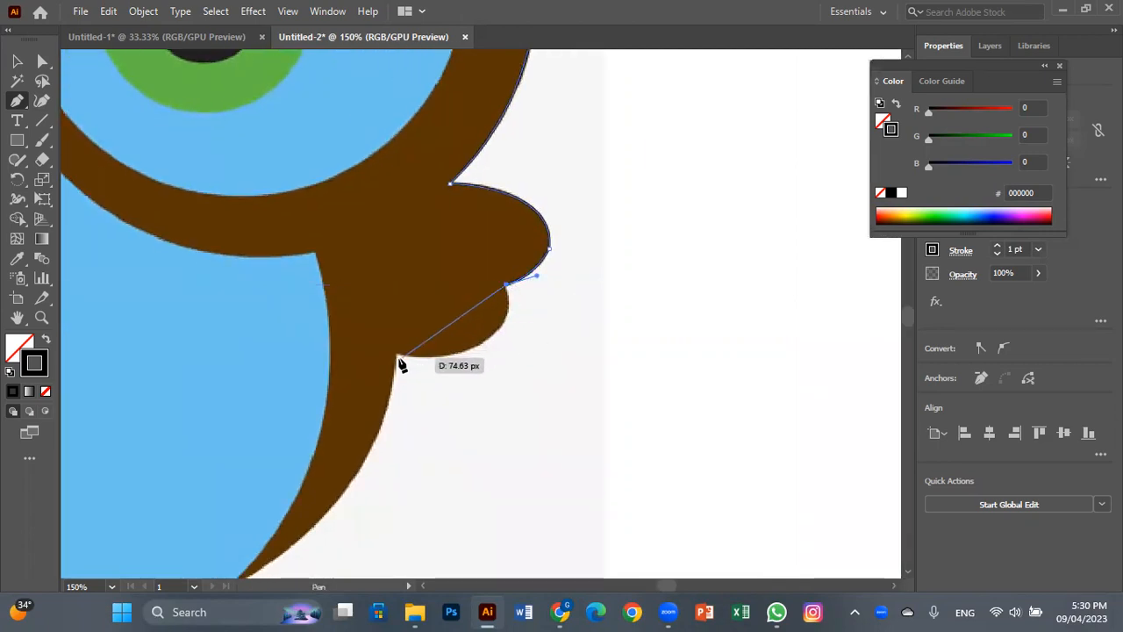
pyautogui.moveTo(397, 353)
pyautogui.mouseDown()
pyautogui.moveTo(312, 353)
pyautogui.moveTo(272, 338)
pyautogui.moveTo(253, 348)
pyautogui.moveTo(263, 333)
pyautogui.mouseUp()
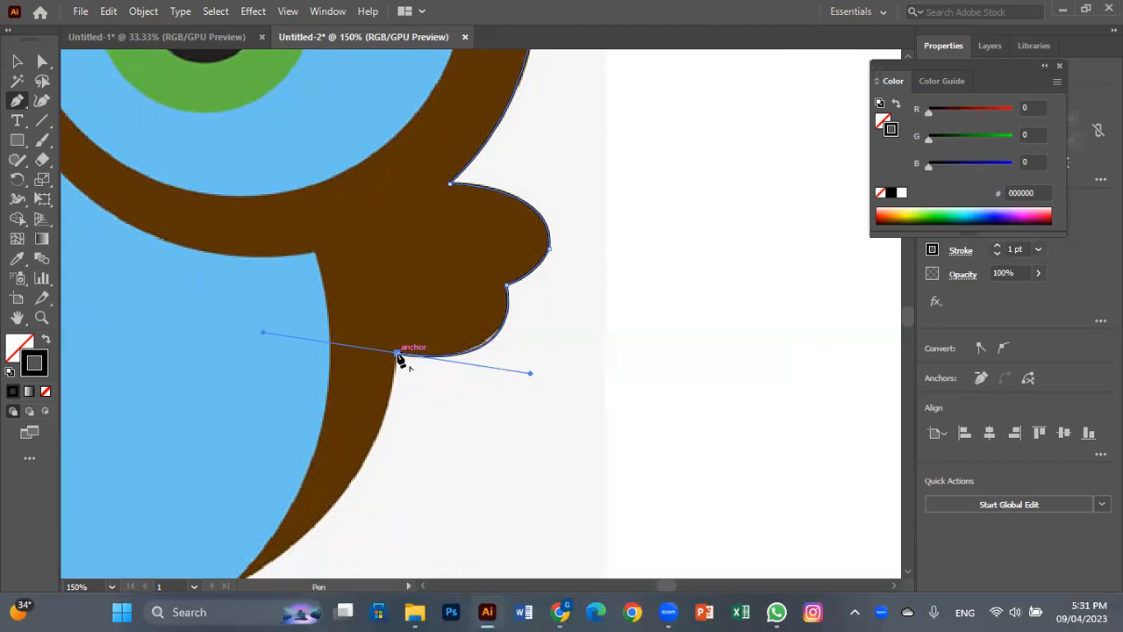
pyautogui.moveTo(420, 445); pyautogui.dragTo(516, 327)
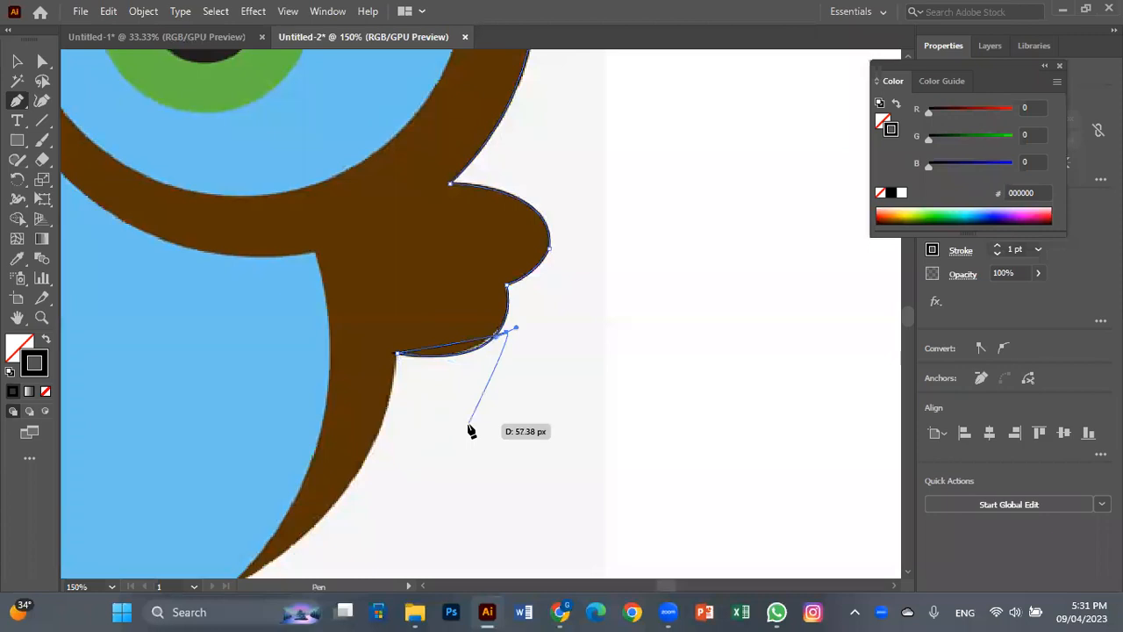
pyautogui.hotkey('ctrl', 'z')
# - Curve the path down the body's right edge to the brown tip and across the lower belly to the opposite brown tip
pyautogui.moveTo(462, 432); pyautogui.dragTo(636, 272)
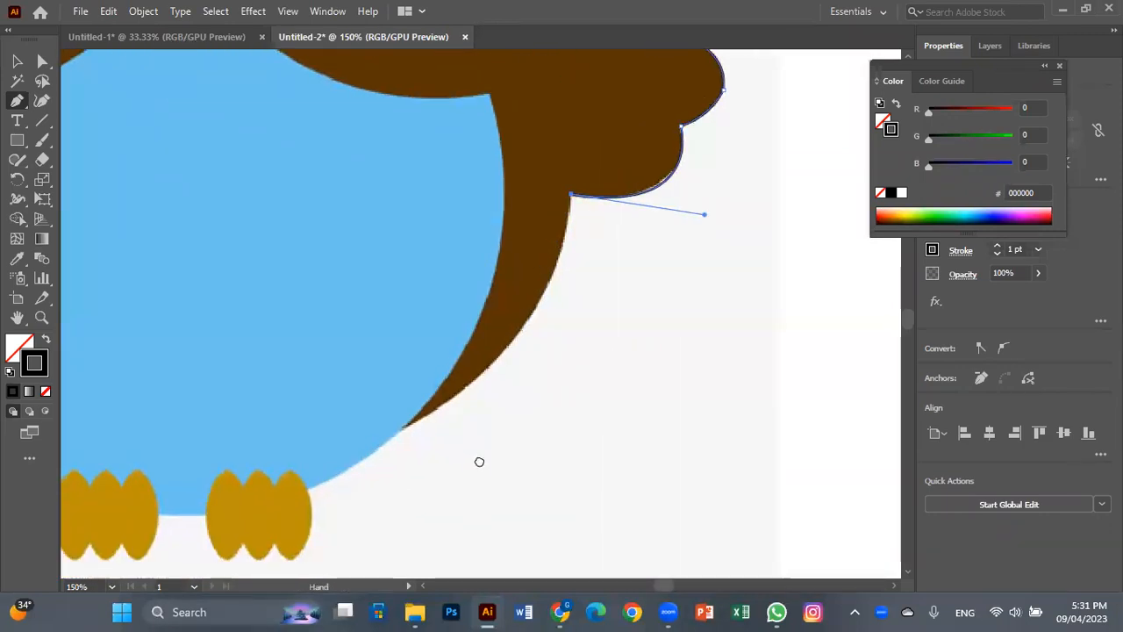
pyautogui.moveTo(480, 461); pyautogui.dragTo(553, 494)
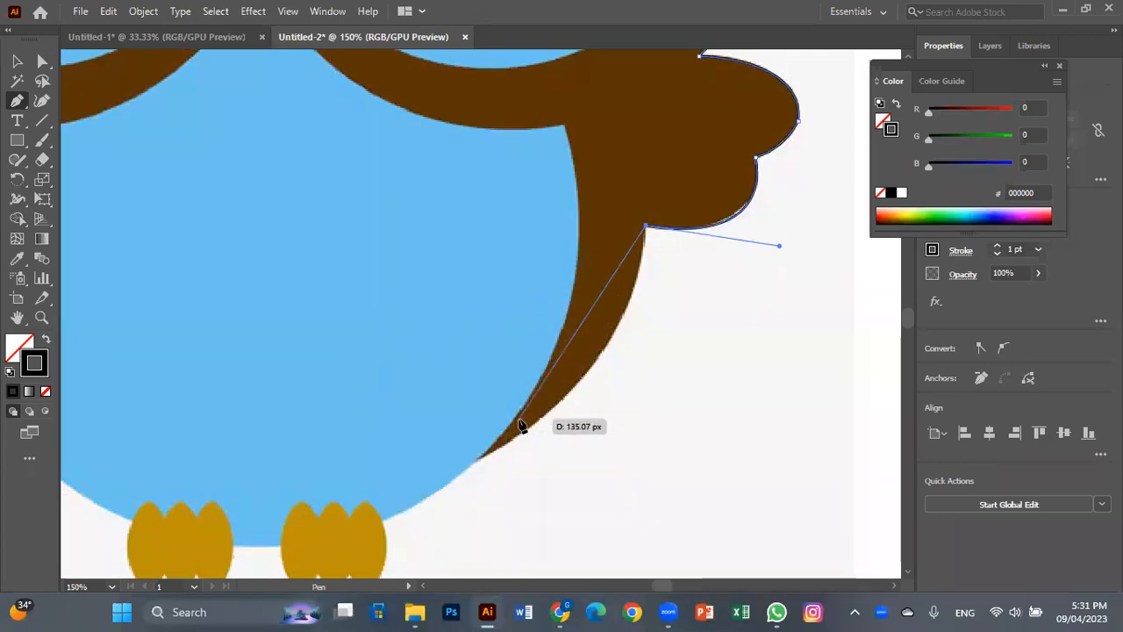
pyautogui.moveTo(475, 459)
pyautogui.mouseDown()
pyautogui.moveTo(343, 486)
pyautogui.moveTo(340, 507)
pyautogui.moveTo(290, 531)
pyautogui.moveTo(294, 546)
pyautogui.moveTo(608, 531)
pyautogui.mouseUp()
pyautogui.press('space')
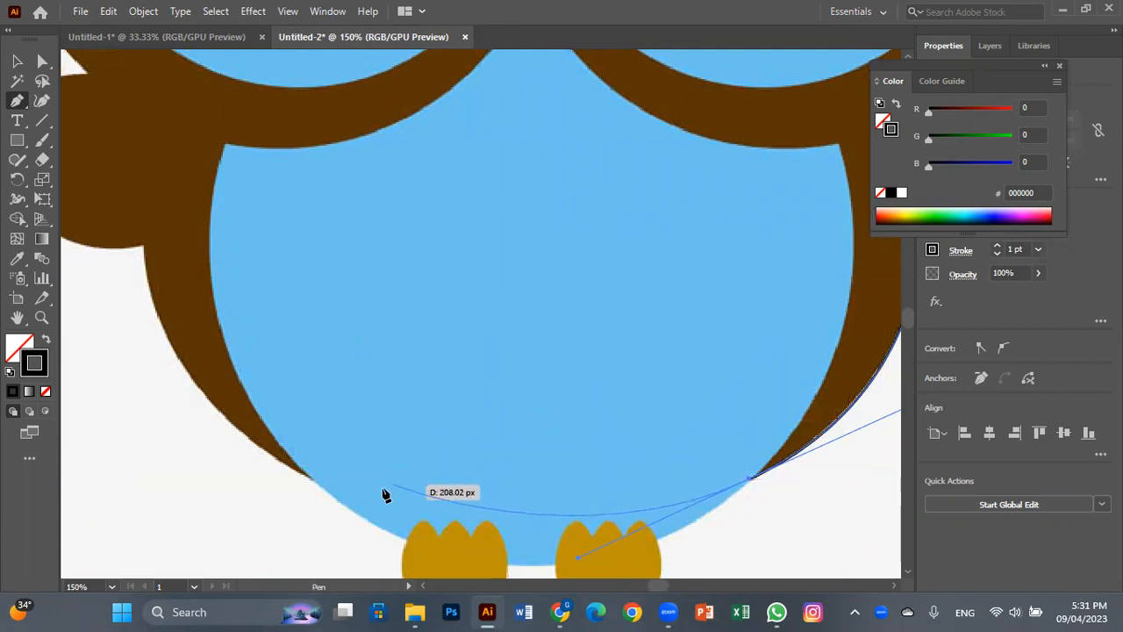
pyautogui.click(314, 483)
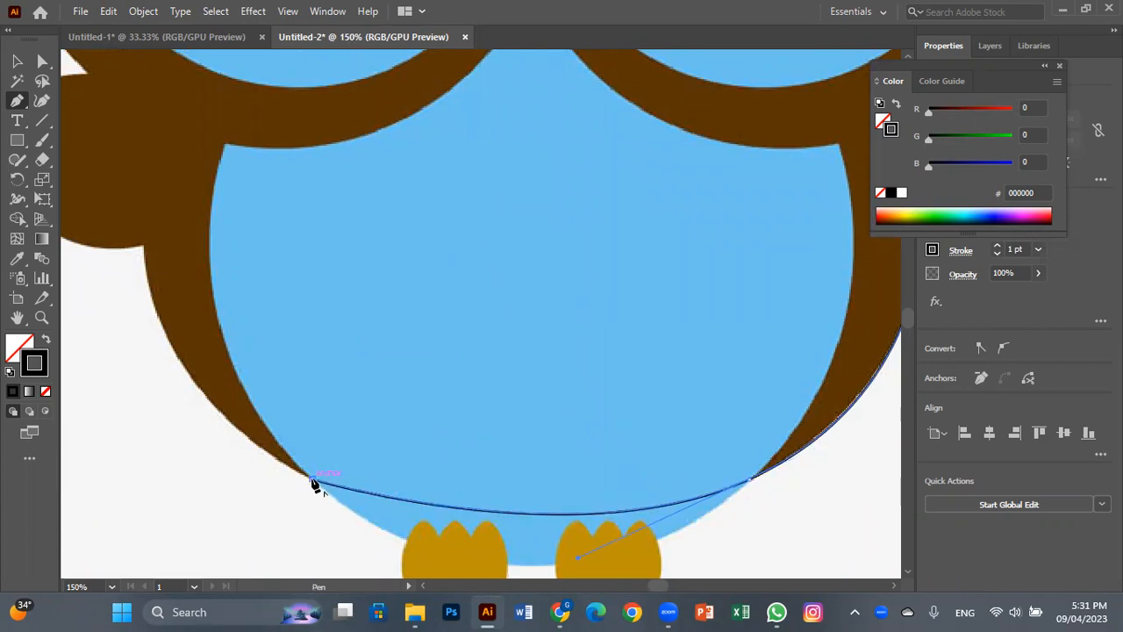
# - Trace the body's left edge up to the left wing's lower notch with a curved segment and remove the anchor's outgoing handle
pyautogui.moveTo(313, 482); pyautogui.dragTo(415, 505)
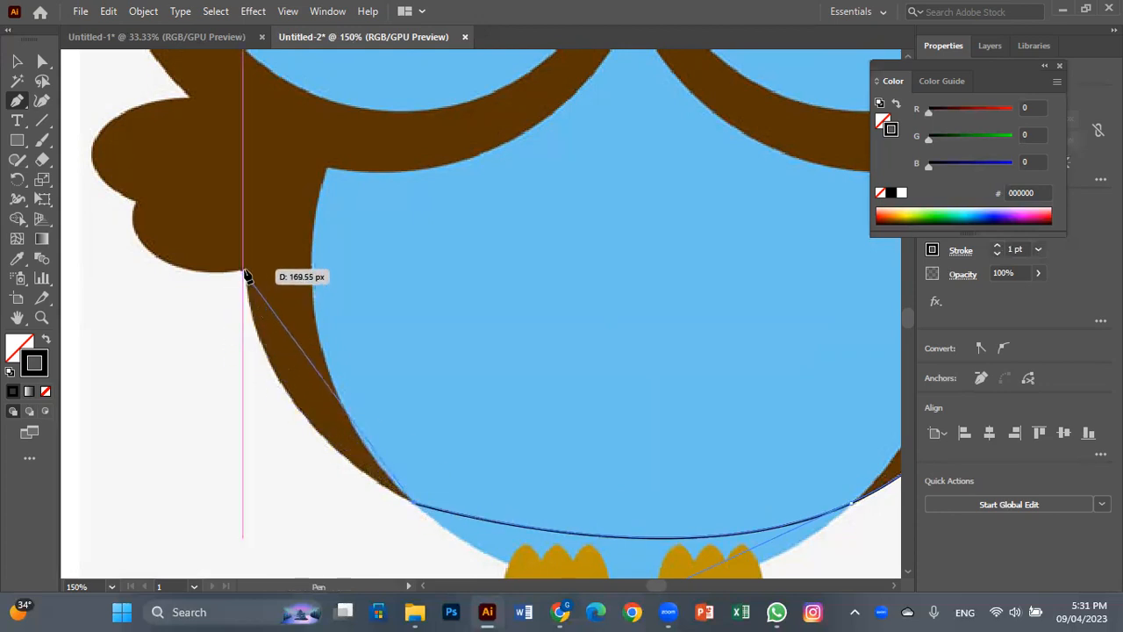
pyautogui.moveTo(248, 275); pyautogui.dragTo(237, 110)
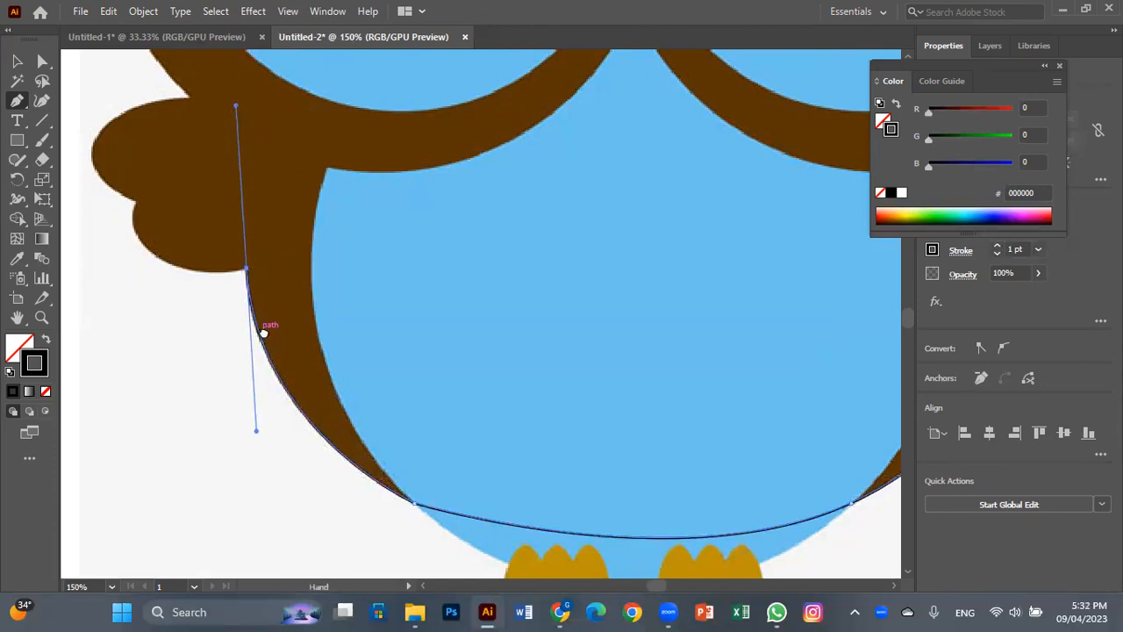
pyautogui.moveTo(259, 328); pyautogui.dragTo(406, 431)
pyautogui.click(397, 372)
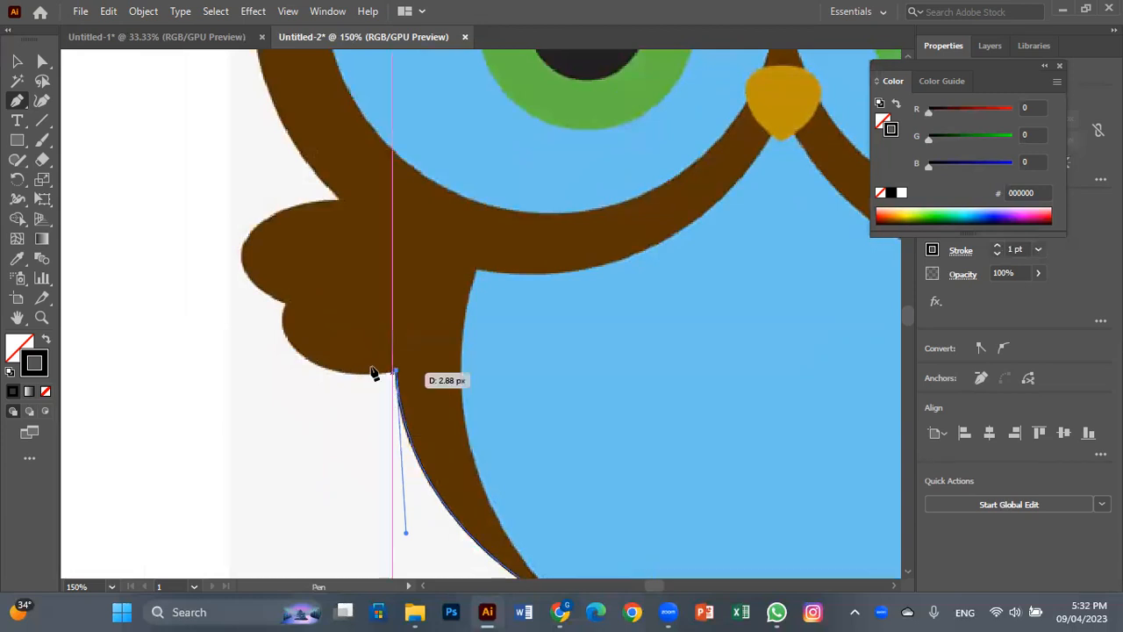
# - Trace the left wing's two lobes with curved segments up to the notch below the head, removing the outgoing handles at both notches
pyautogui.moveTo(285, 303); pyautogui.dragTo(285, 297)
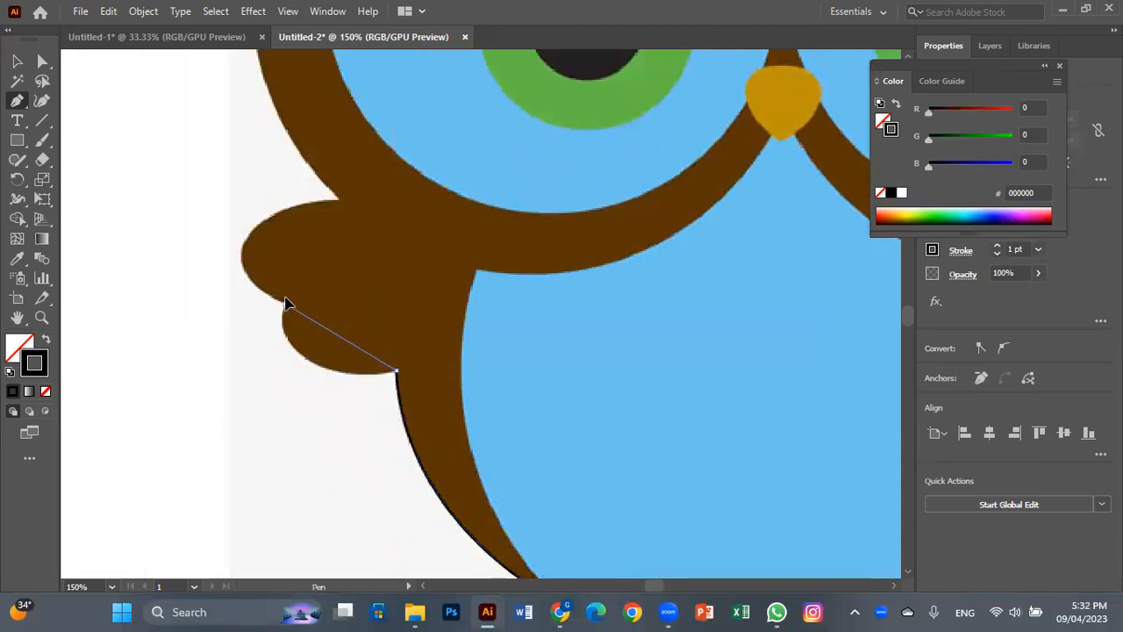
pyautogui.moveTo(291, 237)
pyautogui.mouseDown()
pyautogui.moveTo(310, 220)
pyautogui.moveTo(300, 220)
pyautogui.mouseUp()
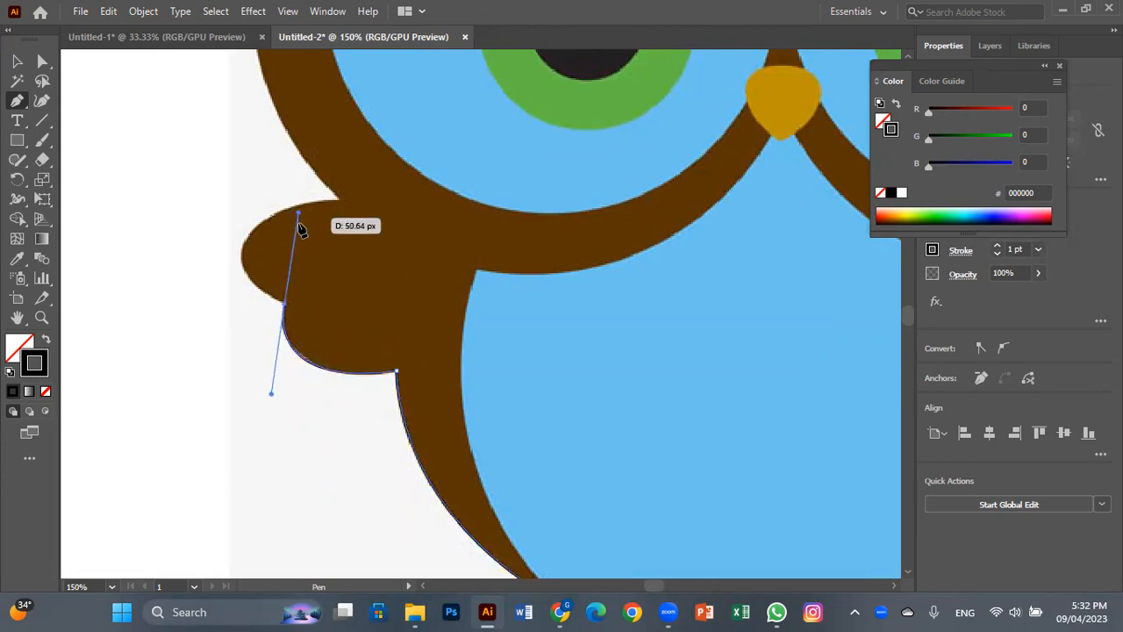
pyautogui.click(286, 305)
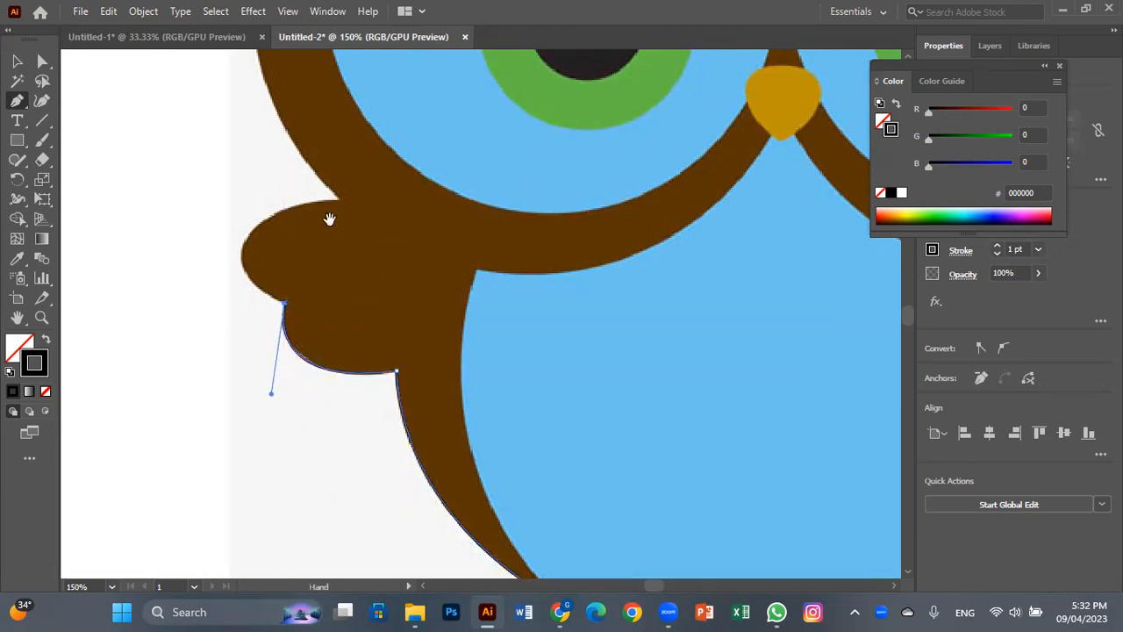
pyautogui.scroll(2, 328, 220)
pyautogui.moveTo(341, 274); pyautogui.dragTo(517, 250)
pyautogui.scroll(7, 463, 497)
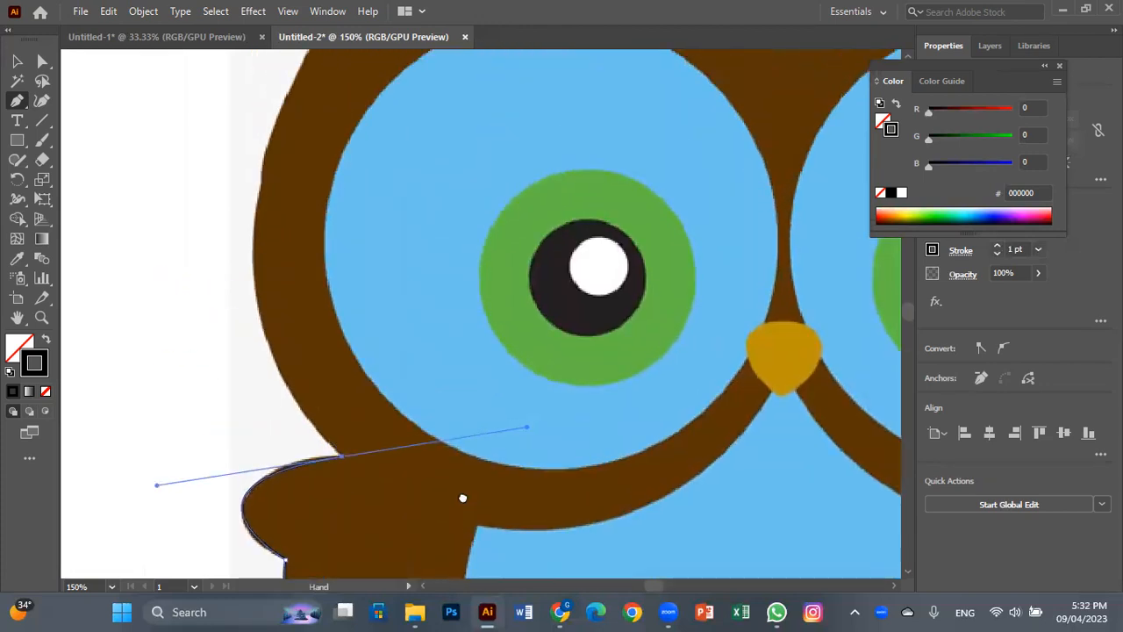
pyautogui.click(343, 539)
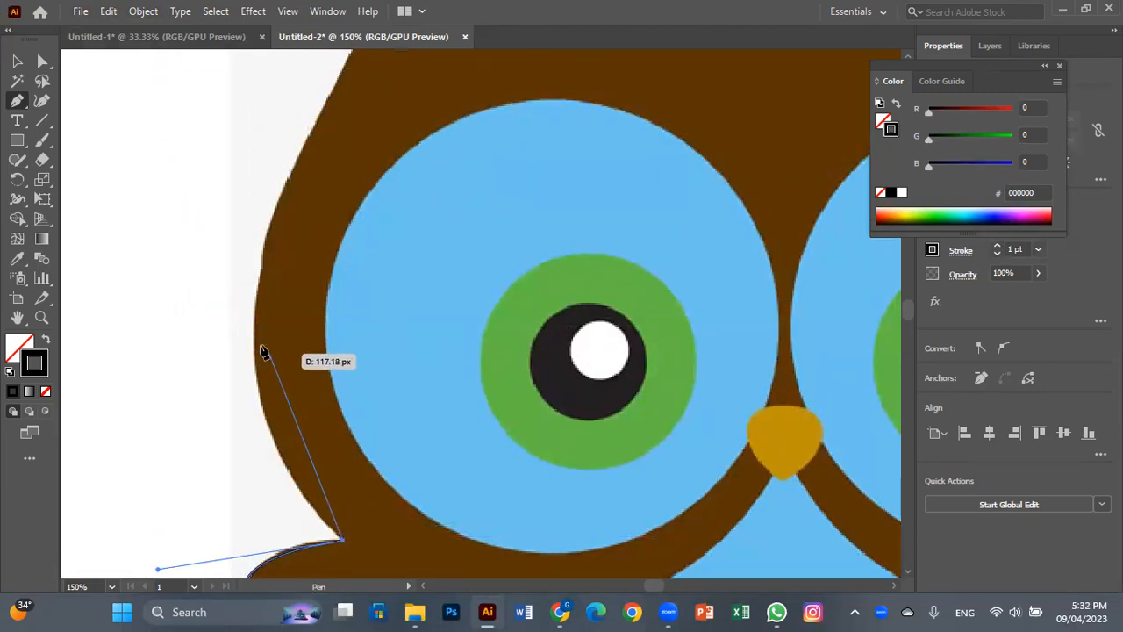
# - Extend the path with curved segments up the head's left side past the eye and remove the last anchor's outgoing handle
pyautogui.moveTo(254, 338); pyautogui.dragTo(266, 313)
pyautogui.press('v')
pyautogui.press('space')
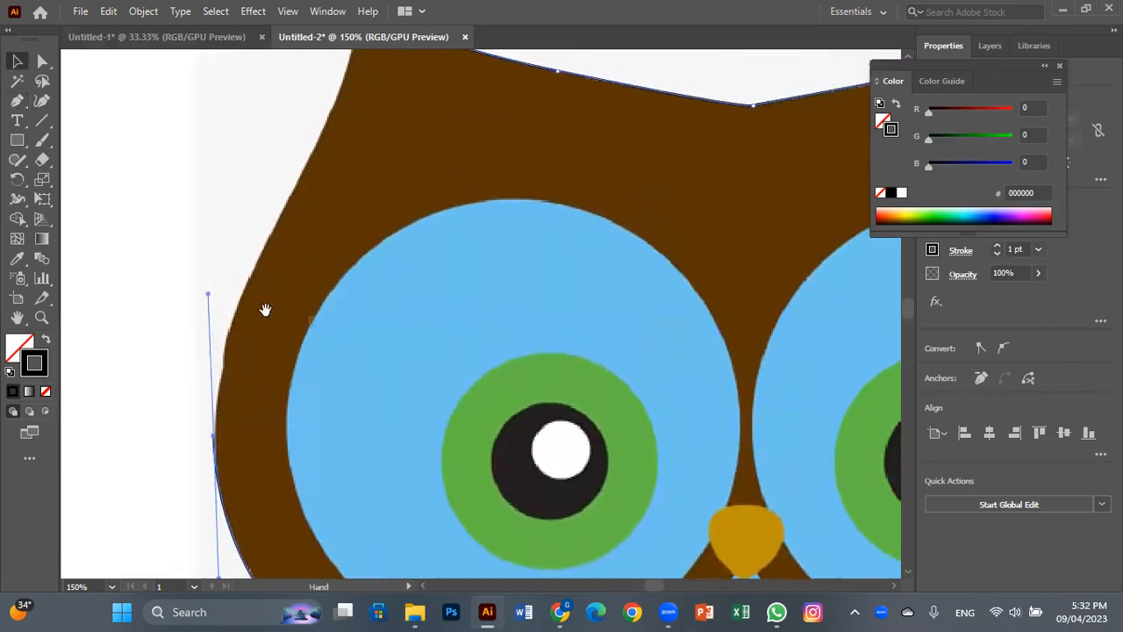
pyautogui.click(20, 122)
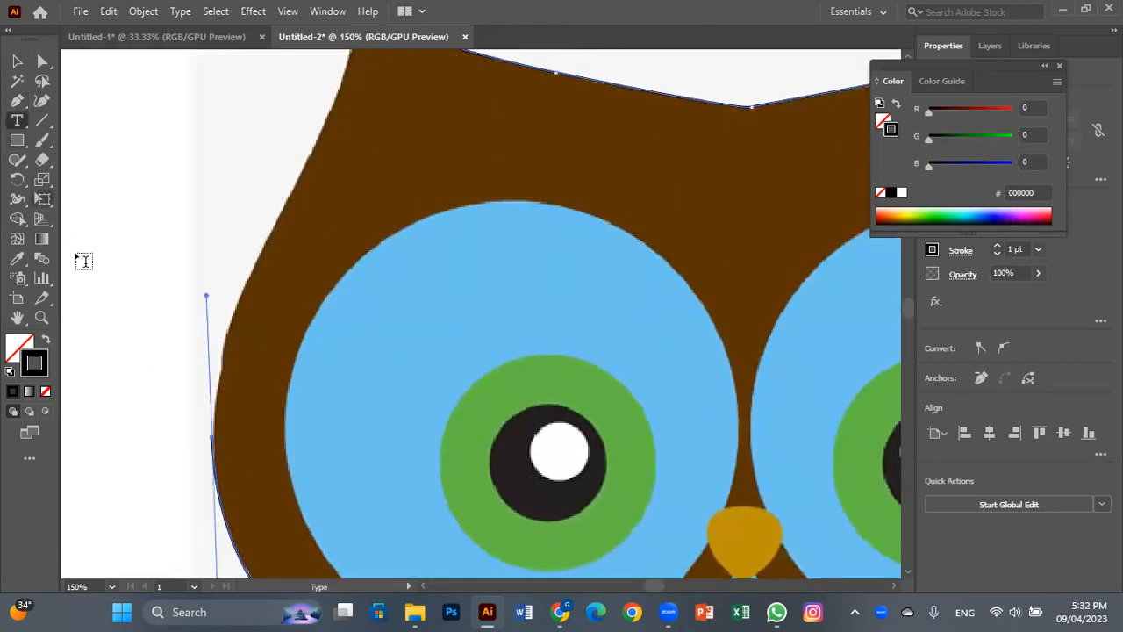
pyautogui.moveTo(213, 436); pyautogui.dragTo(249, 265)
pyautogui.moveTo(260, 257); pyautogui.dragTo(301, 213)
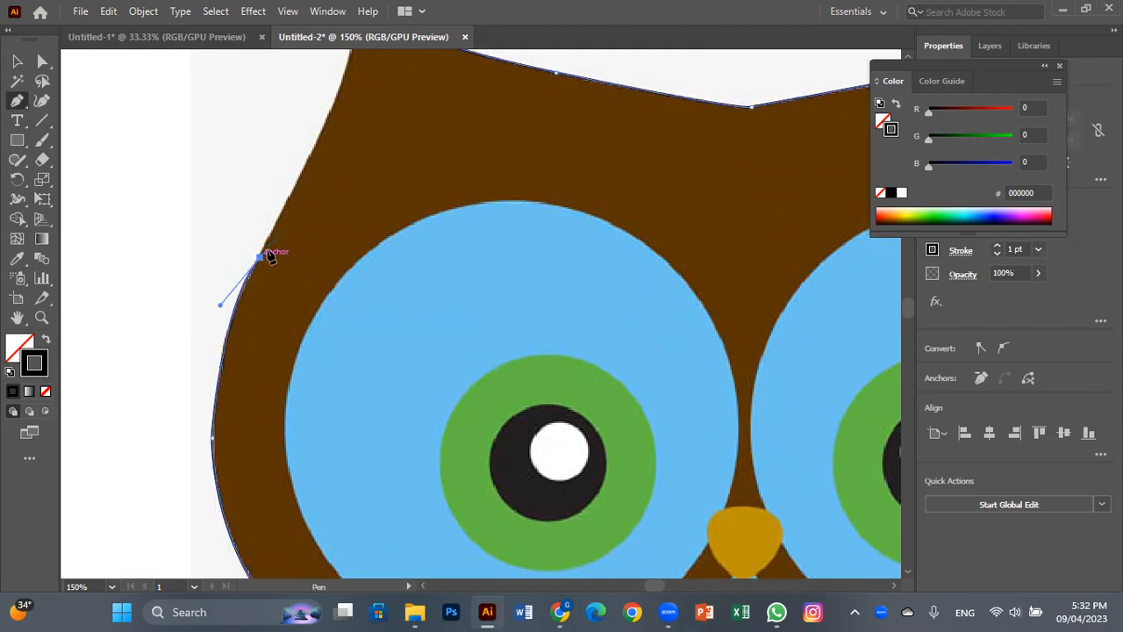
# - Trace the outer edge of the left ear and close the owl outline at its starting anchor on the ear tip
pyautogui.scroll(3, 270, 255)
pyautogui.hscroll(-2, 270, 255)
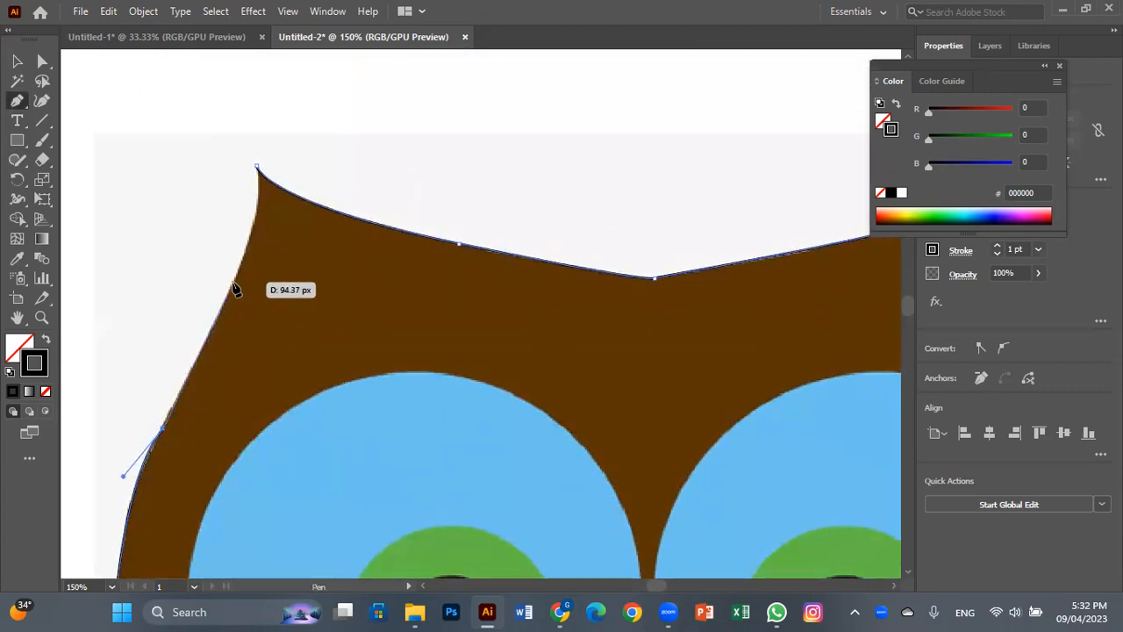
pyautogui.scroll(2, 263, 280)
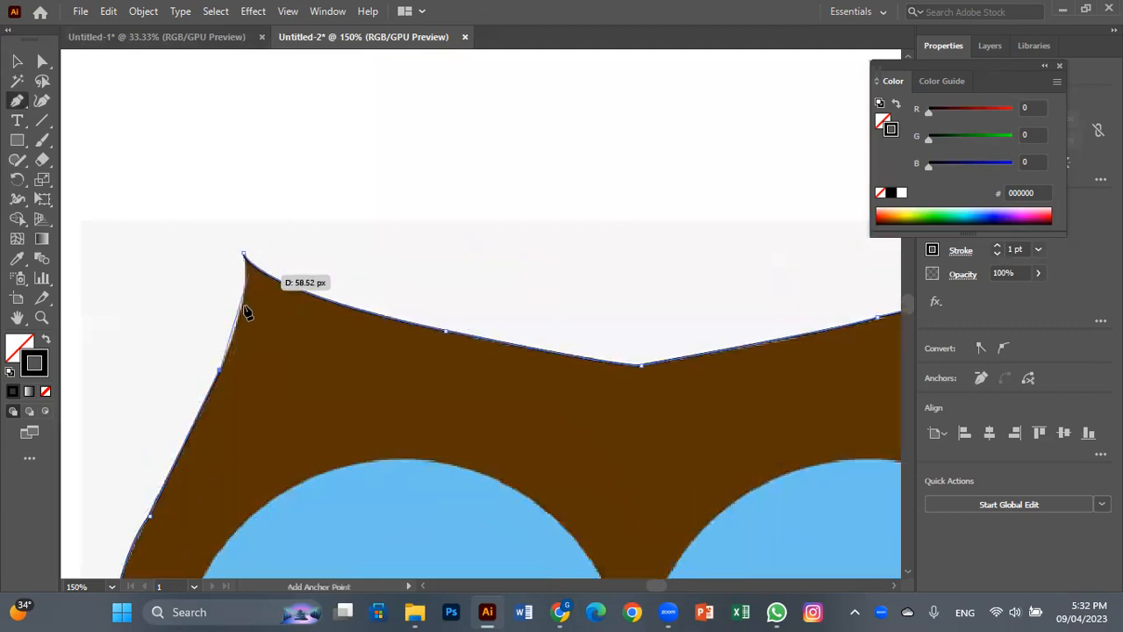
pyautogui.click(244, 254)
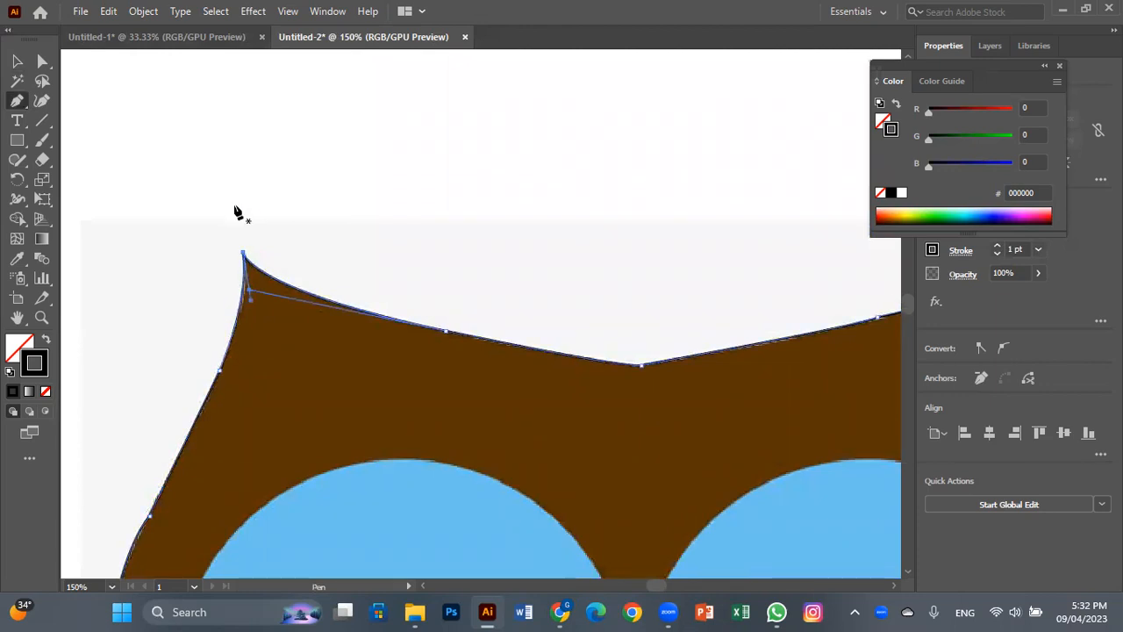
# - Check the closed outline against the whole owl and start a new Pen path for the belly on the beak
pyautogui.moveTo(393, 380); pyautogui.dragTo(237, 256)
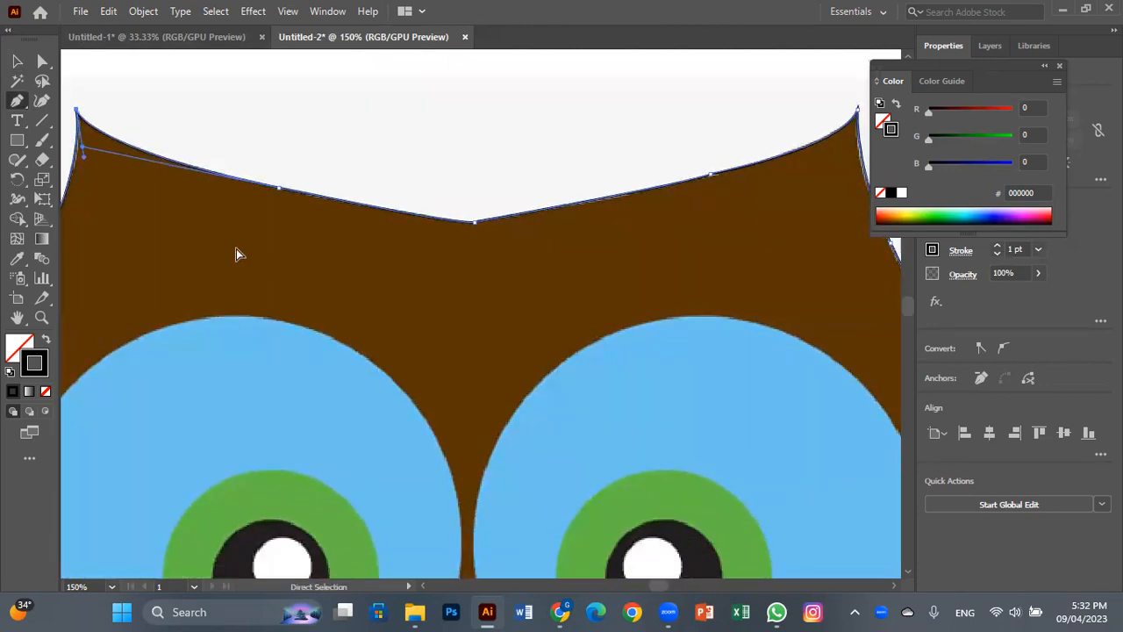
pyautogui.hotkey('ctrl', '-')
pyautogui.hotkey('ctrl', '-')
pyautogui.hotkey('ctrl', '-')
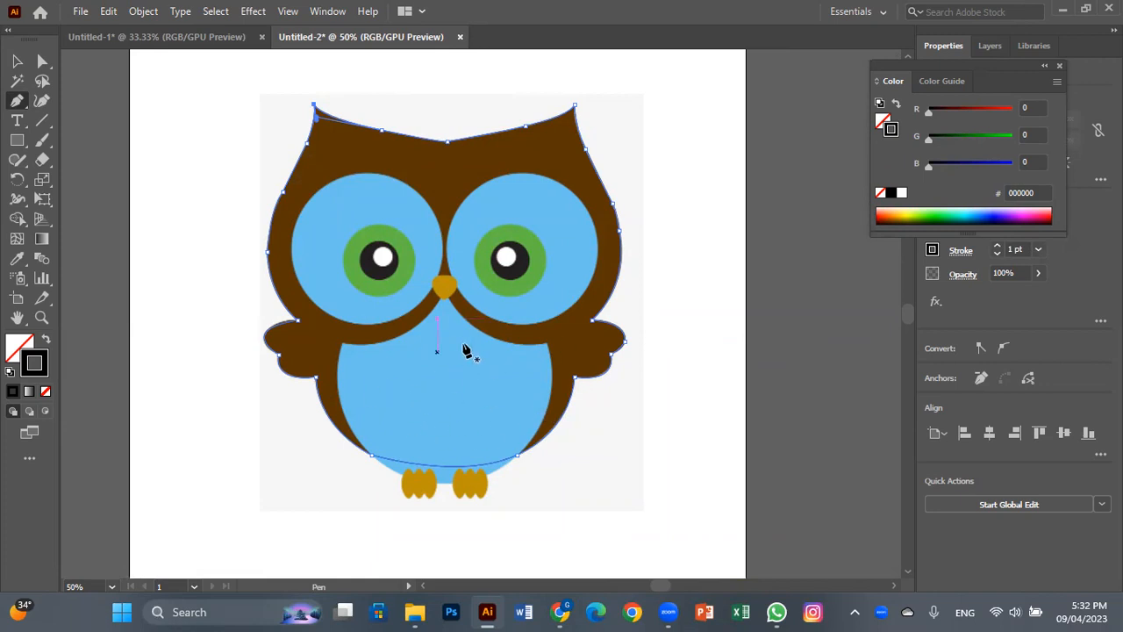
pyautogui.hotkey('ctrl', '+')
pyautogui.hotkey('ctrl', '+')
pyautogui.hotkey('ctrl', '+')
pyautogui.moveTo(523, 407); pyautogui.dragTo(315, 92)
pyautogui.moveTo(314, 315); pyautogui.dragTo(114, 96)
pyautogui.moveTo(497, 523); pyautogui.dragTo(384, 415)
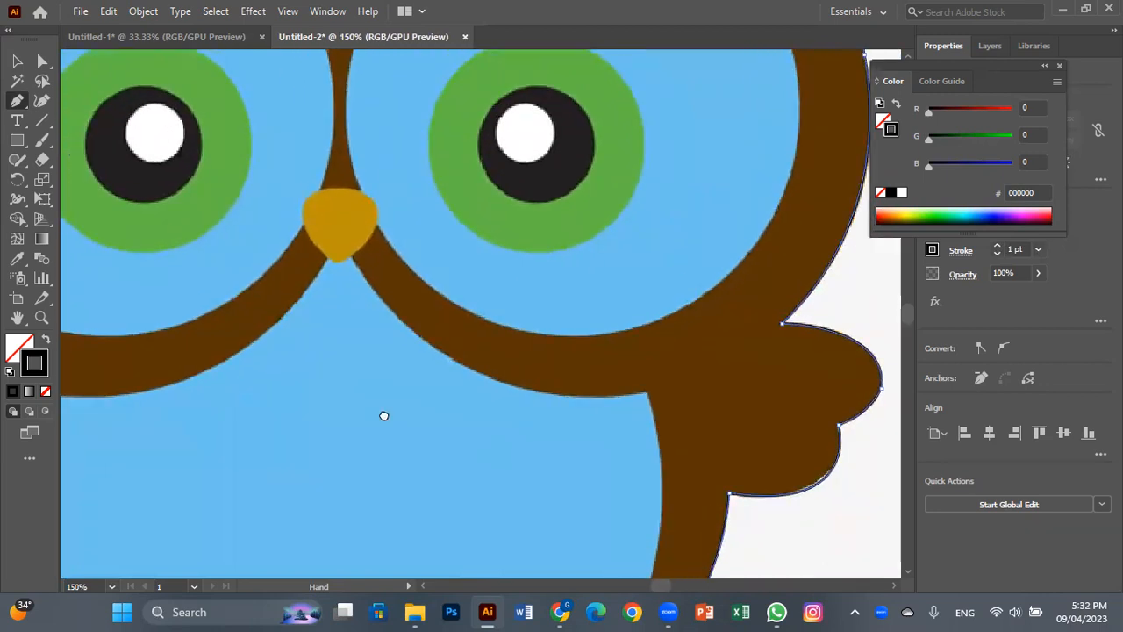
pyautogui.click(339, 237)
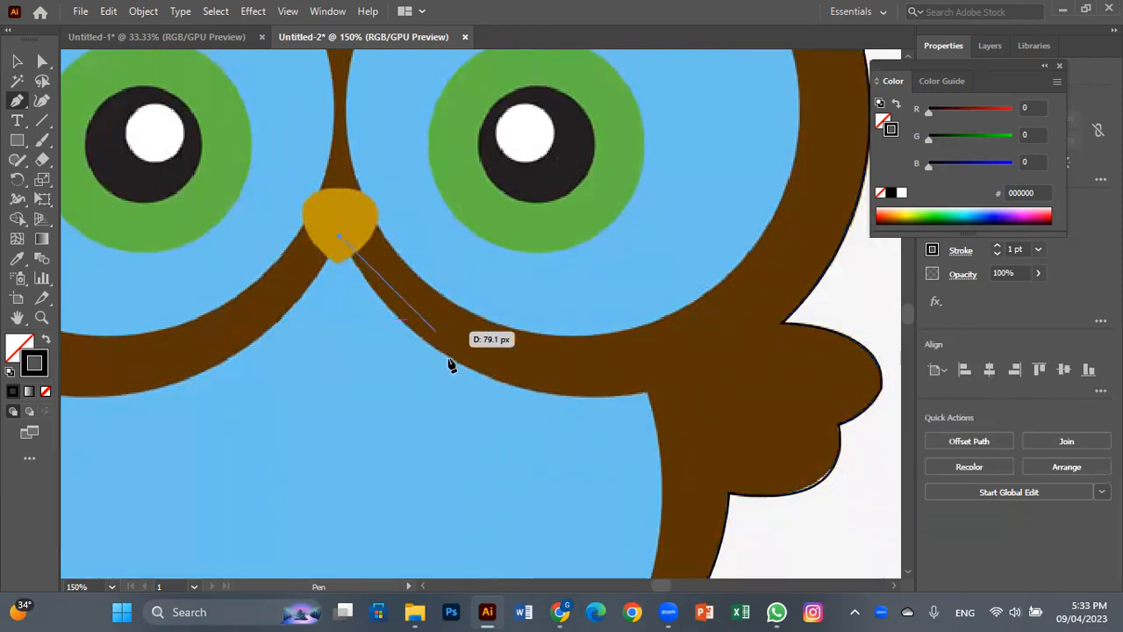
# - Trace the belly's upper edge from the beak beneath the right eye's brown rim to the belly's upper right corner with curved segments
pyautogui.moveTo(534, 392); pyautogui.dragTo(669, 422)
pyautogui.click(533, 392)
pyautogui.moveTo(645, 398); pyautogui.dragTo(661, 381)
pyautogui.moveTo(641, 439); pyautogui.dragTo(617, 276)
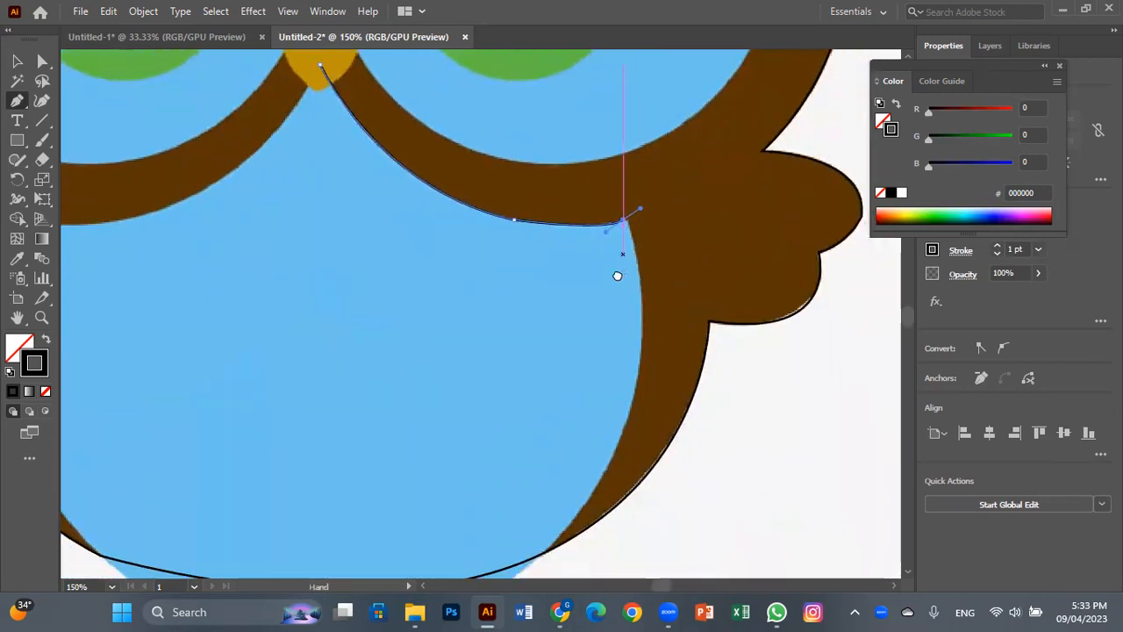
pyautogui.click(623, 221)
pyautogui.moveTo(635, 409); pyautogui.dragTo(704, 274)
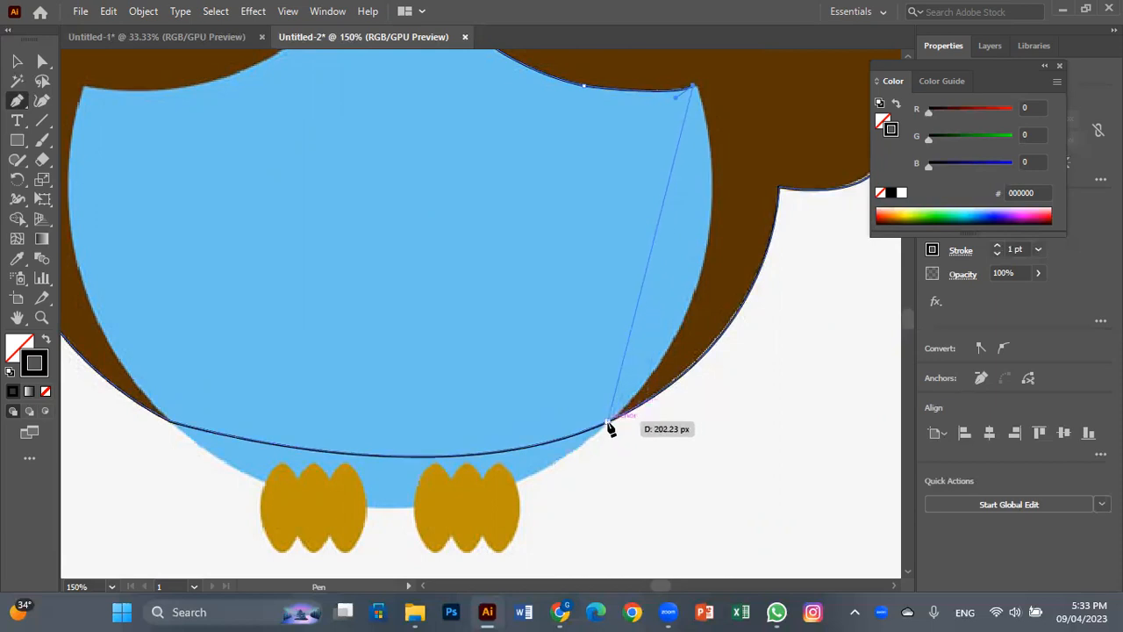
pyautogui.moveTo(608, 422); pyautogui.dragTo(454, 549)
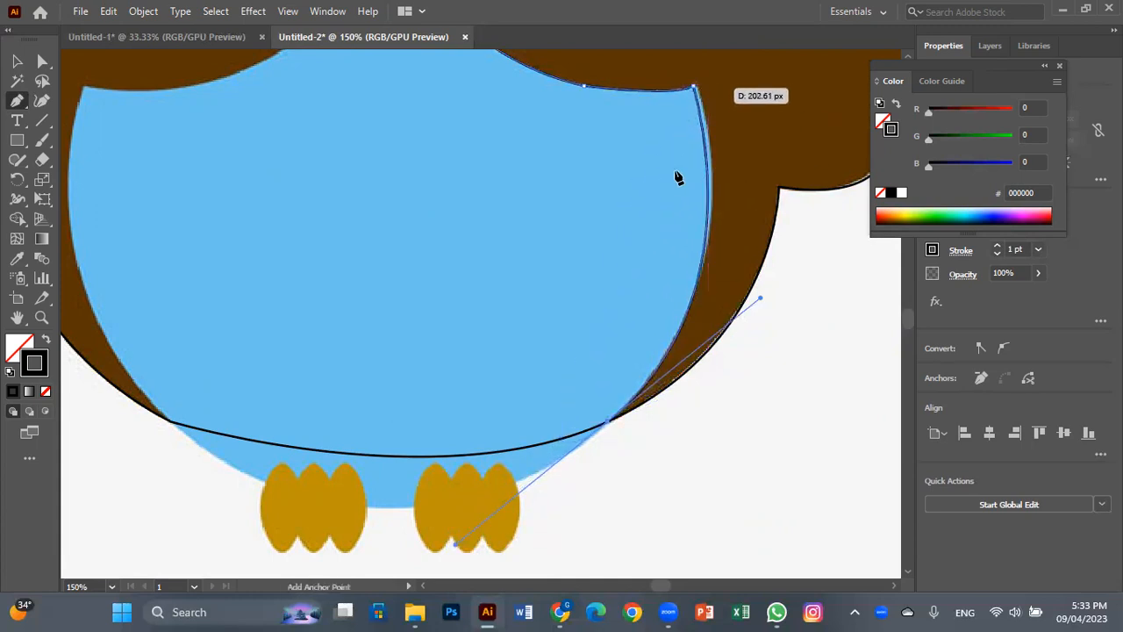
pyautogui.hotkey('ctrl', 'z')
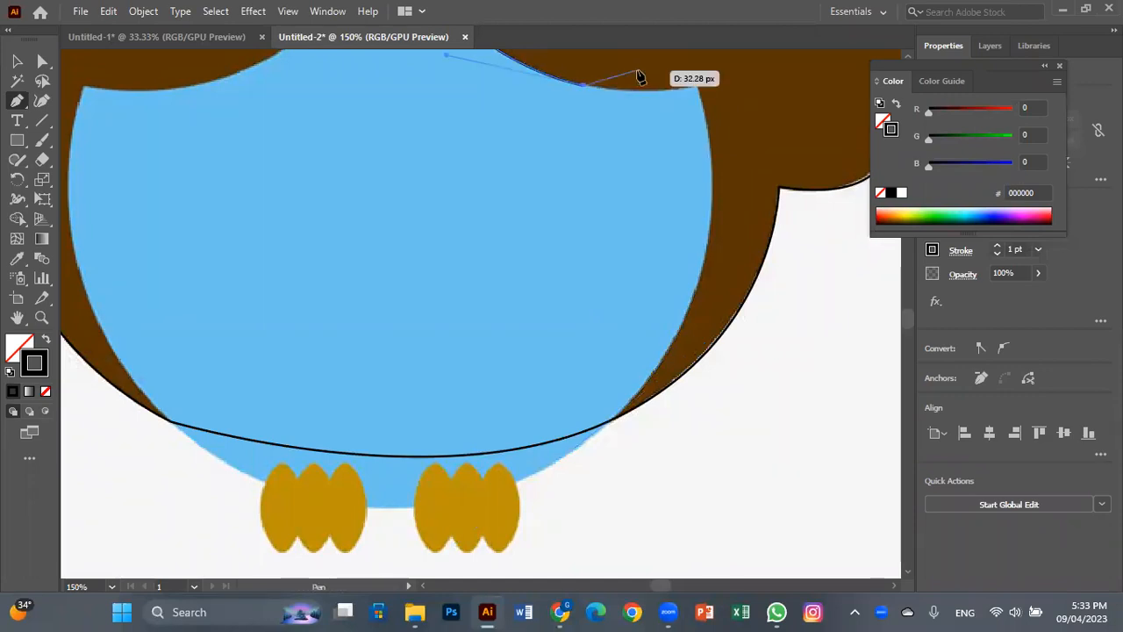
# - Trace the belly's right side from its upper right corner and its bottom edge behind the feet up to the body outline's lower left crossing, using curved segments
pyautogui.click(696, 86)
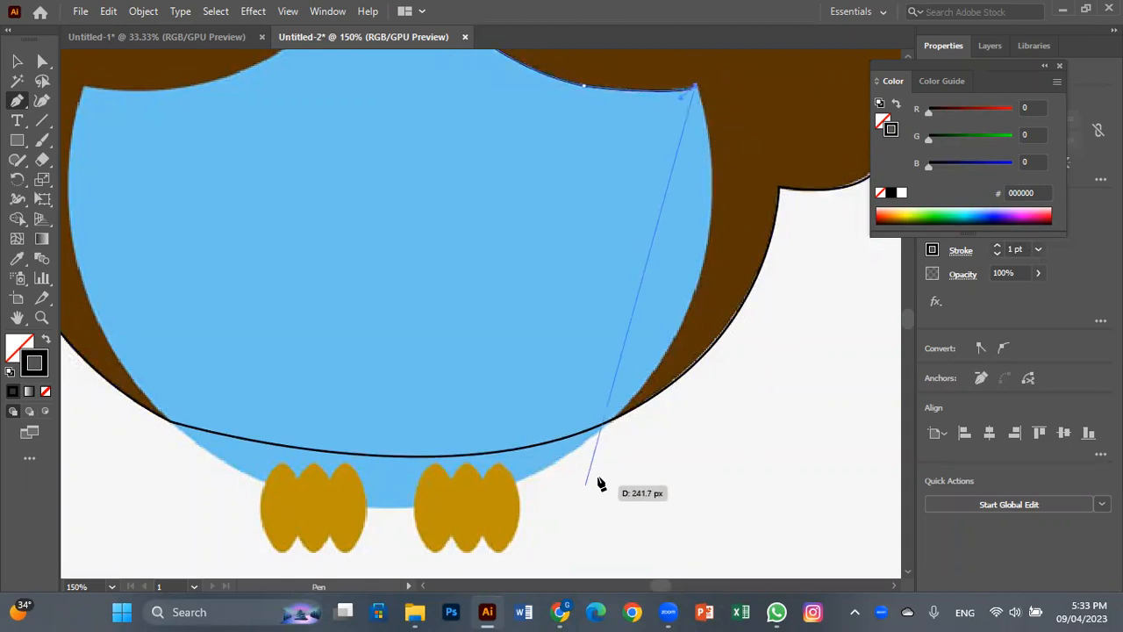
pyautogui.moveTo(608, 422); pyautogui.dragTo(453, 547)
pyautogui.press('space')
pyautogui.moveTo(597, 511); pyautogui.dragTo(776, 458)
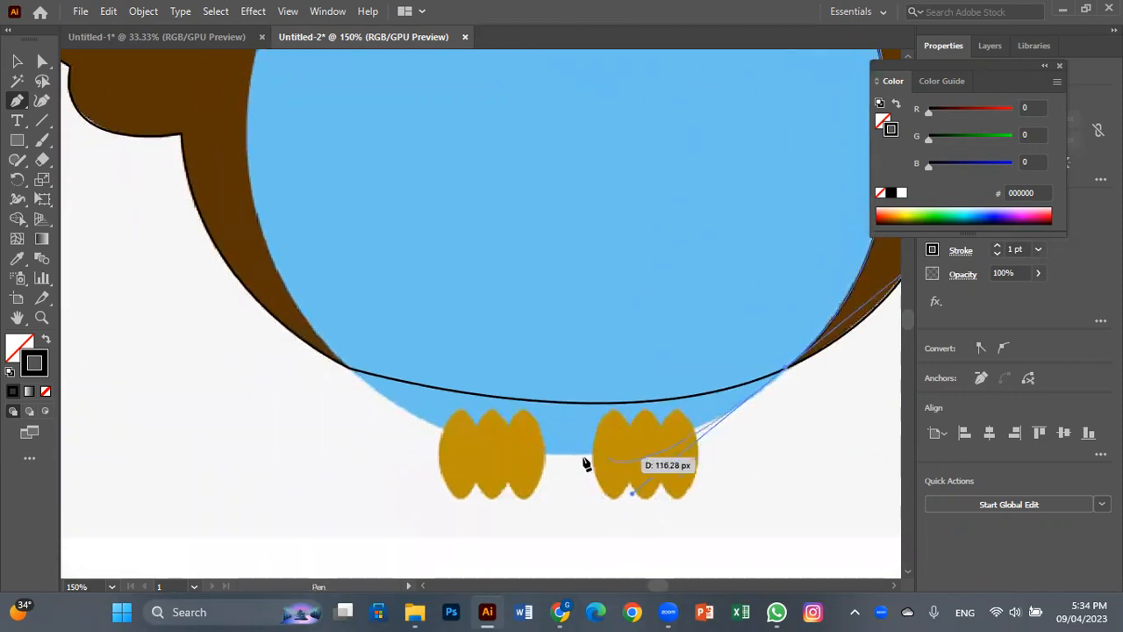
pyautogui.click(488, 451)
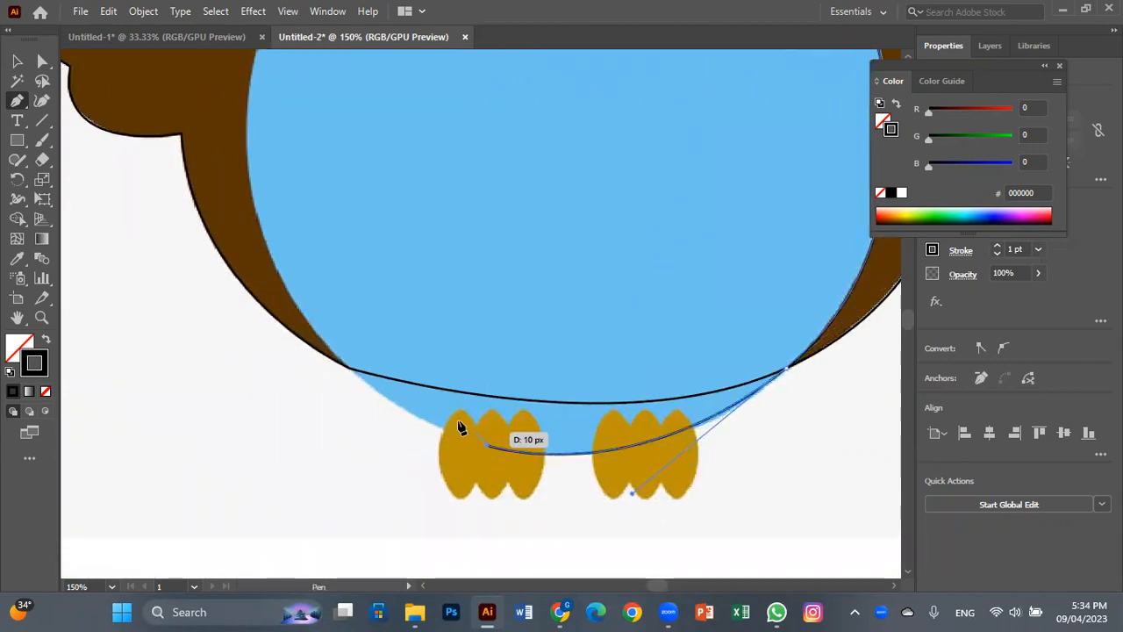
pyautogui.moveTo(350, 369); pyautogui.dragTo(357, 477)
pyautogui.press('space')
pyautogui.click(369, 530)
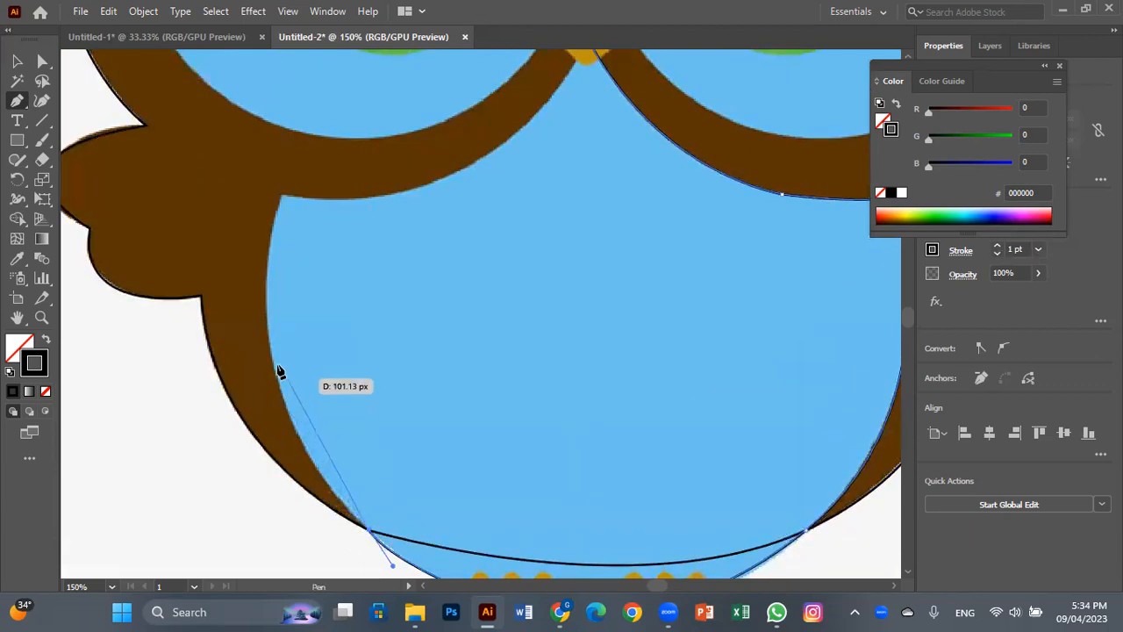
# - Trace the belly's left side up to its upper left corner with curved segments and remove the outgoing handles of both new anchors
pyautogui.moveTo(268, 334); pyautogui.dragTo(254, 210)
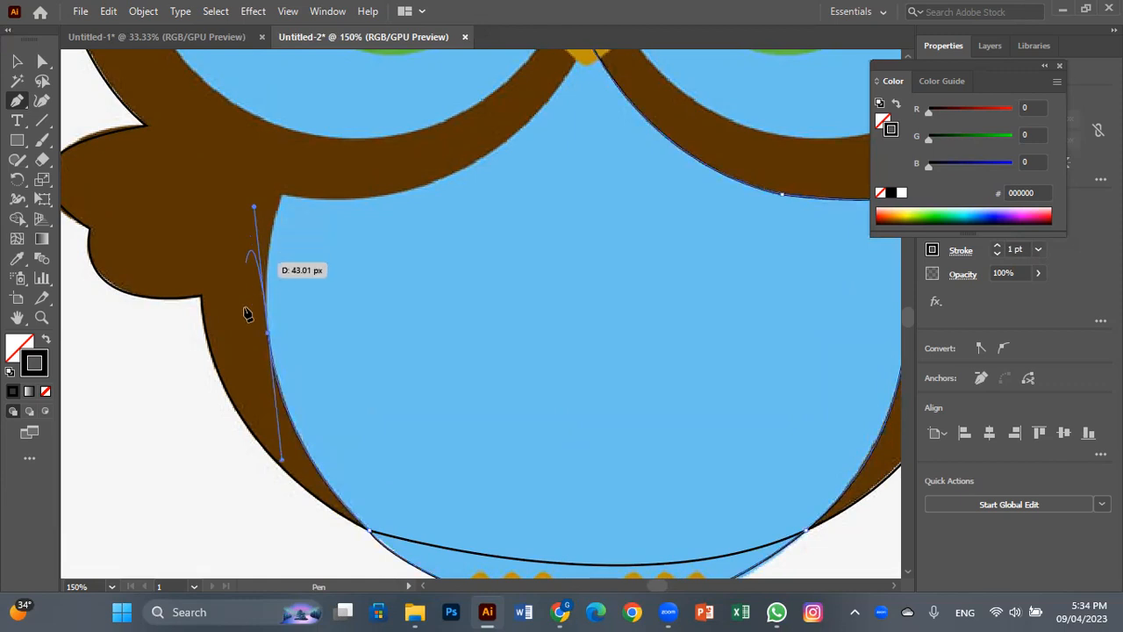
pyautogui.click(269, 334)
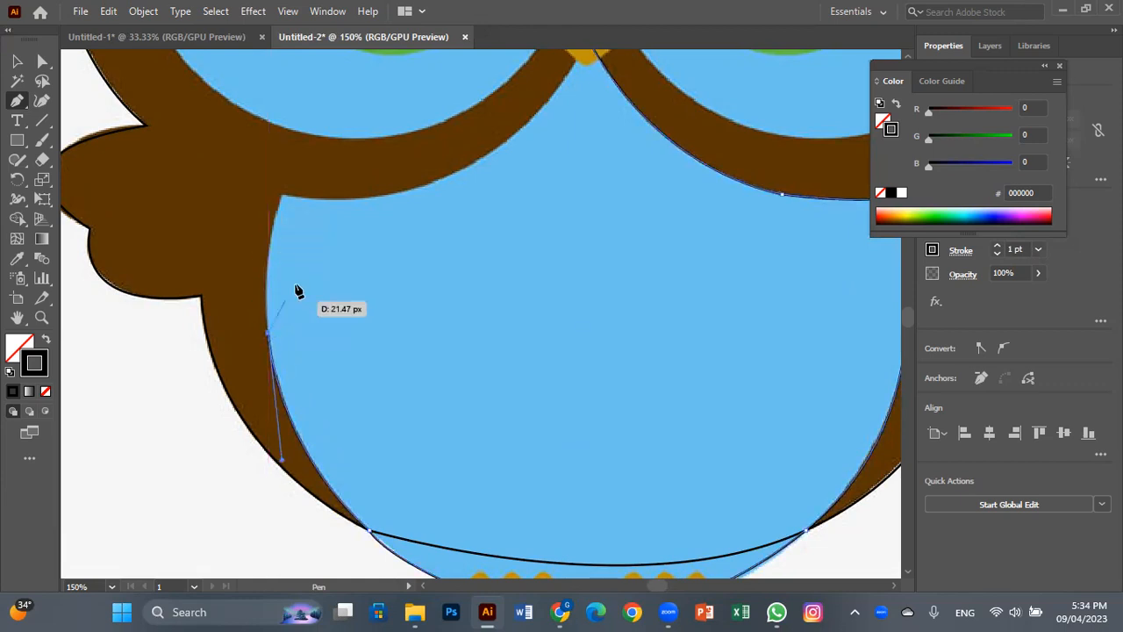
pyautogui.scroll(3, 292, 351)
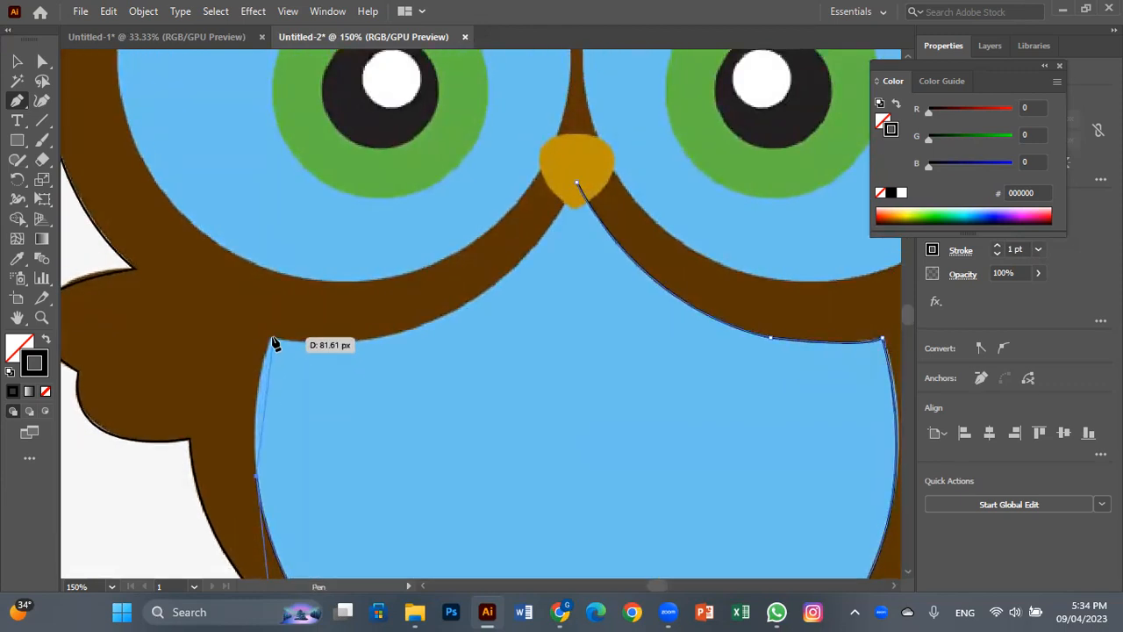
pyautogui.moveTo(270, 337); pyautogui.dragTo(288, 321)
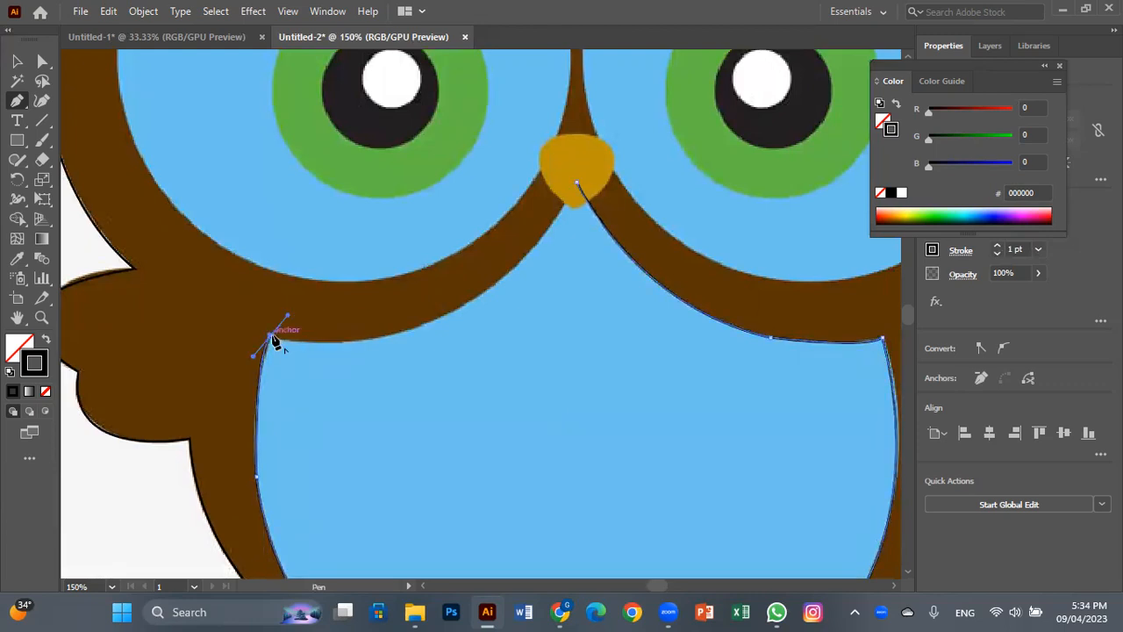
pyautogui.click(271, 338)
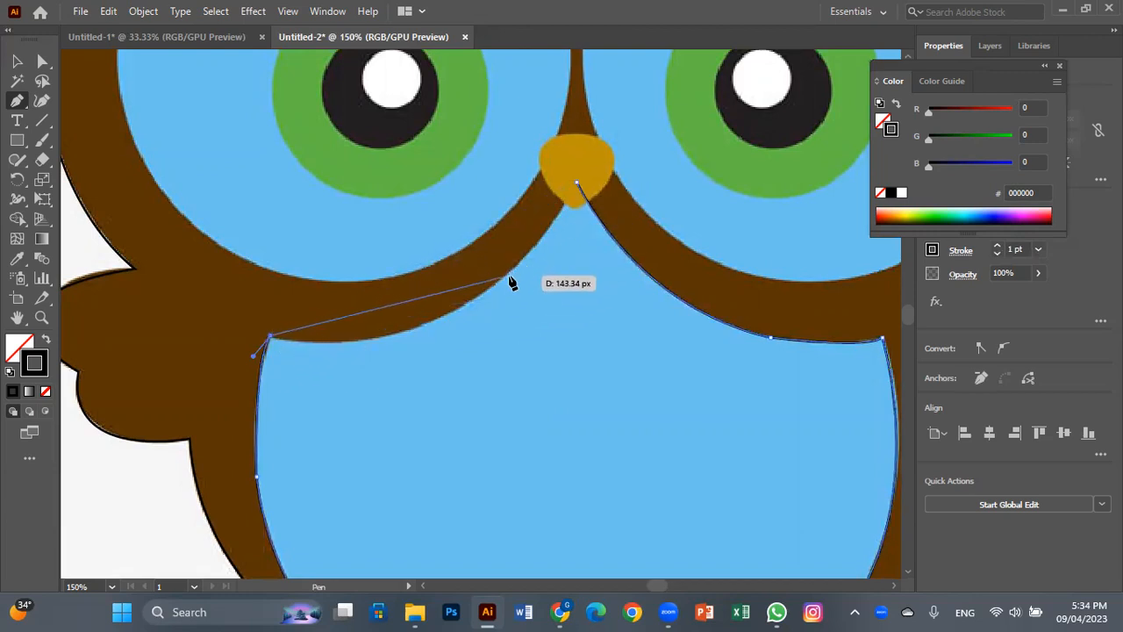
# - Trace the belly's upper edge beneath the left eye's brown rim and close the path at its starting anchor on the beak
pyautogui.moveTo(505, 277); pyautogui.dragTo(614, 182)
pyautogui.click(577, 183)
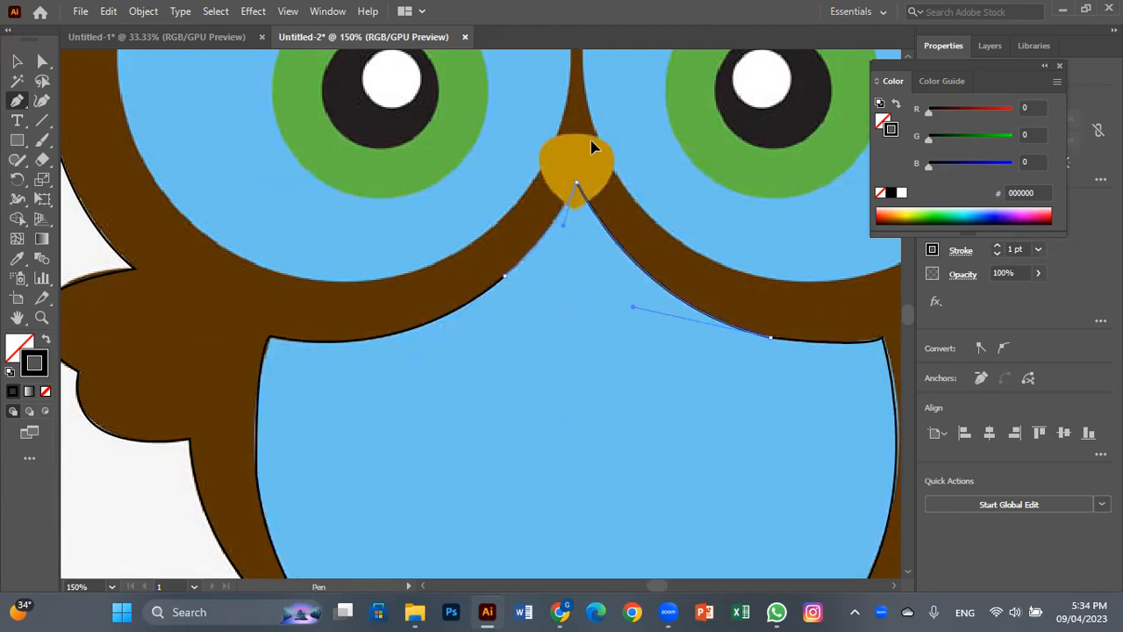
pyautogui.moveTo(591, 143); pyautogui.dragTo(592, 143)
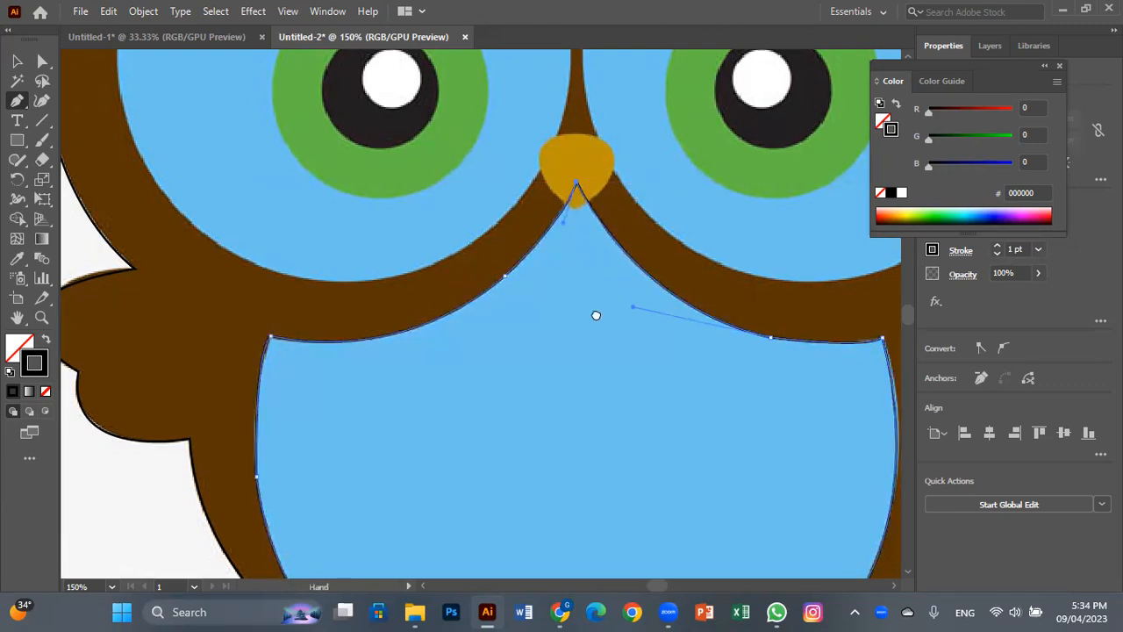
pyautogui.moveTo(596, 315); pyautogui.dragTo(471, 446)
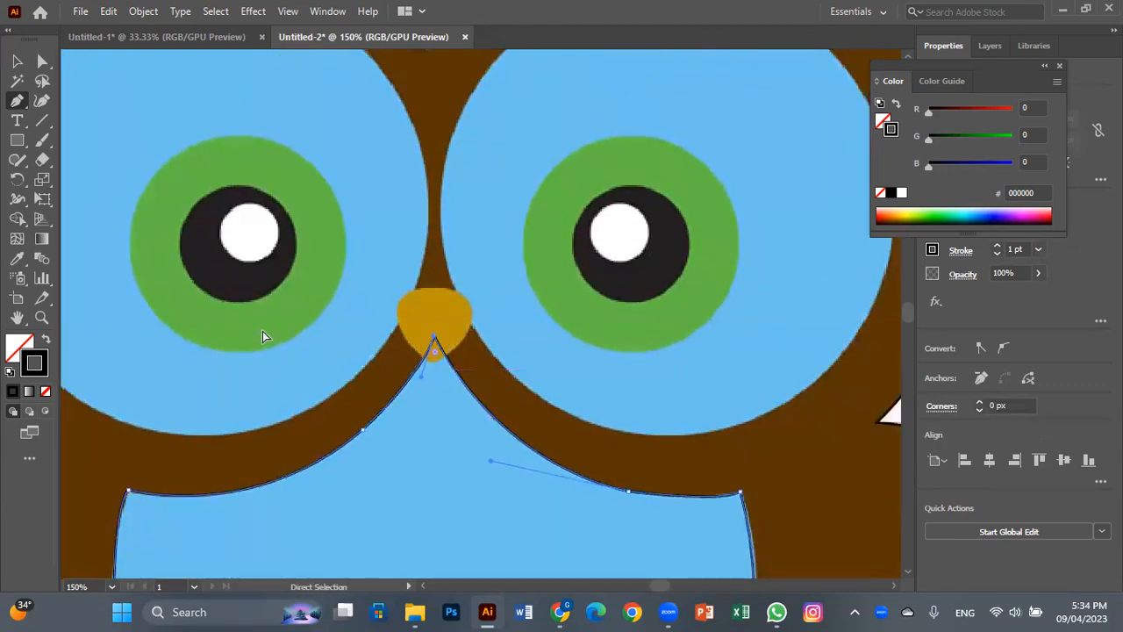
pyautogui.hotkey('ctrl', '-')
pyautogui.hotkey('ctrl', '-')
pyautogui.click(17, 61)
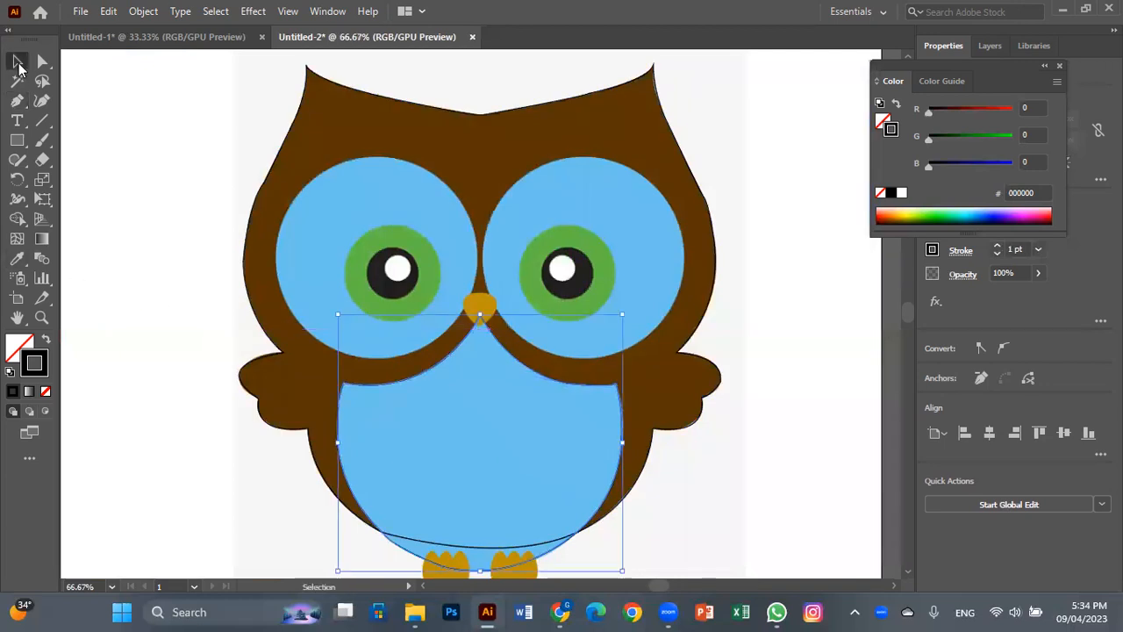
# - Draw an ellipse over the left eye's large blue circle and adjust its sides until it matches the circle's edge
pyautogui.click(17, 142)
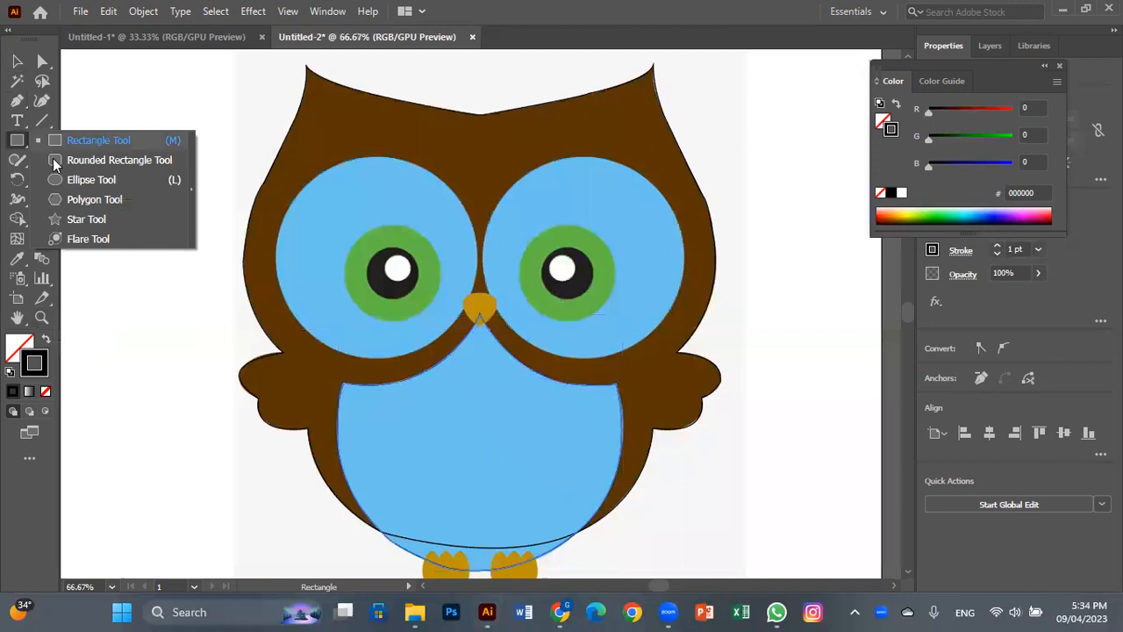
pyautogui.click(64, 180)
pyautogui.moveTo(298, 172); pyautogui.dragTo(475, 349)
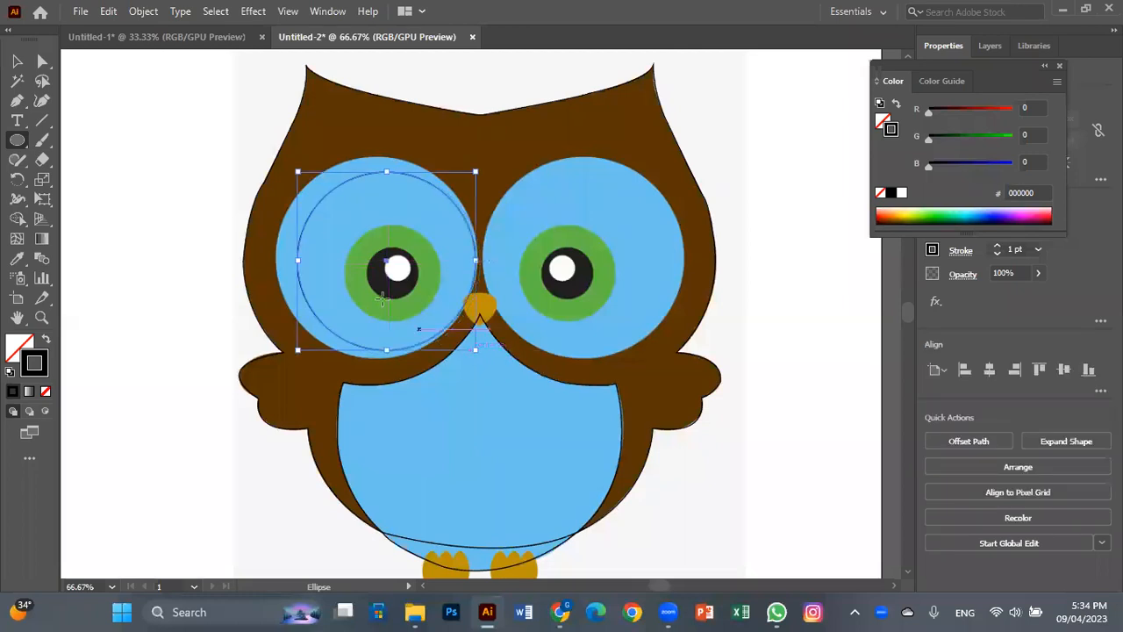
pyautogui.moveTo(299, 262); pyautogui.dragTo(274, 261)
pyautogui.moveTo(376, 352); pyautogui.dragTo(376, 357)
pyautogui.moveTo(275, 265); pyautogui.dragTo(278, 262)
pyautogui.moveTo(379, 171); pyautogui.dragTo(377, 155)
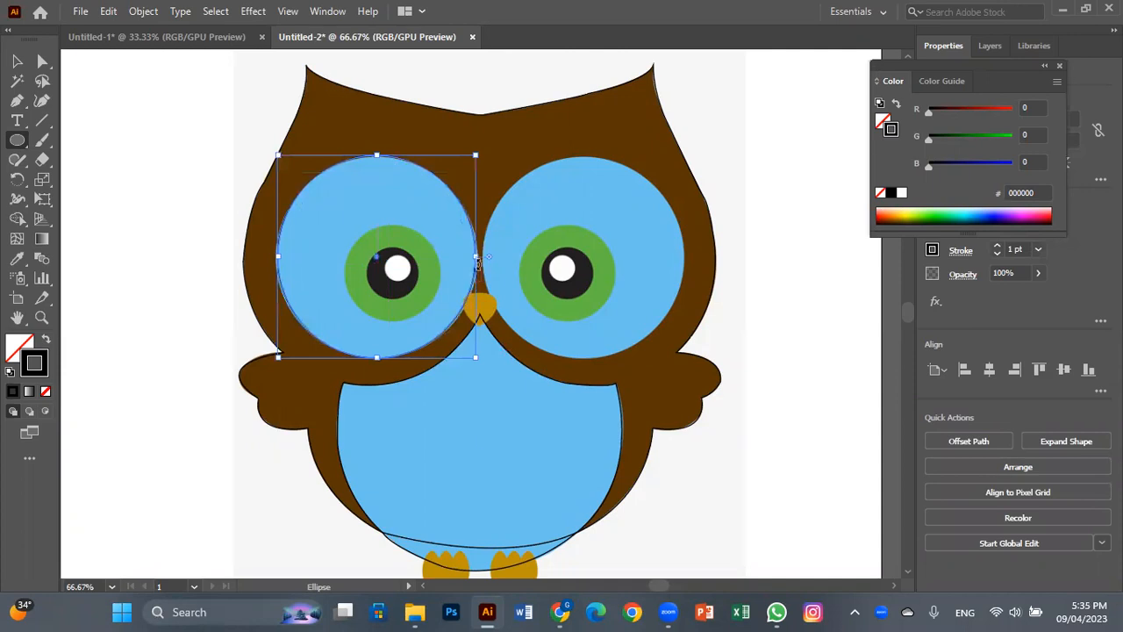
pyautogui.moveTo(479, 258); pyautogui.dragTo(476, 259)
# - Draw fitted circles over the left eye's green iris, black pupil and white highlight with the Ellipse tool
pyautogui.moveTo(345, 228); pyautogui.dragTo(435, 319)
pyautogui.moveTo(391, 231); pyautogui.dragTo(391, 225)
pyautogui.moveTo(436, 273); pyautogui.dragTo(441, 272)
pyautogui.moveTo(366, 246)
pyautogui.mouseDown()
pyautogui.moveTo(428, 300)
pyautogui.moveTo(418, 297)
pyautogui.mouseUp()
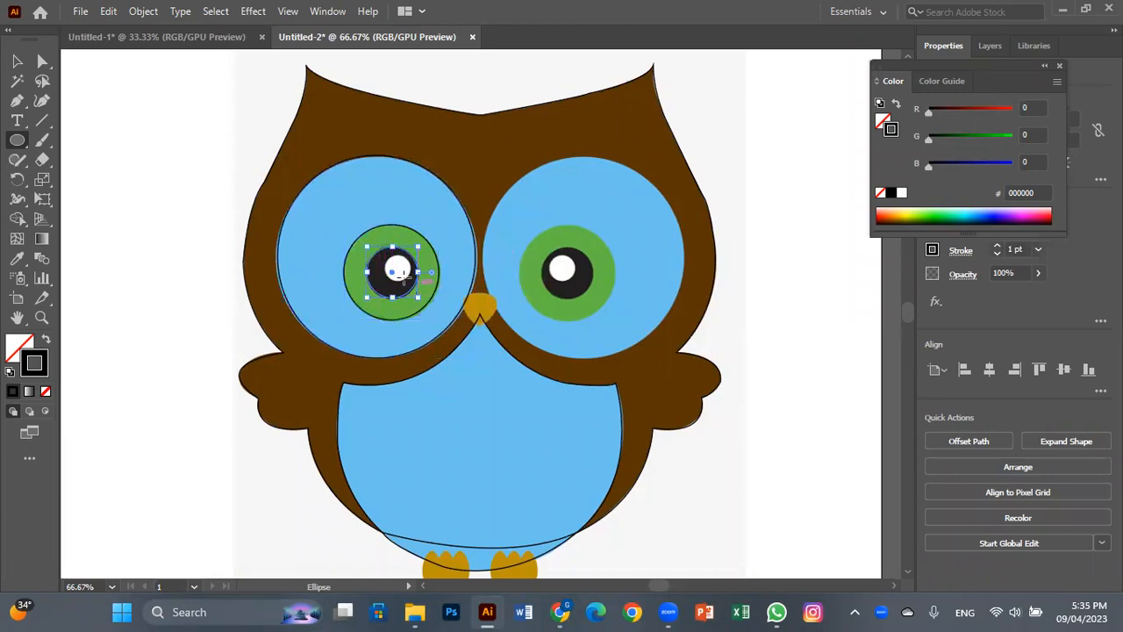
pyautogui.moveTo(382, 252); pyautogui.dragTo(413, 282)
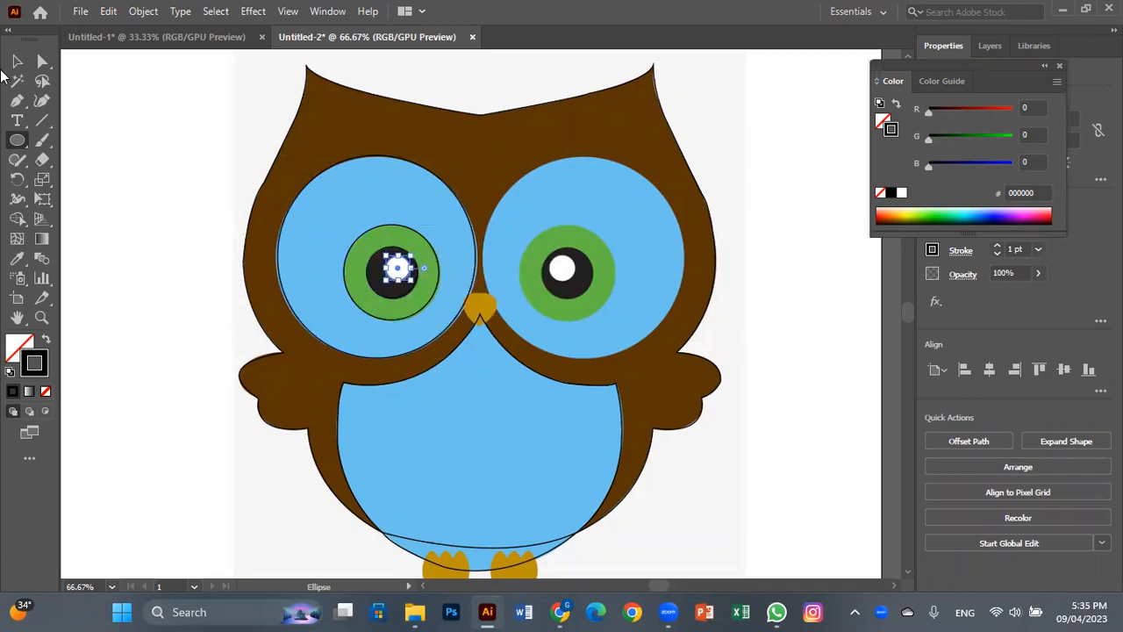
# - Select all four traced circles of the left eye together
pyautogui.click(16, 63)
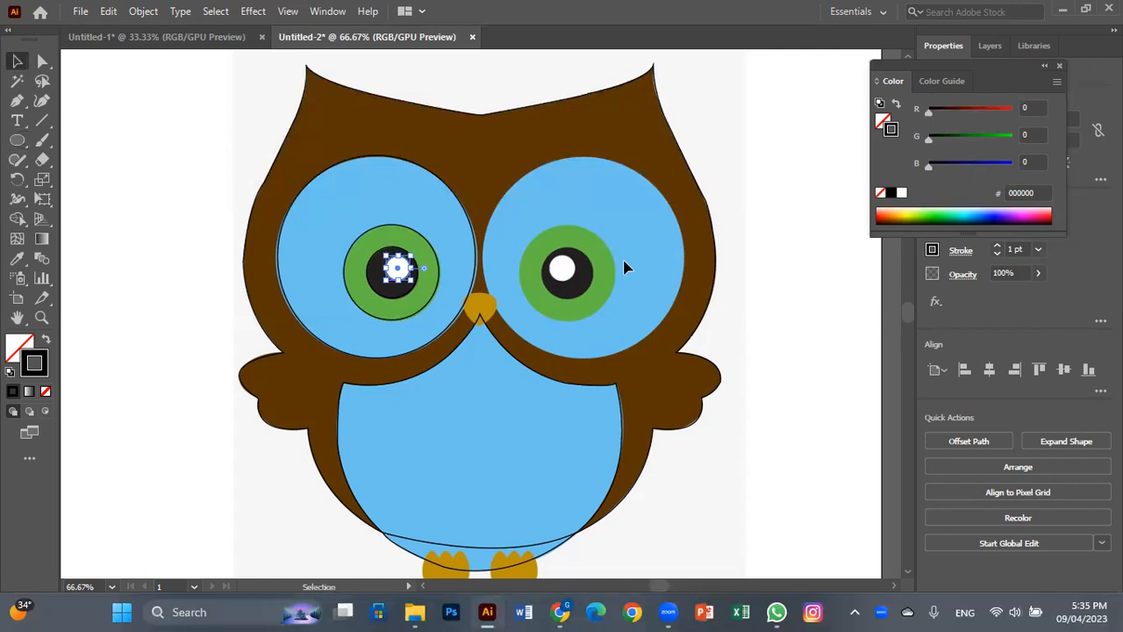
pyautogui.click(242, 142)
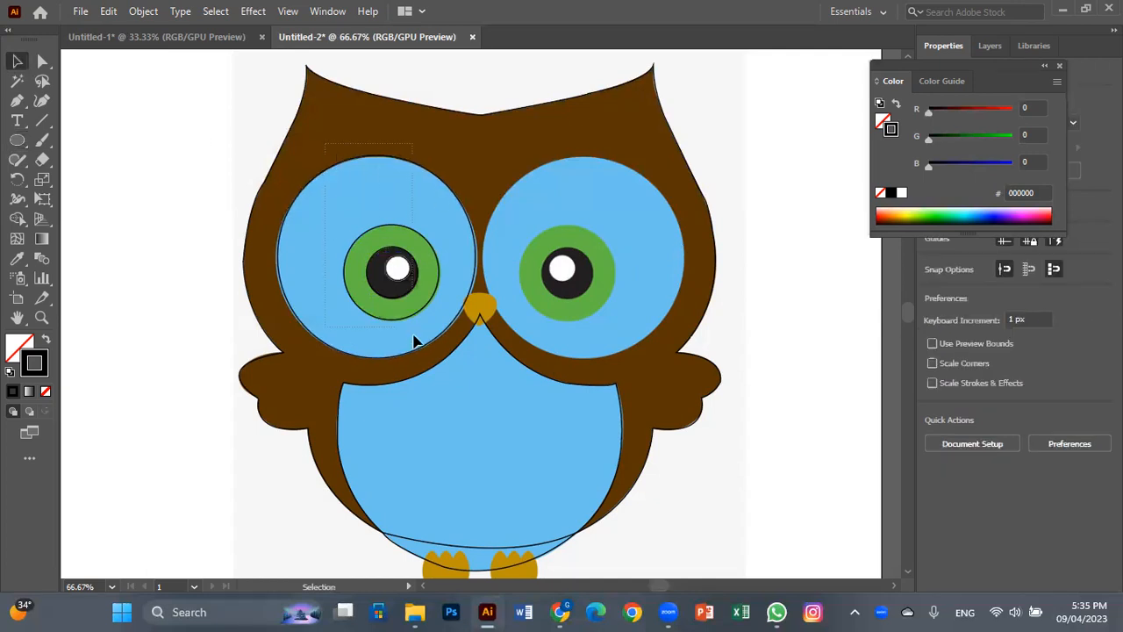
pyautogui.click(390, 288)
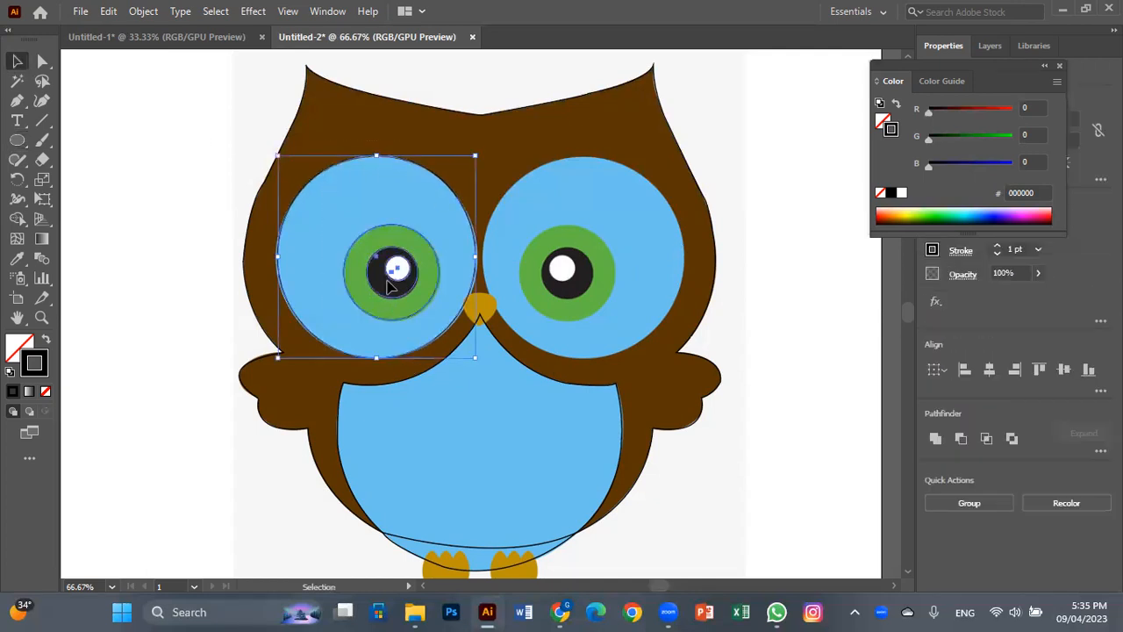
# - Duplicate the left eye's outline circles and place the copy over the right eye of the owl
pyautogui.click(222, 167)
pyautogui.click(397, 270)
pyautogui.click(345, 138)
pyautogui.moveTo(409, 369); pyautogui.dragTo(409, 368)
pyautogui.moveTo(391, 229); pyautogui.dragTo(600, 229)
pyautogui.hotkey('ctrl', 'z')
pyautogui.moveTo(418, 263); pyautogui.dragTo(612, 268)
pyautogui.moveTo(629, 263); pyautogui.dragTo(621, 262)
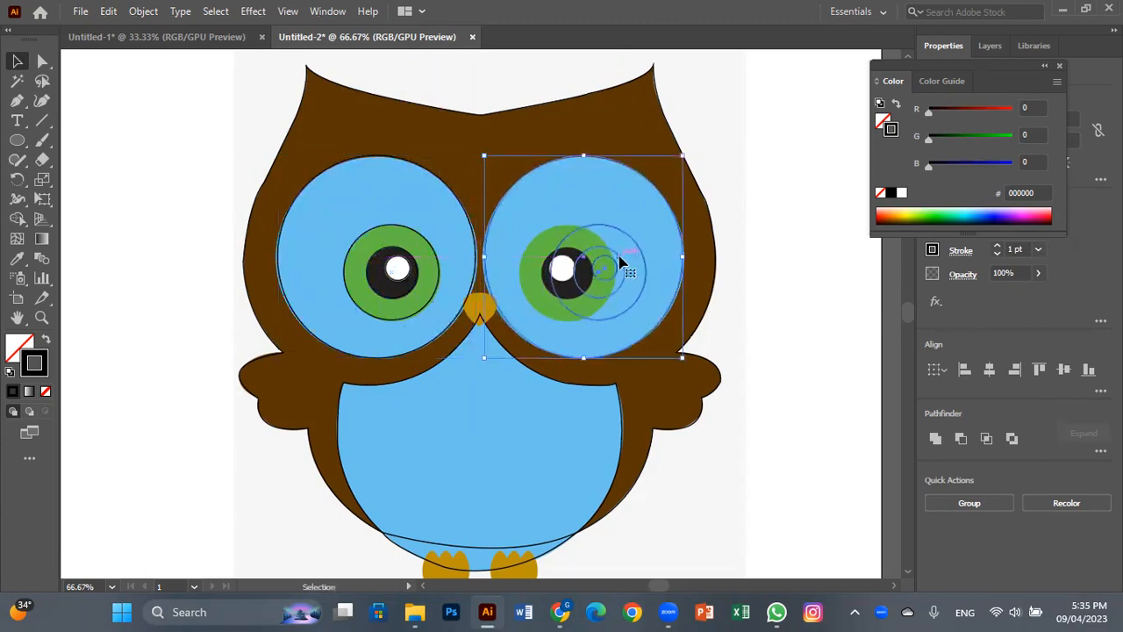
# - Reflect the copied eye circles about the vertical axis so they match the right eye
pyautogui.rightClick(620, 259)
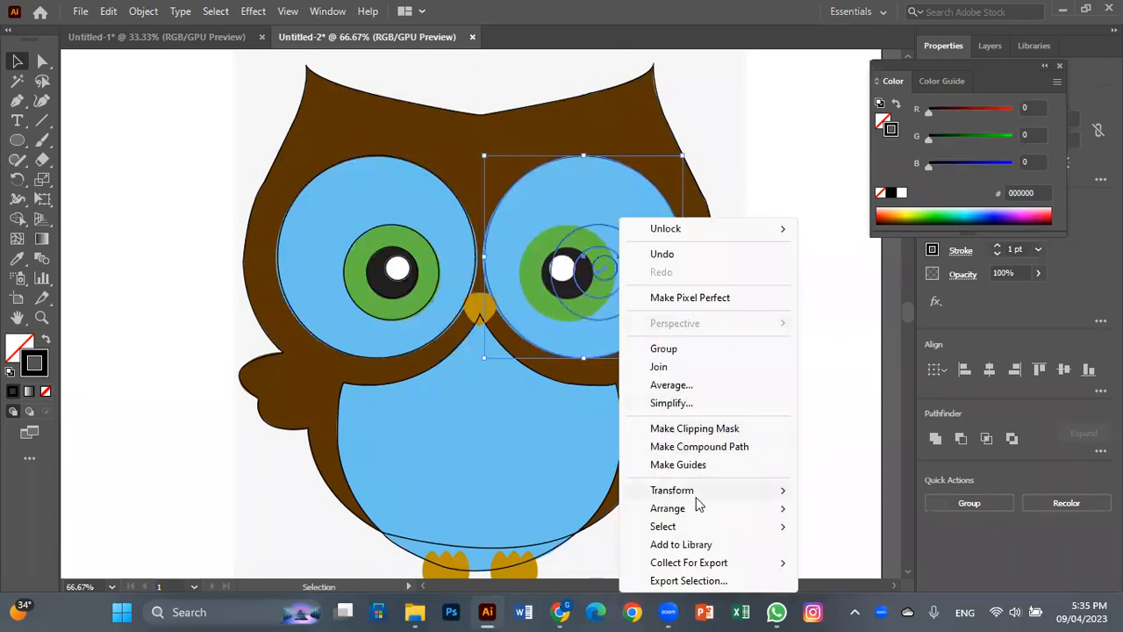
pyautogui.moveTo(697, 491)
pyautogui.click(841, 403)
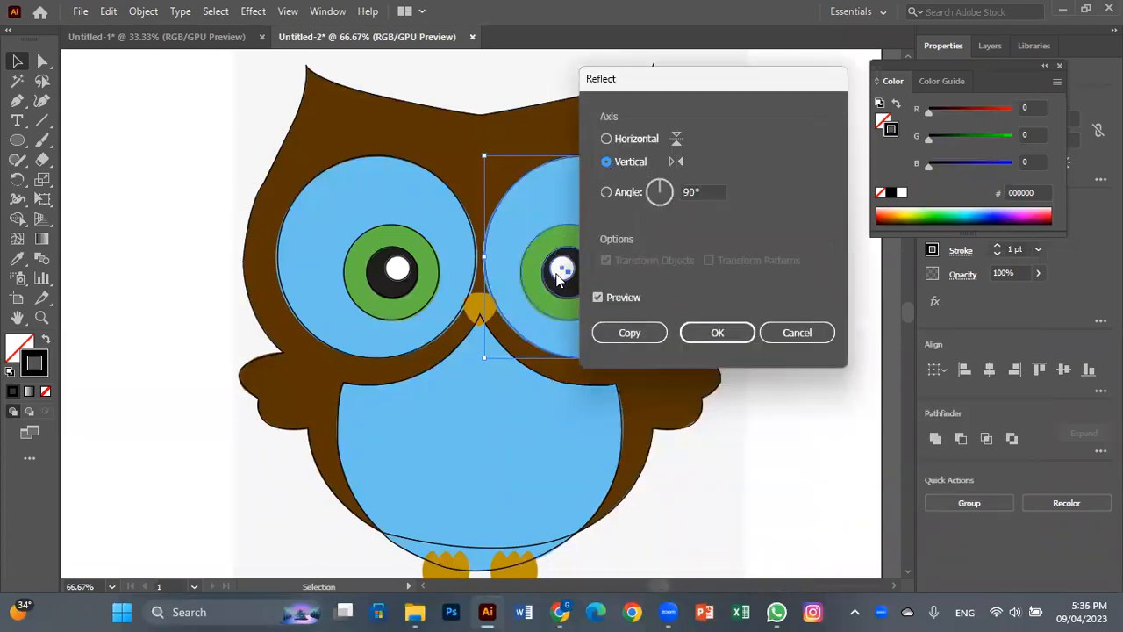
pyautogui.click(712, 336)
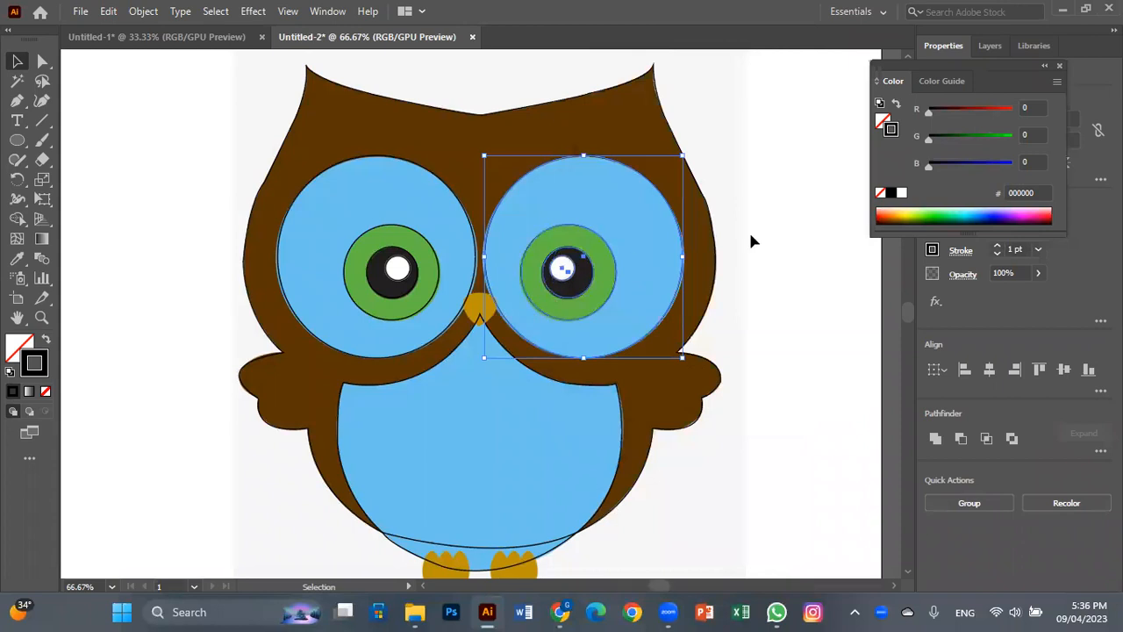
pyautogui.click(788, 221)
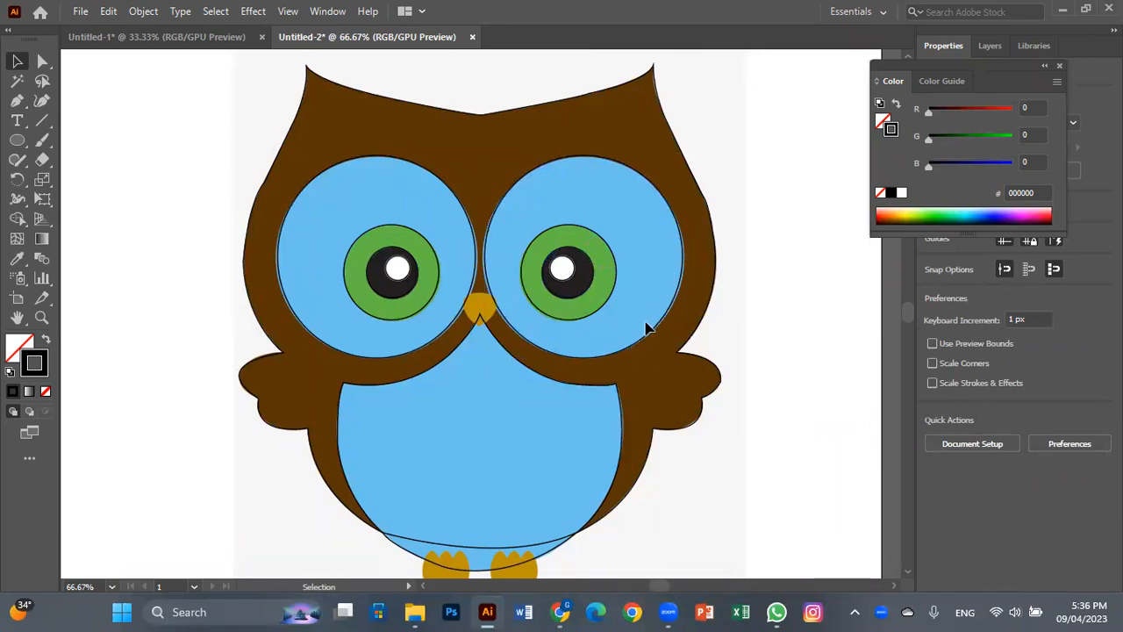
# - Begin tracing the beak with the Pen tool, curving from its top centre down along its right side
pyautogui.moveTo(667, 518); pyautogui.dragTo(676, 417)
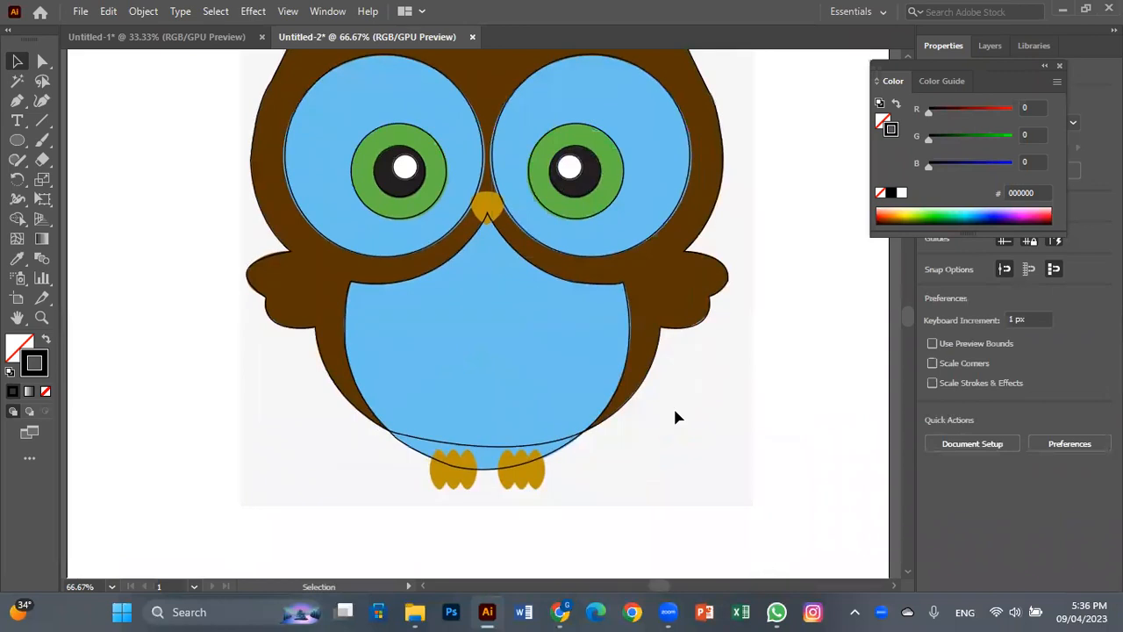
pyautogui.click(16, 100)
pyautogui.hotkey('ctrl', '=')
pyautogui.hotkey('ctrl', '=')
pyautogui.hotkey('ctrl', '=')
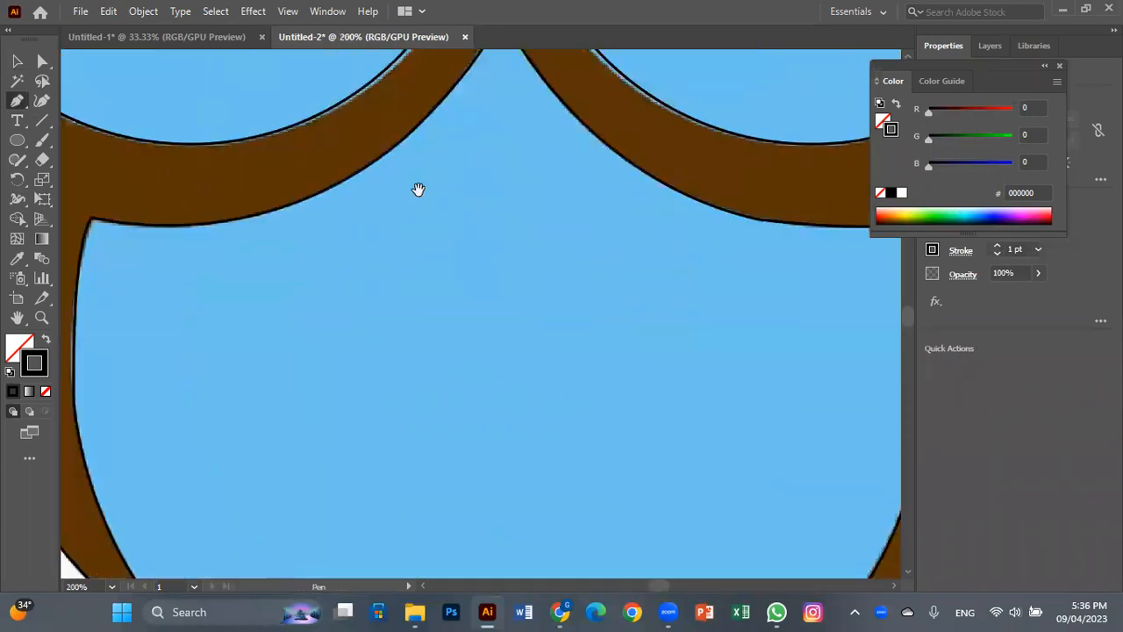
pyautogui.scroll(6, 283, 343)
pyautogui.hscroll(3, 283, 343)
pyautogui.click(372, 242)
pyautogui.moveTo(406, 311); pyautogui.dragTo(360, 382)
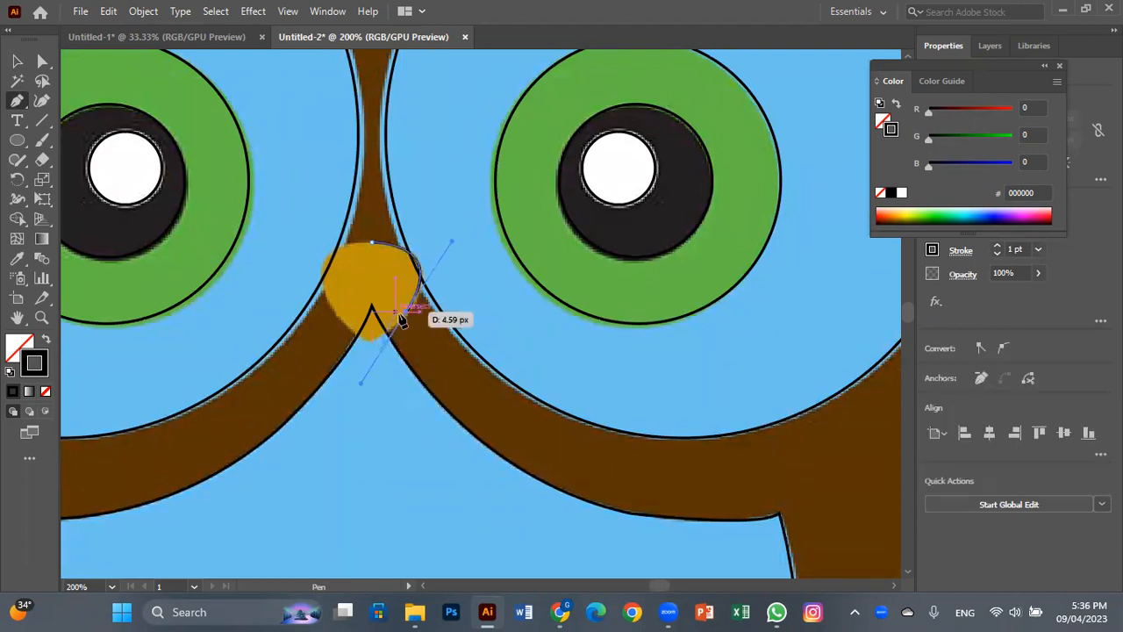
pyautogui.click(406, 312)
pyautogui.click(372, 339)
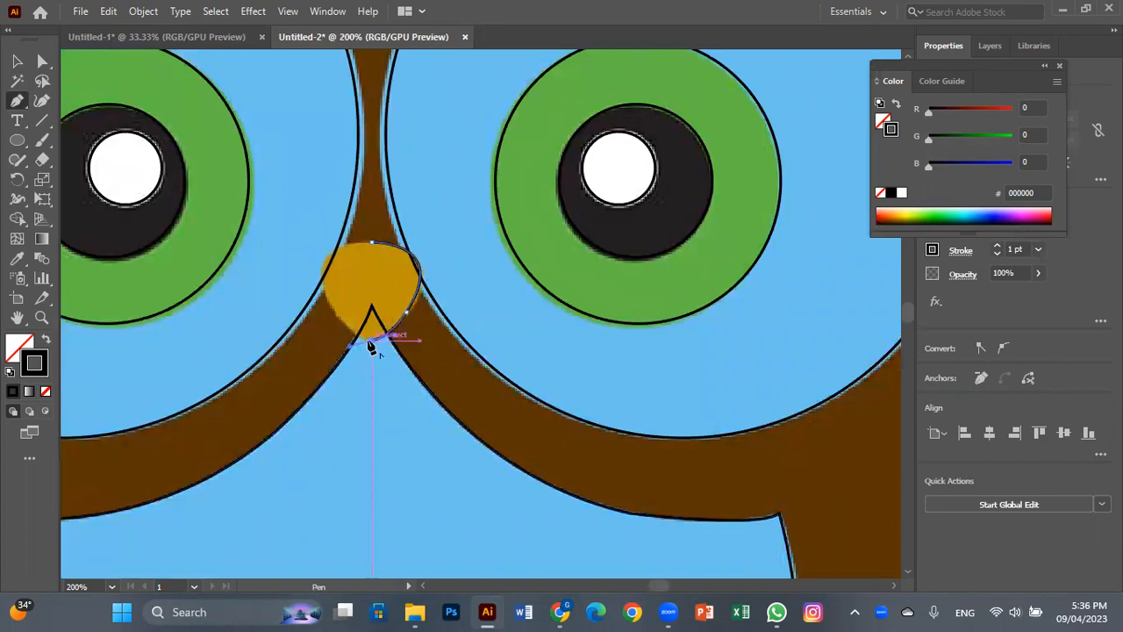
pyautogui.moveTo(367, 339); pyautogui.dragTo(317, 271)
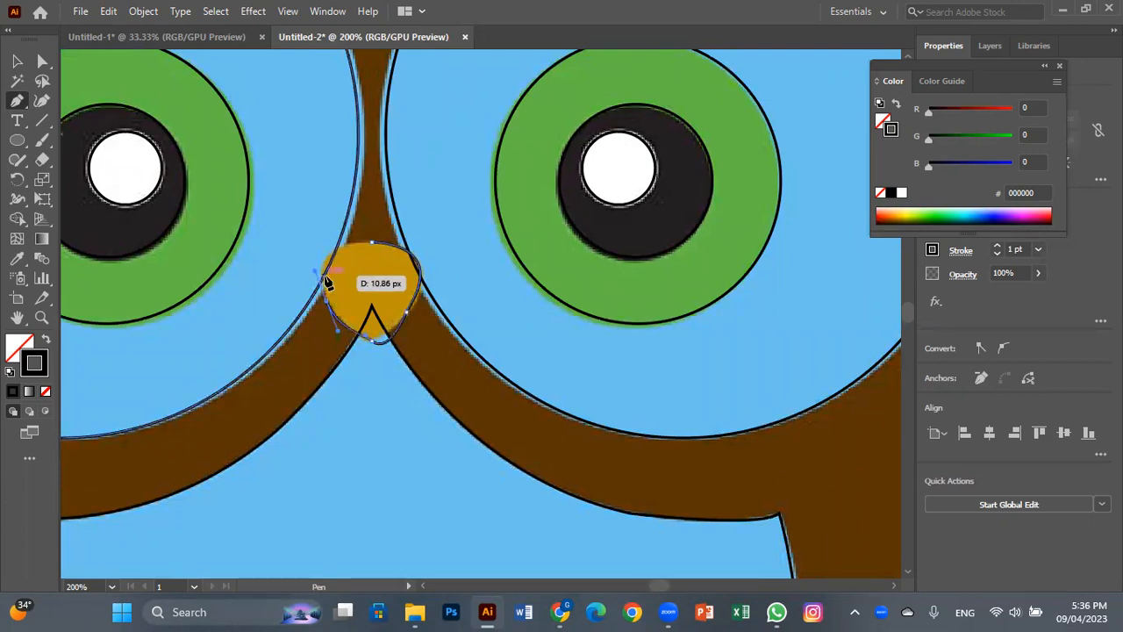
pyautogui.hotkey('ctrl', 'z')
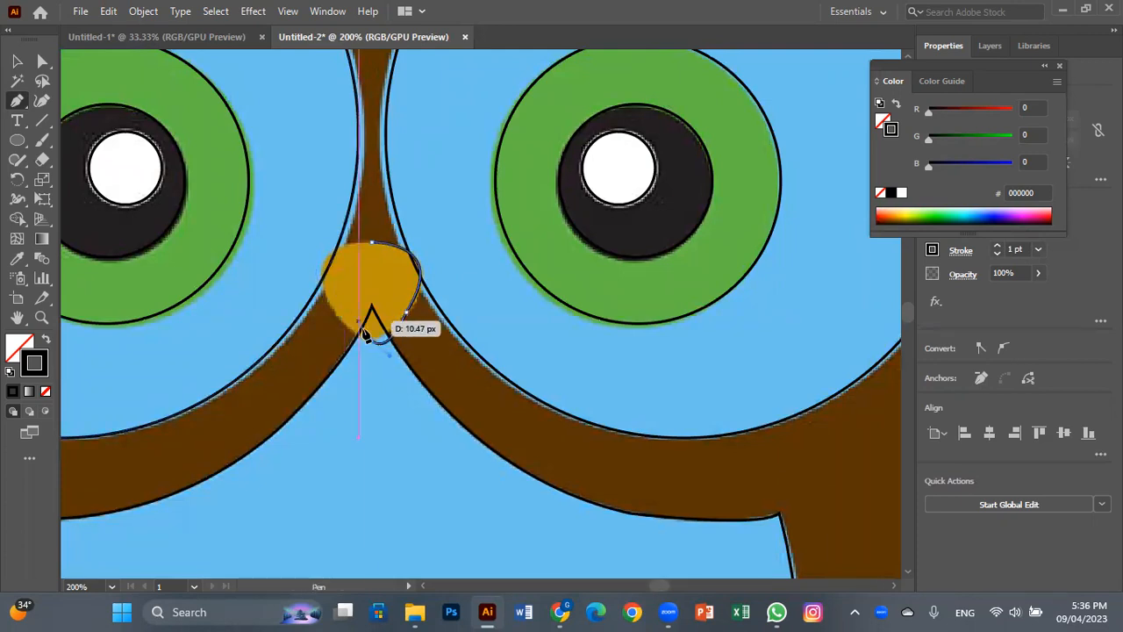
pyautogui.hotkey('ctrl', 'z')
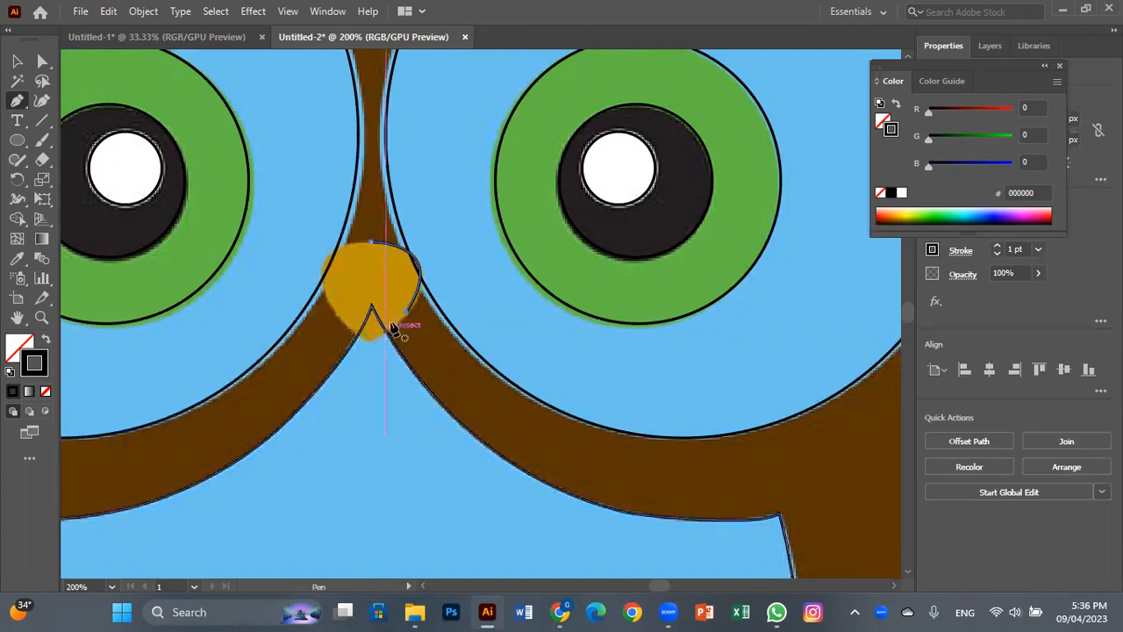
# - Continue the beak path through its bottom tip and up the left side, closing it at the top
pyautogui.moveTo(371, 342); pyautogui.dragTo(315, 280)
pyautogui.moveTo(369, 341); pyautogui.dragTo(331, 307)
pyautogui.click(328, 304)
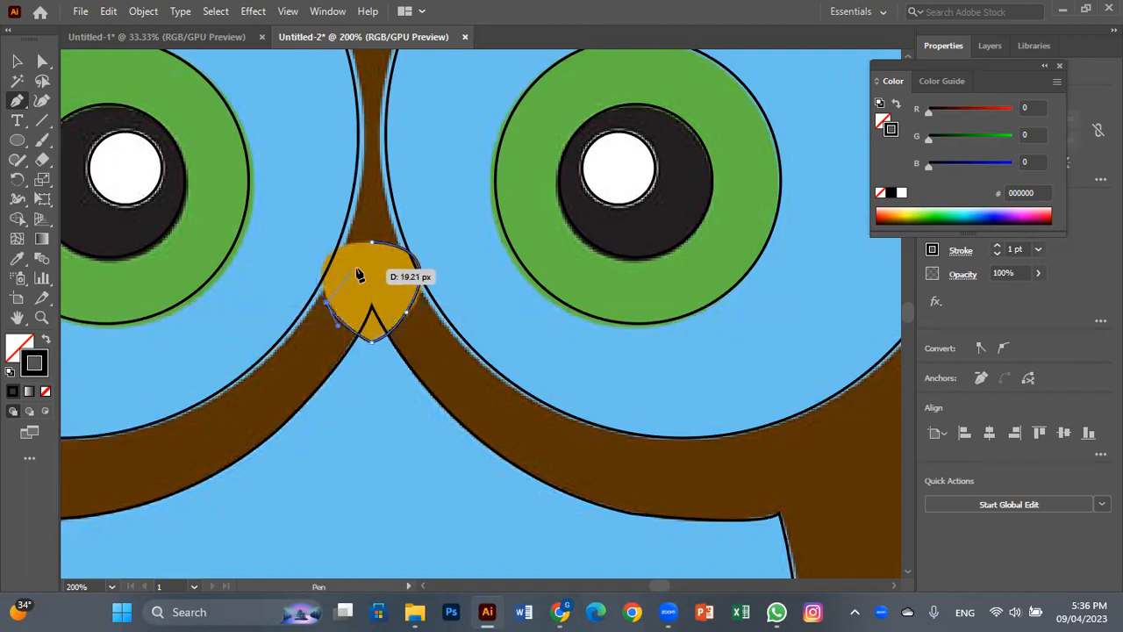
pyautogui.moveTo(372, 242); pyautogui.dragTo(445, 254)
# - Trace the right foot with the Pen tool as a closed outline following its scalloped toes
pyautogui.scroll(-12, 506, 496)
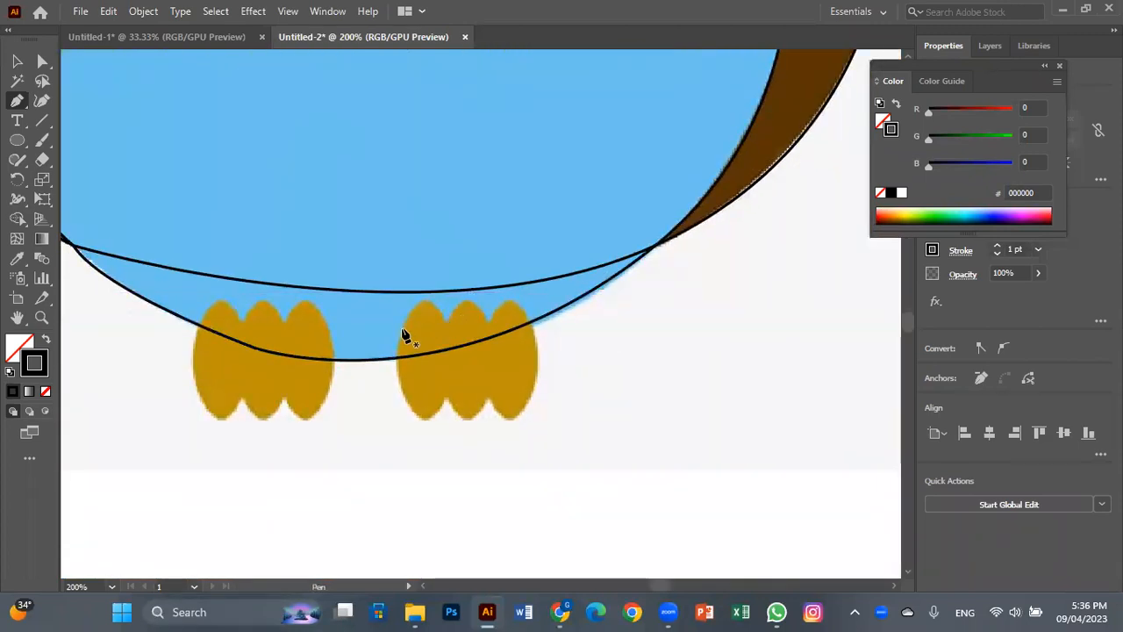
pyautogui.click(402, 327)
pyautogui.moveTo(446, 321); pyautogui.dragTo(550, 371)
pyautogui.hotkey('ctrl', 'z')
pyautogui.click(531, 324)
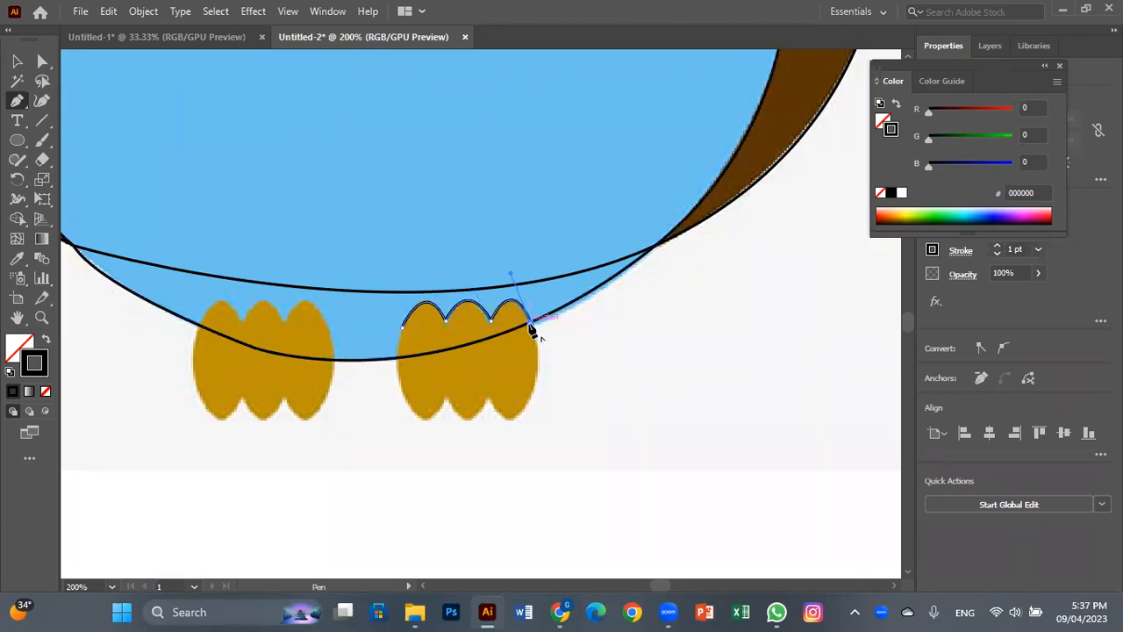
pyautogui.keyDown('ctrl'); pyautogui.click(528, 406); pyautogui.keyUp('ctrl')
pyautogui.keyDown('ctrl'); pyautogui.click(526, 406); pyautogui.keyUp('ctrl')
pyautogui.moveTo(488, 399)
pyautogui.mouseDown()
pyautogui.moveTo(477, 339)
pyautogui.moveTo(467, 351)
pyautogui.moveTo(494, 406)
pyautogui.moveTo(446, 402)
pyautogui.moveTo(421, 350)
pyautogui.moveTo(444, 404)
pyautogui.moveTo(403, 396)
pyautogui.moveTo(374, 339)
pyautogui.mouseUp()
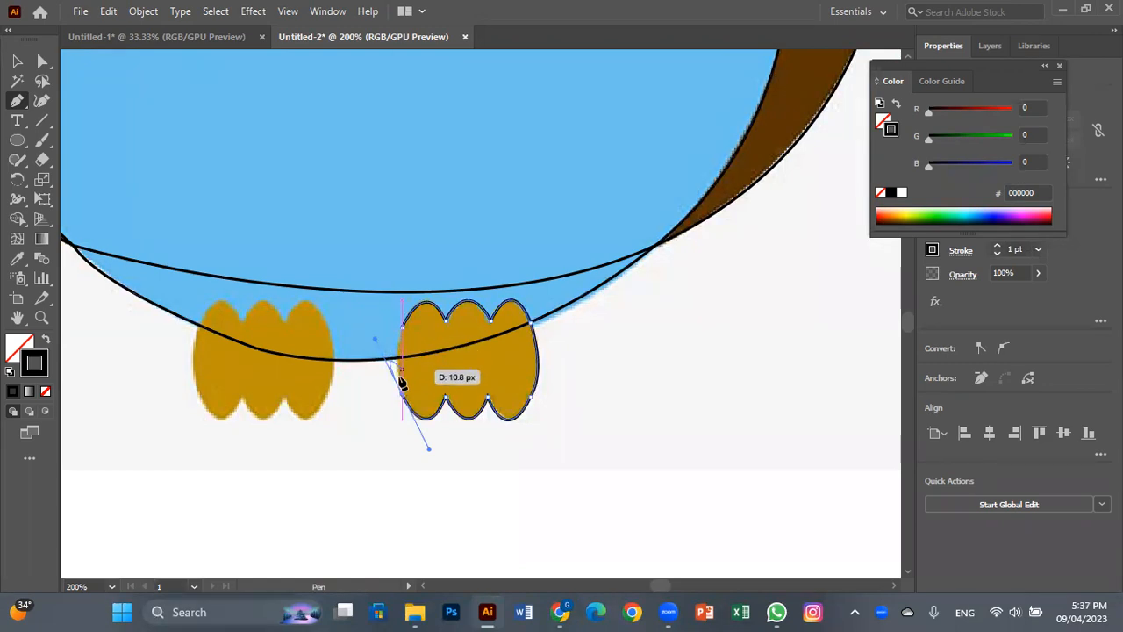
pyautogui.click(402, 395)
pyautogui.moveTo(403, 327); pyautogui.dragTo(409, 321)
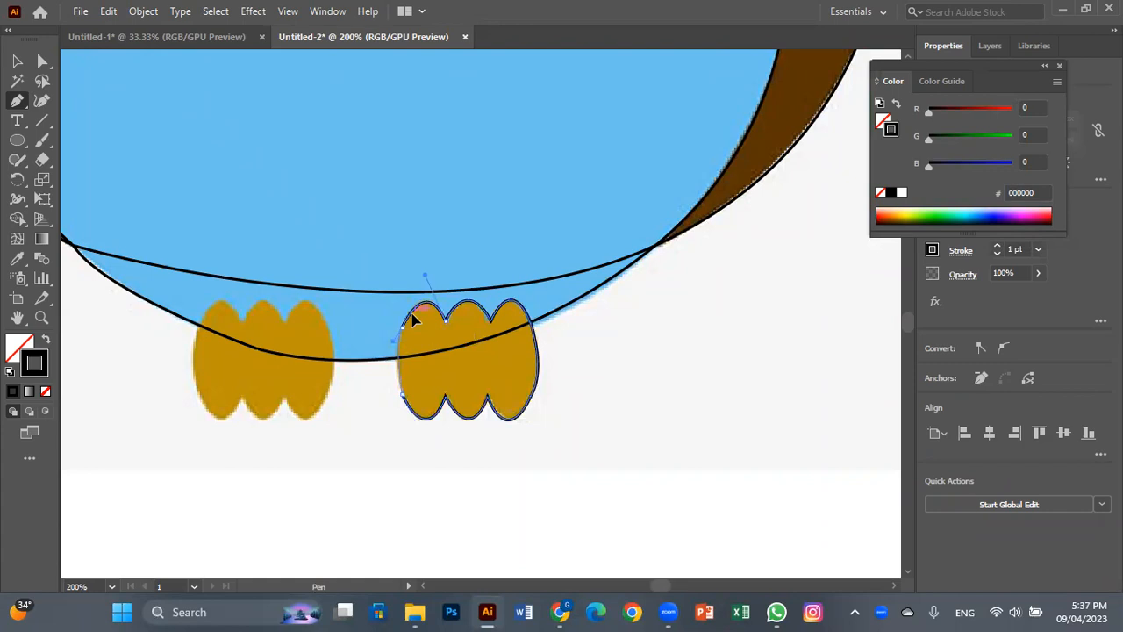
pyautogui.moveTo(413, 314); pyautogui.dragTo(414, 313)
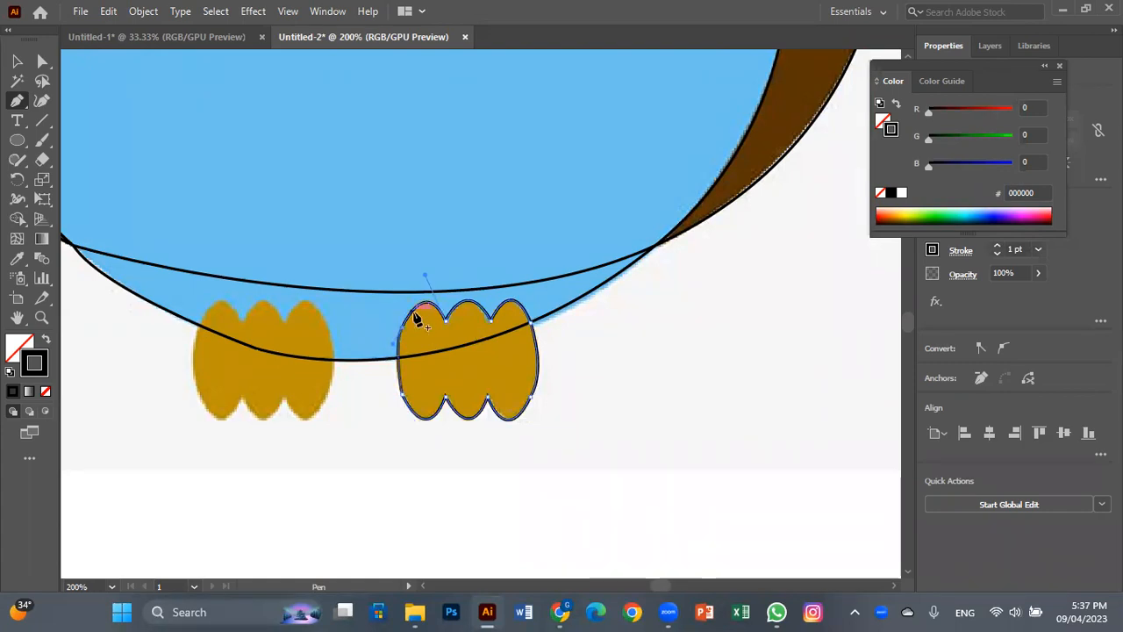
# - Trace the left foot's inner toe, right side and scalloped bottom edge with the Pen tool
pyautogui.moveTo(391, 355); pyautogui.dragTo(552, 391)
pyautogui.click(449, 355)
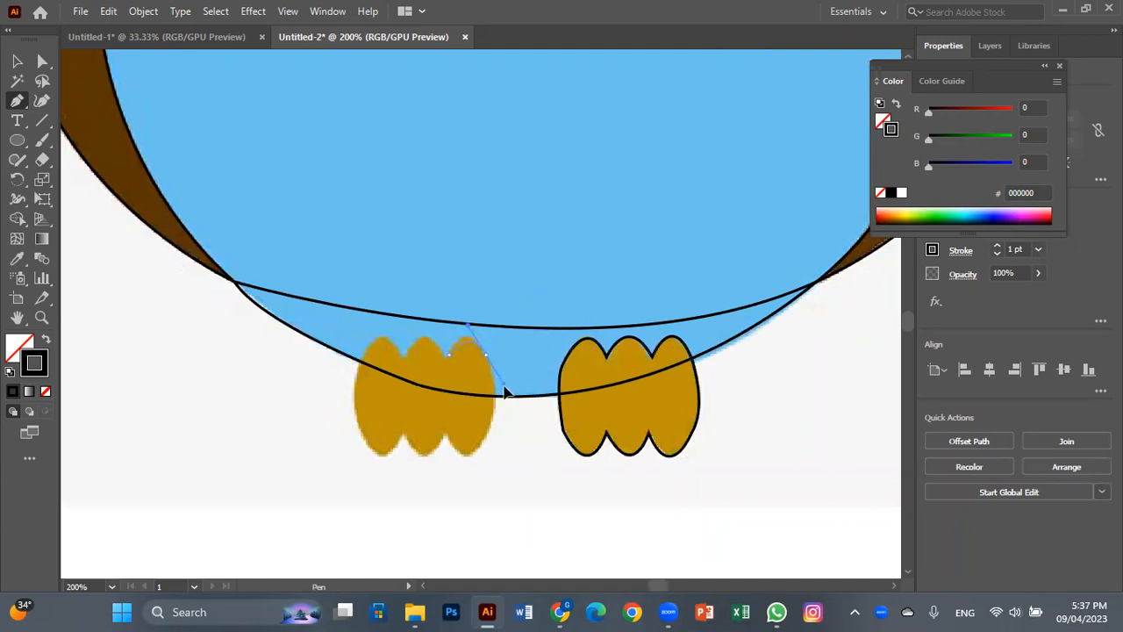
pyautogui.moveTo(506, 395); pyautogui.dragTo(504, 392)
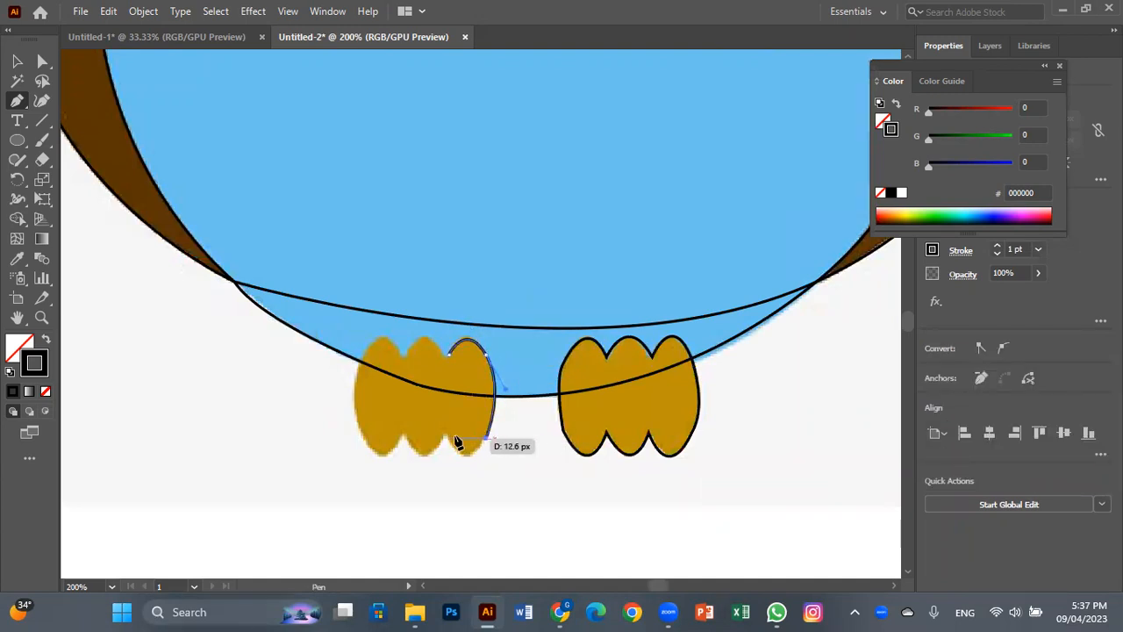
pyautogui.moveTo(446, 432); pyautogui.dragTo(428, 387)
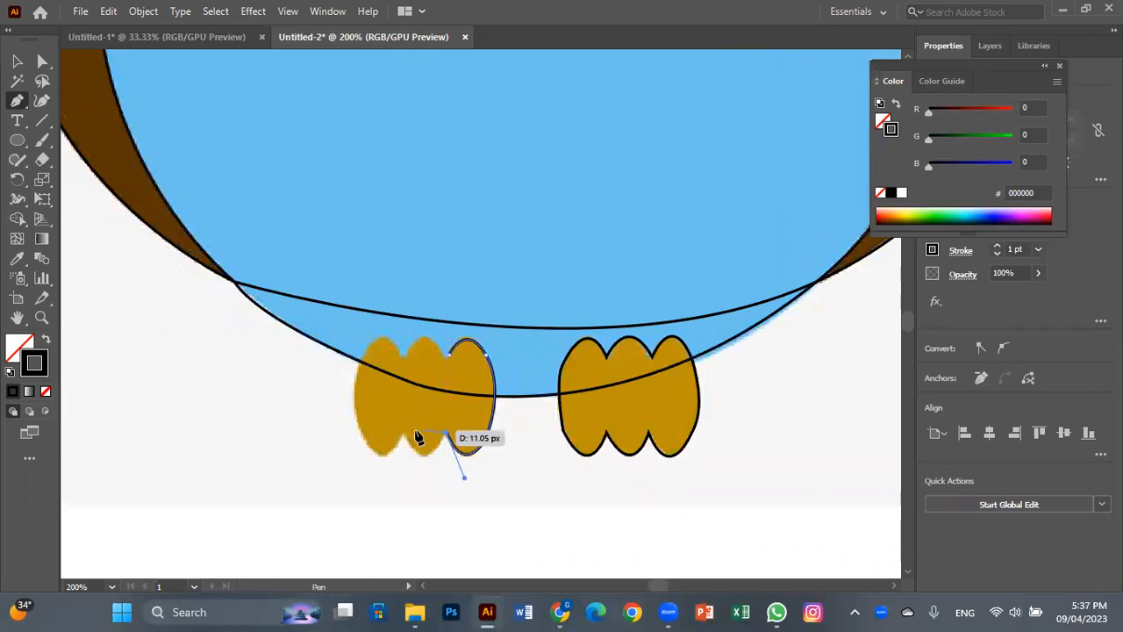
pyautogui.click(405, 436)
pyautogui.moveTo(380, 375); pyautogui.dragTo(381, 375)
pyautogui.click(403, 431)
pyautogui.moveTo(361, 431); pyautogui.dragTo(339, 373)
# - Finish the left foot's outline along its left side and top toes, and deselect it
pyautogui.click(375, 340)
pyautogui.moveTo(401, 358); pyautogui.dragTo(444, 360)
pyautogui.hotkey('ctrl', 'z')
pyautogui.moveTo(479, 394)
pyautogui.mouseDown()
pyautogui.moveTo(403, 358)
pyautogui.moveTo(450, 361)
pyautogui.moveTo(479, 397)
pyautogui.mouseUp()
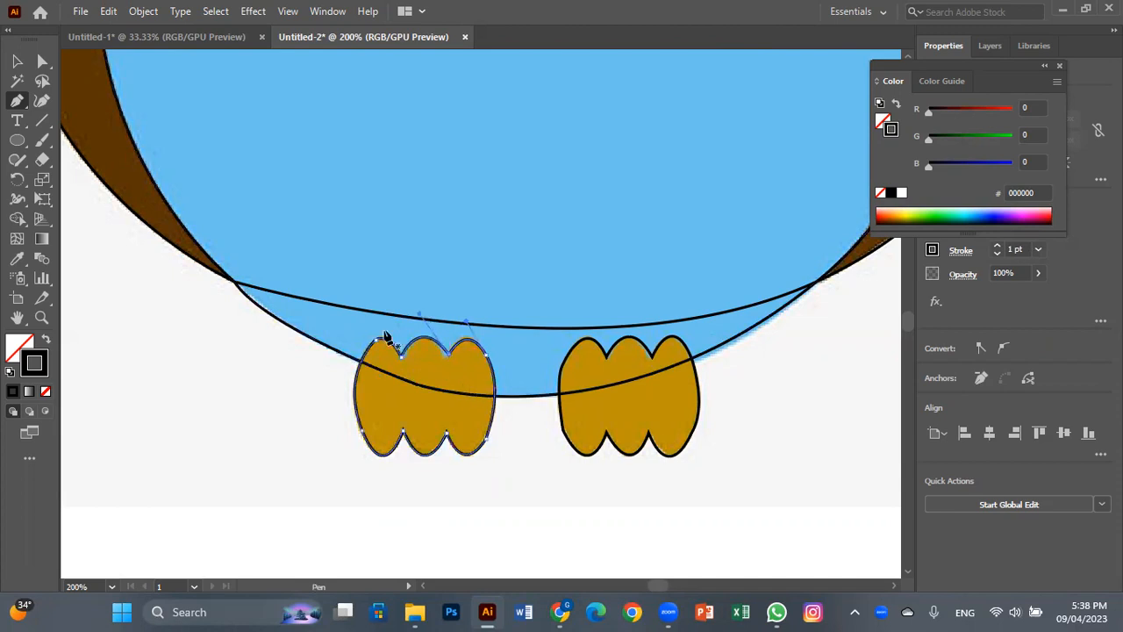
pyautogui.click(17, 60)
pyautogui.click(165, 331)
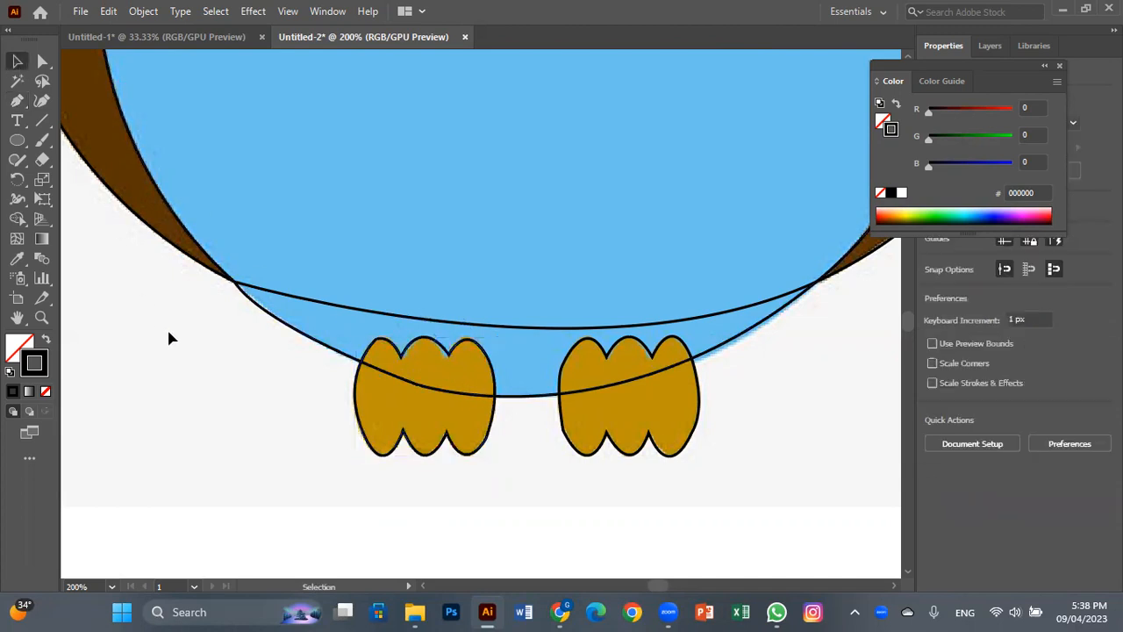
# - Move the reference owl image out from under the traced outlines to the area left of them
pyautogui.hotkey('ctrl', '-')
pyautogui.hotkey('ctrl', '-')
pyautogui.hotkey('ctrl', '-')
pyautogui.hotkey('ctrl', '-')
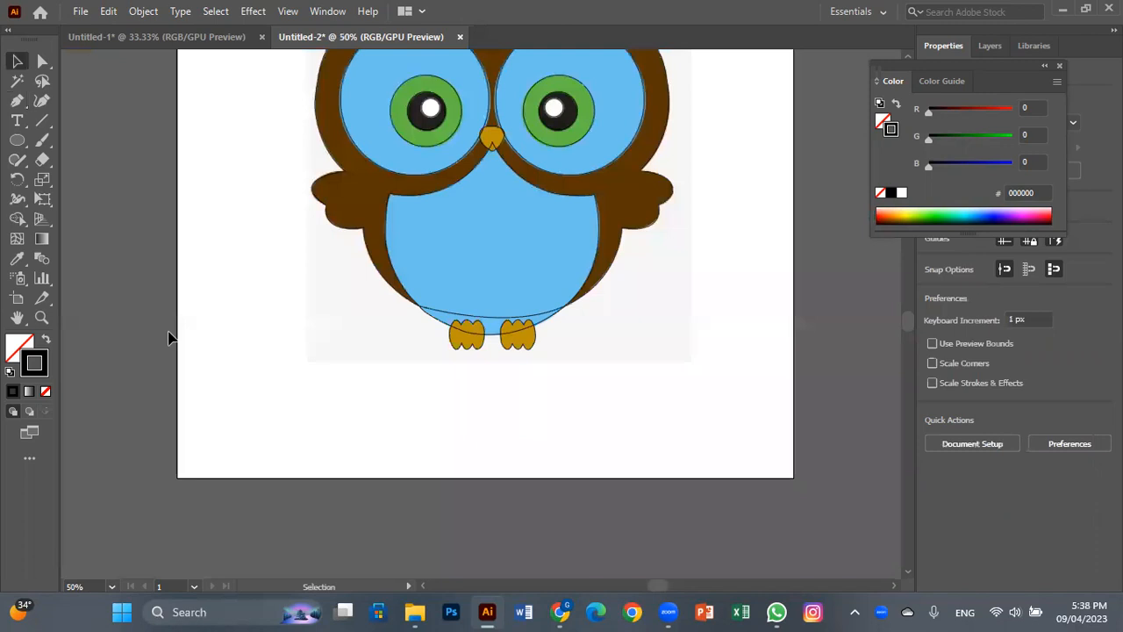
pyautogui.moveTo(264, 327); pyautogui.dragTo(178, 433)
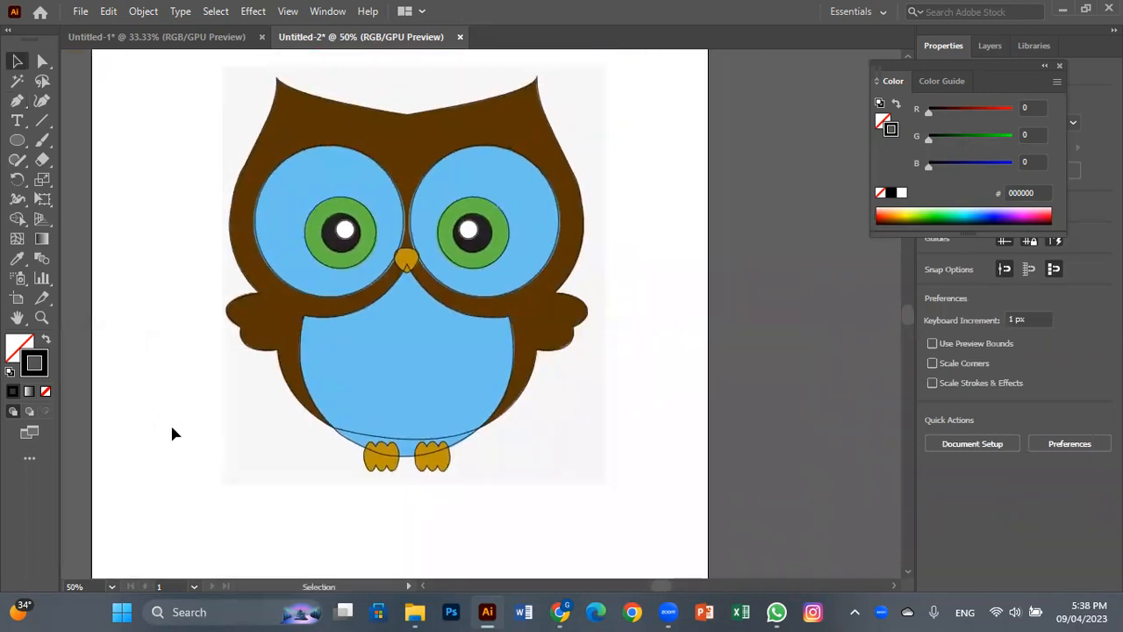
pyautogui.hotkey('ctrl', 'a')
pyautogui.moveTo(272, 353); pyautogui.dragTo(170, 403)
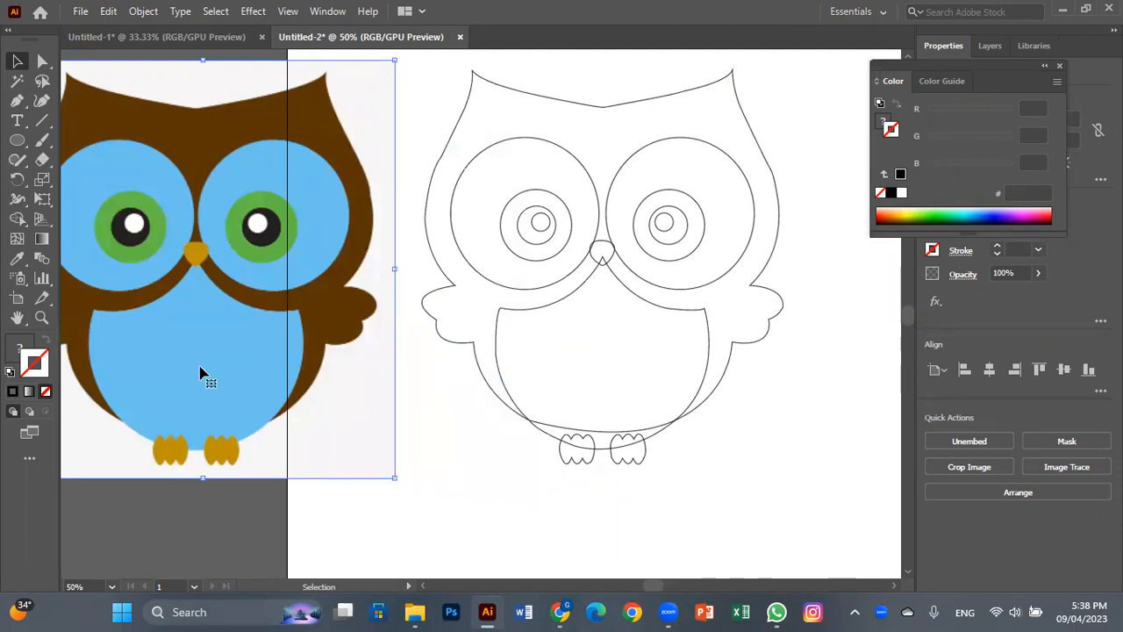
pyautogui.moveTo(501, 457); pyautogui.dragTo(381, 526)
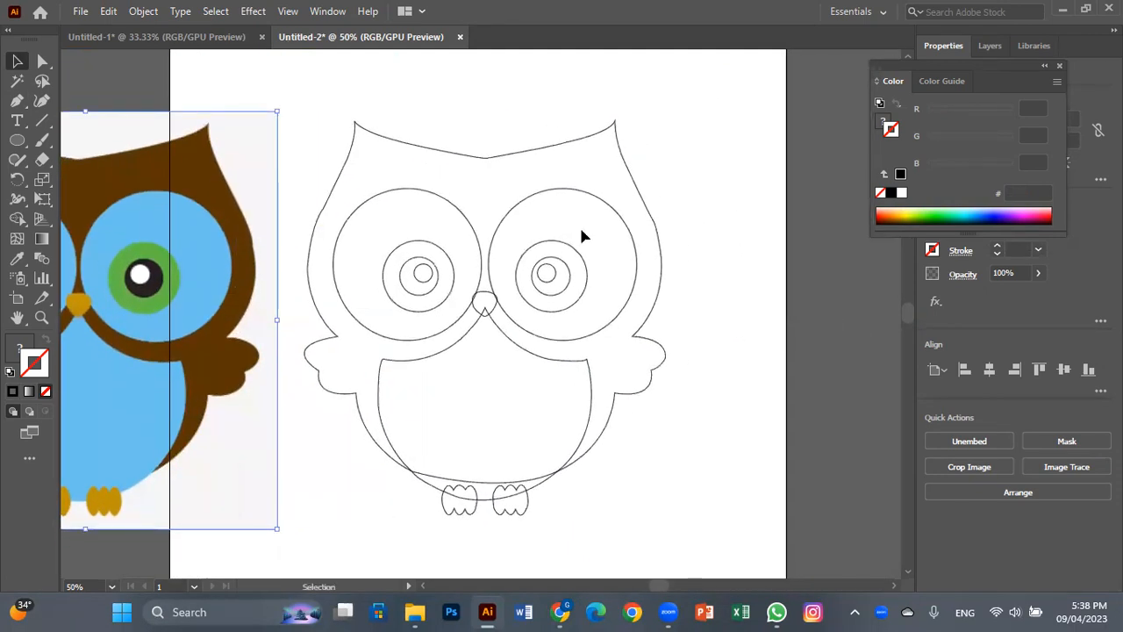
# - Fill the owl's body outline with the brown sampled from the reference image
pyautogui.click(518, 159)
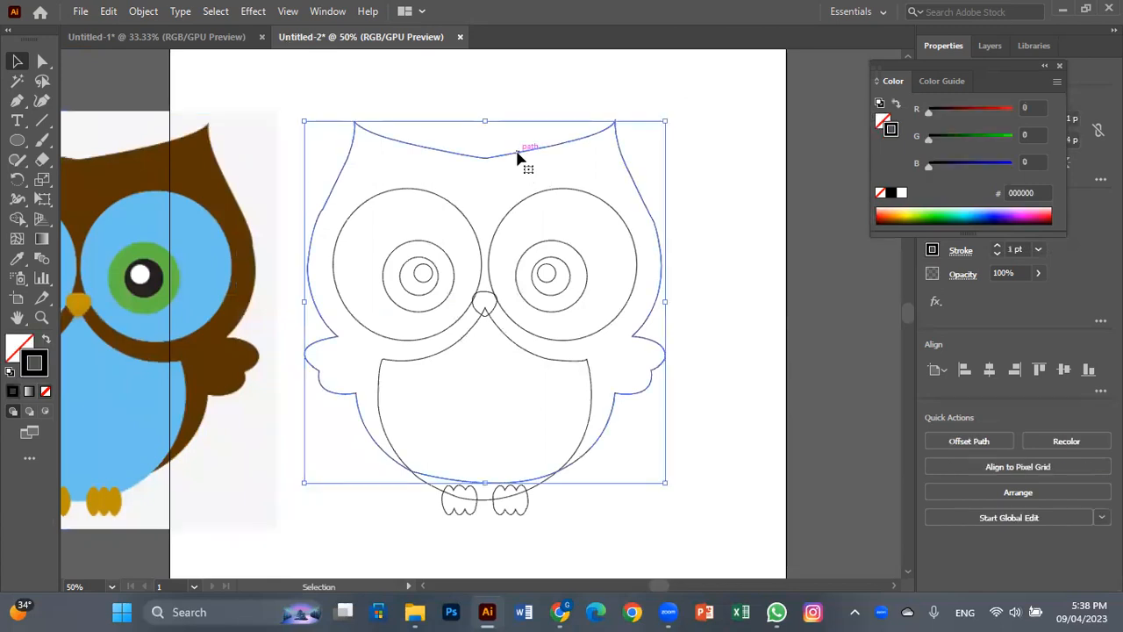
pyautogui.click(17, 260)
pyautogui.click(116, 188)
pyautogui.click(17, 60)
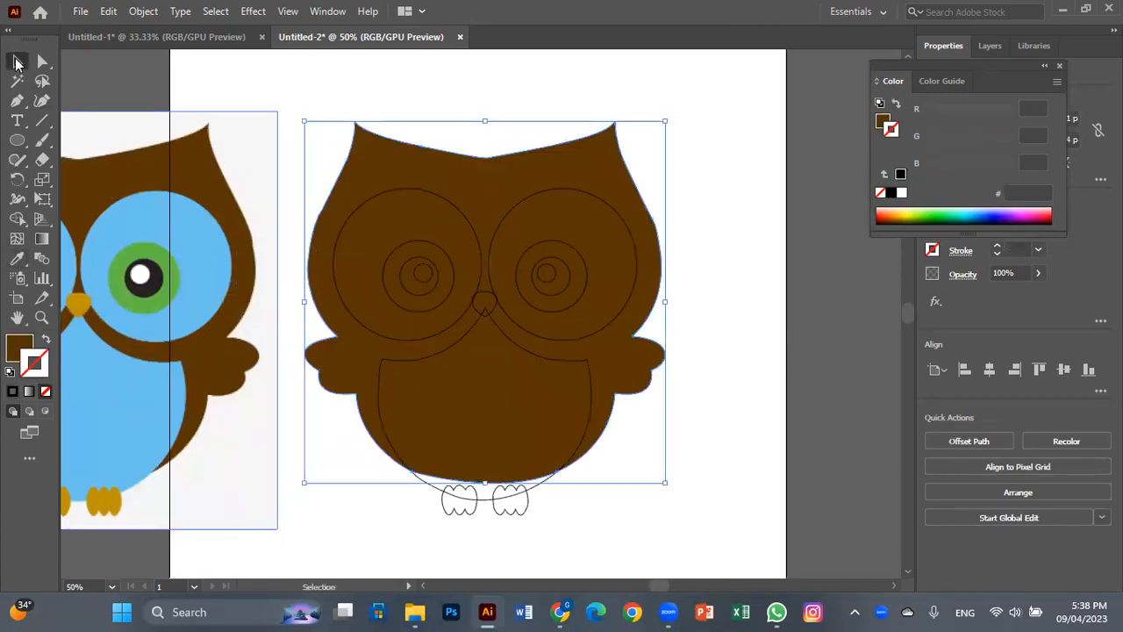
pyautogui.click(745, 165)
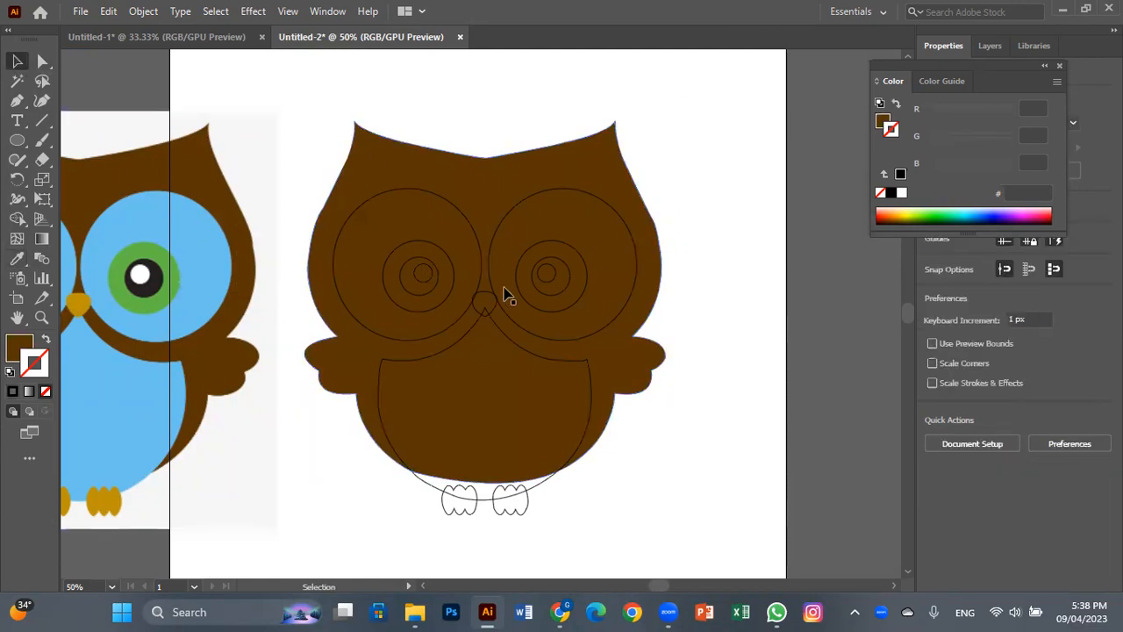
# - Fill both large eye circles and the belly shape with the light blue sampled from the reference image
pyautogui.click(552, 196)
pyautogui.keyDown('shift'); pyautogui.click(453, 195); pyautogui.keyUp('shift')
pyautogui.keyDown('shift'); pyautogui.click(564, 369); pyautogui.keyUp('shift')
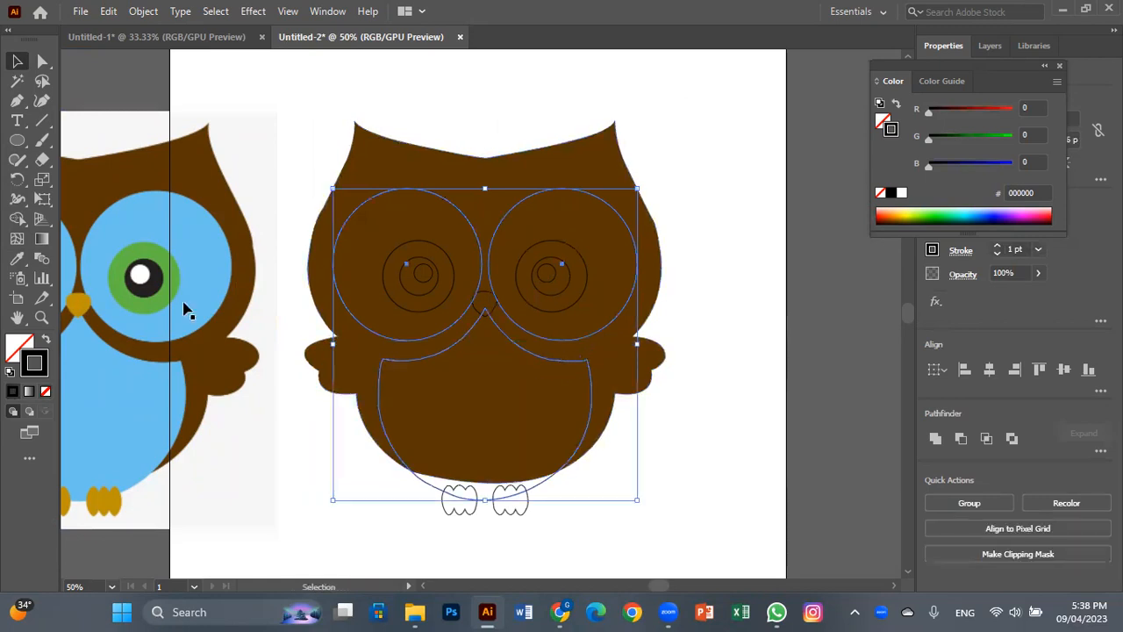
pyautogui.click(18, 261)
pyautogui.click(178, 225)
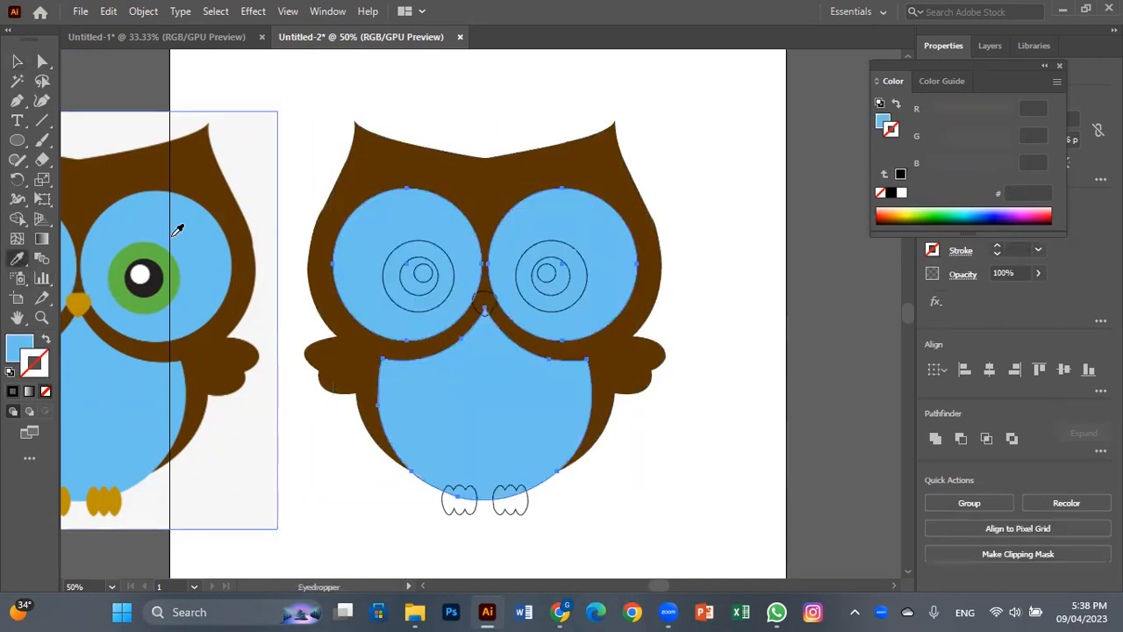
pyautogui.click(17, 61)
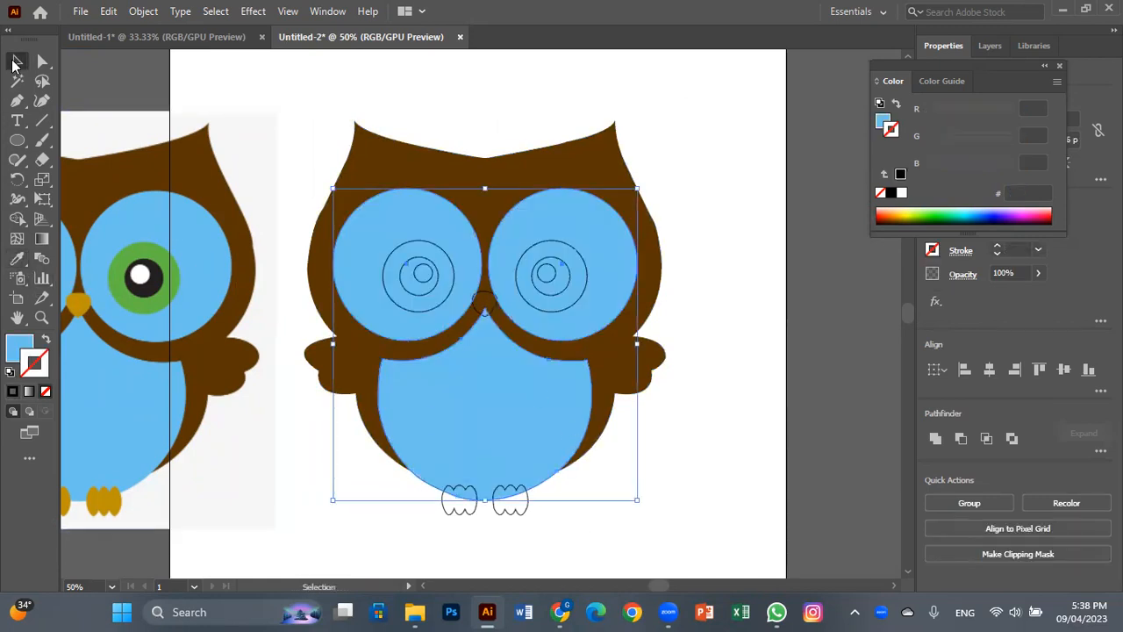
# - Fill the iris circles of both eyes with the green sampled from the reference image
pyautogui.click(445, 263)
pyautogui.keyDown('shift'); pyautogui.click(539, 252); pyautogui.keyUp('shift')
pyautogui.click(18, 260)
pyautogui.click(156, 249)
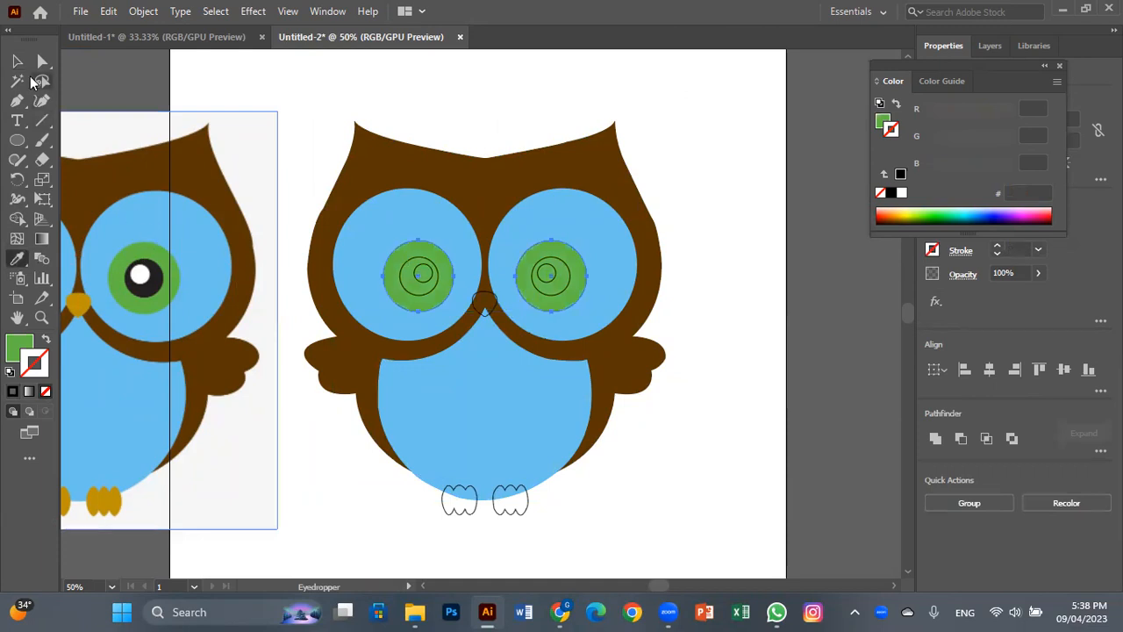
# - Fill the pupil circles of both eyes with the near-black sampled from the reference image
pyautogui.click(16, 61)
pyautogui.click(441, 279)
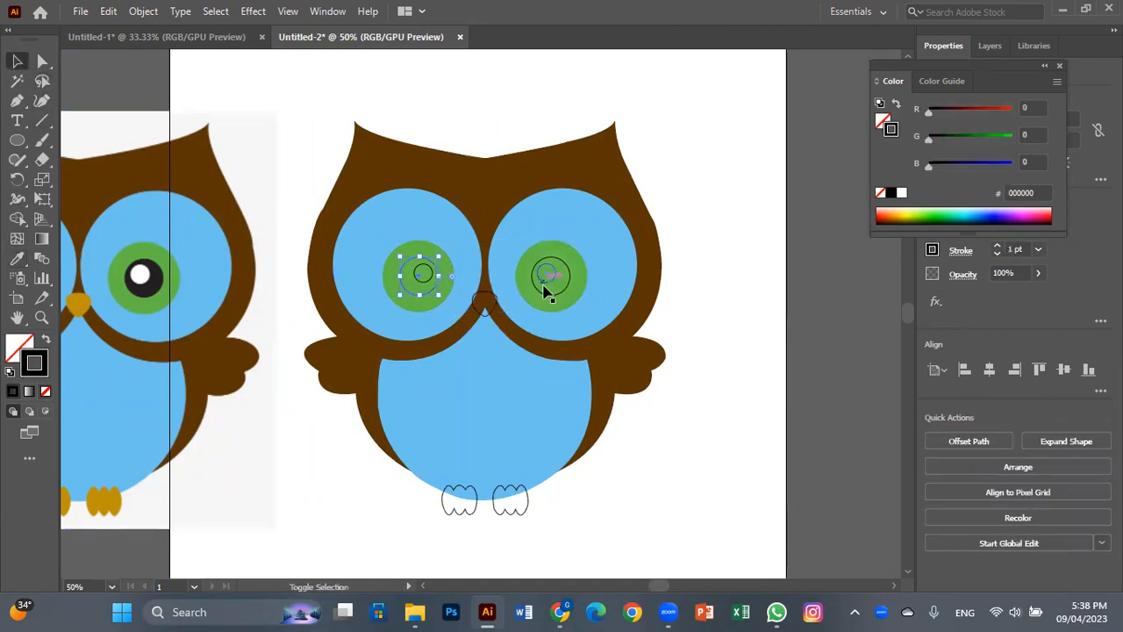
pyautogui.keyDown('shift'); pyautogui.click(544, 298); pyautogui.keyUp('shift')
pyautogui.click(12, 260)
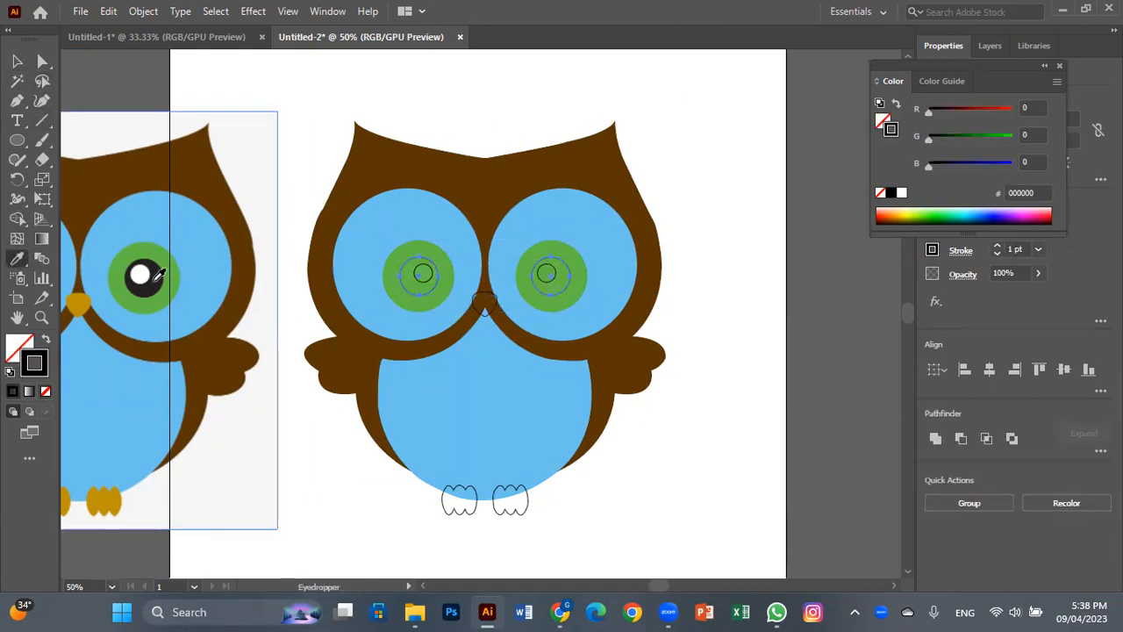
pyautogui.click(149, 282)
# - Fill the small highlight circles in both pupils with the white sampled from the reference image
pyautogui.click(17, 61)
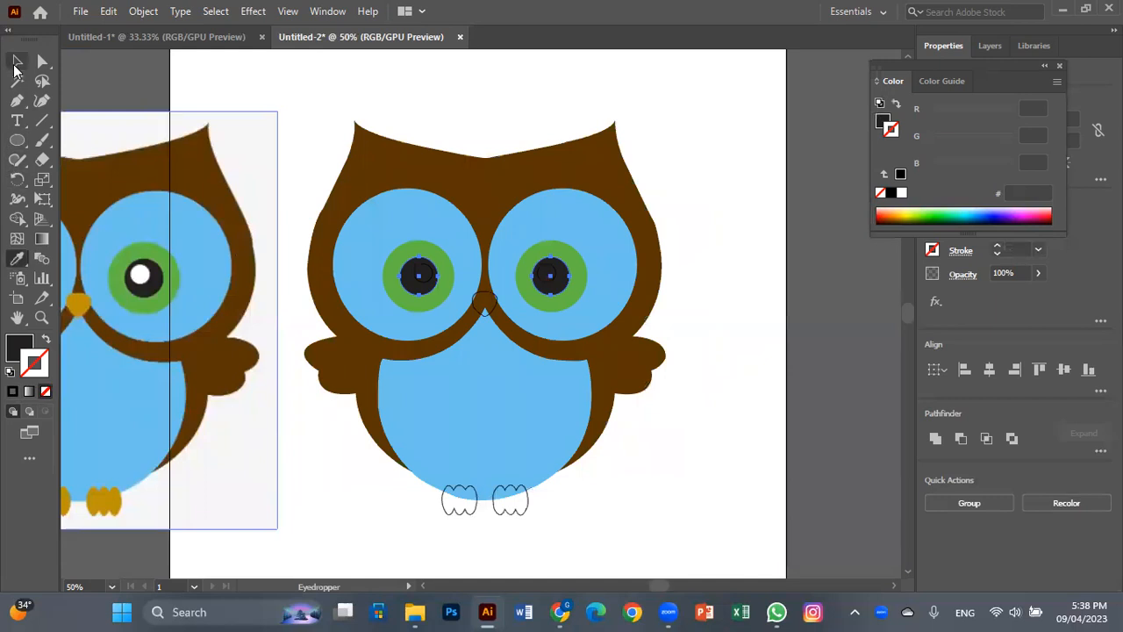
pyautogui.click(553, 279)
pyautogui.keyDown('shift'); pyautogui.click(430, 277); pyautogui.keyUp('shift')
pyautogui.click(17, 259)
pyautogui.click(140, 275)
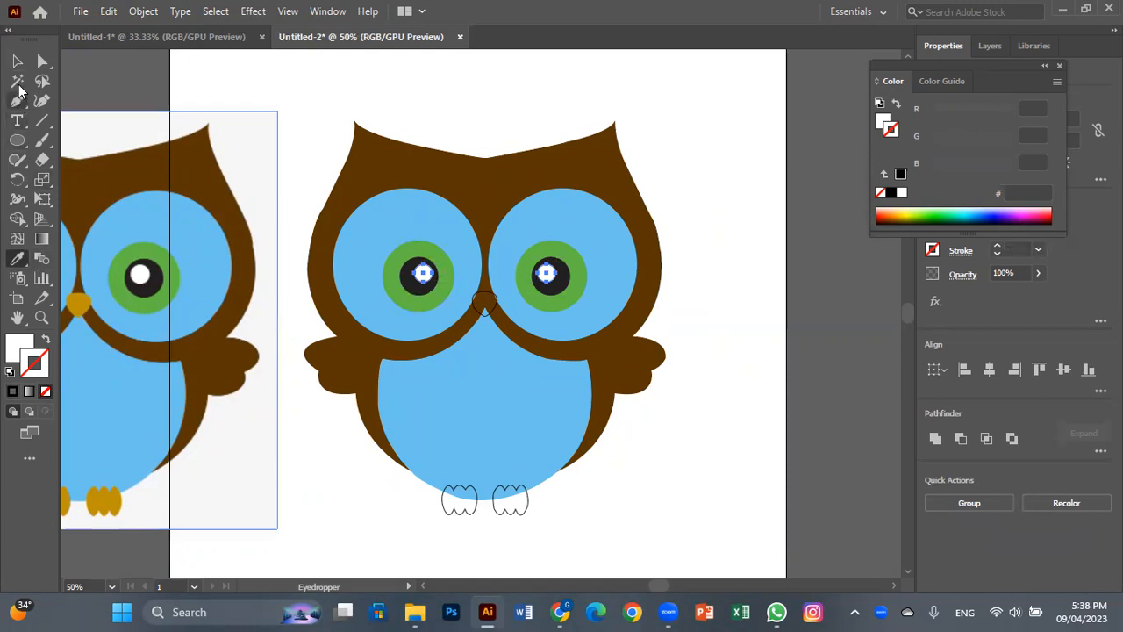
pyautogui.click(17, 60)
pyautogui.click(731, 204)
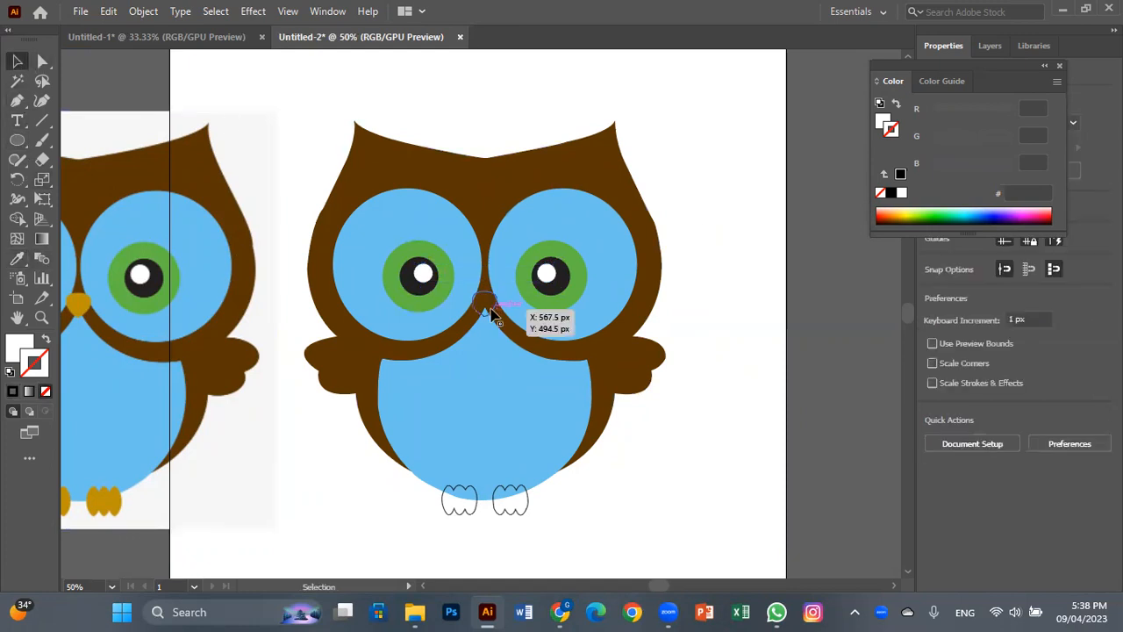
# - Fill the beak and both feet with the golden yellow sampled from the reference image's beak
pyautogui.click(491, 306)
pyautogui.keyDown('shift'); pyautogui.click(523, 501); pyautogui.keyUp('shift')
pyautogui.moveTo(493, 507); pyautogui.dragTo(449, 516)
pyautogui.click(17, 258)
pyautogui.click(78, 303)
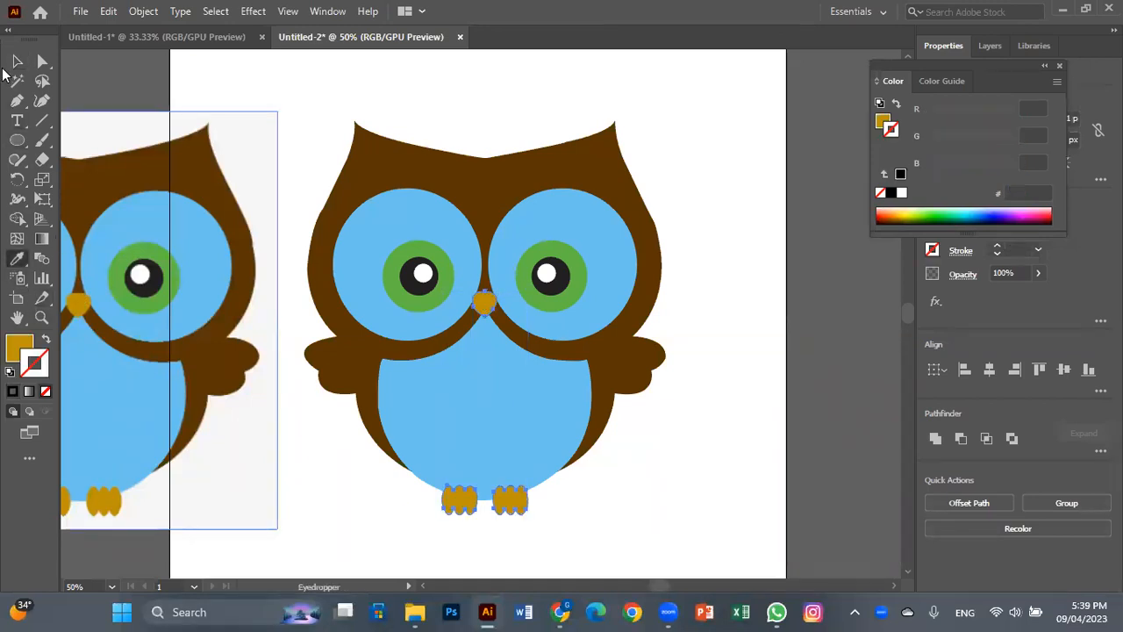
# - Move the reference owl image farther away from the traced owl, completely off the artboard
pyautogui.click(15, 63)
pyautogui.moveTo(225, 131); pyautogui.dragTo(102, 143)
pyautogui.click(687, 439)
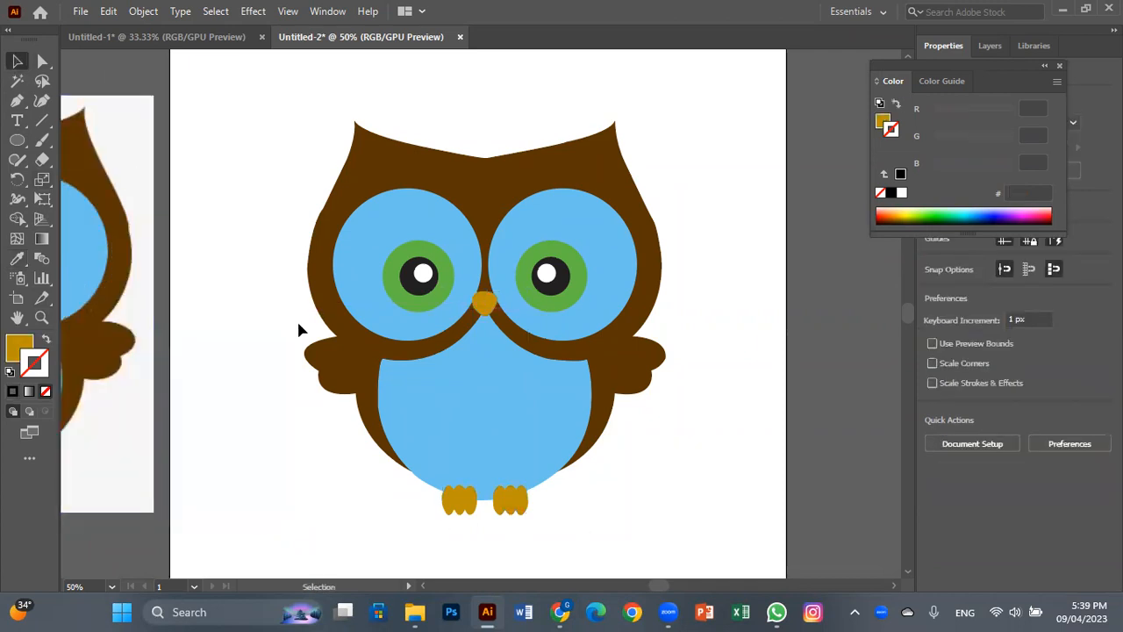
# - Smooth both sides of the golden beak's outline with the Smooth tool
pyautogui.hotkey('ctrl', '=')
pyautogui.hotkey('ctrl', '=')
pyautogui.hotkey('ctrl', '=')
pyautogui.hotkey('ctrl', '=')
pyautogui.hotkey('ctrl', '=')
pyautogui.hotkey('ctrl', '=')
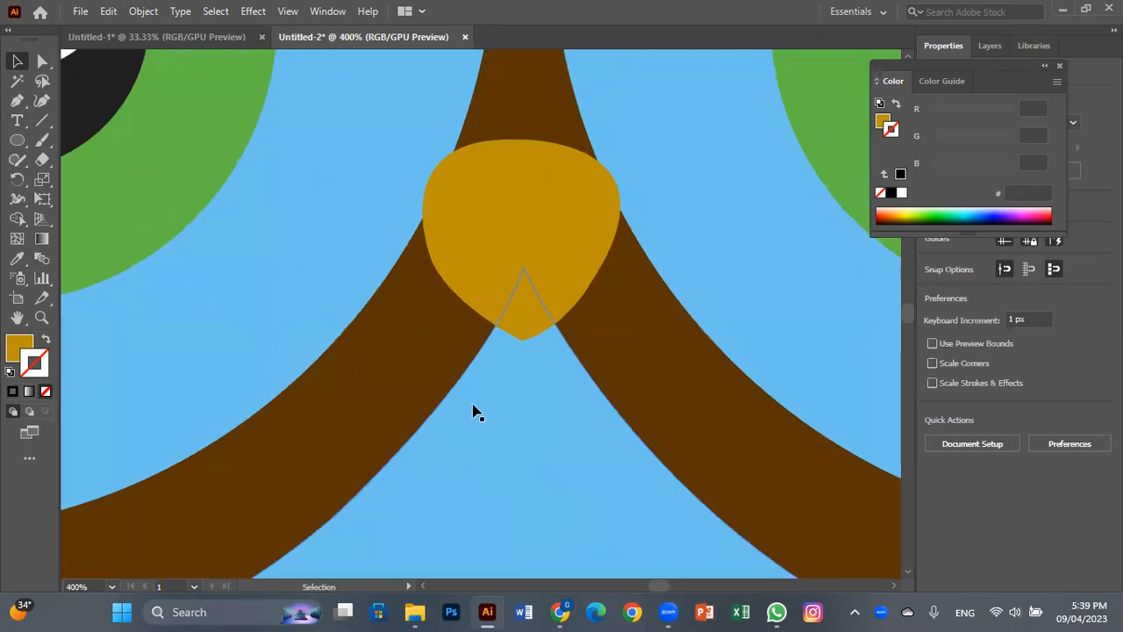
pyautogui.click(509, 265)
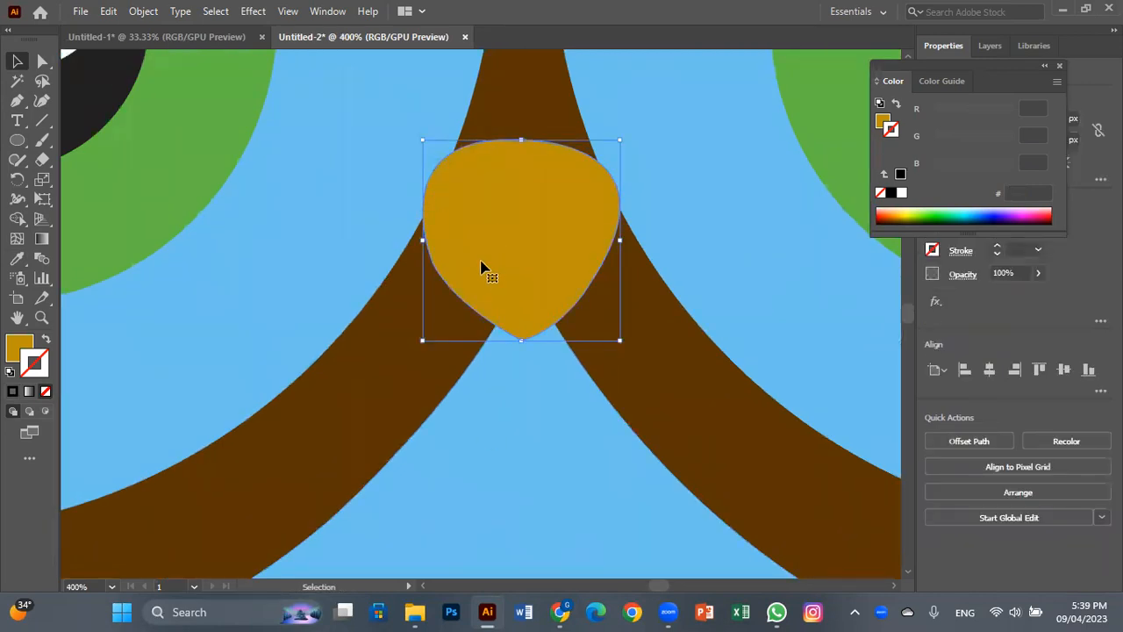
pyautogui.click(17, 160)
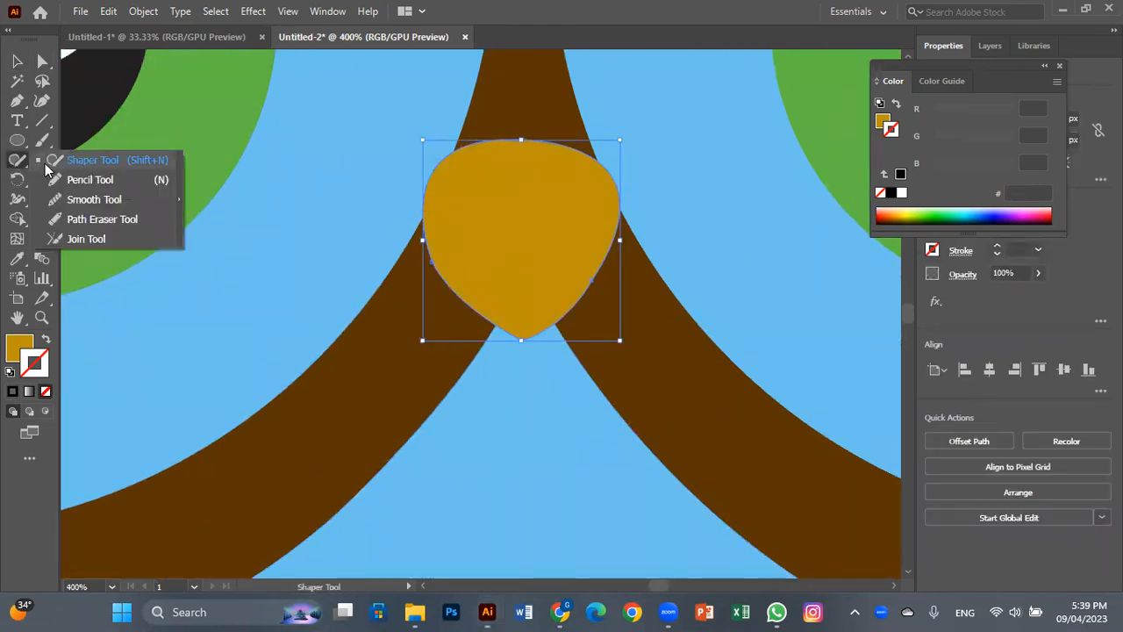
pyautogui.click(80, 200)
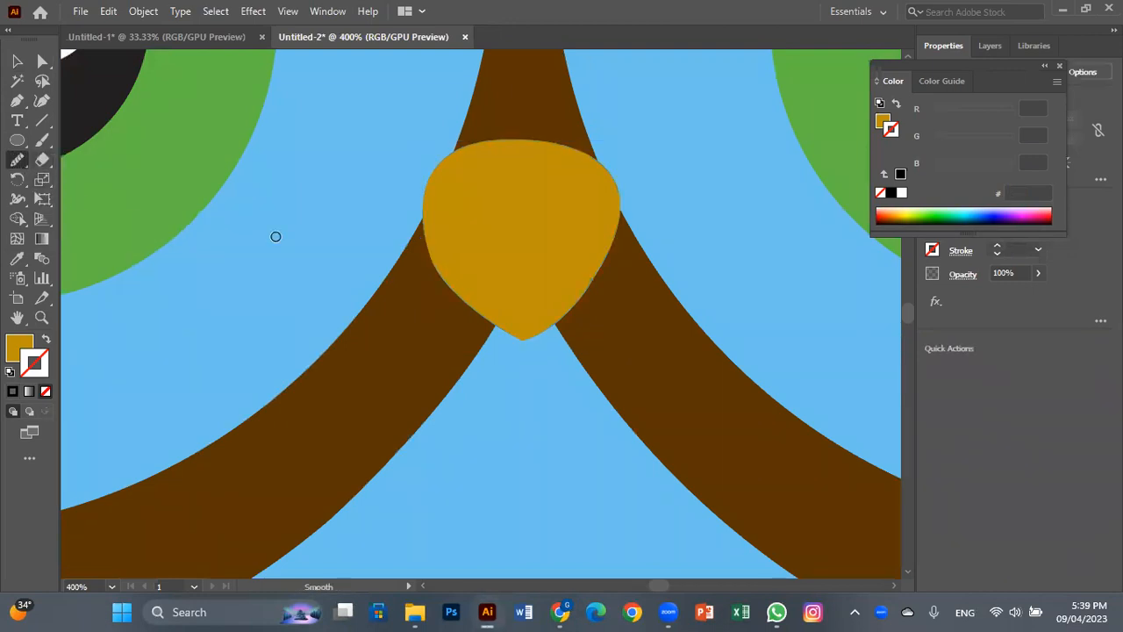
pyautogui.click(17, 61)
pyautogui.click(468, 205)
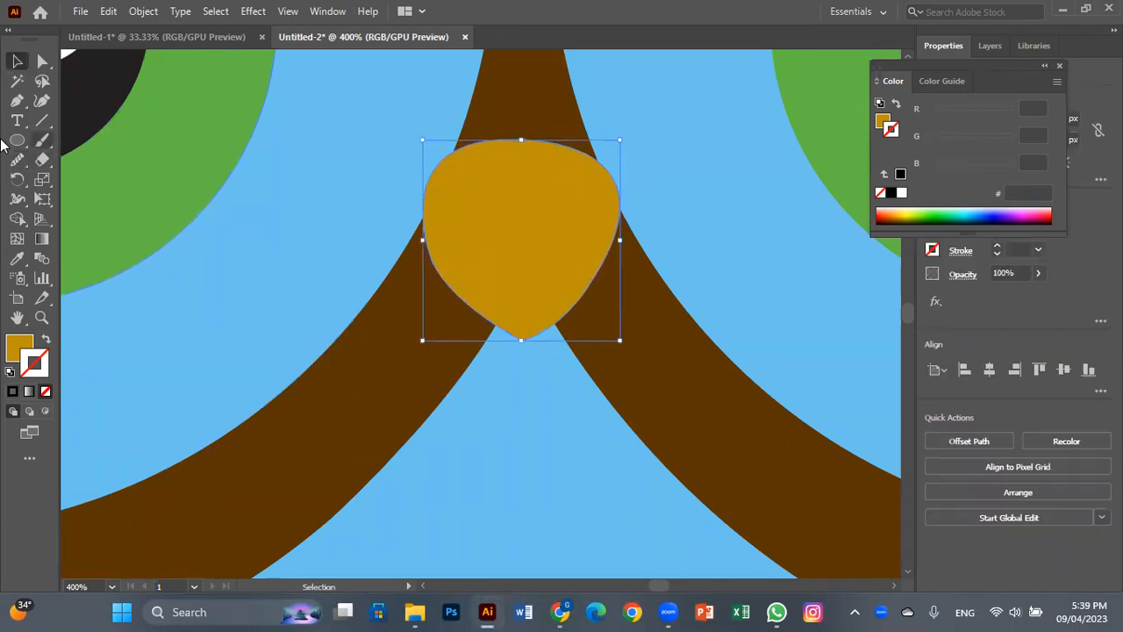
pyautogui.click(16, 158)
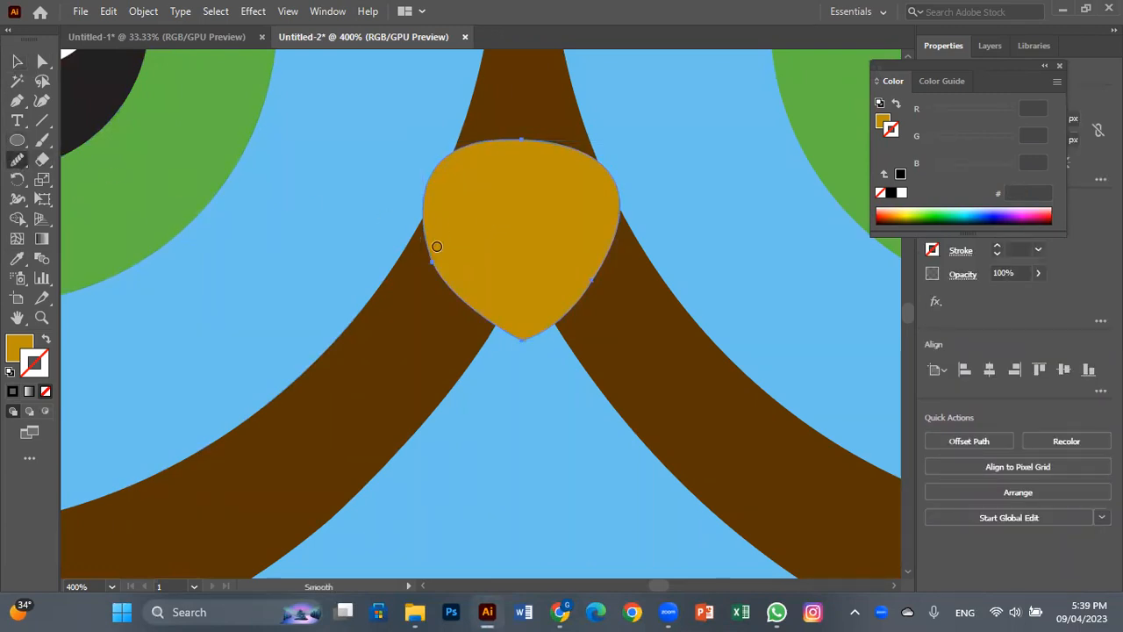
pyautogui.moveTo(430, 260)
pyautogui.mouseDown()
pyautogui.moveTo(490, 307)
pyautogui.moveTo(516, 312)
pyautogui.mouseUp()
pyautogui.moveTo(588, 299); pyautogui.dragTo(605, 183)
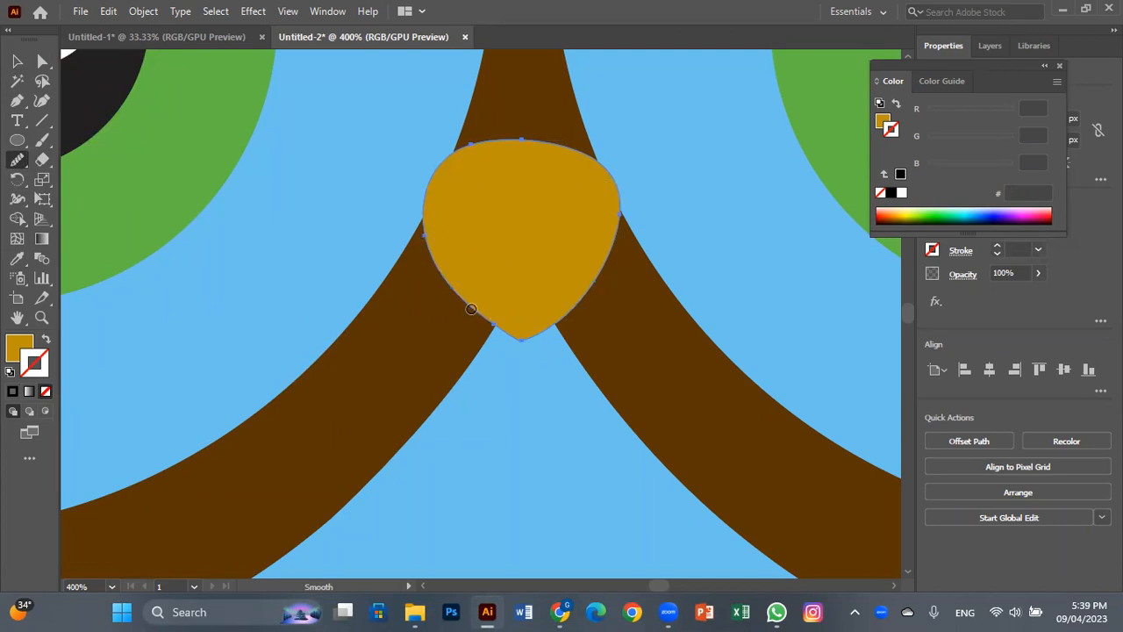
pyautogui.moveTo(490, 330); pyautogui.dragTo(413, 174)
# - Smooth the left edge of the light blue belly shape, up to its upper corner, with the Smooth tool
pyautogui.click(10, 65)
pyautogui.moveTo(535, 132); pyautogui.dragTo(392, 332)
pyautogui.moveTo(561, 102); pyautogui.dragTo(498, 395)
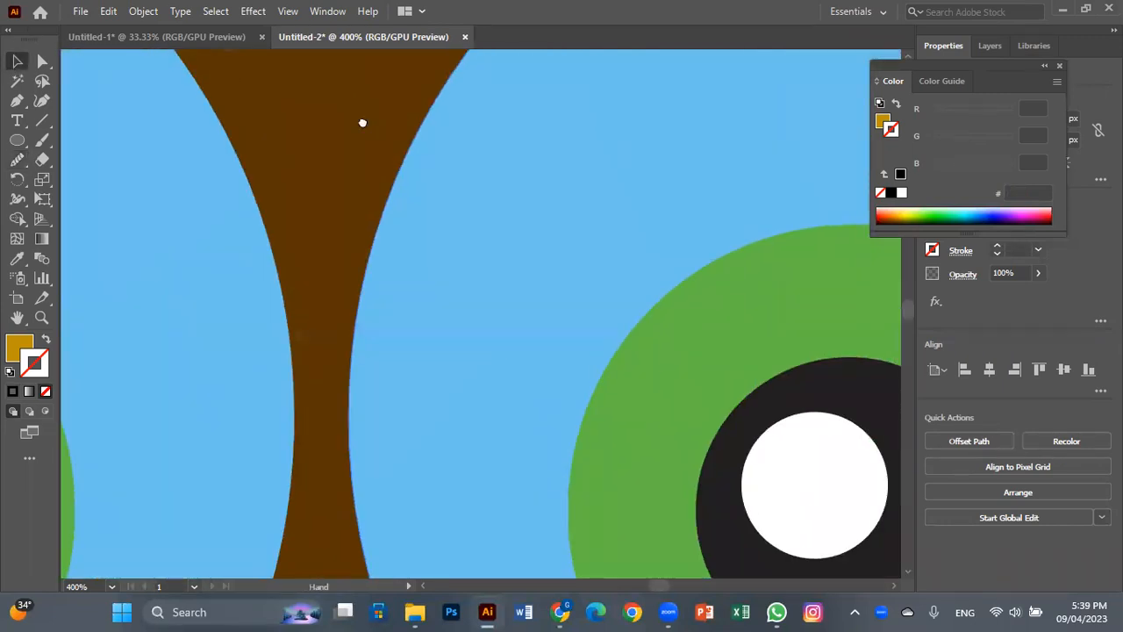
pyautogui.moveTo(363, 123); pyautogui.dragTo(404, 527)
pyautogui.moveTo(439, 141); pyautogui.dragTo(860, 79)
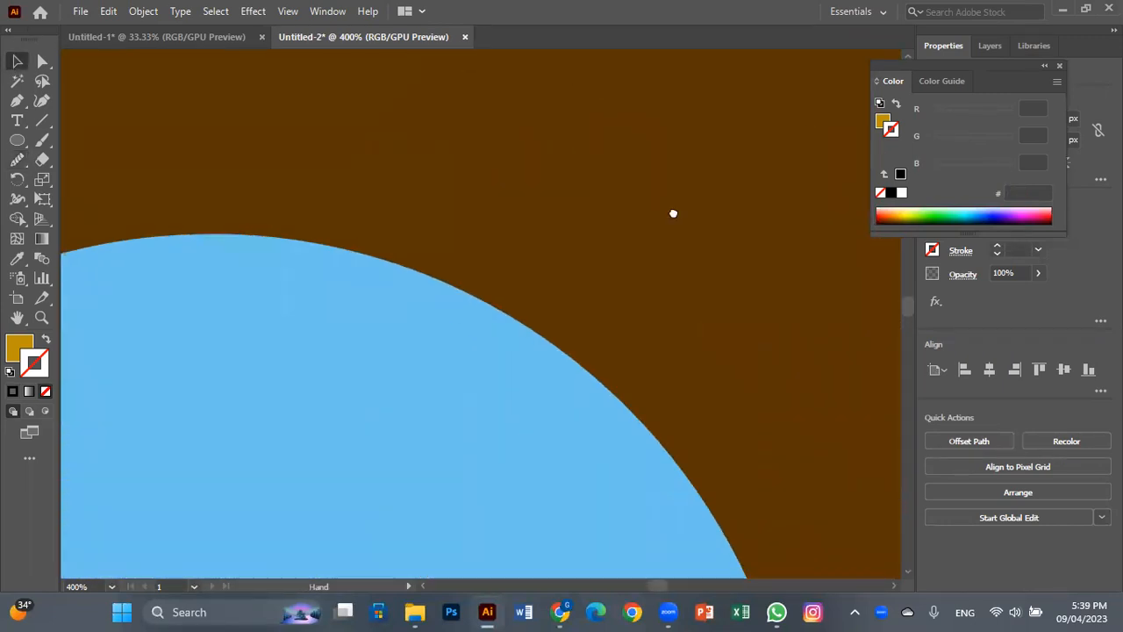
pyautogui.moveTo(254, 535); pyautogui.dragTo(697, 163)
pyautogui.moveTo(295, 505); pyautogui.dragTo(559, 148)
pyautogui.moveTo(483, 460); pyautogui.dragTo(348, 170)
pyautogui.moveTo(387, 287); pyautogui.dragTo(471, 554)
pyautogui.click(318, 324)
pyautogui.click(17, 160)
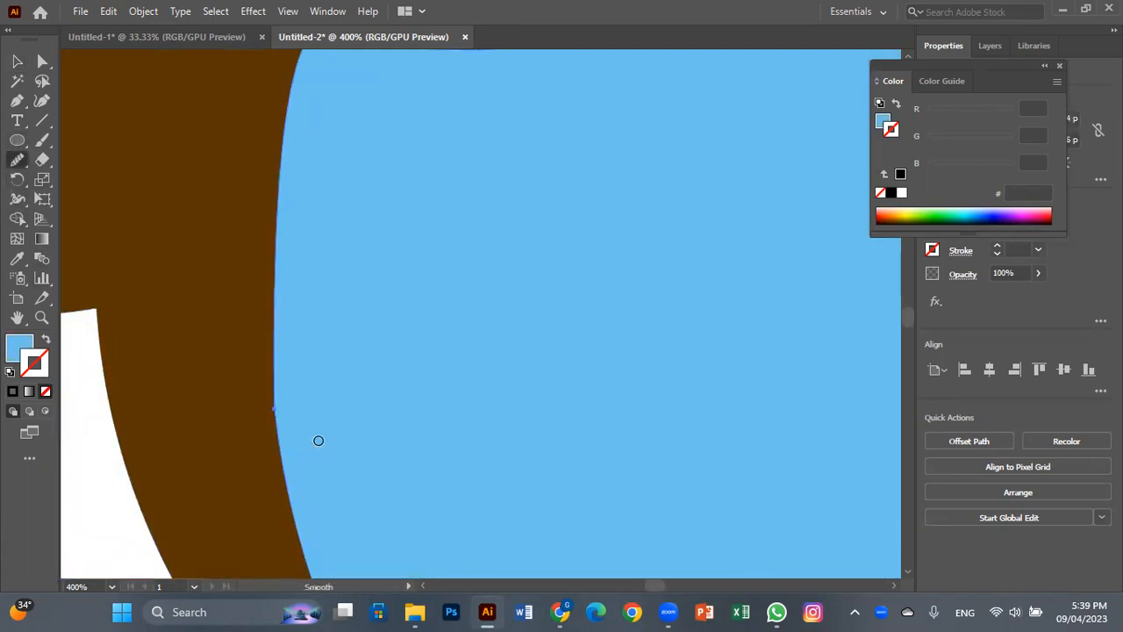
pyautogui.moveTo(281, 324); pyautogui.dragTo(294, 211)
pyautogui.moveTo(474, 275); pyautogui.dragTo(472, 520)
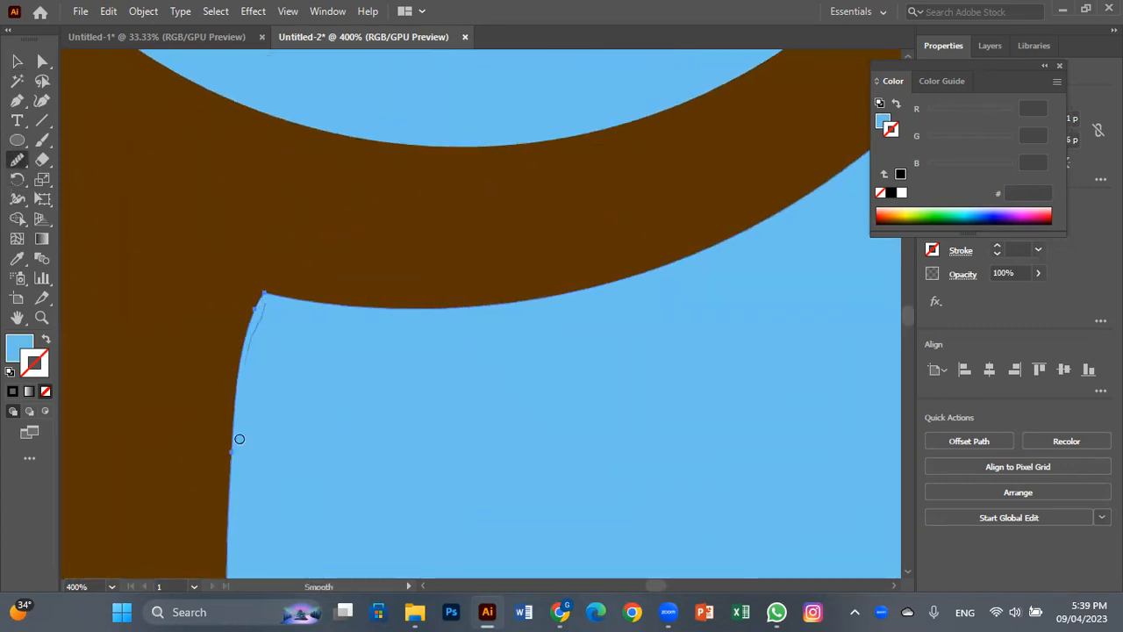
pyautogui.moveTo(438, 472); pyautogui.dragTo(561, 211)
pyautogui.moveTo(508, 335)
pyautogui.mouseDown()
pyautogui.moveTo(451, 471)
pyautogui.moveTo(289, 391)
pyautogui.moveTo(491, 494)
pyautogui.moveTo(632, 349)
pyautogui.moveTo(489, 175)
pyautogui.moveTo(514, 326)
pyautogui.mouseUp()
# - Smooth the brown body outline at the tip of the right wing with the Smooth tool
pyautogui.click(17, 60)
pyautogui.click(547, 278)
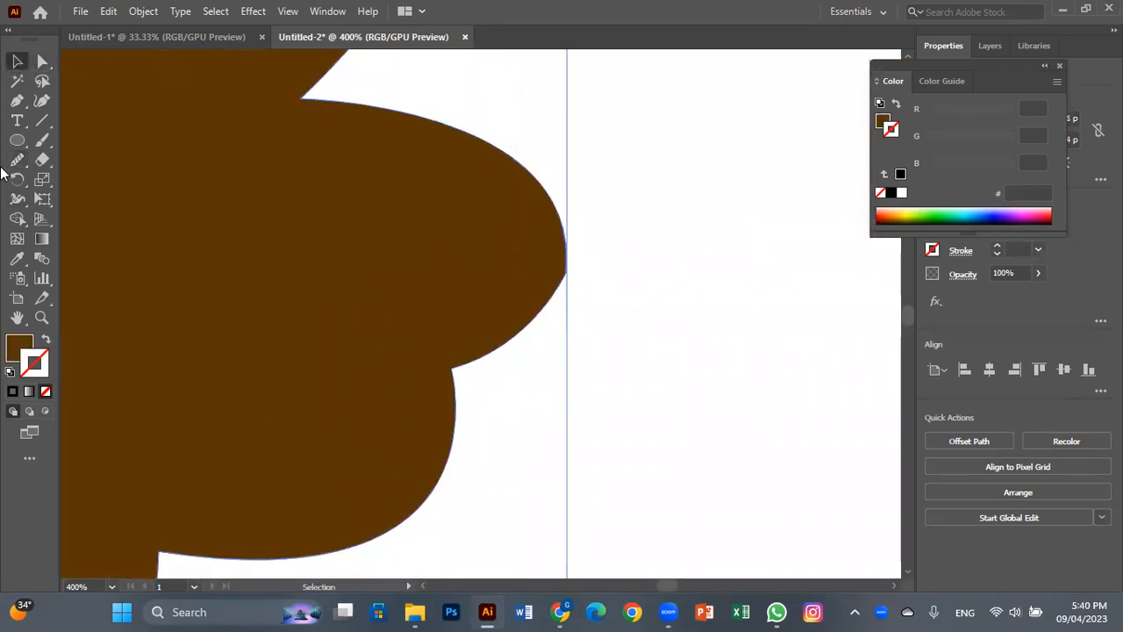
pyautogui.click(17, 159)
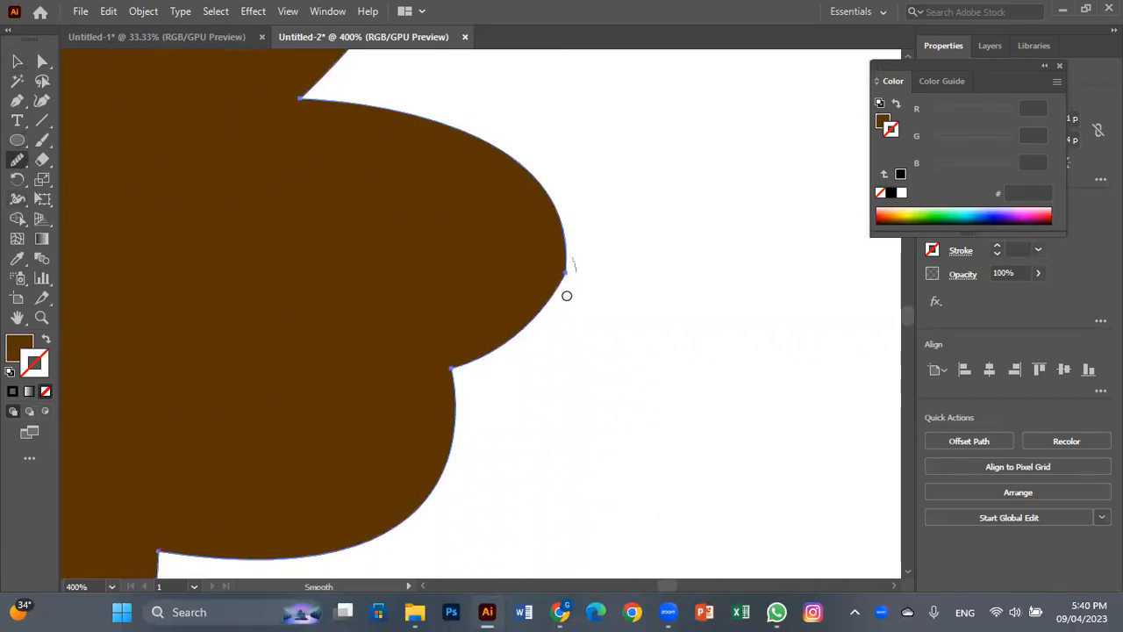
pyautogui.click(17, 61)
pyautogui.click(716, 268)
# - Draw a closed, shield-like Pen tool shape beside the artboard and swap its fill and stroke to a brown outline
pyautogui.moveTo(521, 189); pyautogui.dragTo(470, 444)
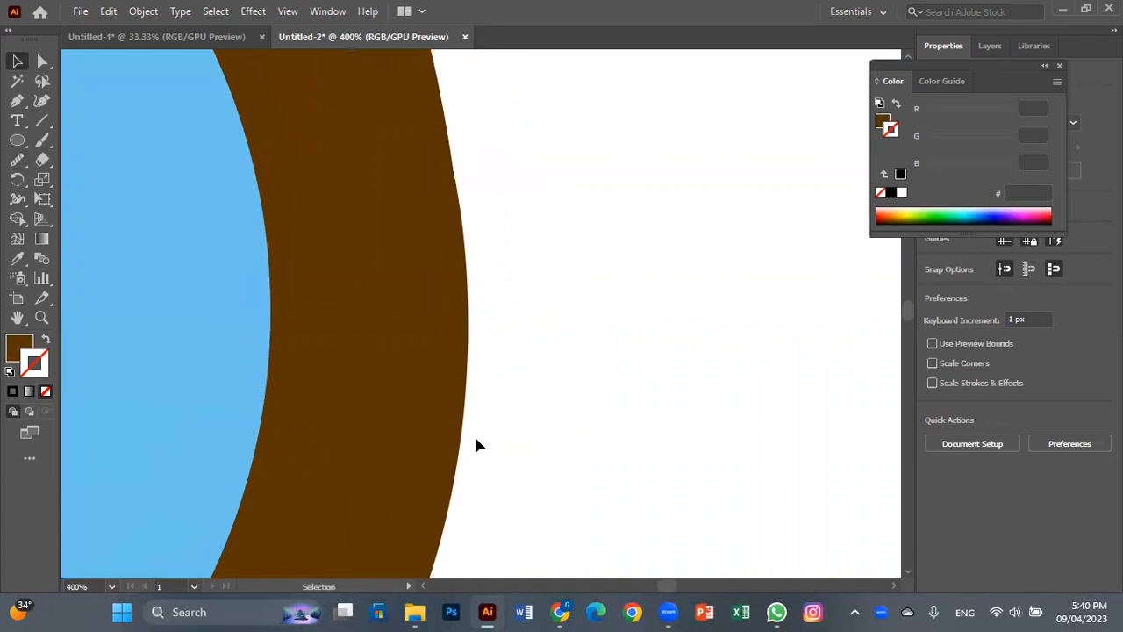
pyautogui.scroll(-5, 477, 445)
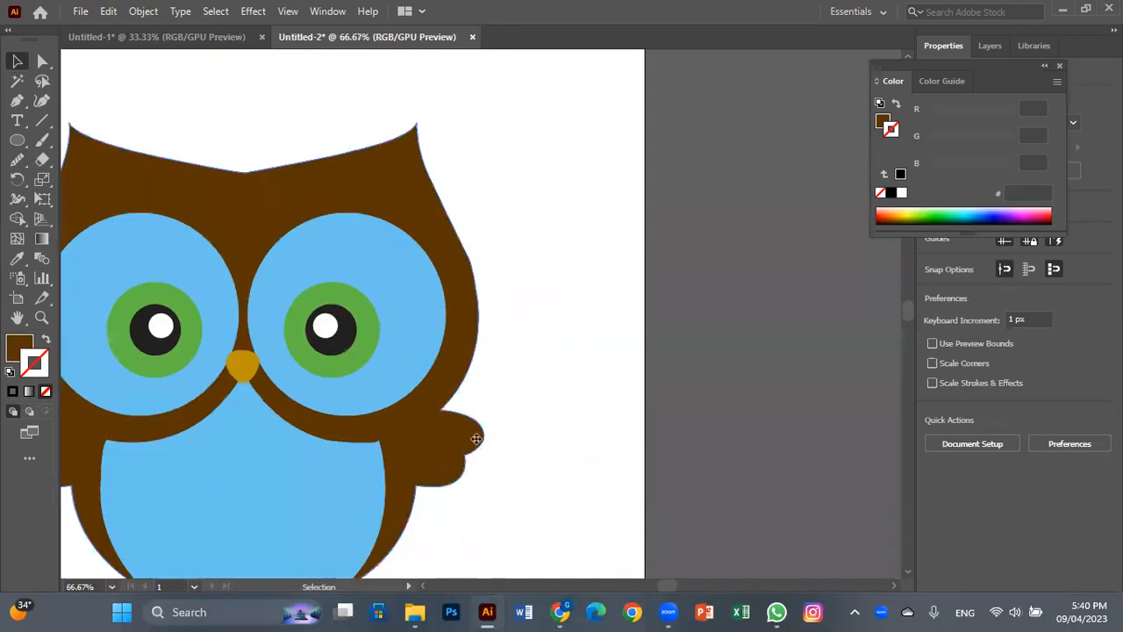
pyautogui.scroll(-1, 475, 439)
pyautogui.click(18, 101)
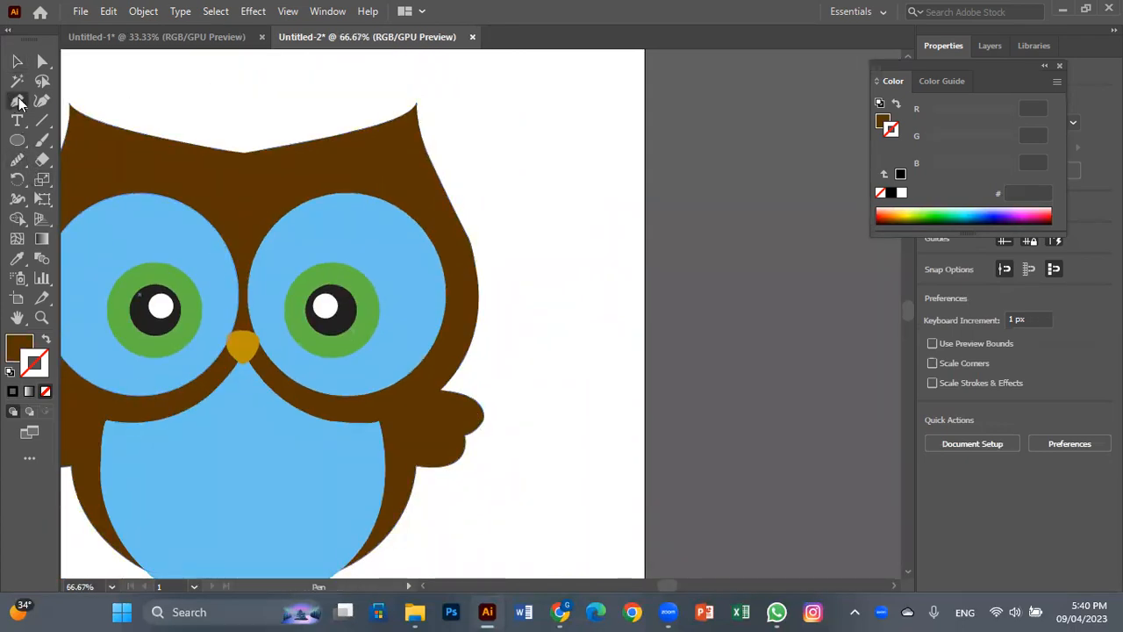
pyautogui.click(685, 149)
pyautogui.click(768, 149)
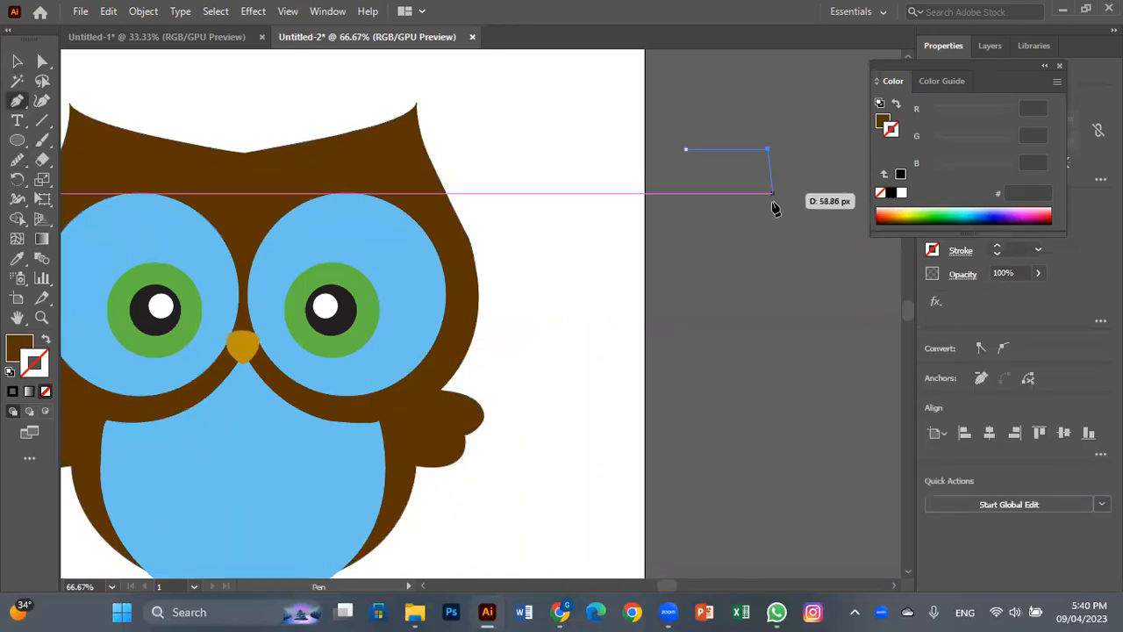
pyautogui.moveTo(773, 207); pyautogui.dragTo(744, 259)
pyautogui.click(730, 250)
pyautogui.click(693, 225)
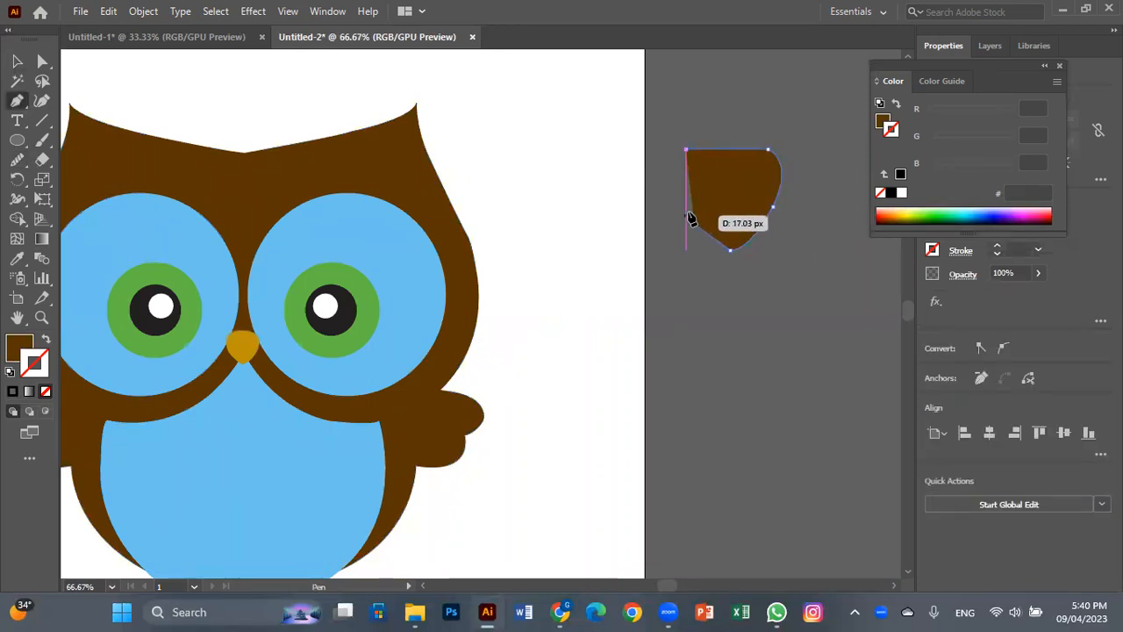
pyautogui.click(676, 186)
pyautogui.click(685, 150)
pyautogui.click(45, 338)
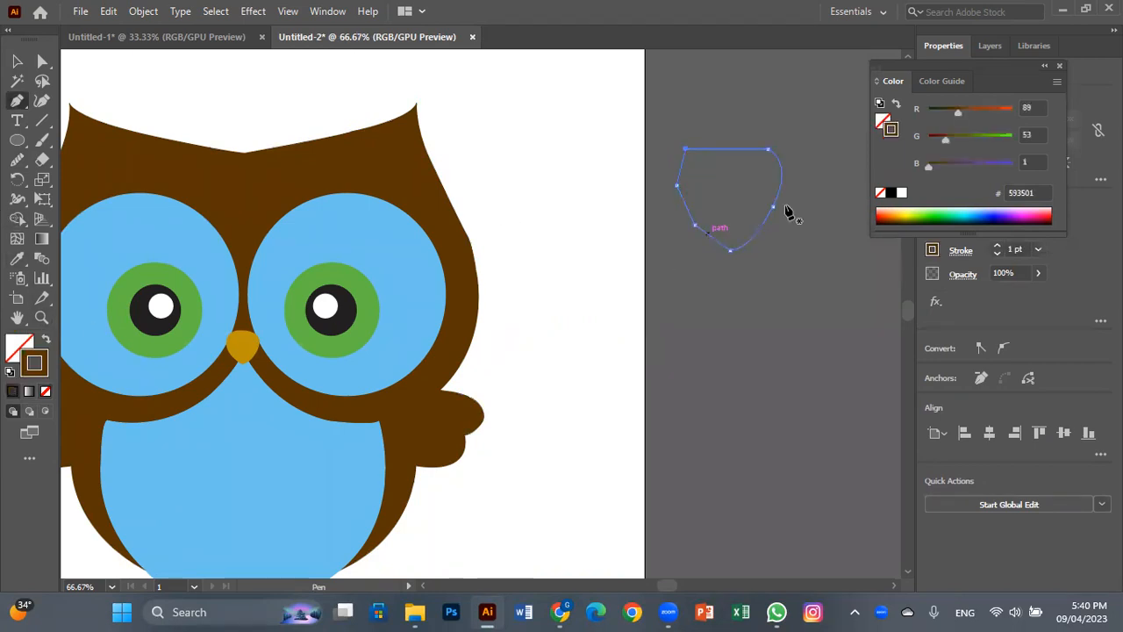
# - Smooth the left side of the shield-like practice shape, and delete that shape
pyautogui.click(20, 165)
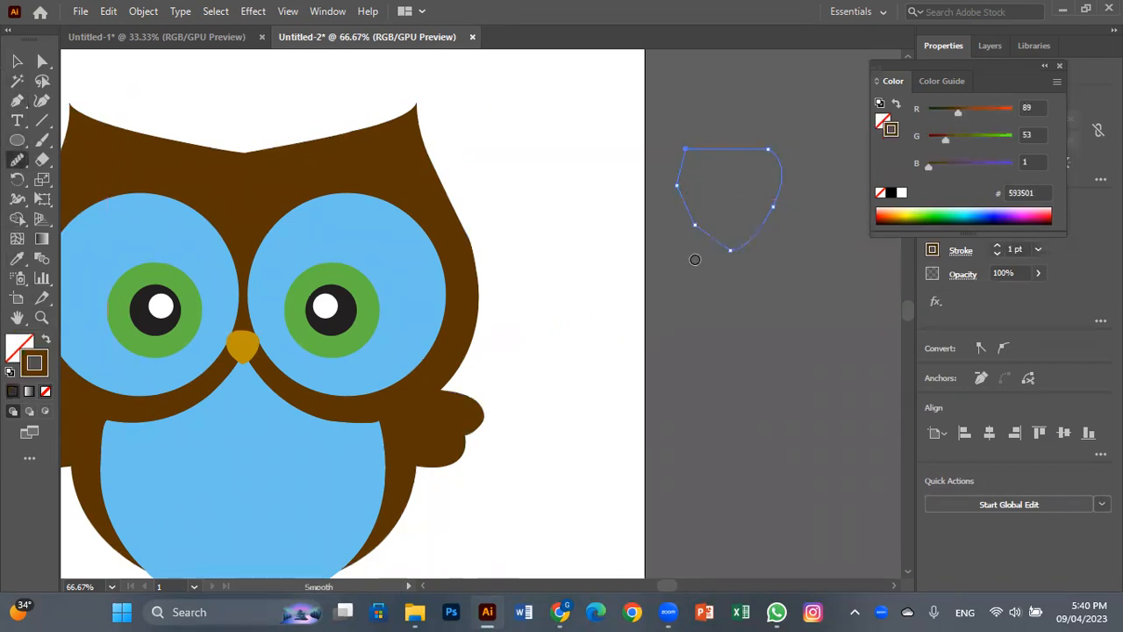
pyautogui.moveTo(693, 219)
pyautogui.mouseDown()
pyautogui.moveTo(742, 256)
pyautogui.moveTo(687, 195)
pyautogui.mouseUp()
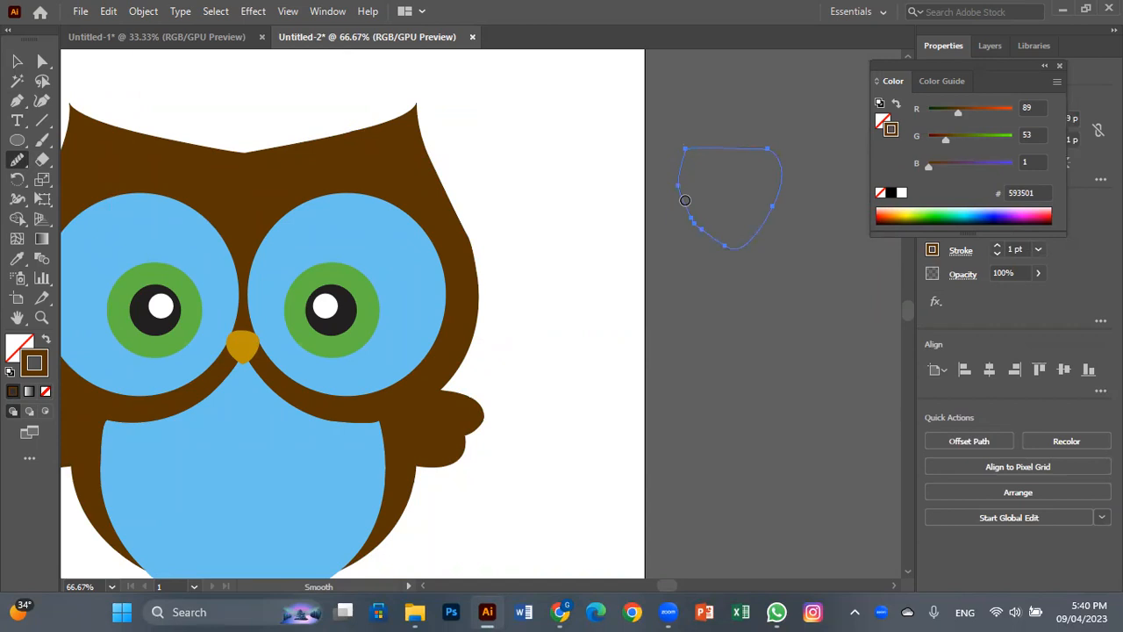
pyautogui.press('Delete')
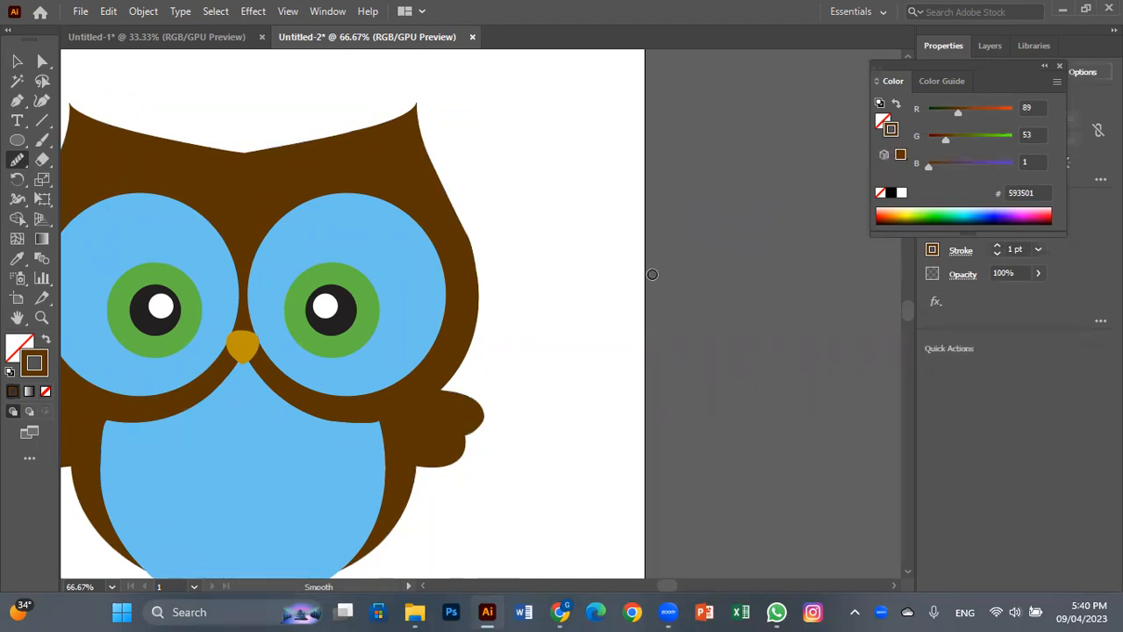
pyautogui.click(13, 61)
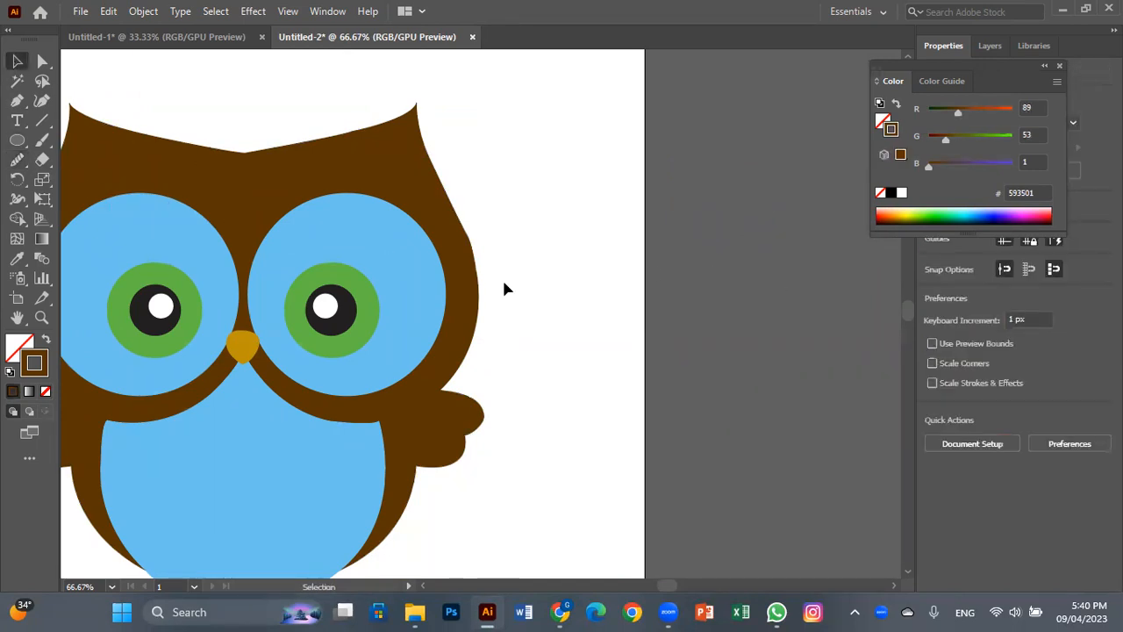
# - Place the Vector Tracing pen tool practice image from the file folder into the owl document
pyautogui.moveTo(563, 345); pyautogui.dragTo(735, 371)
pyautogui.hotkey('ctrl', '-')
pyautogui.hotkey('ctrl', '-')
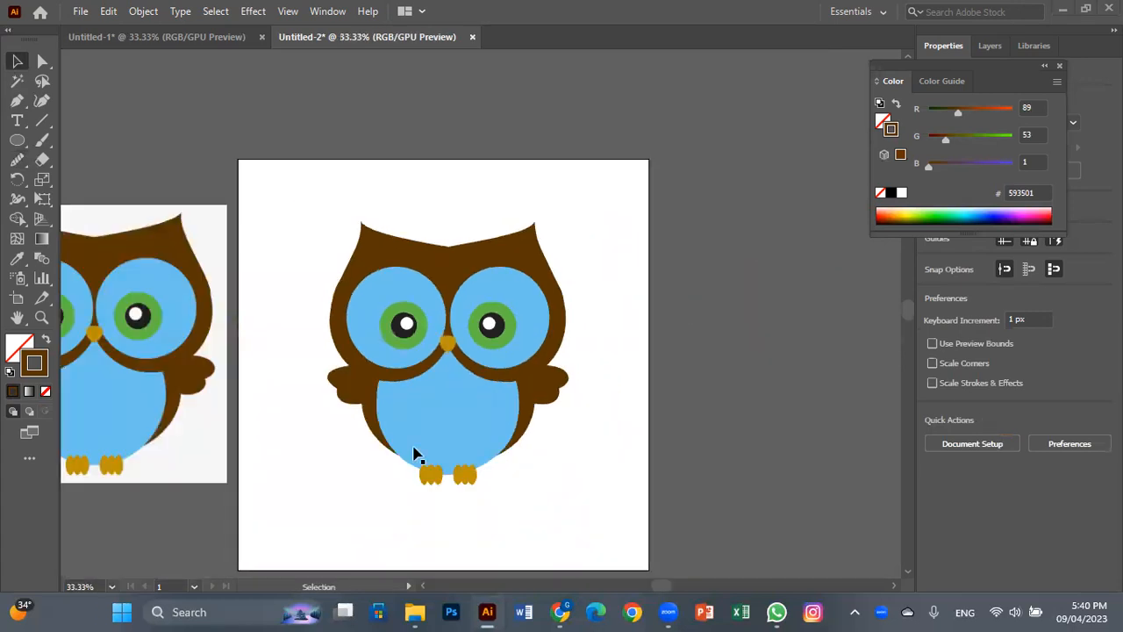
pyautogui.moveTo(580, 510); pyautogui.dragTo(672, 436)
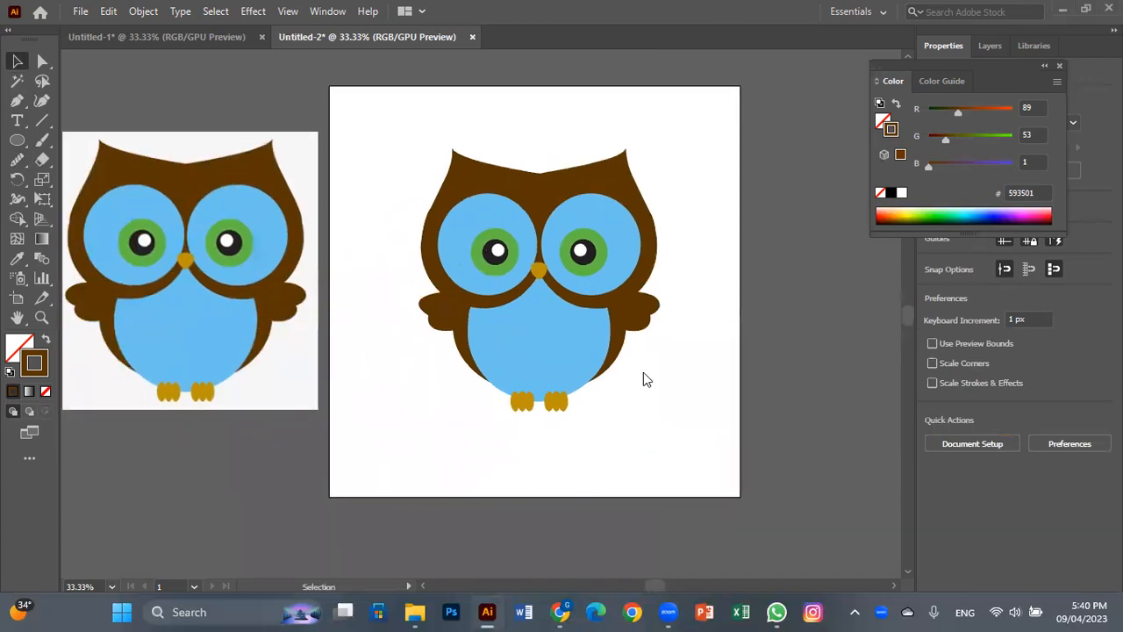
pyautogui.hotkey('alt', 'Tab')
pyautogui.moveTo(381, 395); pyautogui.dragTo(485, 139)
pyautogui.click(638, 167)
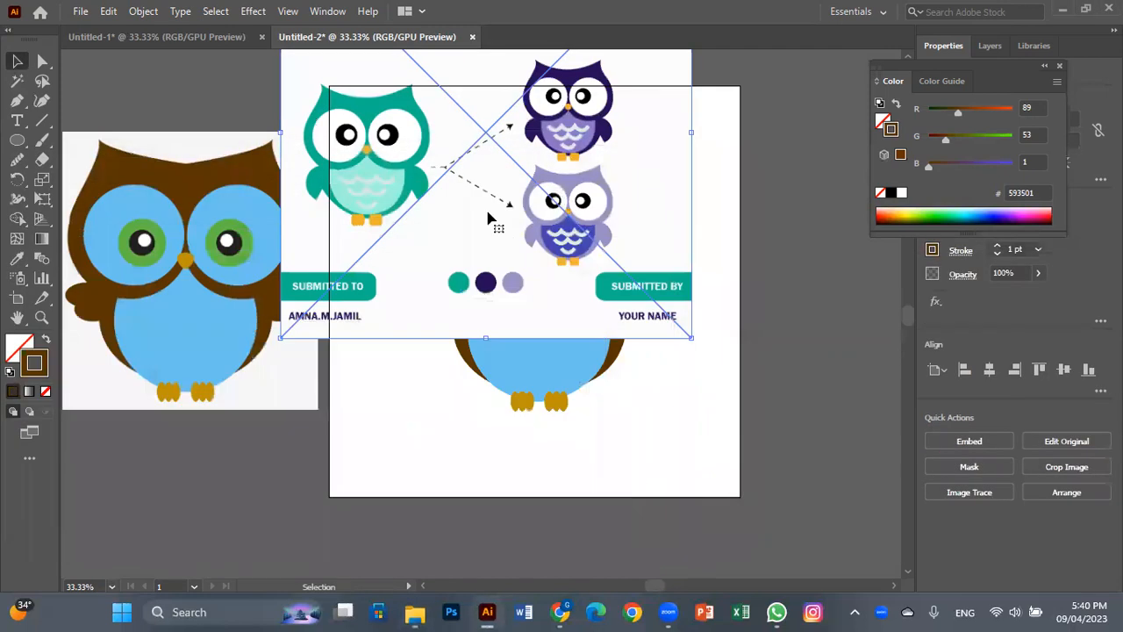
# - Delete the brown reference owl image and move the Vector Tracing practice image to the area left of the artboard
pyautogui.click(230, 232)
pyautogui.press('Delete')
pyautogui.moveTo(436, 229); pyautogui.dragTo(140, 358)
pyautogui.moveTo(423, 380); pyautogui.dragTo(544, 372)
pyautogui.moveTo(438, 342); pyautogui.dragTo(362, 350)
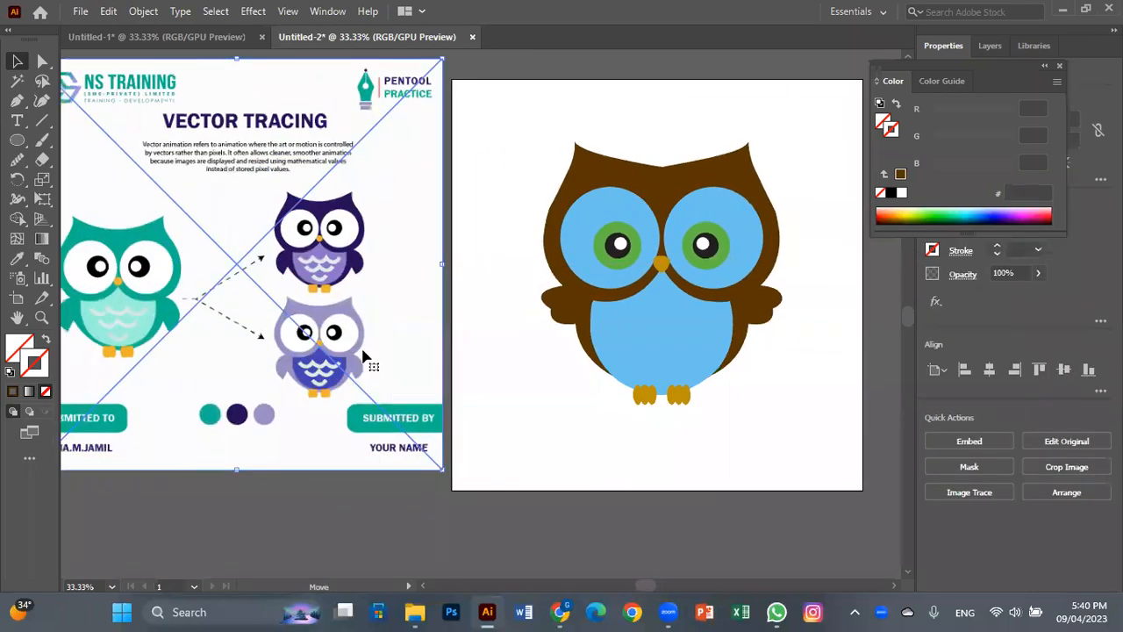
pyautogui.moveTo(558, 440); pyautogui.dragTo(396, 449)
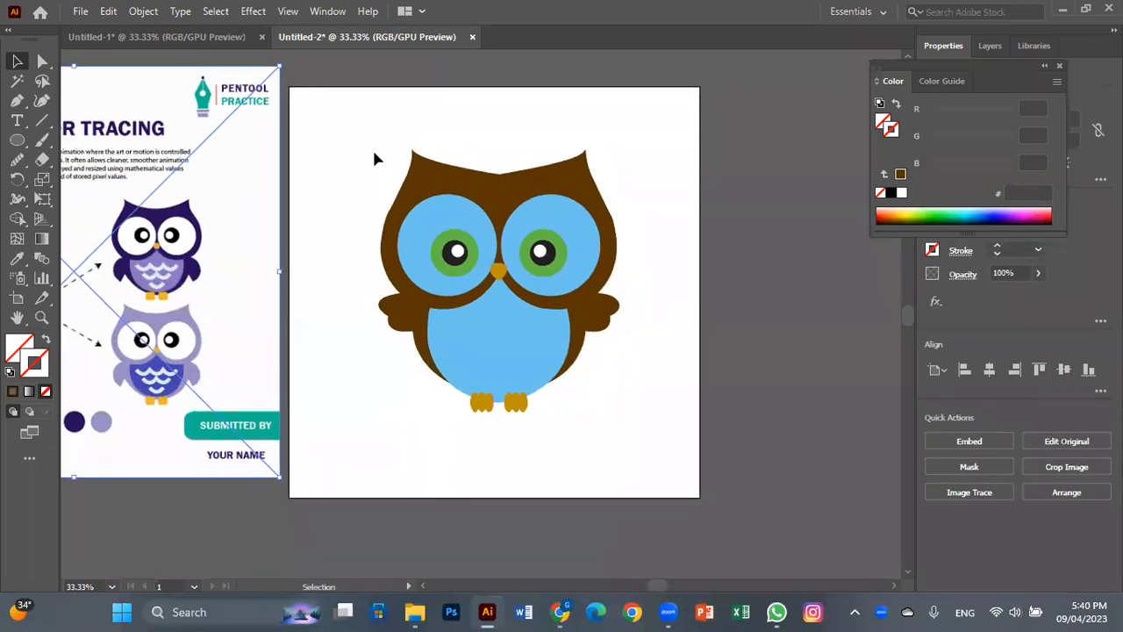
# - Scale down the whole owl near the artboard's left edge and place a duplicate at the artboard's upper right
pyautogui.click(526, 328)
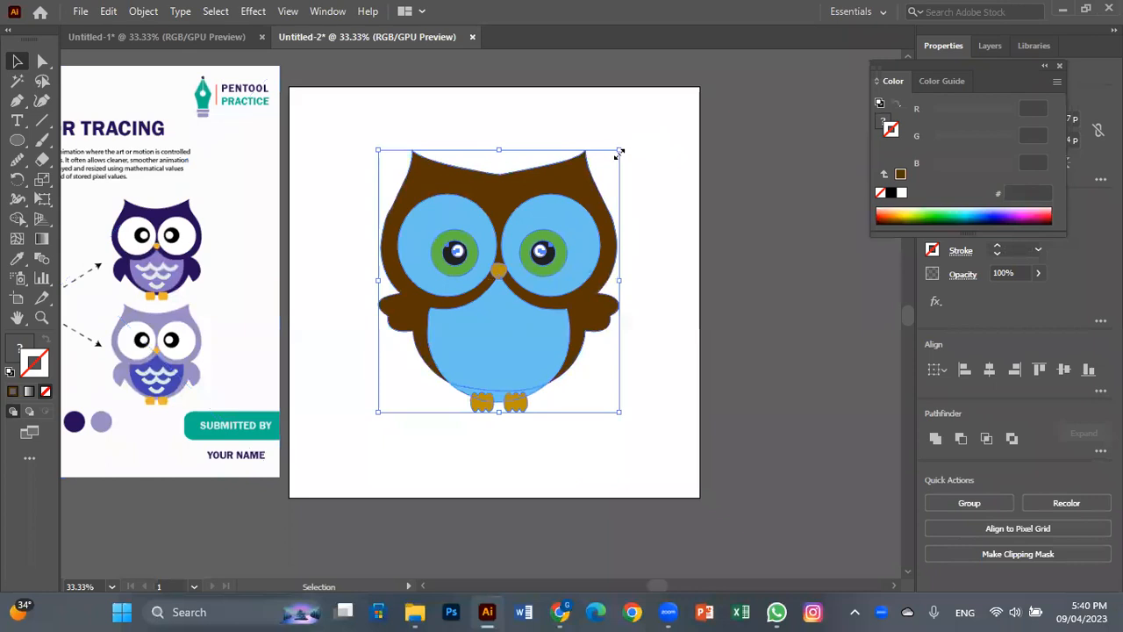
pyautogui.moveTo(620, 153); pyautogui.dragTo(558, 216)
pyautogui.moveTo(510, 298); pyautogui.dragTo(471, 277)
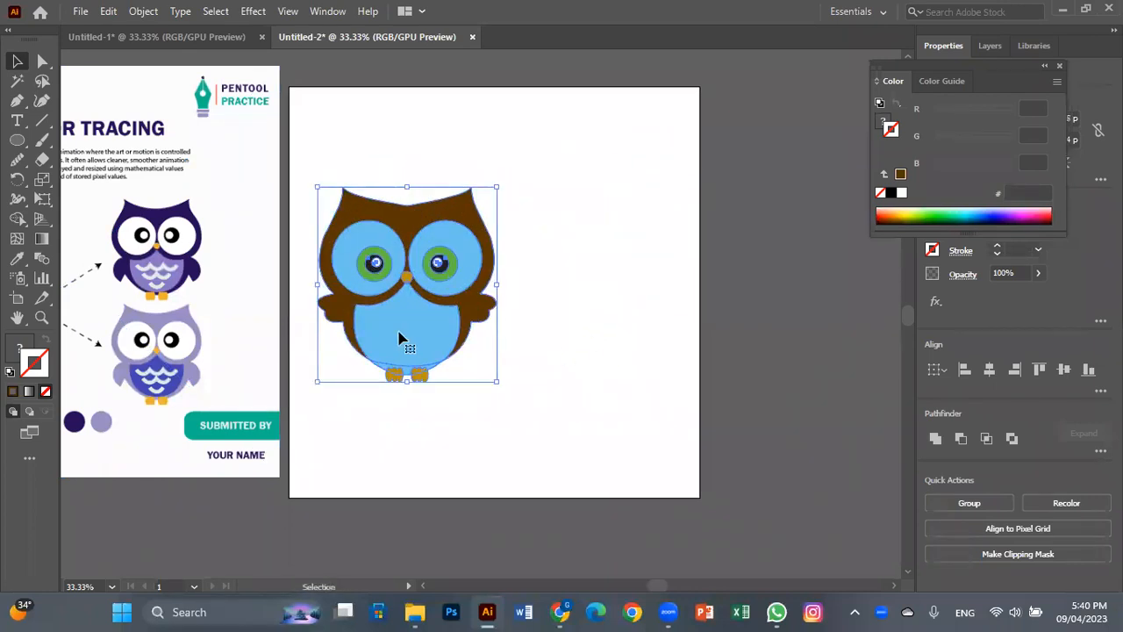
pyautogui.moveTo(416, 336); pyautogui.dragTo(635, 254)
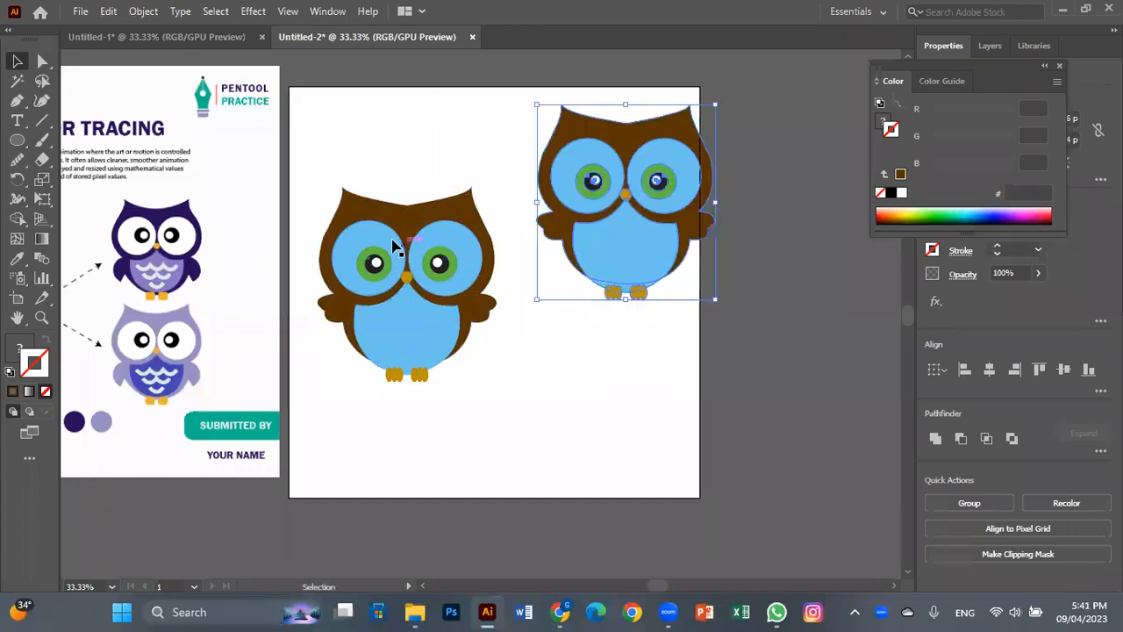
# - Group all parts of the left owl and nudge the group slightly toward the artboard's left edge
pyautogui.moveTo(322, 174); pyautogui.dragTo(389, 327)
pyautogui.rightClick(390, 327)
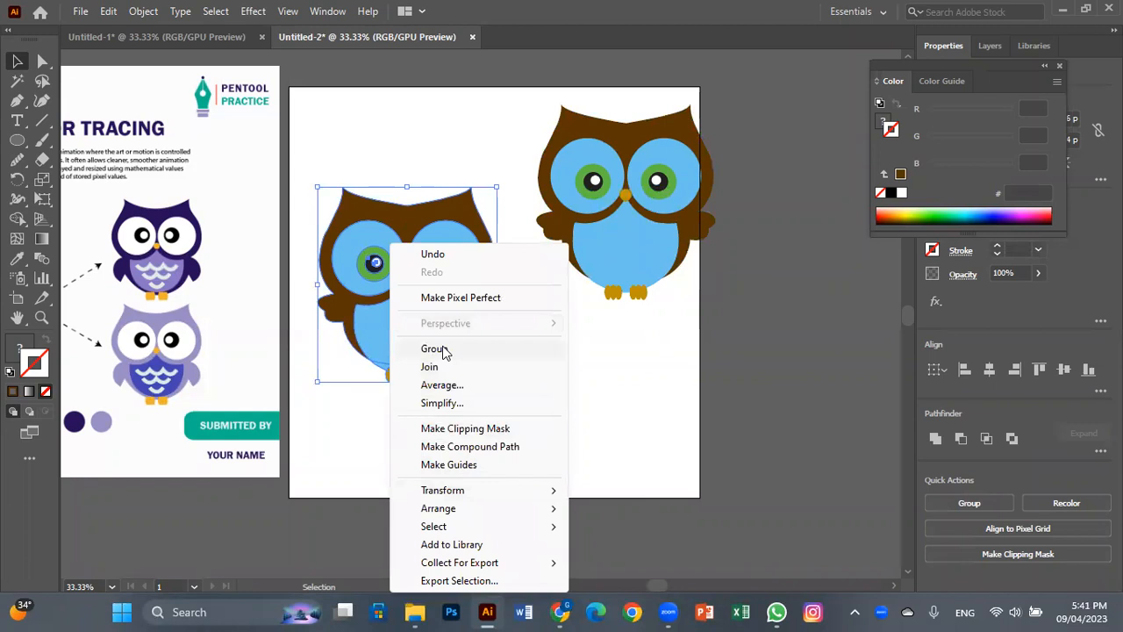
pyautogui.click(444, 348)
pyautogui.click(517, 346)
pyautogui.moveTo(426, 301); pyautogui.dragTo(413, 298)
pyautogui.click(541, 346)
# - Scale down the owl copy on the artboard's right side and duplicate the smaller owl directly below it
pyautogui.moveTo(557, 81); pyautogui.dragTo(634, 197)
pyautogui.moveTo(716, 105); pyautogui.dragTo(694, 172)
pyautogui.moveTo(621, 253); pyautogui.dragTo(614, 384)
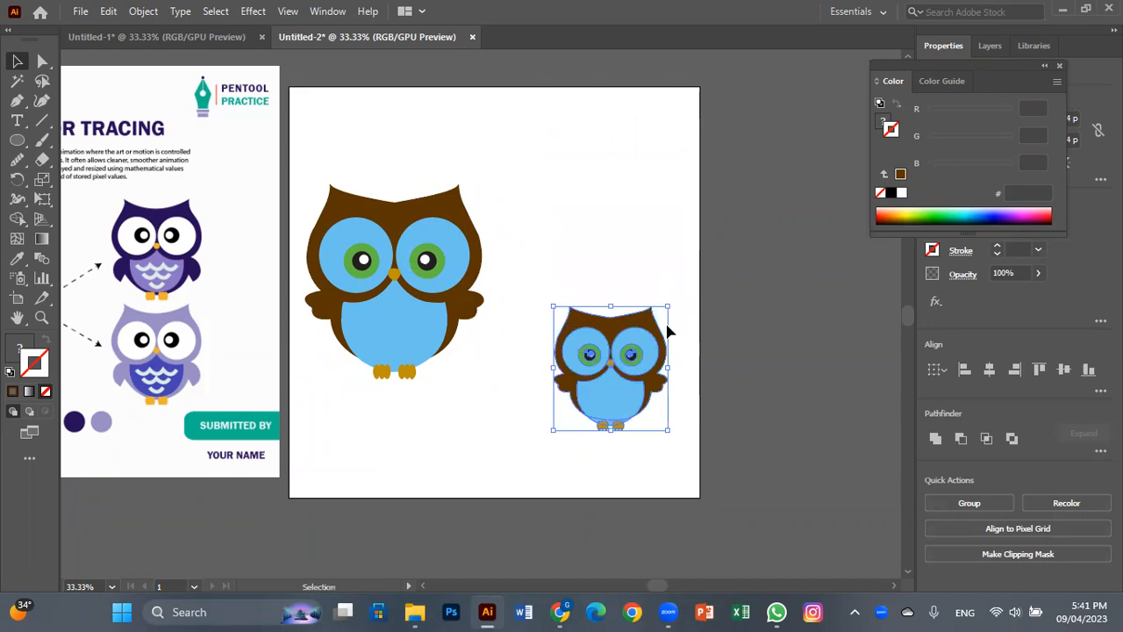
pyautogui.hotkey('ctrl', 'z')
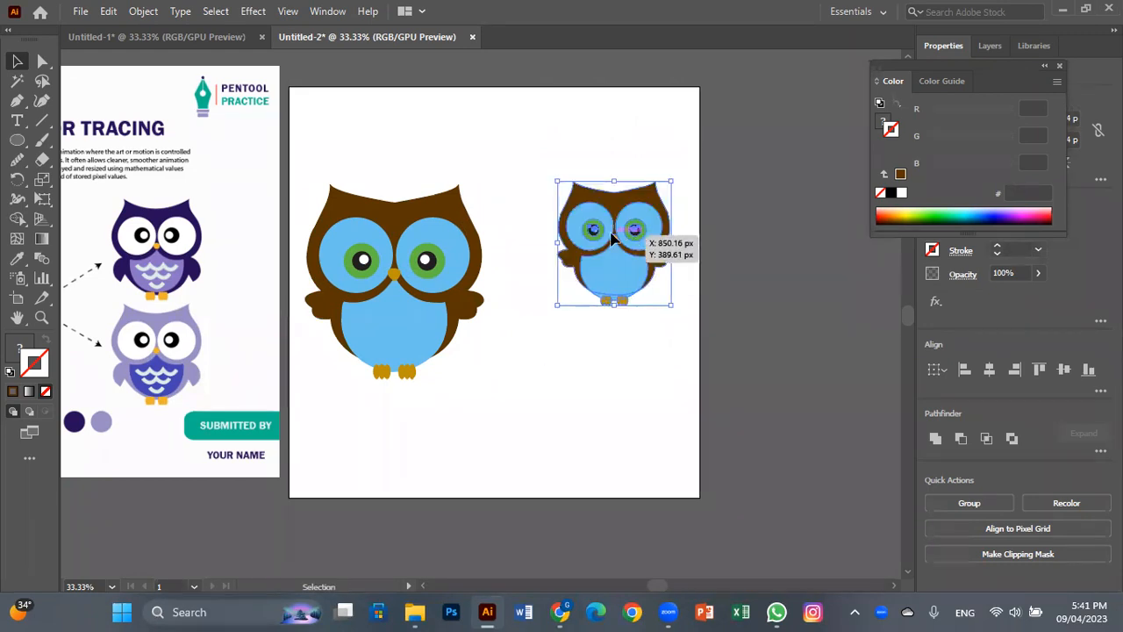
pyautogui.moveTo(611, 237); pyautogui.dragTo(616, 363)
pyautogui.click(690, 251)
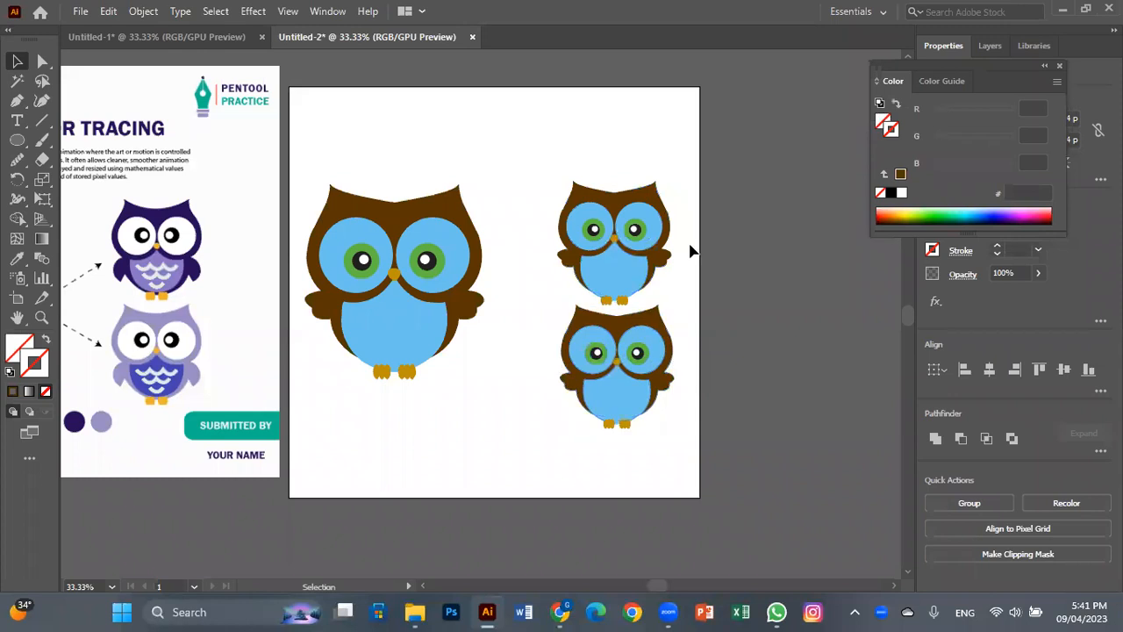
# - Change the body fill of the upper small owl to dark blue 022456
pyautogui.click(653, 202)
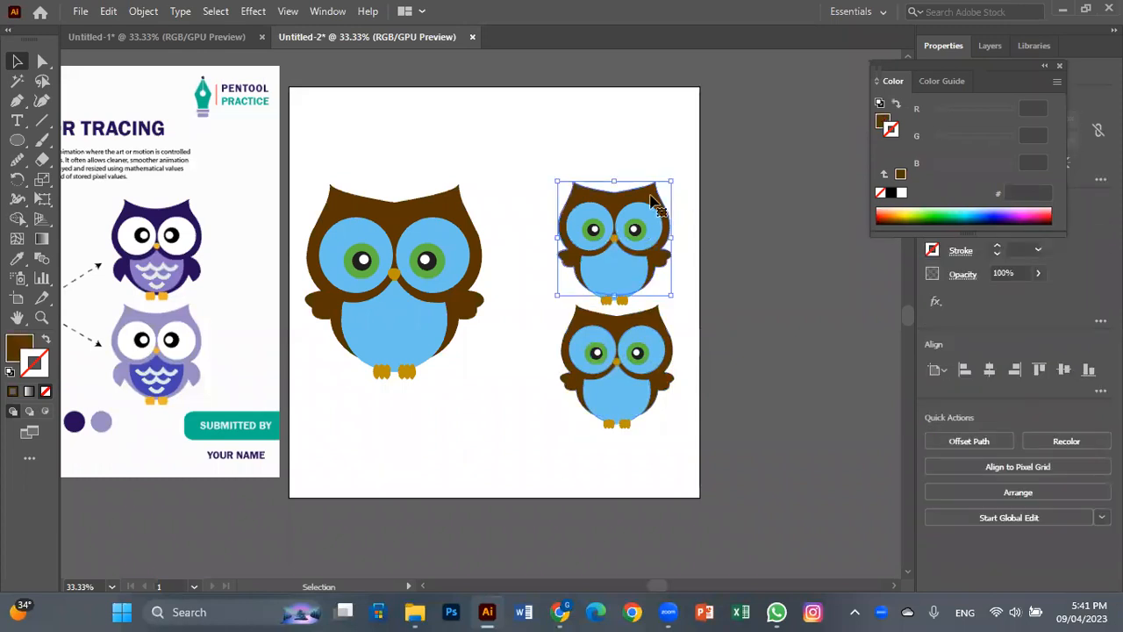
pyautogui.doubleClick(31, 346)
pyautogui.moveTo(533, 383); pyautogui.dragTo(542, 280)
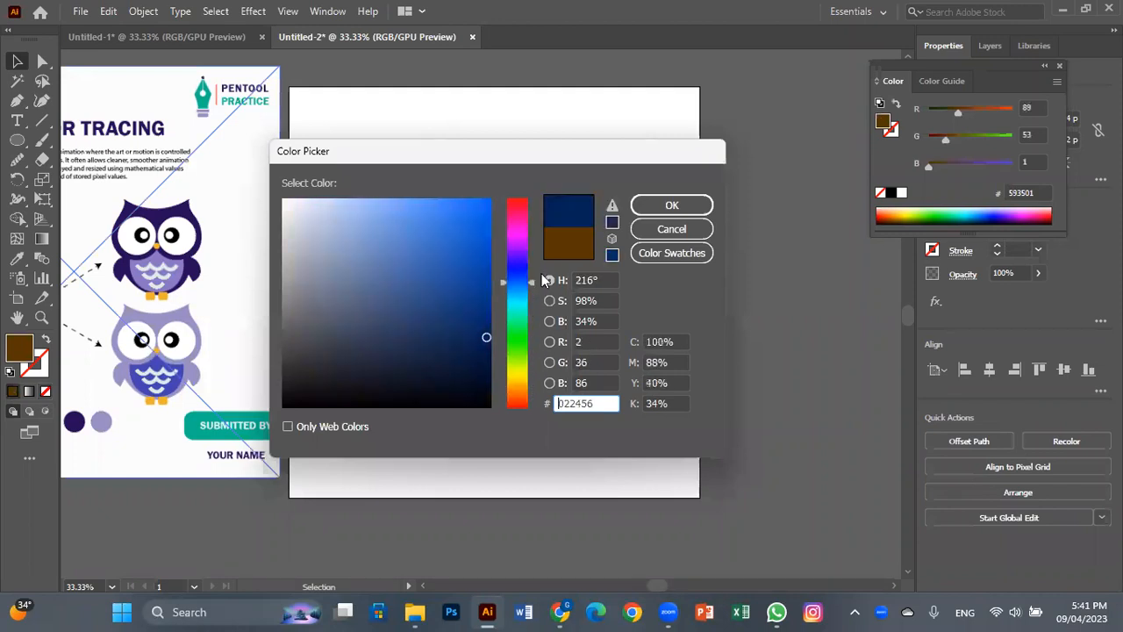
pyautogui.click(660, 206)
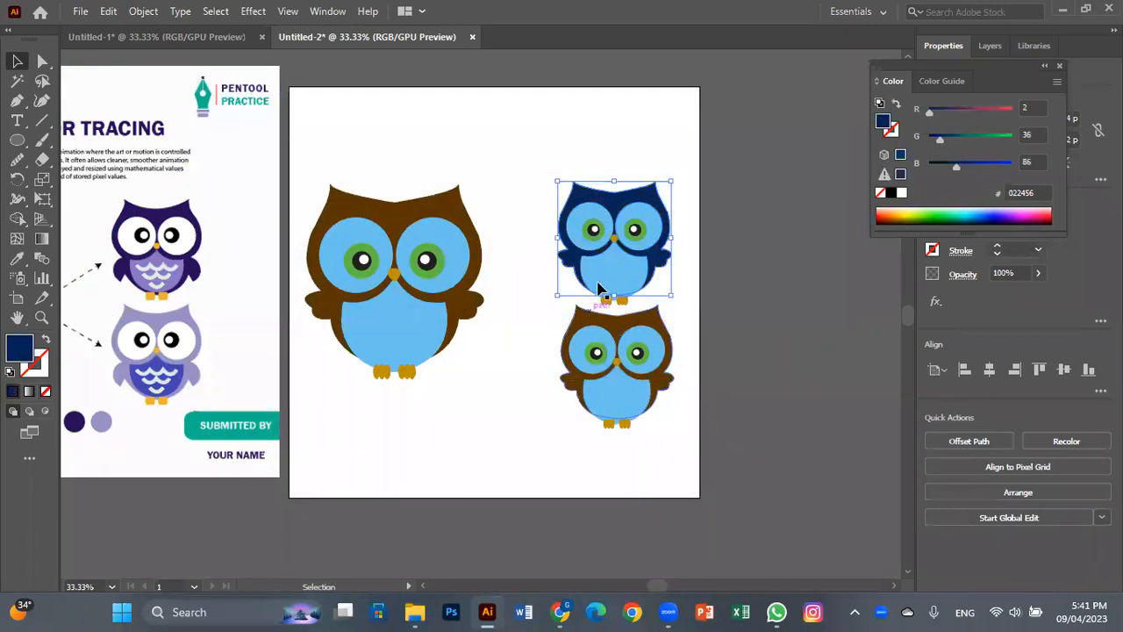
# - Recolor both green iris rings of the dark blue owl to golden brown B79248
pyautogui.click(586, 226)
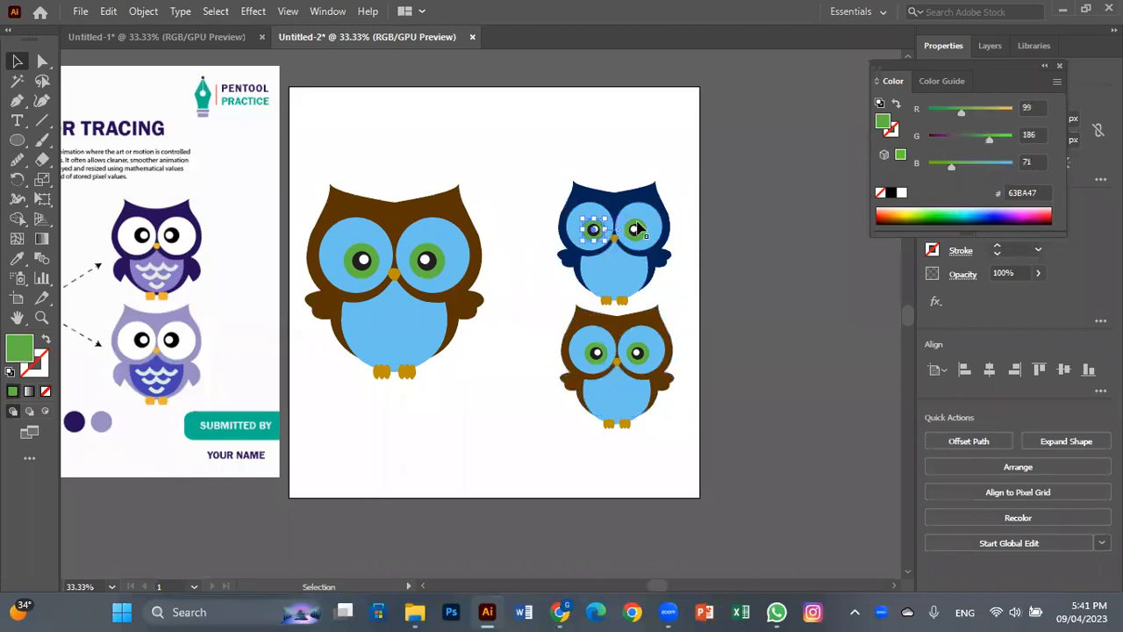
pyautogui.keyDown('shift'); pyautogui.click(645, 228); pyautogui.keyUp('shift')
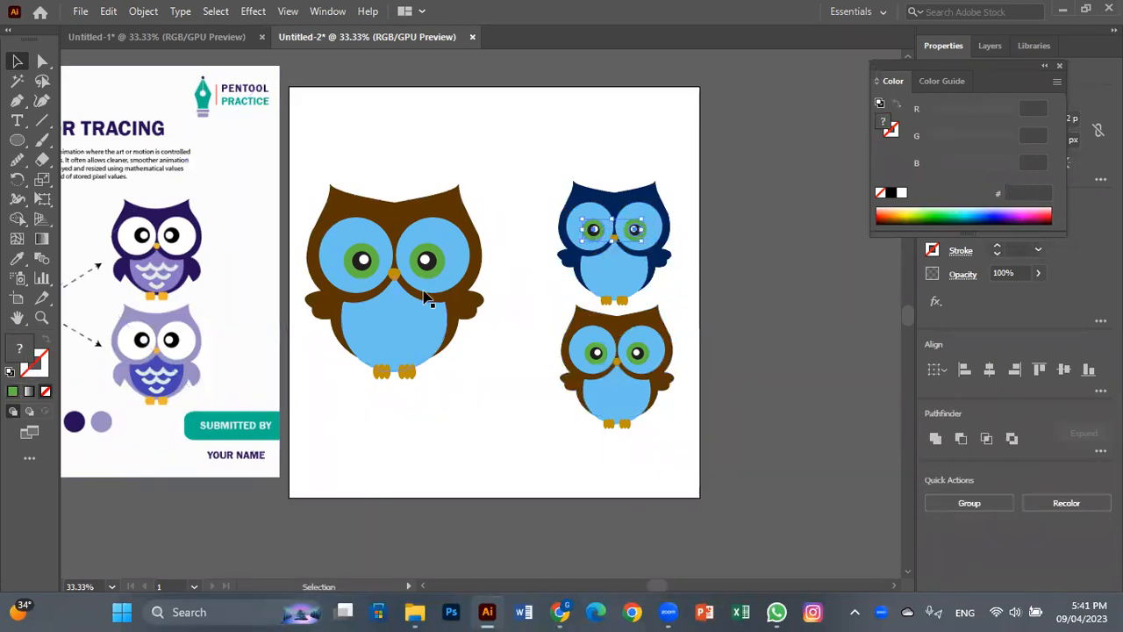
pyautogui.click(717, 195)
pyautogui.click(636, 230)
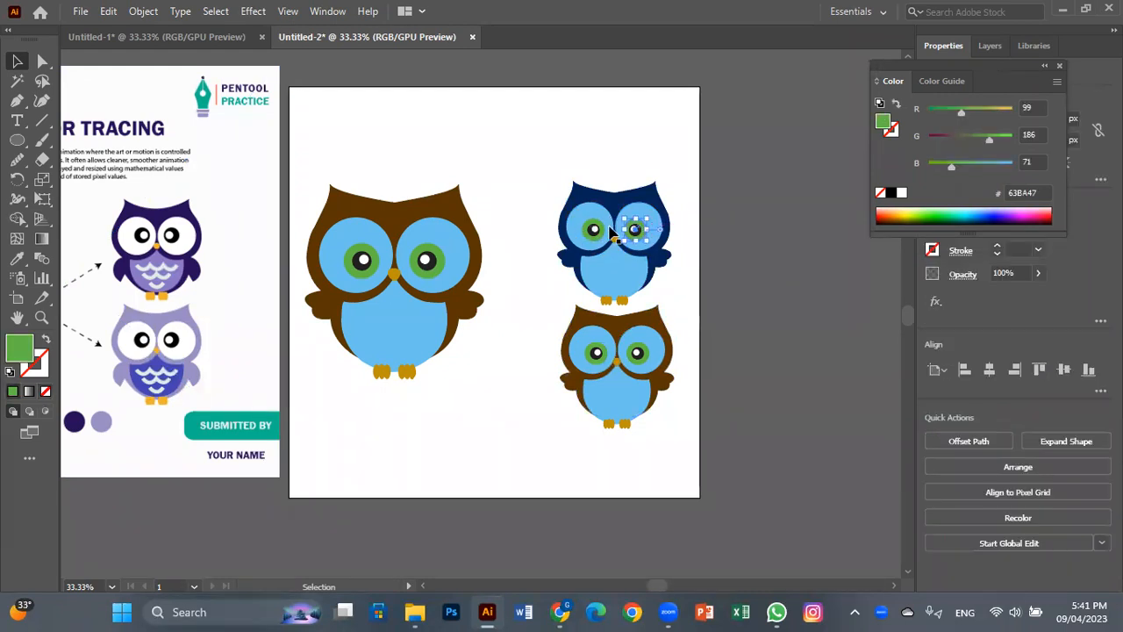
pyautogui.keyDown('shift'); pyautogui.click(606, 230); pyautogui.keyUp('shift')
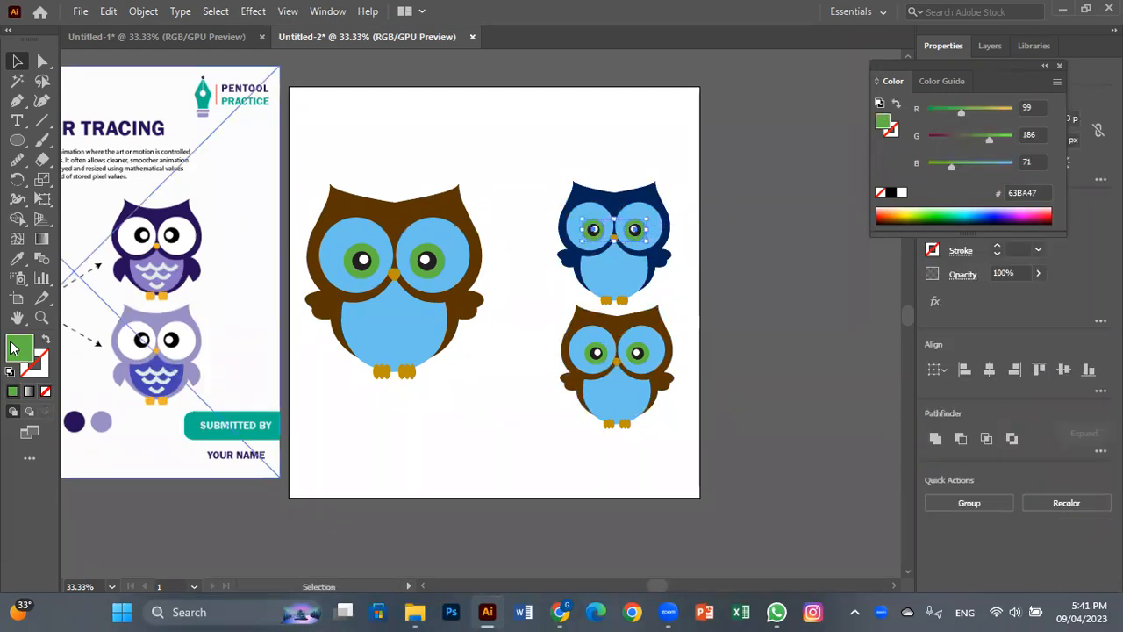
pyautogui.doubleClick(13, 347)
pyautogui.moveTo(527, 351); pyautogui.dragTo(528, 385)
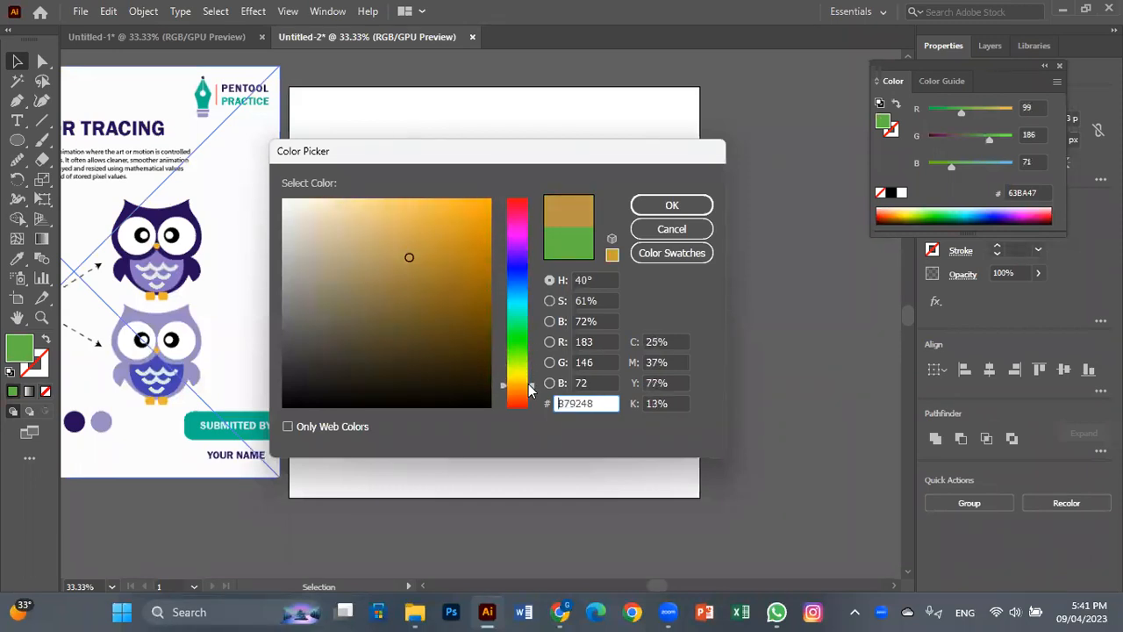
pyautogui.click(665, 205)
pyautogui.click(712, 314)
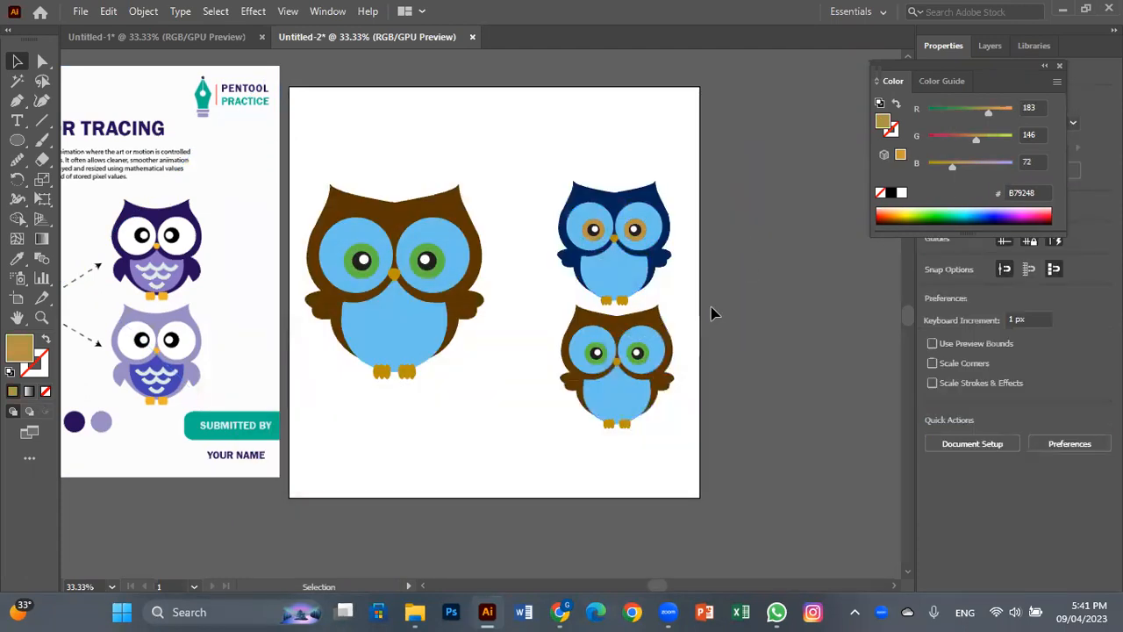
# - Change the body fill of the lower small owl to dark green 025606
pyautogui.click(653, 326)
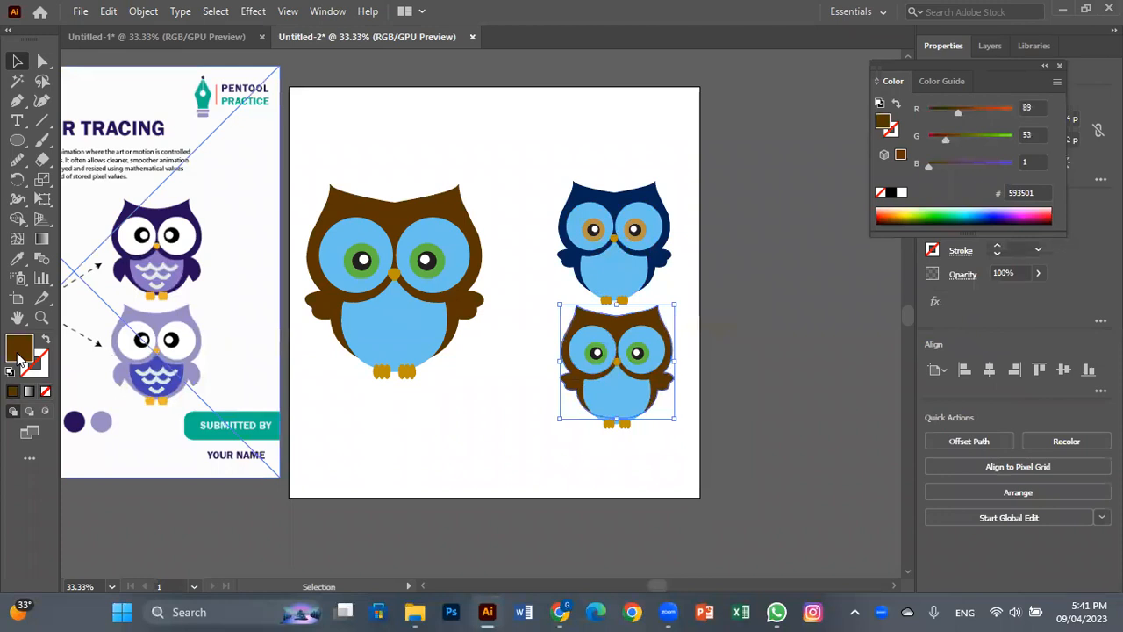
pyautogui.doubleClick(19, 354)
pyautogui.moveTo(538, 379); pyautogui.dragTo(531, 337)
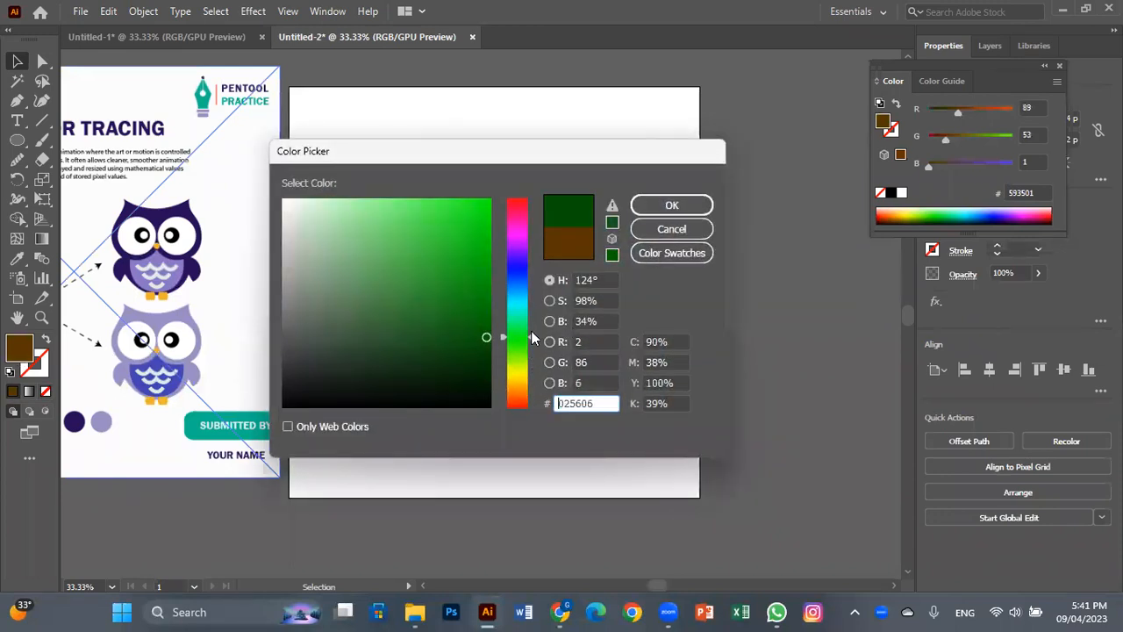
pyautogui.click(642, 207)
pyautogui.click(702, 243)
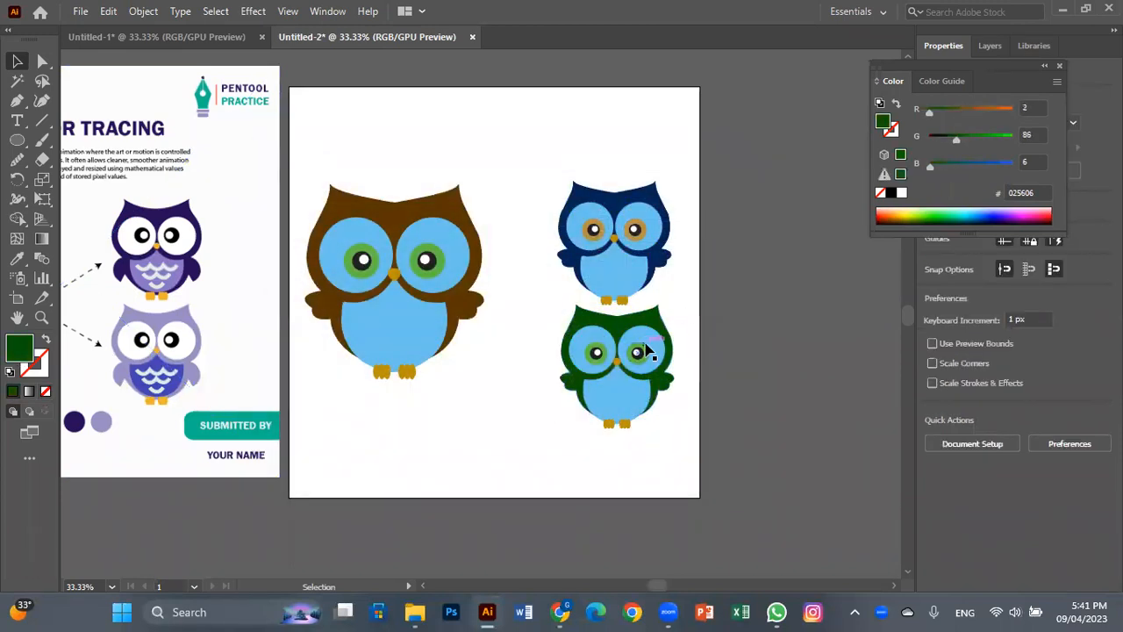
# - Recolor the light blue eye discs and belly of the dark green owl to light green 6EED98
pyautogui.click(643, 349)
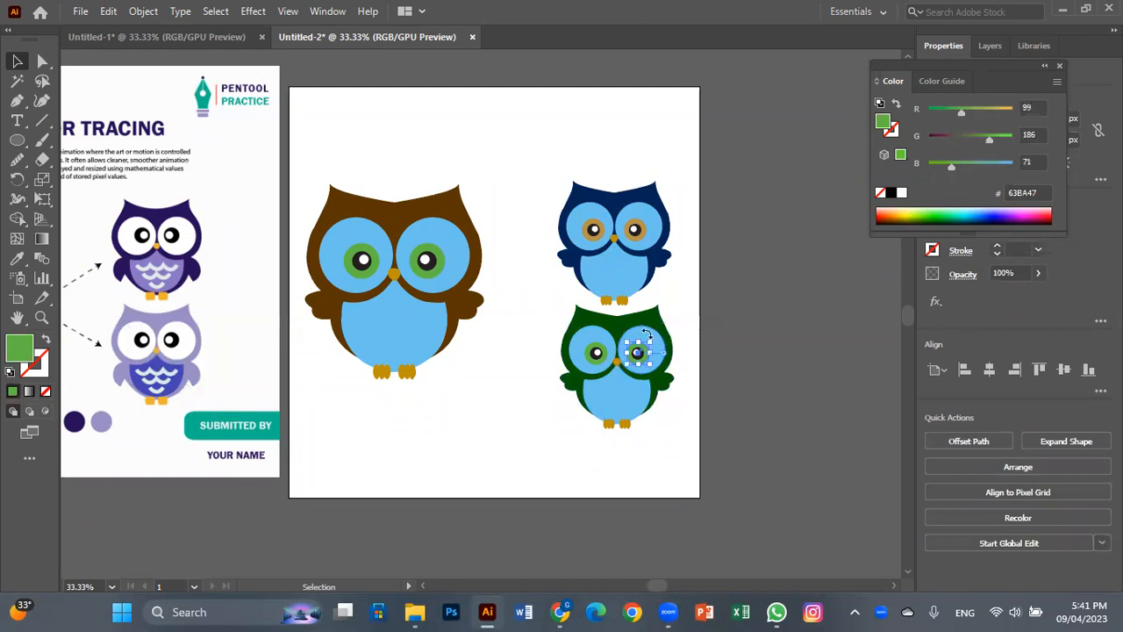
pyautogui.click(651, 334)
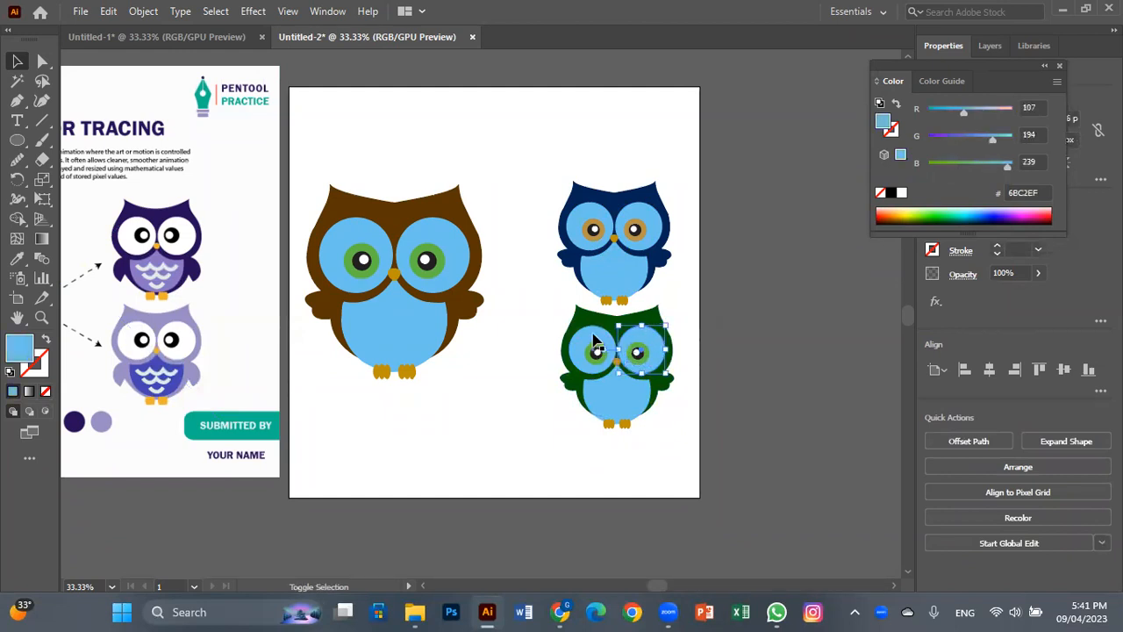
pyautogui.keyDown('shift'); pyautogui.click(584, 350); pyautogui.keyUp('shift')
pyautogui.keyDown('shift'); pyautogui.click(627, 397); pyautogui.keyUp('shift')
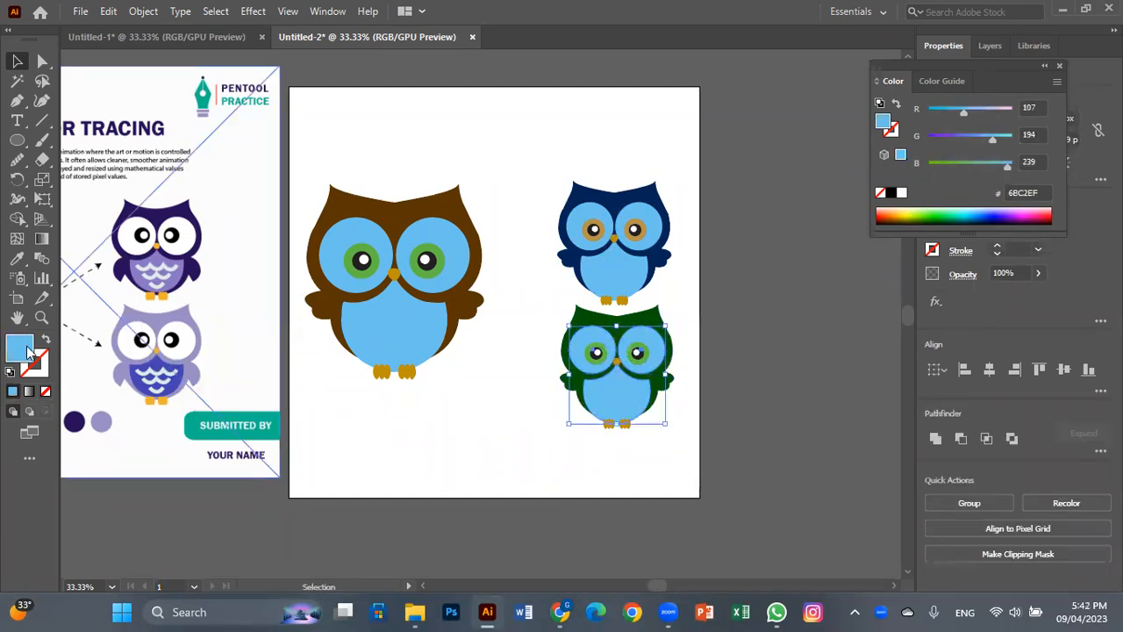
pyautogui.doubleClick(21, 348)
pyautogui.write('6EED98')
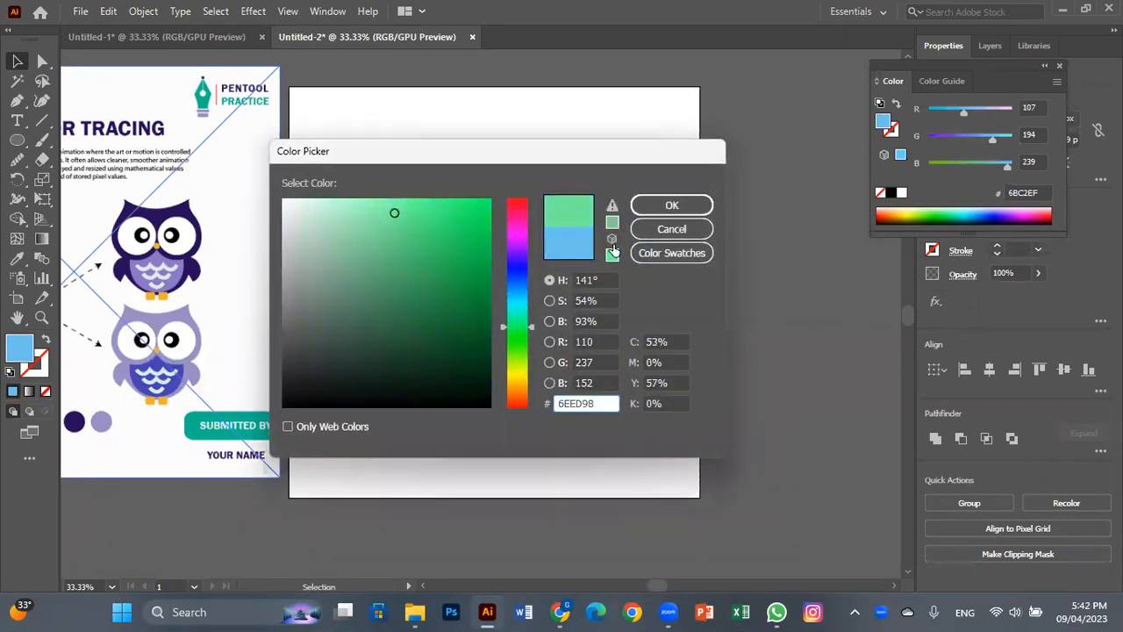
pyautogui.click(667, 205)
pyautogui.click(750, 259)
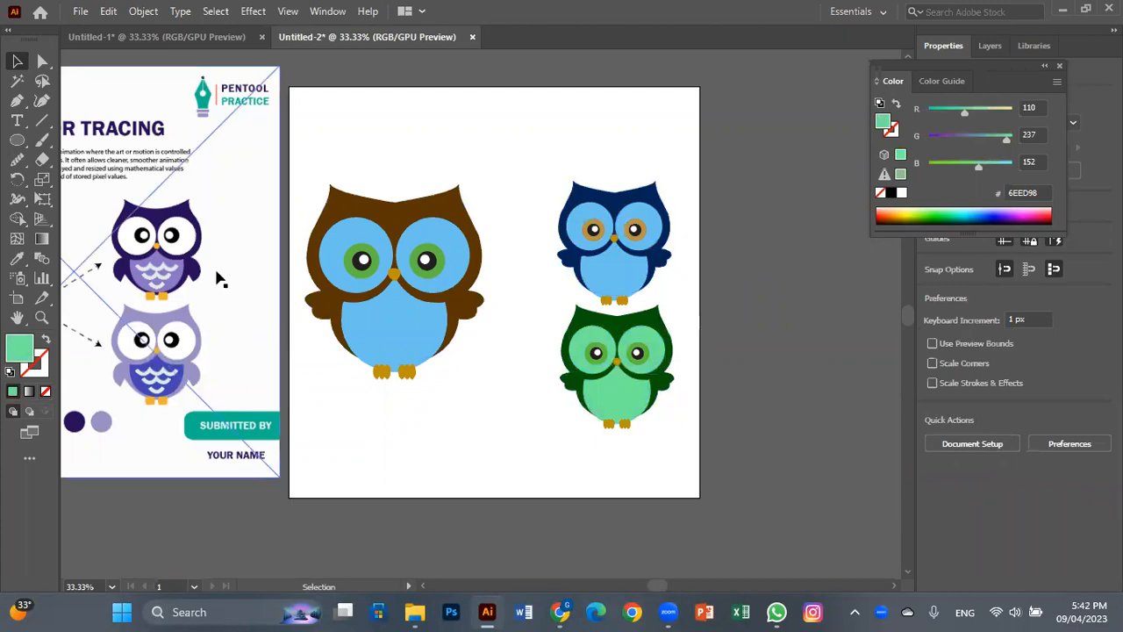
# - Draw an open V-shaped Pen tool path, about 147 px wide and 190 px high, between the large owl and the two small owls
pyautogui.moveTo(303, 356); pyautogui.dragTo(255, 314)
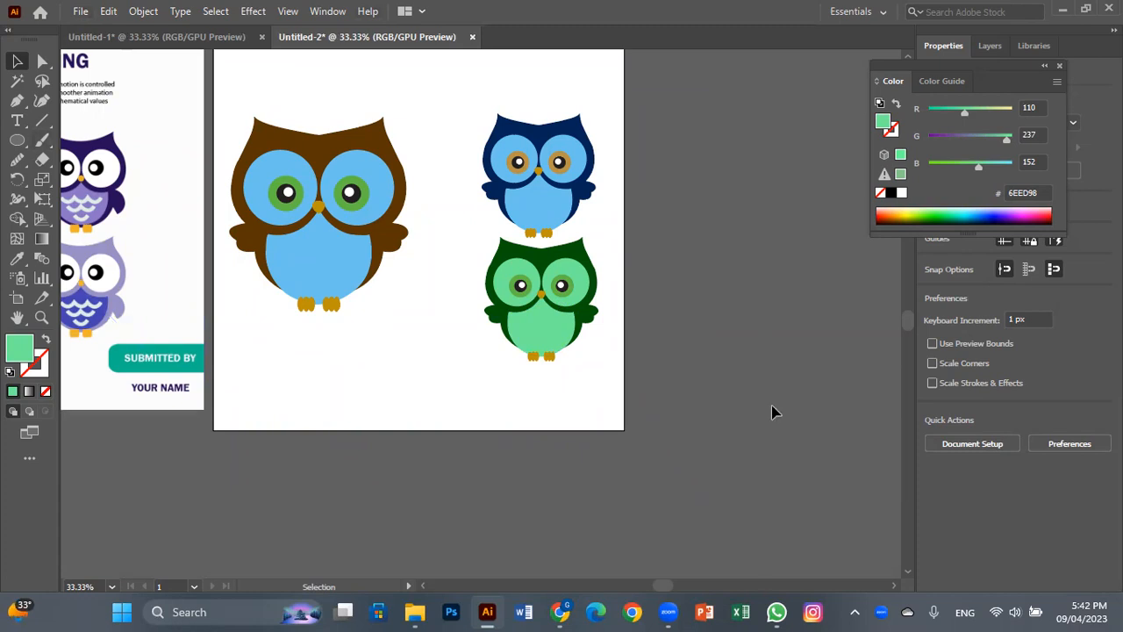
pyautogui.click(1058, 67)
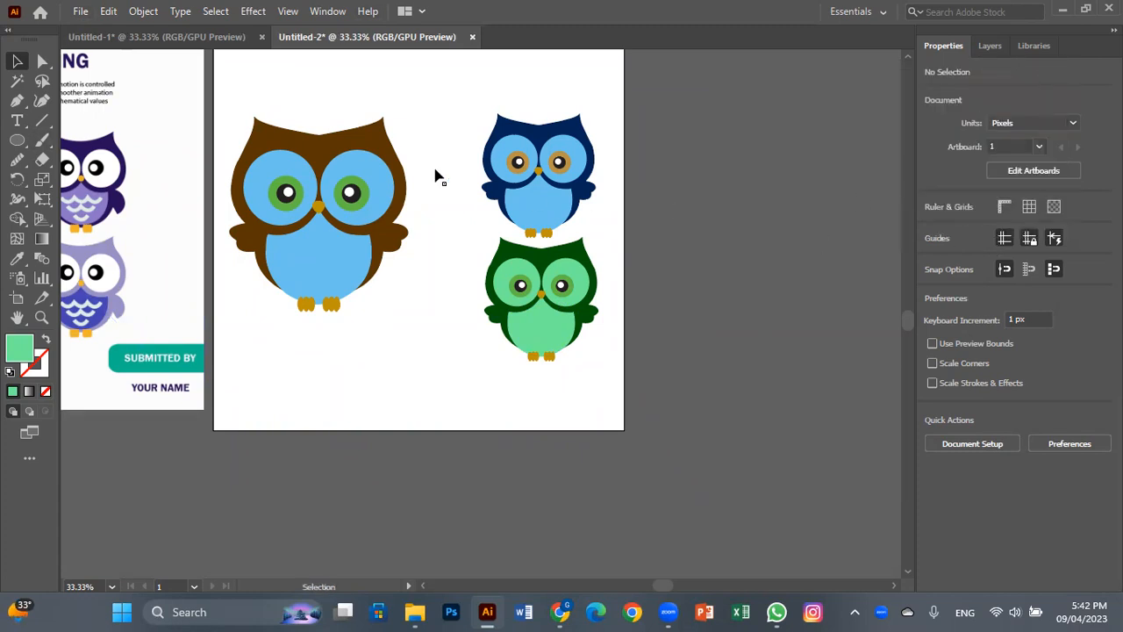
pyautogui.hscroll(-3, 512, 223)
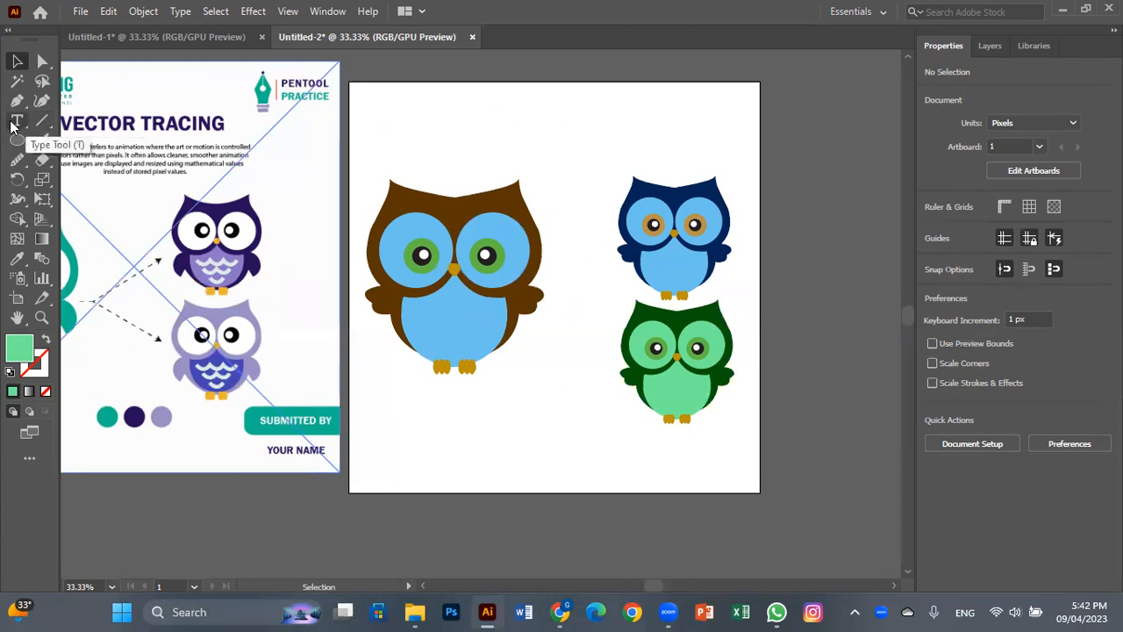
pyautogui.click(17, 100)
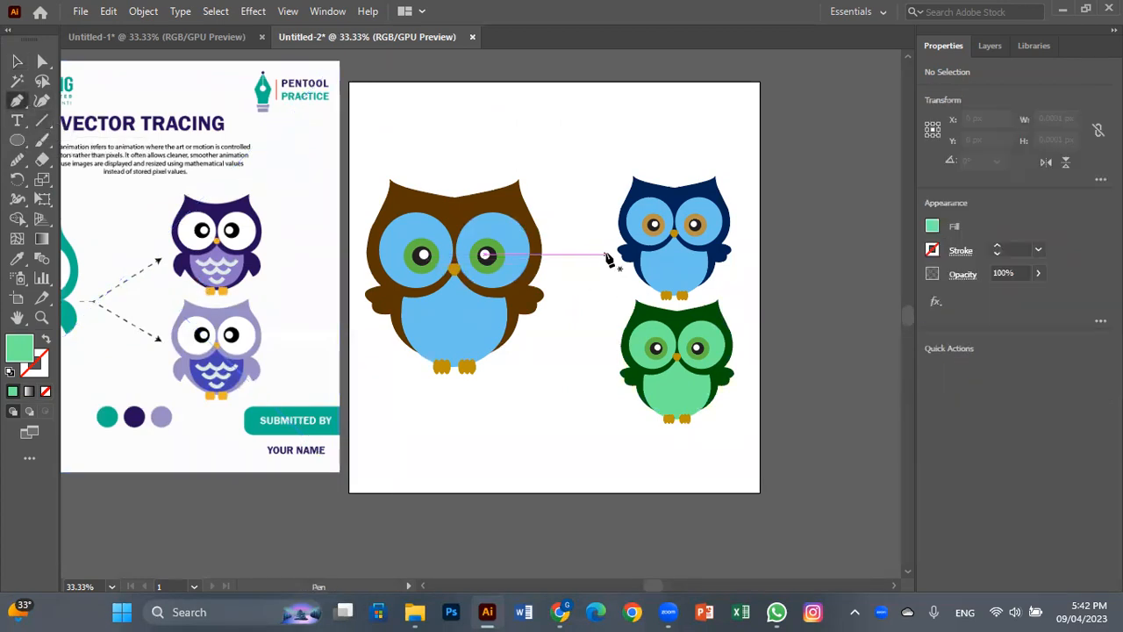
pyautogui.click(605, 255)
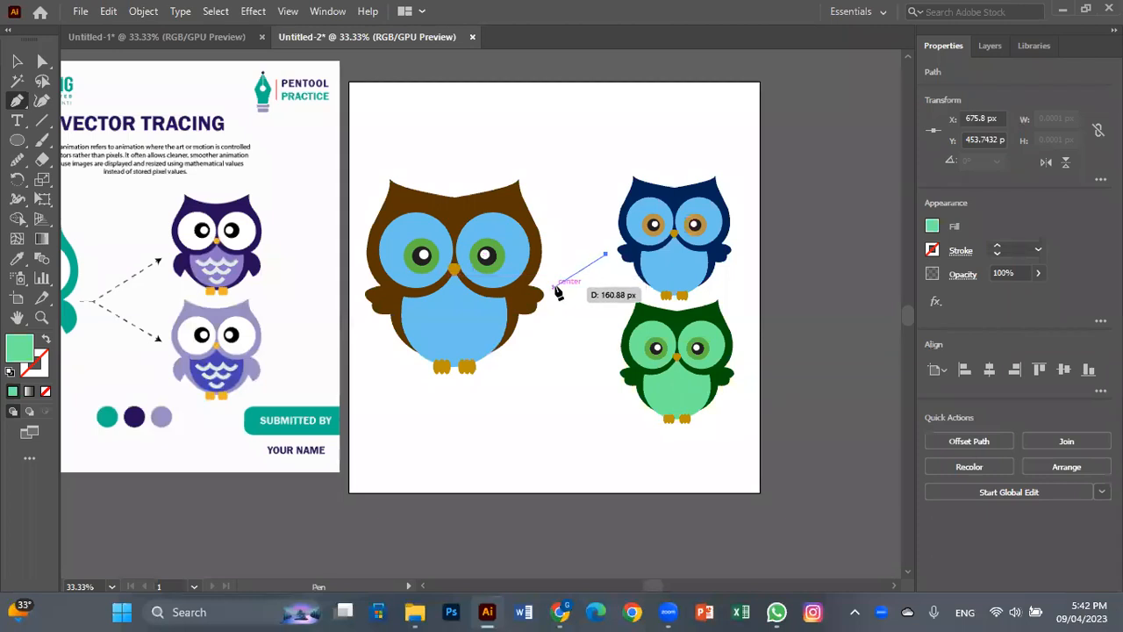
pyautogui.click(549, 287)
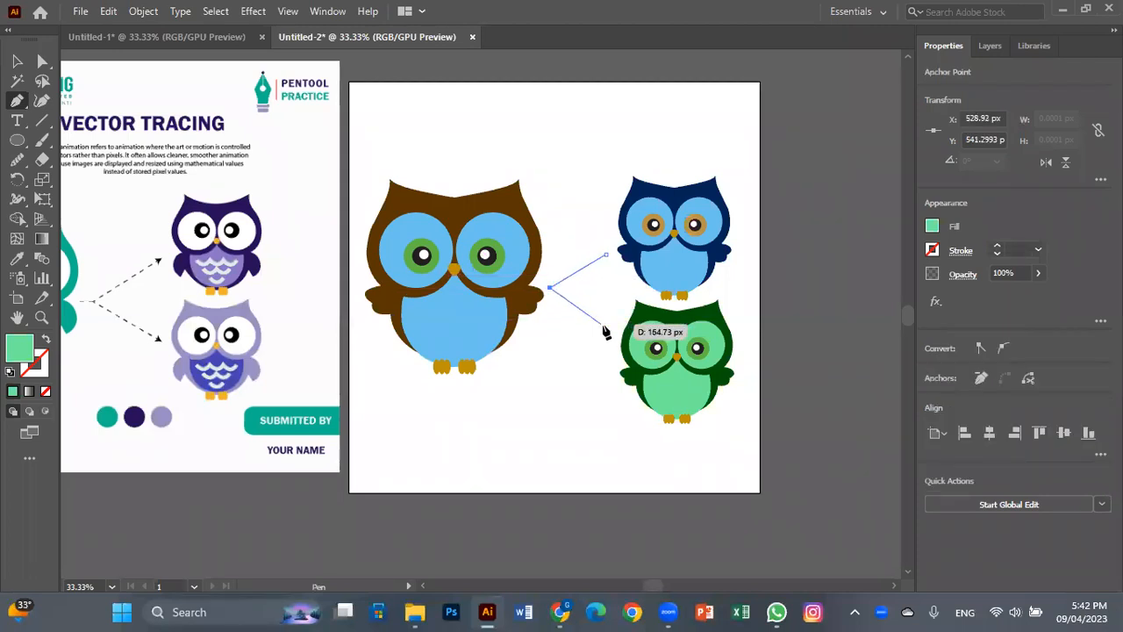
pyautogui.click(605, 326)
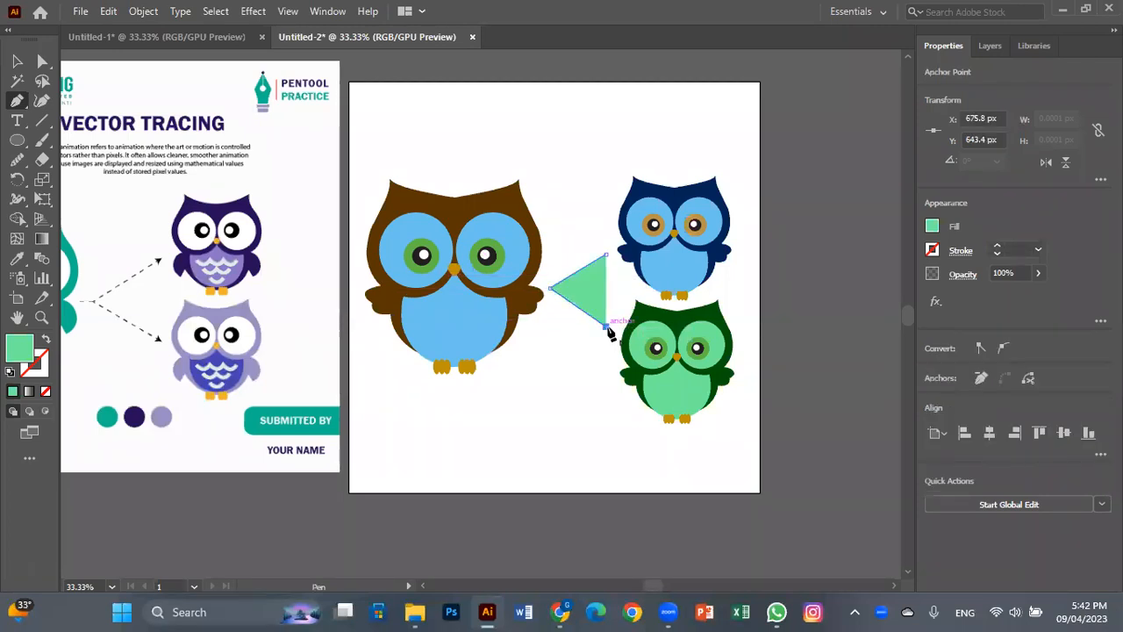
# - Swap the V-shaped path's fill and stroke, set the stroke color to black 000000, and finish drawing the path
pyautogui.click(47, 339)
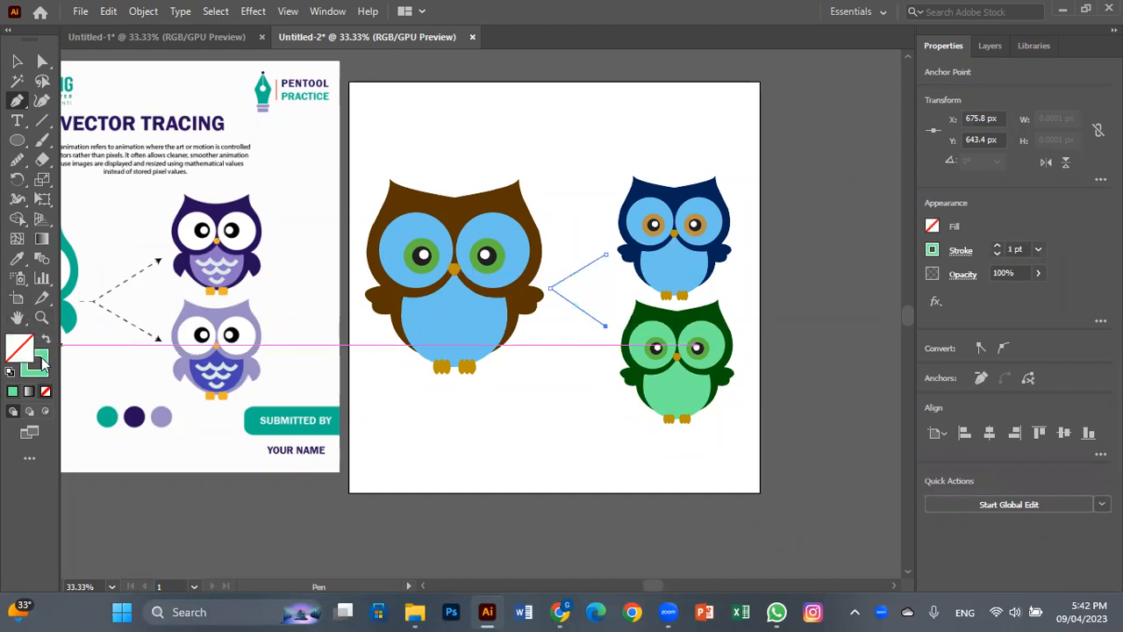
pyautogui.doubleClick(39, 360)
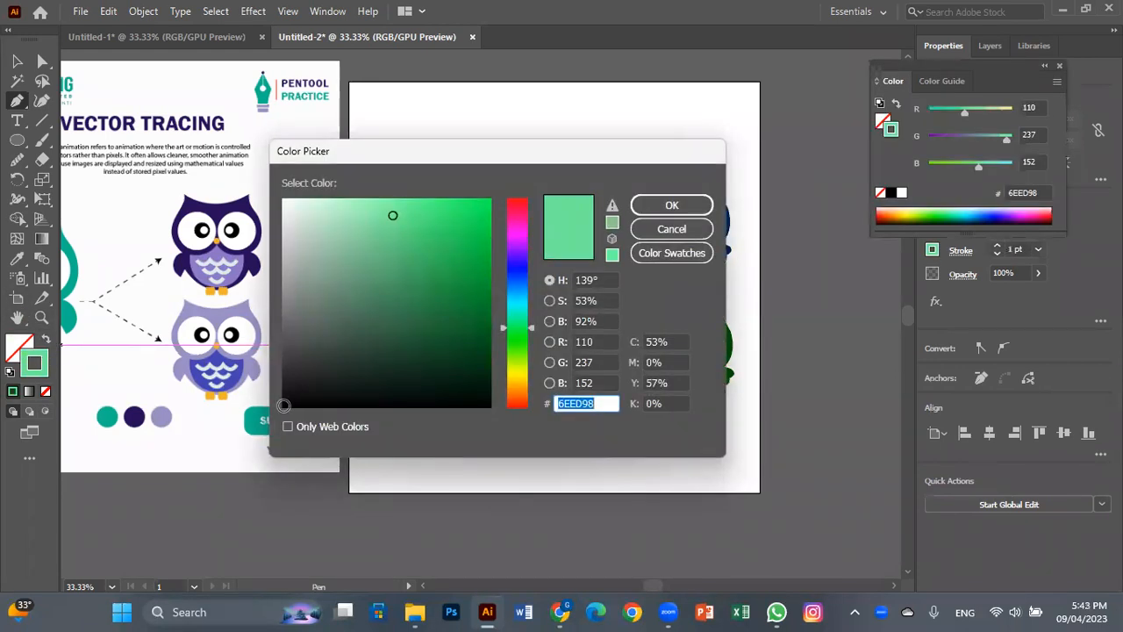
pyautogui.click(283, 405)
pyautogui.click(671, 205)
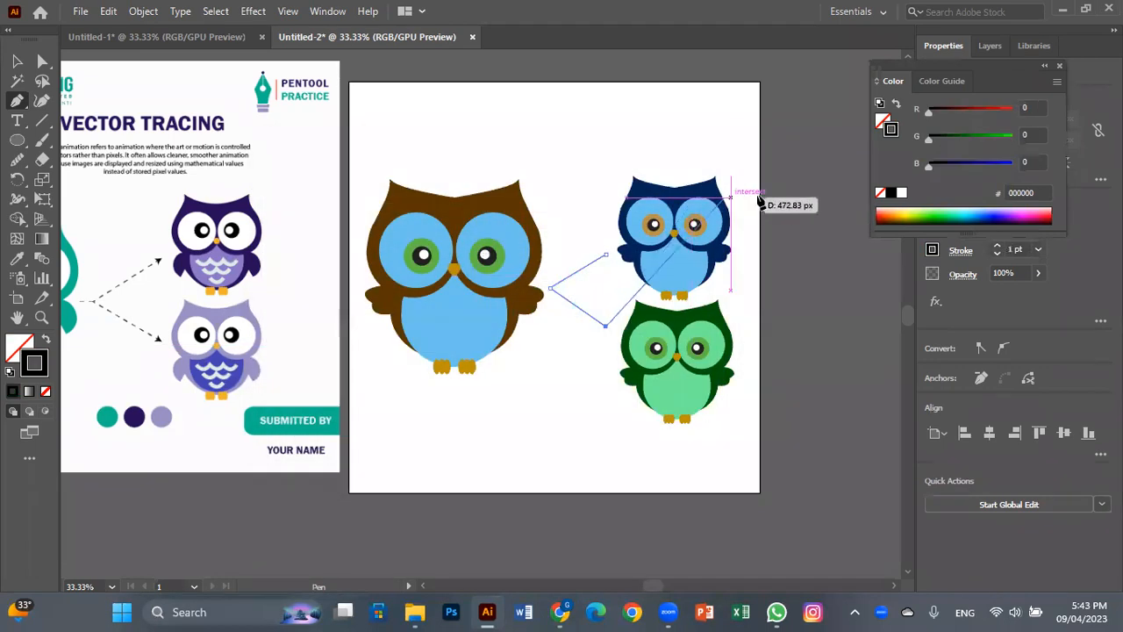
pyautogui.click(16, 66)
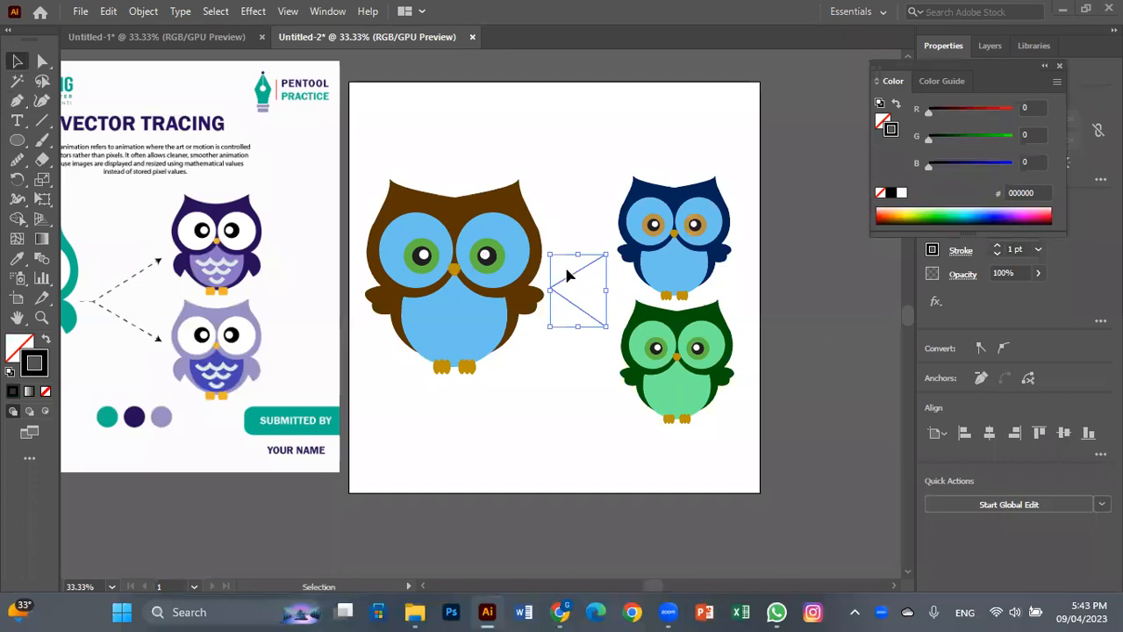
# - Add an arrowhead to both ends of the V-shaped path between the owls
pyautogui.click(1059, 66)
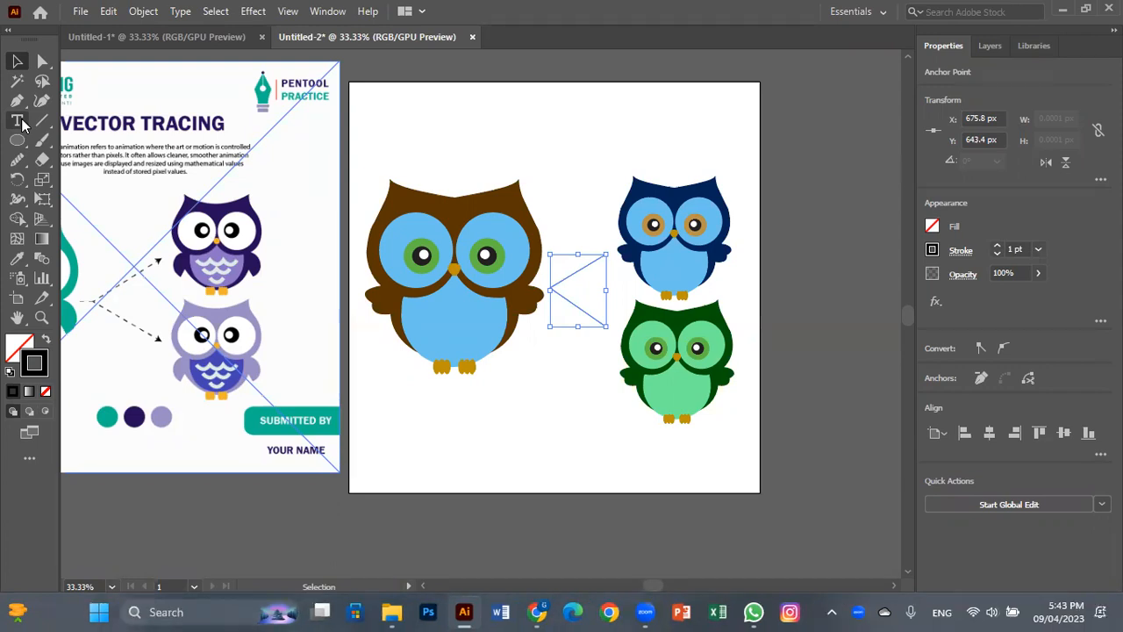
pyautogui.click(963, 251)
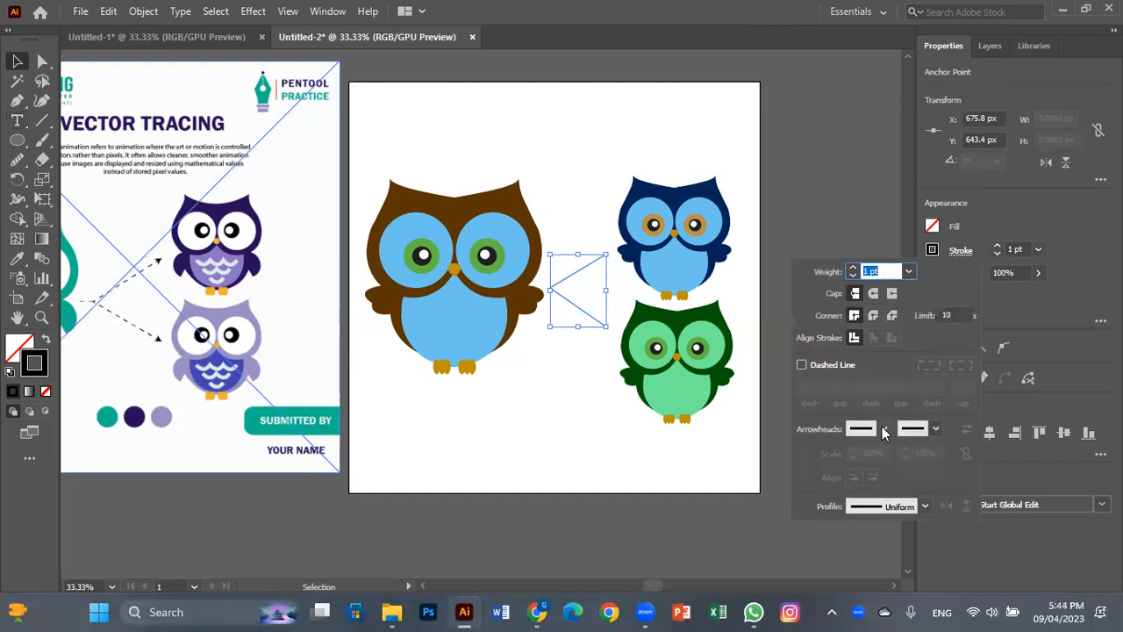
pyautogui.click(883, 429)
pyautogui.click(800, 222)
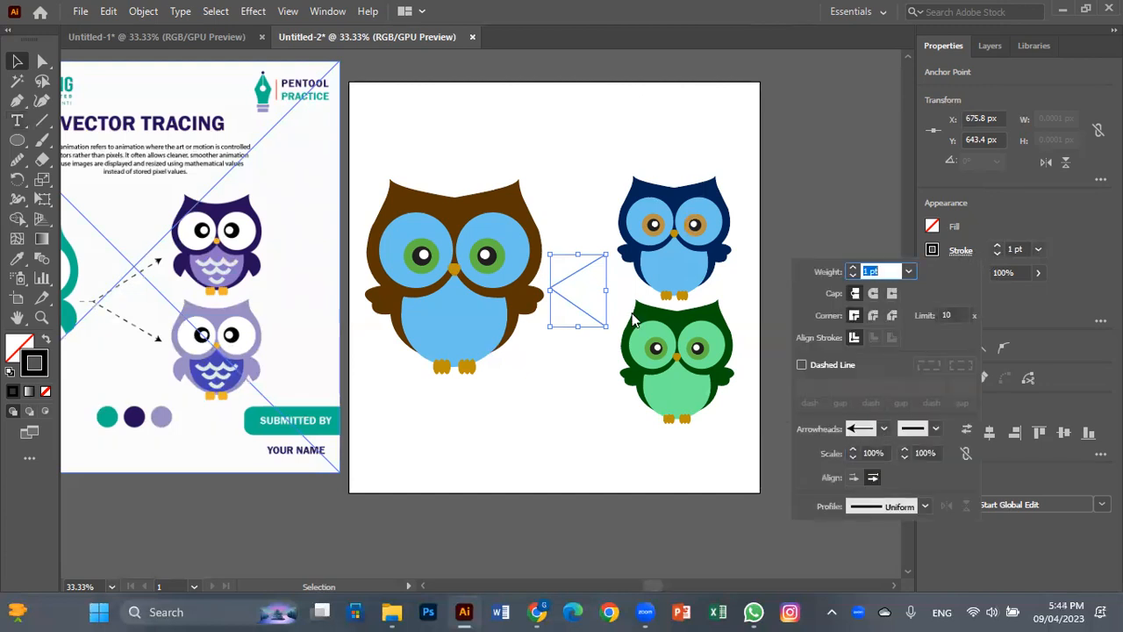
pyautogui.click(936, 432)
pyautogui.click(862, 219)
# - Turn the V-shaped arrow path into a dashed line with 12 pt dashes and a 2 pt stroke weight
pyautogui.click(997, 249)
pyautogui.click(998, 249)
pyautogui.click(965, 252)
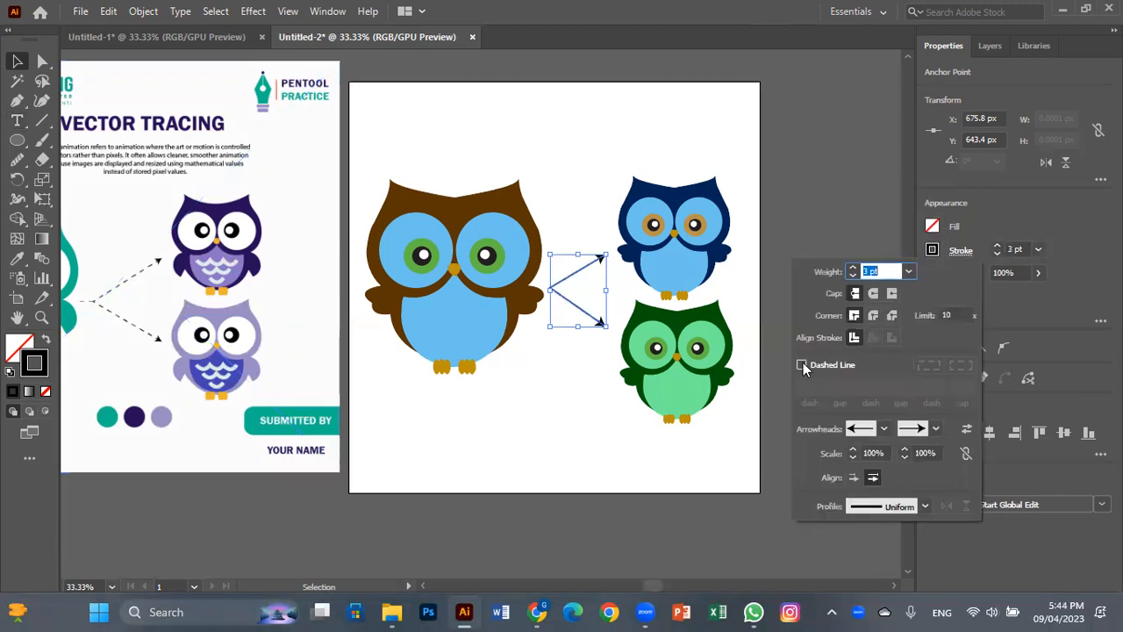
pyautogui.click(802, 366)
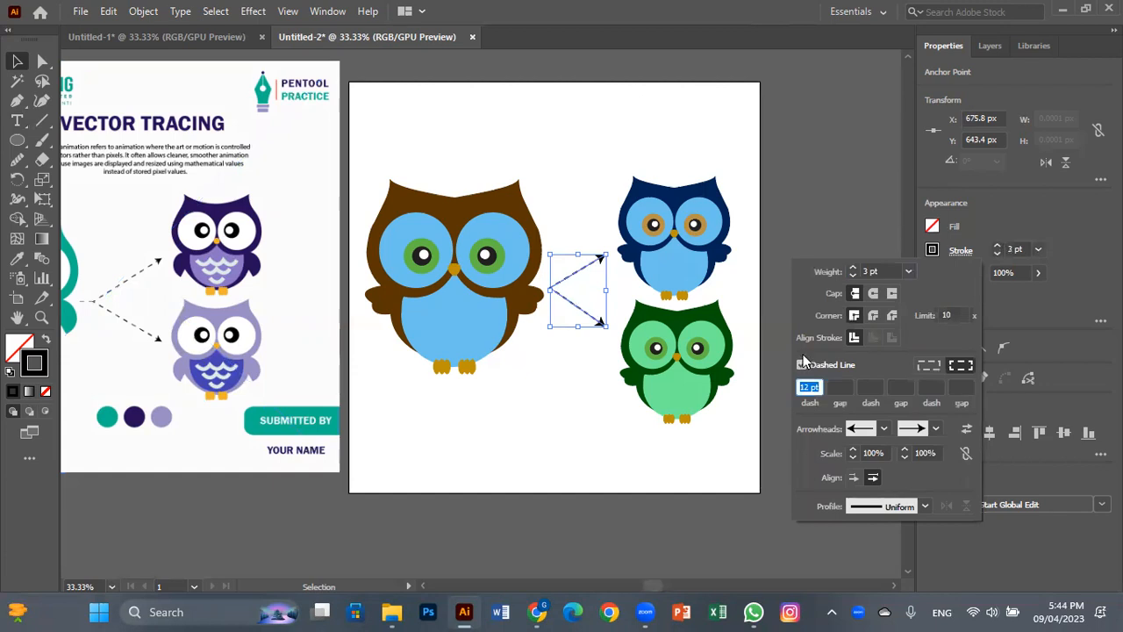
pyautogui.click(801, 260)
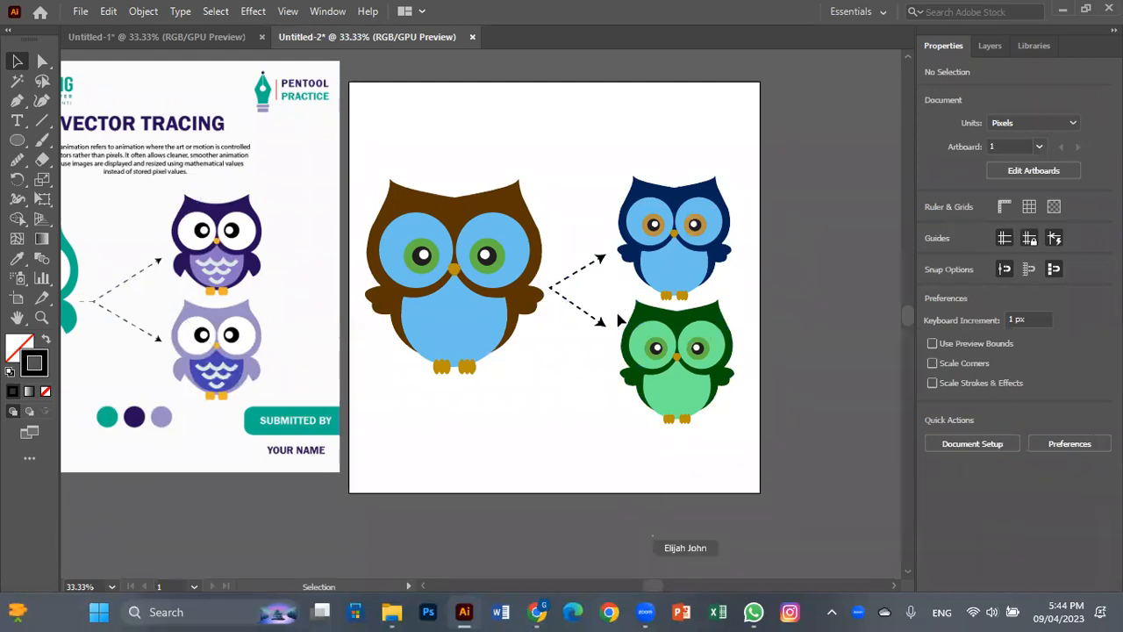
pyautogui.click(593, 309)
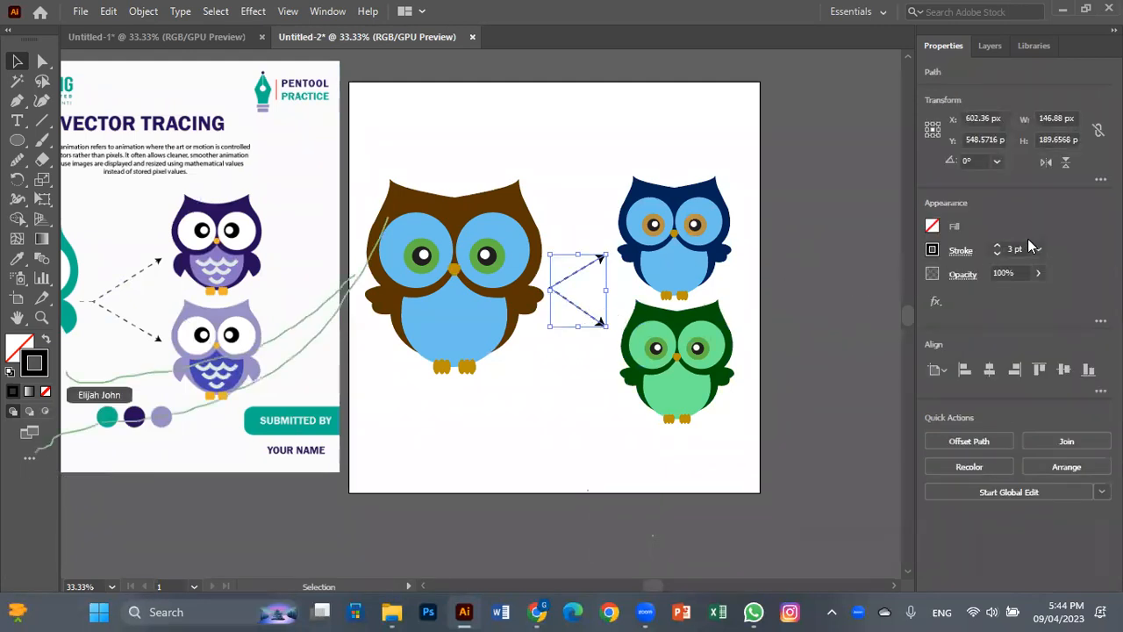
pyautogui.click(997, 253)
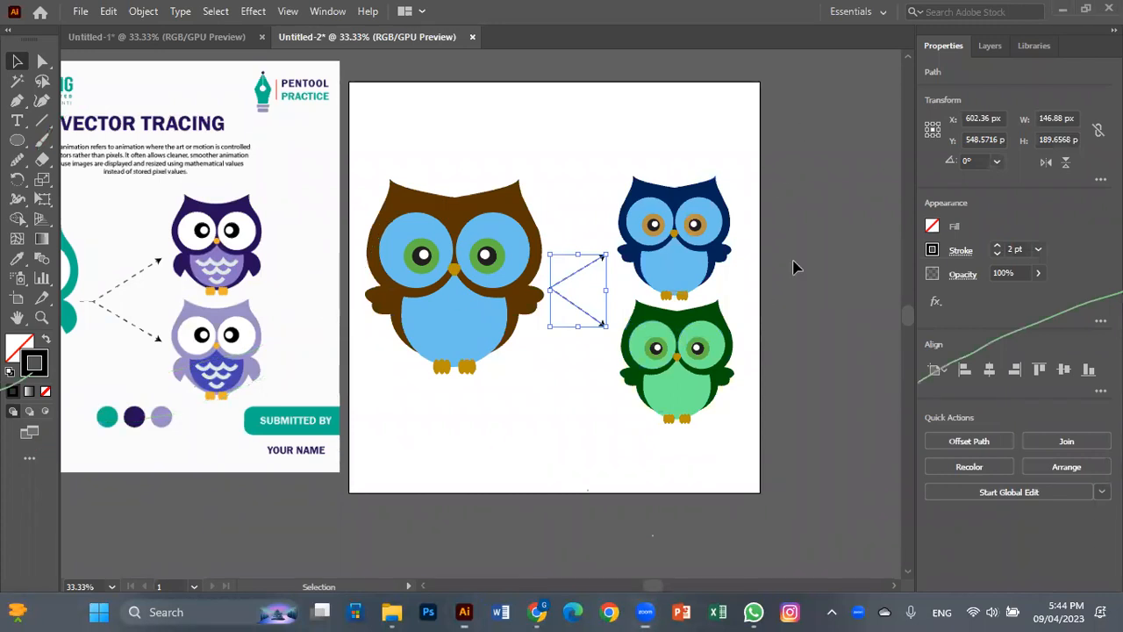
pyautogui.click(497, 401)
# - Draw a rounded rectangle about 468 px by 116 px below the large owl and swap its stroke and fill to make it solid black
pyautogui.hscroll(-4, 566, 404)
pyautogui.scroll(-1, 566, 404)
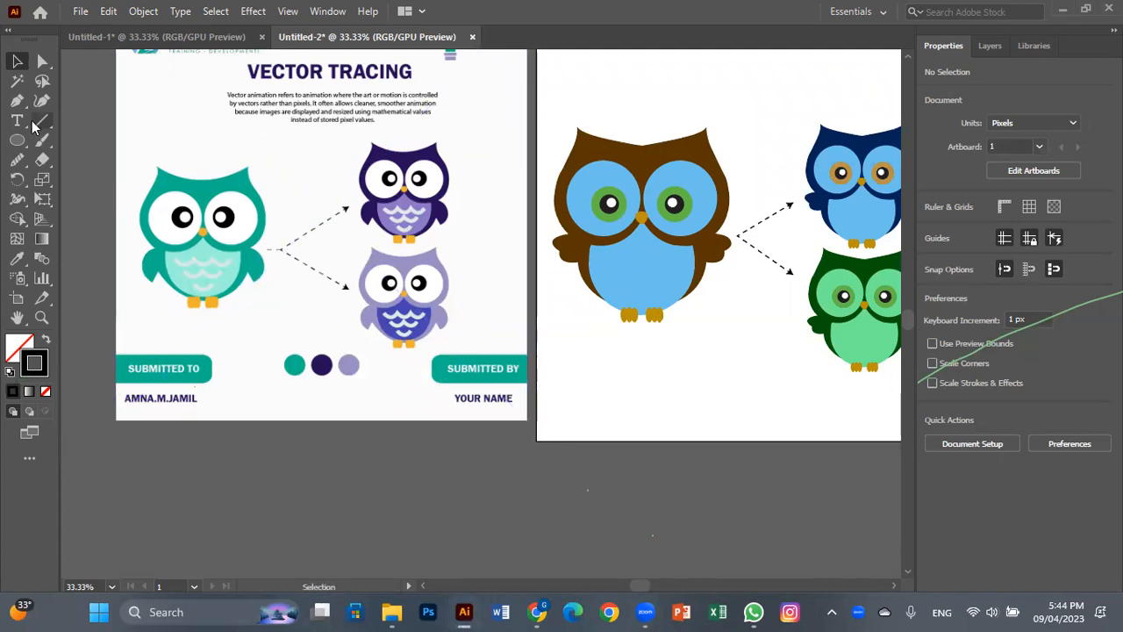
pyautogui.moveTo(17, 140); pyautogui.dragTo(83, 159)
pyautogui.press('space')
pyautogui.moveTo(554, 335); pyautogui.dragTo(631, 326)
pyautogui.hotkey('ctrl', '+')
pyautogui.hotkey('ctrl', '+')
pyautogui.hotkey('ctrl', '+')
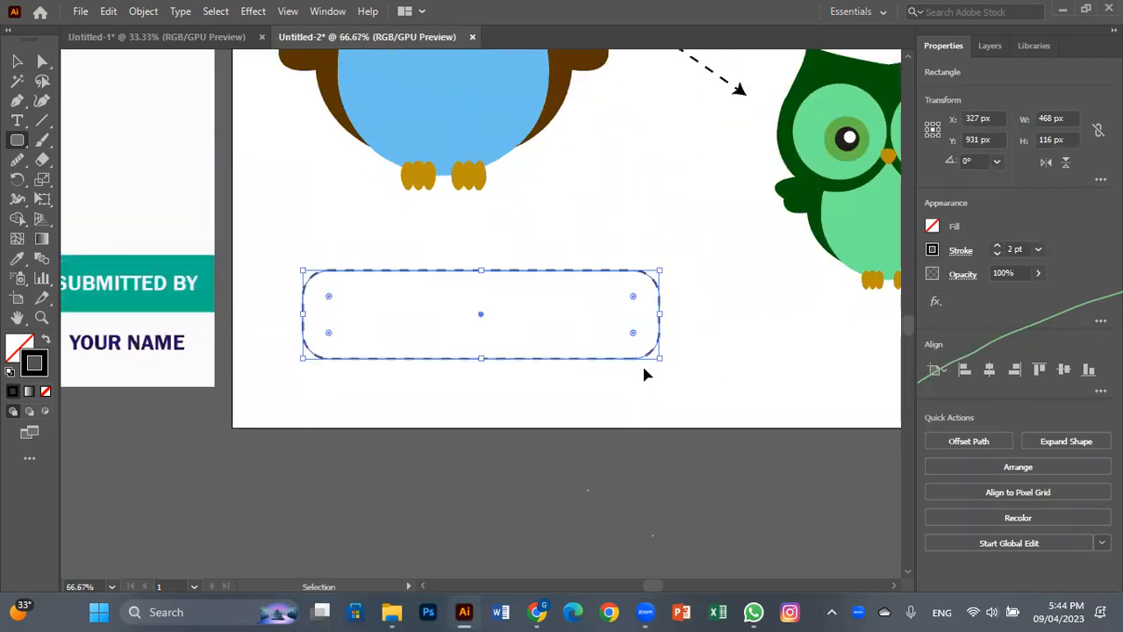
pyautogui.moveTo(709, 289); pyautogui.dragTo(717, 284)
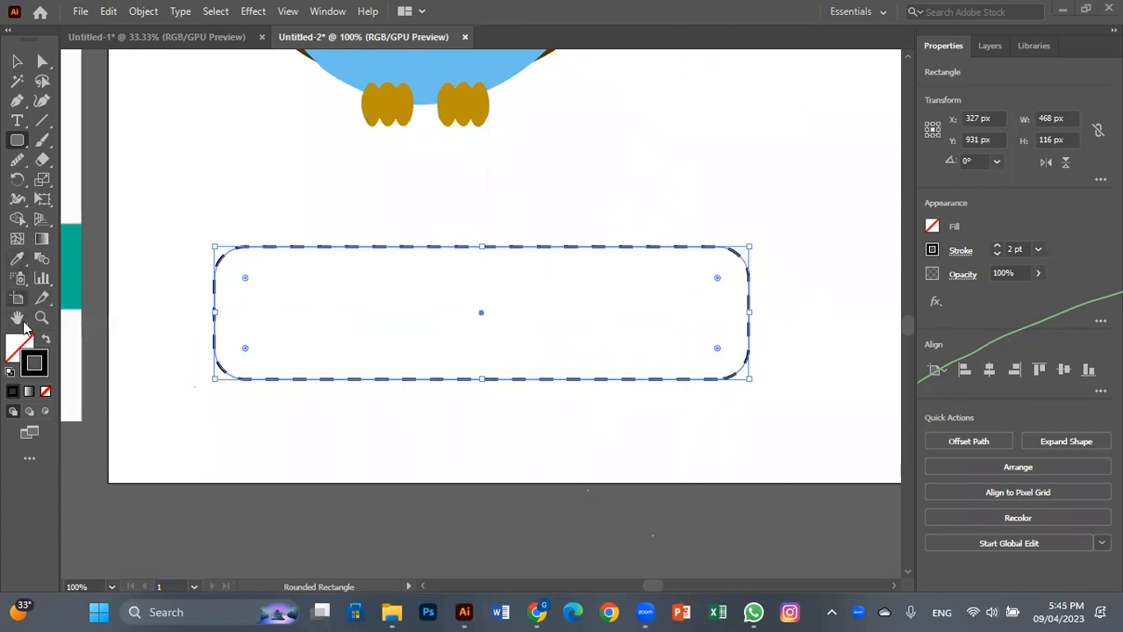
pyautogui.click(47, 340)
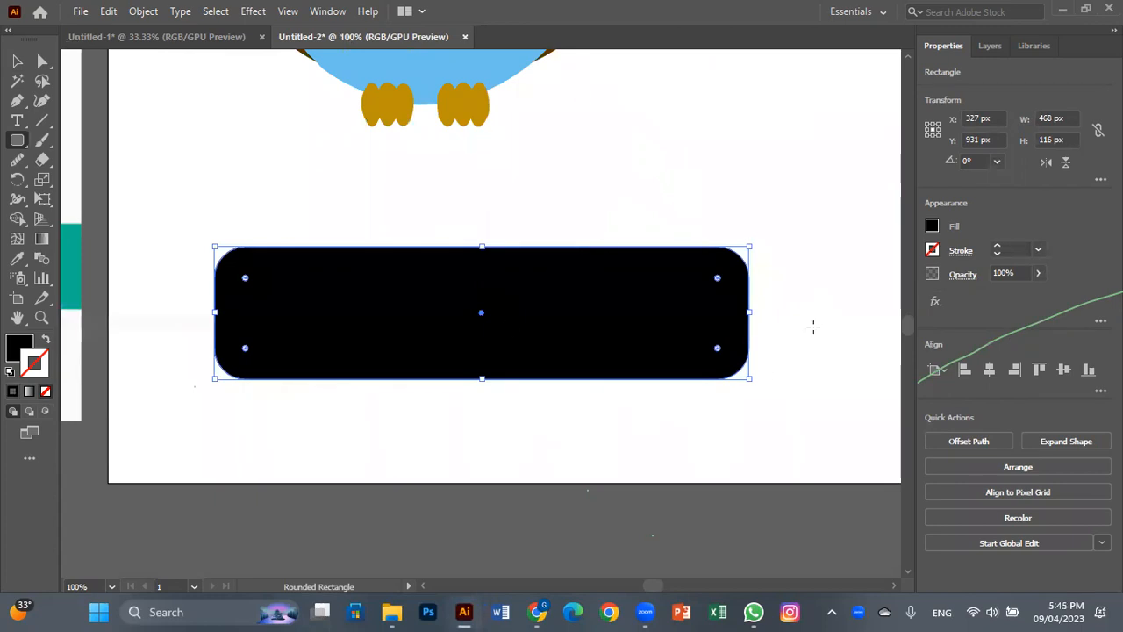
# - Erase a straight vertical strip near the black bar's left end and delete the cut-off left piece
pyautogui.click(18, 62)
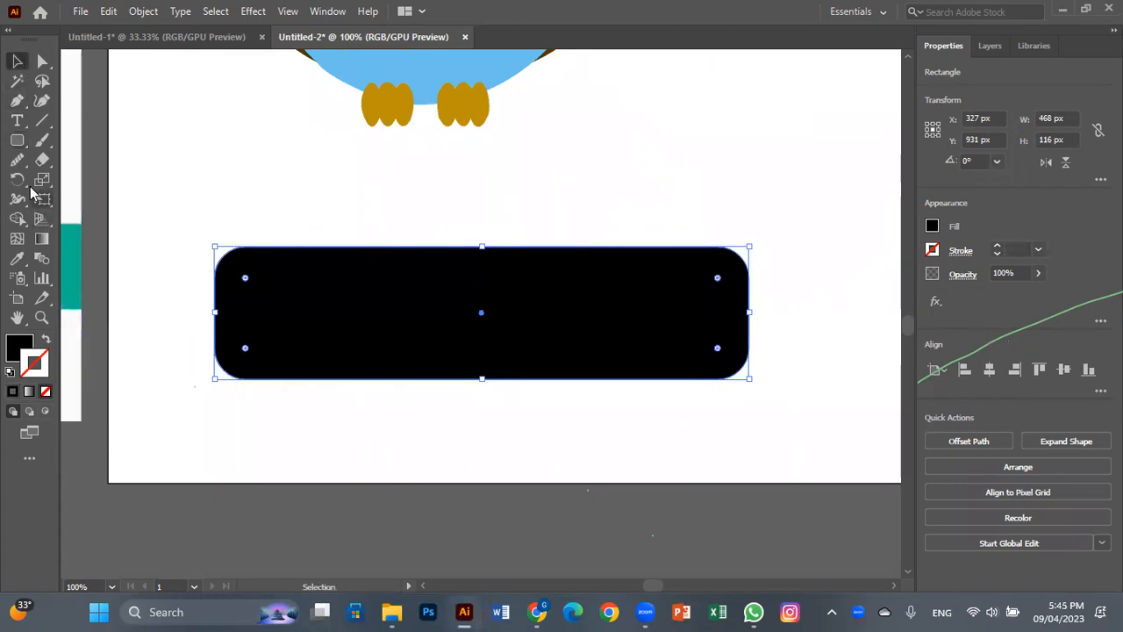
pyautogui.click(39, 160)
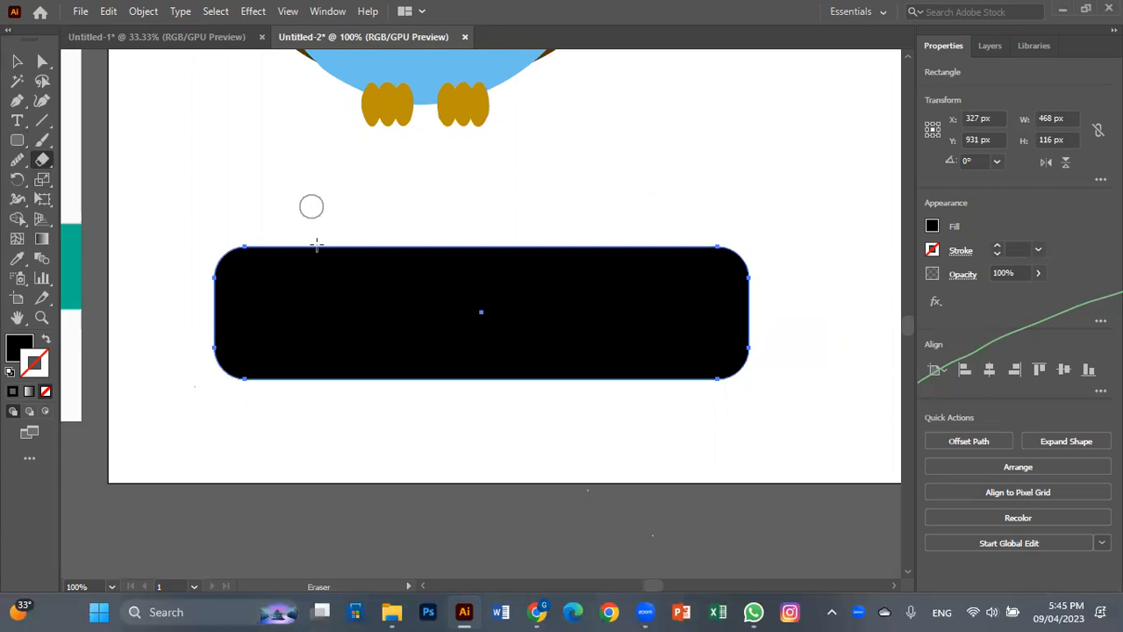
pyautogui.moveTo(323, 228); pyautogui.dragTo(324, 426)
pyautogui.click(17, 61)
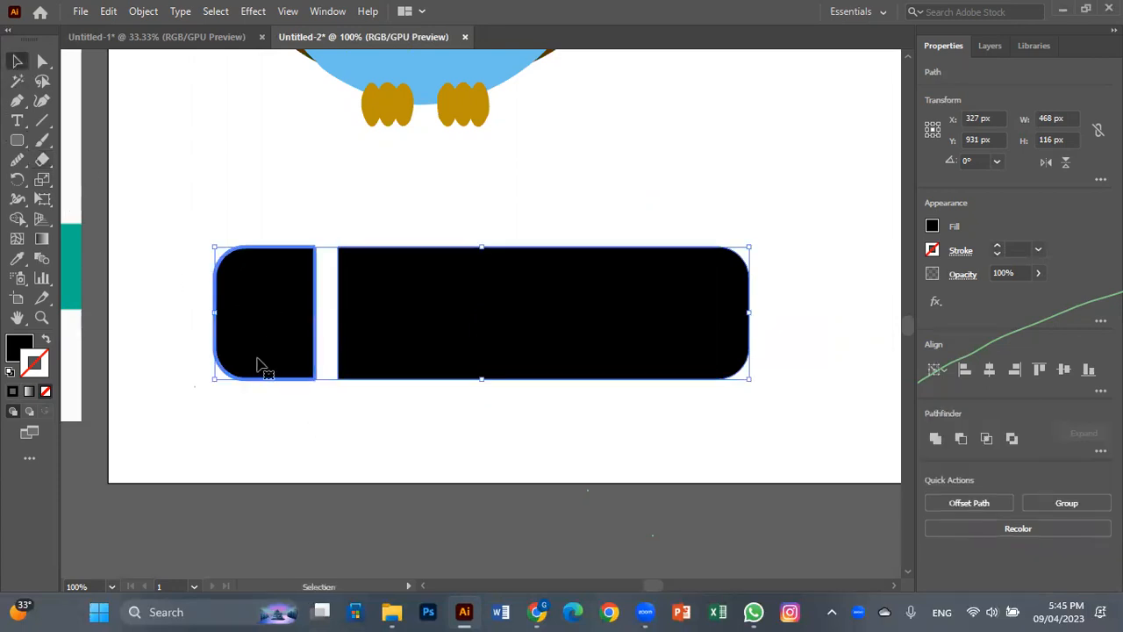
pyautogui.click(280, 343)
pyautogui.press('Delete')
# - Move the black bar flush with the artboard's left edge and scale it down to about 266 px by 86 px
pyautogui.moveTo(376, 319); pyautogui.dragTo(229, 306)
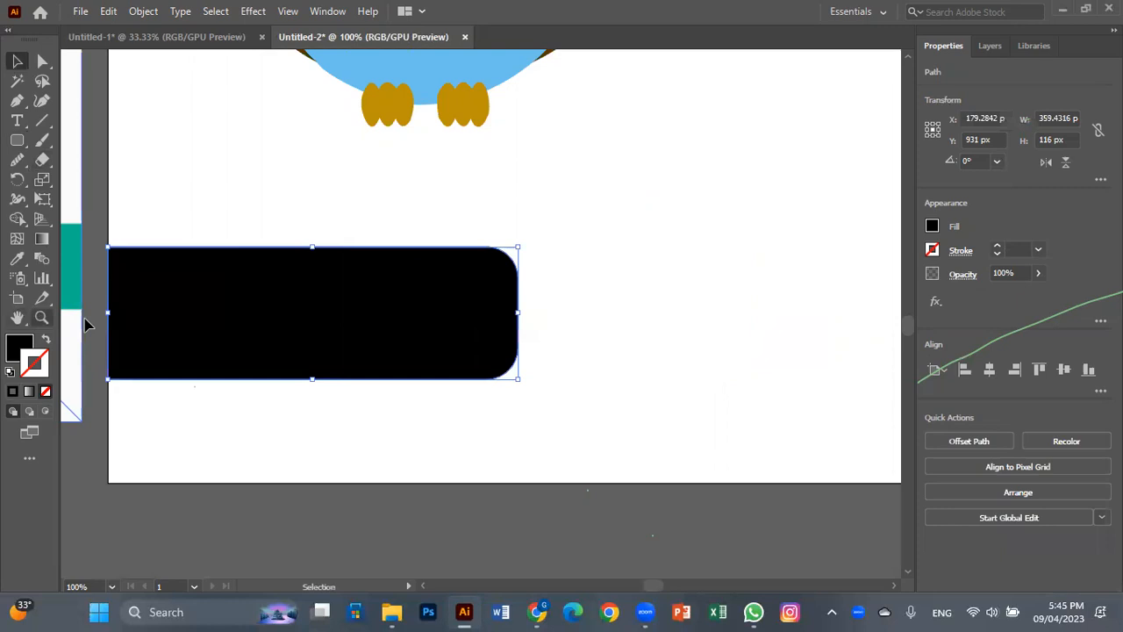
pyautogui.moveTo(518, 248); pyautogui.dragTo(318, 256)
# - Fill the bar with the light blue sampled from the large owl's belly
pyautogui.click(17, 258)
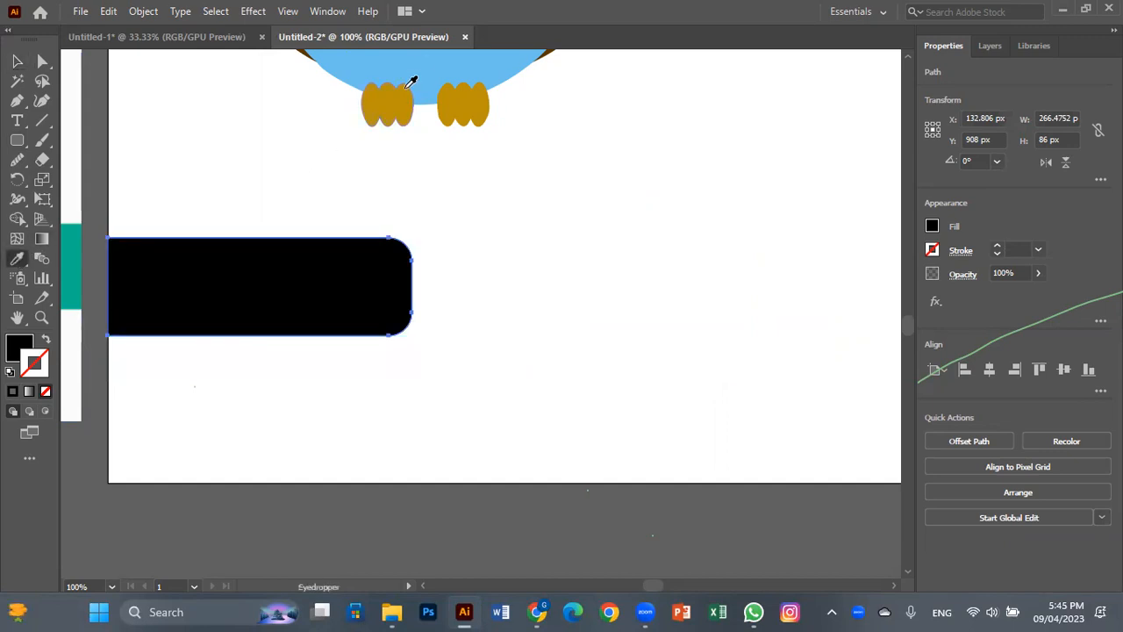
pyautogui.click(407, 84)
pyautogui.click(16, 61)
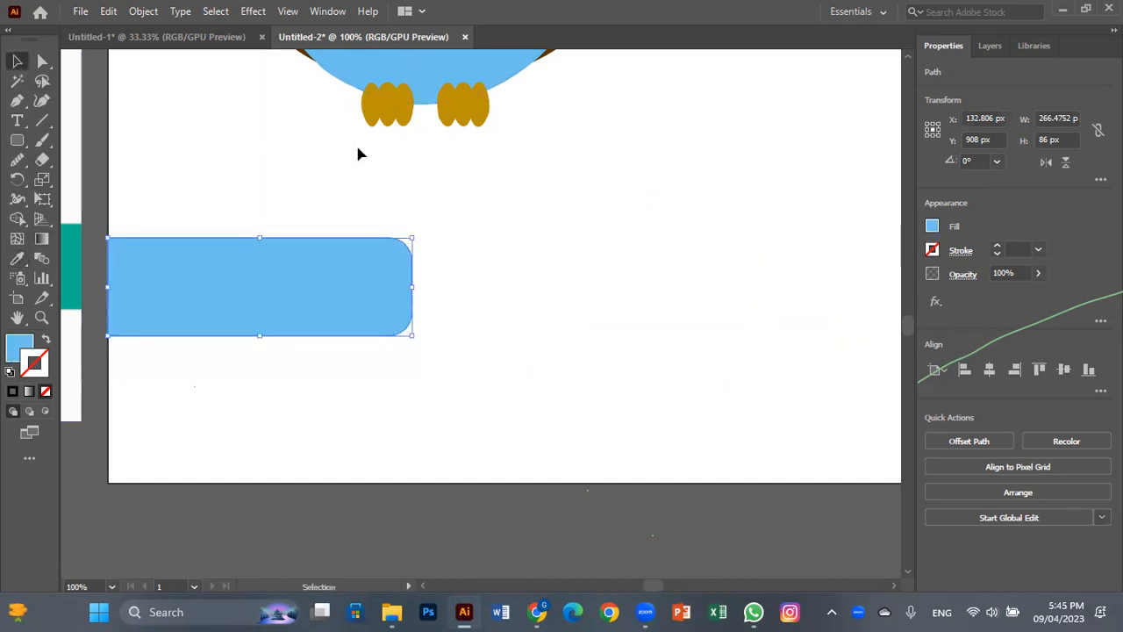
# - Fill the bar at the artboard's left edge with the brown sampled from the large owl's body
pyautogui.scroll(4, 345, 248)
pyautogui.click(17, 258)
pyautogui.click(262, 81)
pyautogui.click(16, 61)
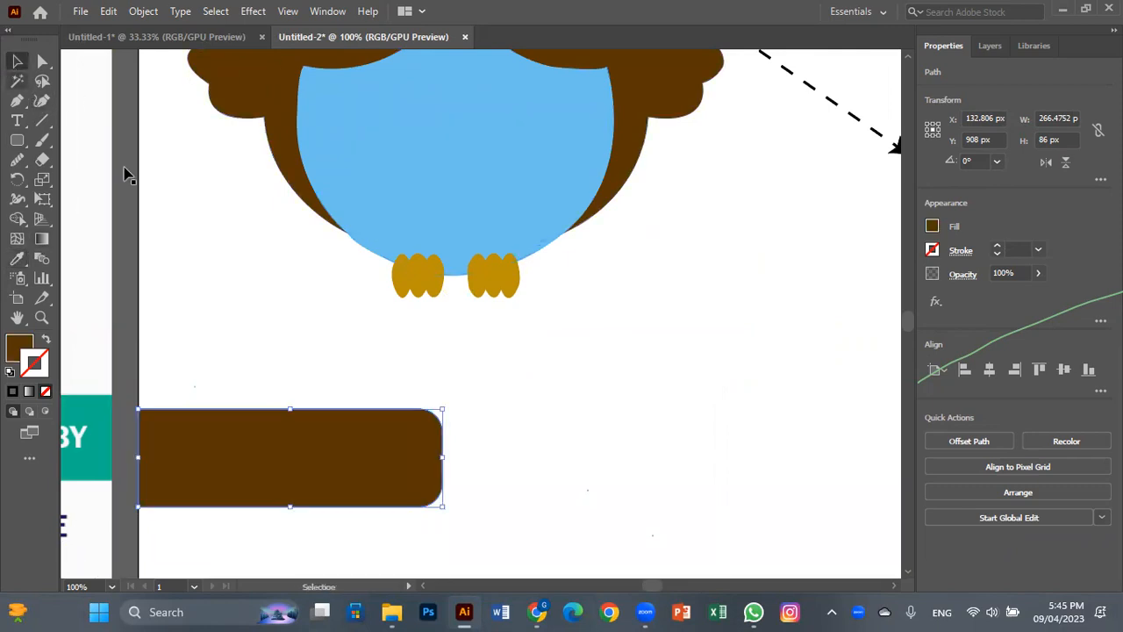
pyautogui.click(526, 377)
# - Move the brown bar up slightly to Y 898 px, keeping it against the artboard's left edge
pyautogui.moveTo(569, 403); pyautogui.dragTo(715, 243)
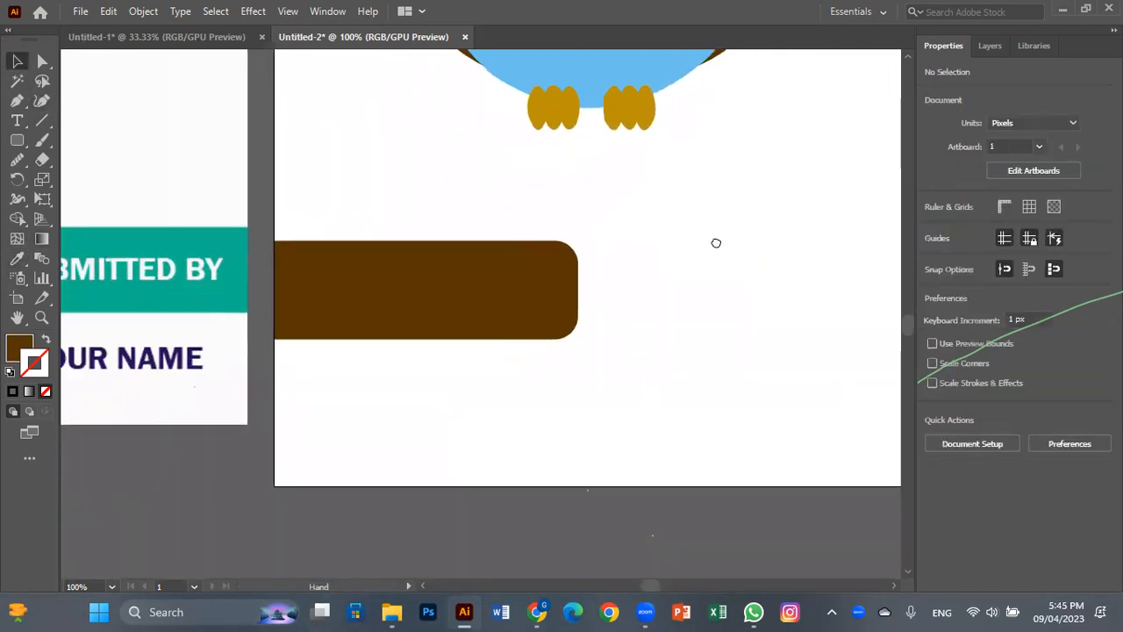
pyautogui.moveTo(527, 306); pyautogui.dragTo(526, 291)
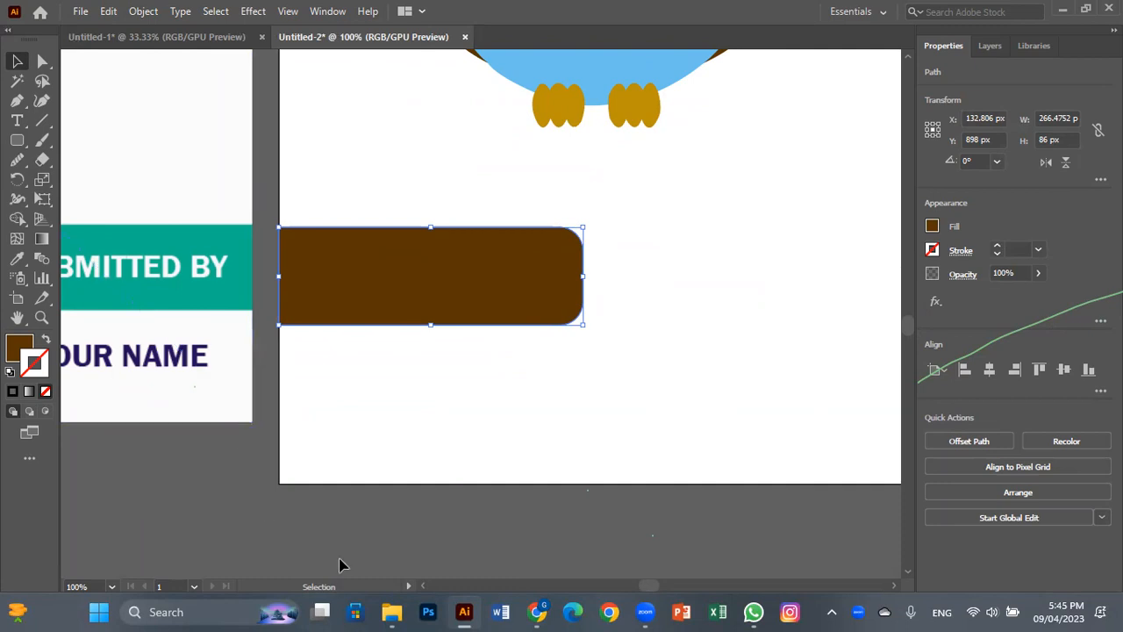
pyautogui.click(1058, 306)
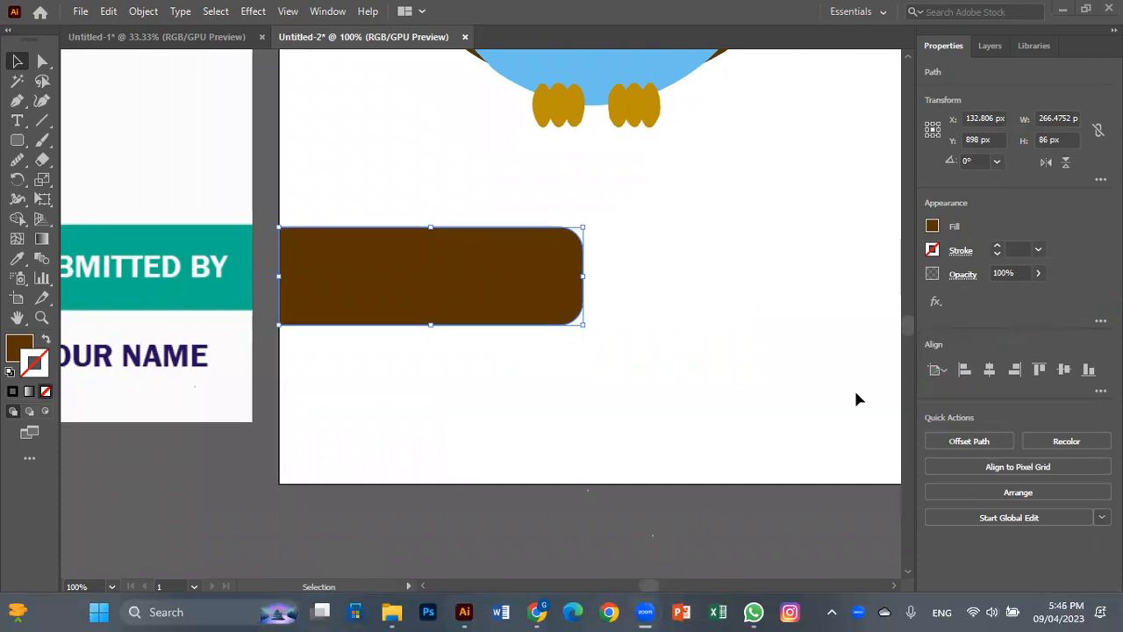
pyautogui.click(581, 401)
# - Draw a brown rounded rectangle about 332 px by 100 px near the artboard's bottom edge, between the left bar and the green owl
pyautogui.moveTo(655, 401); pyautogui.dragTo(88, 369)
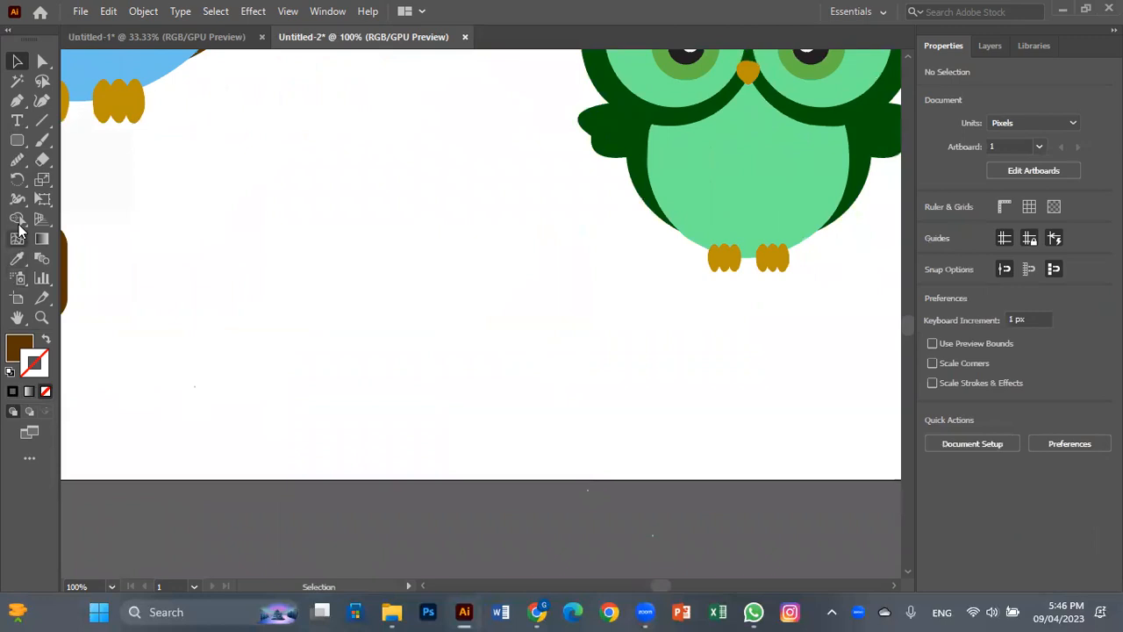
pyautogui.click(17, 140)
pyautogui.moveTo(214, 301); pyautogui.dragTo(471, 401)
pyautogui.hotkey('ctrl', 'z')
pyautogui.moveTo(297, 351); pyautogui.dragTo(674, 462)
pyautogui.moveTo(312, 364); pyautogui.dragTo(324, 382)
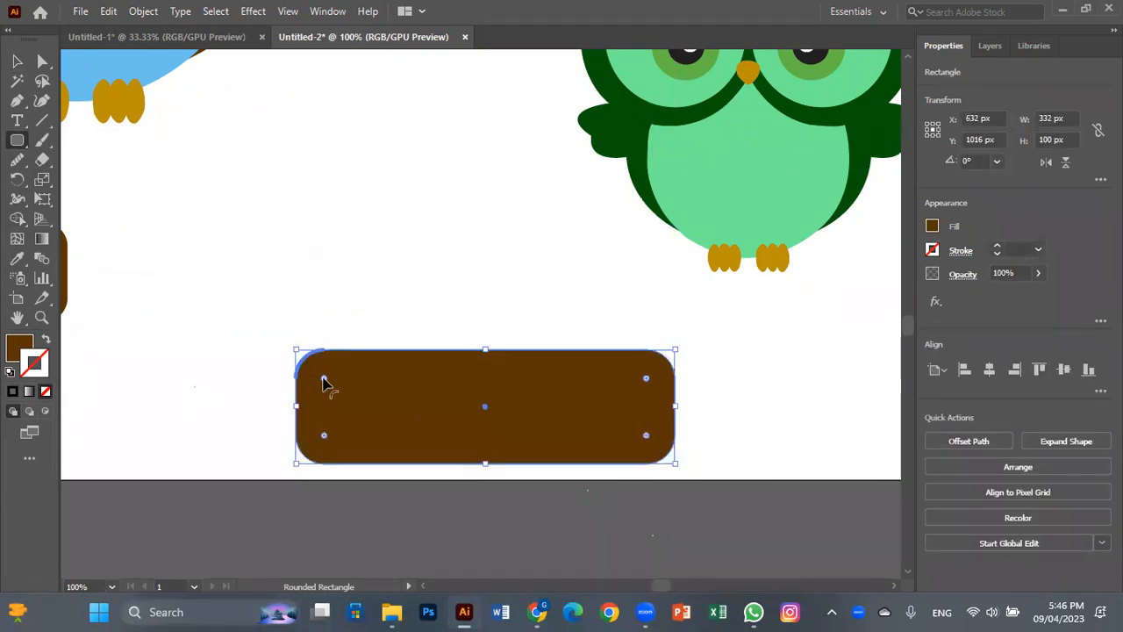
# - Erase a straight vertical strip near the new brown bar's right end and delete the cut-off right piece
pyautogui.click(42, 158)
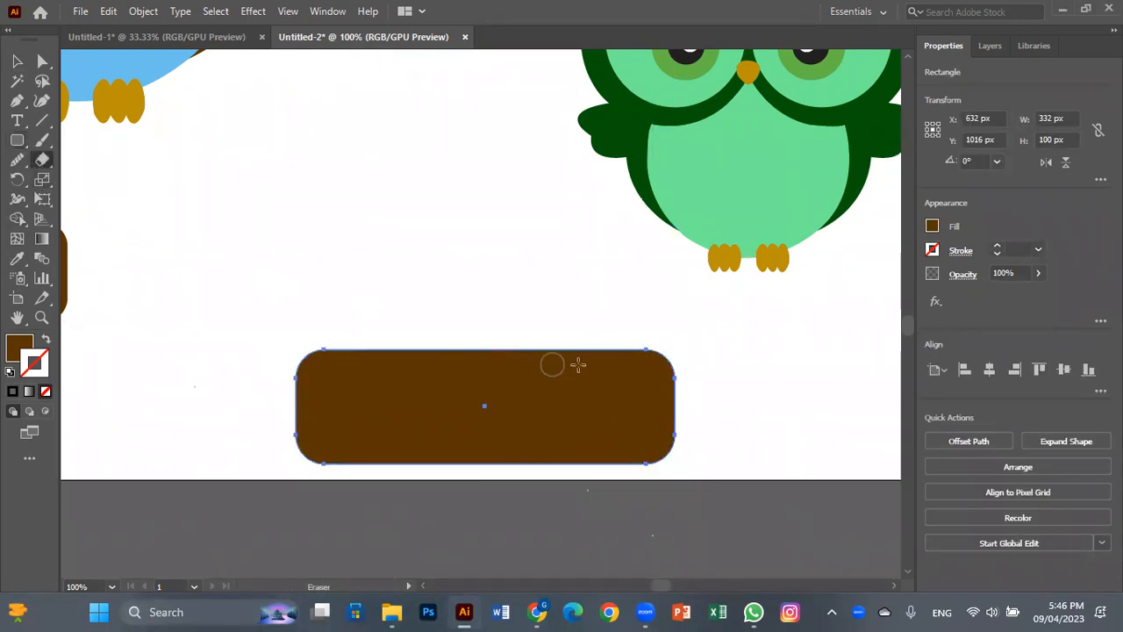
pyautogui.moveTo(592, 331); pyautogui.dragTo(592, 523)
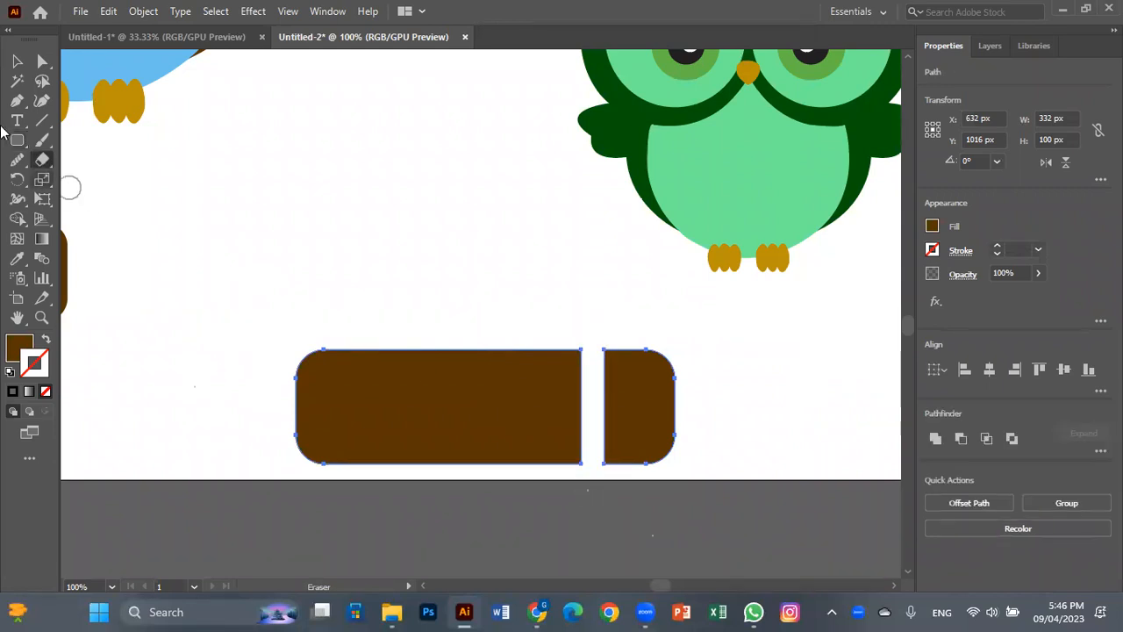
pyautogui.click(18, 62)
pyautogui.click(709, 384)
pyautogui.click(664, 404)
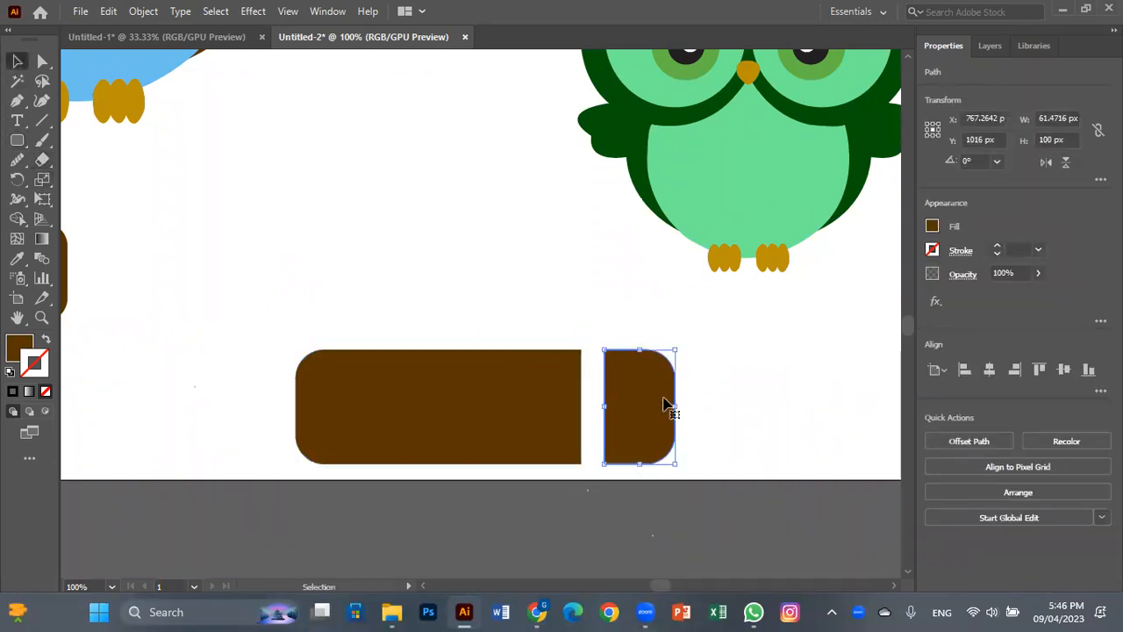
pyautogui.press('Delete')
# - Move the second brown bar flush with the artboard's right edge below the green owl and scale it down
pyautogui.moveTo(575, 405); pyautogui.dragTo(760, 396)
pyautogui.press('space')
pyautogui.moveTo(698, 427); pyautogui.dragTo(540, 355)
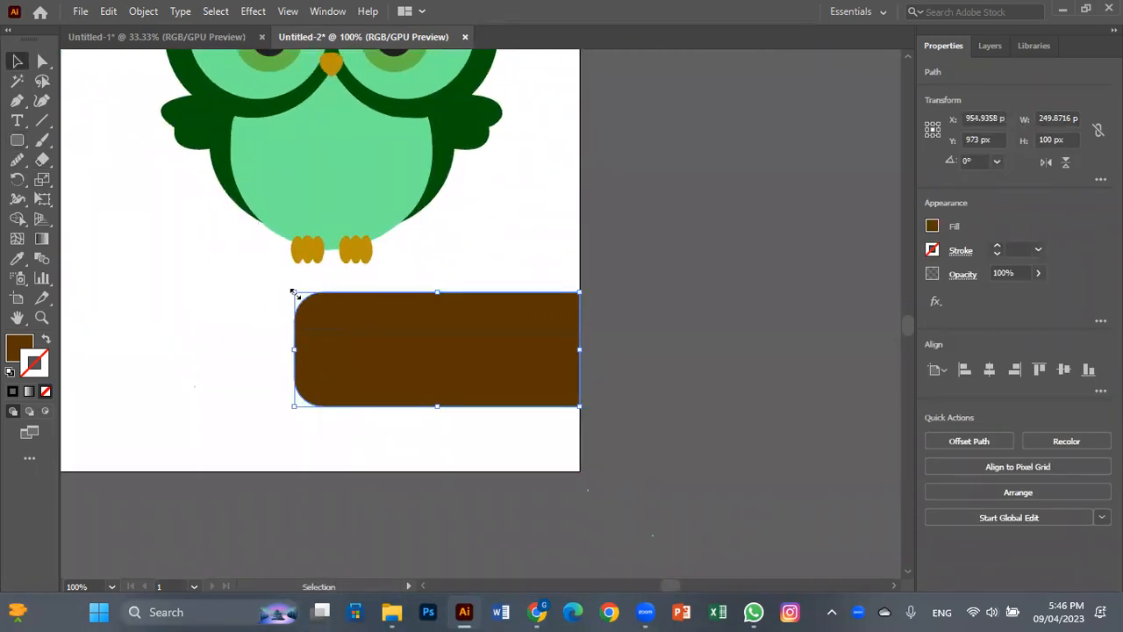
pyautogui.moveTo(294, 293); pyautogui.dragTo(338, 321)
pyautogui.moveTo(431, 368); pyautogui.dragTo(433, 344)
pyautogui.click(606, 358)
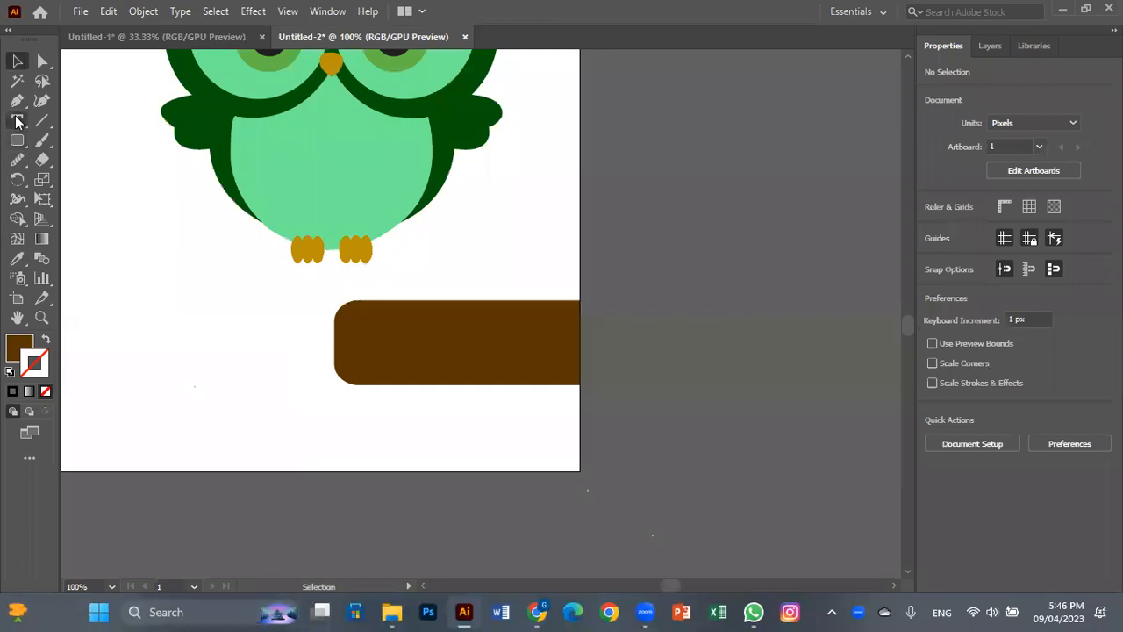
# - Add the text "submitted to:" as a label beside the right brown bar
pyautogui.click(217, 307)
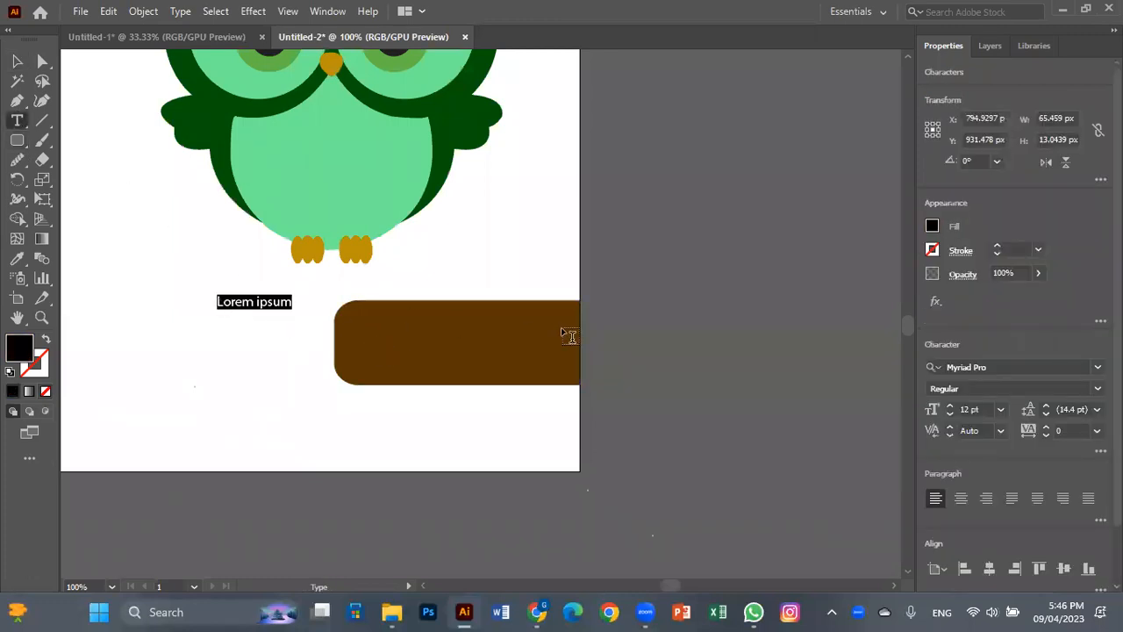
pyautogui.press('BackSpace')
pyautogui.write('submit')
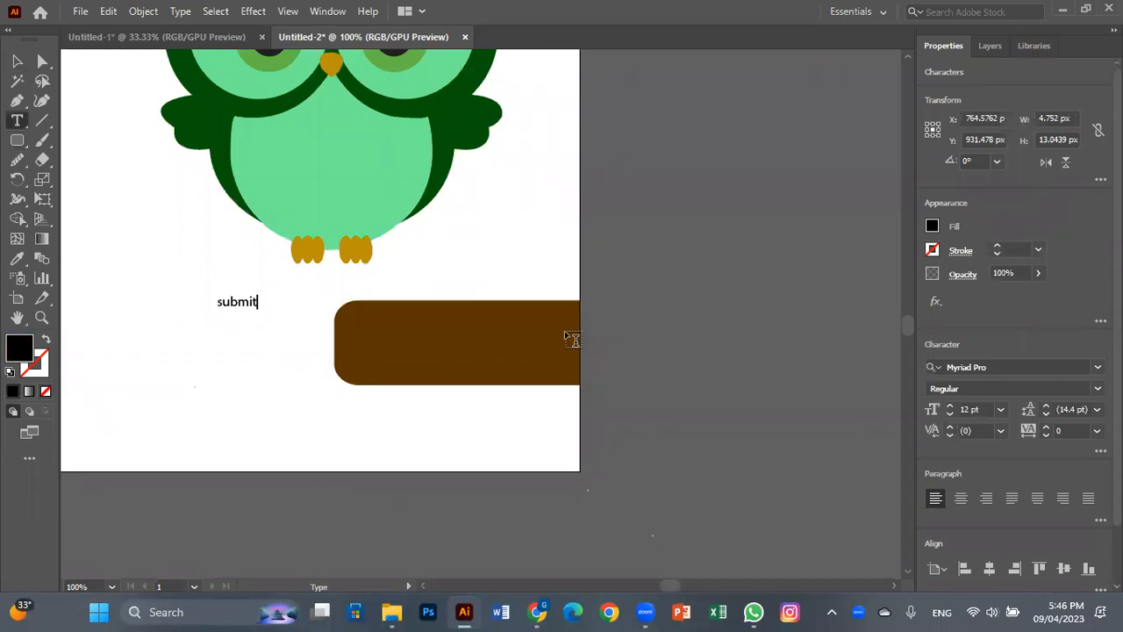
pyautogui.write('ted tp')
pyautogui.press('BackSpace')
pyautogui.write('o')
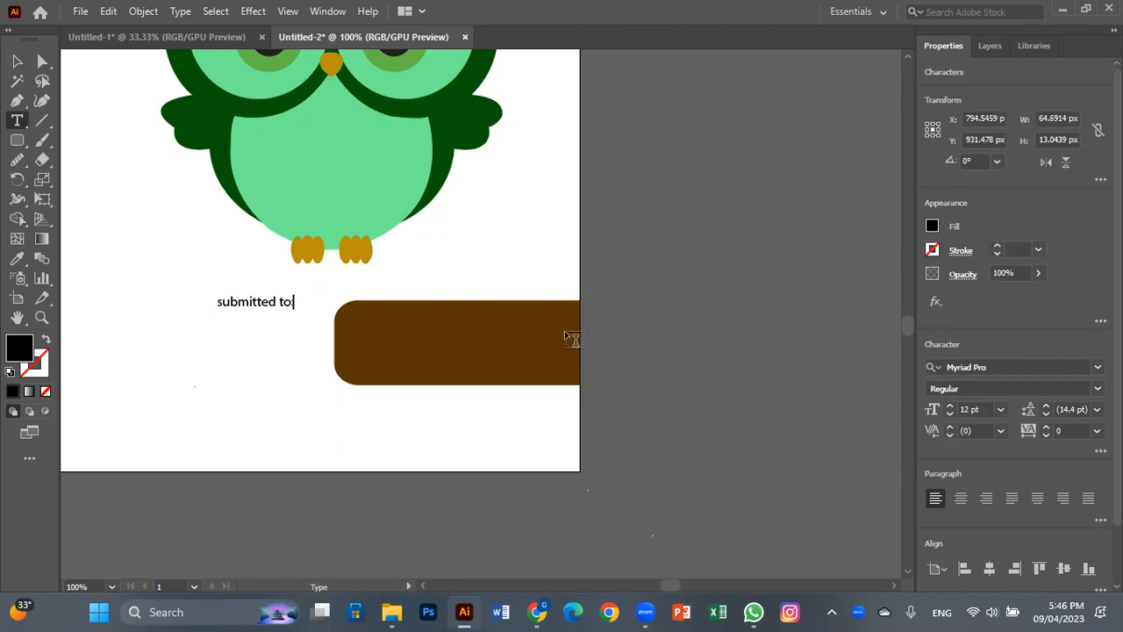
pyautogui.write(':')
pyautogui.press('Escape')
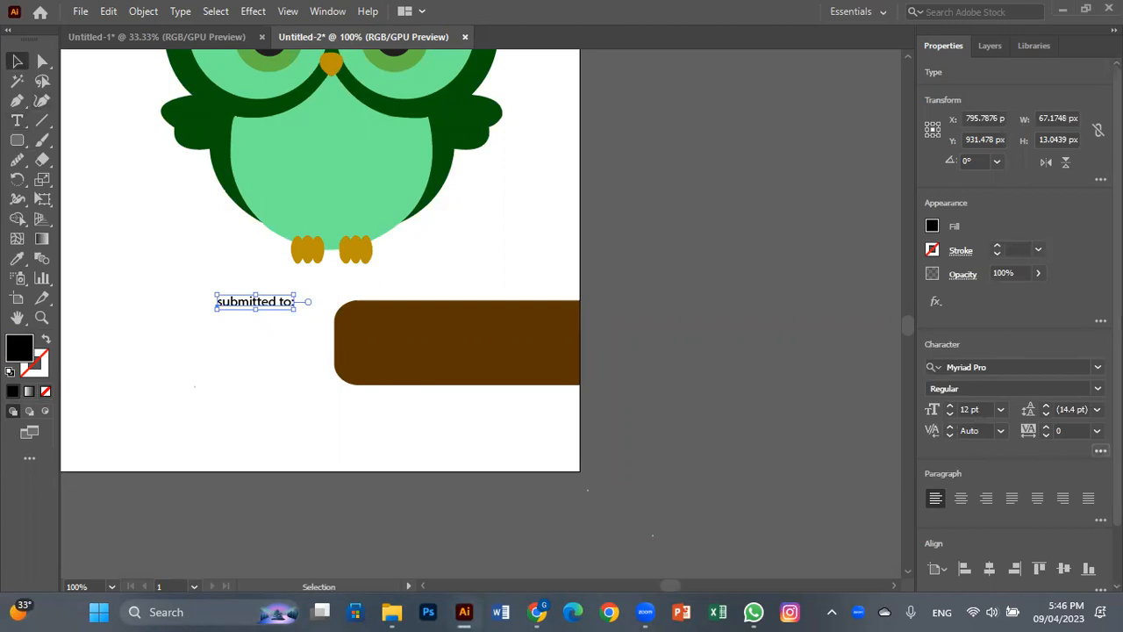
pyautogui.click(1101, 451)
pyautogui.click(1095, 468)
pyautogui.click(1099, 451)
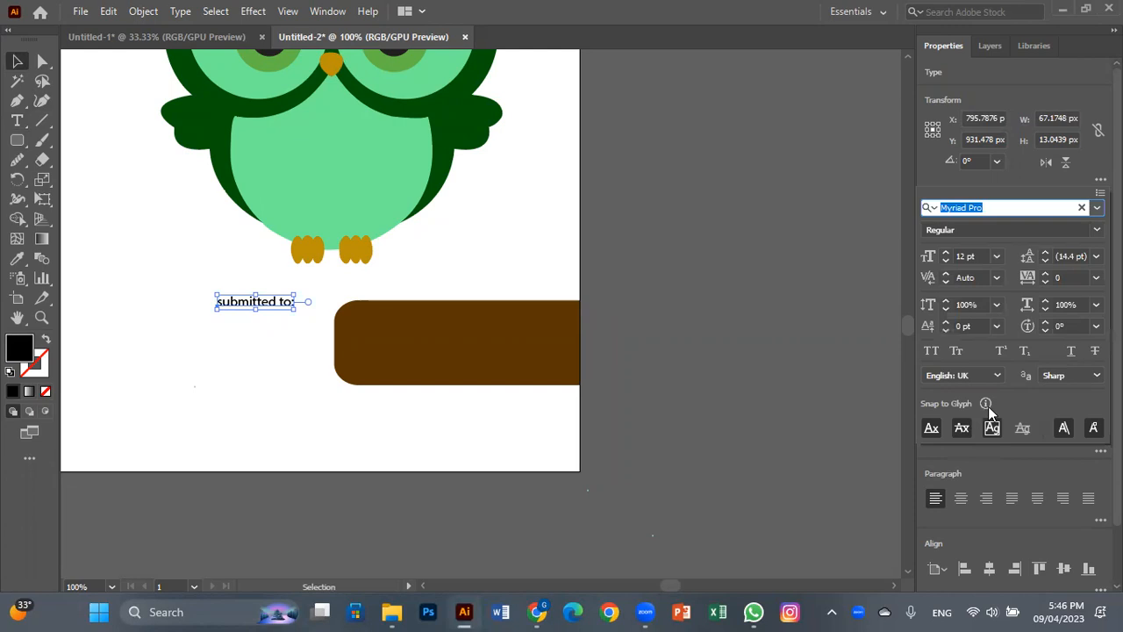
pyautogui.click(1018, 477)
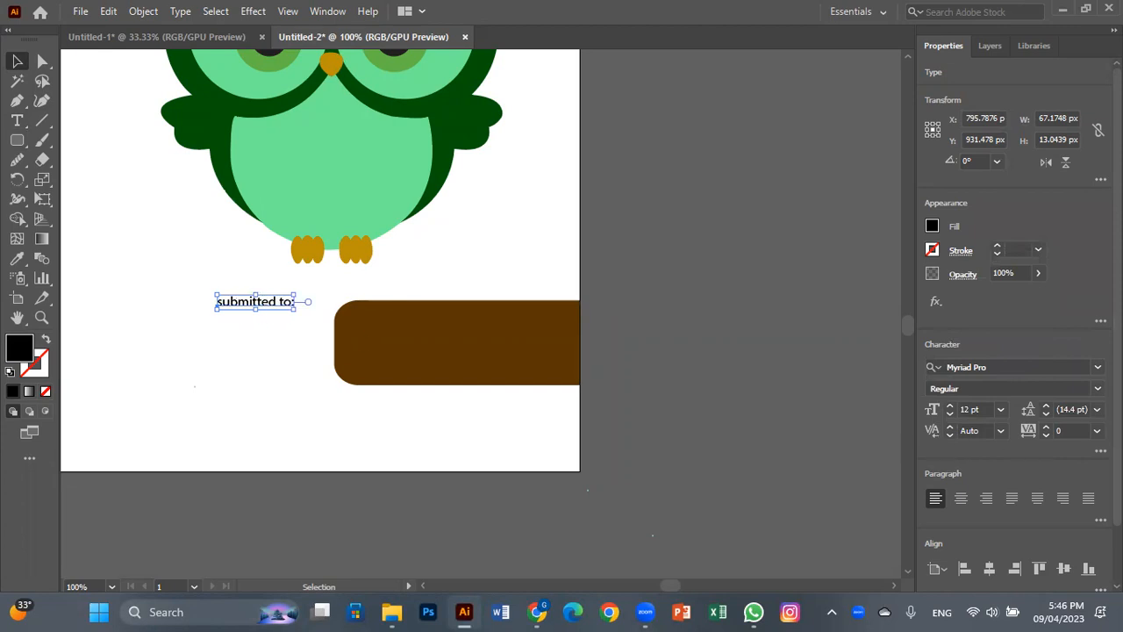
# - Set the "submitted to:" label in all caps and change its font to Bebas Neue Regular
pyautogui.click(1100, 450)
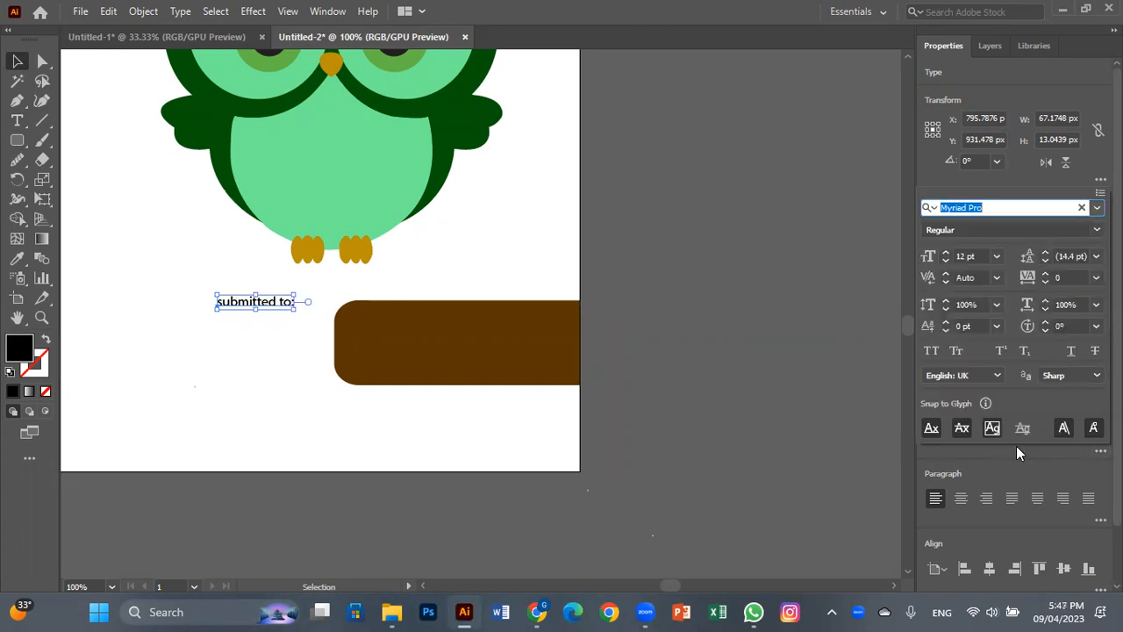
pyautogui.click(932, 351)
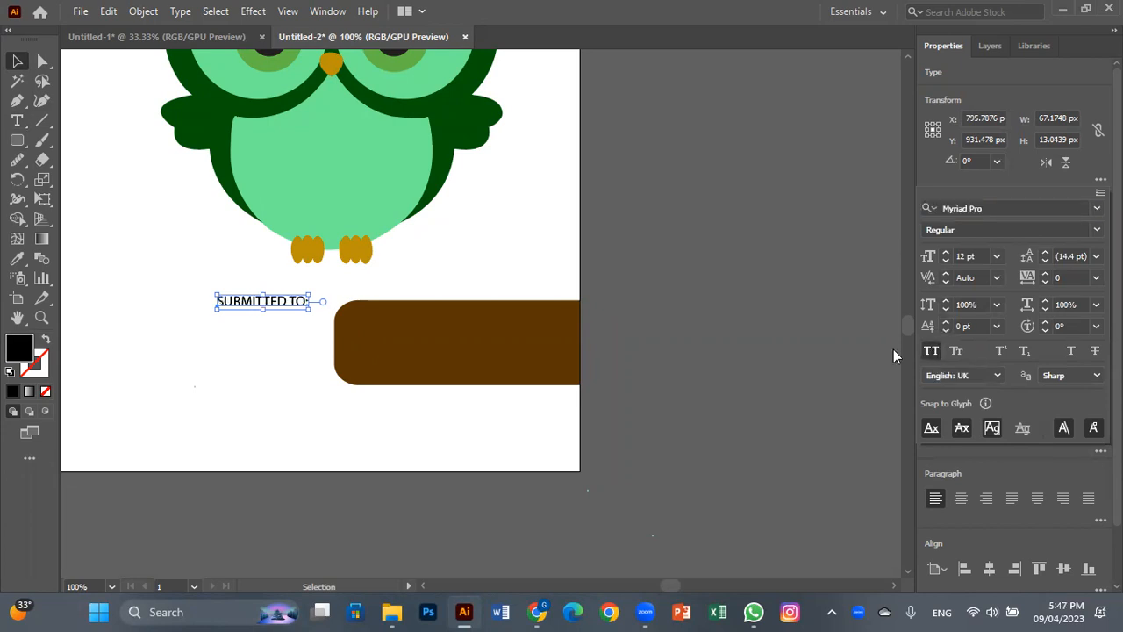
pyautogui.click(1096, 208)
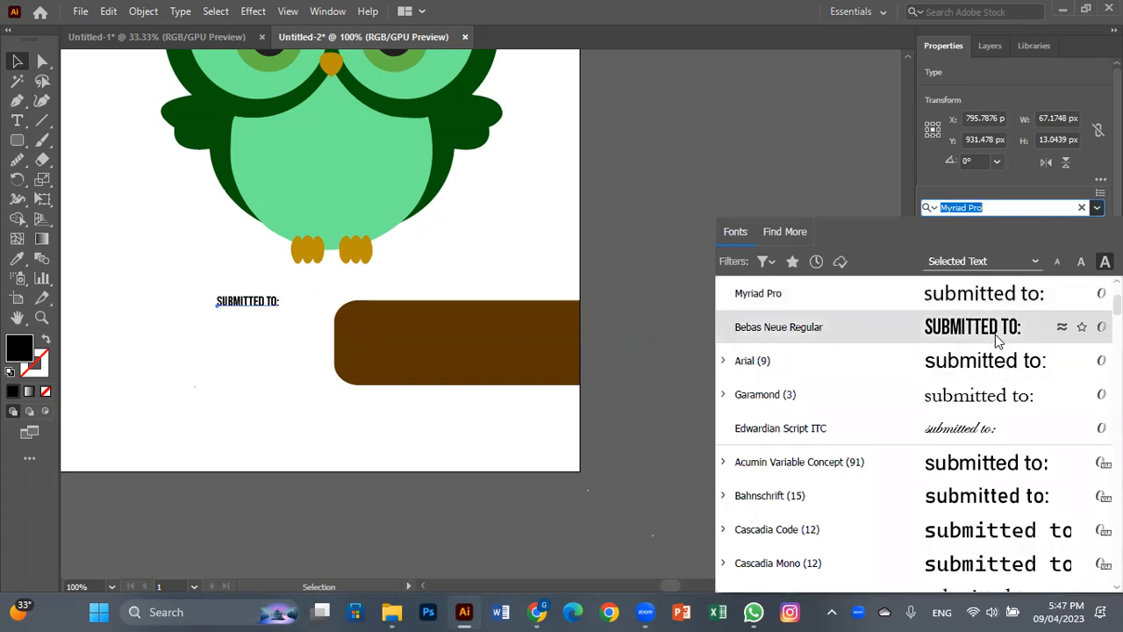
pyautogui.click(995, 334)
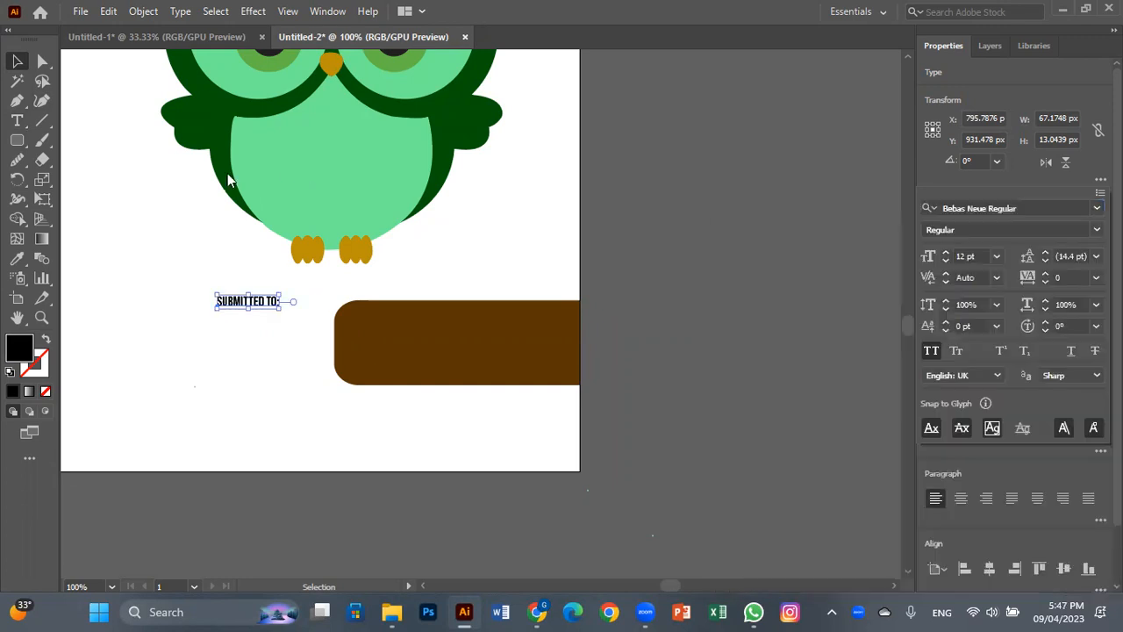
# - Enlarge the "submitted to:" label to about 30 pt and place it on the brown bar below the green owl
pyautogui.click(278, 307)
pyautogui.moveTo(278, 307); pyautogui.dragTo(369, 387)
pyautogui.moveTo(368, 313); pyautogui.dragTo(544, 339)
pyautogui.click(809, 196)
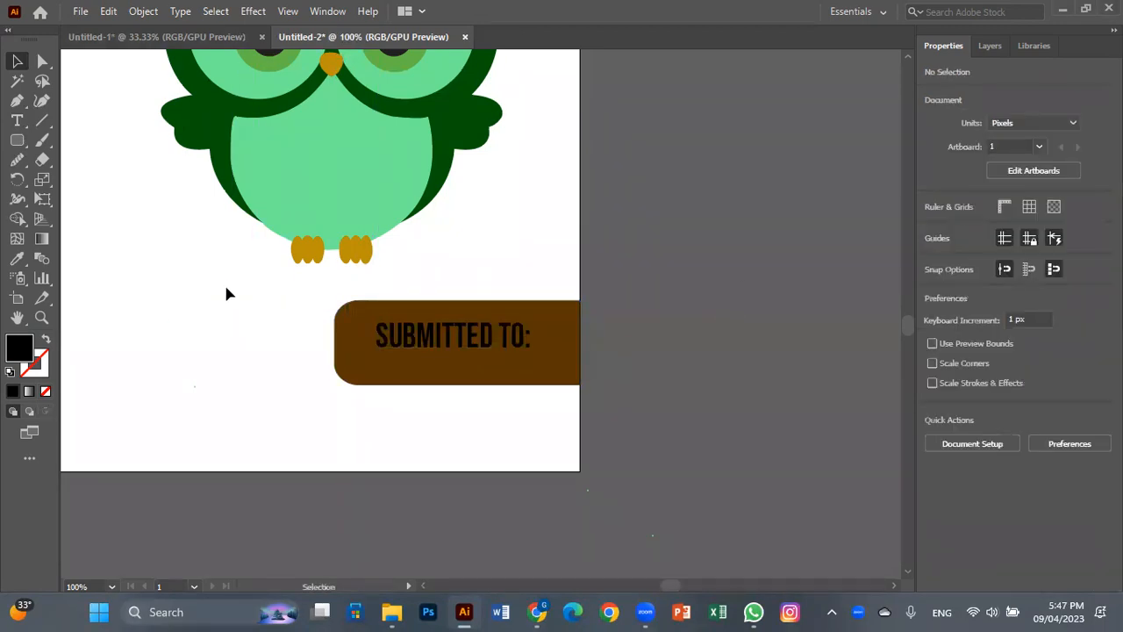
# - Fill the "submitted to:" label with the off-white F5F7F6 and shift it slightly towards the middle of the brown bar
pyautogui.click(413, 347)
pyautogui.press('t')
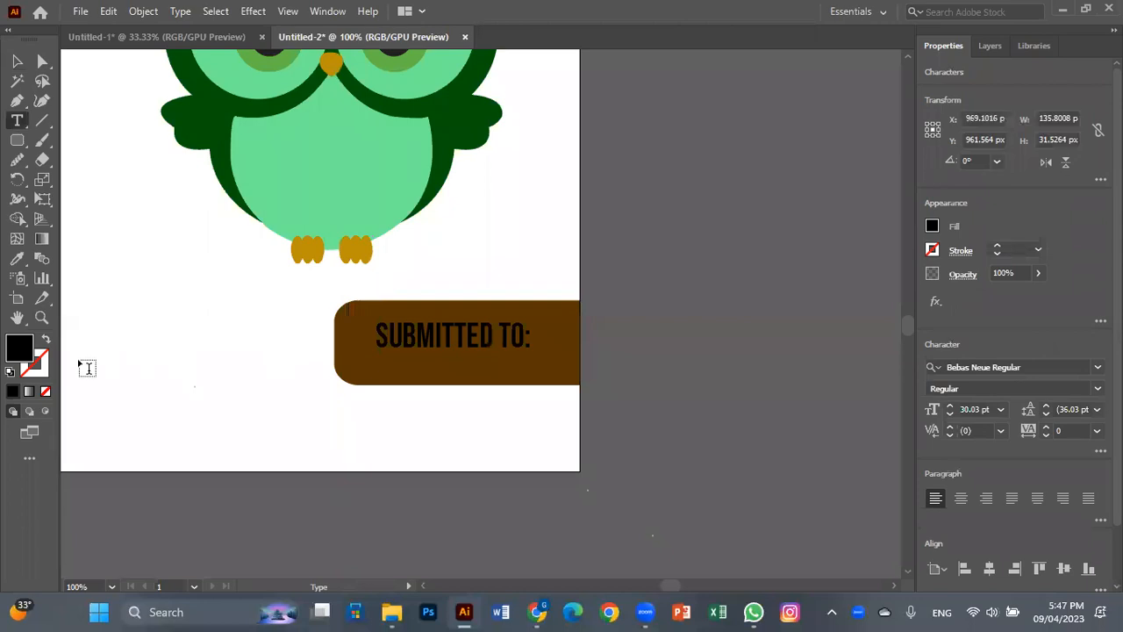
pyautogui.click(17, 62)
pyautogui.doubleClick(18, 351)
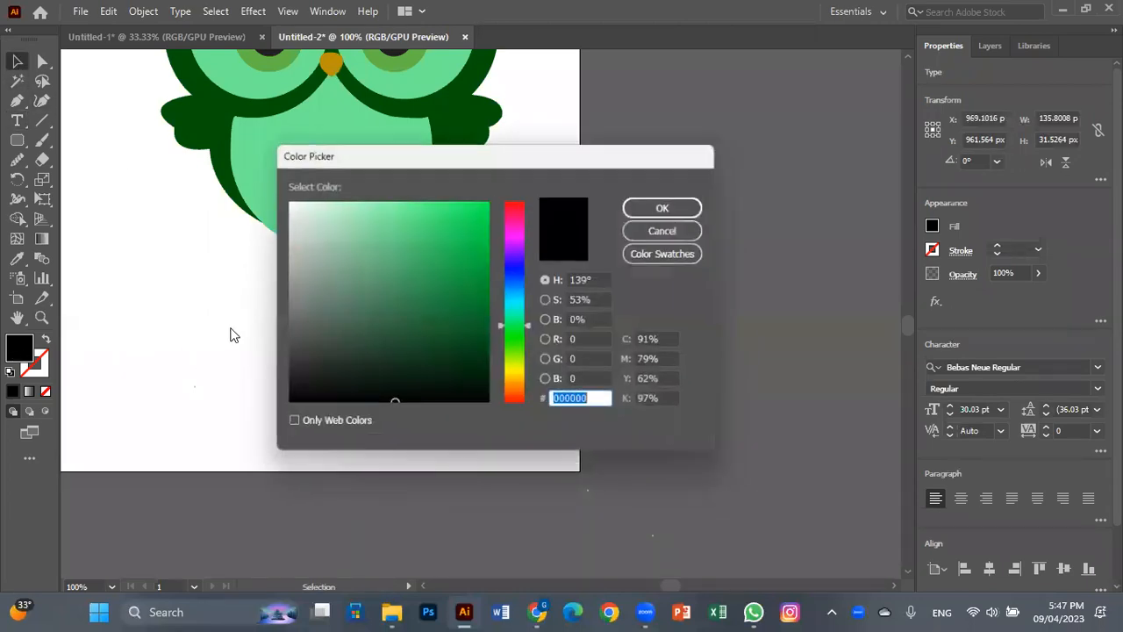
pyautogui.write('f5f7f6')
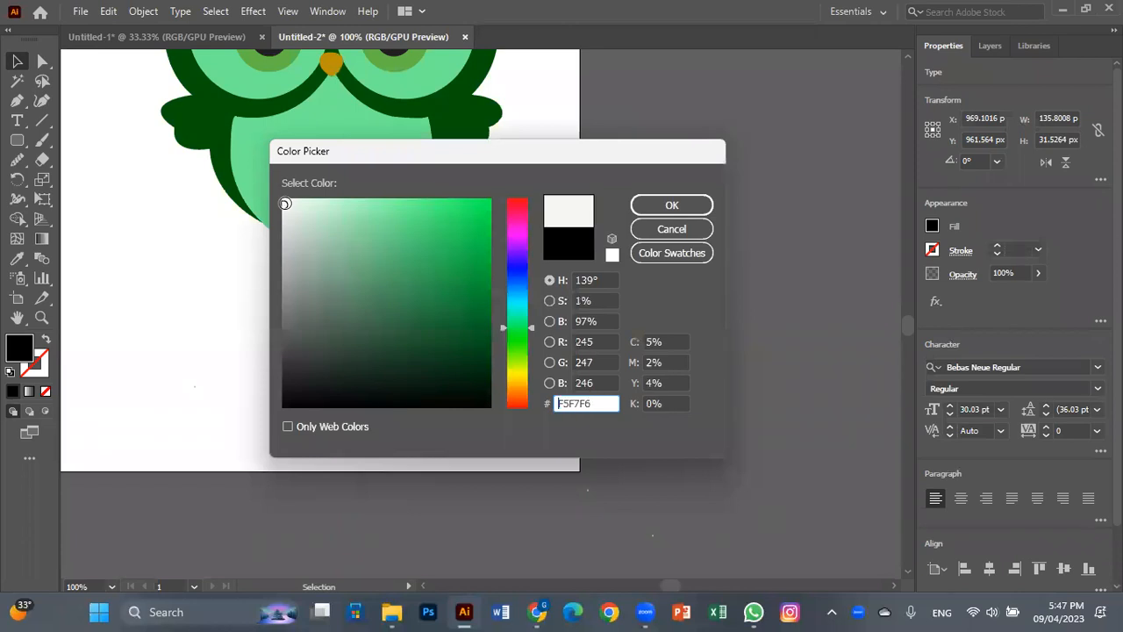
pyautogui.click(664, 207)
pyautogui.moveTo(521, 341); pyautogui.dragTo(534, 351)
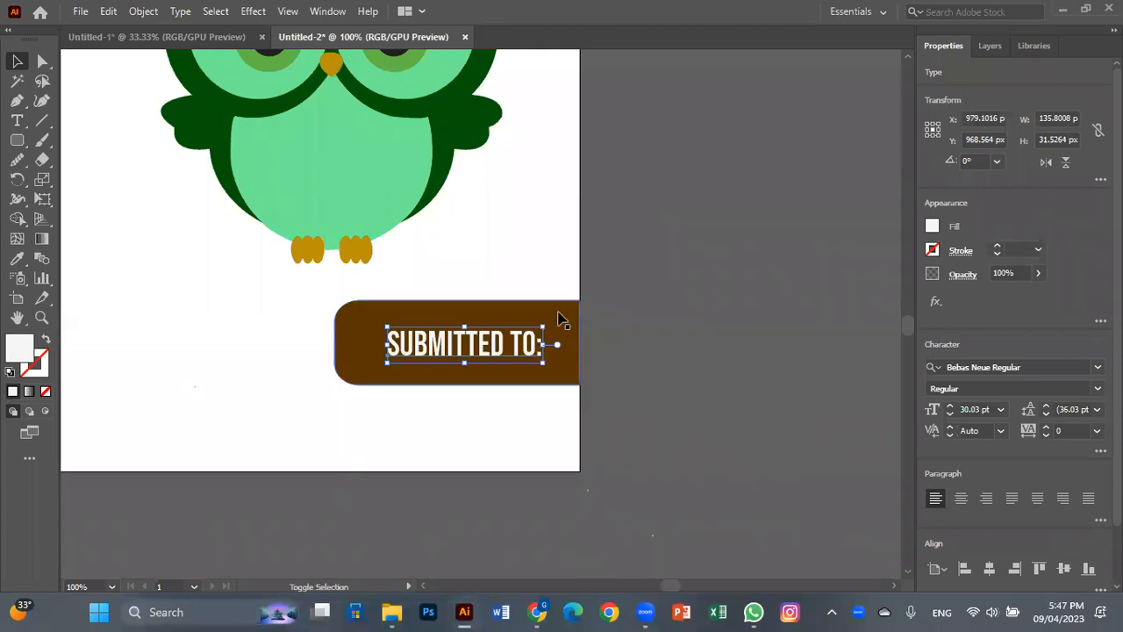
# - Place a copy of the label at about 33 pt below the brown bar and colour it with the green owl's dark green
pyautogui.moveTo(543, 327); pyautogui.dragTo(501, 426)
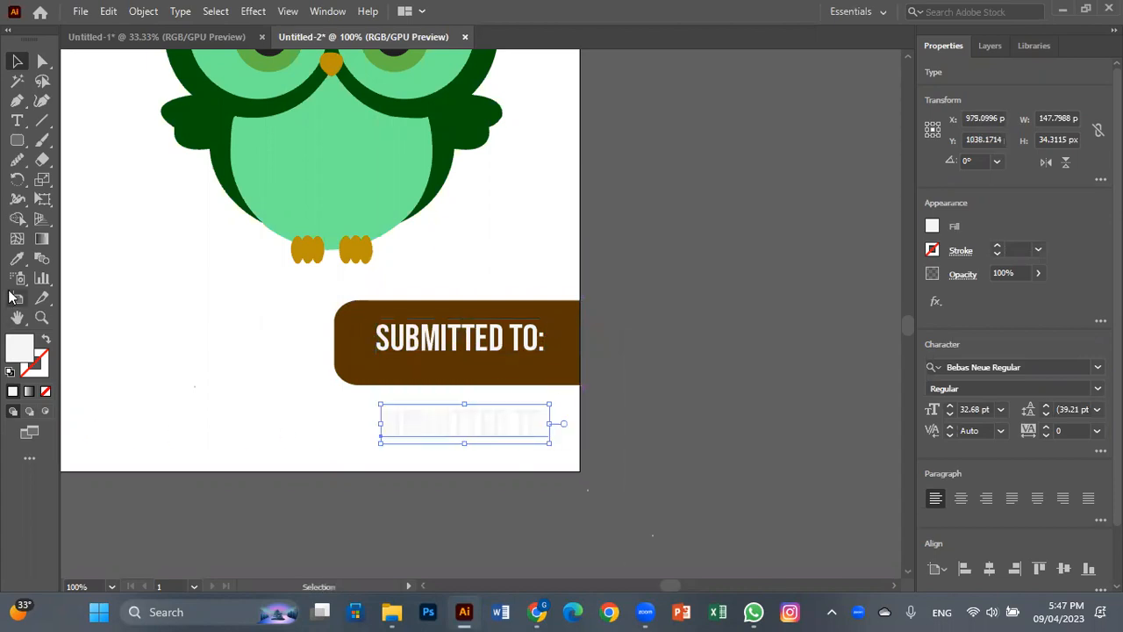
pyautogui.click(17, 258)
pyautogui.click(367, 354)
pyautogui.click(468, 116)
pyautogui.click(12, 64)
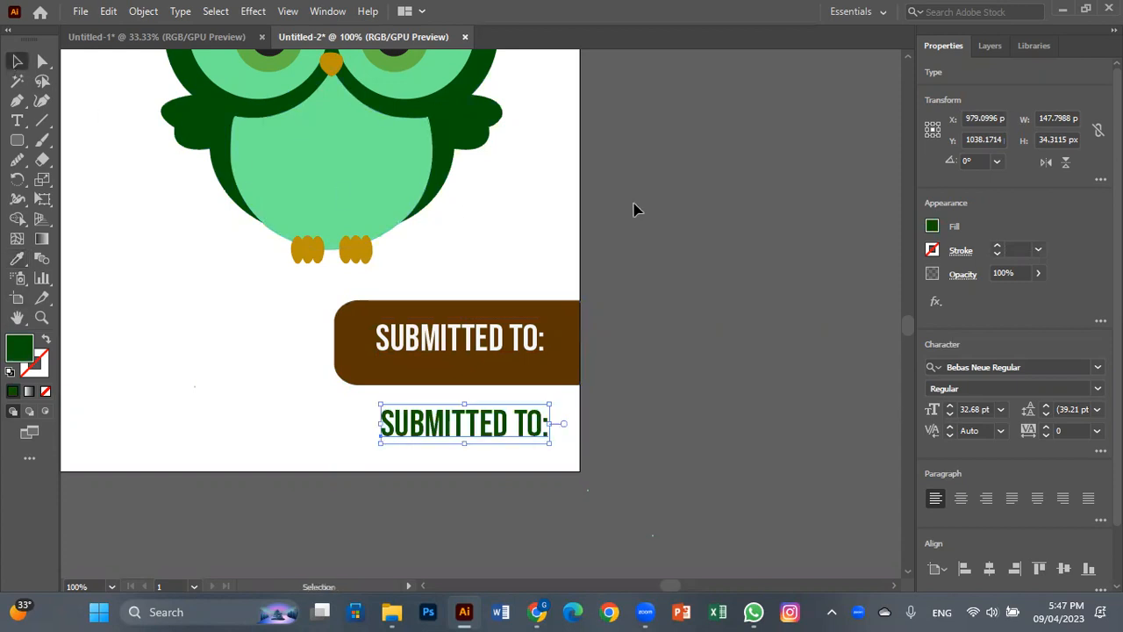
pyautogui.click(633, 213)
pyautogui.press('space')
pyautogui.moveTo(281, 163); pyautogui.dragTo(471, 363)
pyautogui.scroll(3, 465, 368)
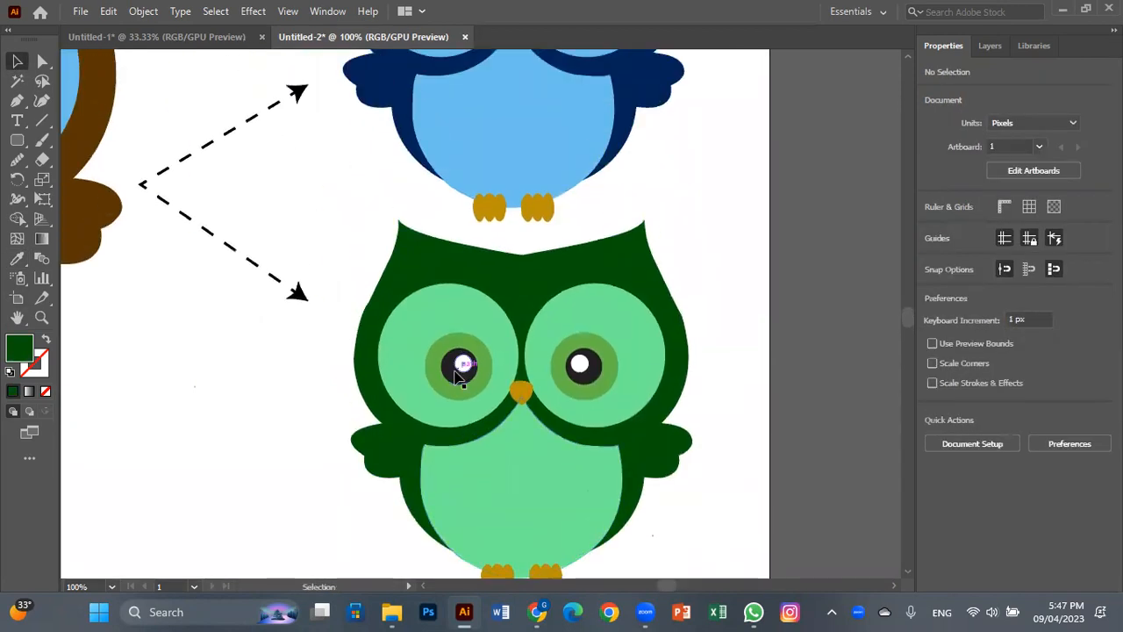
pyautogui.scroll(-2, 455, 372)
pyautogui.moveTo(304, 375); pyautogui.dragTo(628, 459)
pyautogui.moveTo(162, 185)
pyautogui.mouseDown()
pyautogui.moveTo(262, 348)
pyautogui.moveTo(533, 321)
pyautogui.mouseUp()
pyautogui.moveTo(838, 265); pyautogui.dragTo(439, 253)
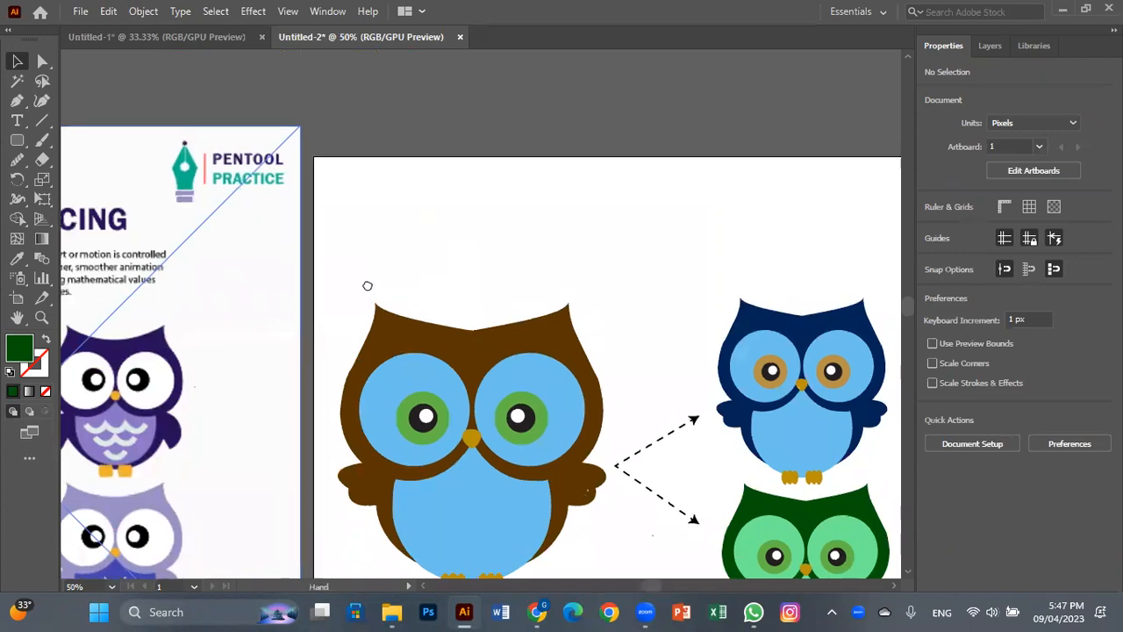
pyautogui.moveTo(369, 283); pyautogui.dragTo(143, 234)
pyautogui.click(16, 121)
pyautogui.click(200, 144)
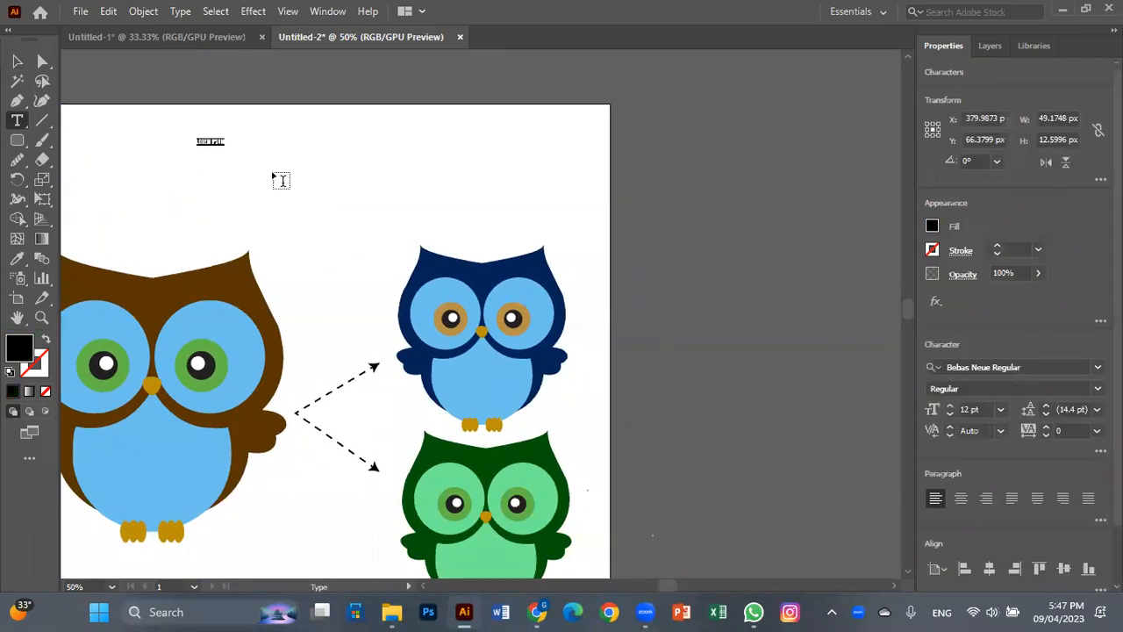
pyautogui.press('BackSpace')
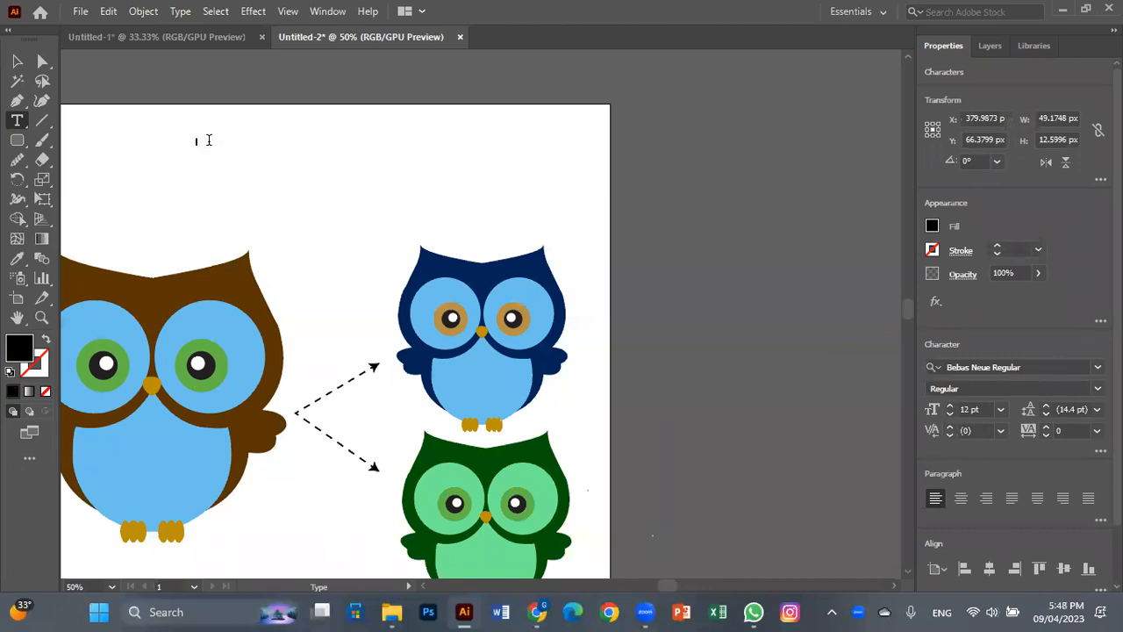
pyautogui.click(18, 62)
pyautogui.click(167, 108)
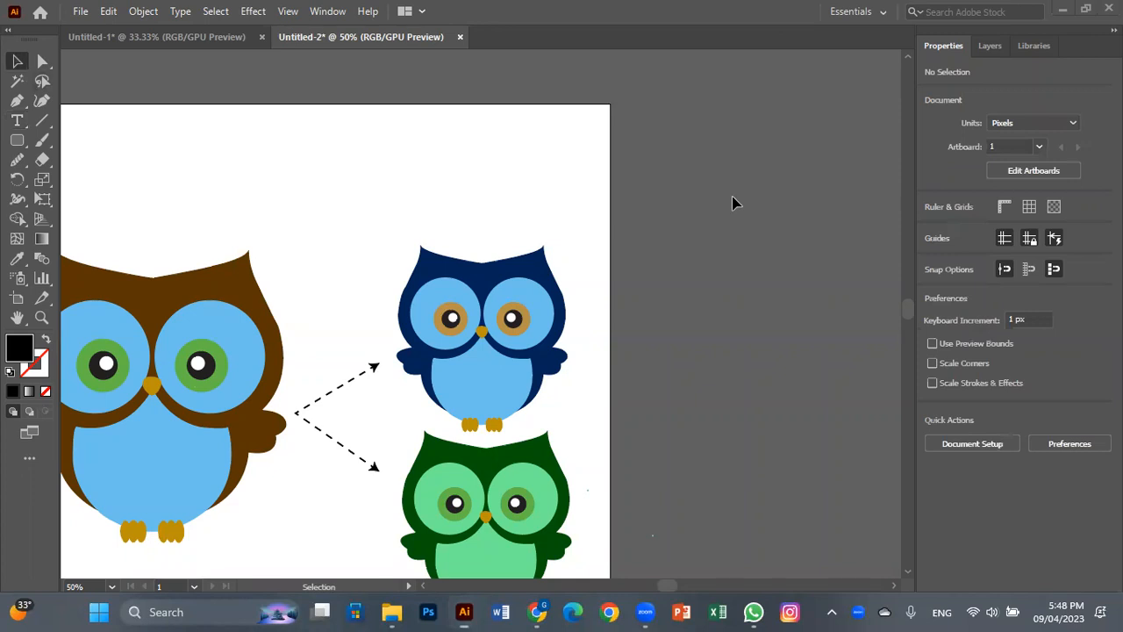
# - Create a placeholder paragraph in Segoe UI Semilight in a text frame about 501 px by 163 px above the owls
pyautogui.press('t')
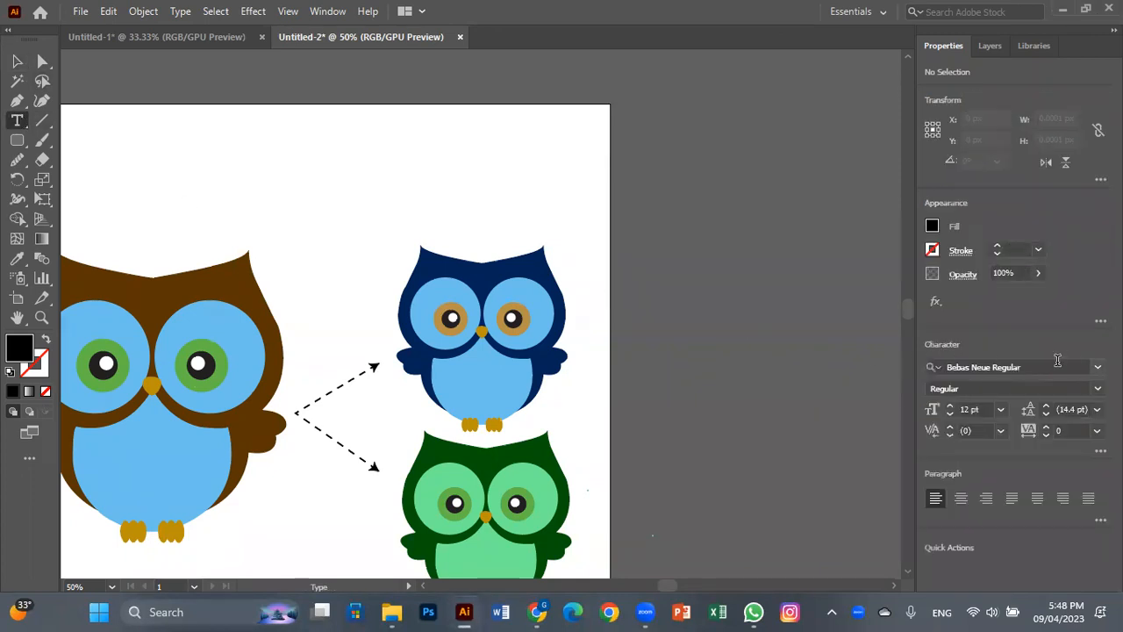
pyautogui.click(1093, 367)
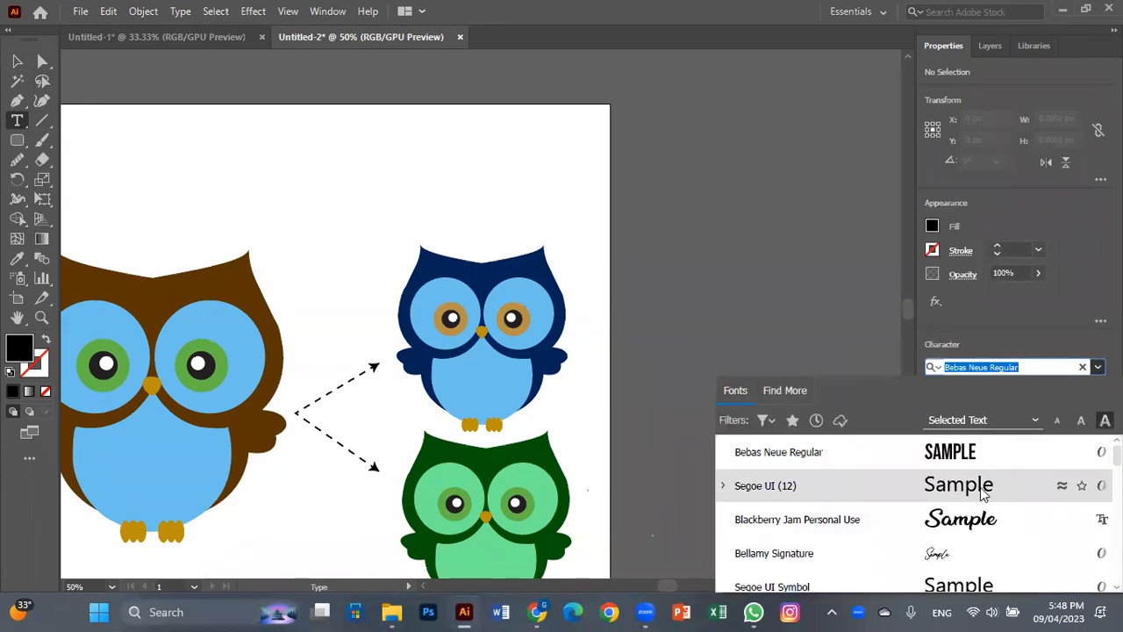
pyautogui.click(987, 483)
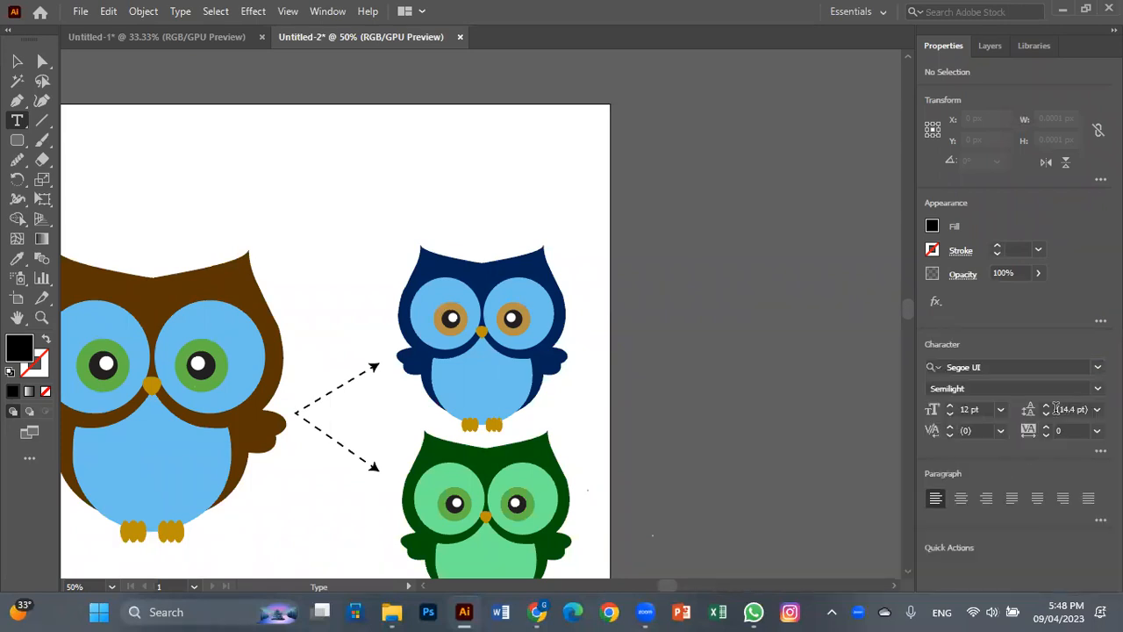
pyautogui.moveTo(237, 158); pyautogui.dragTo(415, 206)
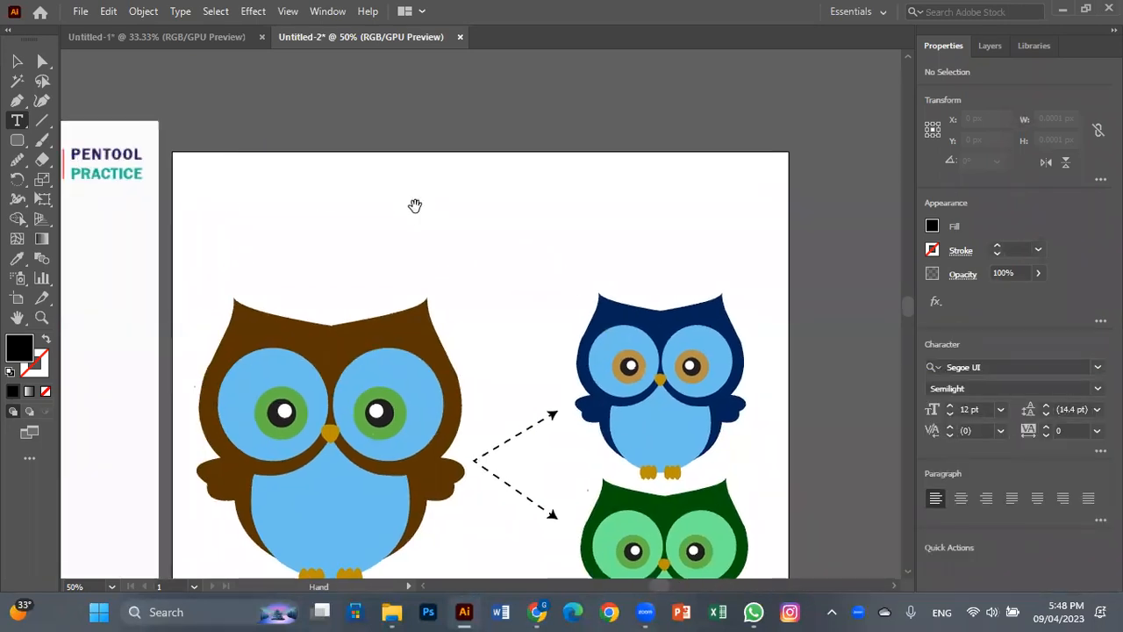
pyautogui.moveTo(342, 177); pyautogui.dragTo(628, 268)
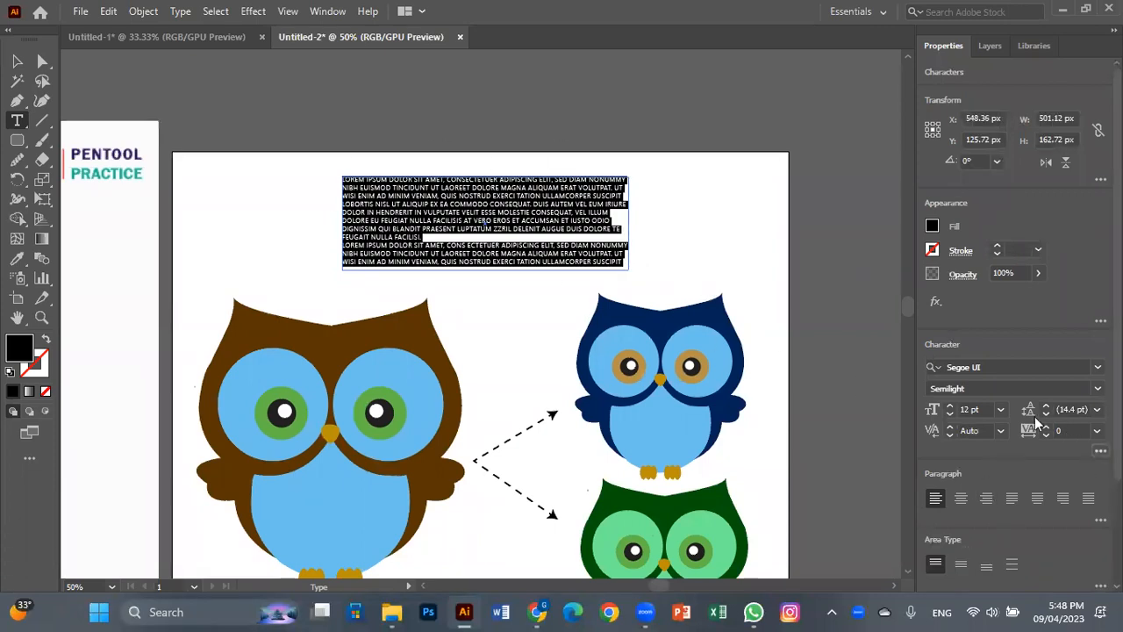
# - Turn off all caps for the placeholder paragraph and justify it with the last line centred
pyautogui.click(1101, 450)
pyautogui.click(958, 352)
pyautogui.click(957, 351)
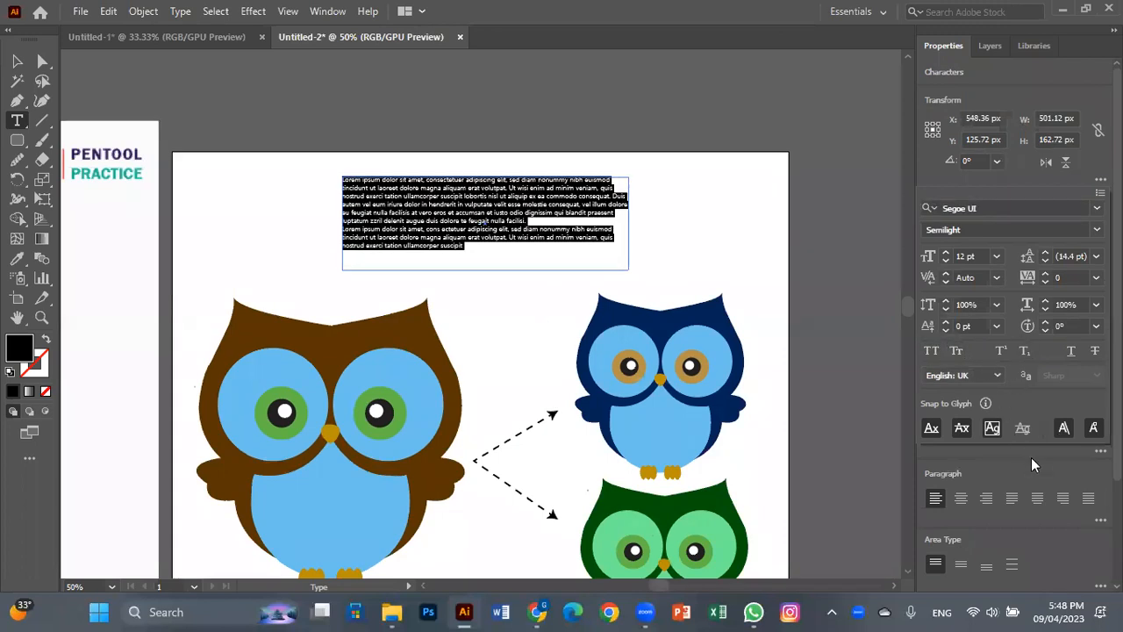
pyautogui.click(961, 498)
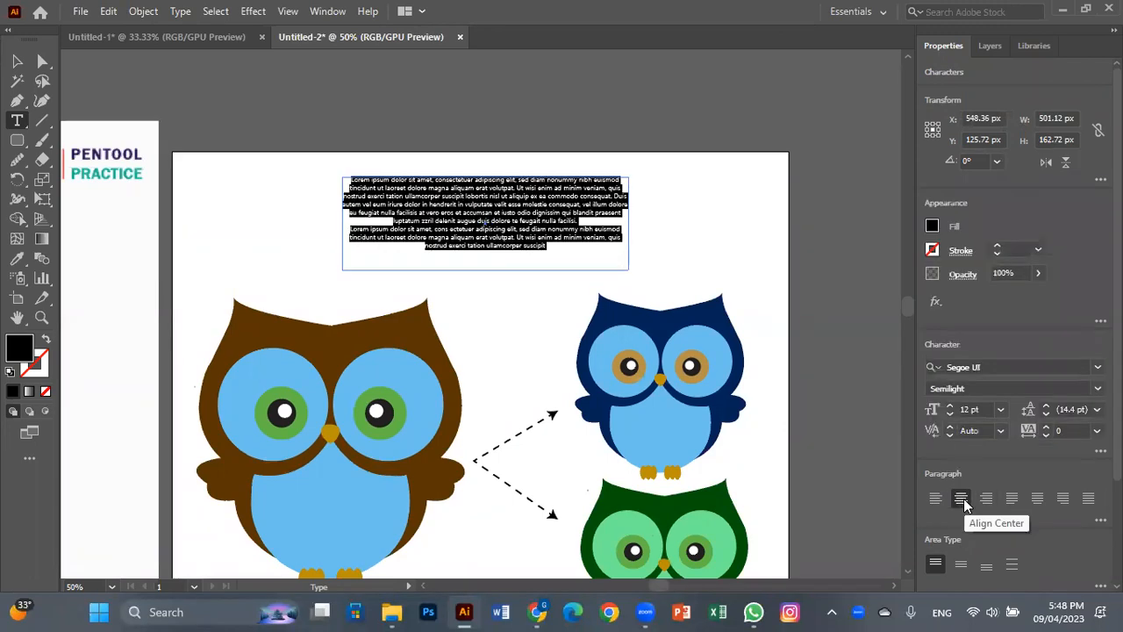
pyautogui.click(1036, 499)
pyautogui.click(17, 62)
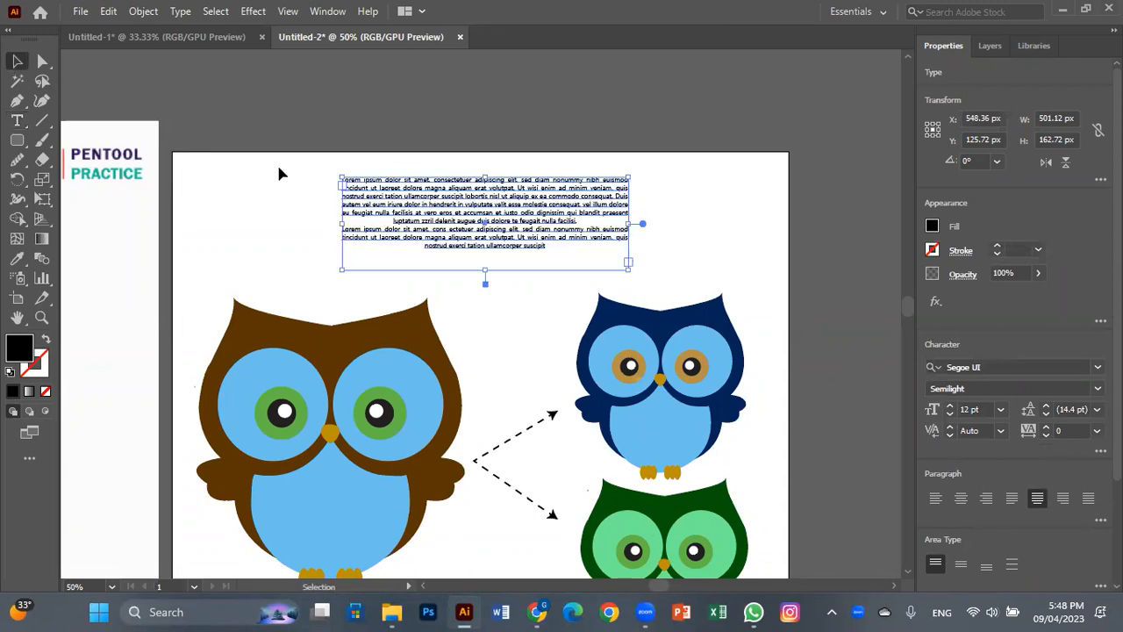
# - Move the placeholder paragraph down about 30 px and set its font size to 14 pt
pyautogui.moveTo(533, 232); pyautogui.dragTo(535, 249)
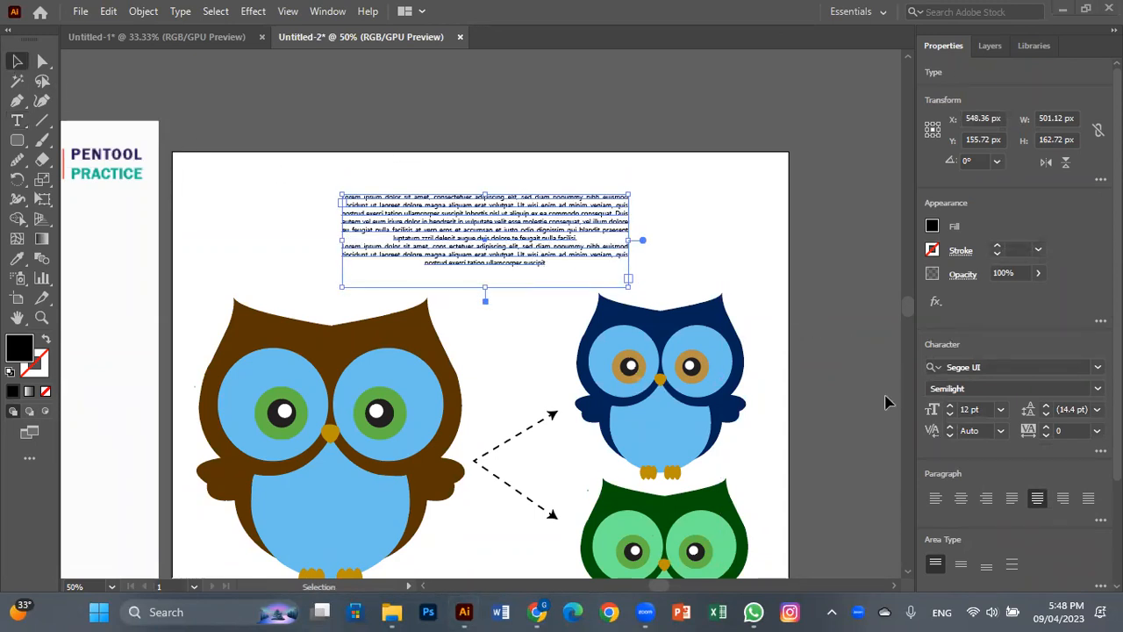
pyautogui.click(1000, 409)
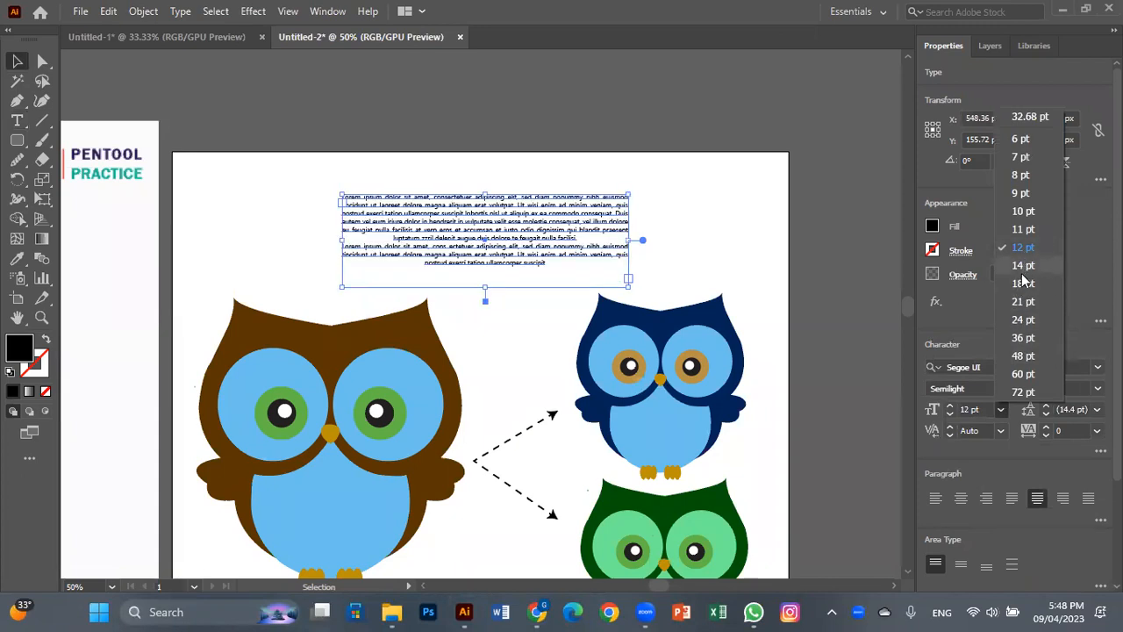
pyautogui.click(1023, 276)
pyautogui.click(728, 232)
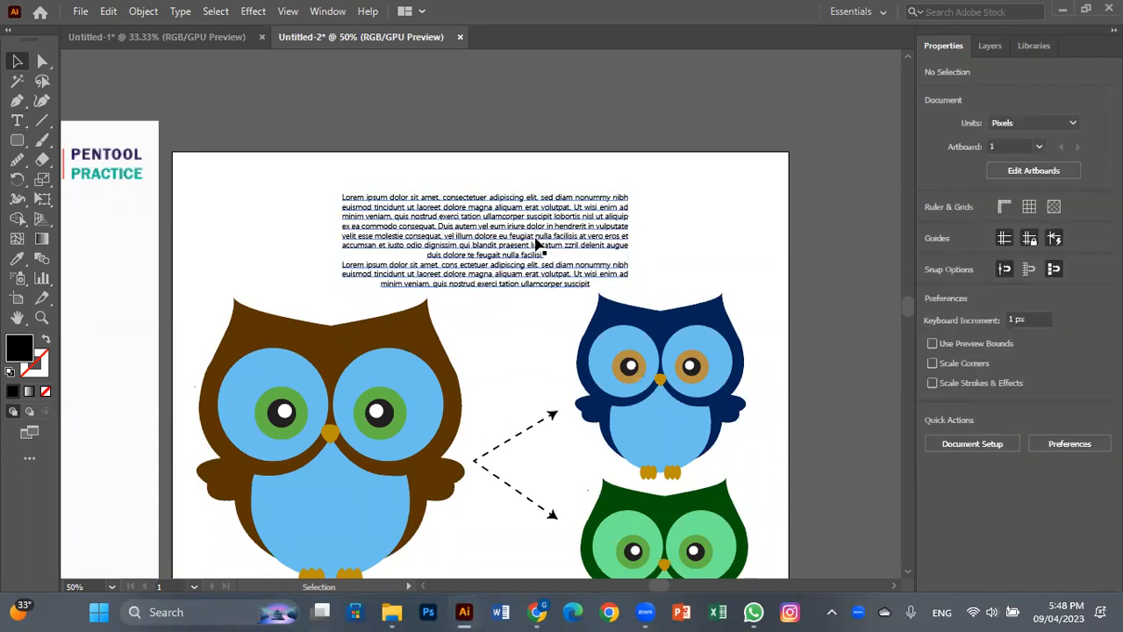
# - Shrink the paragraph's text frame to about 388 px by 126 px and position it near the artboard's top centre
pyautogui.moveTo(482, 230)
pyautogui.mouseDown()
pyautogui.moveTo(502, 239)
pyautogui.moveTo(502, 230)
pyautogui.mouseUp()
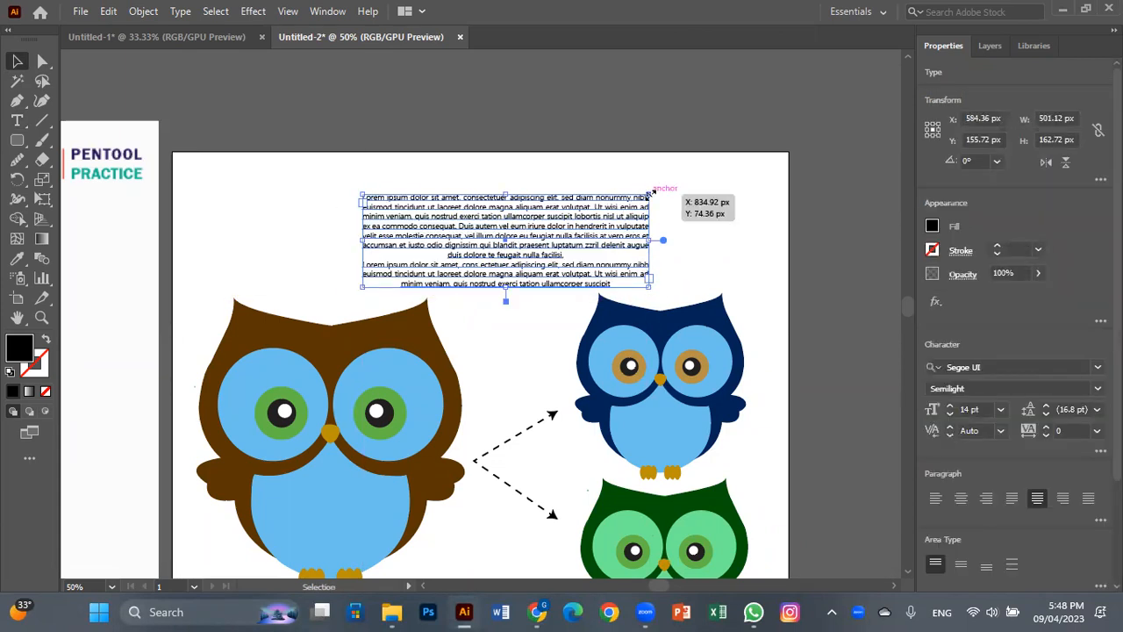
pyautogui.moveTo(651, 194); pyautogui.dragTo(586, 215)
pyautogui.moveTo(552, 249); pyautogui.dragTo(566, 242)
pyautogui.click(642, 239)
# - Compare with the reference sheet's intro text and shorten the placeholder paragraph by deleting the words between "hendrerit" and "vel illum"
pyautogui.hscroll(-5, 742, 238)
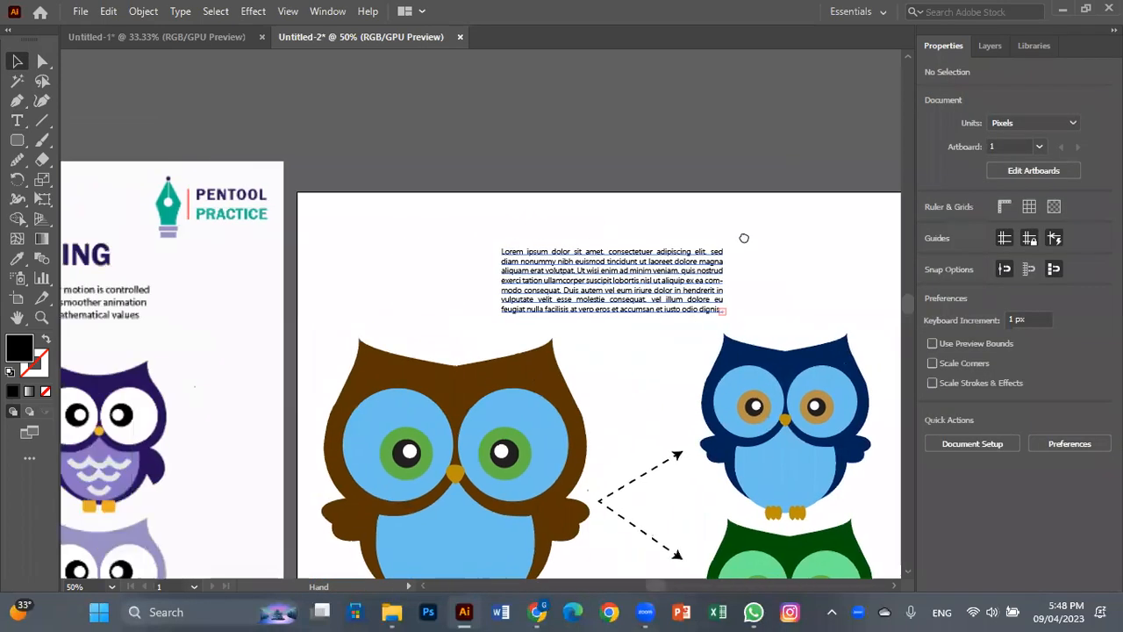
pyautogui.hscroll(-5, 230, 285)
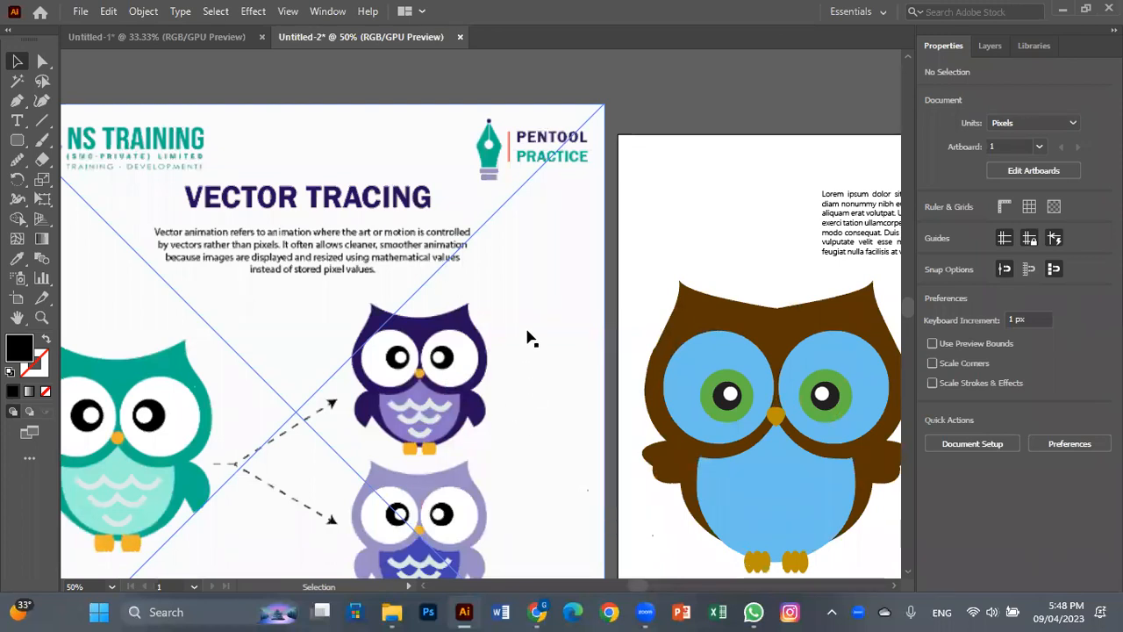
pyautogui.hscroll(10, 561, 369)
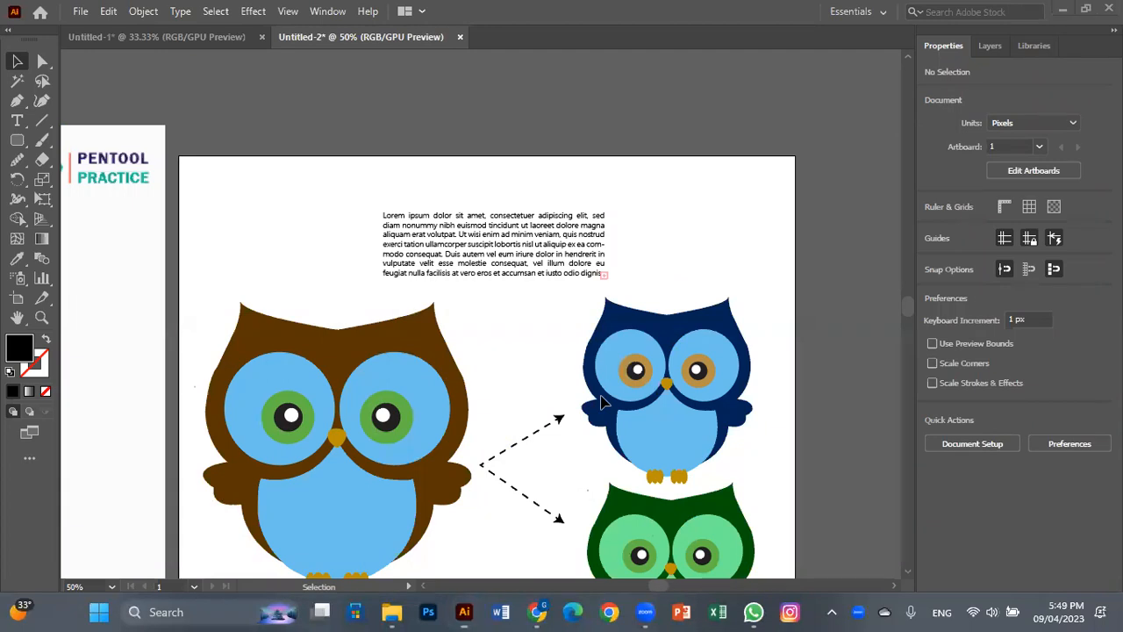
pyautogui.hscroll(-8, 439, 258)
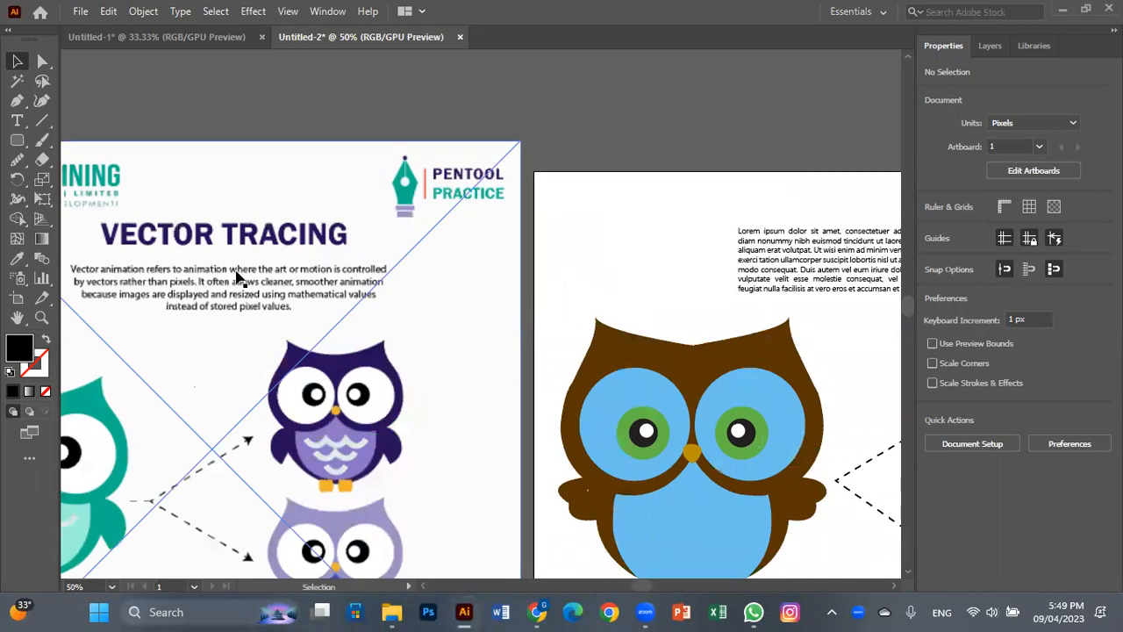
pyautogui.click(772, 314)
pyautogui.moveTo(772, 313); pyautogui.dragTo(432, 316)
pyautogui.doubleClick(567, 282)
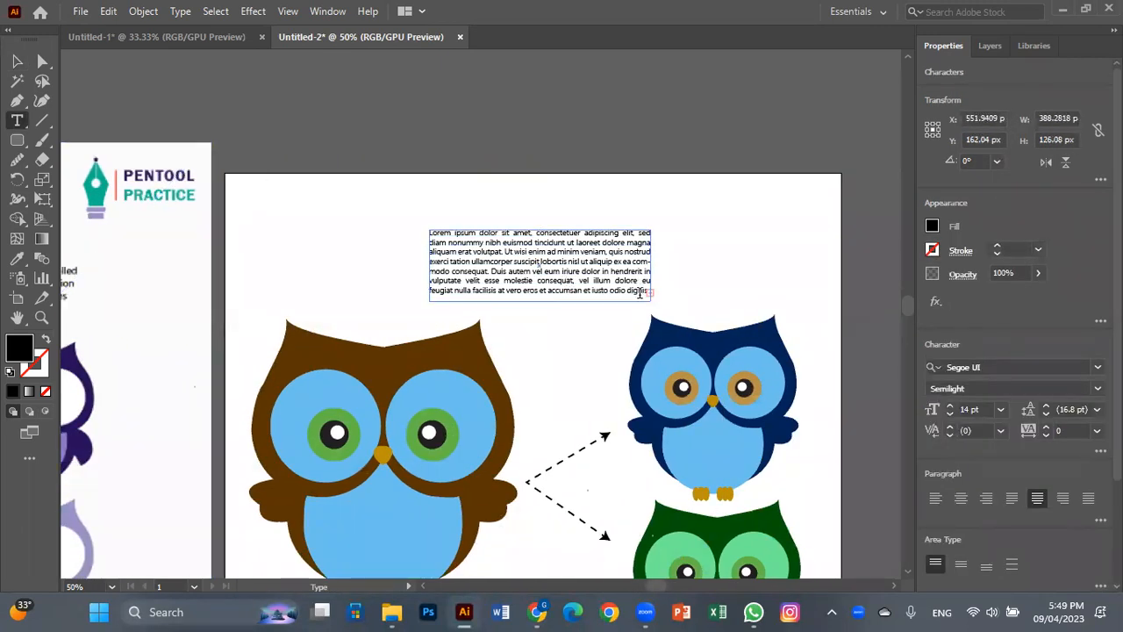
pyautogui.press('BackSpace')
pyautogui.press('BackSpace')
pyautogui.press('BackSpace')
pyautogui.press('BackSpace')
pyautogui.press('BackSpace')
pyautogui.press('BackSpace')
pyautogui.press('BackSpace')
pyautogui.press('BackSpace')
pyautogui.press('BackSpace')
pyautogui.press('BackSpace')
pyautogui.press('BackSpace')
pyautogui.press('BackSpace')
pyautogui.press('BackSpace')
pyautogui.press('BackSpace')
pyautogui.press('BackSpace')
pyautogui.press('BackSpace')
pyautogui.press('BackSpace')
pyautogui.press('BackSpace')
pyautogui.press('BackSpace')
pyautogui.press('BackSpace')
pyautogui.press('BackSpace')
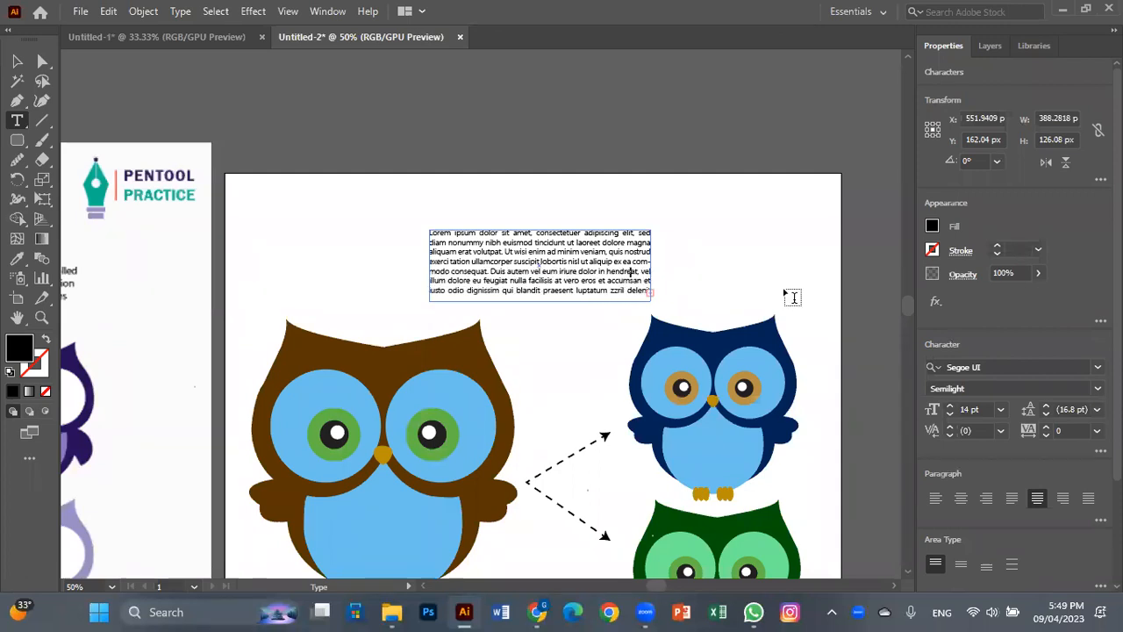
# - Set the placeholder paragraph's font size to 11 pt and move its text frame down about 12 px
pyautogui.click(1000, 409)
pyautogui.press('Escape')
pyautogui.press('Escape')
pyautogui.click(1000, 409)
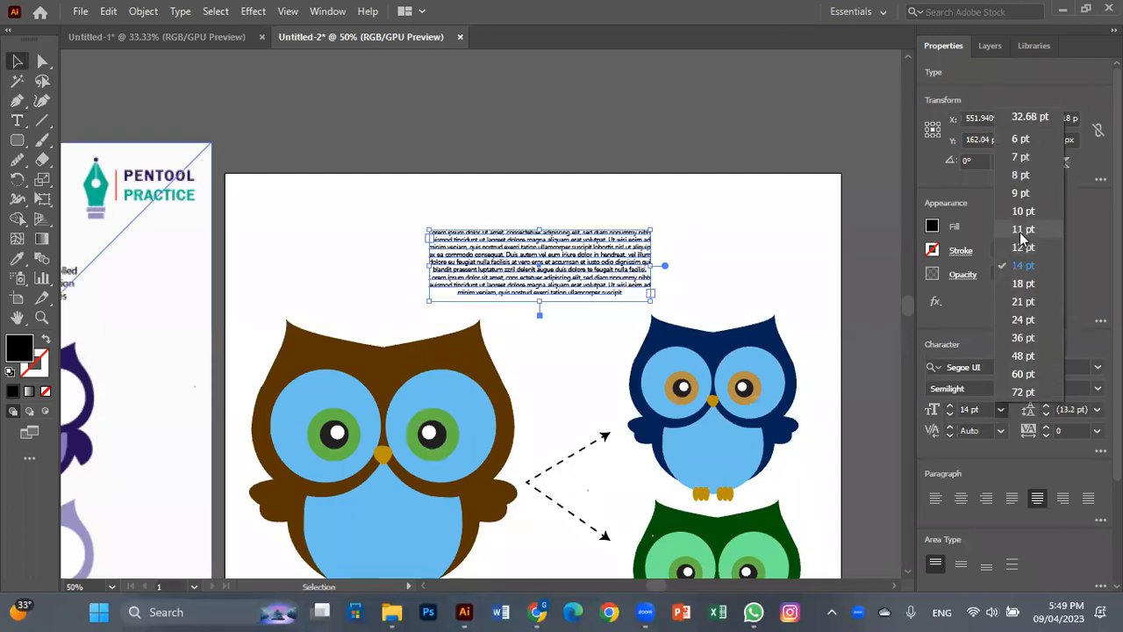
pyautogui.click(1023, 229)
pyautogui.click(465, 215)
pyautogui.moveTo(549, 258); pyautogui.dragTo(549, 263)
# - Compare the placeholder paragraph with the reference sheet's title, intro text and Pentool Practice logo
pyautogui.moveTo(328, 256); pyautogui.dragTo(469, 253)
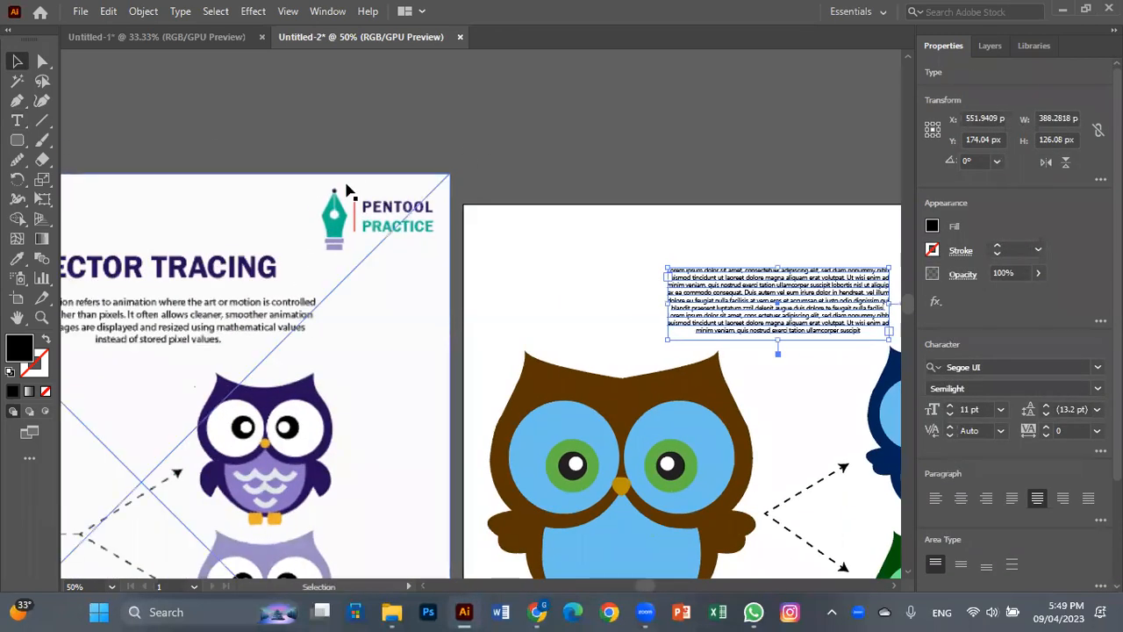
pyautogui.moveTo(308, 321); pyautogui.dragTo(820, 336)
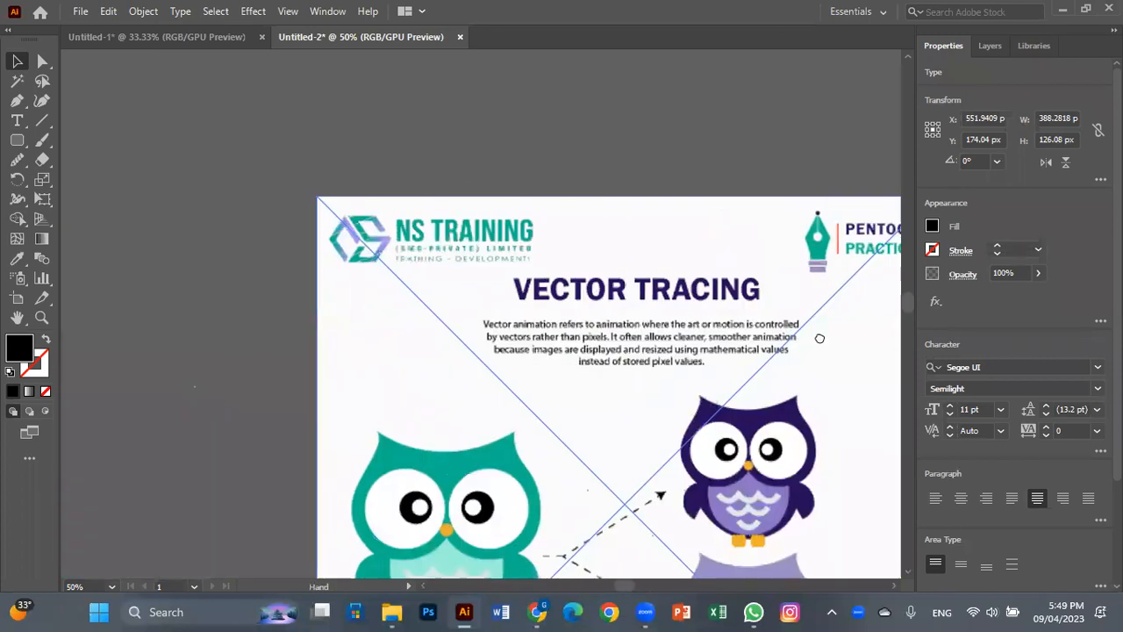
pyautogui.moveTo(701, 245); pyautogui.dragTo(197, 181)
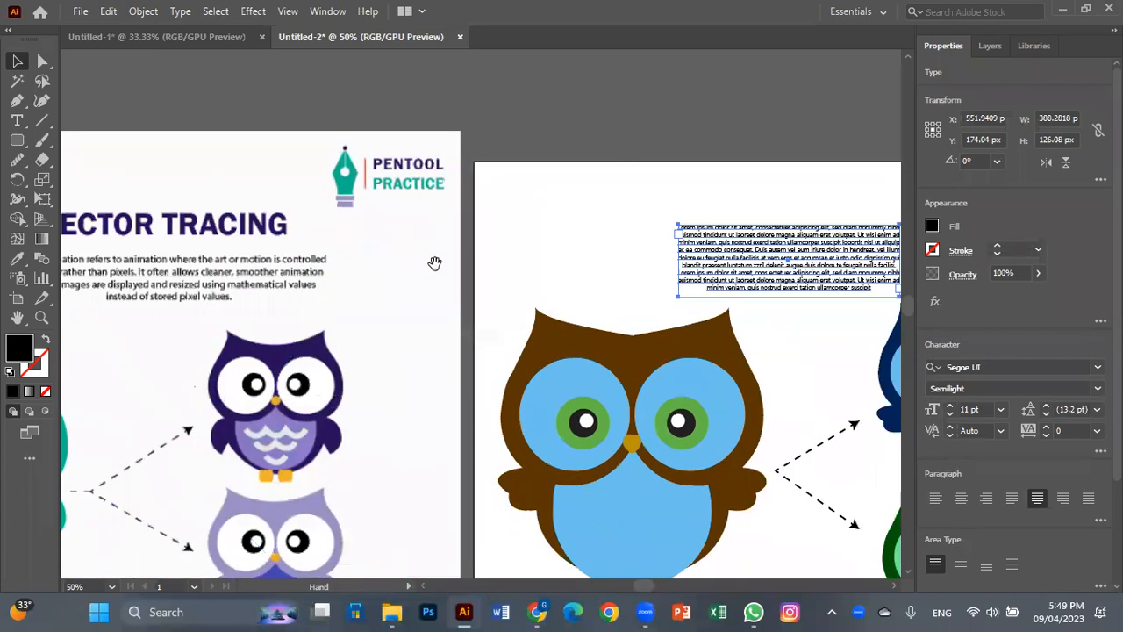
pyautogui.moveTo(435, 264); pyautogui.dragTo(243, 231)
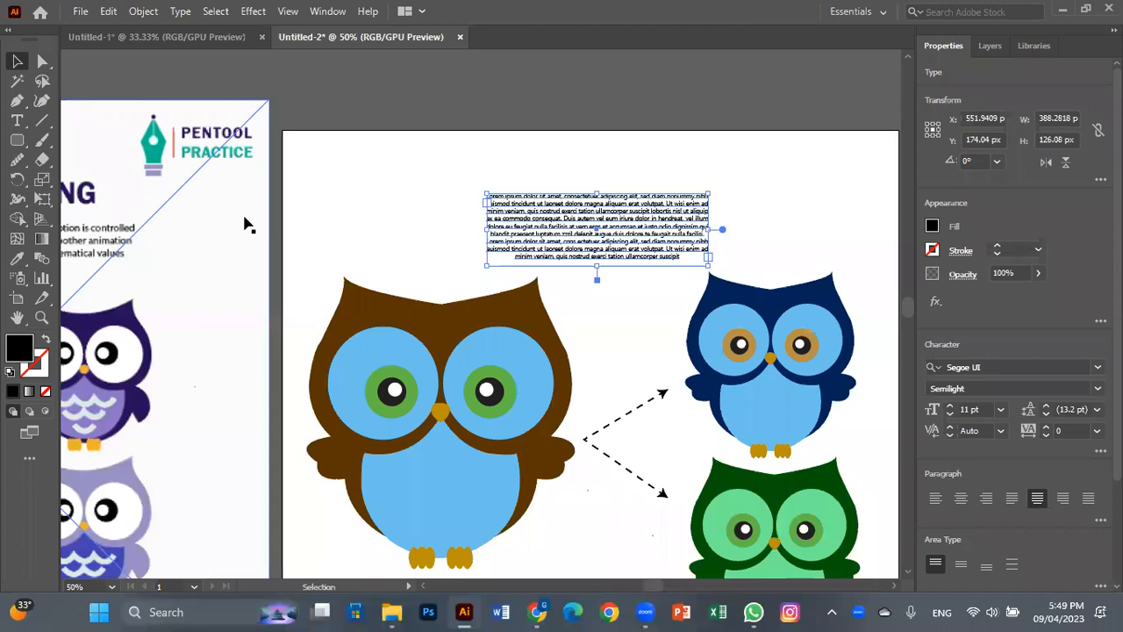
pyautogui.click(645, 327)
pyautogui.moveTo(645, 328); pyautogui.dragTo(510, 337)
pyautogui.moveTo(407, 310); pyautogui.dragTo(563, 294)
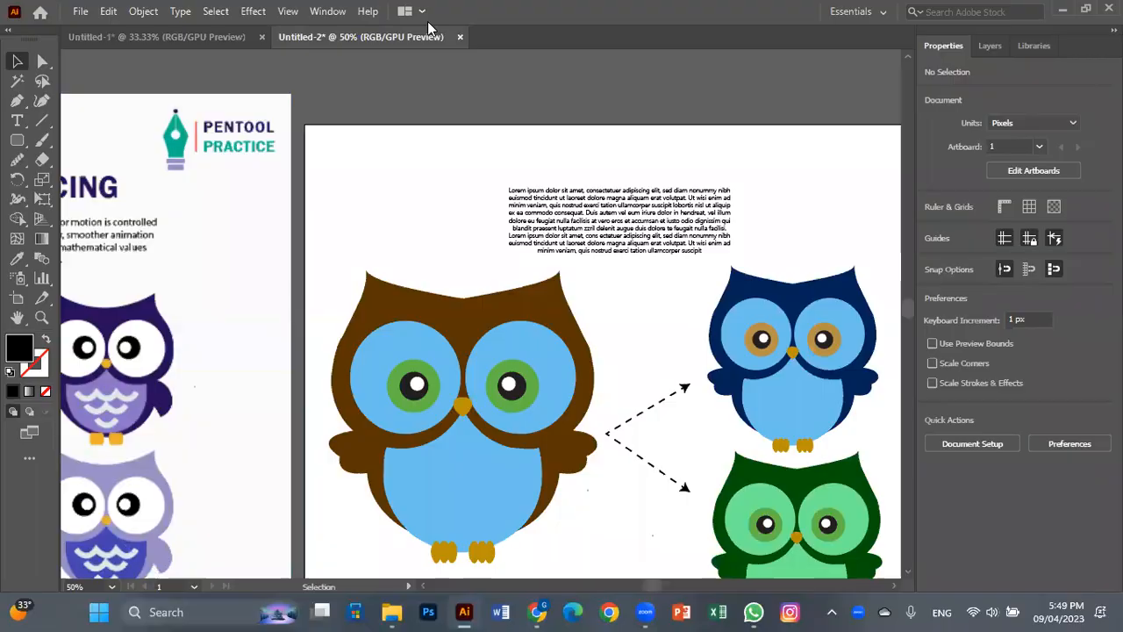
# - Switch to Chrome and search Google Images for "pentool"
pyautogui.hotkey('alt', 'Tab')
pyautogui.click(445, 342)
pyautogui.write('pentool')
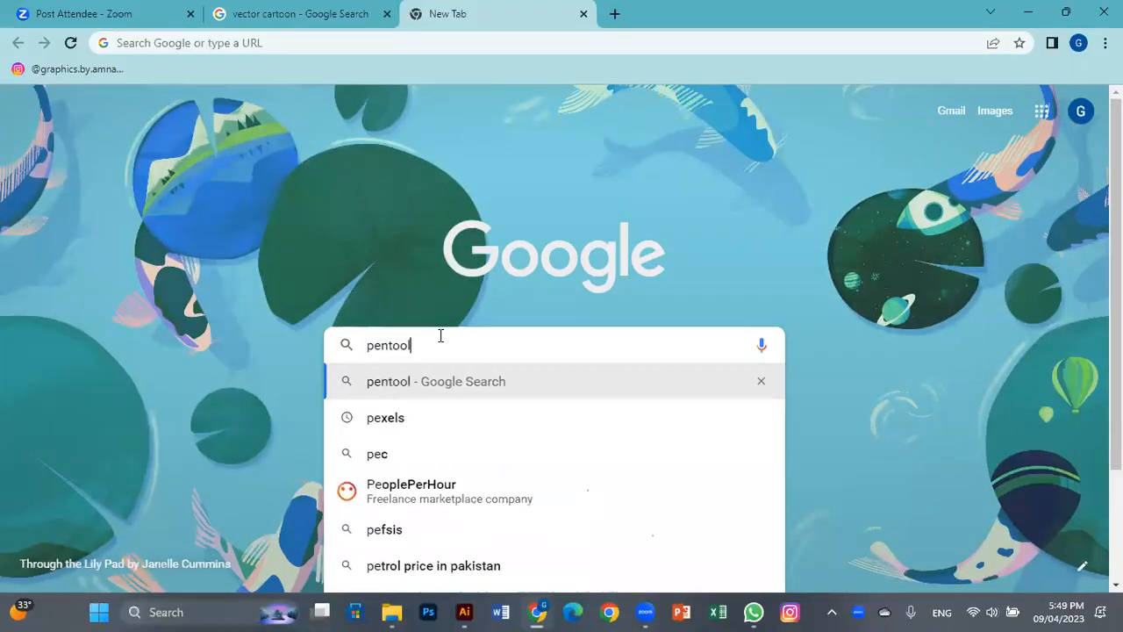
pyautogui.press('Return')
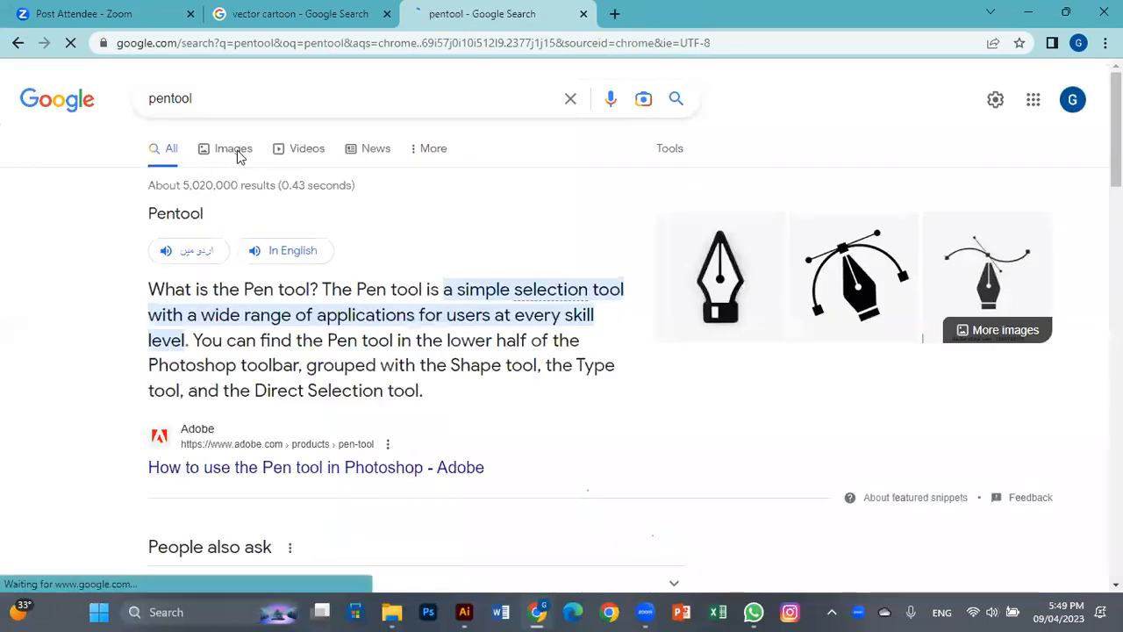
pyautogui.click(236, 163)
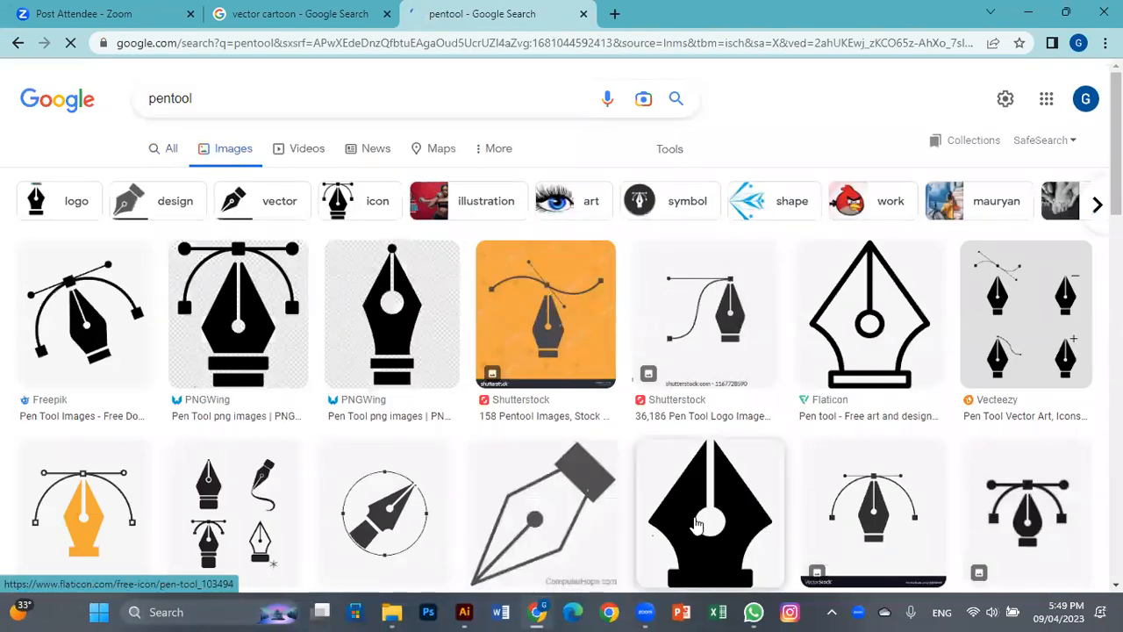
# - Open the solid black Flaticon pen nib result and copy its image
pyautogui.click(711, 518)
pyautogui.rightClick(840, 303)
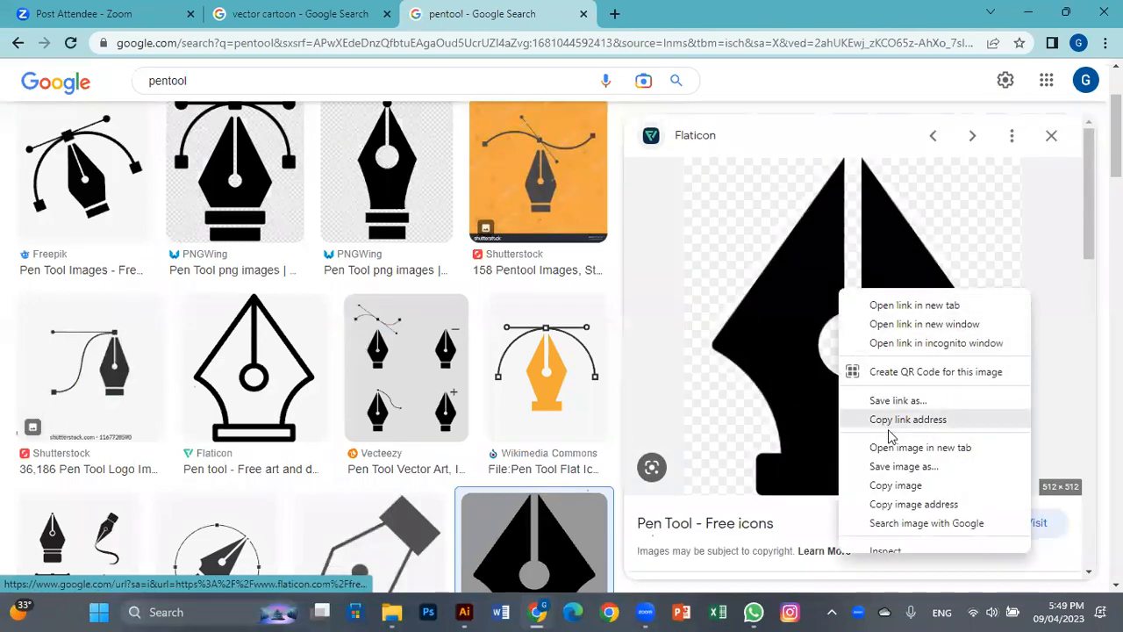
pyautogui.click(931, 488)
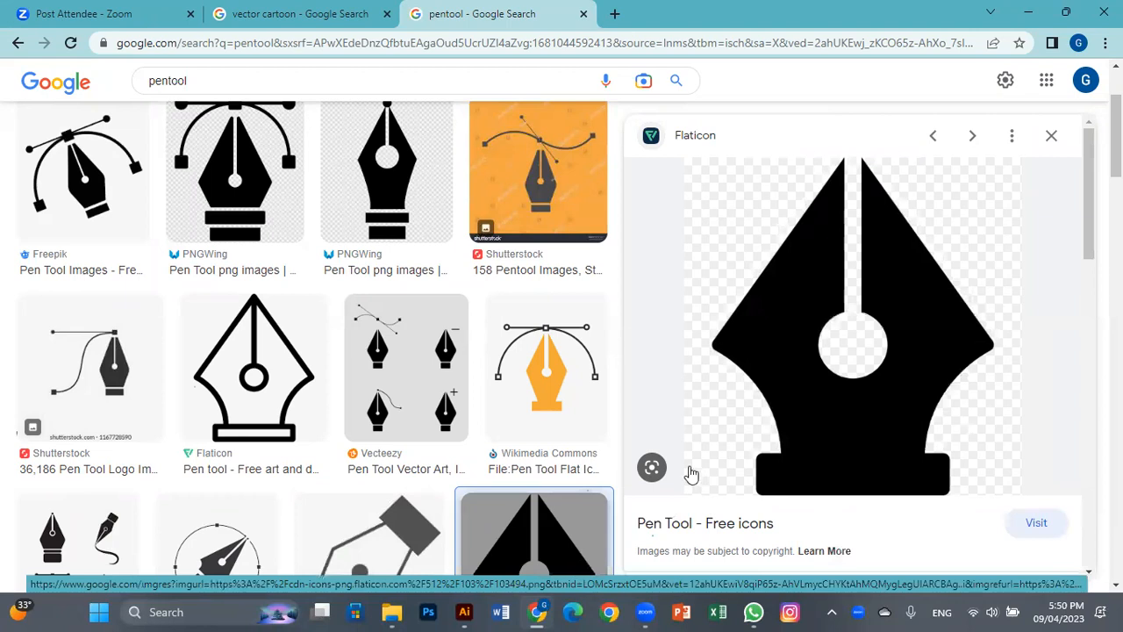
# - Browse the pentool image results for a pen nib icon that suits the sheet's logo
pyautogui.scroll(-5, 691, 473)
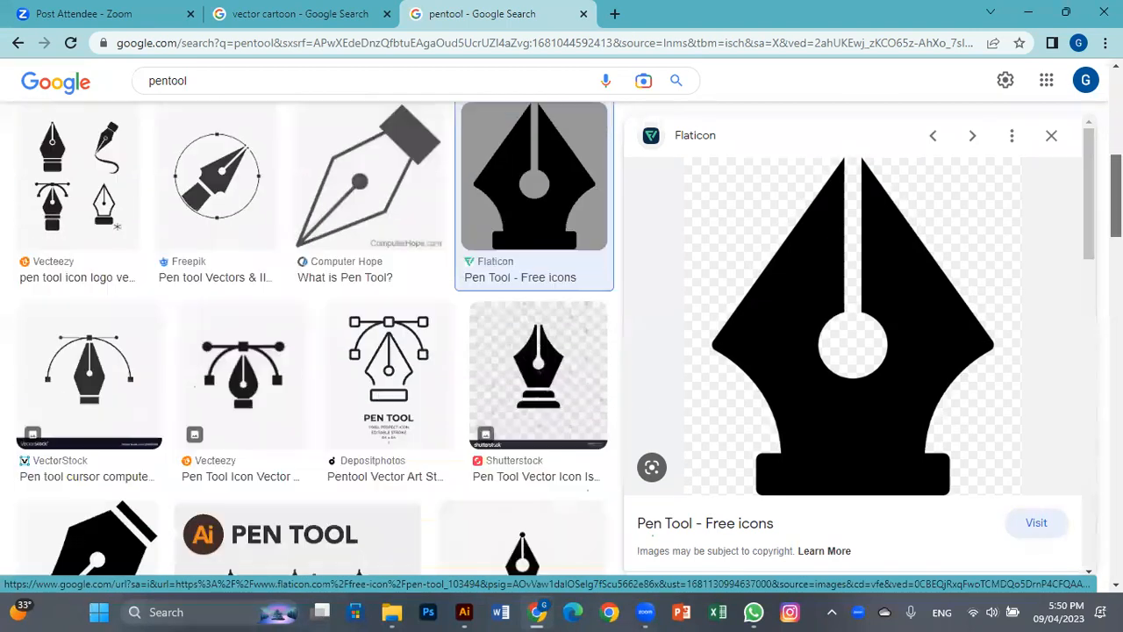
pyautogui.scroll(-1, 307, 342)
pyautogui.scroll(-5, 313, 342)
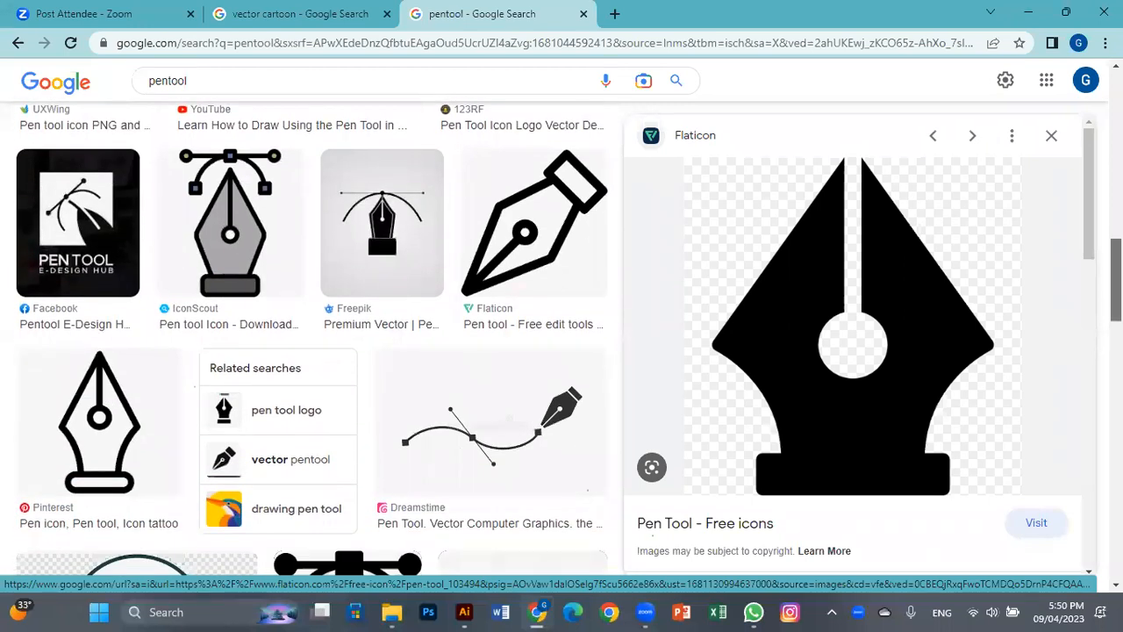
pyautogui.scroll(-5, 313, 342)
pyautogui.scroll(-3, 312, 342)
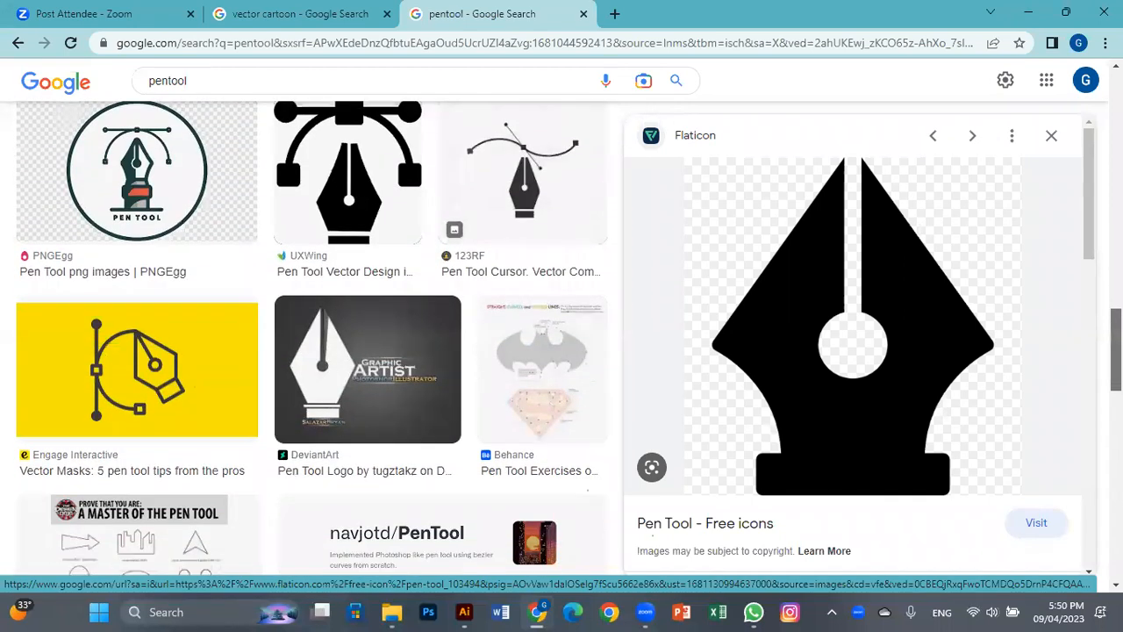
pyautogui.scroll(-2, 312, 342)
pyautogui.scroll(5, 312, 342)
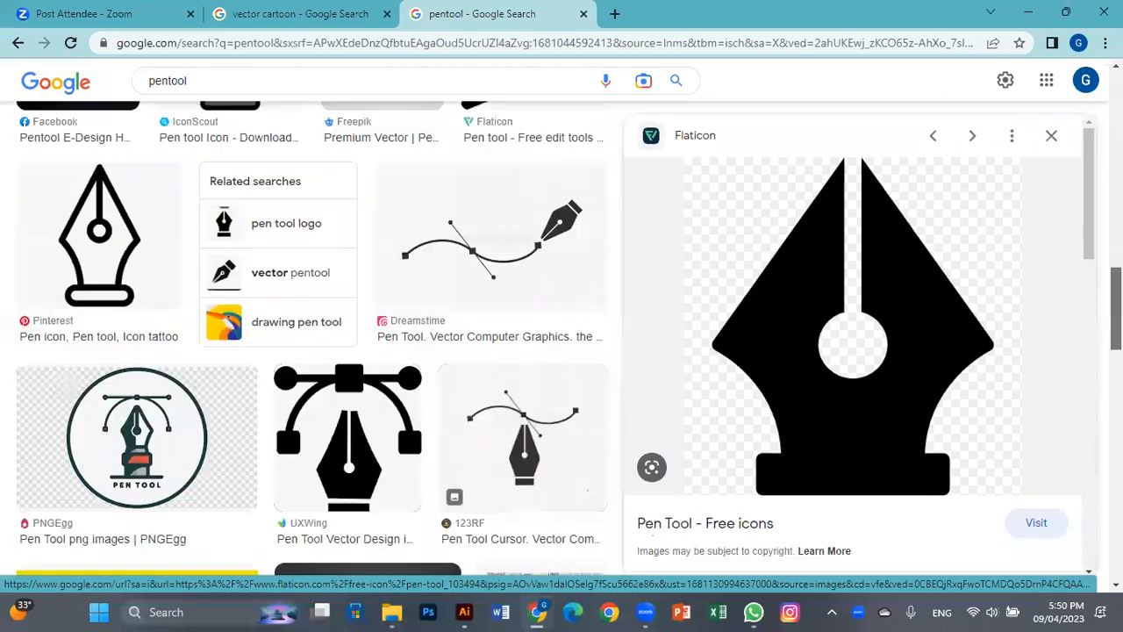
pyautogui.scroll(-1, 312, 342)
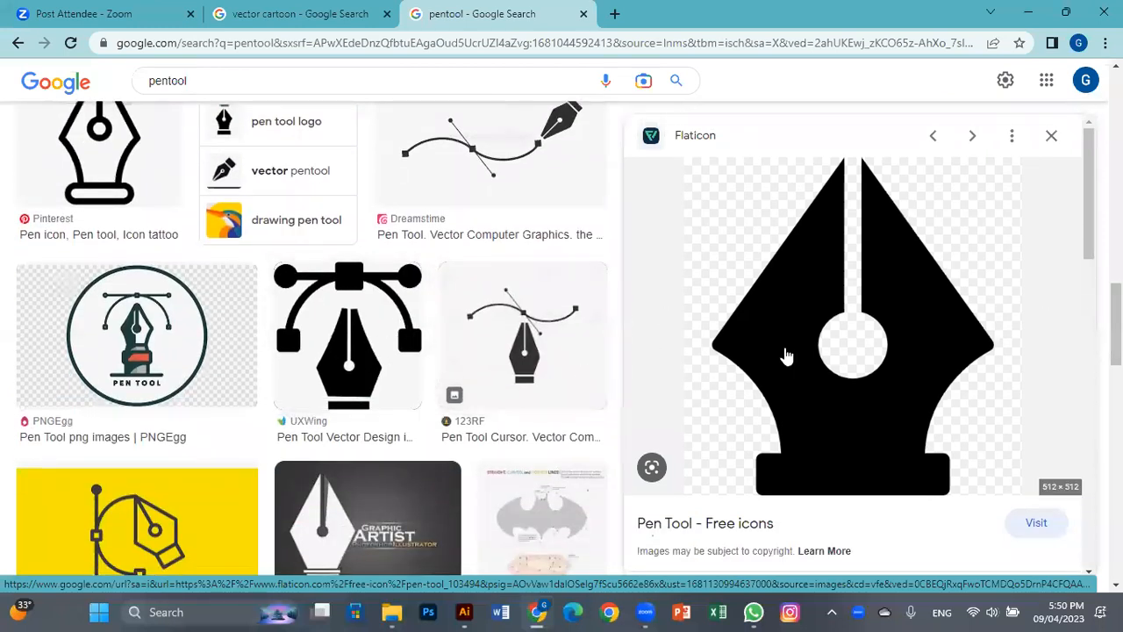
pyautogui.scroll(5, 300, 342)
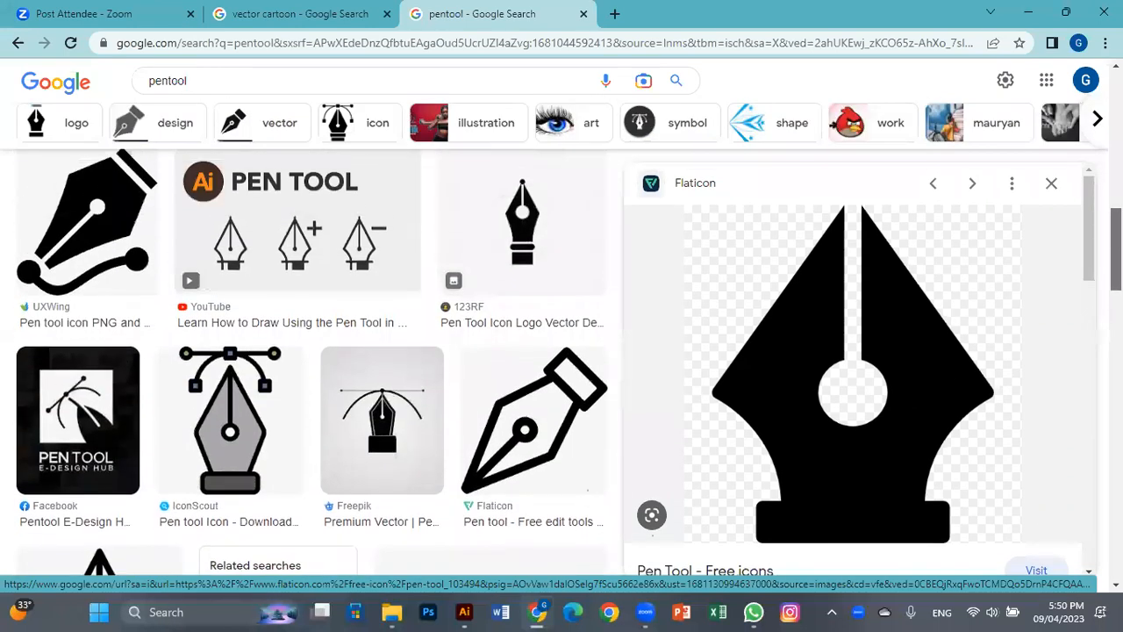
pyautogui.scroll(3, 694, 263)
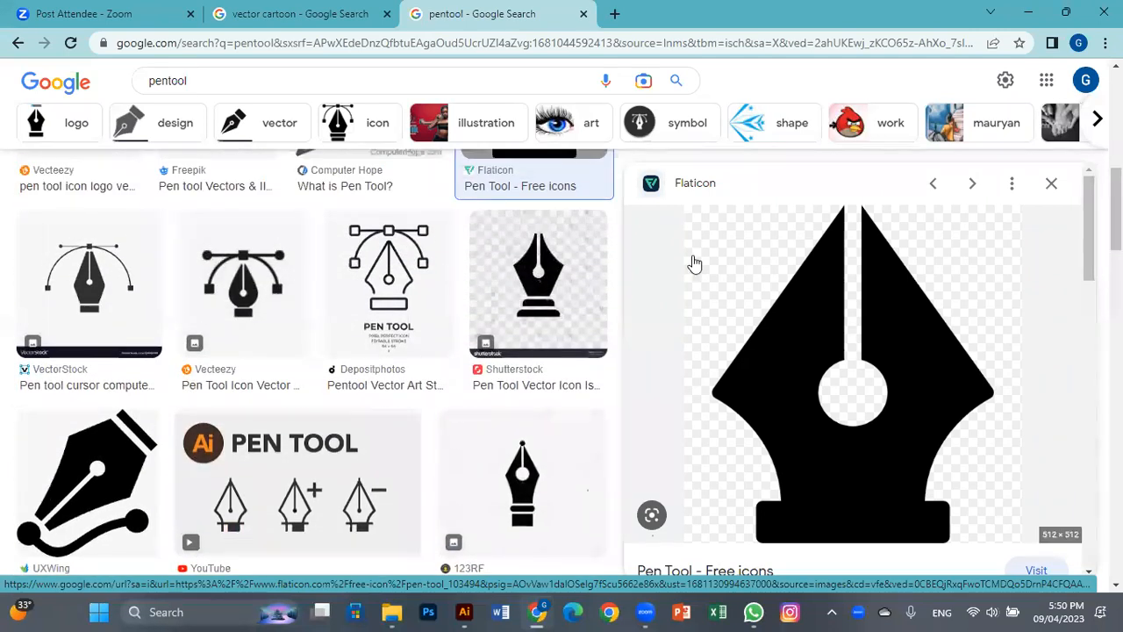
# - Try the Shutterstock pen nib image in the Illustrator document and remove the pasted copy
pyautogui.click(538, 281)
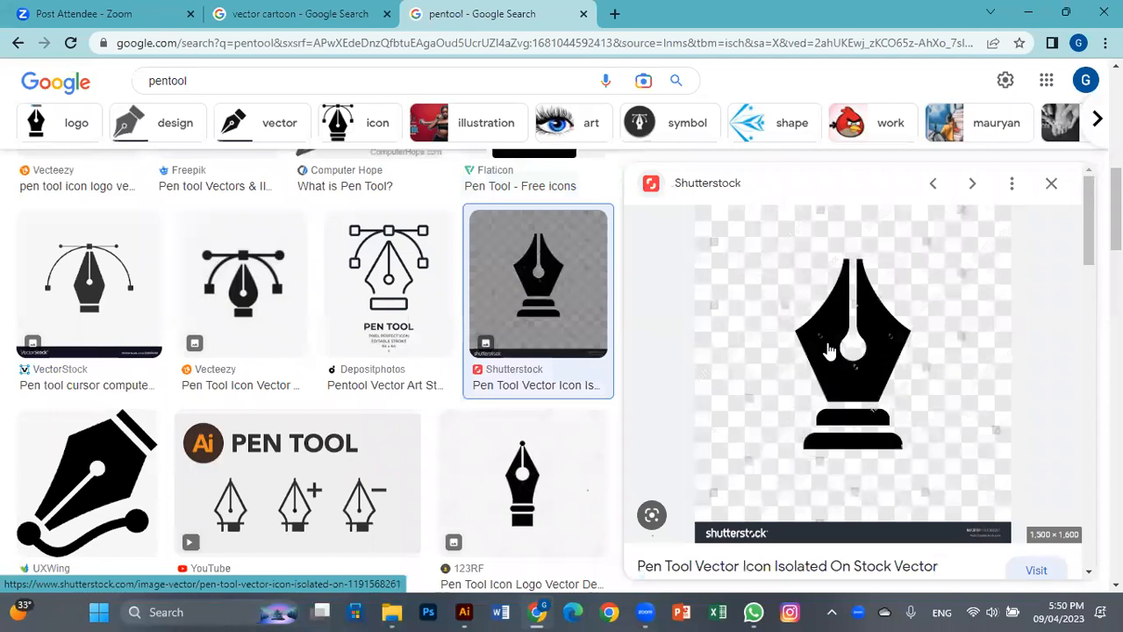
pyautogui.rightClick(828, 344)
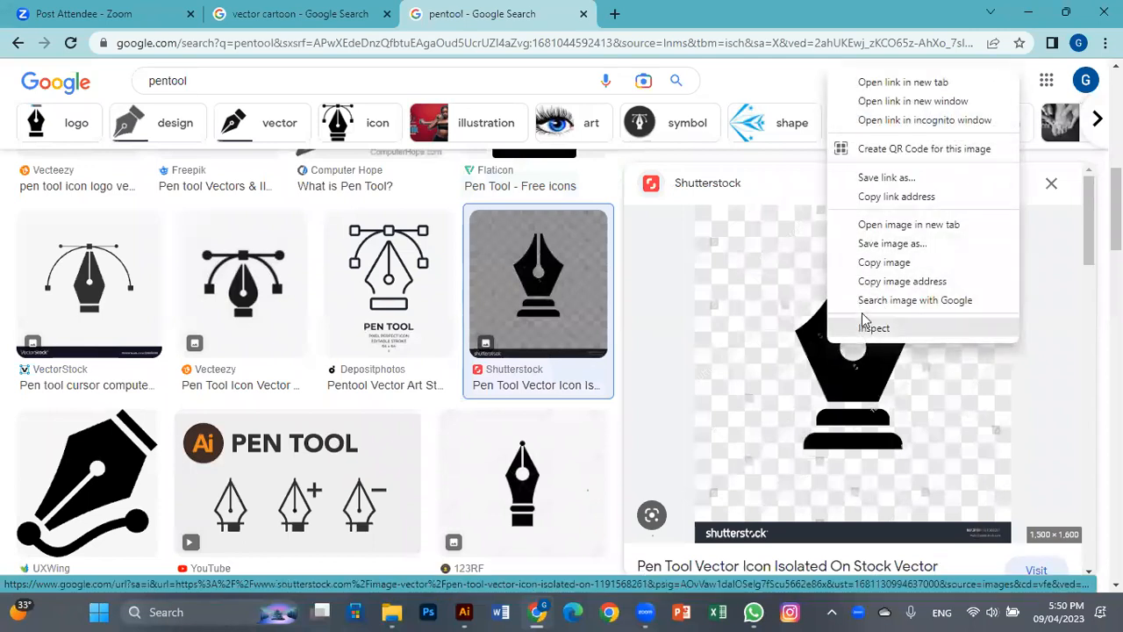
pyautogui.click(877, 262)
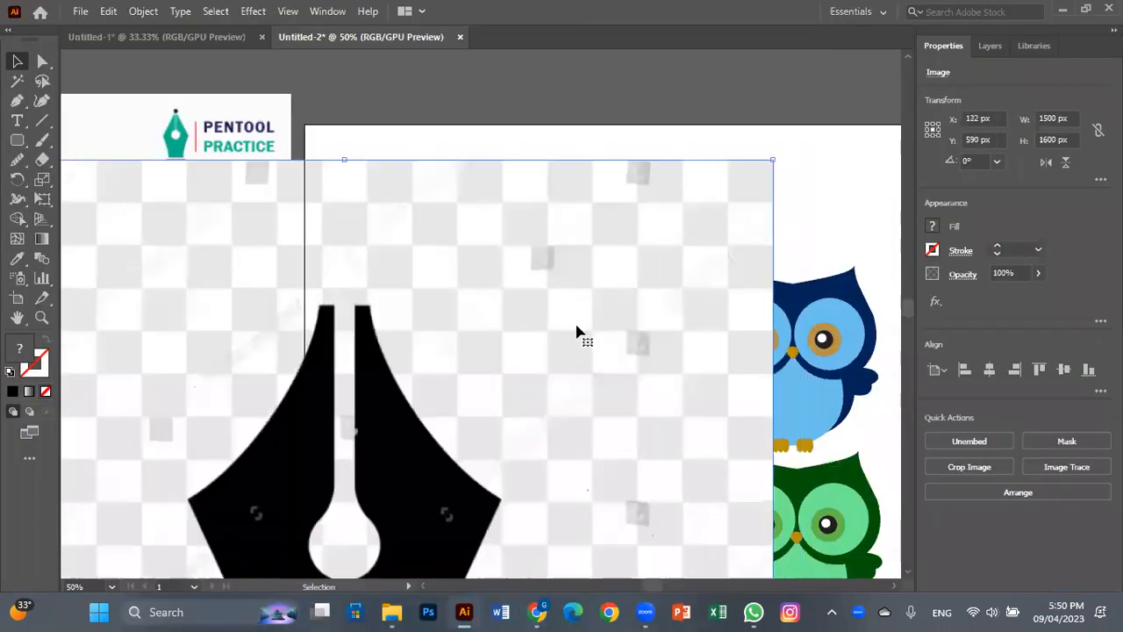
pyautogui.press('Delete')
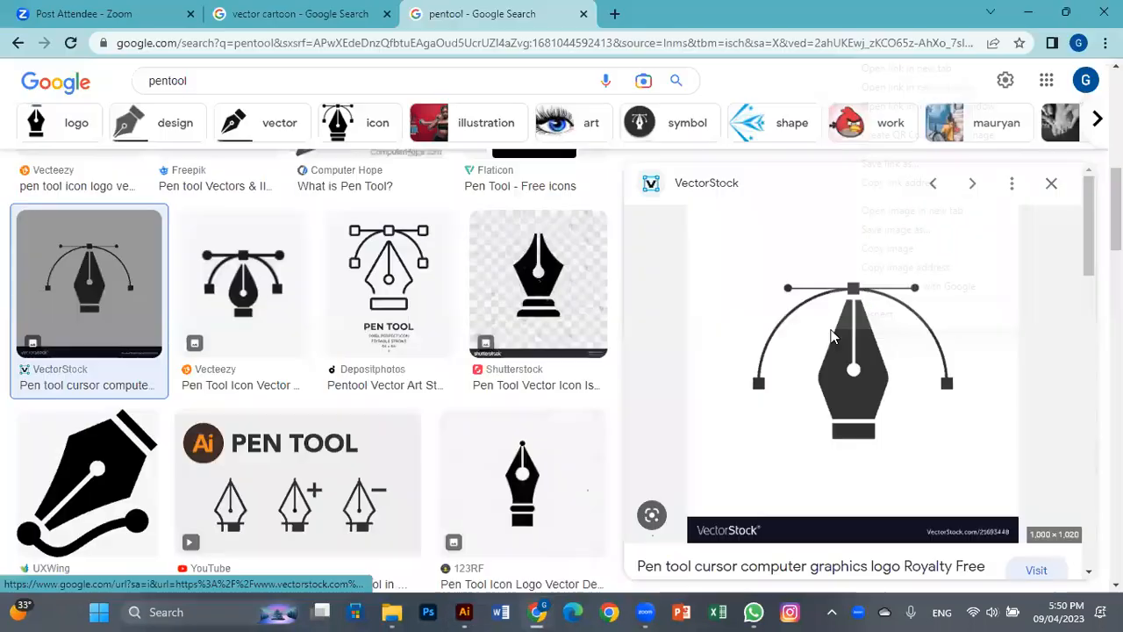
# - Copy the VectorStock pen tool image with the curved handles and paste it into the Illustrator document
pyautogui.rightClick(832, 328)
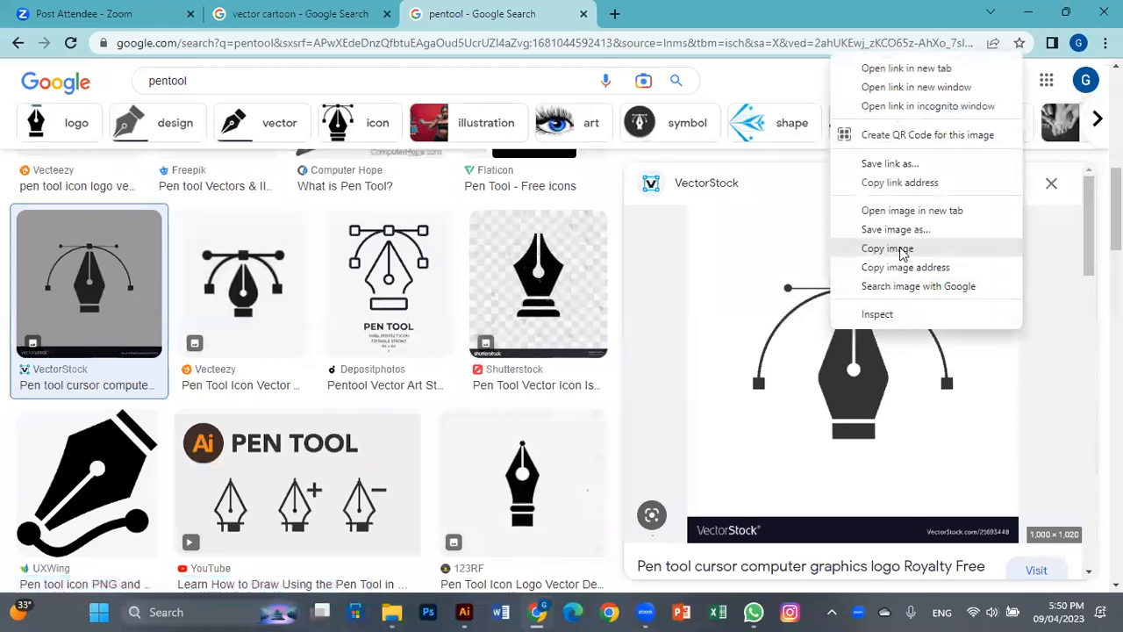
pyautogui.click(887, 249)
pyautogui.click(479, 611)
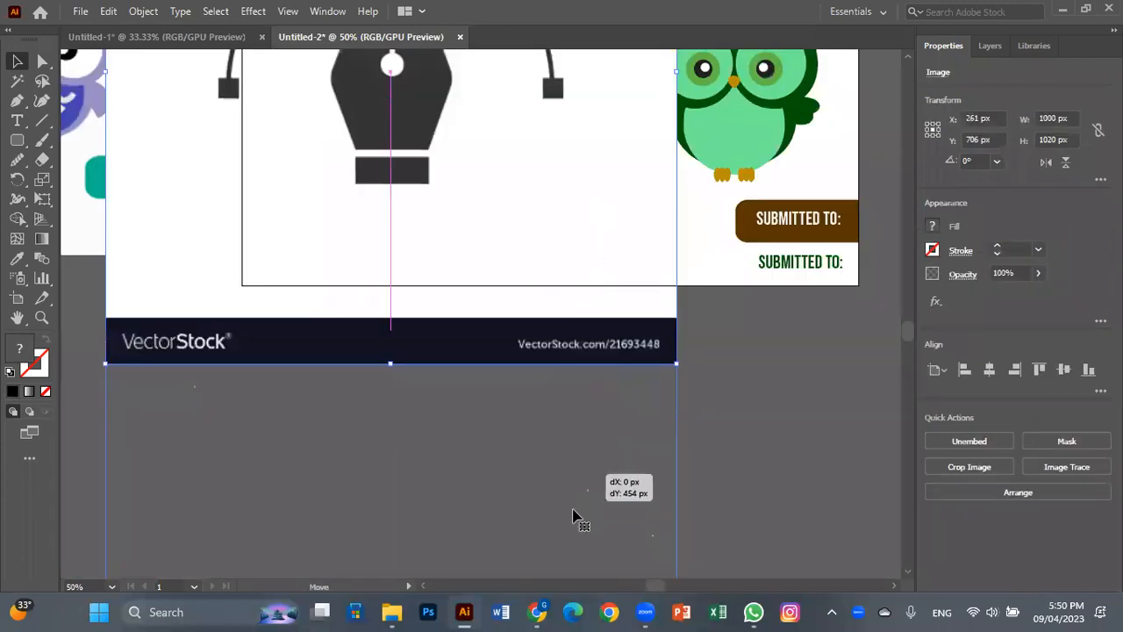
# - Move the pasted pen tool image below the artboard and scale it down to about 695 by 709 px
pyautogui.moveTo(571, 519); pyautogui.dragTo(626, 446)
pyautogui.moveTo(620, 292); pyautogui.dragTo(623, 351)
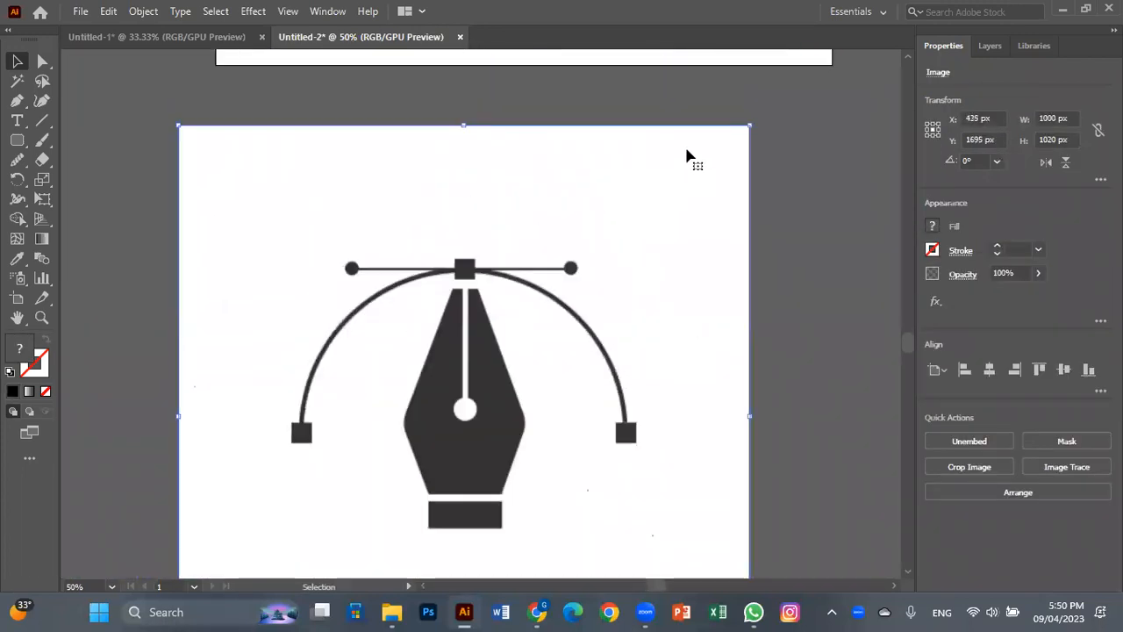
pyautogui.moveTo(748, 128); pyautogui.dragTo(576, 301)
pyautogui.moveTo(506, 431); pyautogui.dragTo(554, 244)
# - Check the trace preset samples in Untitled-1 and trace the pen tool image in Untitled-2 with the 3 Colors preset
pyautogui.click(206, 36)
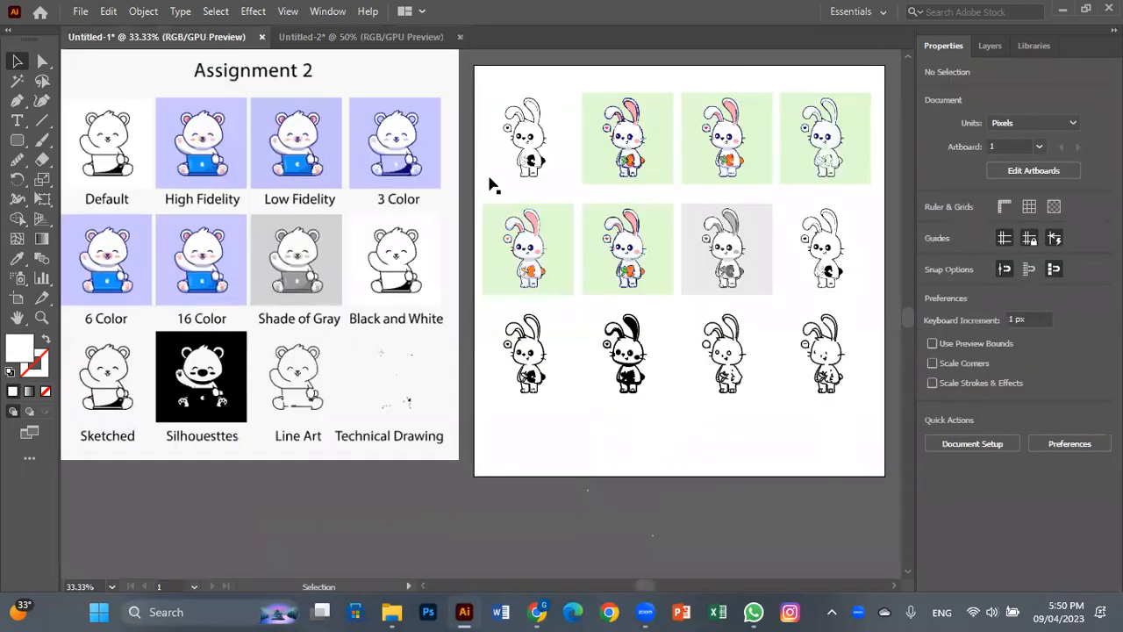
pyautogui.click(337, 38)
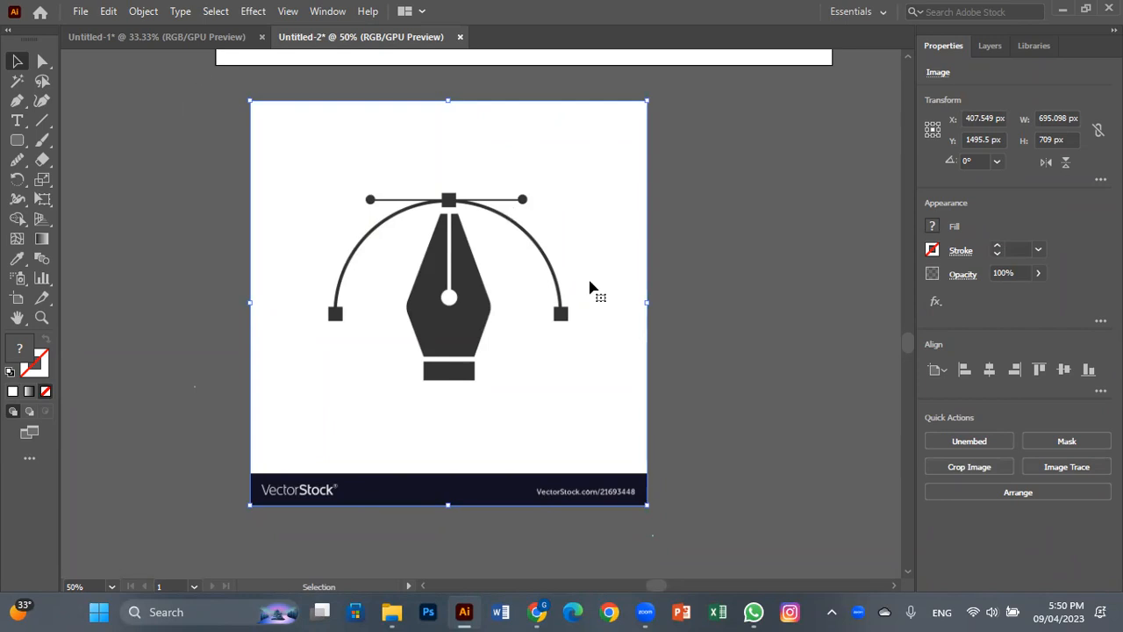
pyautogui.click(1076, 470)
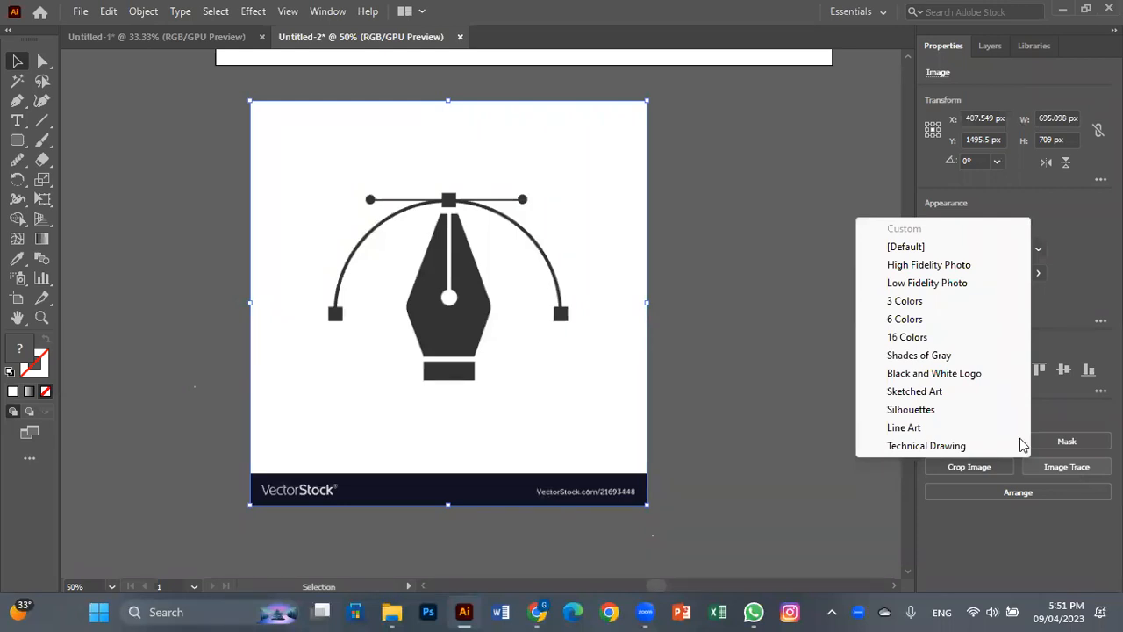
pyautogui.click(932, 312)
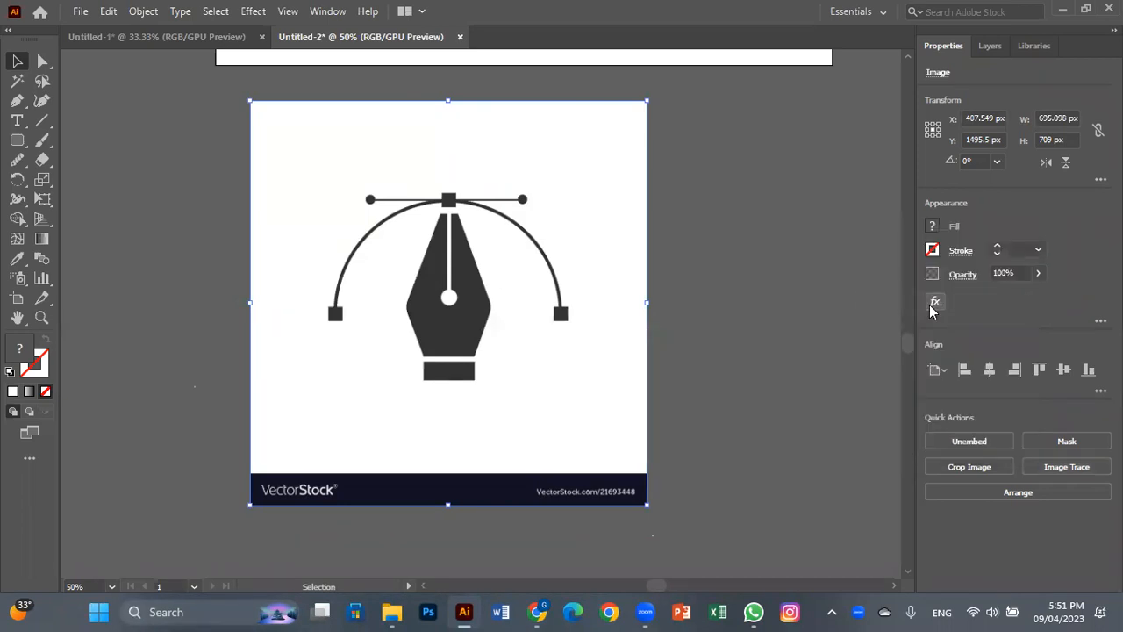
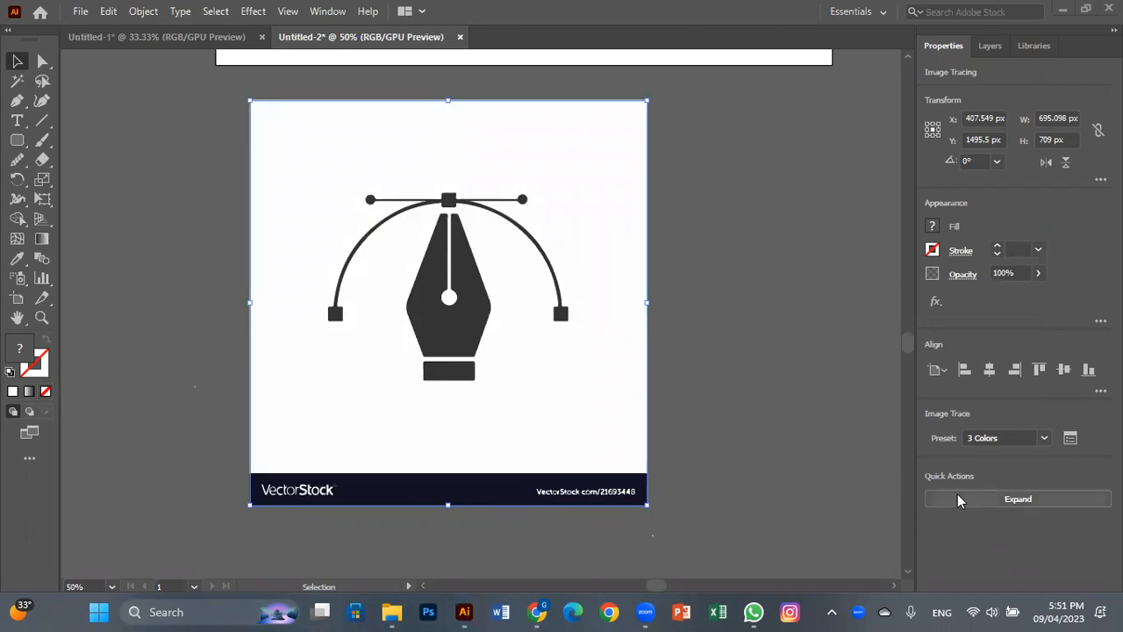
# - Expand the traced pen tool image, ungroup it into separate shapes and clear the selection
pyautogui.click(1007, 498)
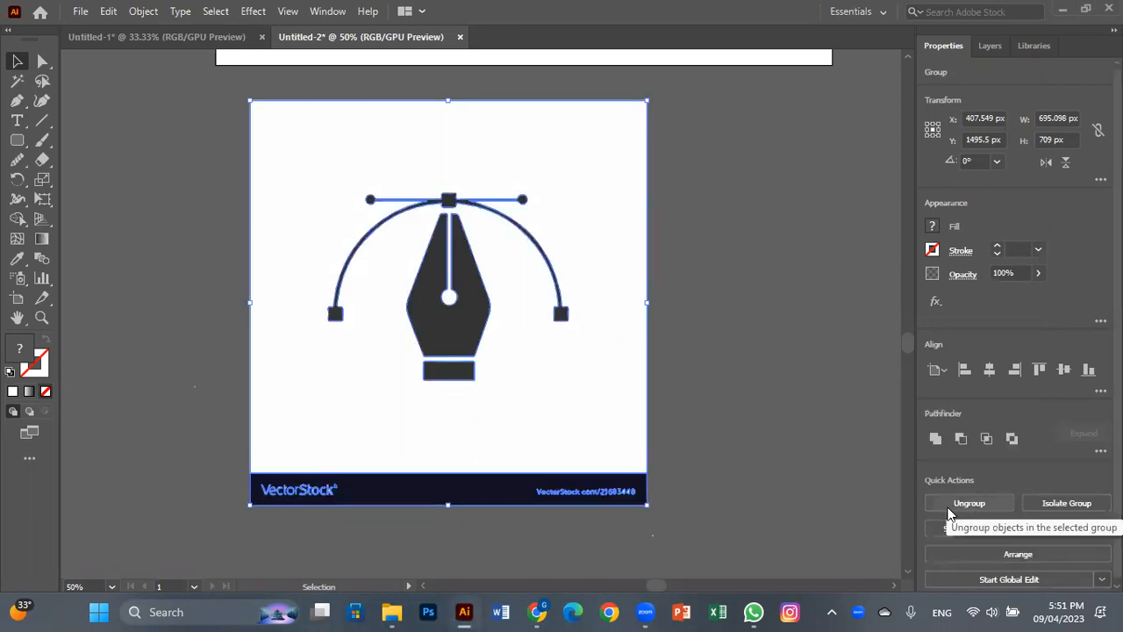
pyautogui.click(969, 505)
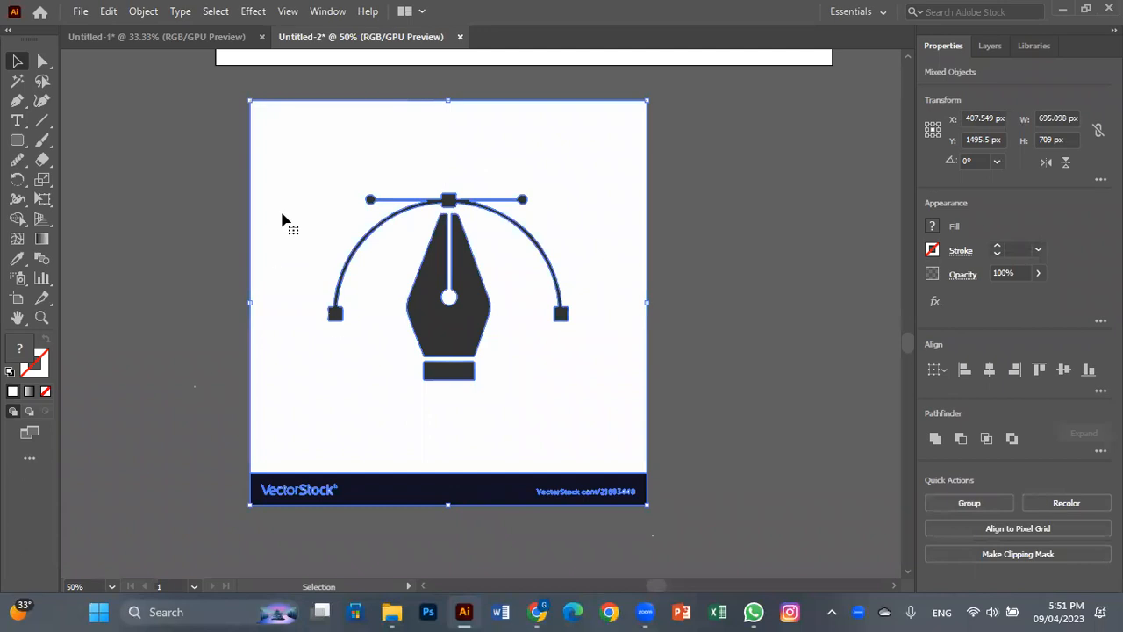
pyautogui.click(771, 288)
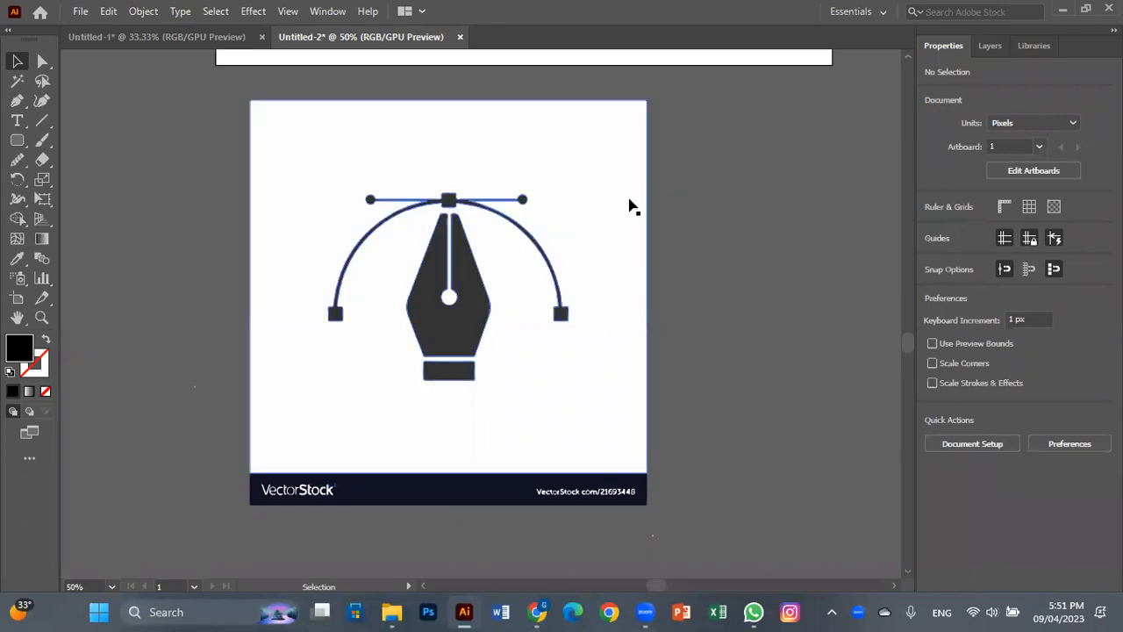
# - Delete the white background shape around the traced pen tool icon
pyautogui.click(529, 124)
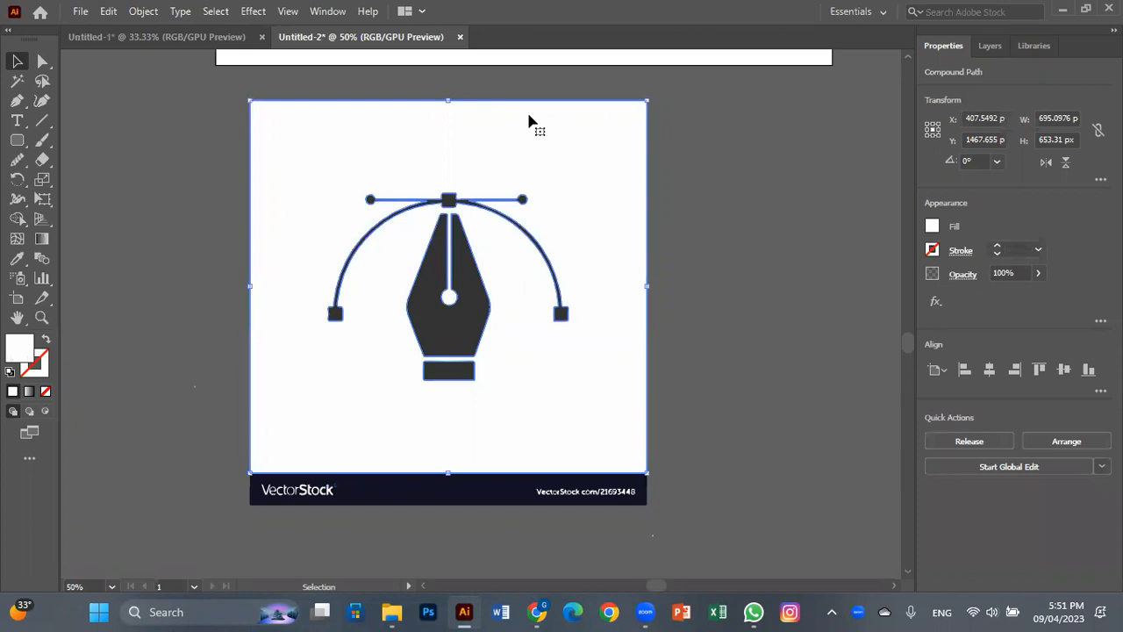
pyautogui.press('Delete')
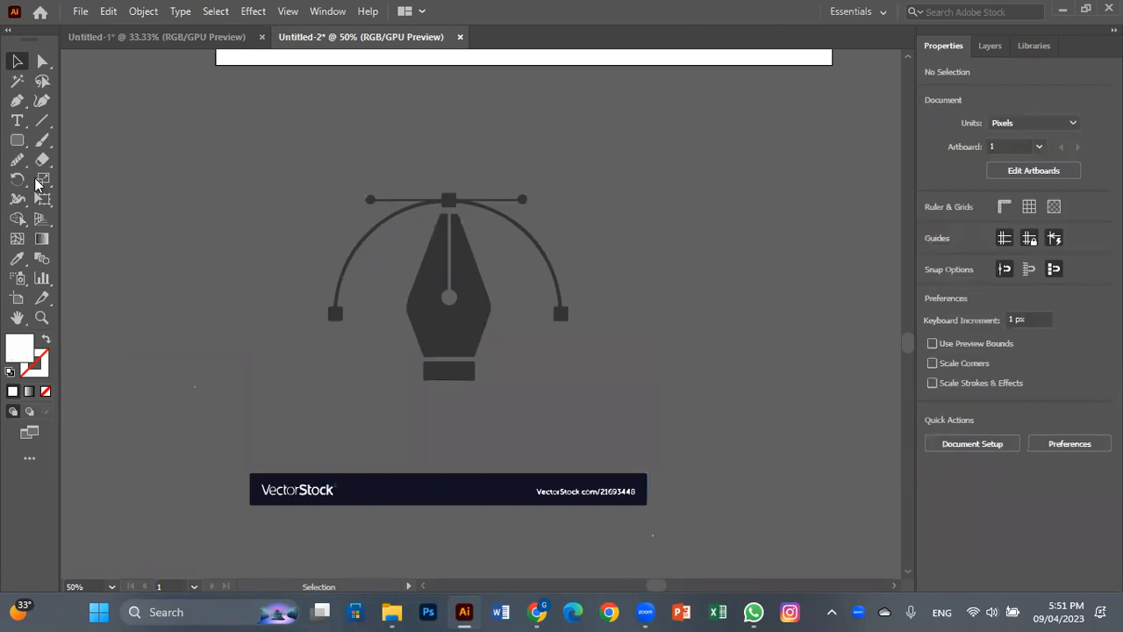
# - Fill the whole traced pen tool icon with the dark brown sampled from the empty submission bar
pyautogui.moveTo(505, 357); pyautogui.dragTo(395, 168)
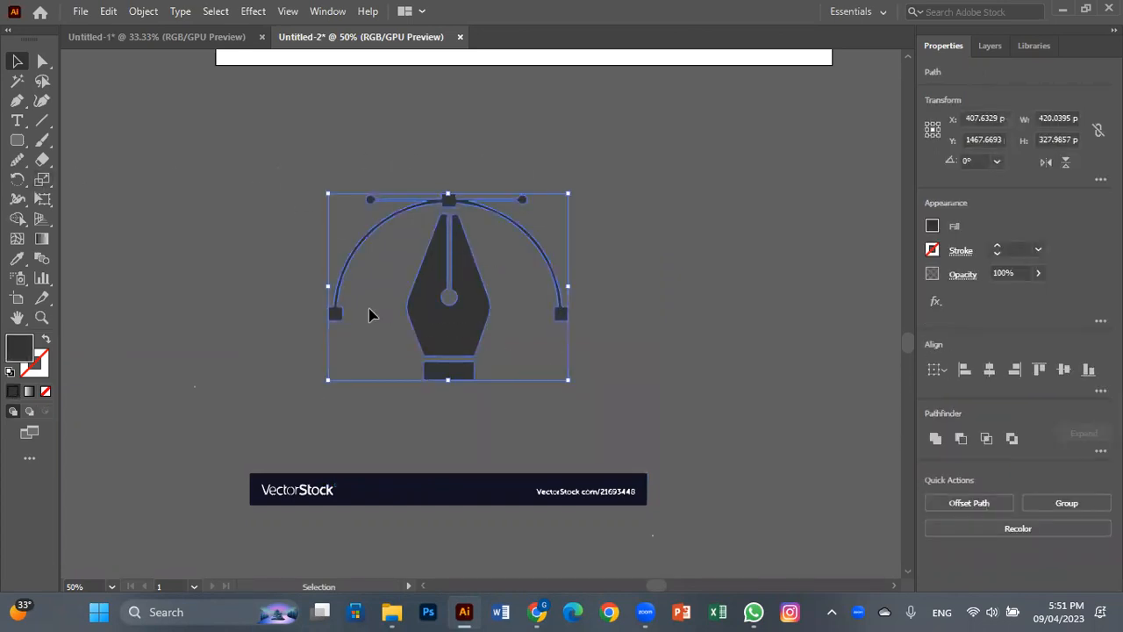
pyautogui.click(17, 257)
pyautogui.scroll(5, 492, 291)
pyautogui.hscroll(2, 412, 254)
pyautogui.click(246, 163)
pyautogui.click(16, 61)
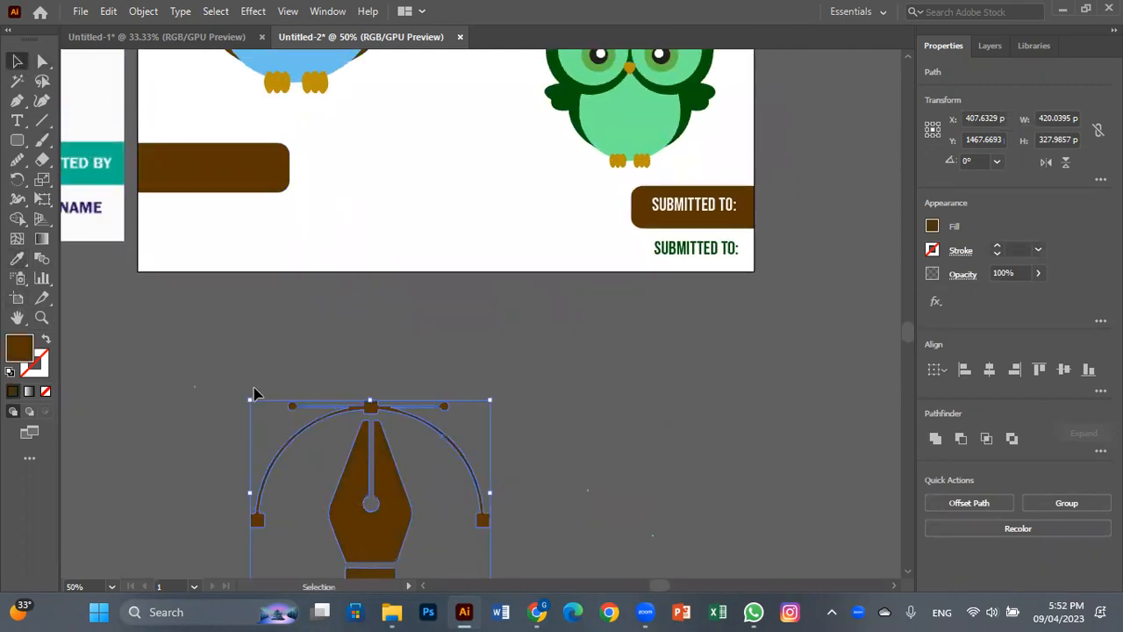
# - Recolor the icon's arc and handle line with the light blue sampled from the brown owl's belly
pyautogui.click(253, 390)
pyautogui.click(367, 404)
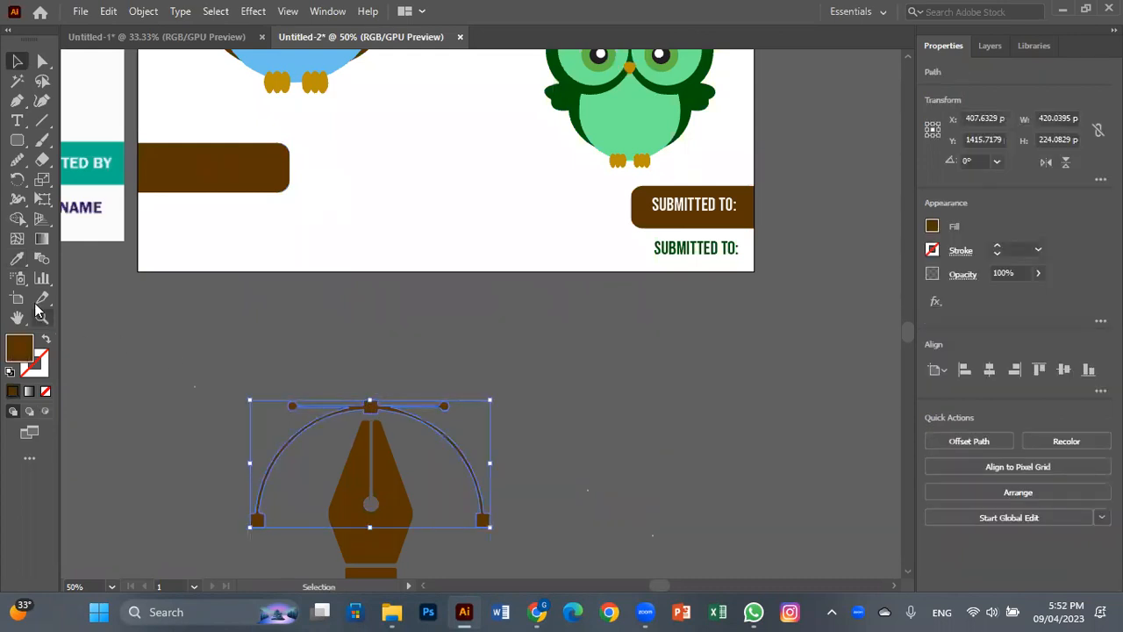
pyautogui.click(15, 260)
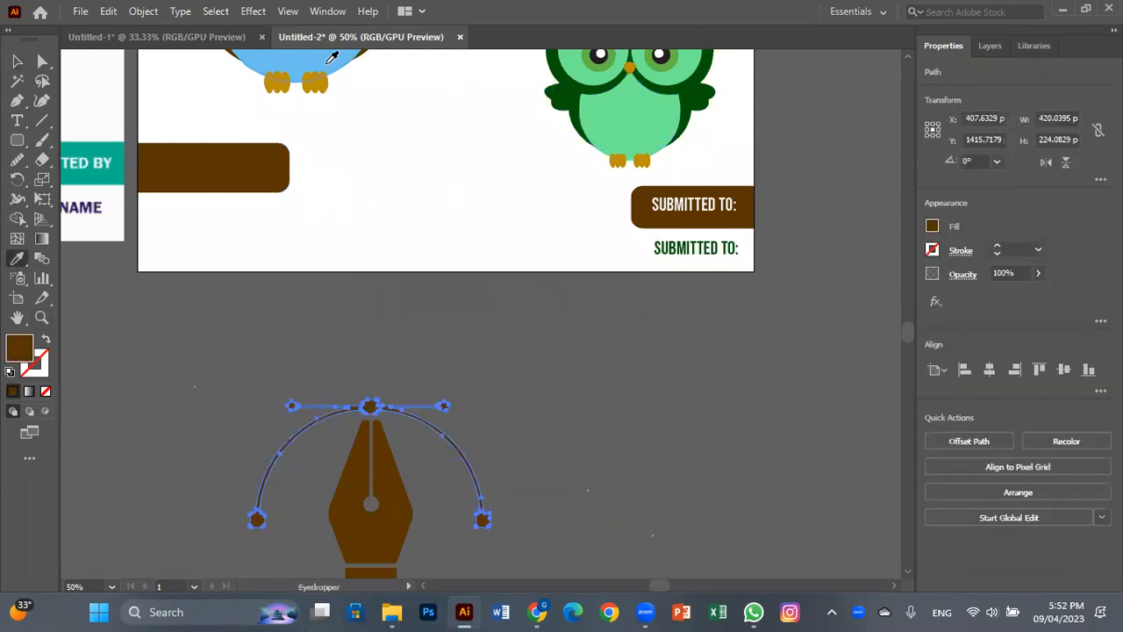
pyautogui.click(277, 75)
pyautogui.click(17, 61)
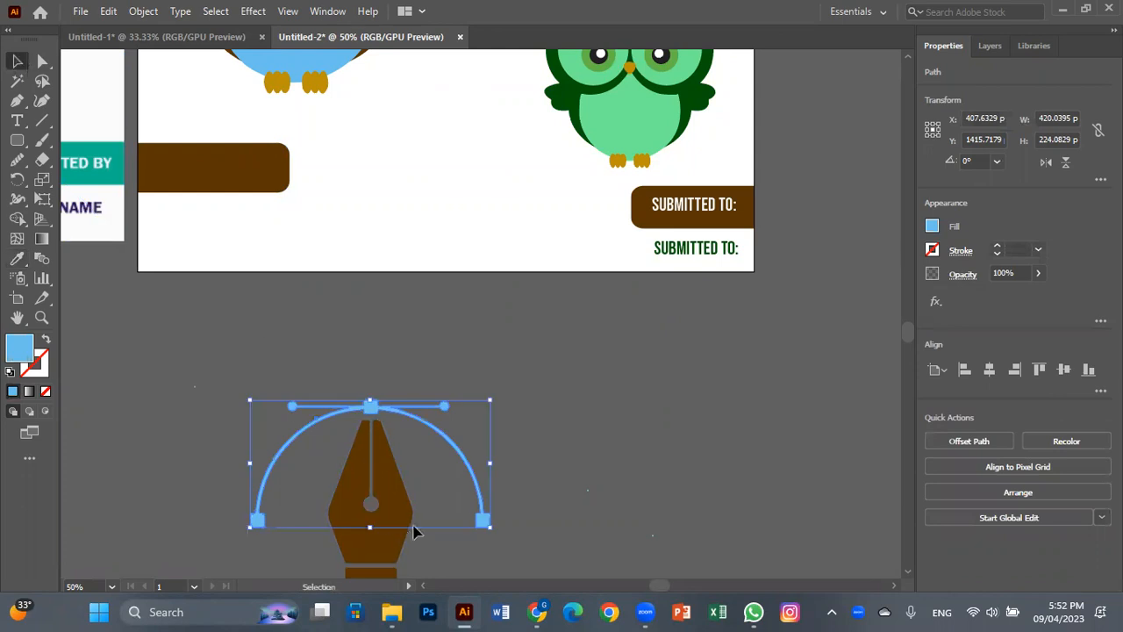
pyautogui.click(599, 461)
pyautogui.moveTo(599, 459); pyautogui.dragTo(576, 351)
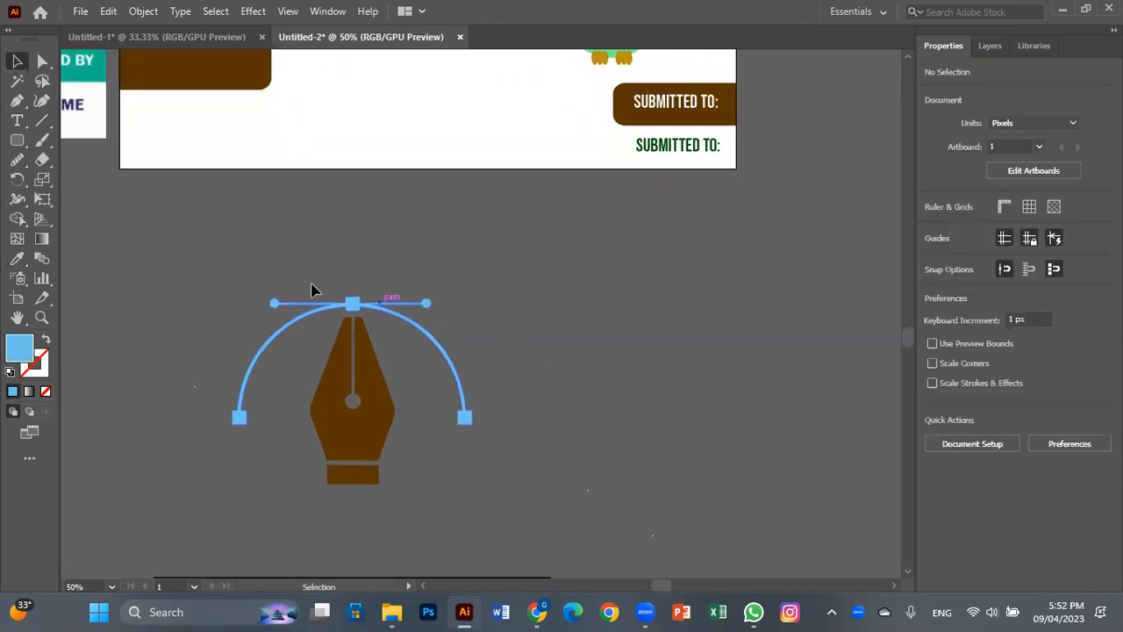
# - Recolor the small rectangle at the nib's base with the dark green sampled from the green owl
pyautogui.click(394, 430)
pyautogui.click(525, 455)
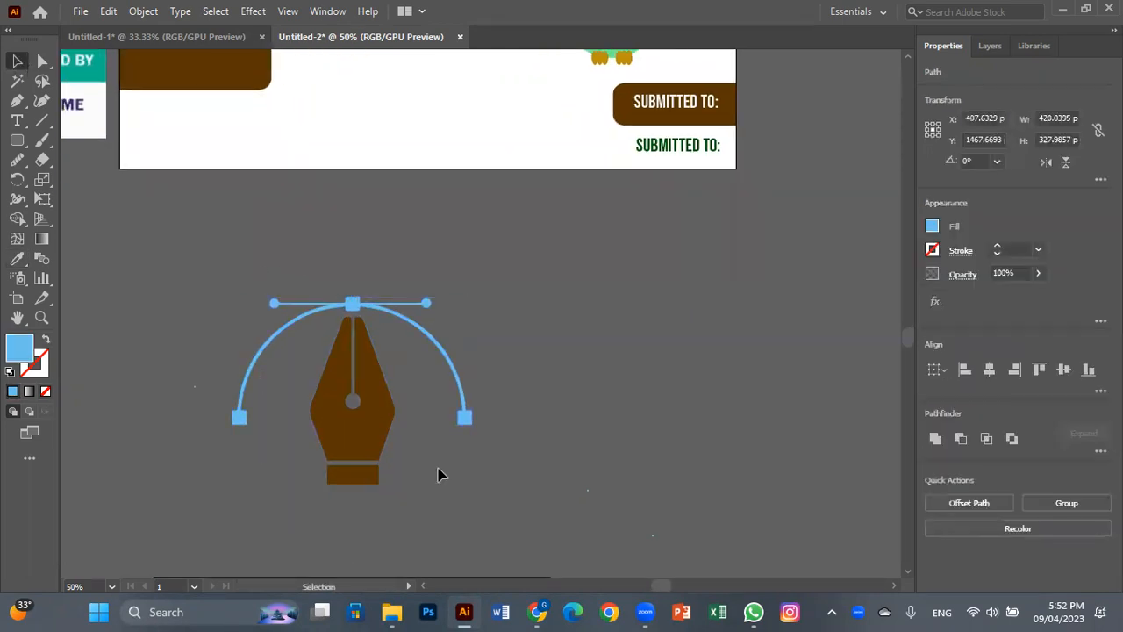
pyautogui.click(354, 475)
pyautogui.moveTo(545, 319); pyautogui.dragTo(376, 459)
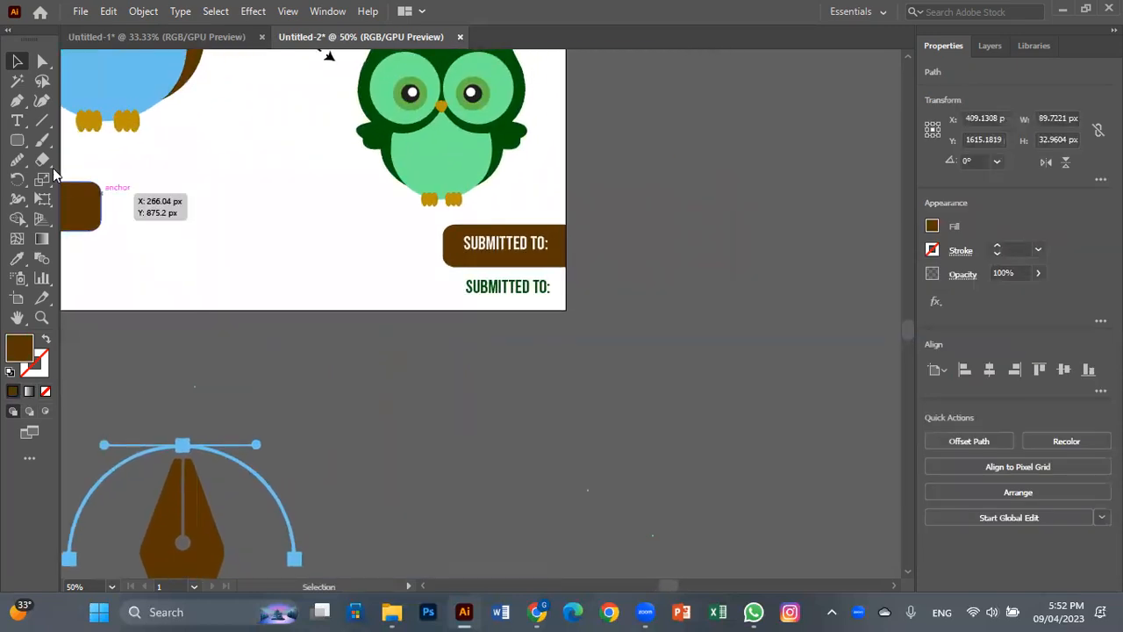
pyautogui.click(17, 258)
pyautogui.click(384, 130)
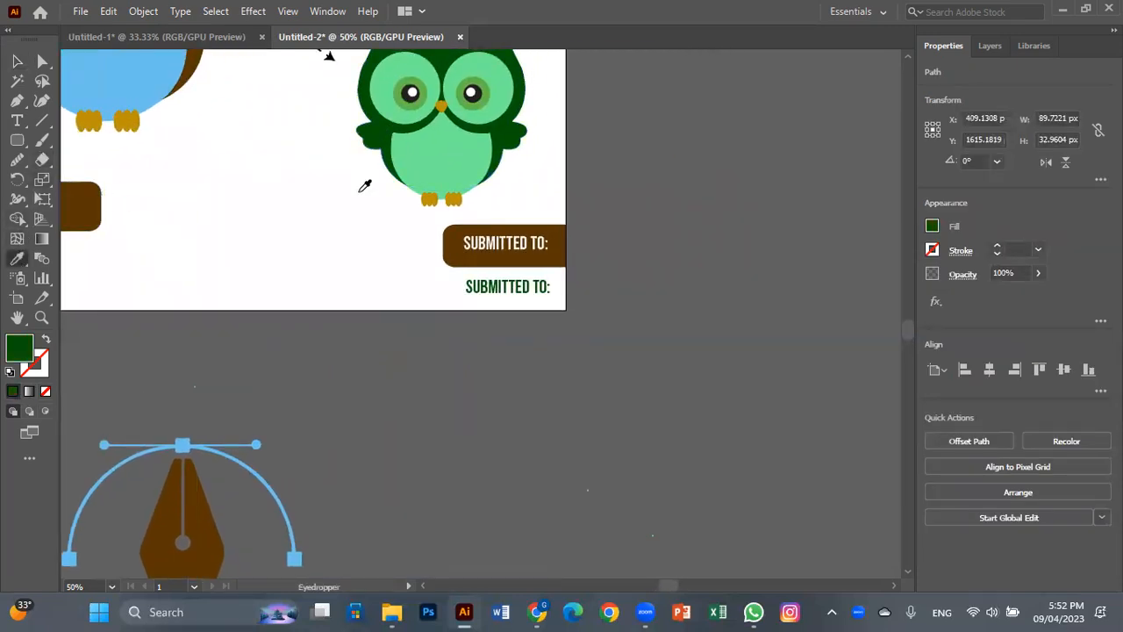
pyautogui.scroll(-2, 521, 231)
pyautogui.hscroll(-3, 521, 230)
pyautogui.click(17, 63)
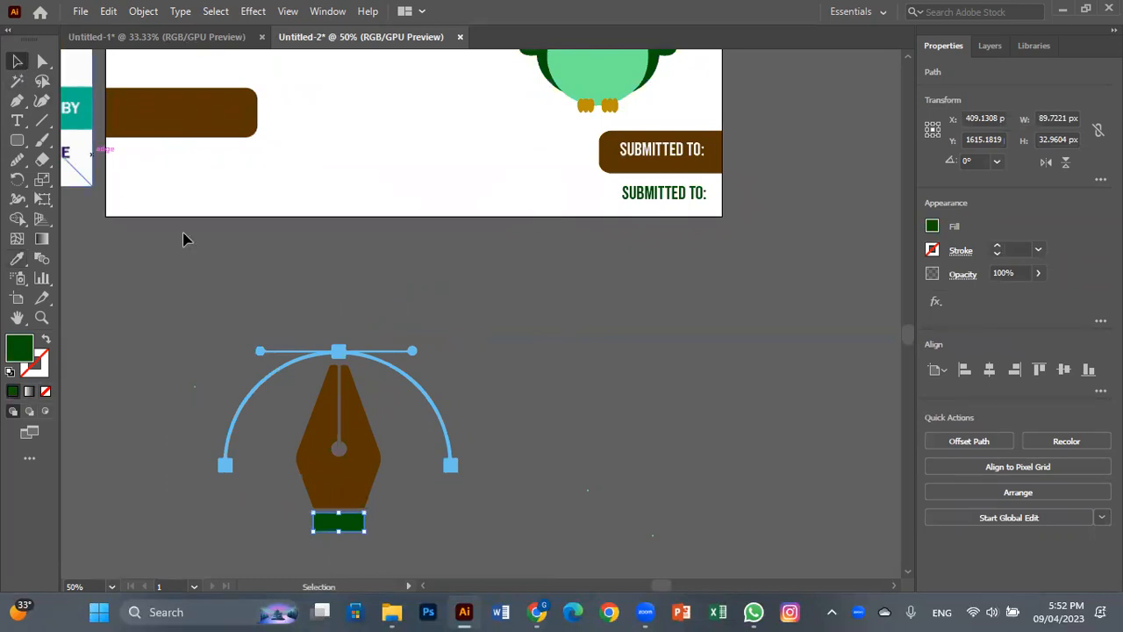
# - Scale the complete pen tool icon down to logo size and place it on the artboard above the blue owl
pyautogui.moveTo(387, 518); pyautogui.dragTo(392, 522)
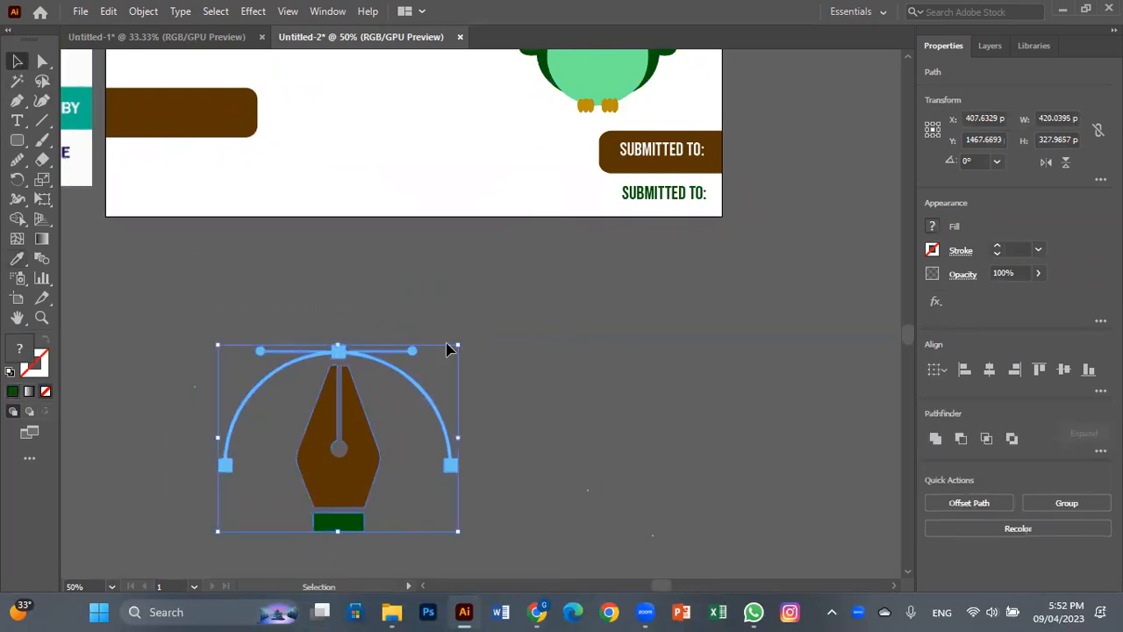
pyautogui.moveTo(458, 345); pyautogui.dragTo(373, 457)
pyautogui.moveTo(277, 500); pyautogui.dragTo(434, 237)
pyautogui.moveTo(479, 195); pyautogui.dragTo(456, 200)
pyautogui.click(629, 405)
pyautogui.moveTo(578, 348); pyautogui.dragTo(947, 355)
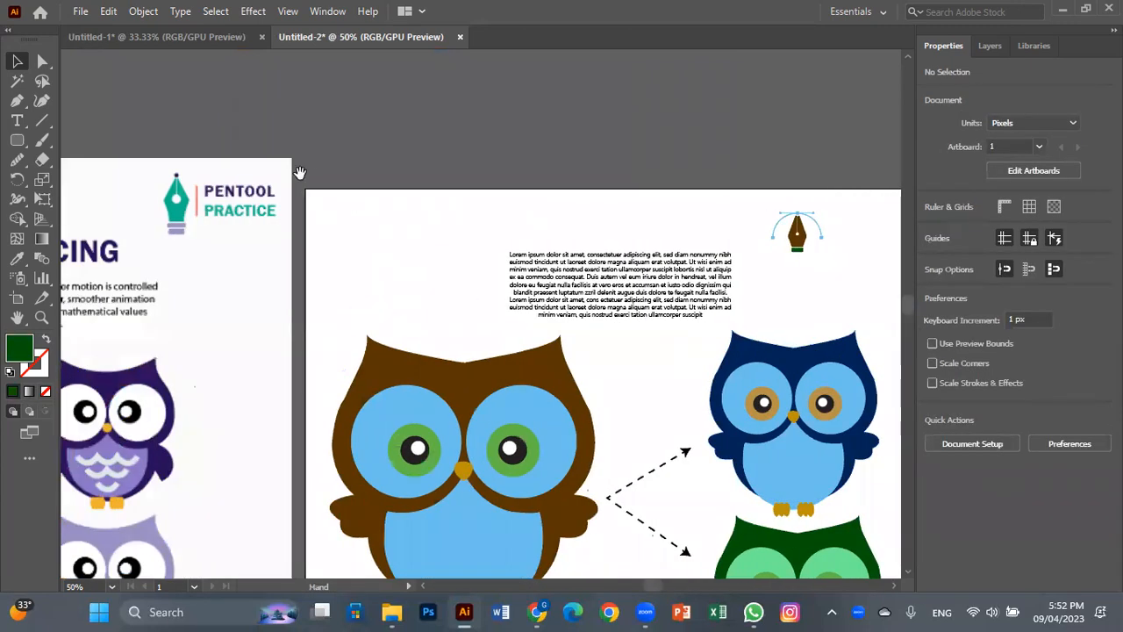
# - Paste the pen tool image again below the artboard and scale it down to about 598 by 610 px
pyautogui.moveTo(440, 292); pyautogui.dragTo(99, 161)
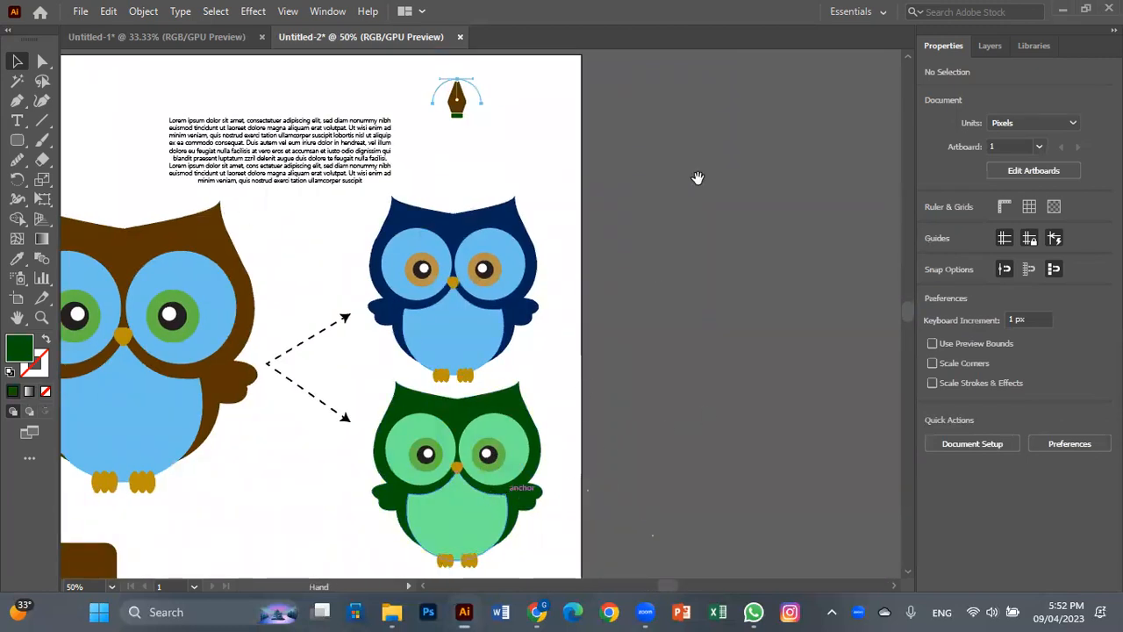
pyautogui.moveTo(610, 269); pyautogui.dragTo(614, 264)
pyautogui.scroll(-10, 614, 263)
pyautogui.hscroll(-3, 615, 263)
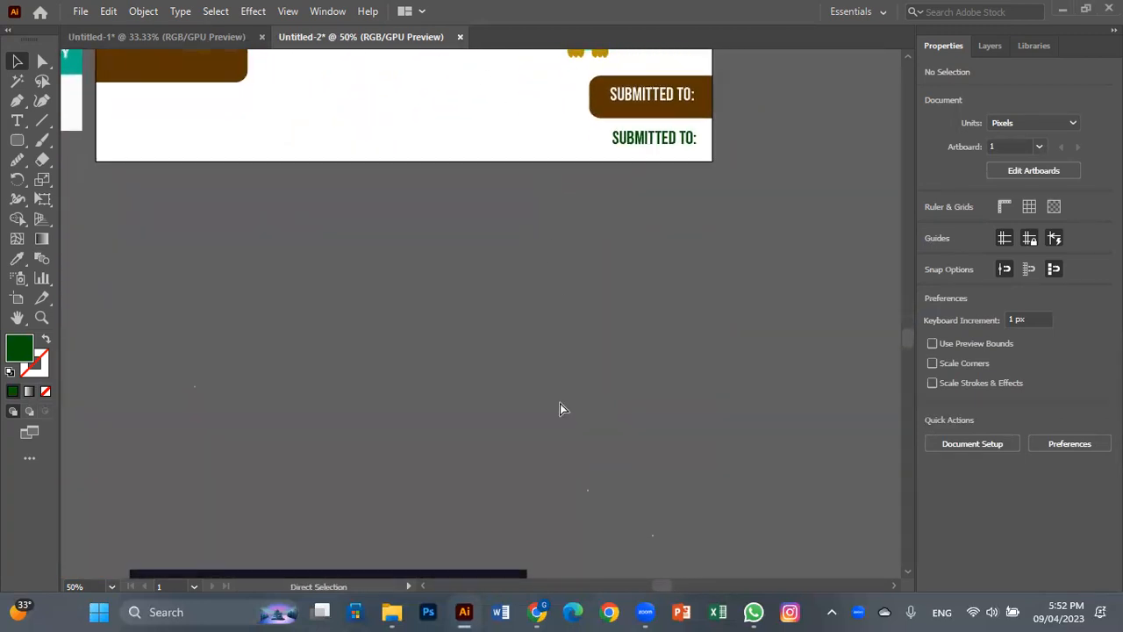
pyautogui.hotkey('ctrl', 'v')
pyautogui.moveTo(549, 331); pyautogui.dragTo(455, 493)
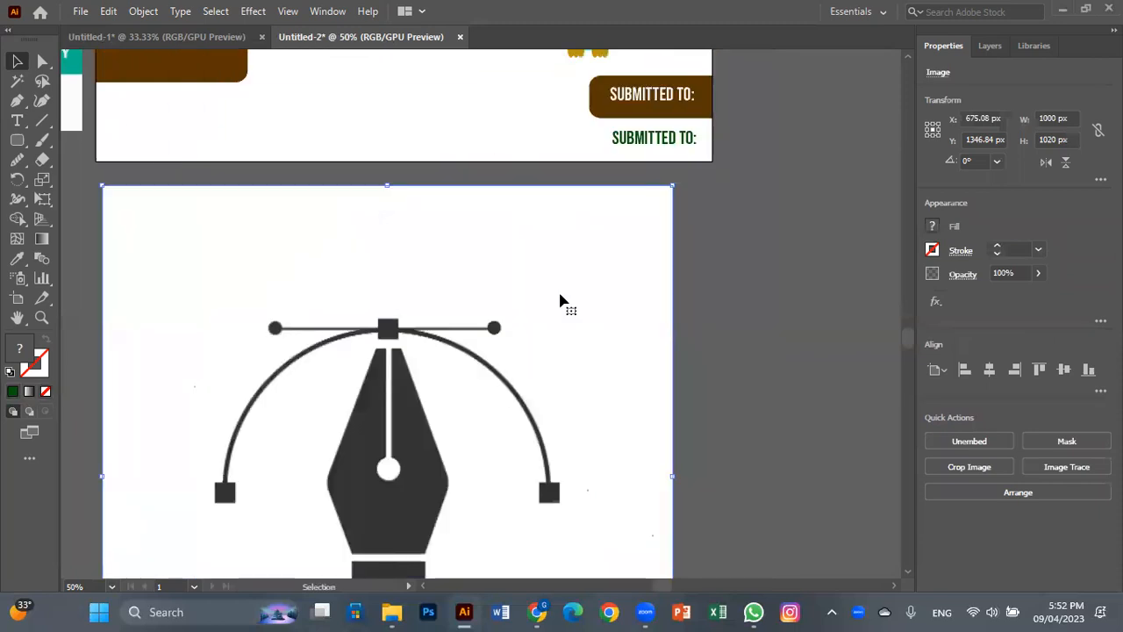
pyautogui.moveTo(671, 185); pyautogui.dragTo(476, 386)
pyautogui.moveTo(446, 438); pyautogui.dragTo(551, 301)
pyautogui.moveTo(585, 211); pyautogui.dragTo(553, 246)
pyautogui.moveTo(471, 319); pyautogui.dragTo(504, 251)
pyautogui.moveTo(443, 362); pyautogui.dragTo(443, 363)
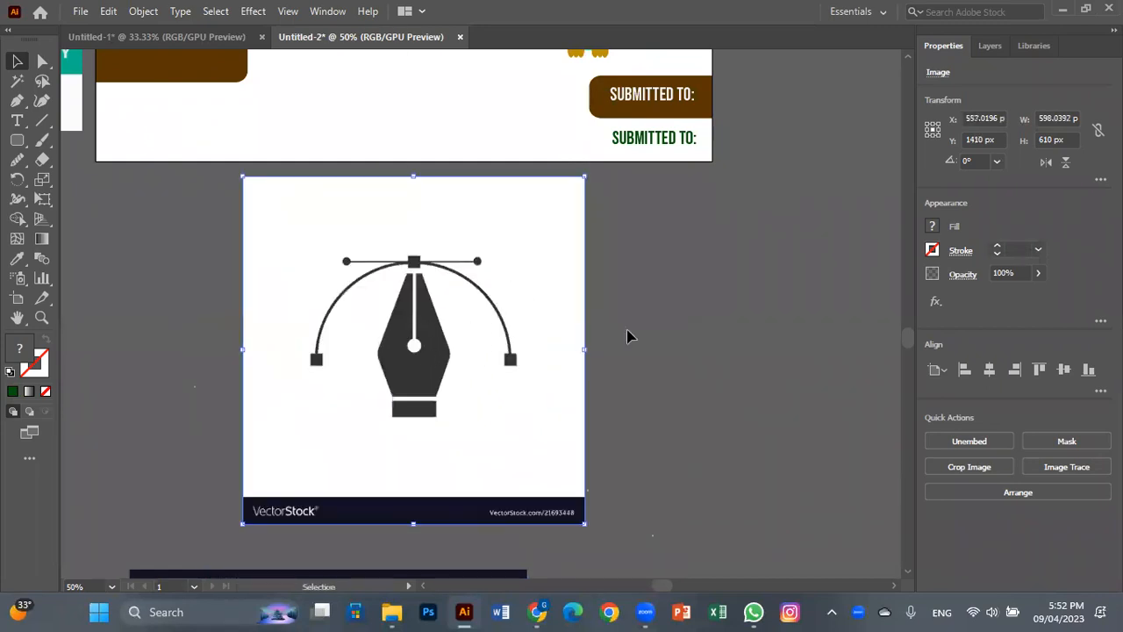
# - Trace the second pen tool image with the 3 Colors preset, then expand and ungroup the result
pyautogui.click(1062, 470)
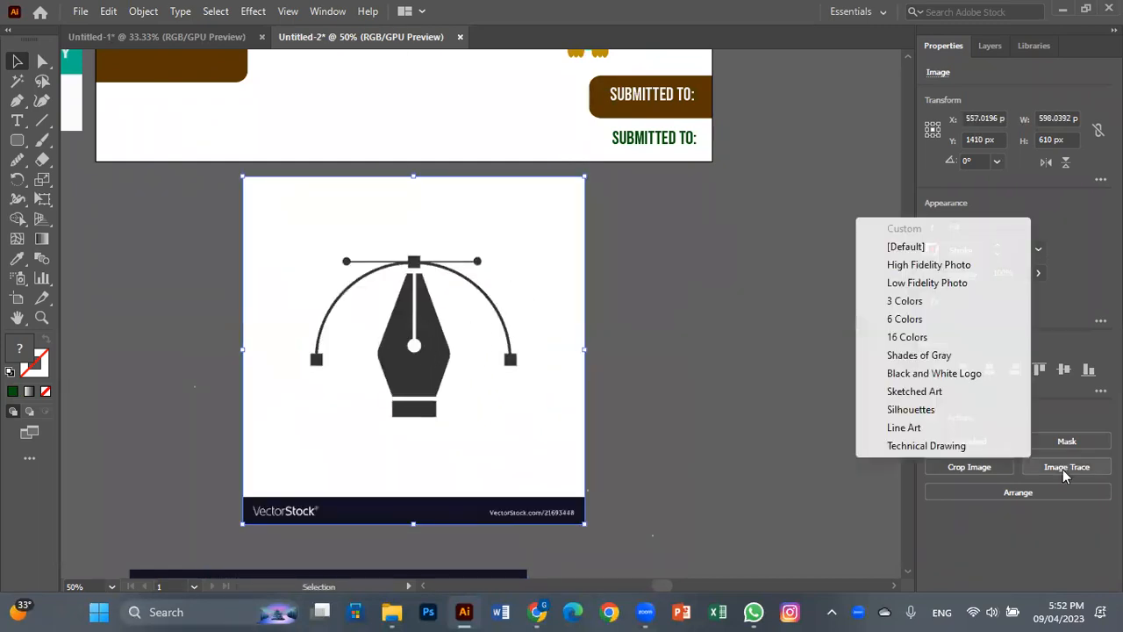
pyautogui.click(912, 300)
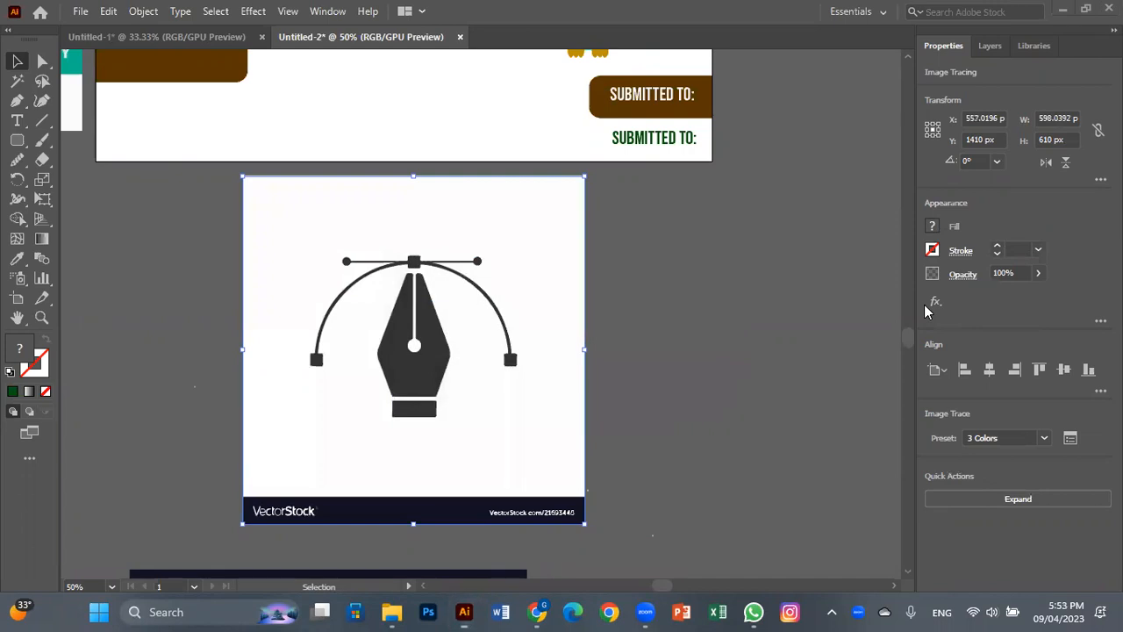
pyautogui.click(1018, 502)
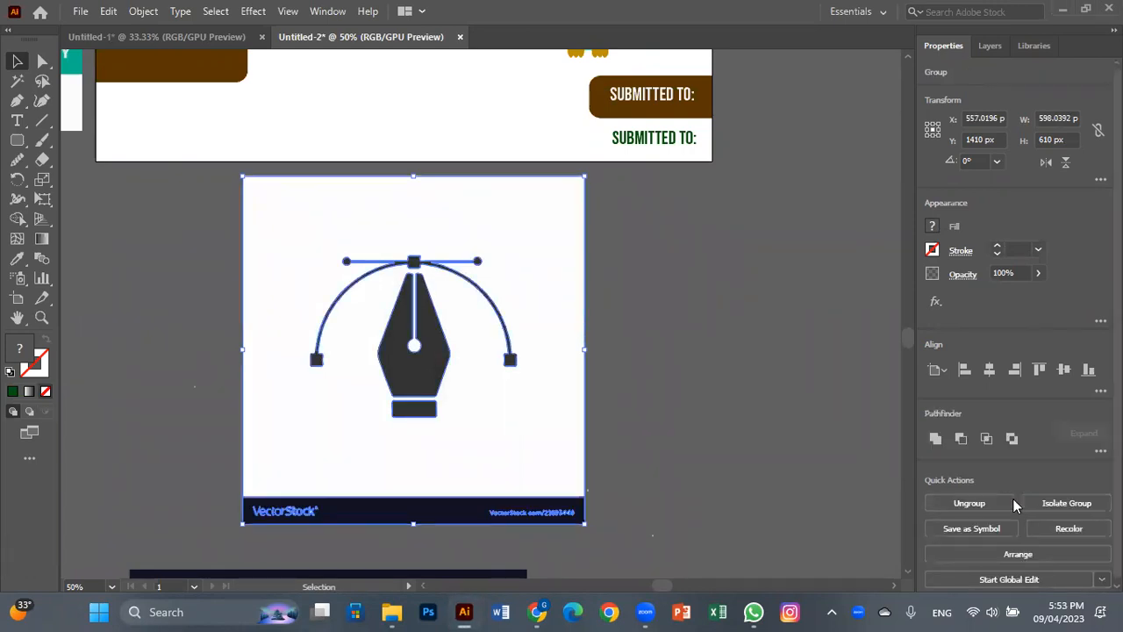
pyautogui.click(974, 505)
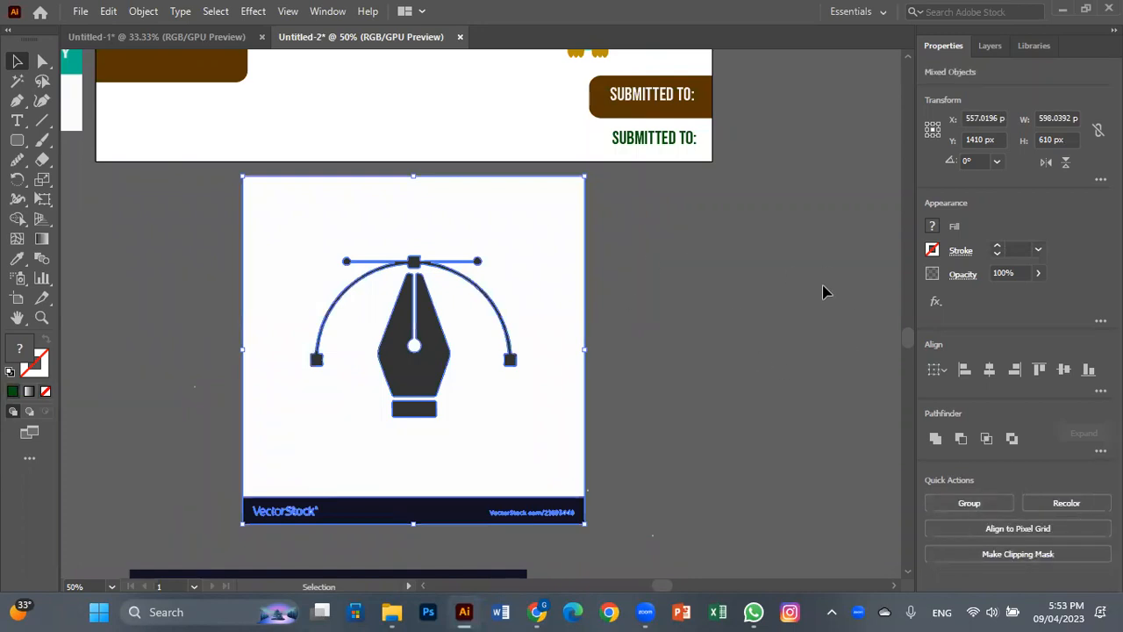
pyautogui.click(739, 321)
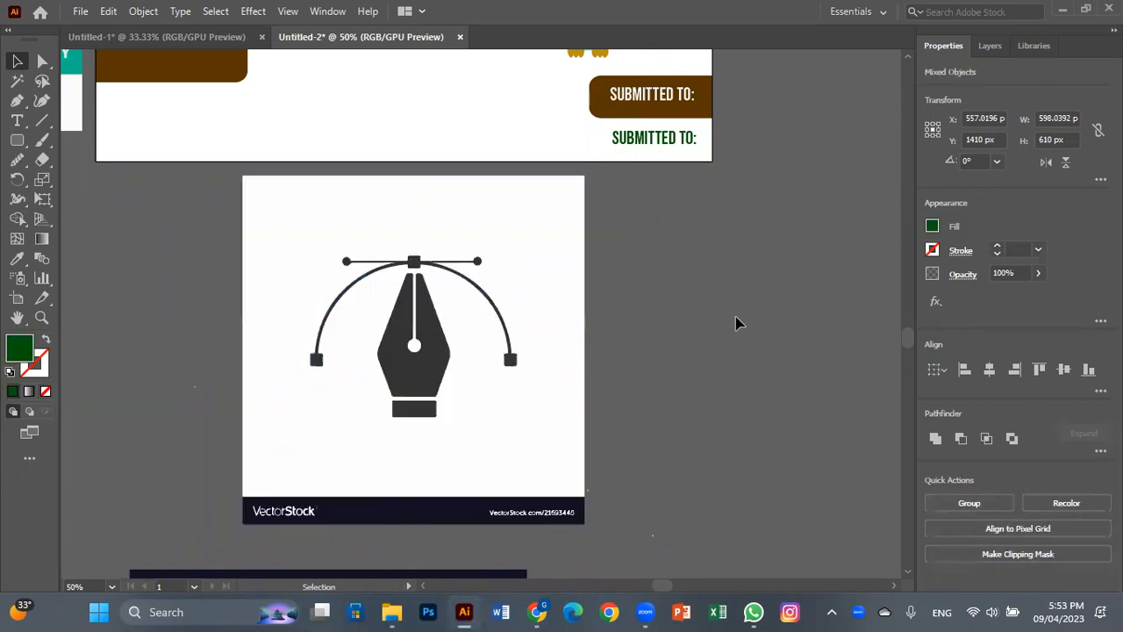
# - Delete the white background shape around the second traced pen tool icon
pyautogui.click(553, 274)
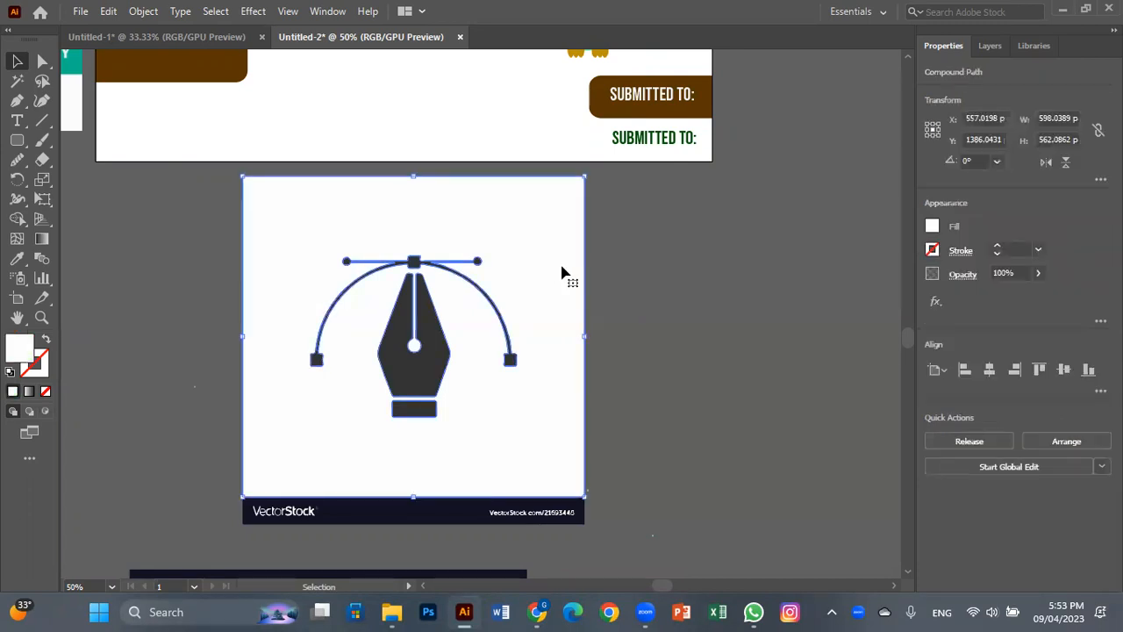
pyautogui.press('Delete')
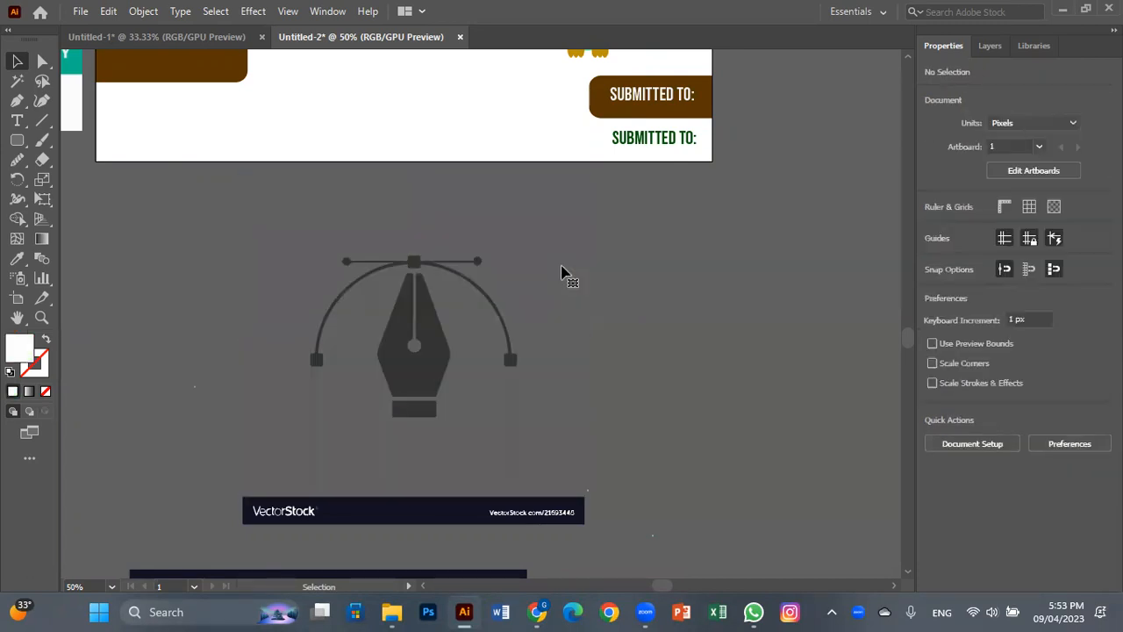
pyautogui.moveTo(314, 234); pyautogui.dragTo(467, 429)
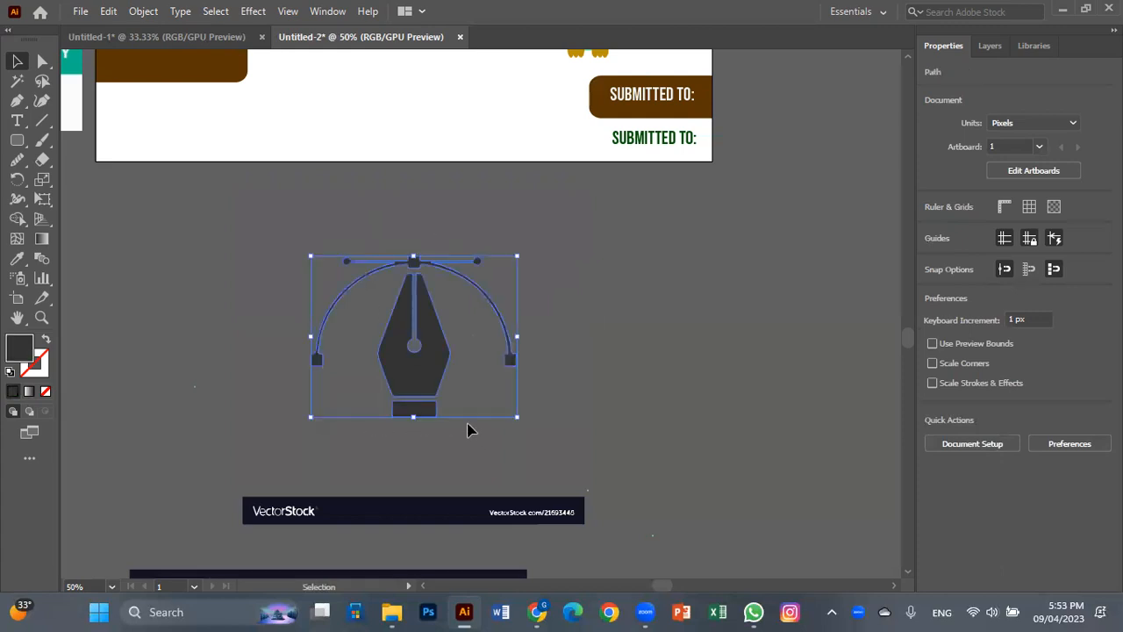
pyautogui.click(558, 305)
# - Select all shapes of the second traced pen tool icon and delete them
pyautogui.click(418, 332)
pyautogui.click(417, 326)
pyautogui.click(395, 416)
pyautogui.click(575, 321)
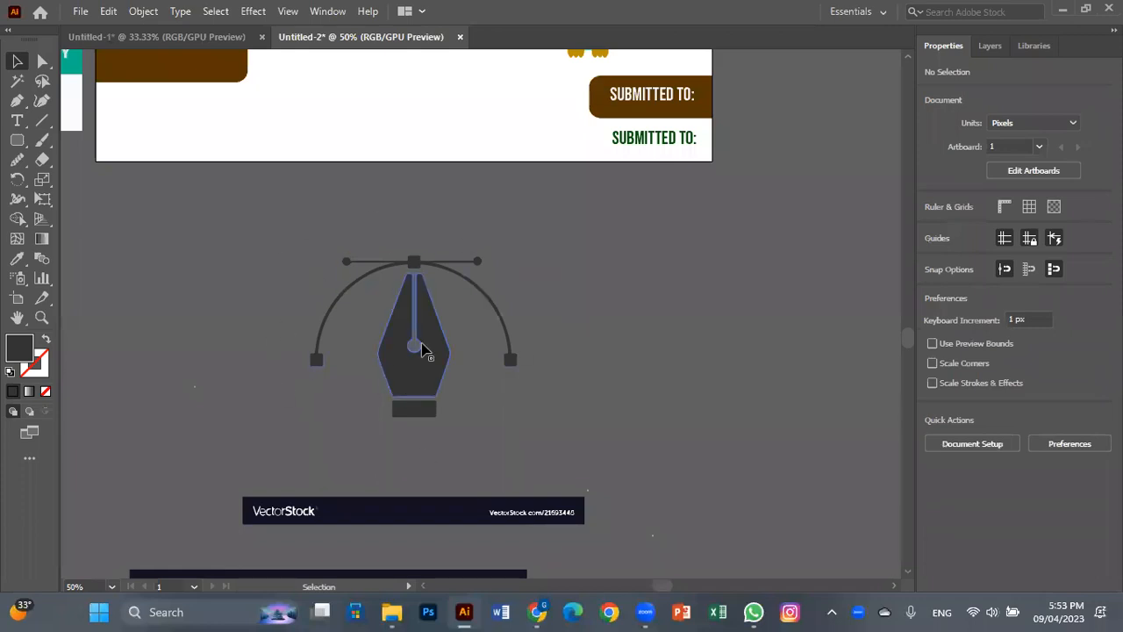
pyautogui.click(429, 394)
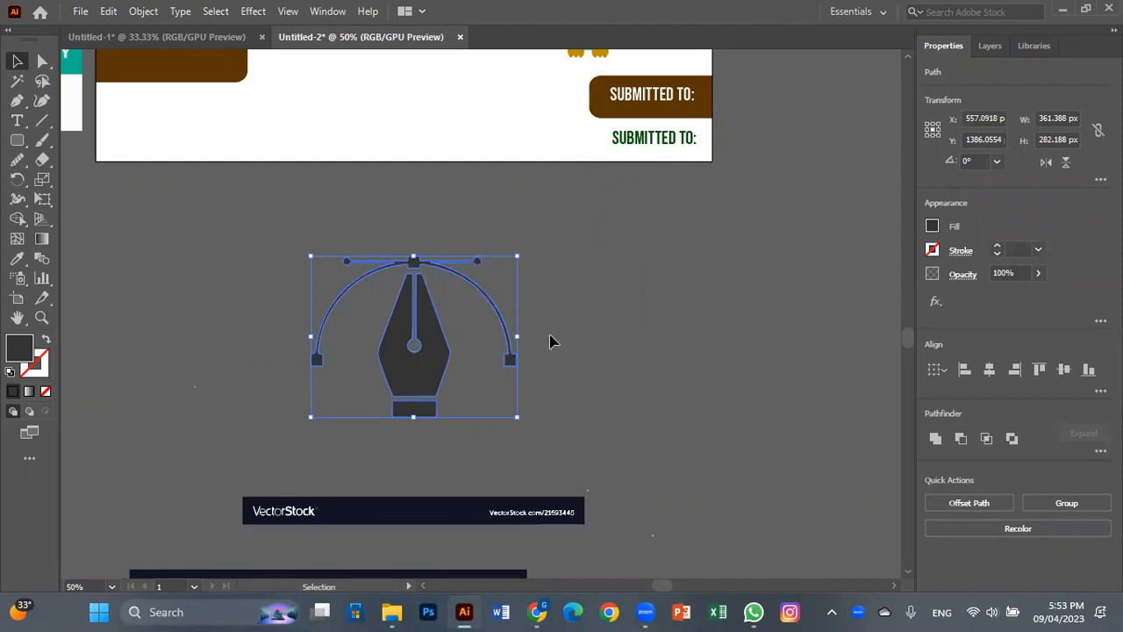
pyautogui.press('Delete')
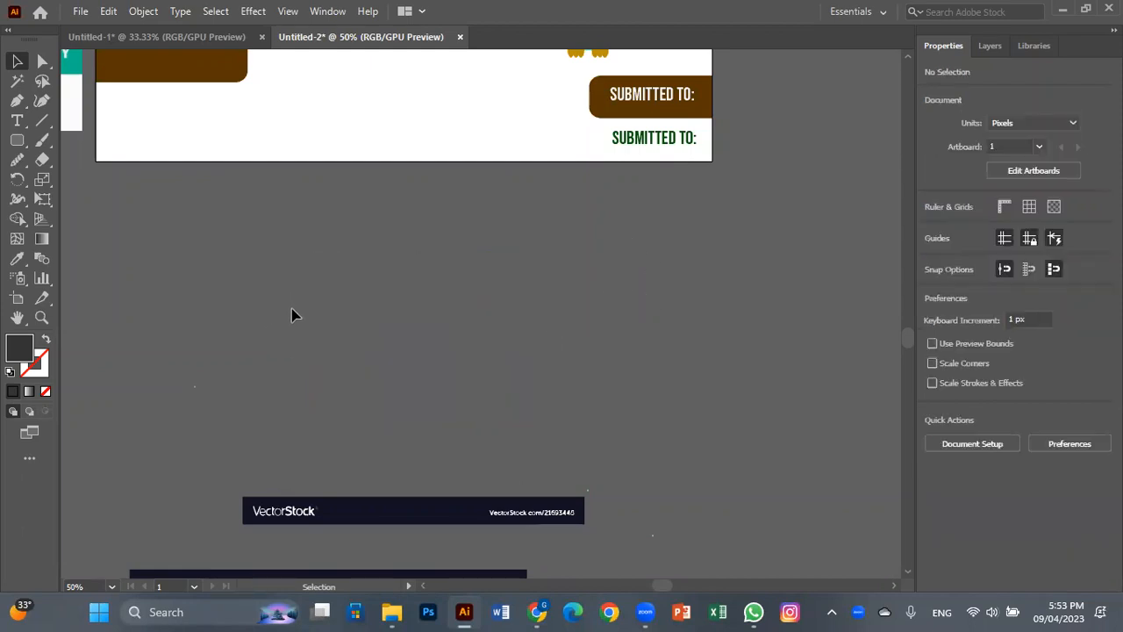
# - Delete both leftover VectorStock bars and any stray traced pieces below the artboard
pyautogui.click(423, 572)
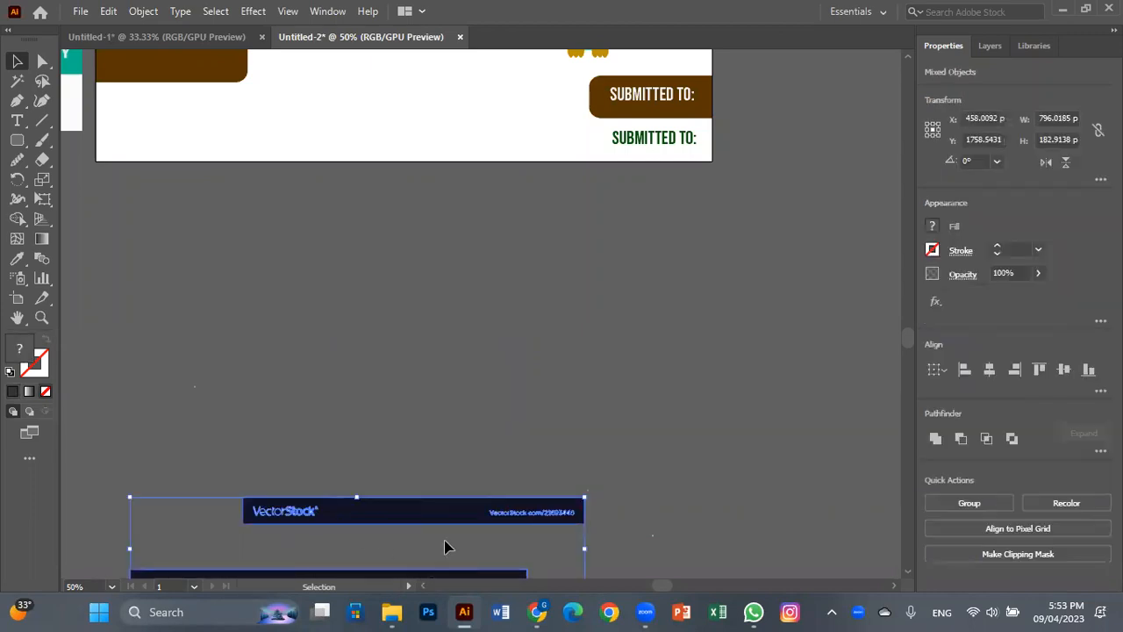
pyautogui.press('Delete')
pyautogui.moveTo(423, 509); pyautogui.dragTo(393, 315)
pyautogui.moveTo(100, 251); pyautogui.dragTo(585, 491)
pyautogui.press('Delete')
# - Delete the Vector Tracing reference image beside the artboard
pyautogui.moveTo(476, 293); pyautogui.dragTo(491, 469)
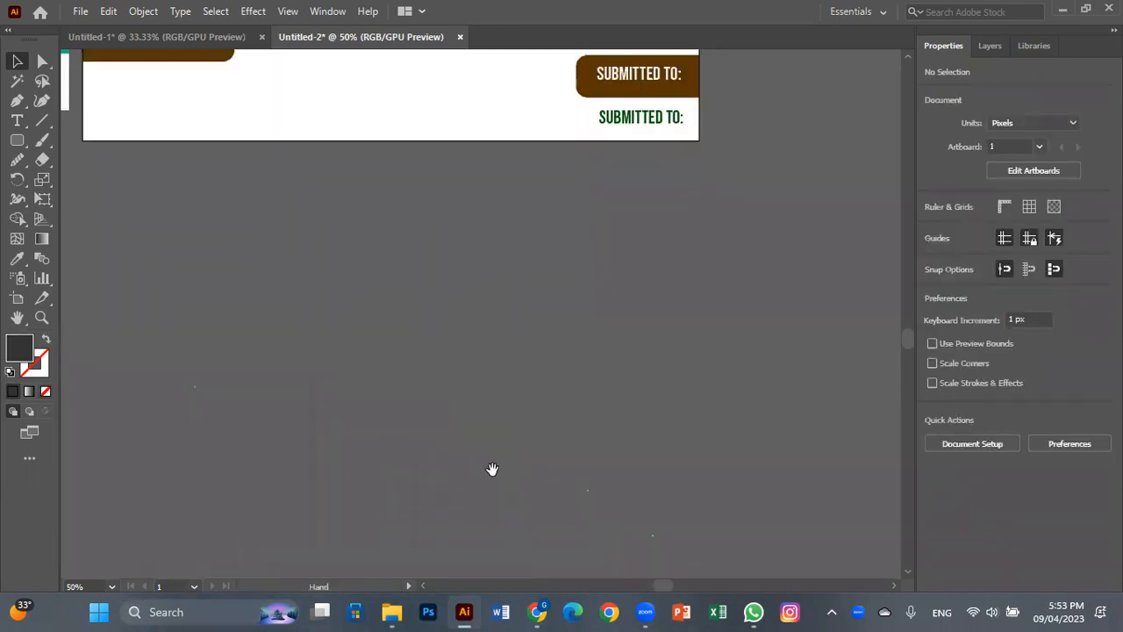
pyautogui.moveTo(443, 357); pyautogui.dragTo(476, 537)
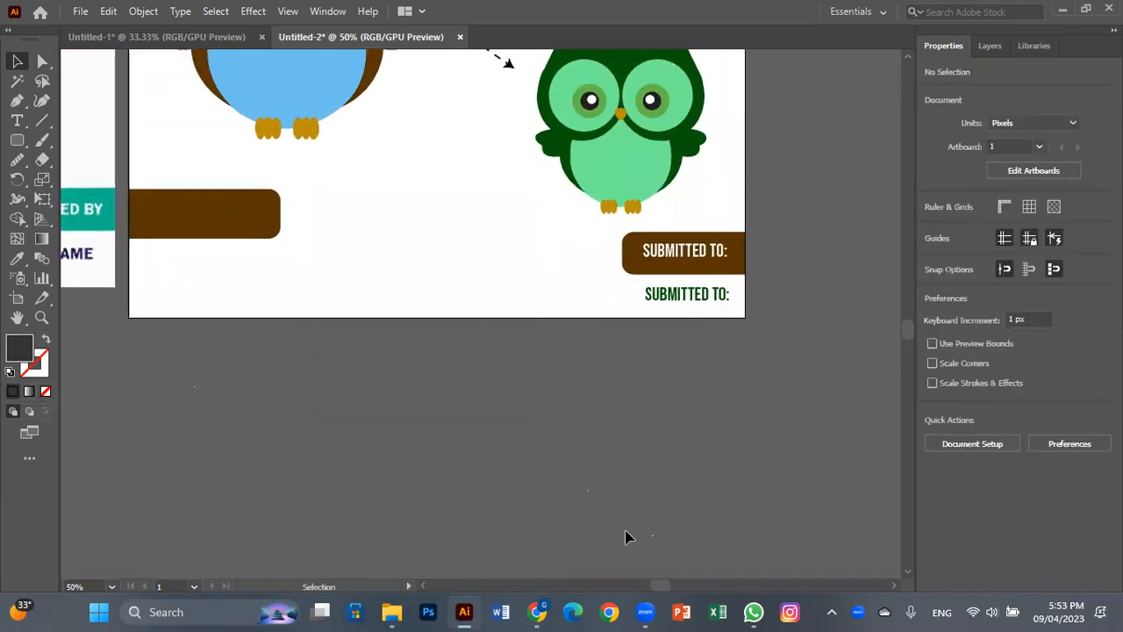
pyautogui.moveTo(492, 281); pyautogui.dragTo(451, 476)
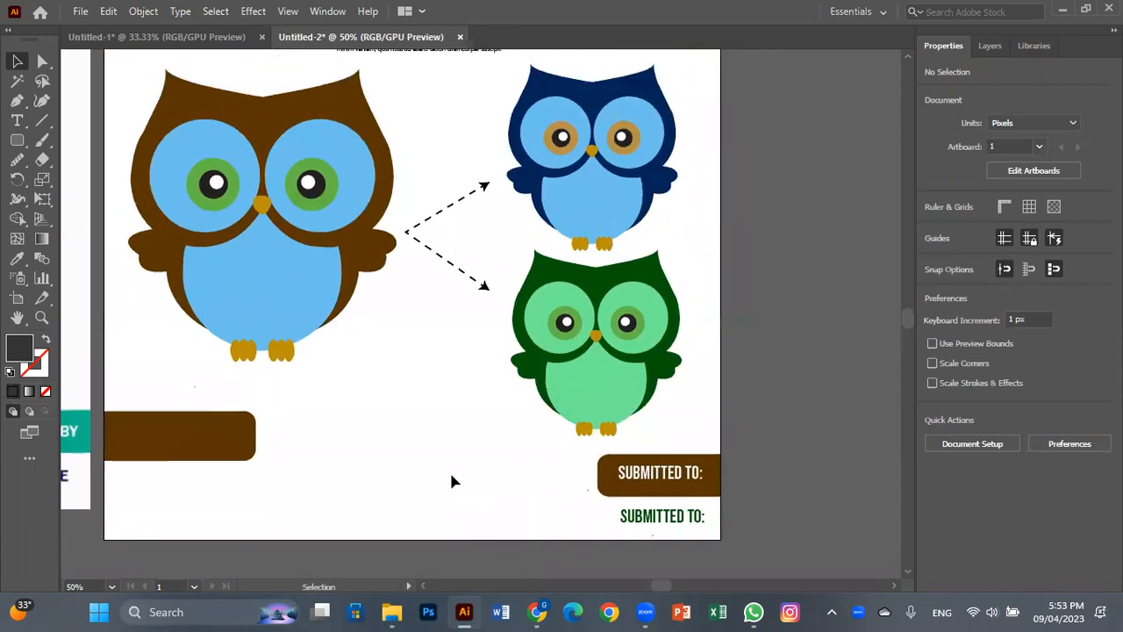
pyautogui.hotkey('ctrl', '-')
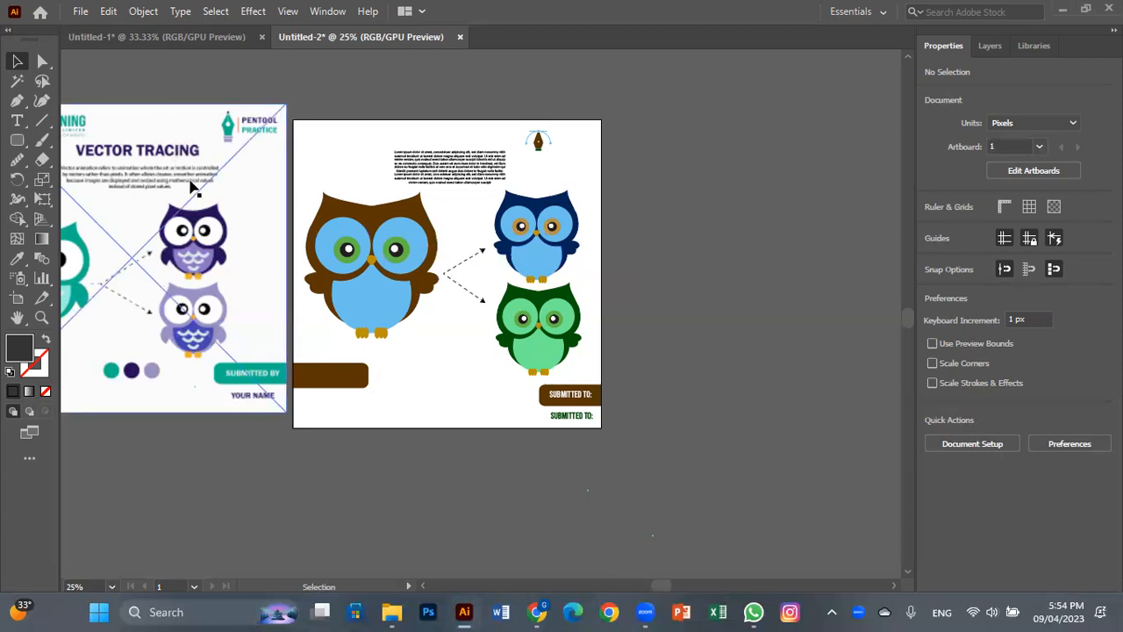
pyautogui.click(251, 187)
pyautogui.press('Delete')
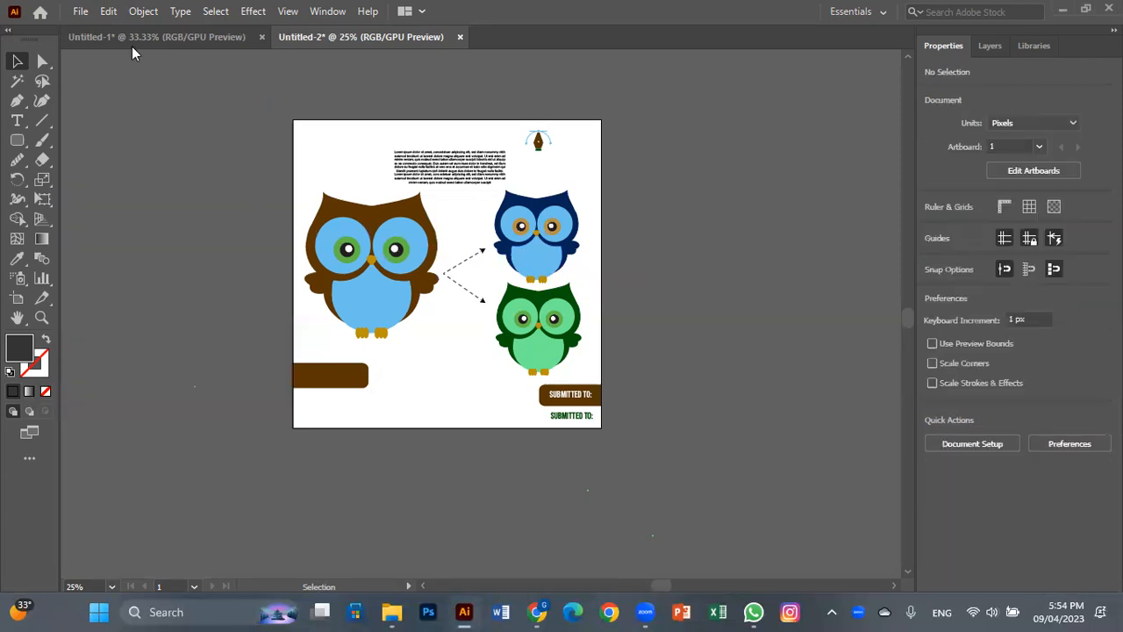
# - Export Artboard 1 to the Desktop as a 1x PNG and open the exported image to check it
pyautogui.click(80, 11)
pyautogui.moveTo(143, 325)
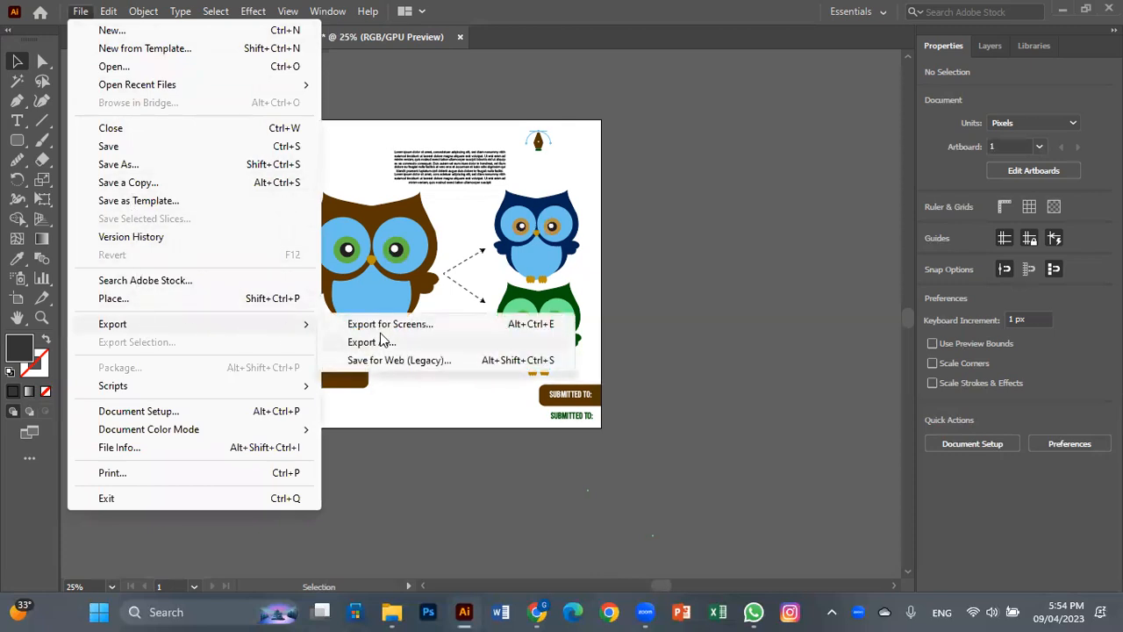
pyautogui.click(386, 326)
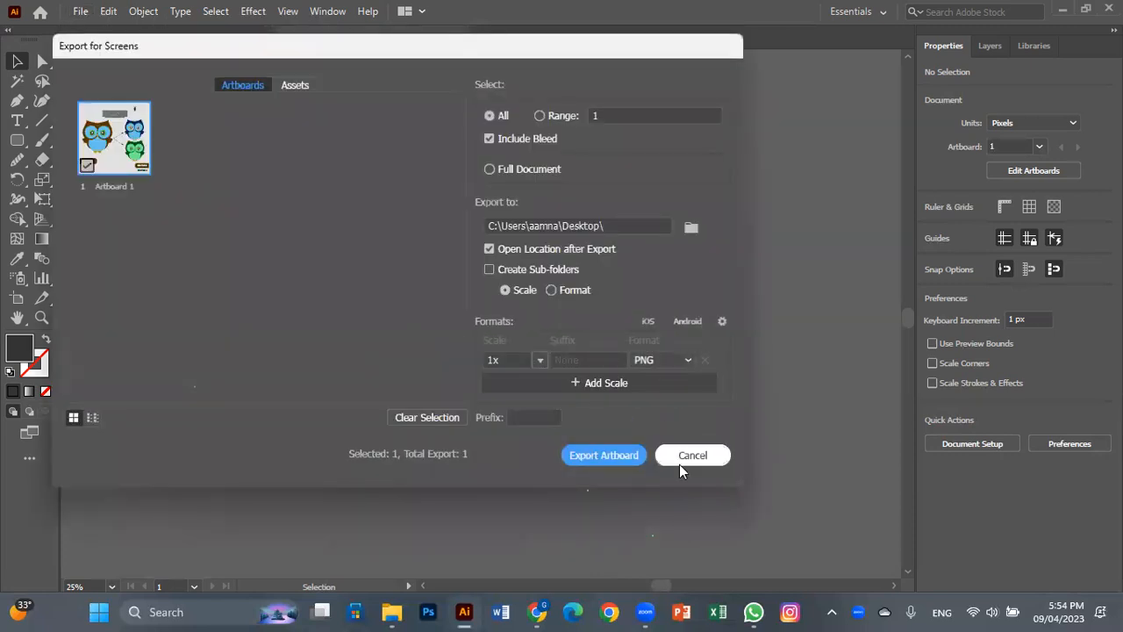
pyautogui.click(618, 457)
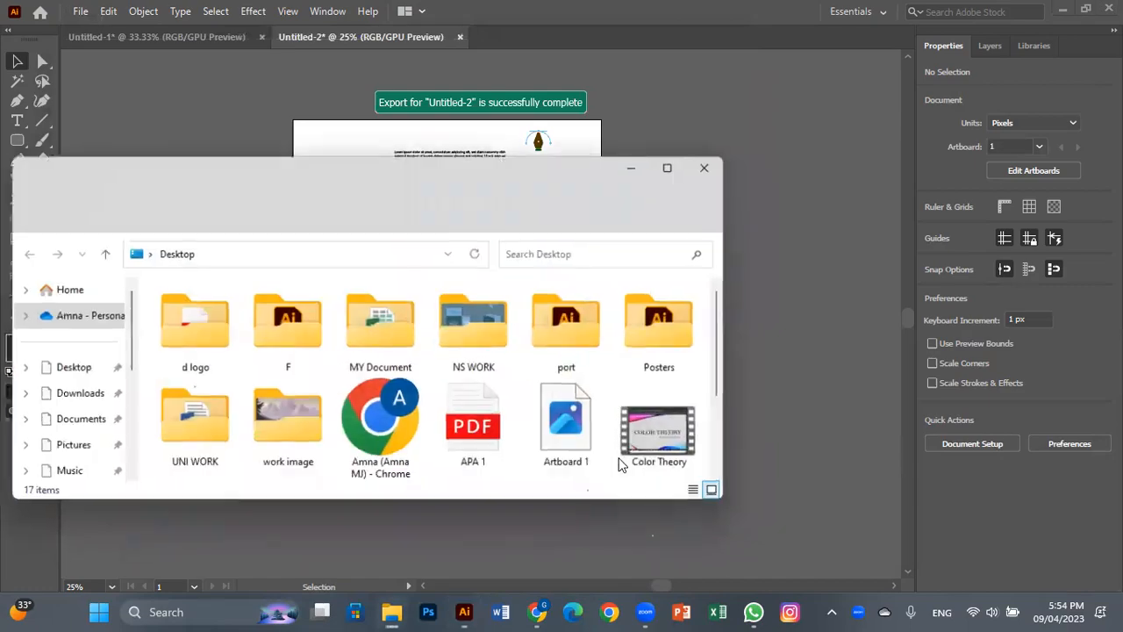
pyautogui.click(586, 452)
pyautogui.doubleClick(586, 453)
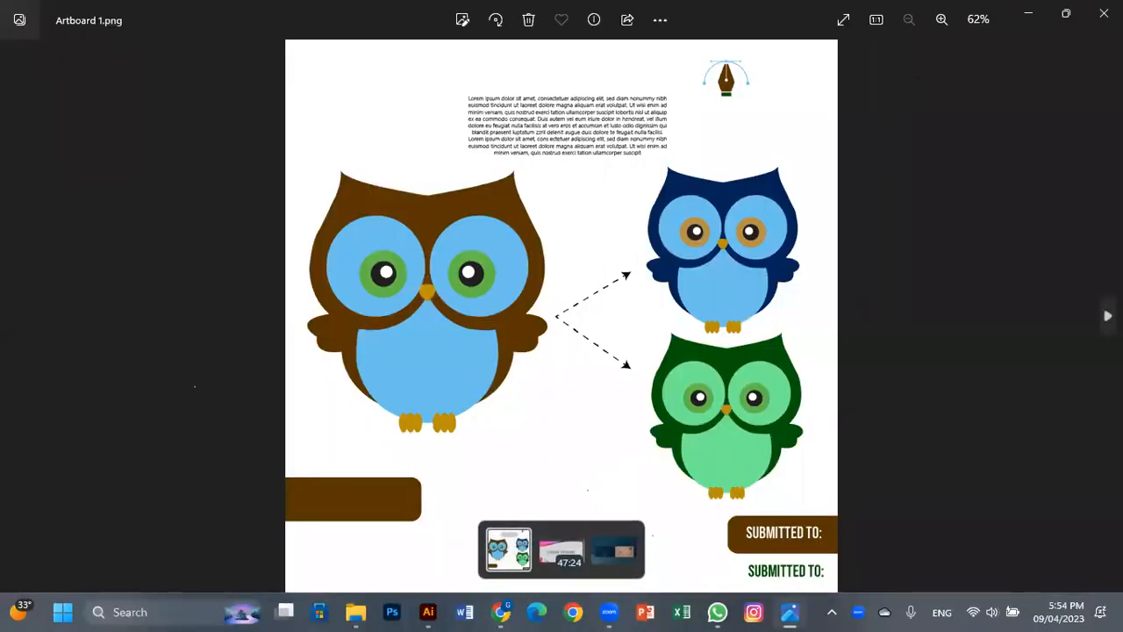
pyautogui.click(1104, 14)
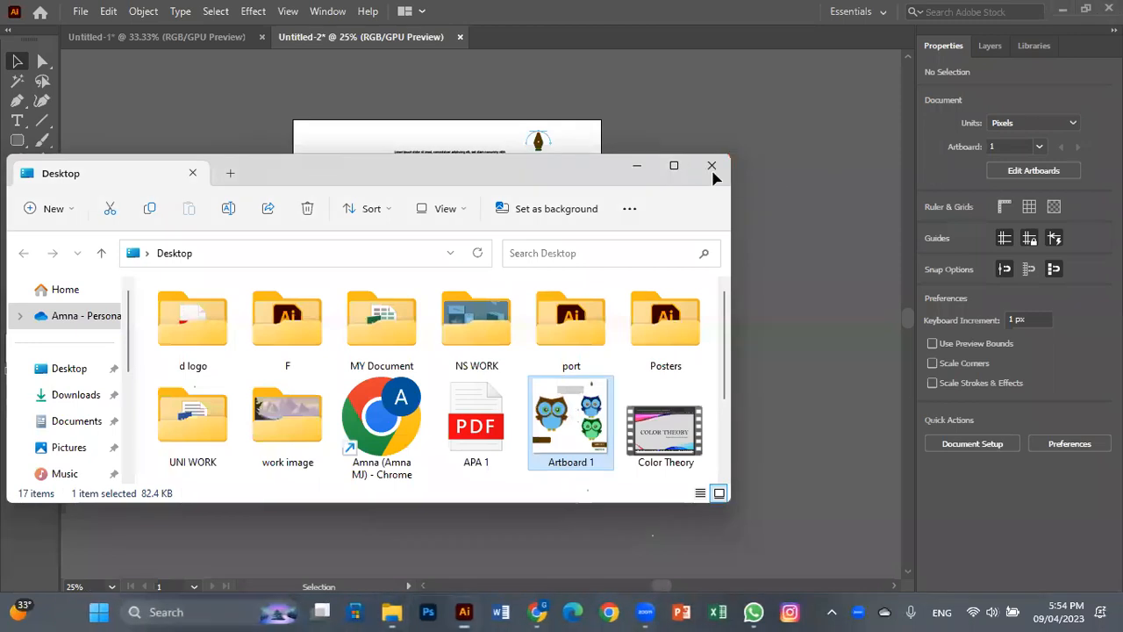
pyautogui.click(711, 165)
# - Draw a 1080 × 1080 px rectangle covering the whole artboard and fill it with white
pyautogui.click(15, 140)
pyautogui.moveTo(15, 141); pyautogui.dragTo(87, 138)
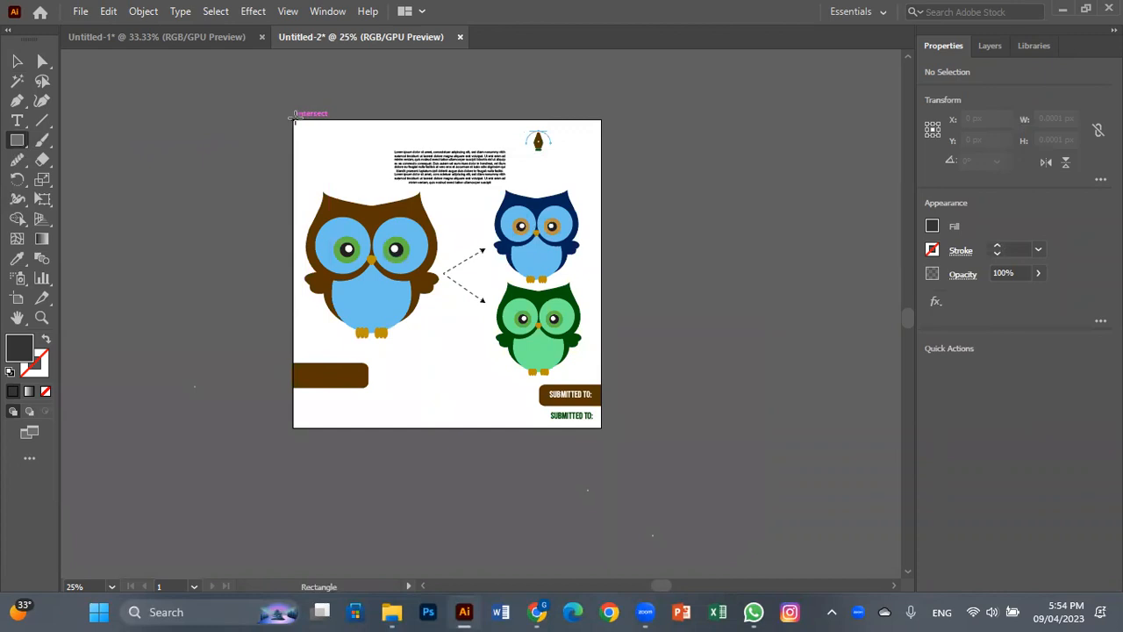
pyautogui.moveTo(294, 118); pyautogui.dragTo(601, 428)
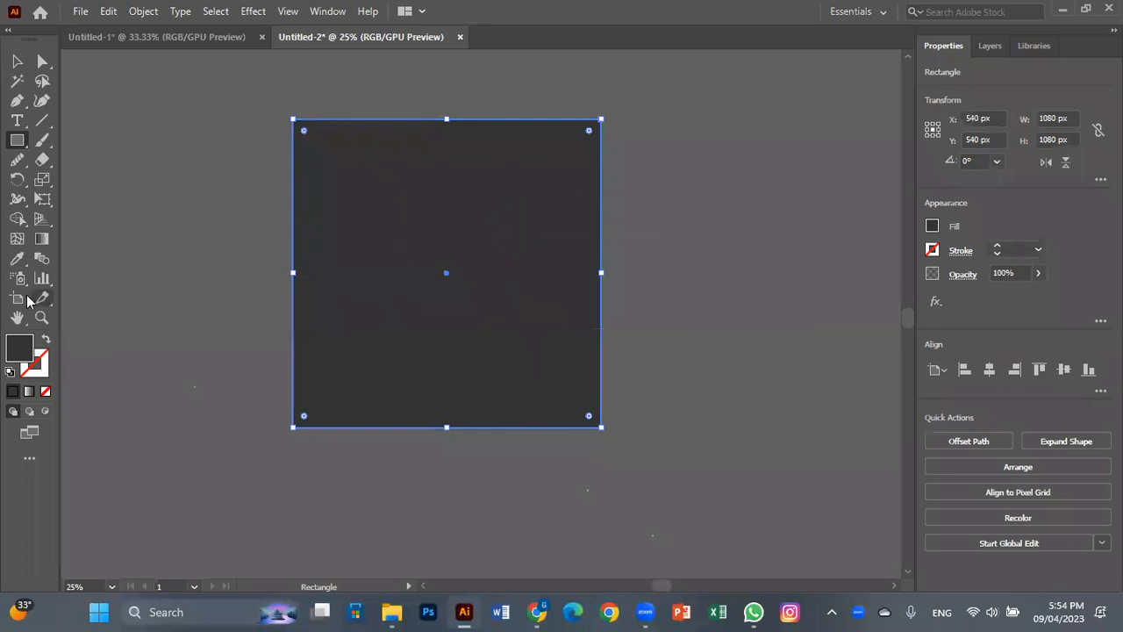
pyautogui.doubleClick(21, 348)
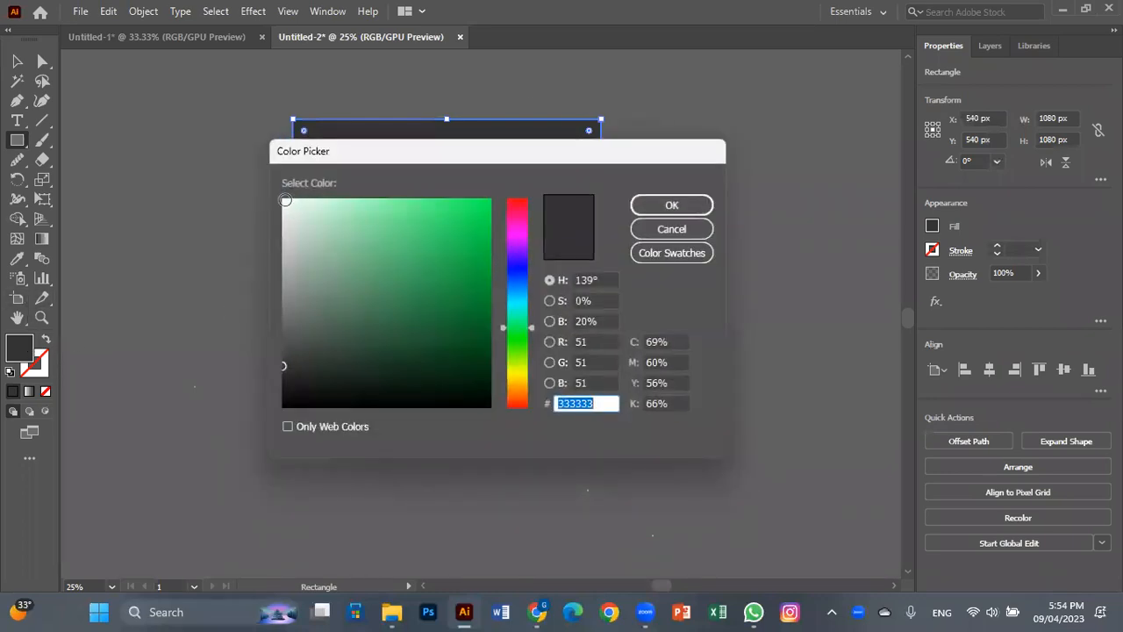
pyautogui.click(286, 200)
pyautogui.click(671, 204)
# - Send the white rectangle to the back behind the owls, text and bars, and deselect it
pyautogui.rightClick(418, 187)
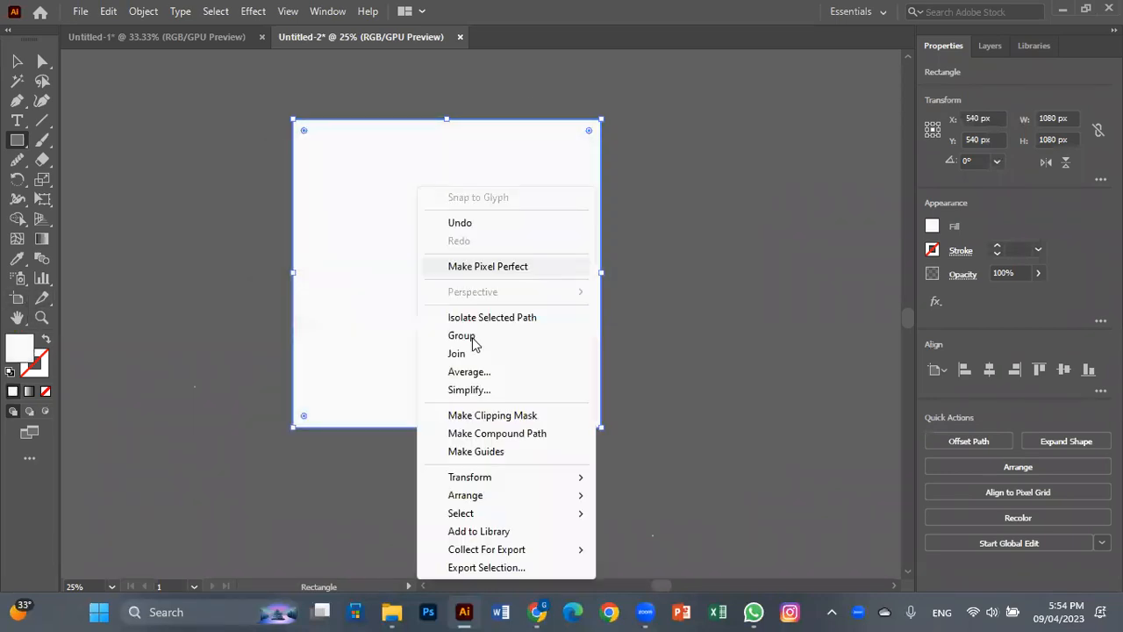
pyautogui.moveTo(504, 498)
pyautogui.click(658, 567)
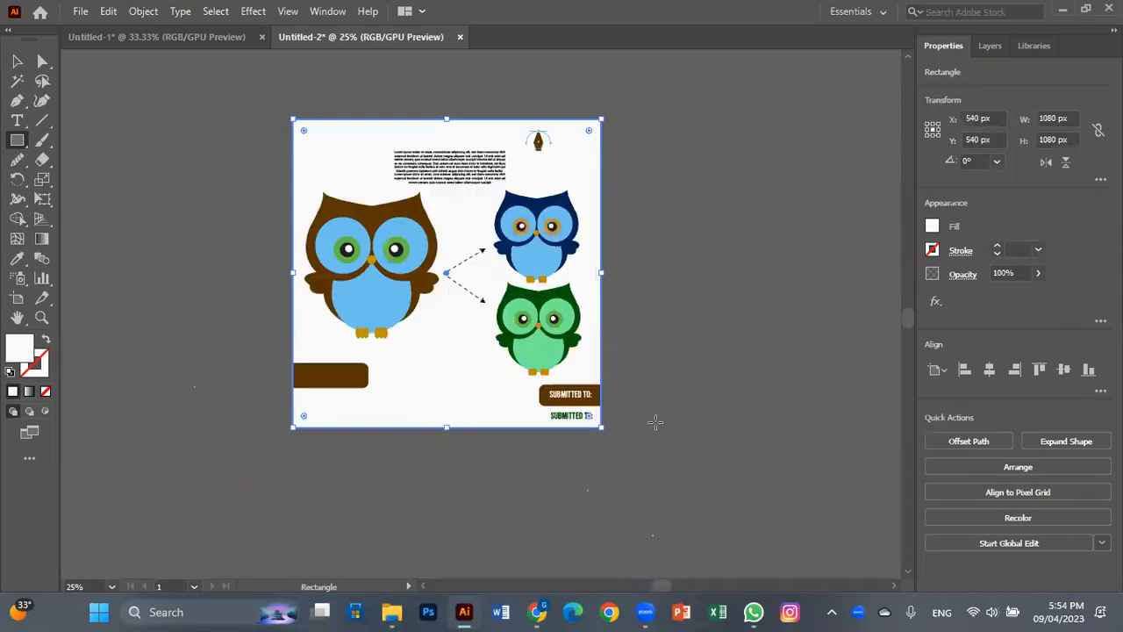
pyautogui.click(15, 60)
pyautogui.click(170, 181)
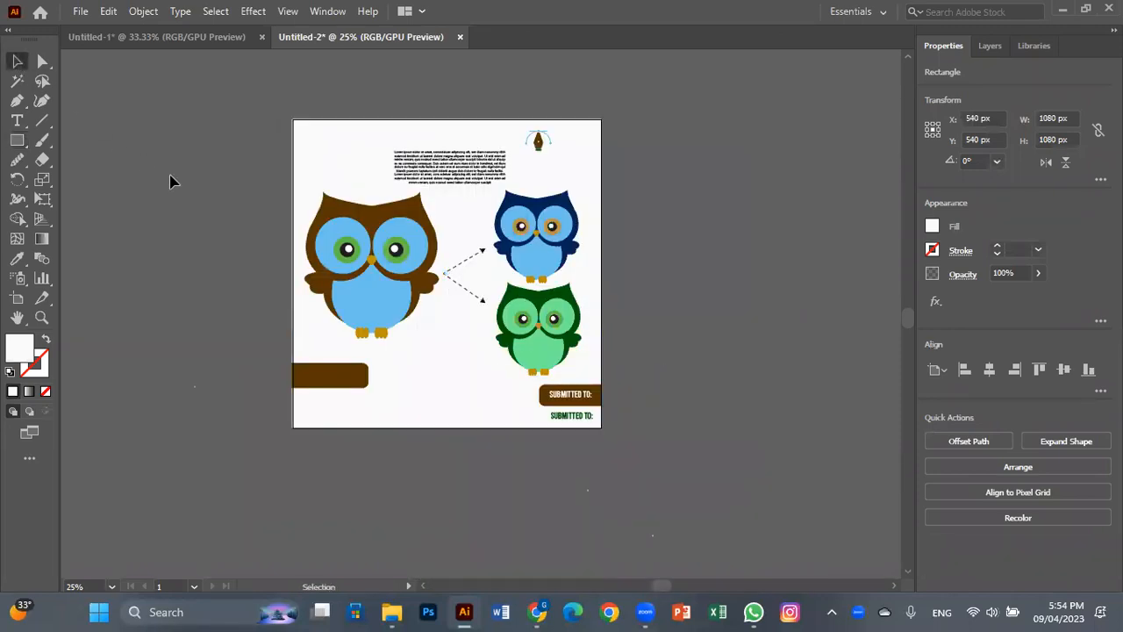
# - Delete the white background rectangle from behind the artwork
pyautogui.click(80, 12)
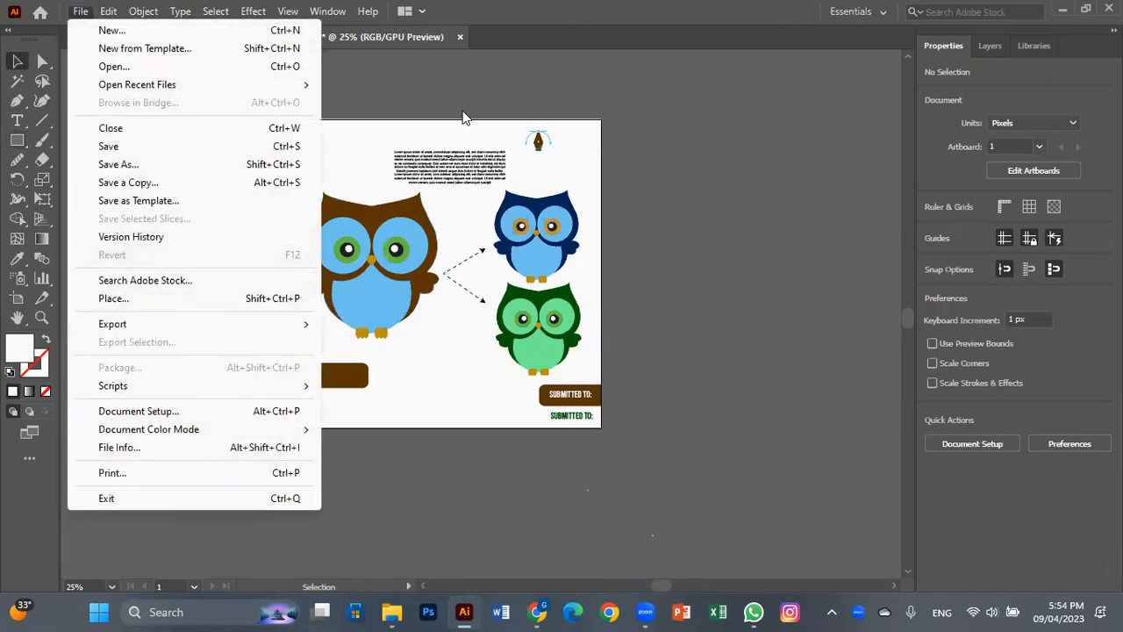
pyautogui.click(439, 125)
pyautogui.click(371, 145)
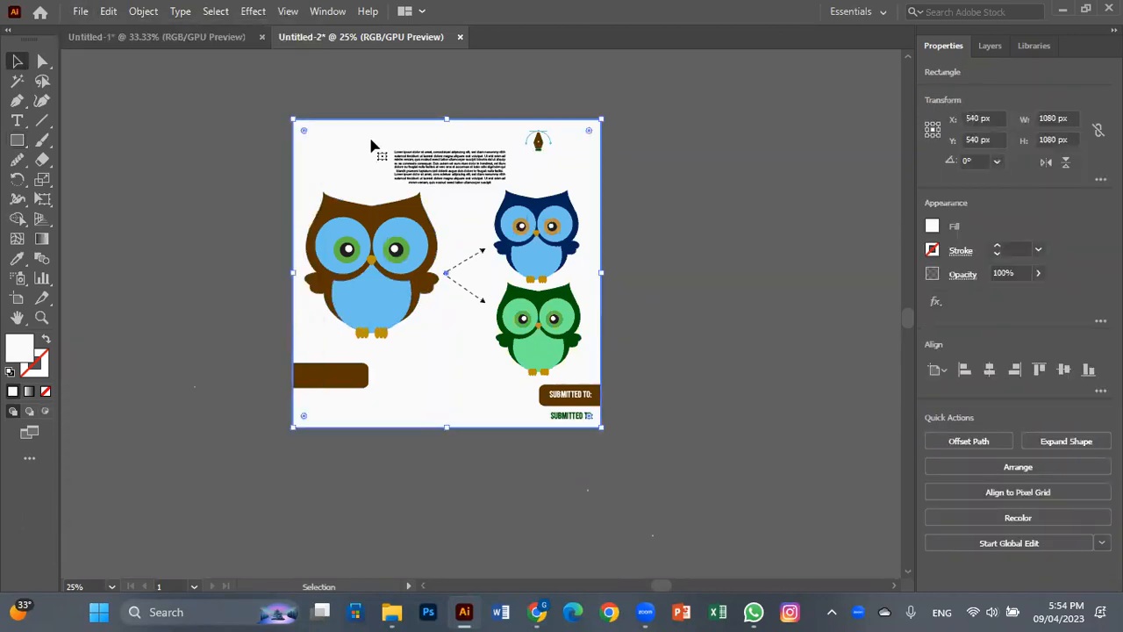
pyautogui.click(254, 117)
# - Export the artwork to the Desktop as a PNG named tracing, with High (300 ppi) resolution and a White background
pyautogui.click(82, 10)
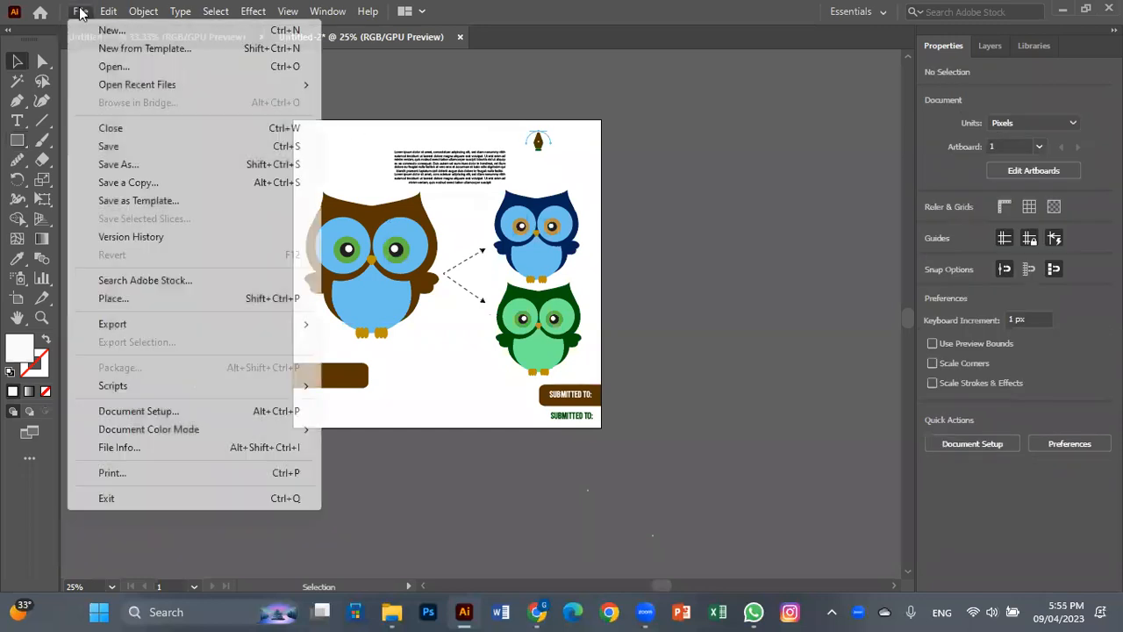
pyautogui.moveTo(144, 332)
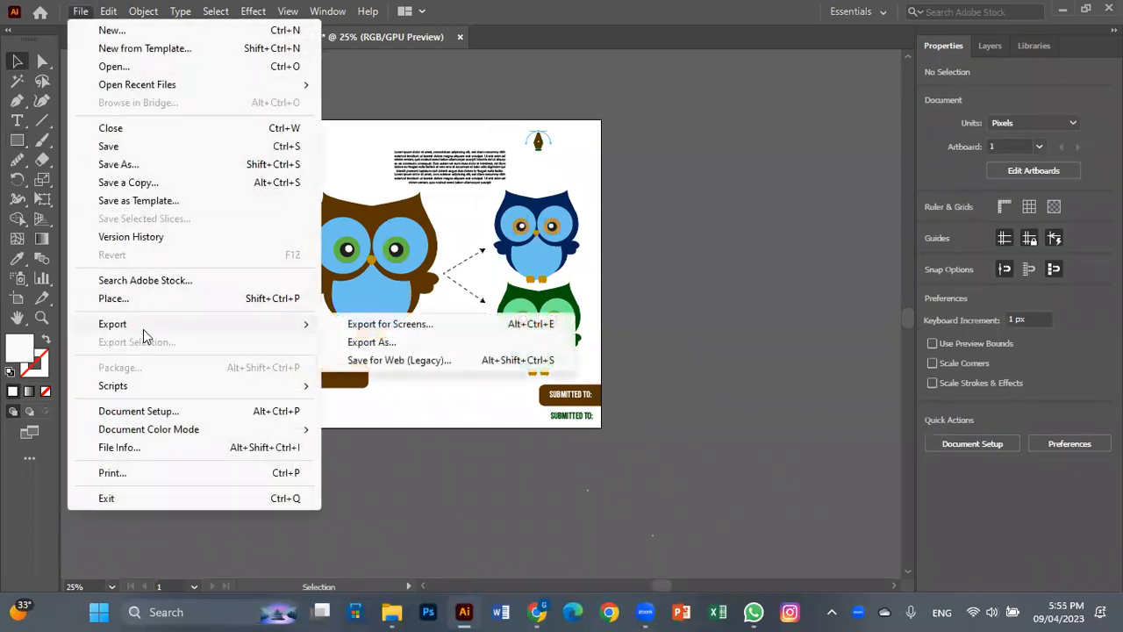
pyautogui.click(384, 346)
pyautogui.click(299, 311)
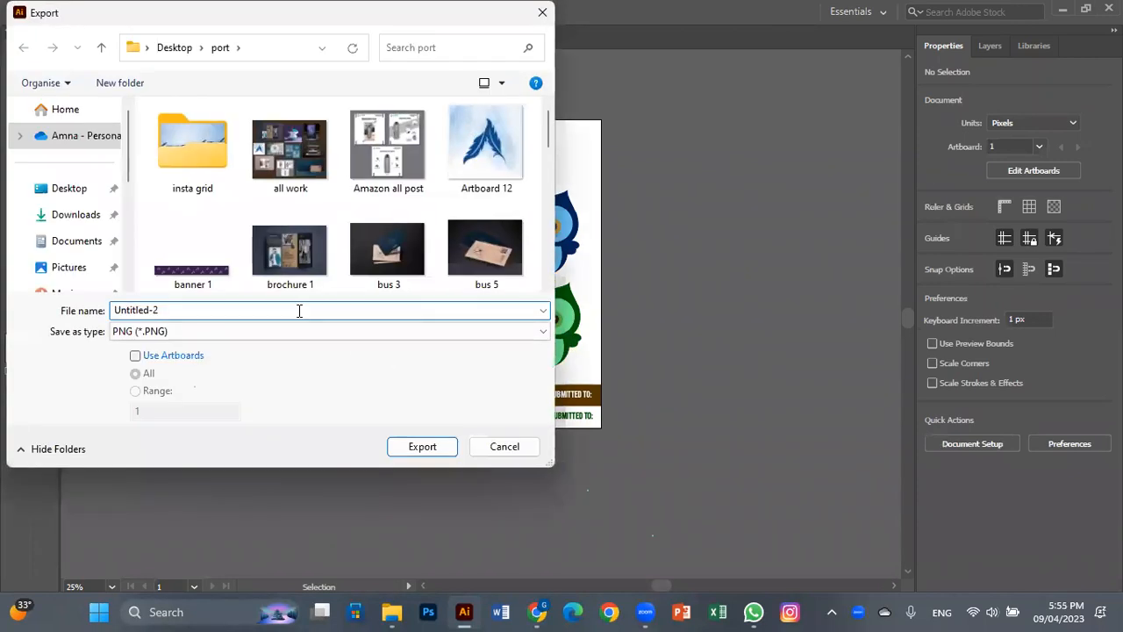
pyautogui.write('tracing')
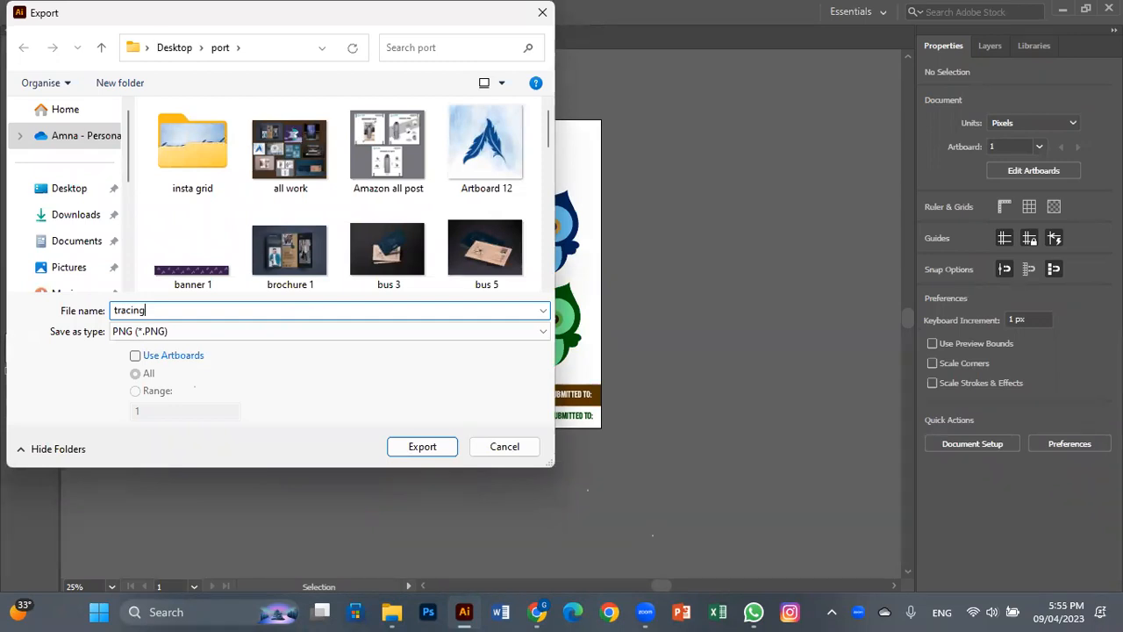
pyautogui.click(86, 187)
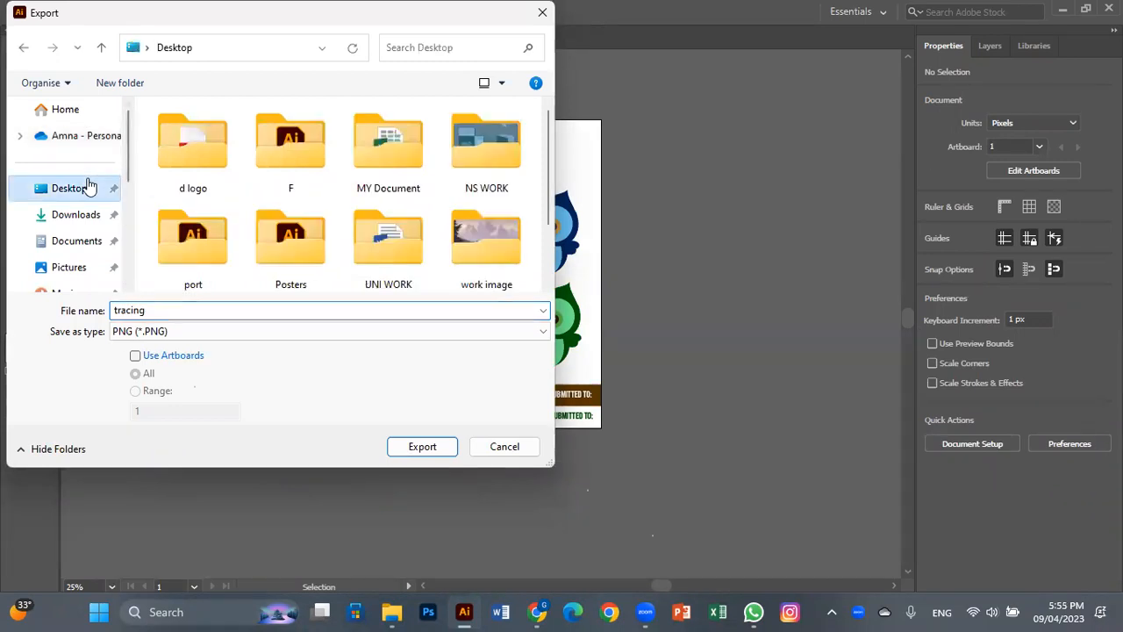
pyautogui.click(422, 446)
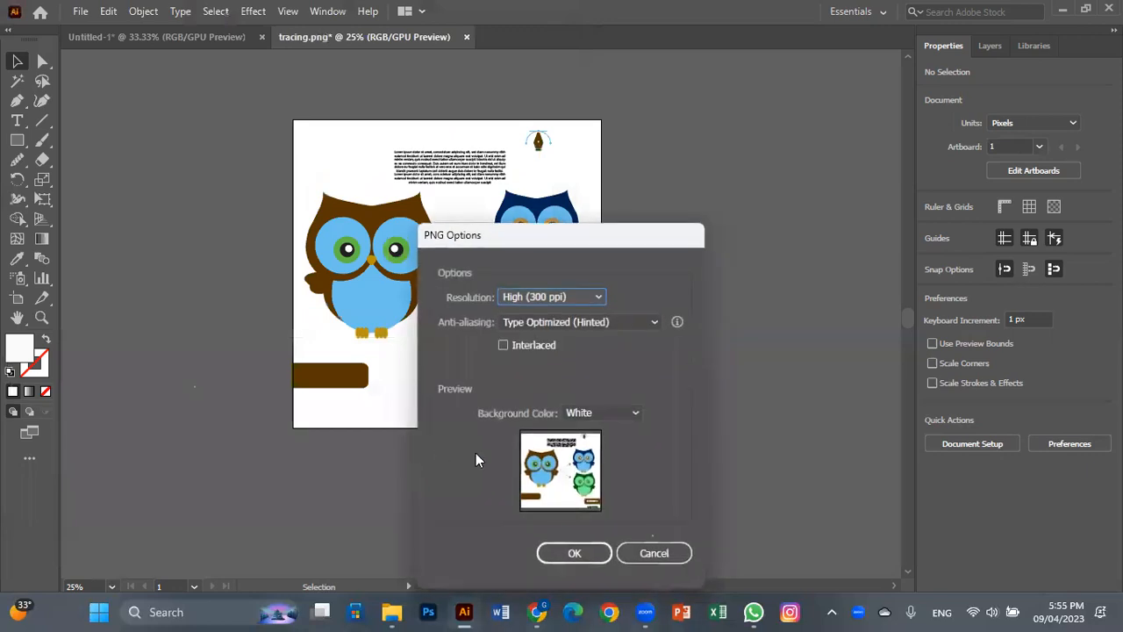
pyautogui.click(601, 413)
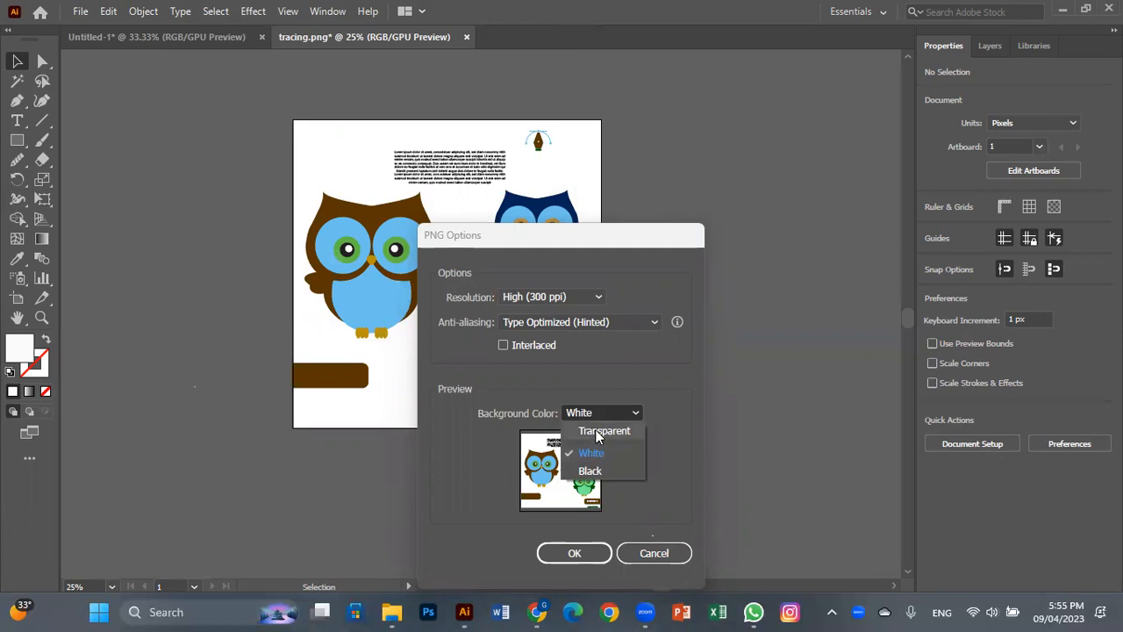
pyautogui.click(585, 453)
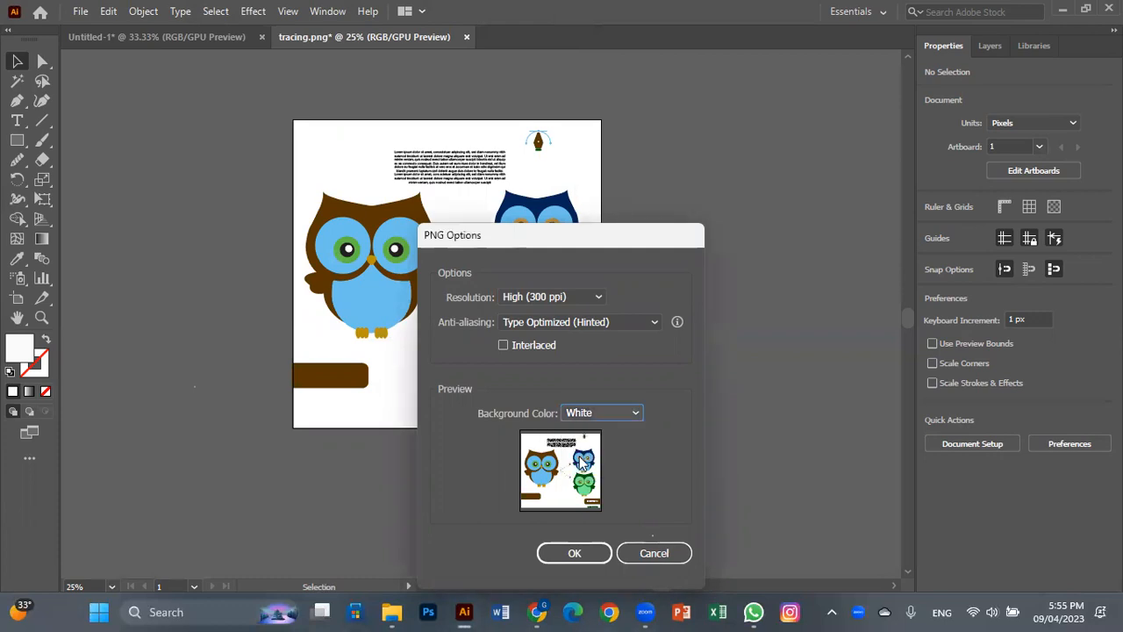
pyautogui.click(573, 553)
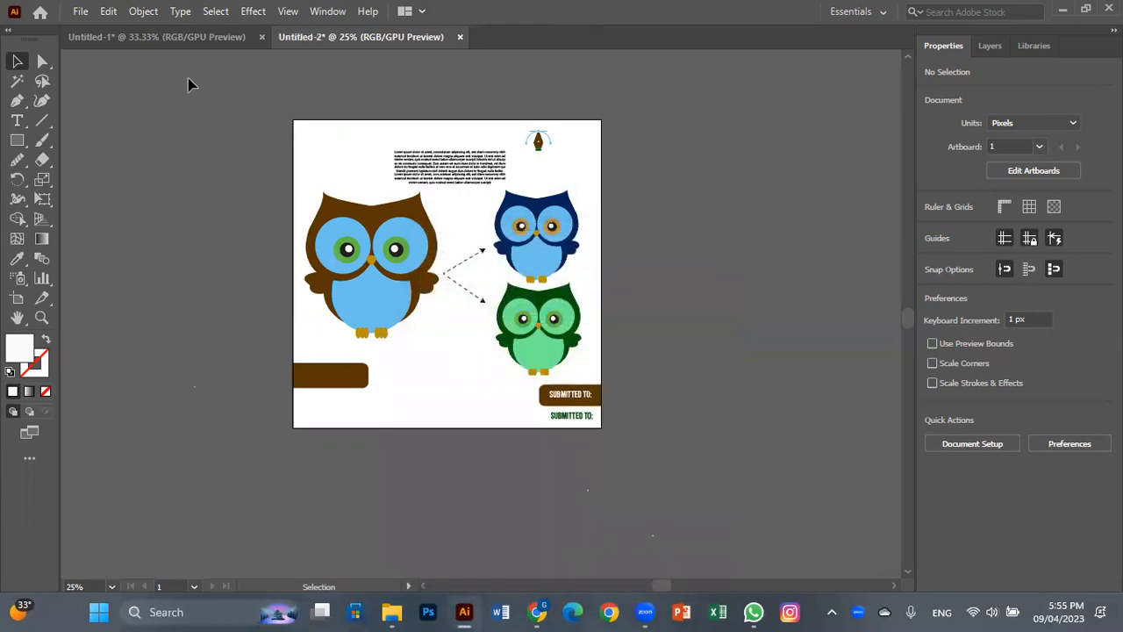
pyautogui.click(80, 10)
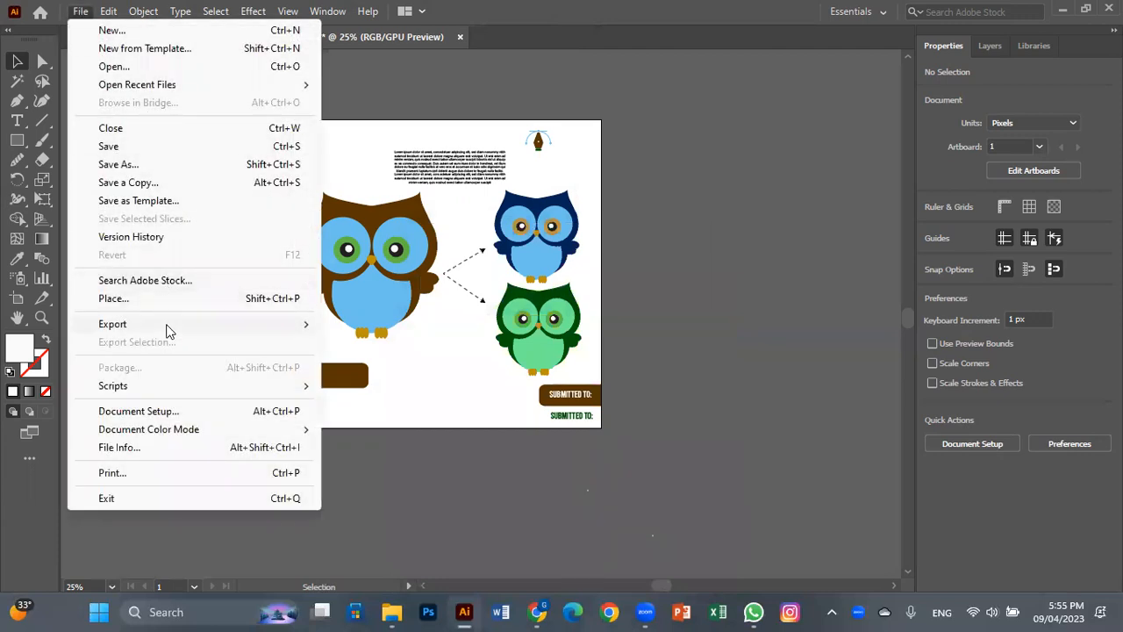
pyautogui.moveTo(170, 326)
pyautogui.click(380, 328)
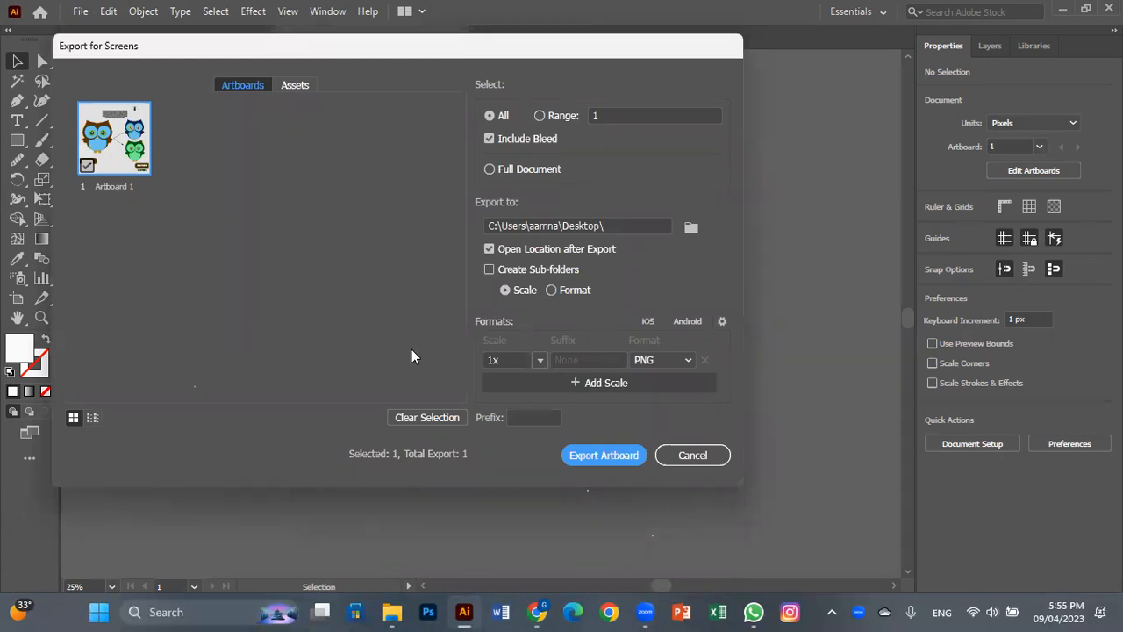
pyautogui.click(718, 455)
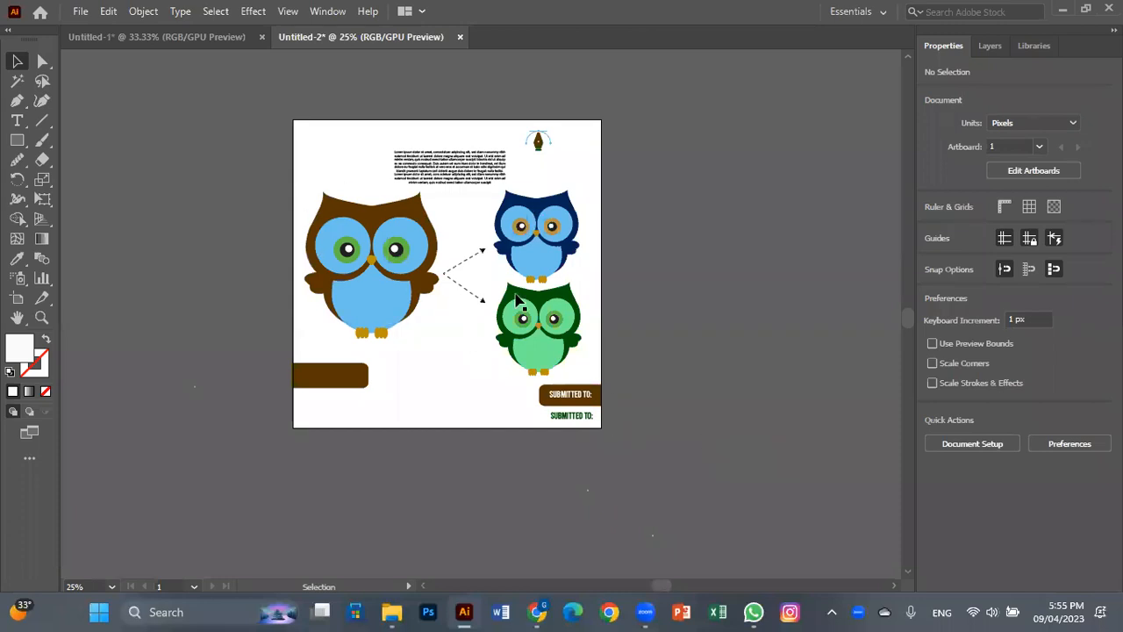
pyautogui.click(80, 12)
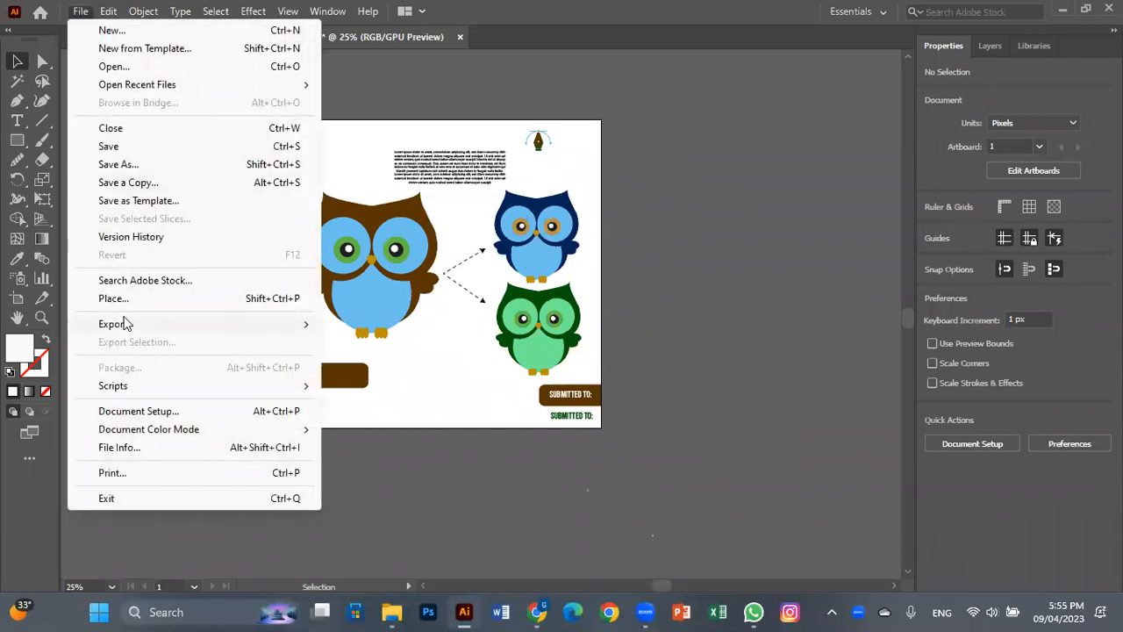
pyautogui.moveTo(123, 324)
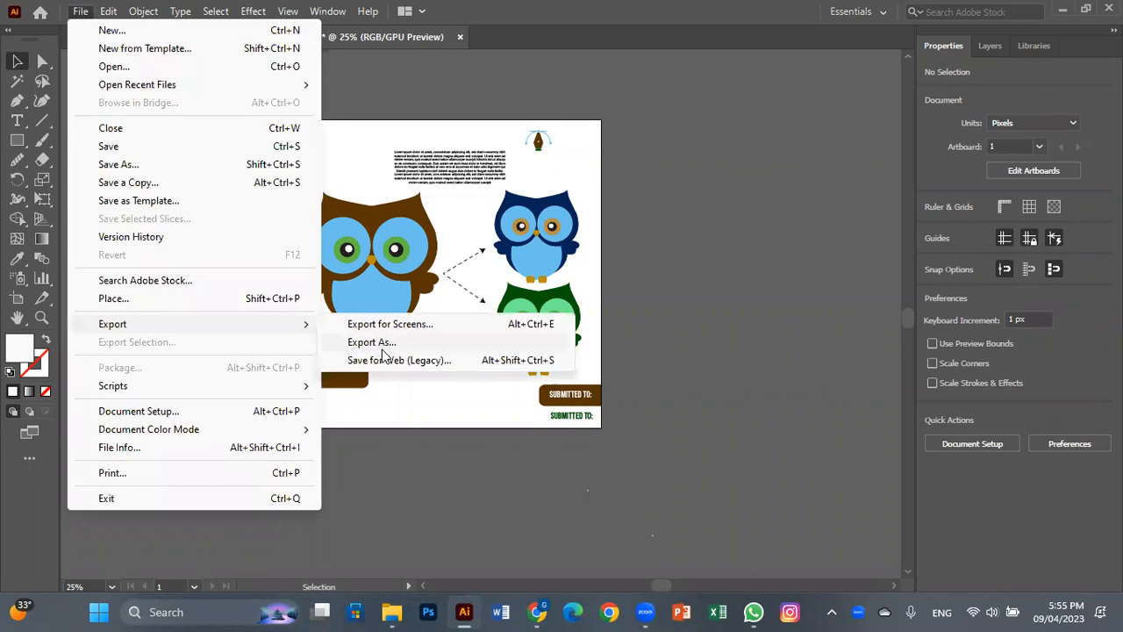
pyautogui.click(612, 247)
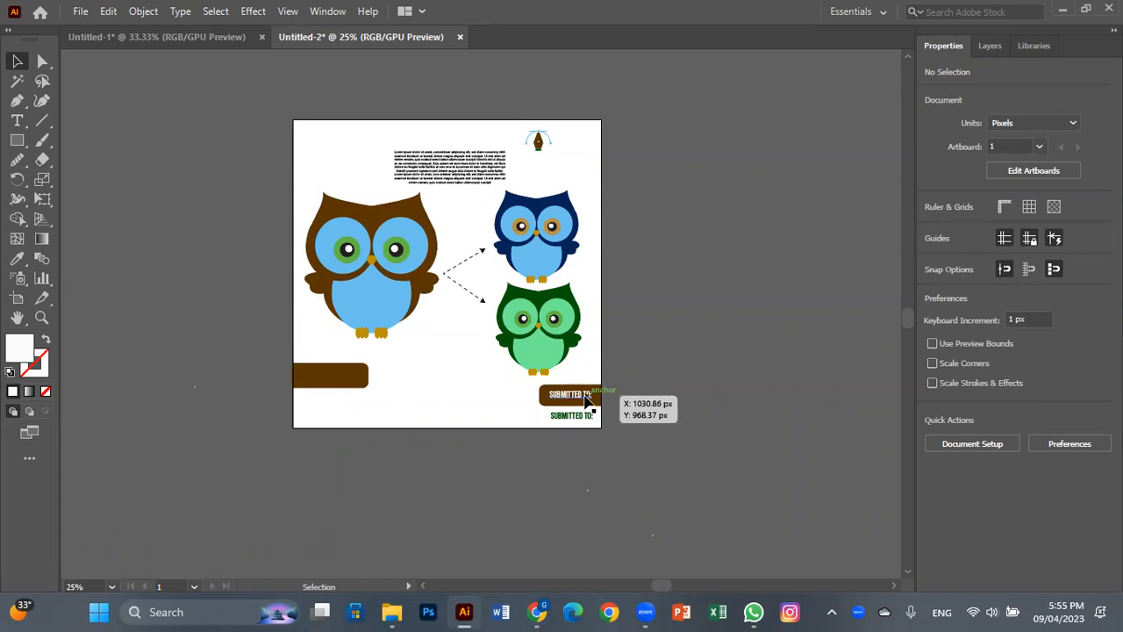
# - Start a PNG export of Untitled-2 to the Desktop, compare the Transparent and White background options, and cancel the export
pyautogui.click(79, 10)
pyautogui.moveTo(173, 324)
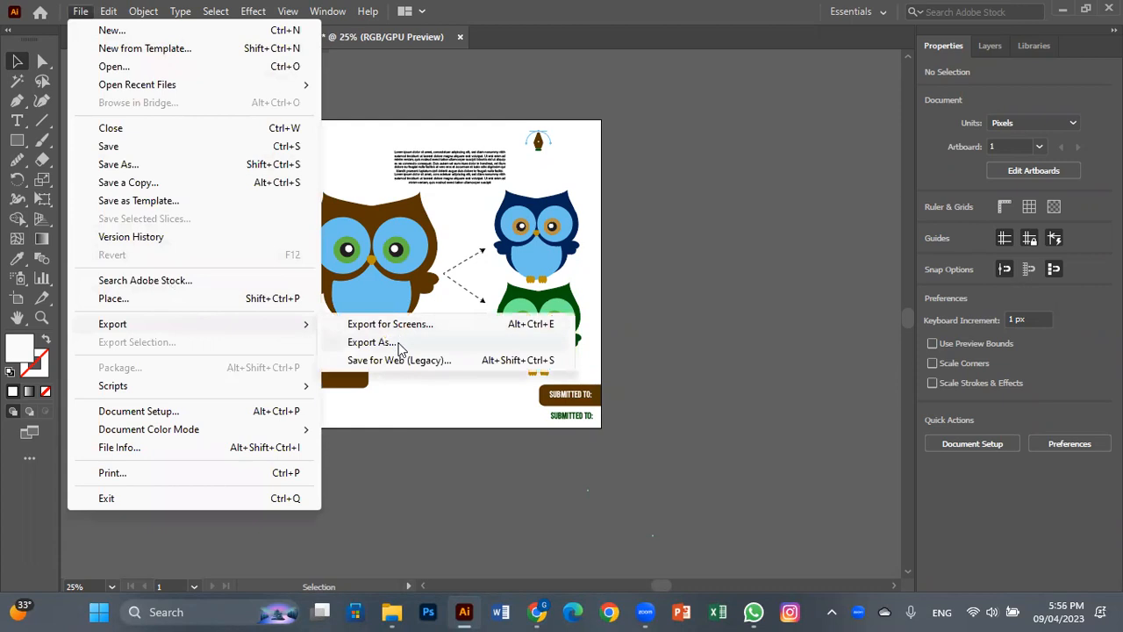
pyautogui.click(371, 342)
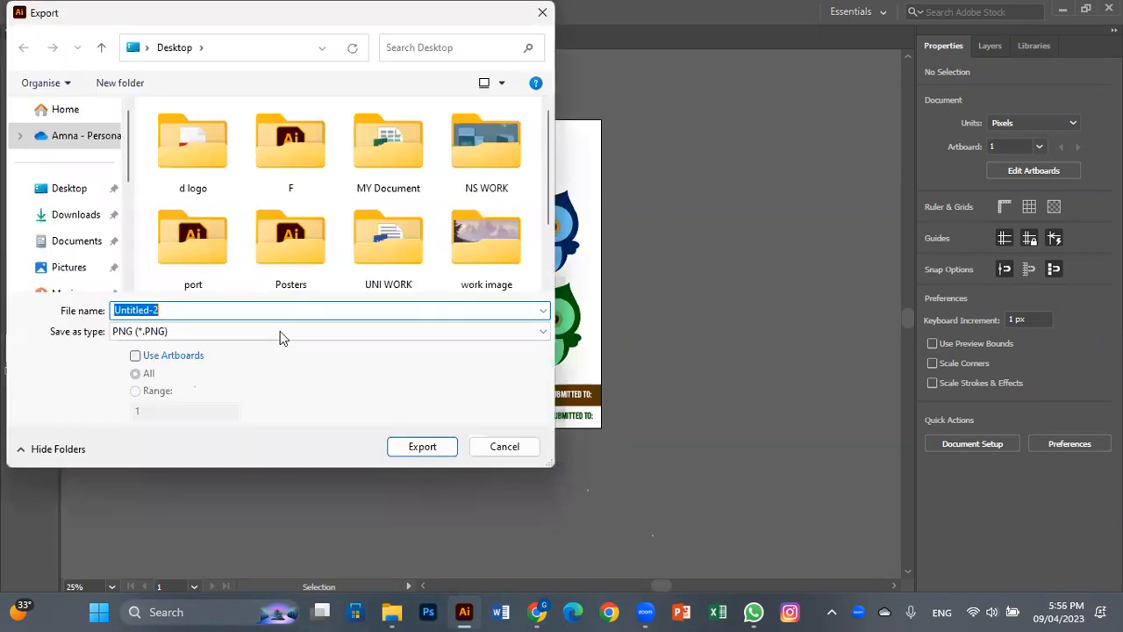
pyautogui.click(283, 311)
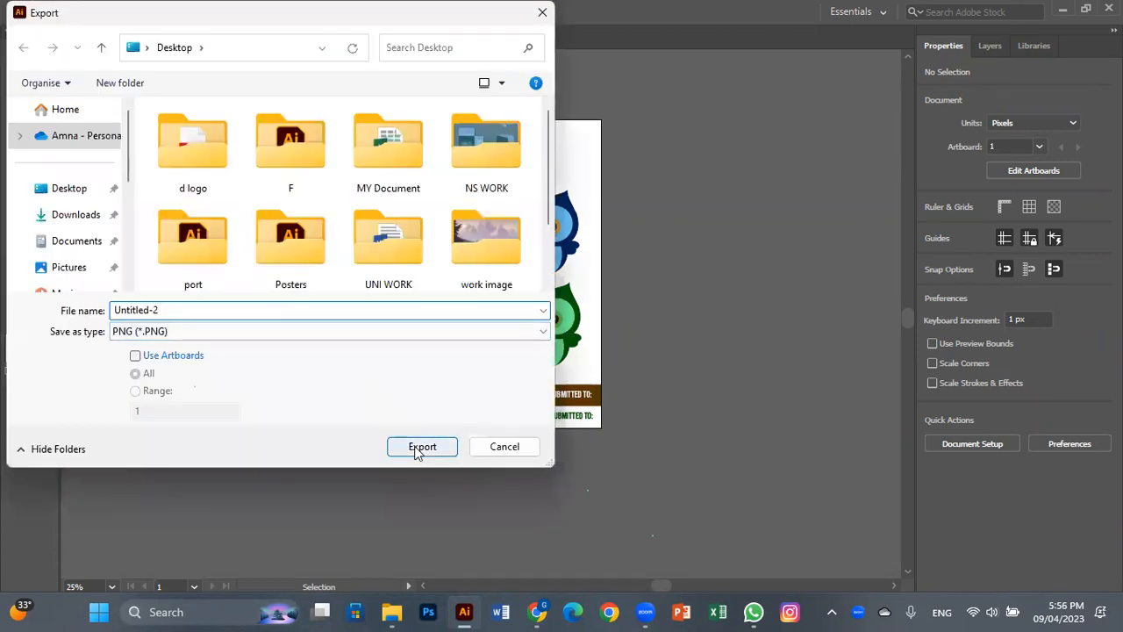
pyautogui.click(53, 186)
pyautogui.click(411, 448)
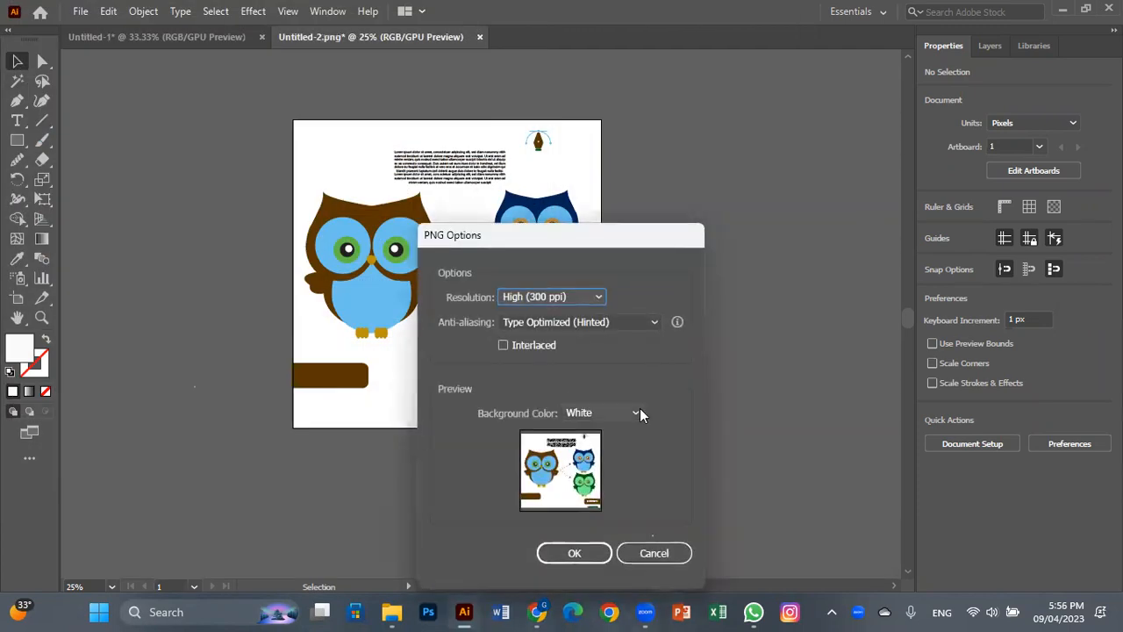
pyautogui.click(638, 412)
pyautogui.click(629, 431)
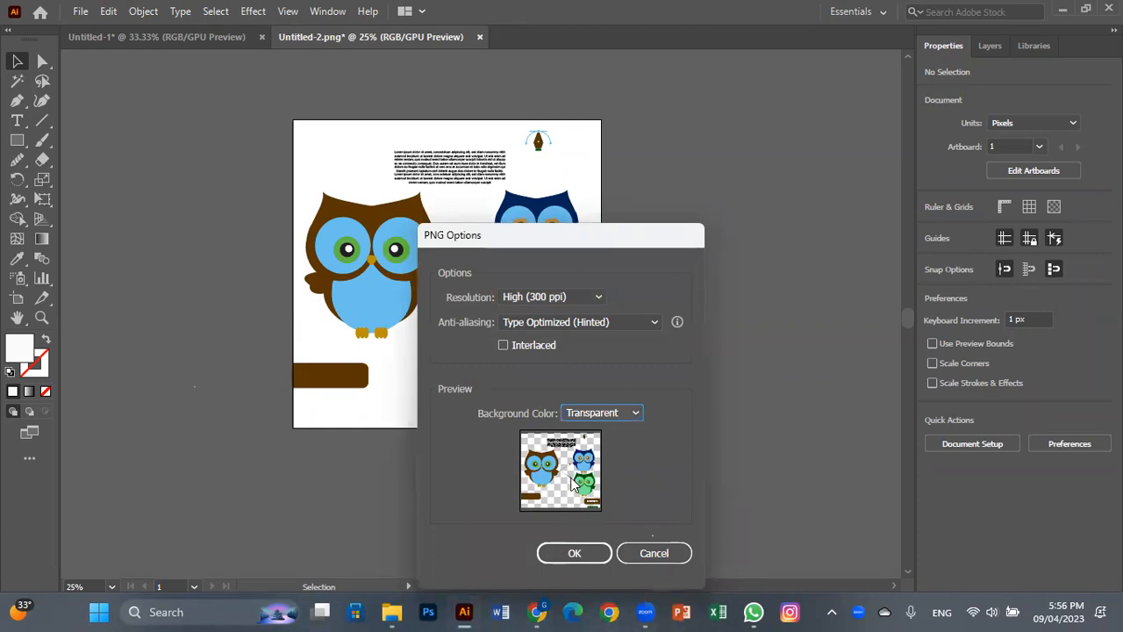
pyautogui.click(627, 413)
pyautogui.click(616, 450)
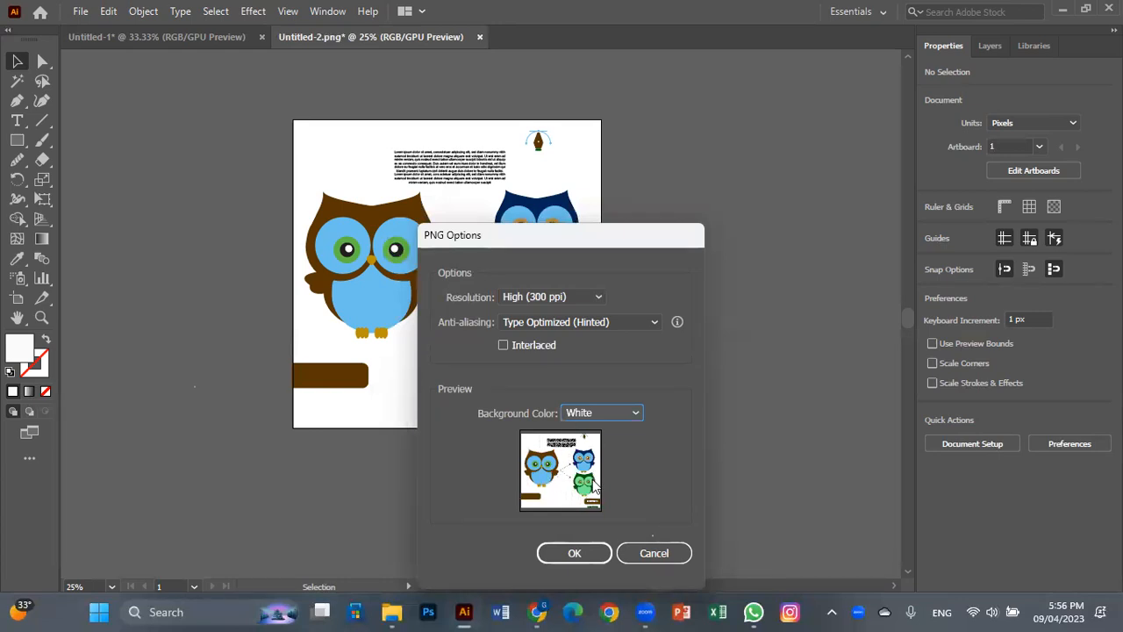
pyautogui.click(653, 554)
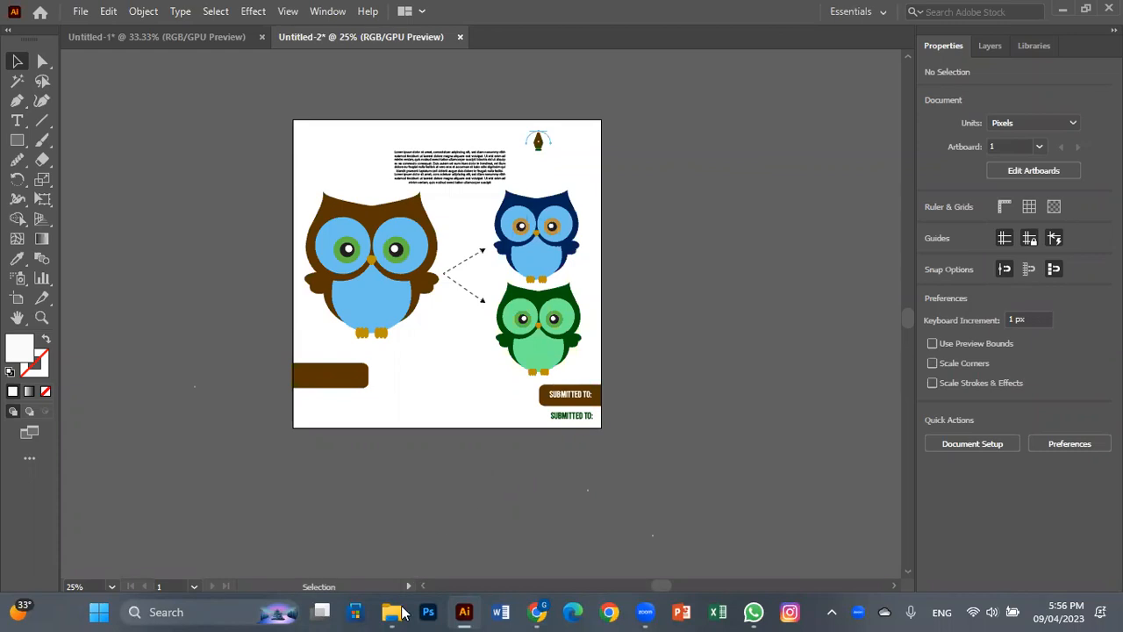
# - Switch to the Photos viewer and compare the assignment sheets from Assignment 3a.png through Assignment 3c.png, ending on the owl sheet
pyautogui.hotkey('alt', 'Tab')
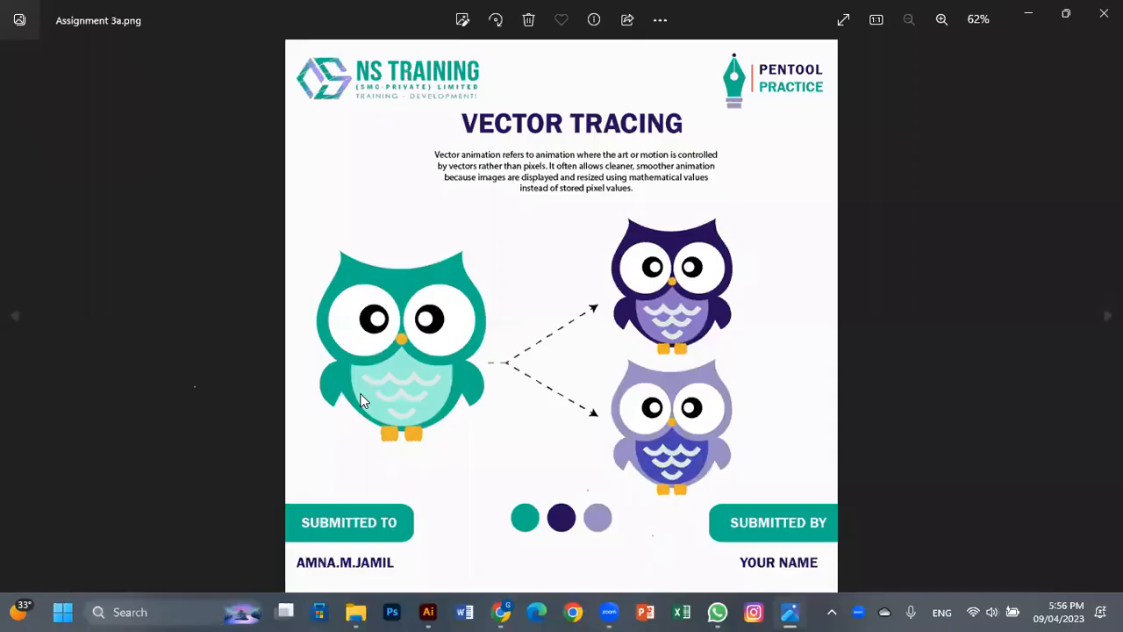
pyautogui.press('Right')
pyautogui.press('Right')
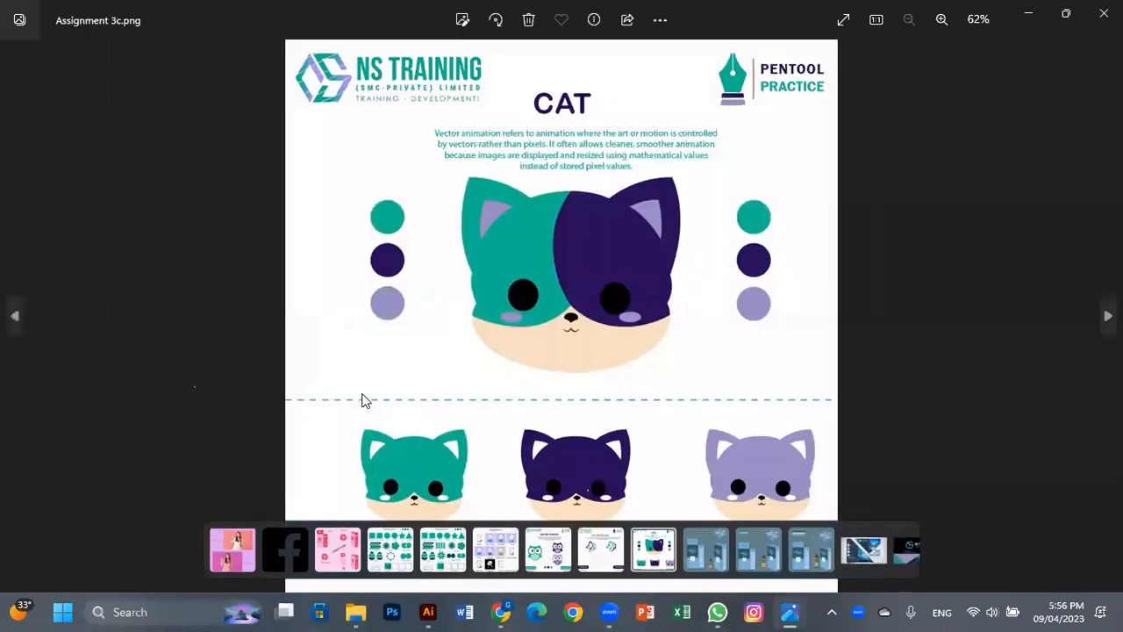
pyautogui.press('Left')
pyautogui.press('Left')
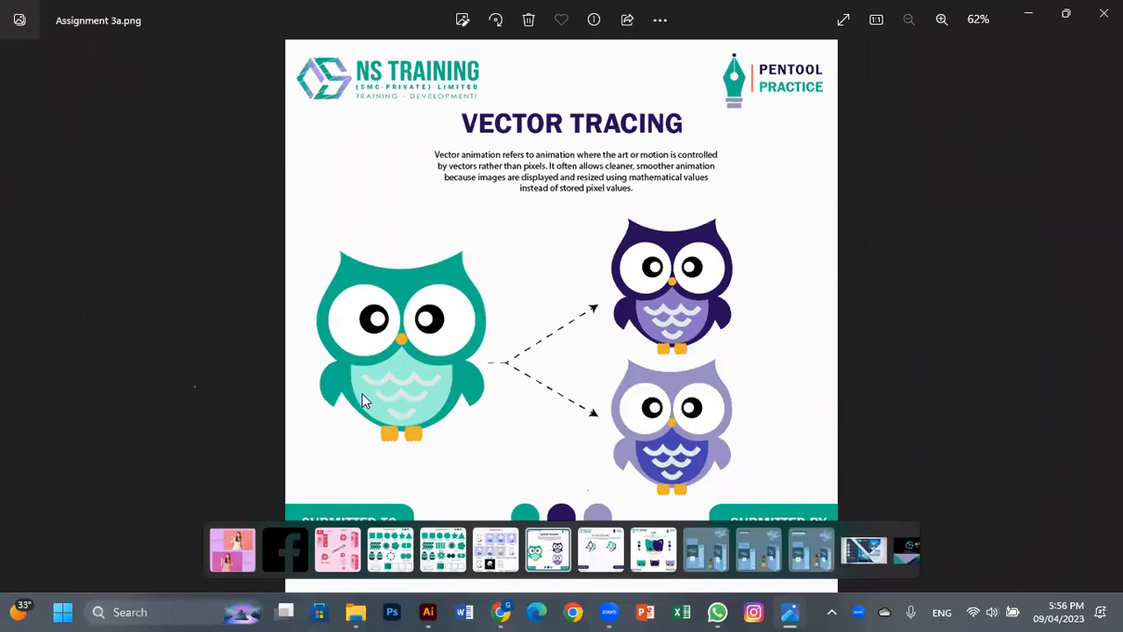
pyautogui.press('Right')
pyautogui.press('Right')
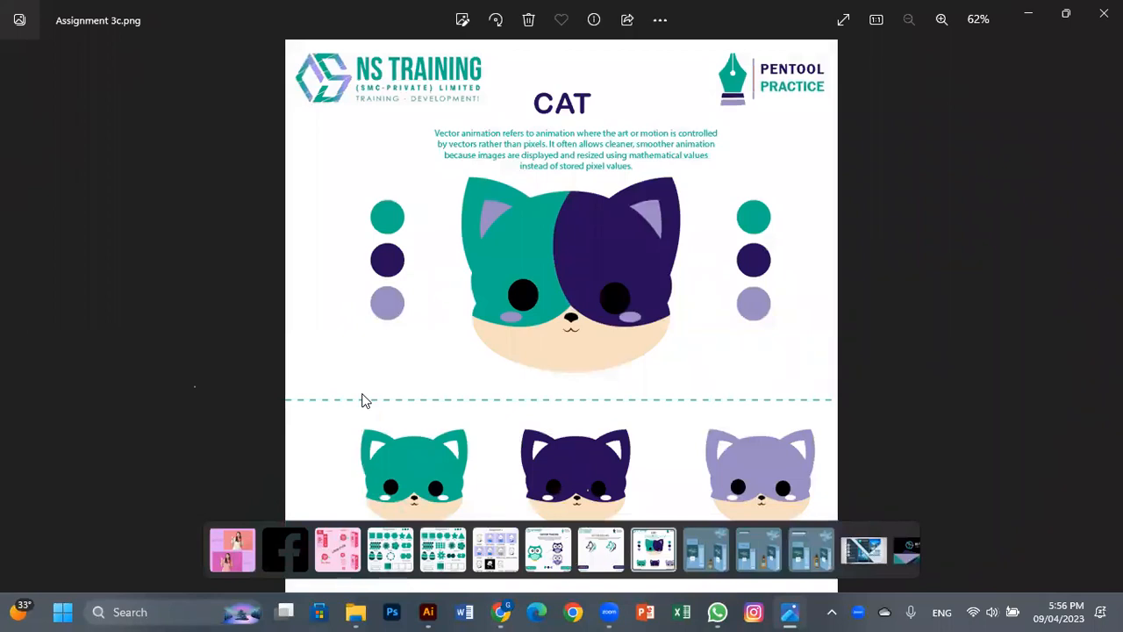
pyautogui.press('Left')
pyautogui.press('Left')
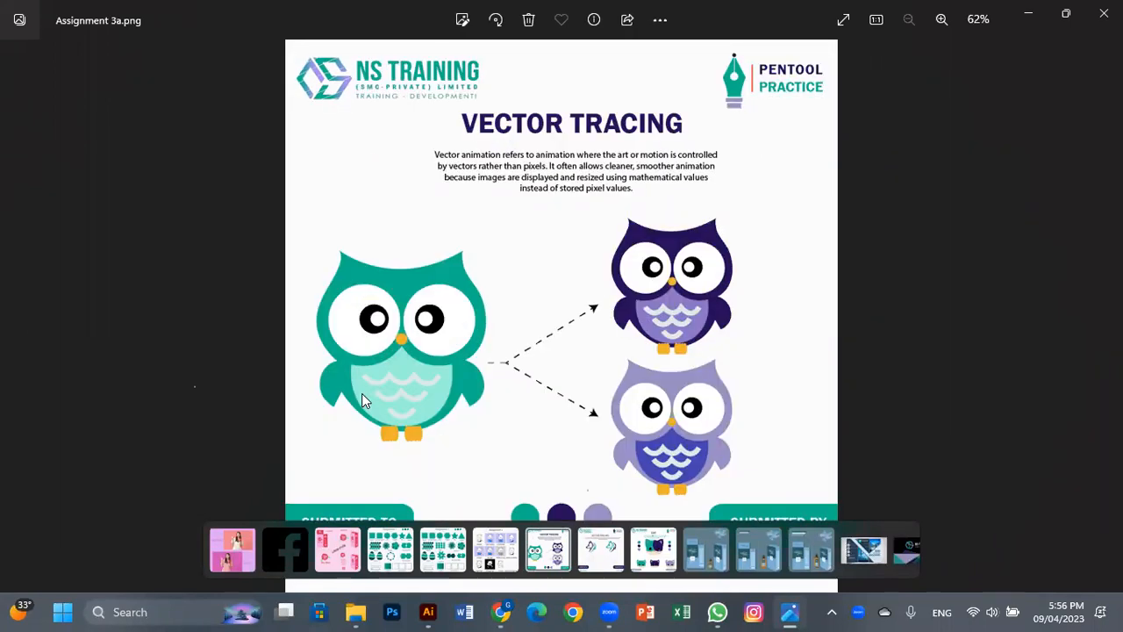
# - Browse the neighbouring images between Assignment 2.png and blue pack 2.png, reviewing the cat sheet and returning to Assignment 3a.png
pyautogui.press('Right')
pyautogui.press('Right')
pyautogui.press('Right')
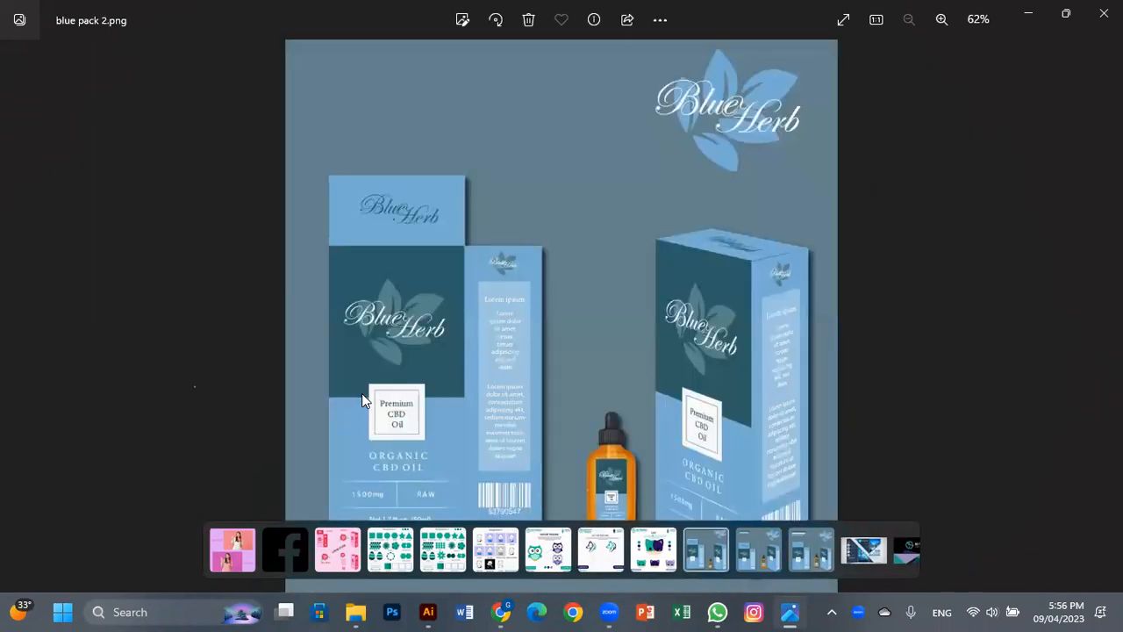
pyautogui.press('Left')
pyautogui.press('Left')
pyautogui.press('Left')
pyautogui.press('Right')
pyautogui.press('Right')
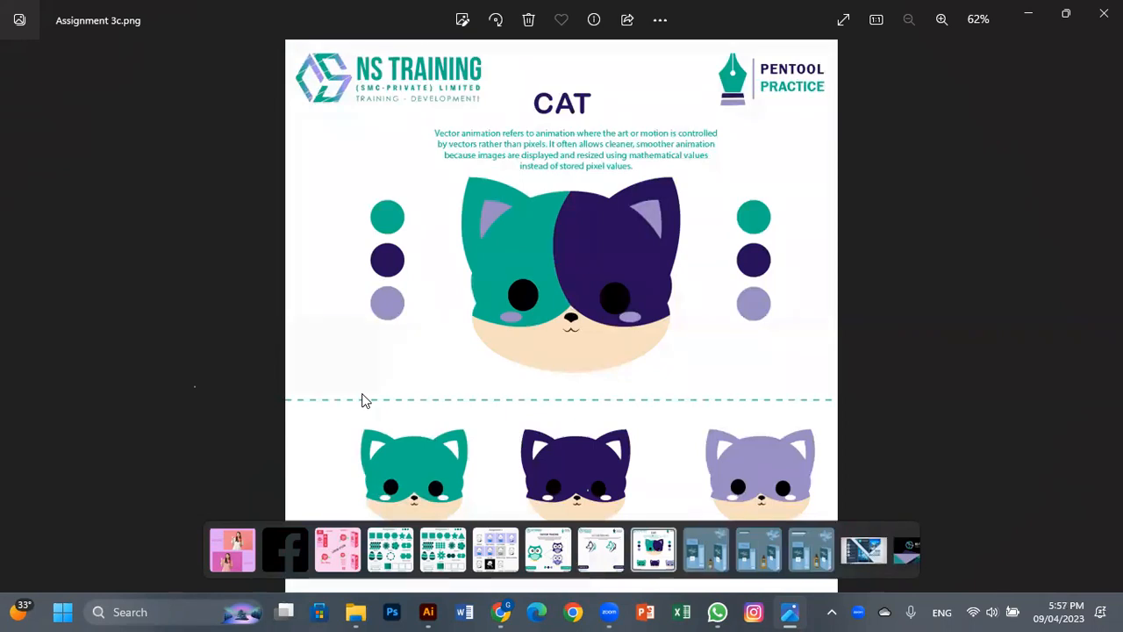
pyautogui.press('Left')
pyautogui.press('Left')
pyautogui.press('Left')
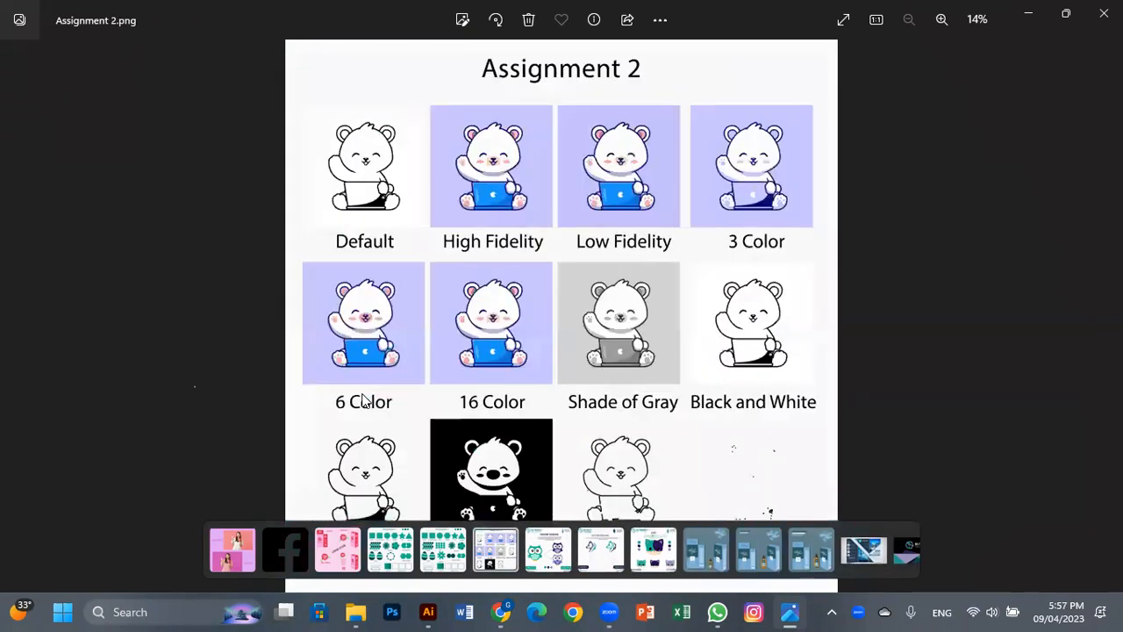
pyautogui.press('Right')
pyautogui.press('Right')
pyautogui.press('Right')
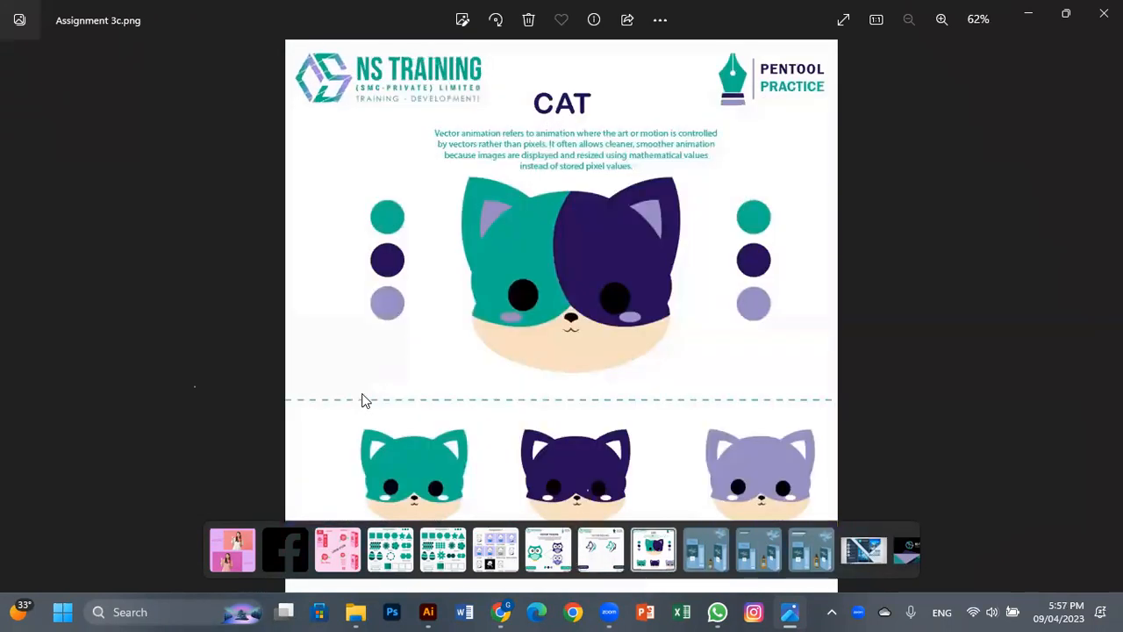
pyautogui.press('Left')
pyautogui.press('Left')
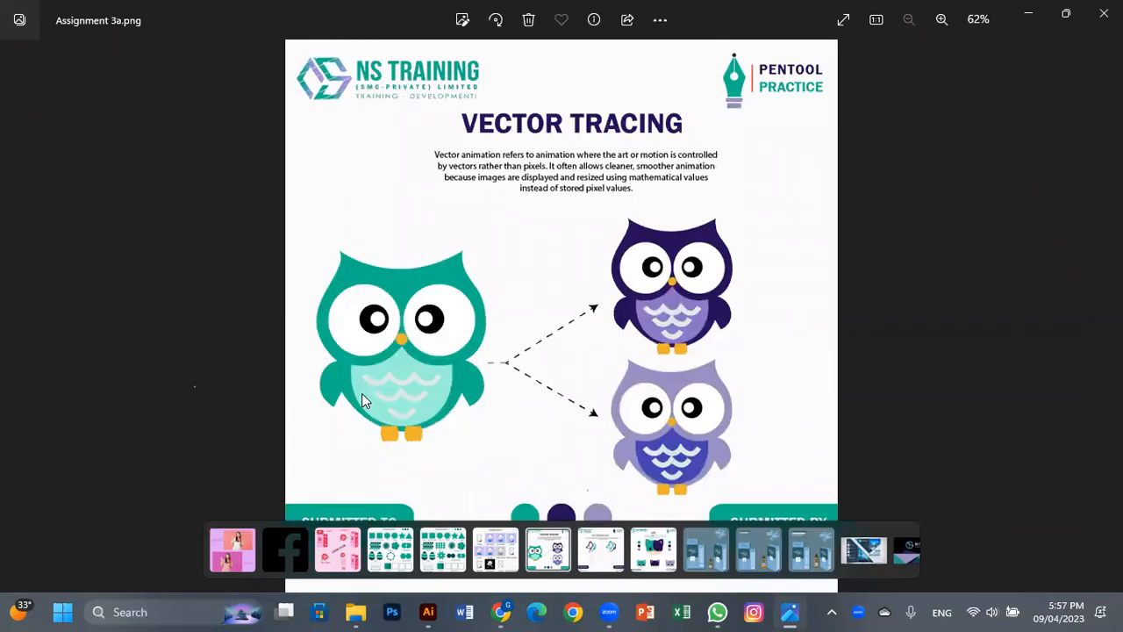
pyautogui.press('Left')
pyautogui.press('Right')
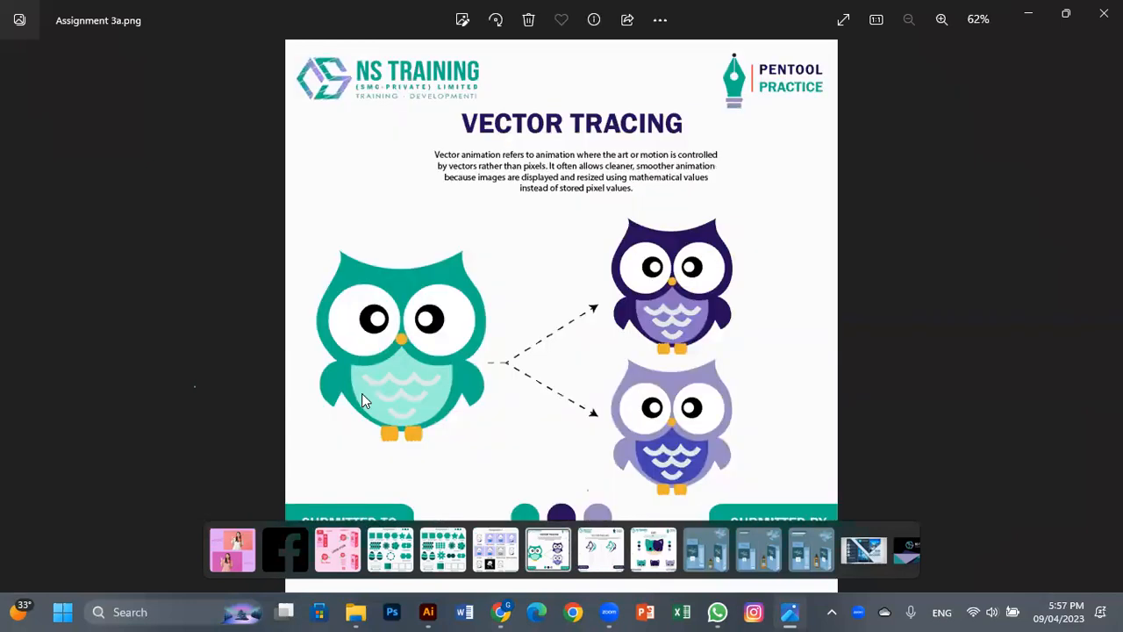